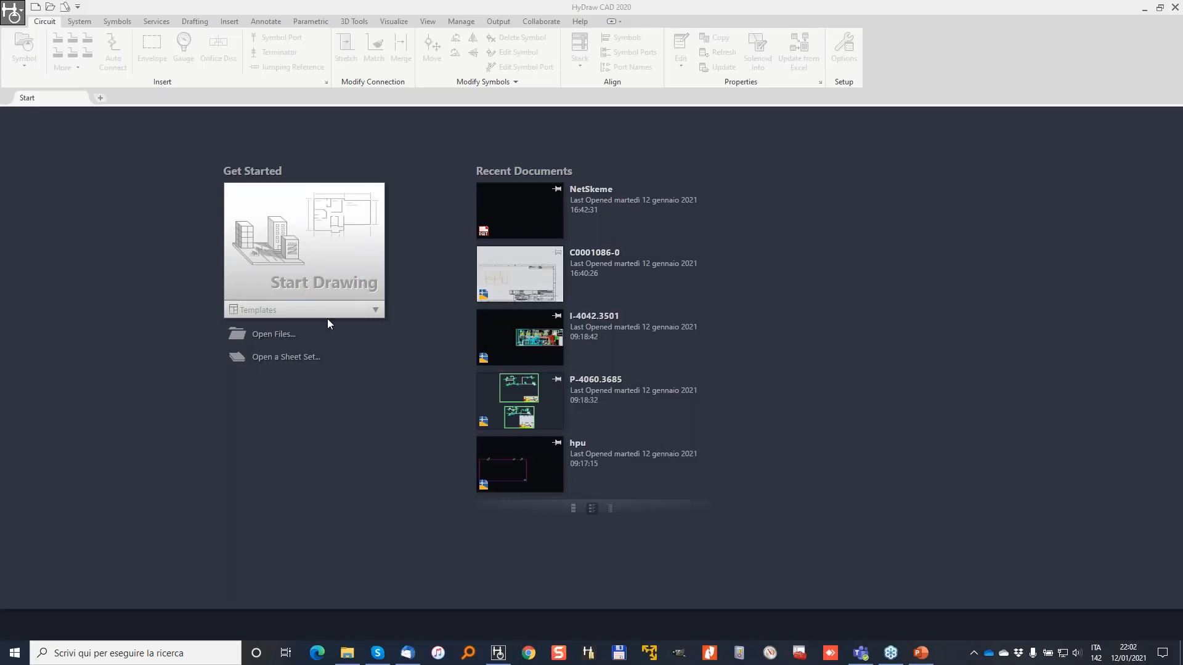
Create Drawing1 from the 3xDrawings.dwt template in the Start page Templates list.
left_click(377, 311)
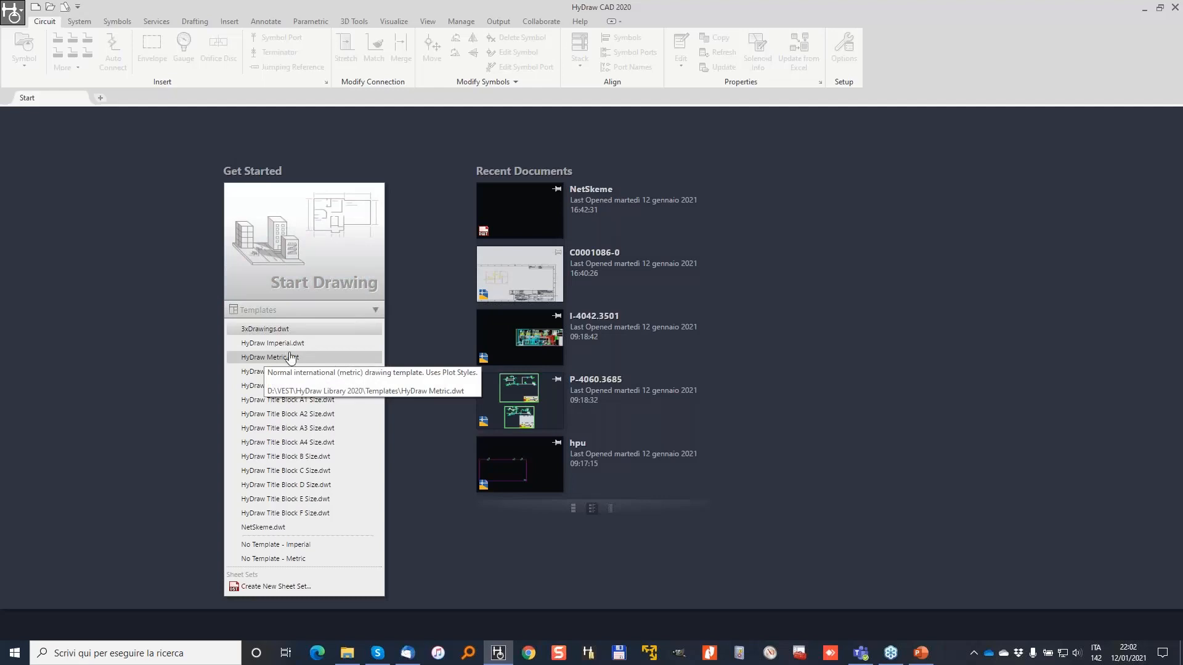
left_click(128, 195)
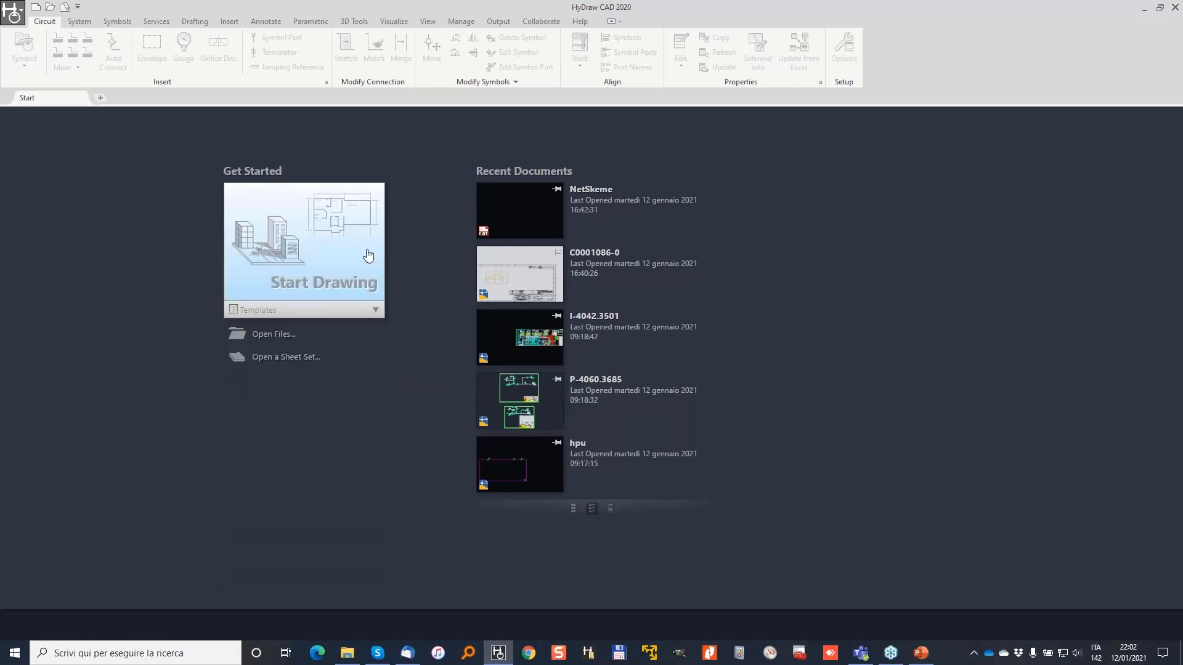
left_click(367, 315)
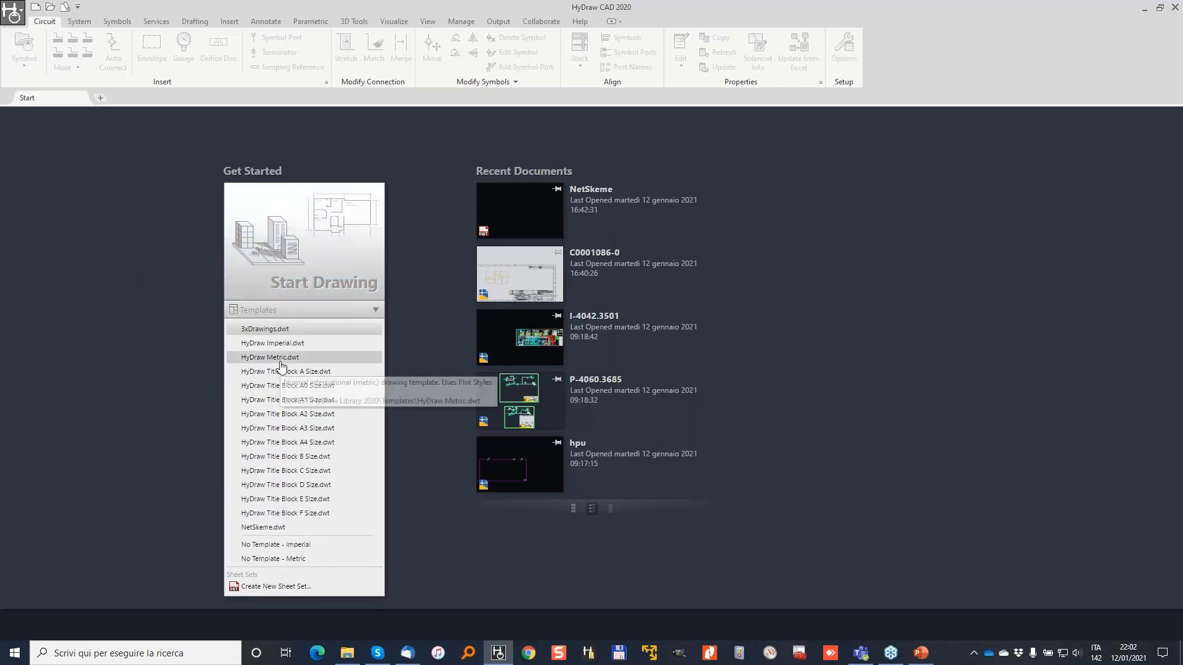
left_click(375, 310)
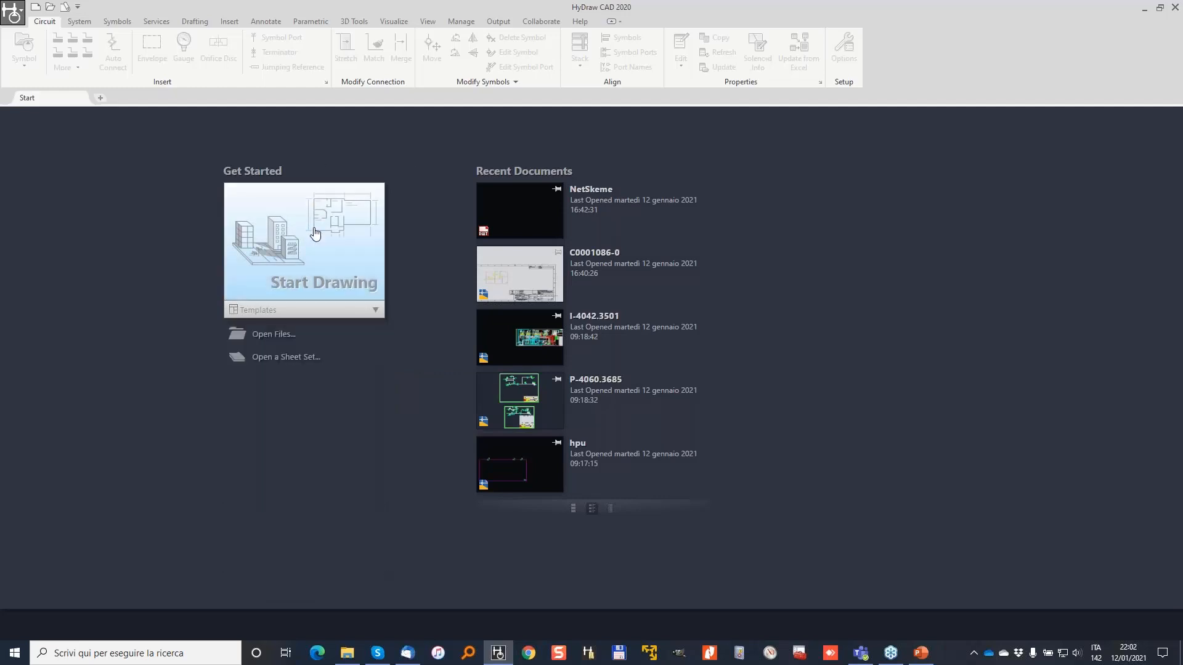
left_click(377, 309)
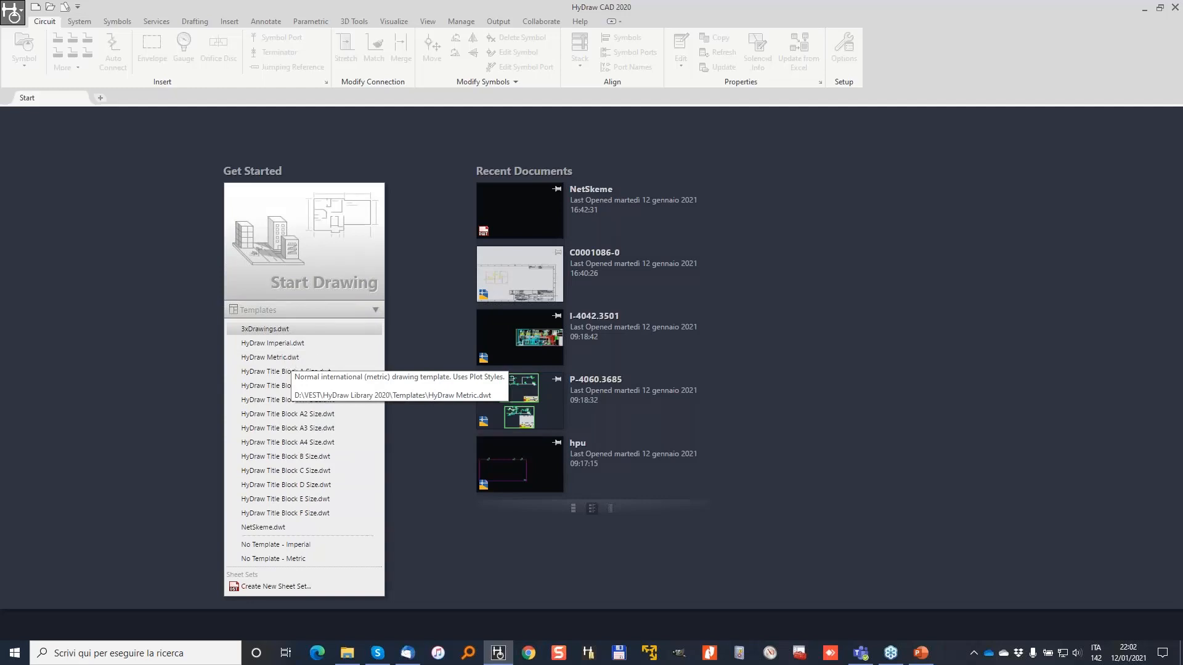
left_click(277, 333)
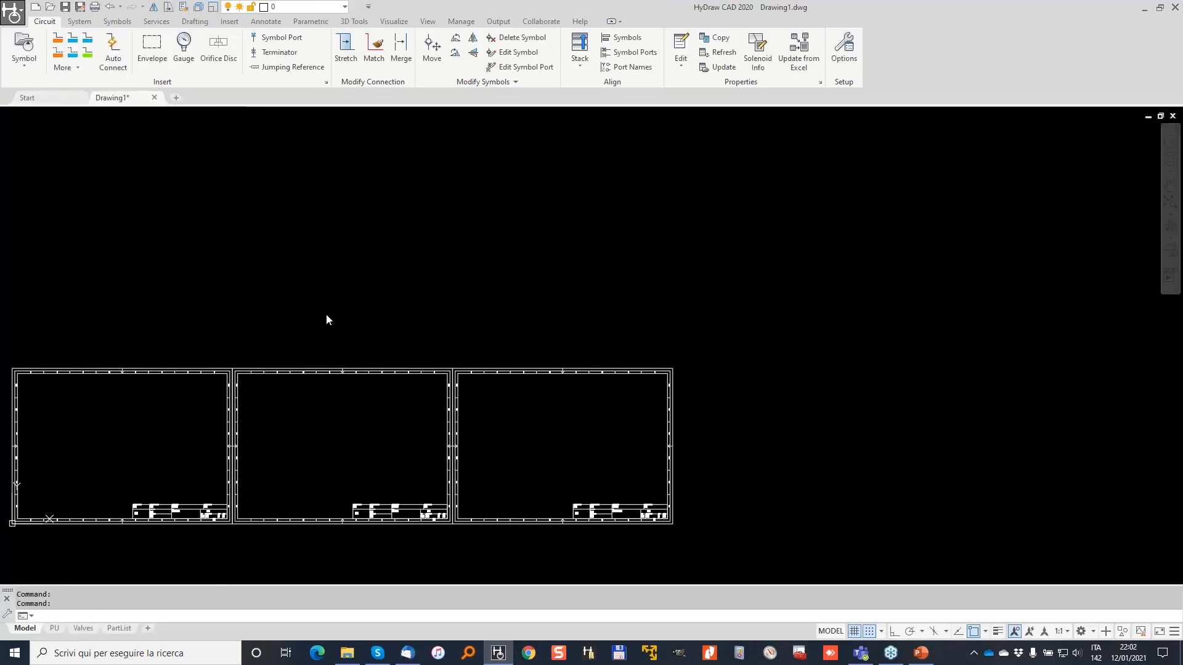
scroll(261, 386, "up", 2)
mouse_move(309, 378)
middle_mouse_down()
mouse_move(264, 264)
mouse_move(282, 263)
middle_mouse_up()
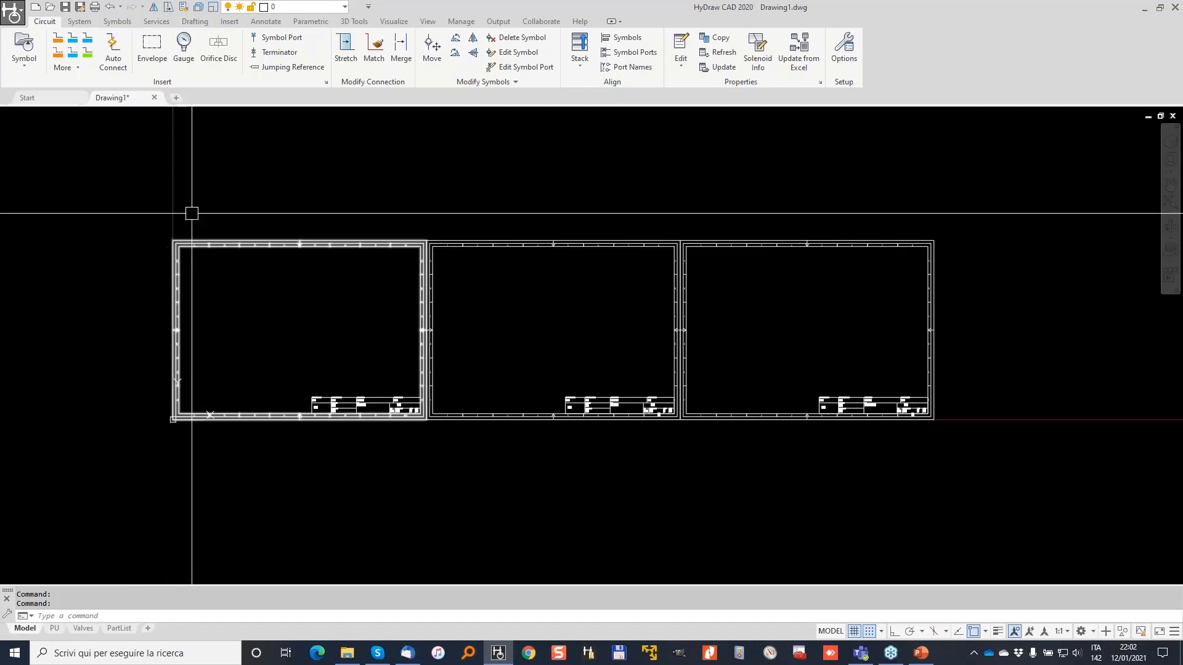
scroll(159, 233, "up", 2)
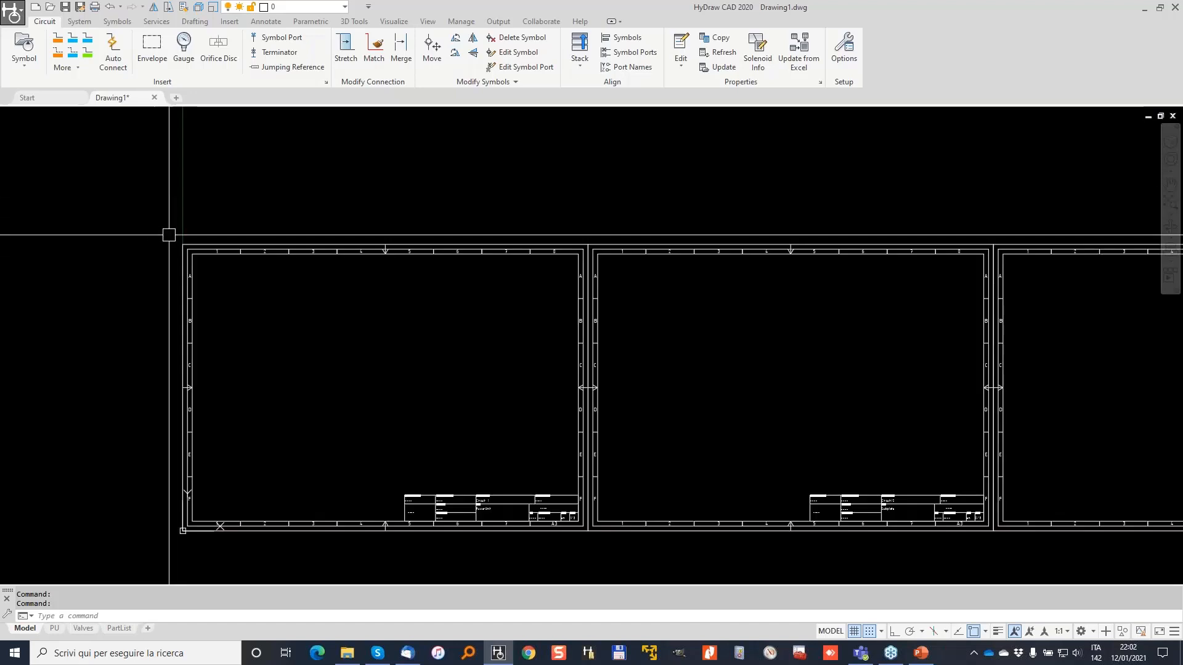
middle_click_drag(292, 274, 188, 242)
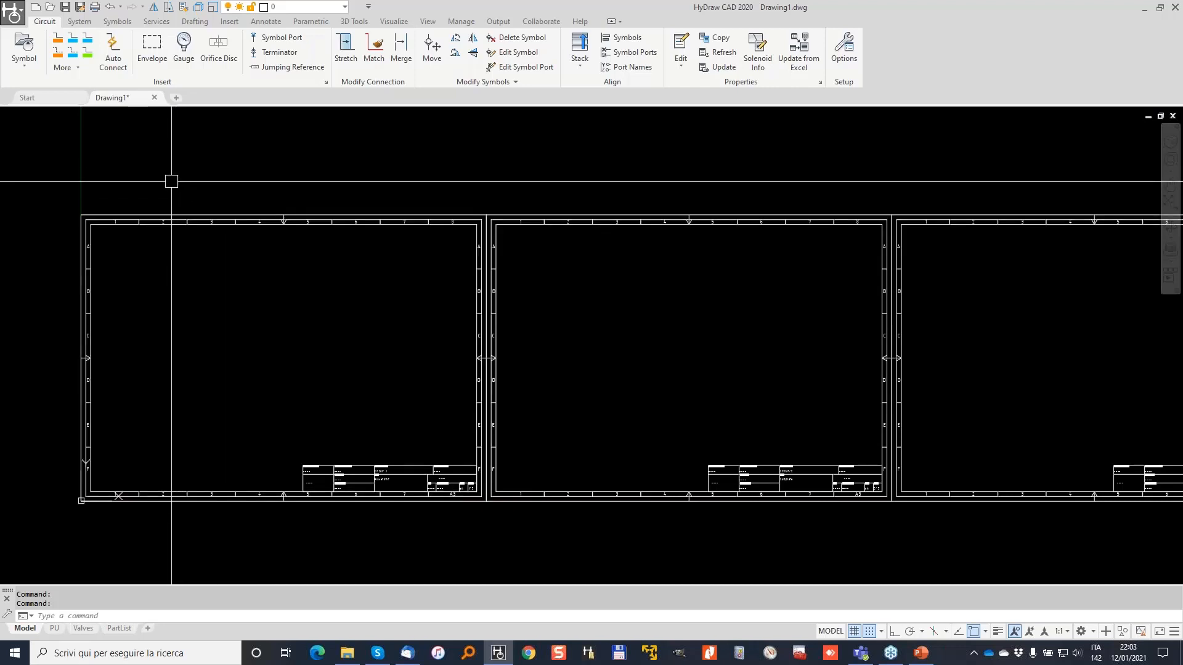
middle_click_drag(509, 252, 422, 236)
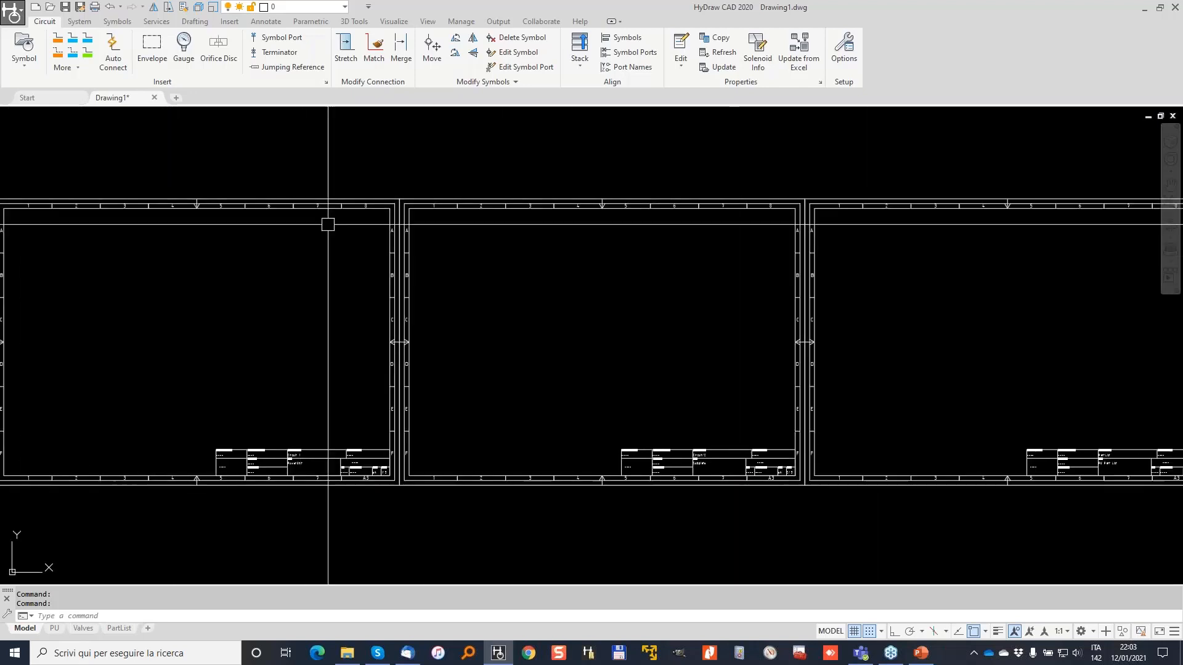
middle_click_drag(283, 235, 436, 241)
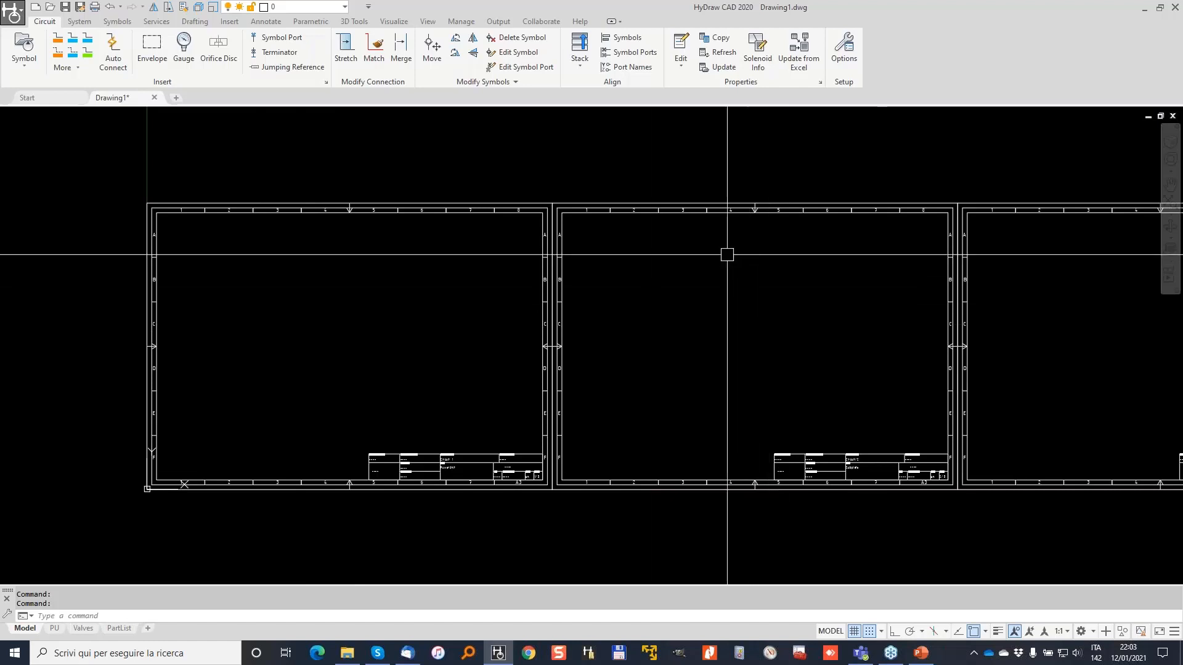
middle_click_drag(798, 338, 615, 335)
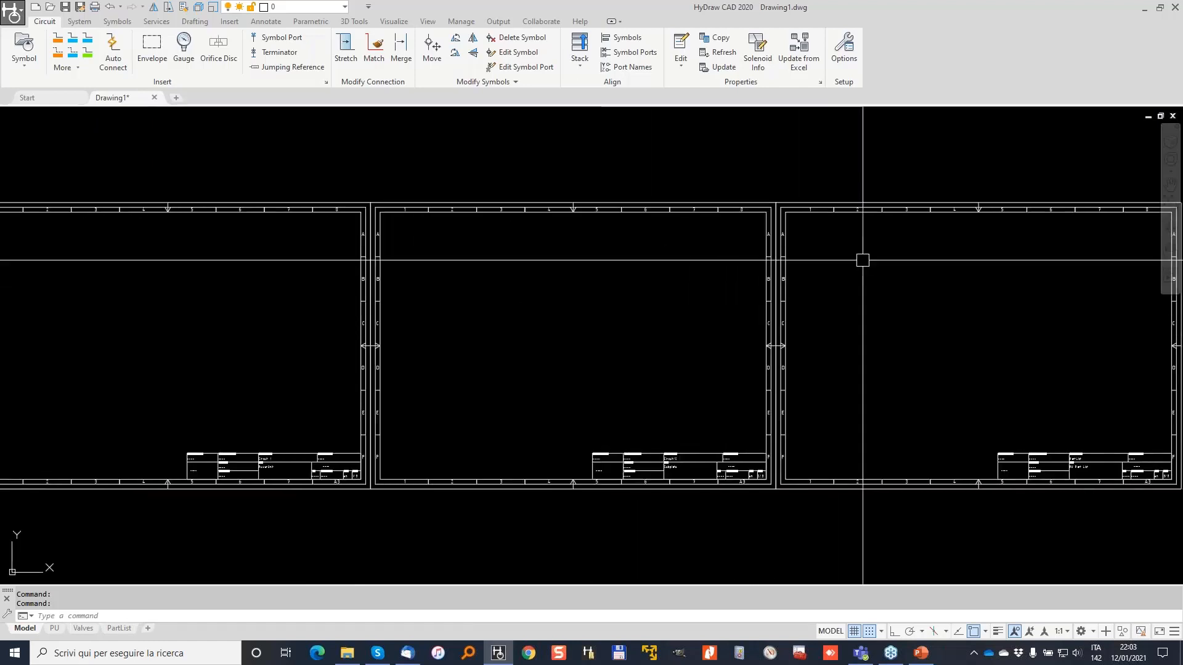
middle_click_drag(412, 387, 510, 372)
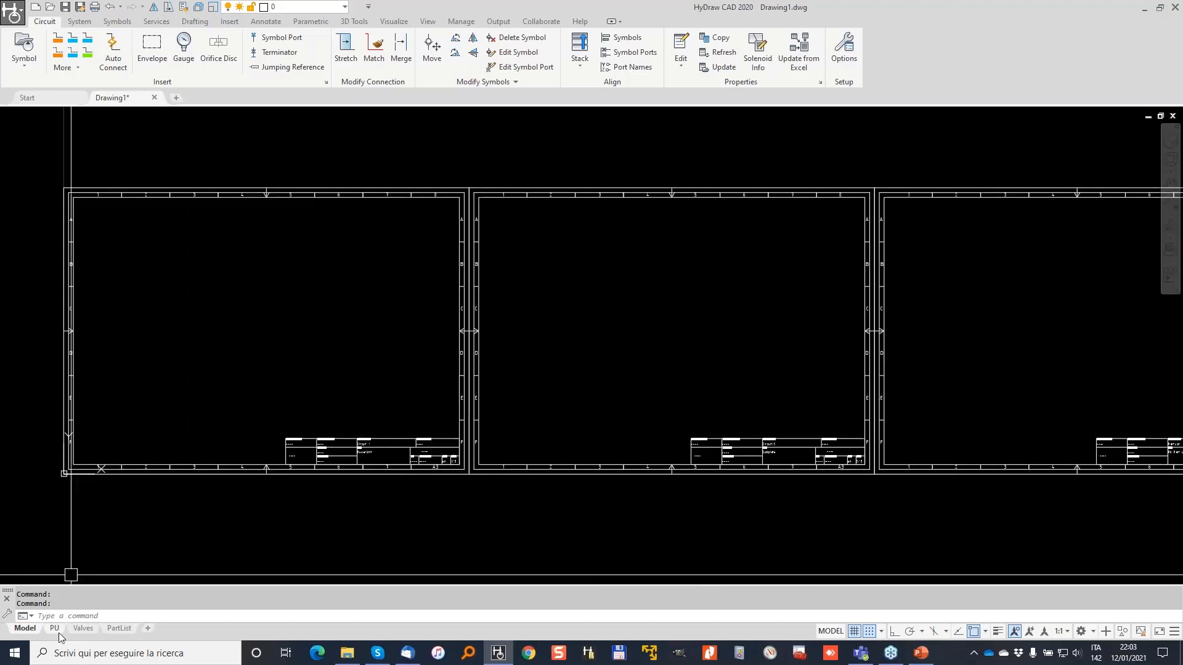
mouse_move(54, 630)
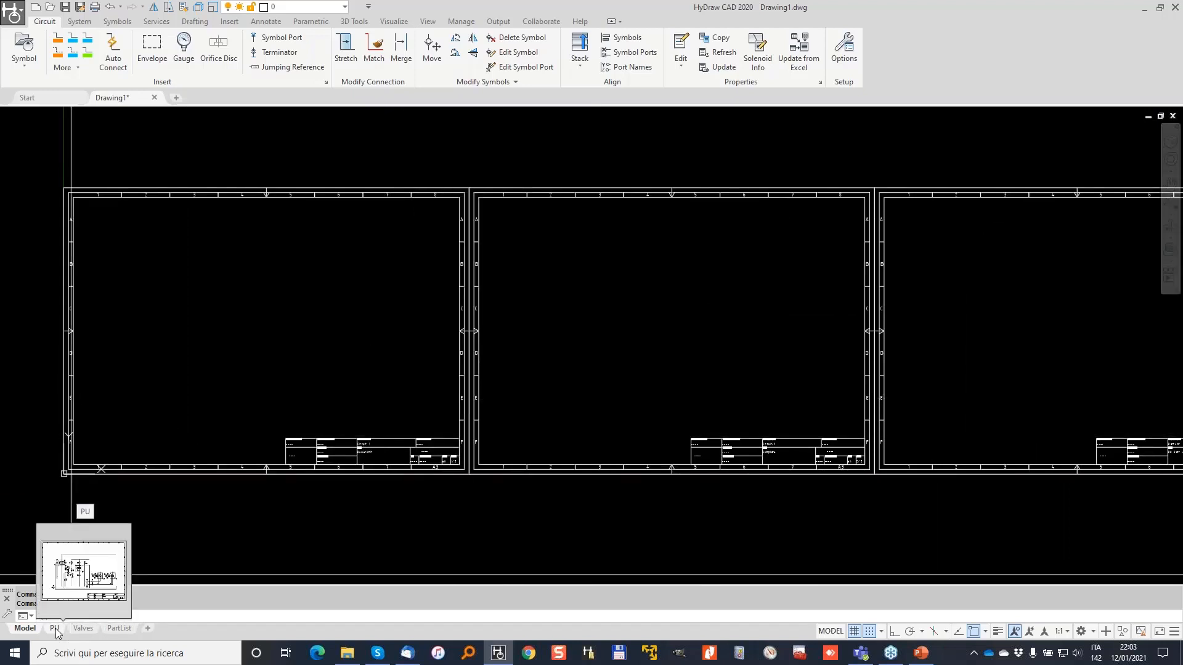
Look over the PU and Valves layout sheets, fitting each into view.
left_click(54, 628)
scroll(161, 434, "up", 3)
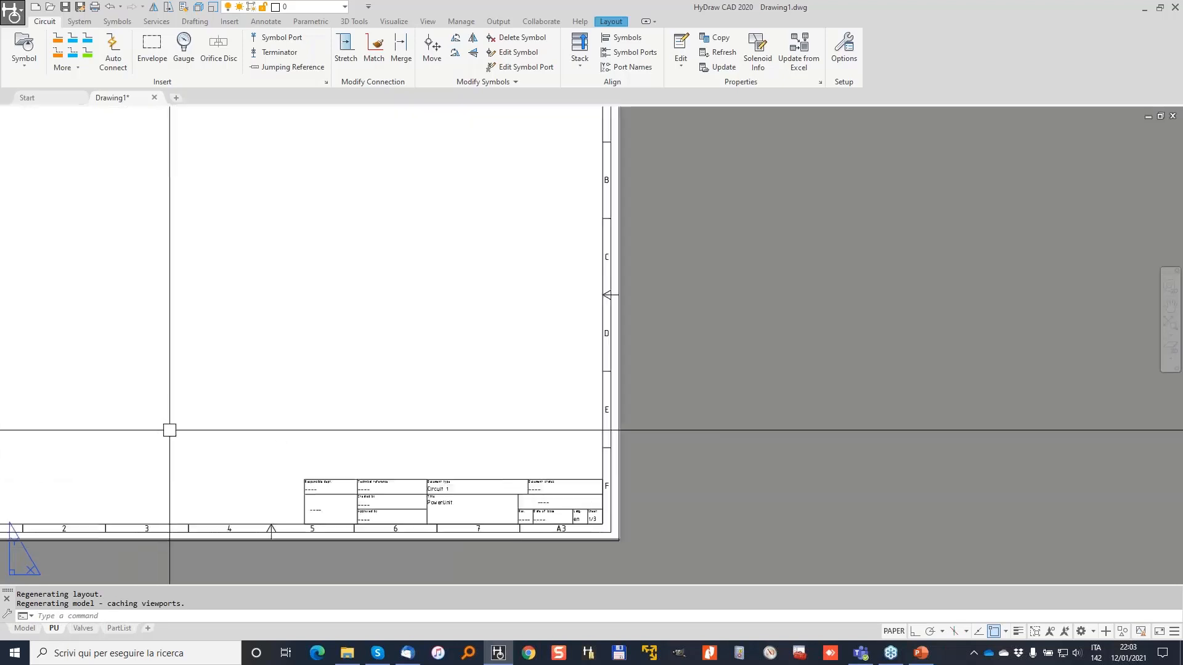
middle_click_drag(186, 428, 441, 478)
scroll(441, 478, "up", 2)
scroll(173, 539, "down", 2)
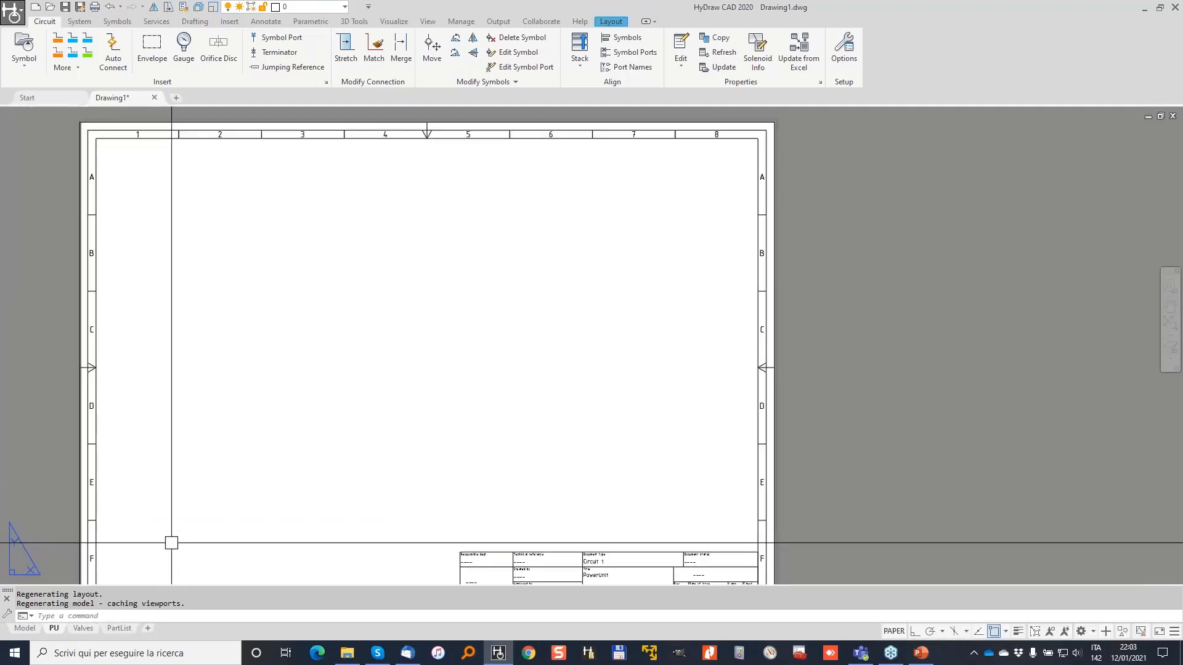
left_click(83, 628)
middle_click_drag(206, 509, 415, 525)
scroll(411, 482, "up", 2)
middle_click_drag(412, 481, 441, 510)
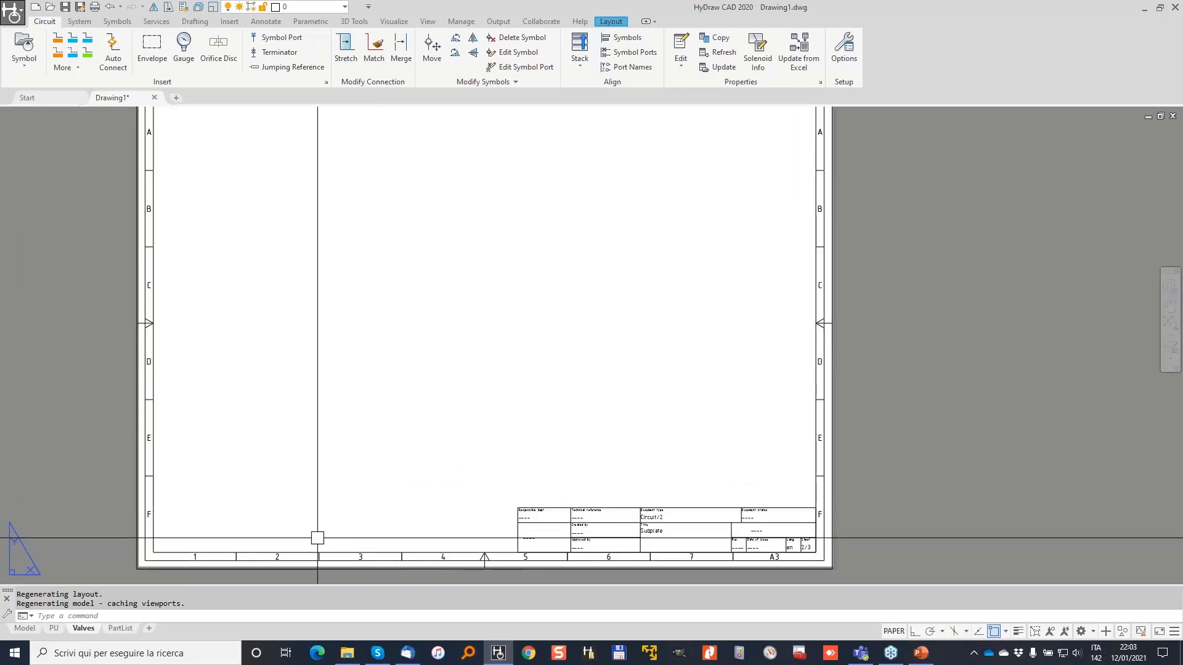
Check the PartList sheet and Model tab, then settle on the PU layout sheet.
left_click(119, 628)
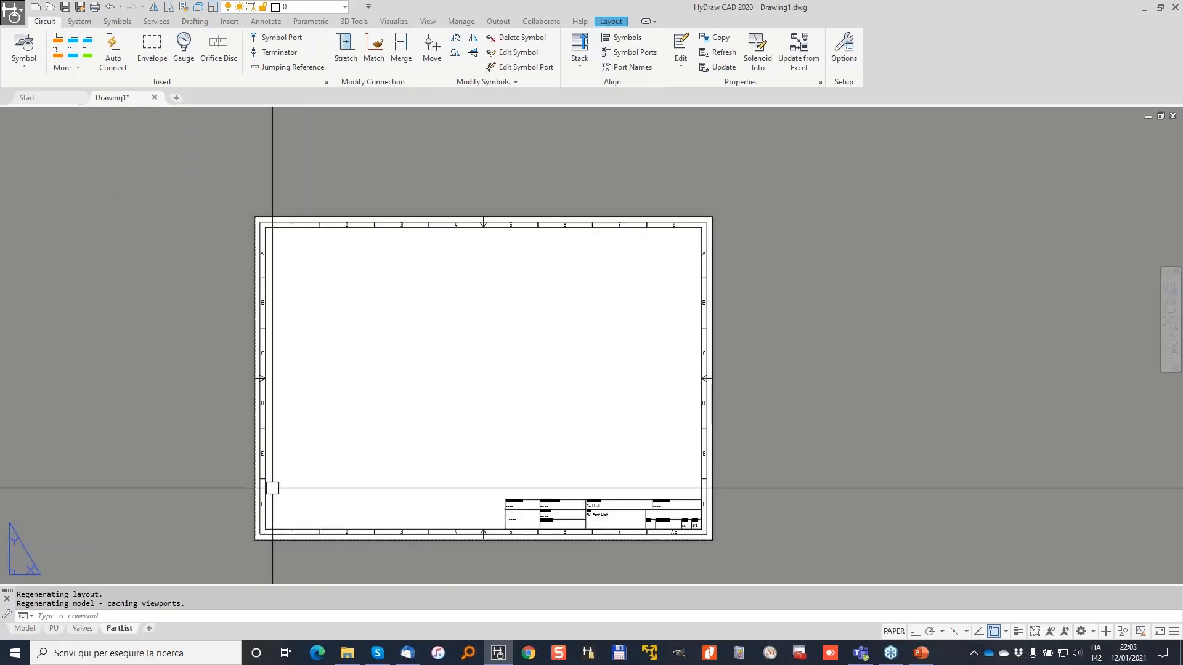
scroll(224, 491, "up", 2)
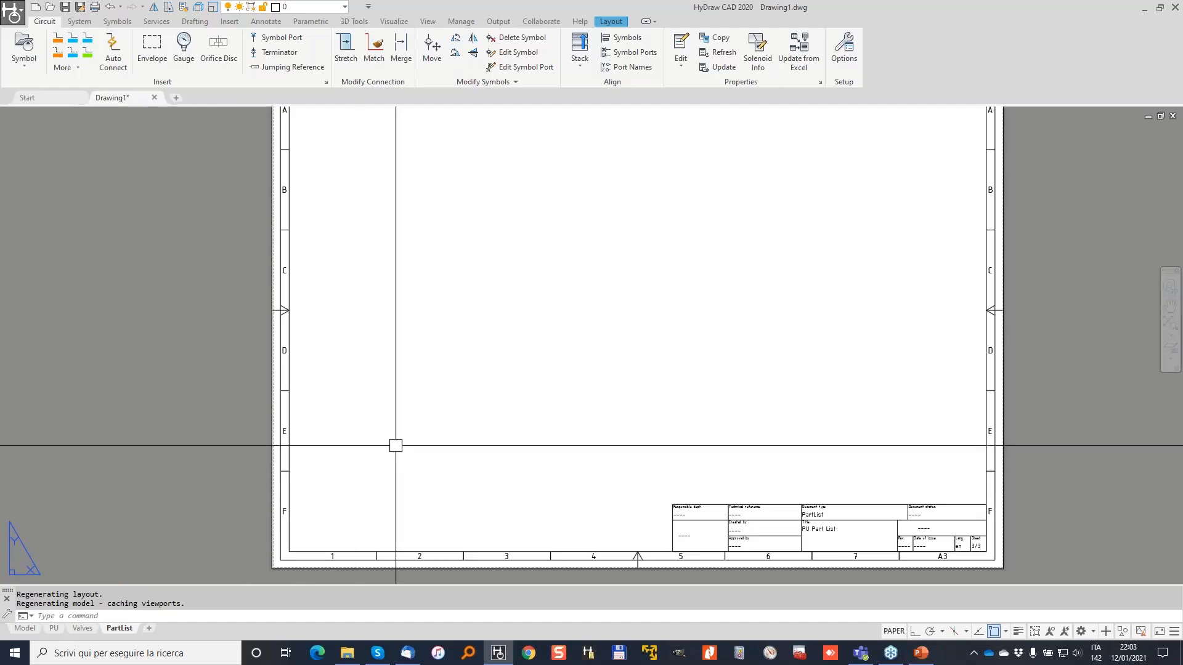
left_click(55, 630)
middle_click_drag(327, 414, 478, 385)
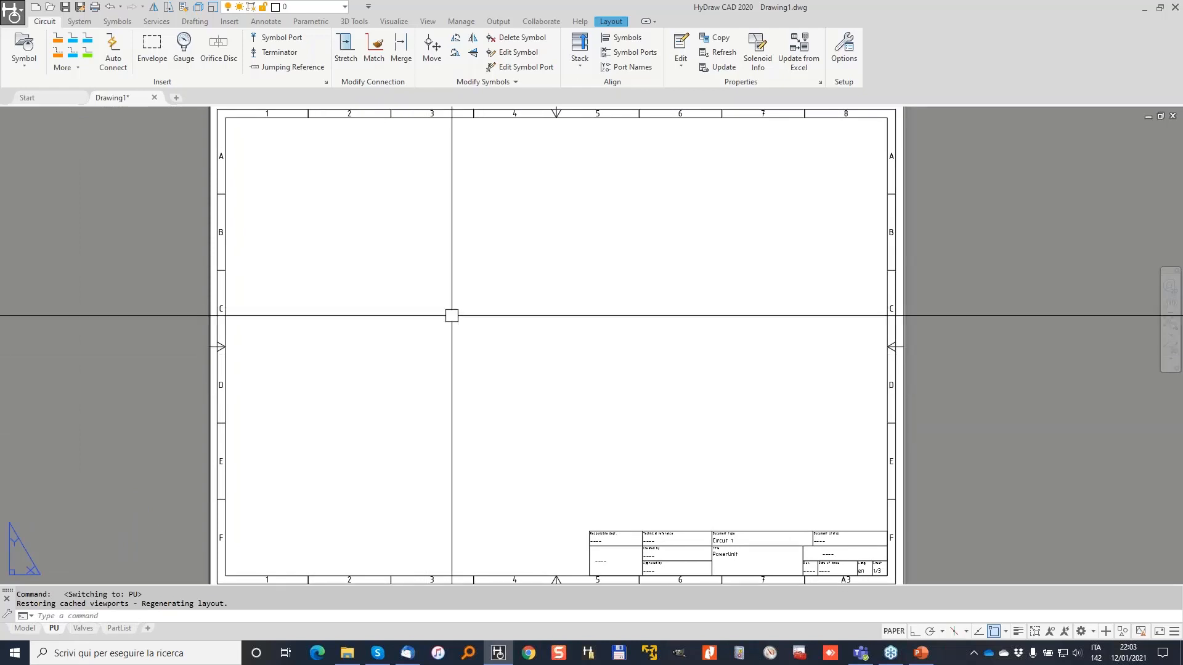
left_click(25, 629)
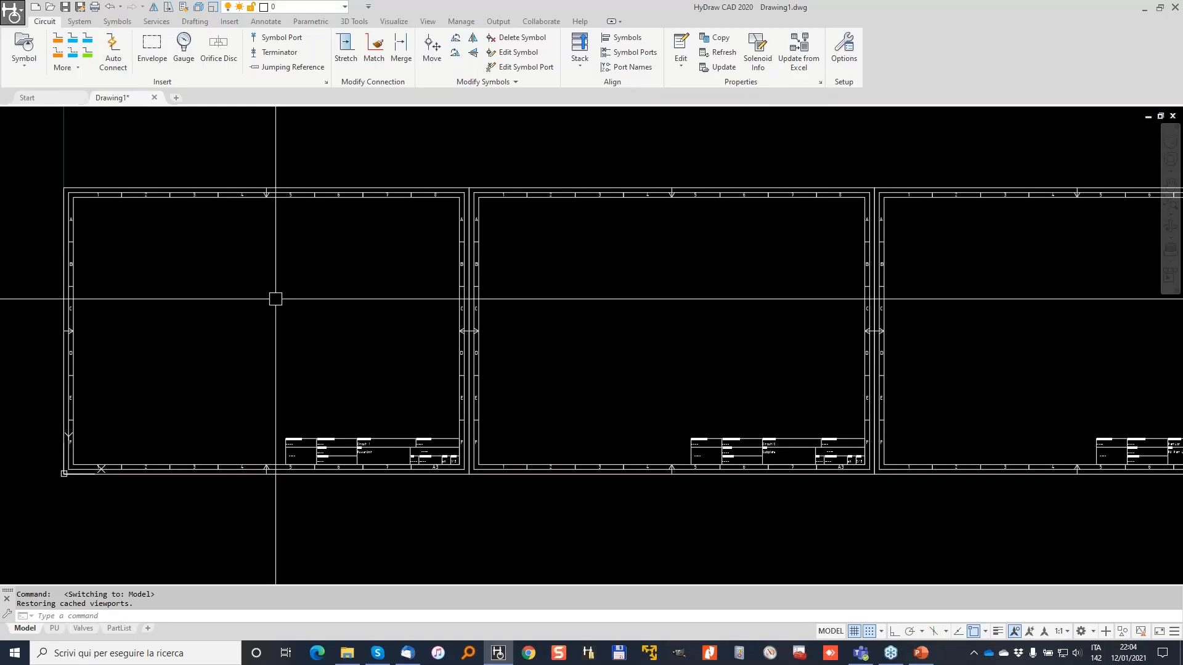
left_click(55, 630)
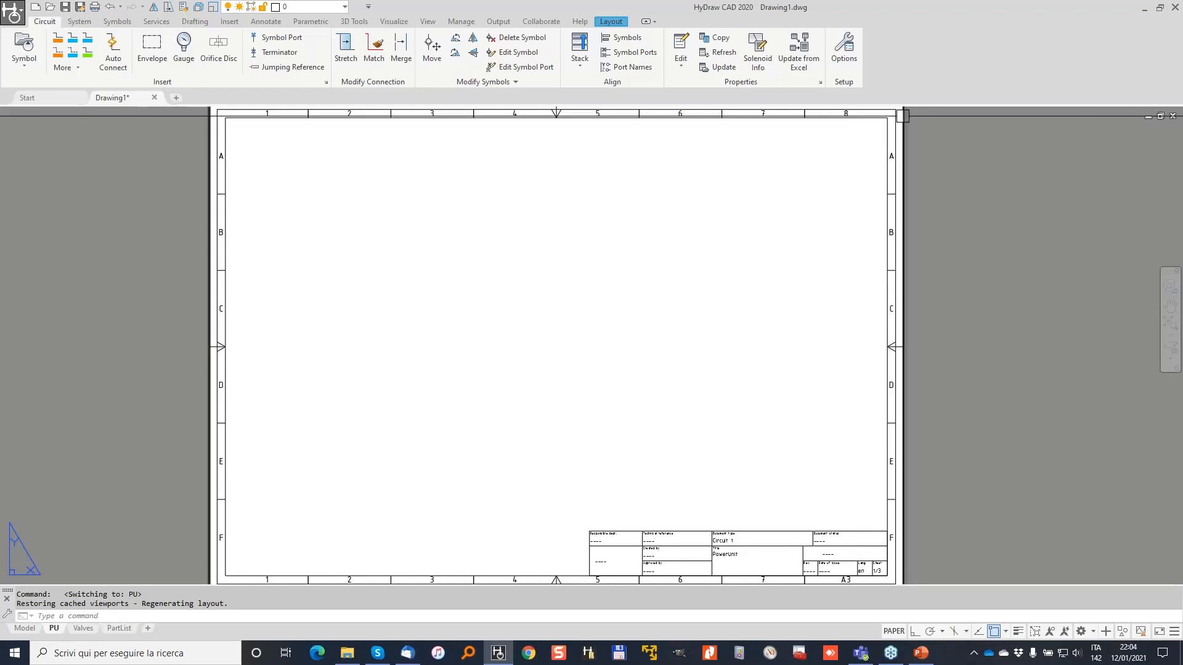
Enter model space in the PU sheet's viewport and open the Library Explorer via Symbol.
left_click(903, 115)
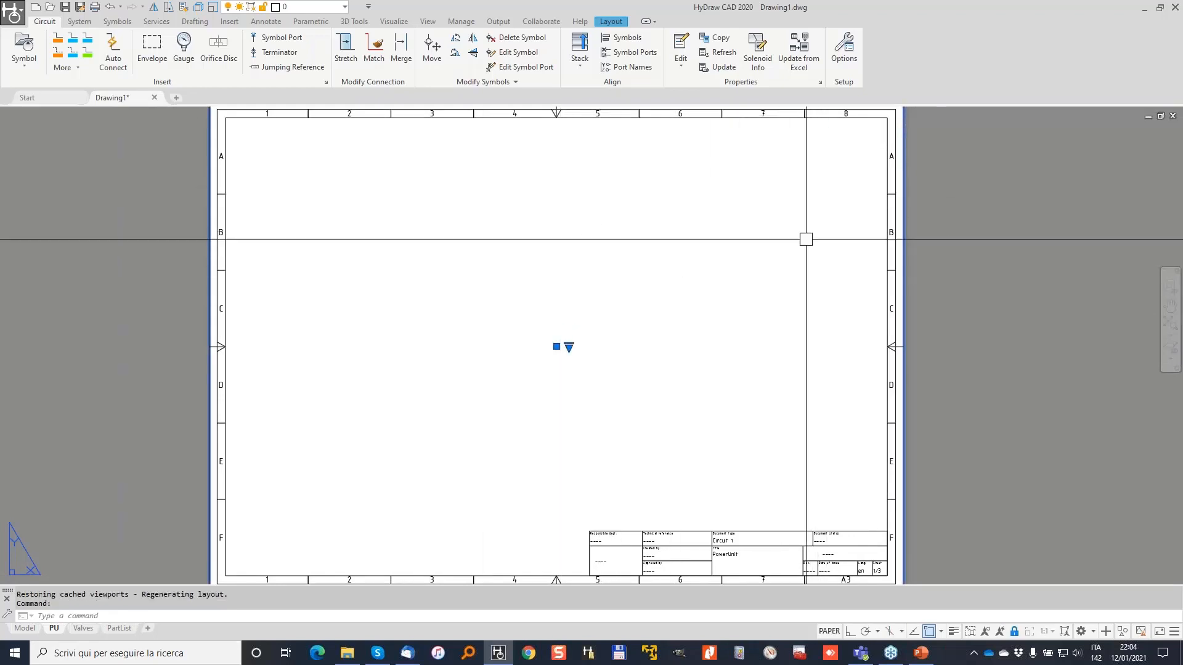
double_click(648, 237)
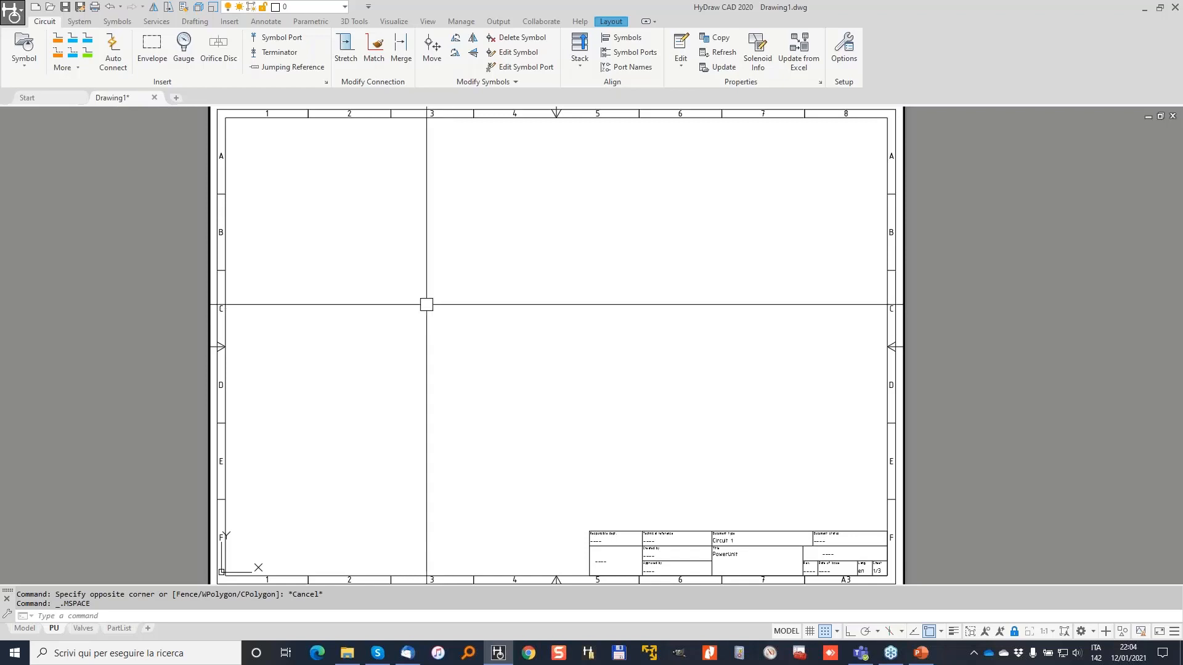
left_click(38, 44)
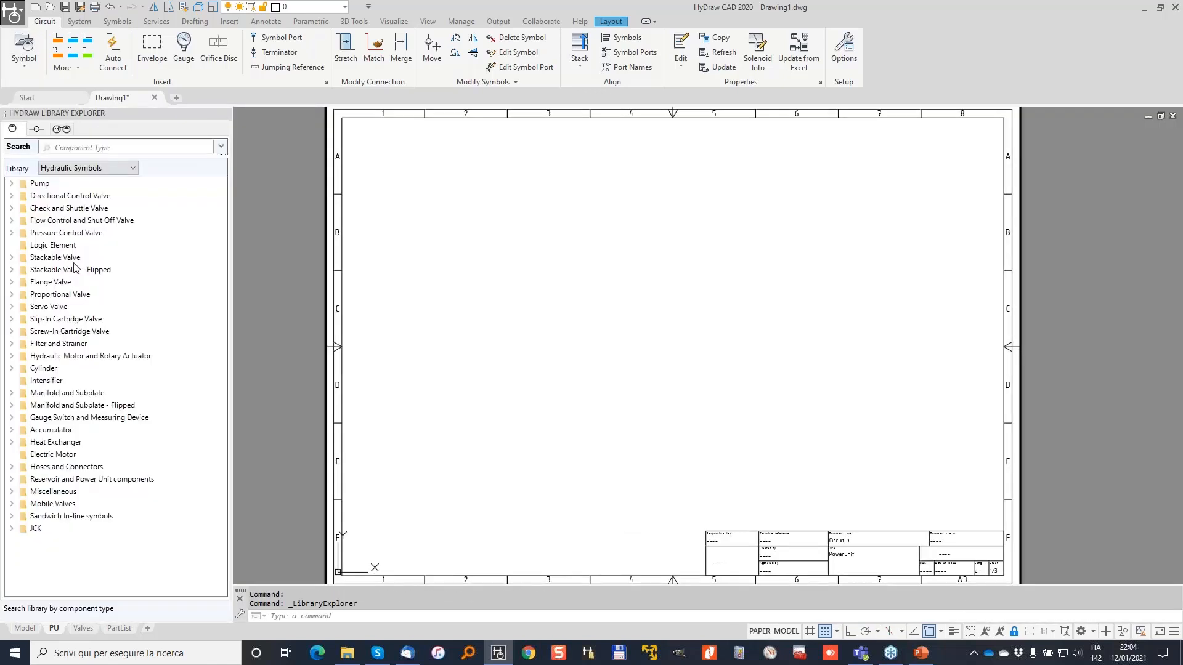
Place a pilot-operated check valve from the Screw-In Cartridge Valve category on the sheet.
left_click(11, 332)
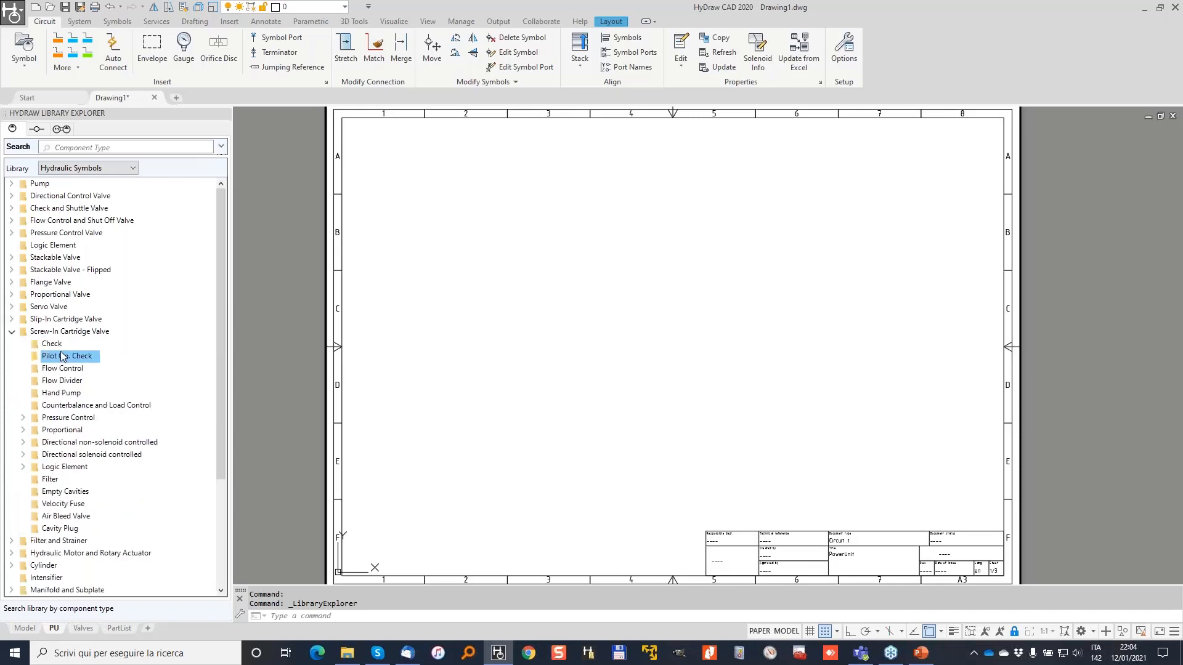
double_click(58, 357)
left_click_drag(579, 340, 548, 331)
scroll(556, 341, "up", 5)
left_click(541, 356)
key("Escape")
key("Escape")
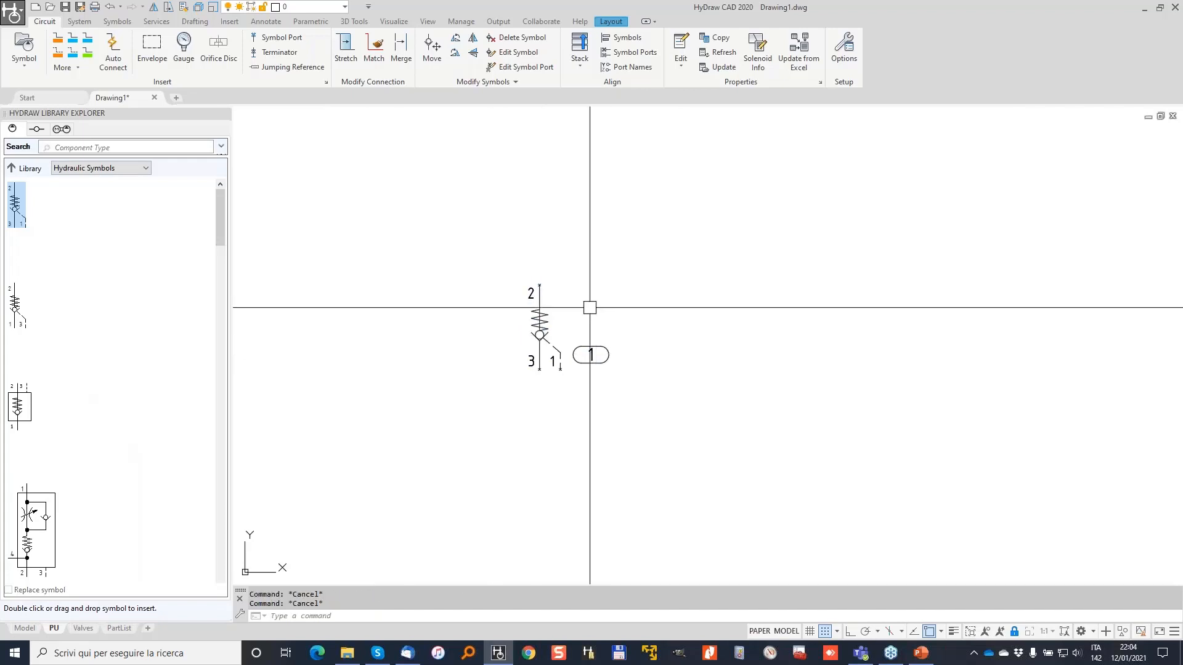
Review the placed valve in Model space and return to the PU layout sheet.
scroll(596, 305, "down", 5)
scroll(548, 323, "up", 5)
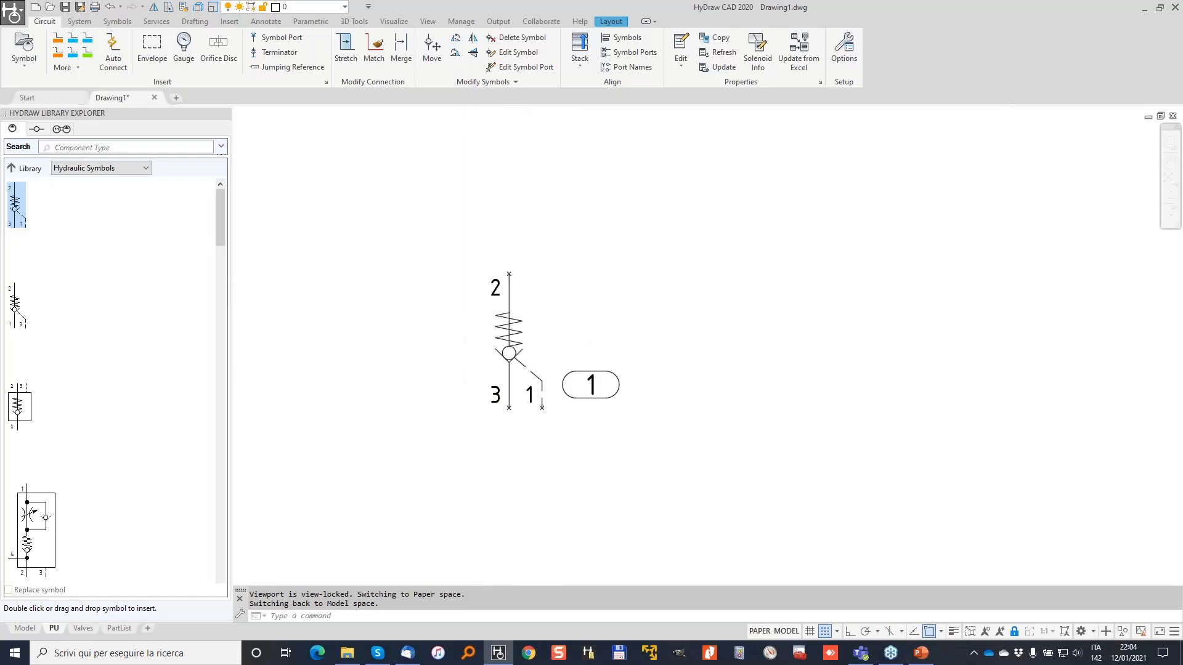
scroll(429, 343, "down", 5)
middle_click_drag(420, 366, 505, 338)
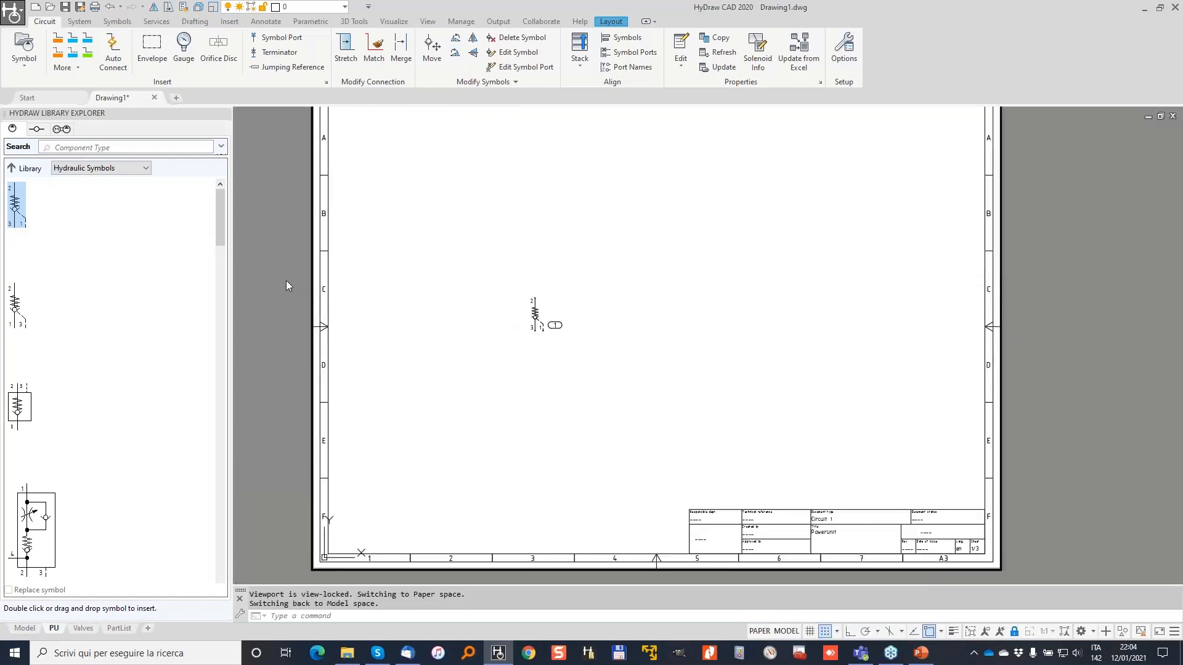
left_click(23, 628)
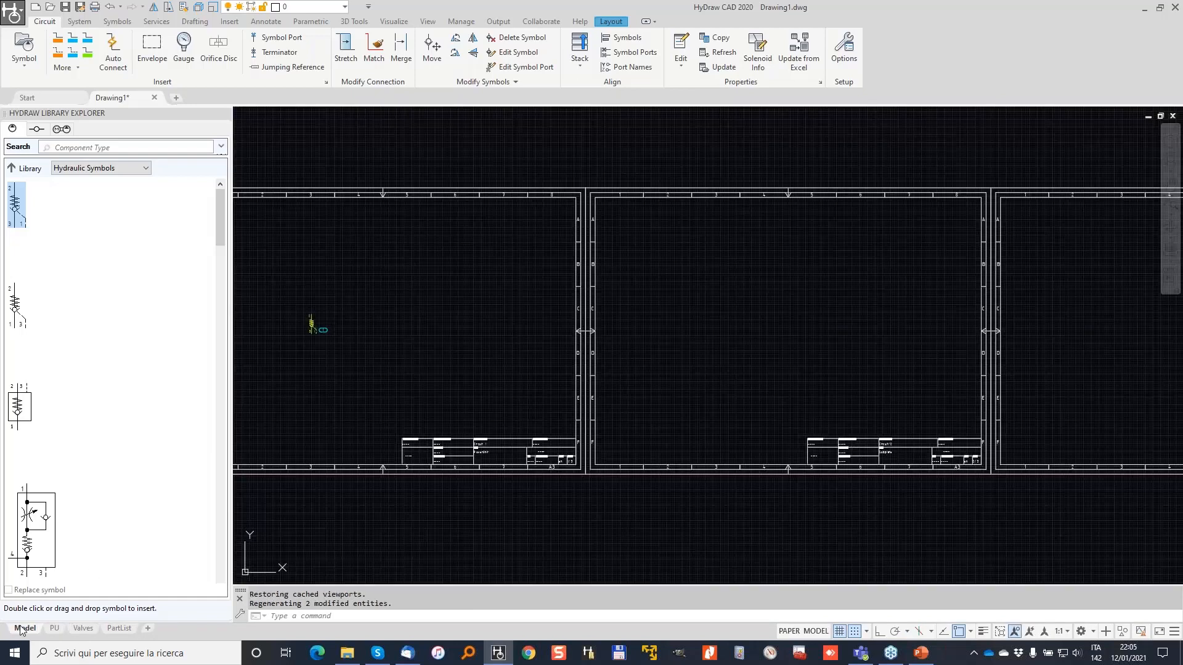
scroll(409, 383, "up", 5)
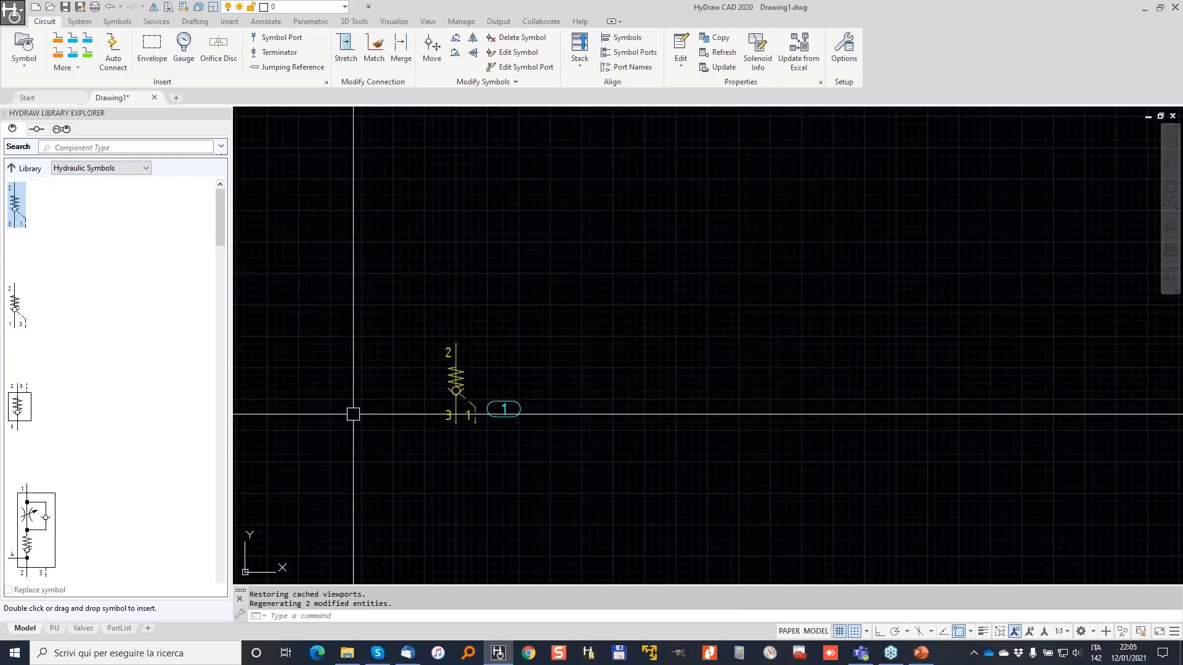
left_click(54, 629)
scroll(542, 302, "up", 5)
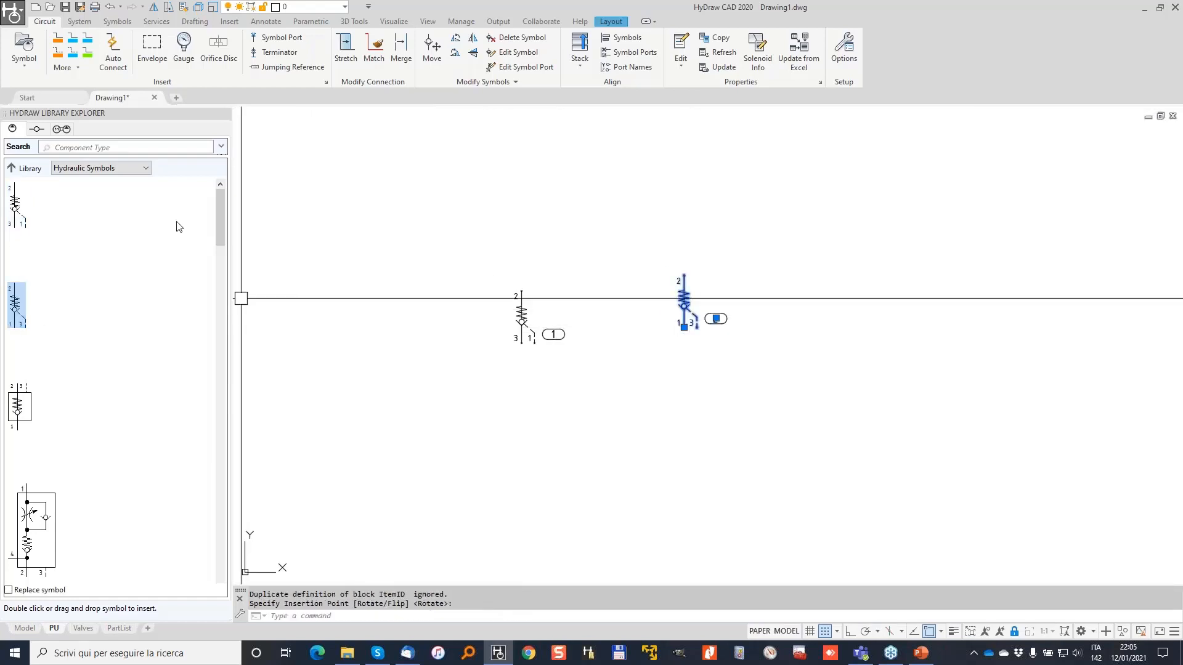
Draw a pressure connection from valve 1's port 2, up and across to valve 2's port 2.
left_click(58, 40)
left_click(521, 291)
left_click(522, 140)
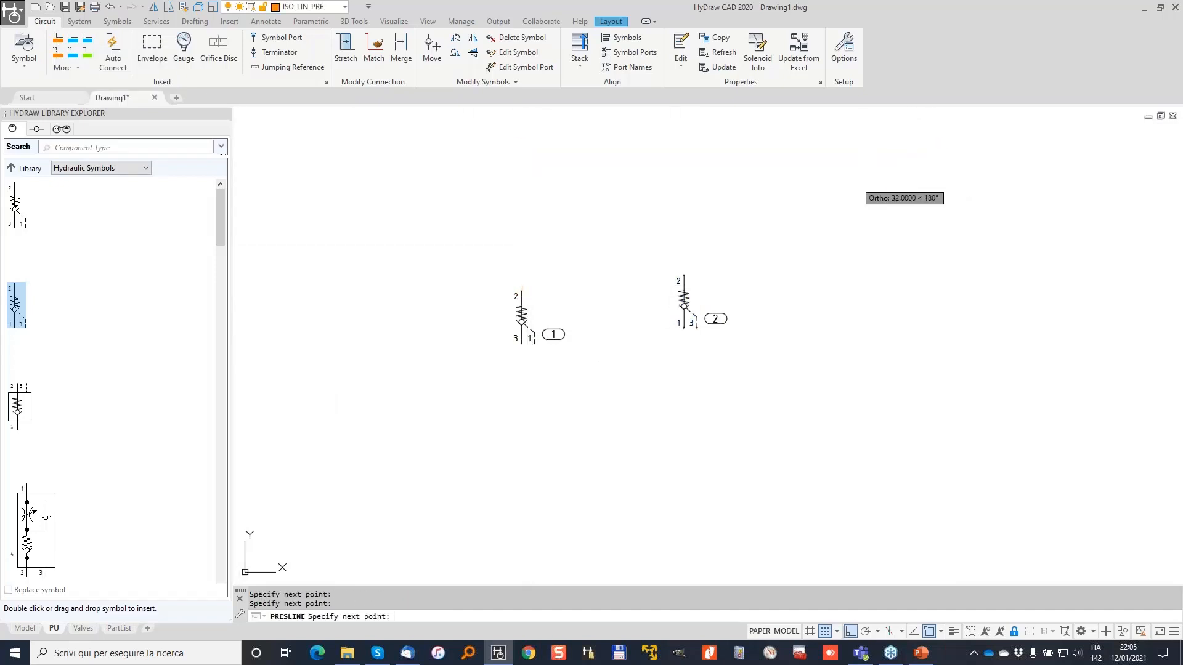
left_click(683, 139)
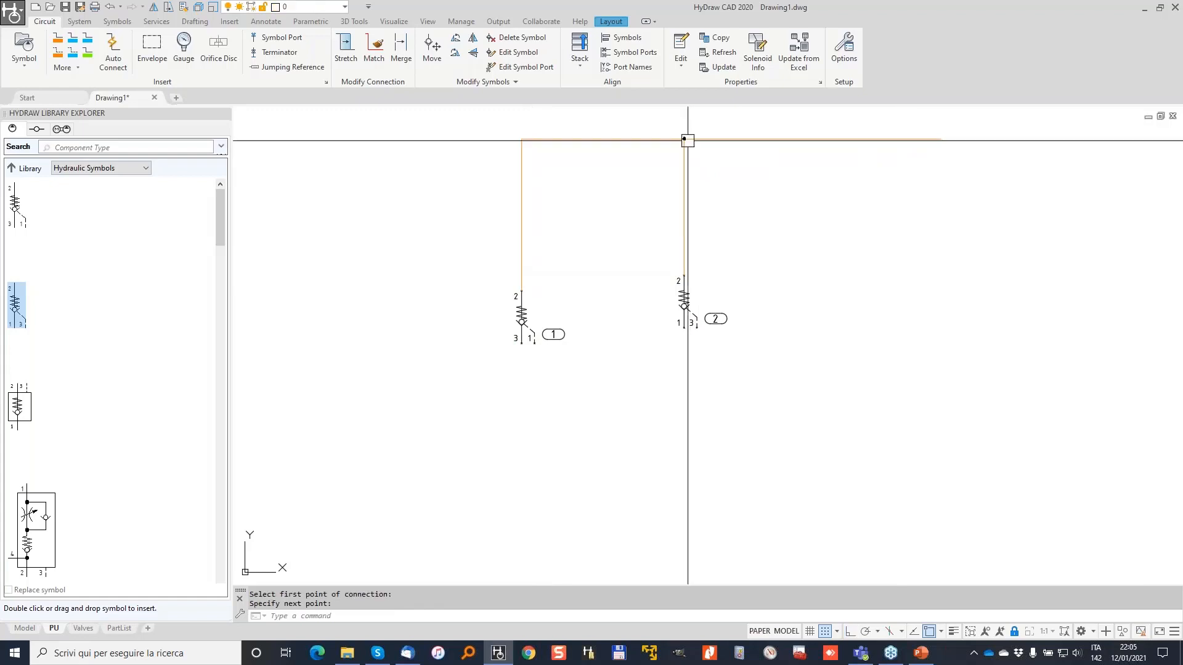
Check the circuit in Model space, return to the PU sheet and begin window-selecting it.
middle_click_drag(683, 161, 648, 206)
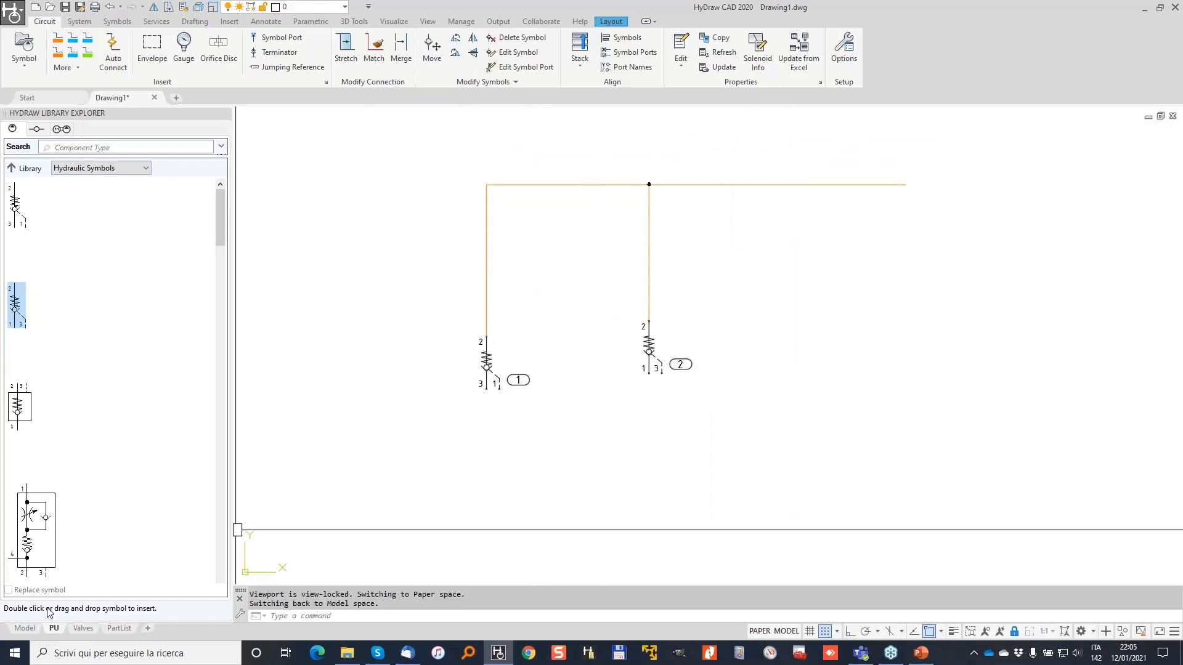
left_click(23, 629)
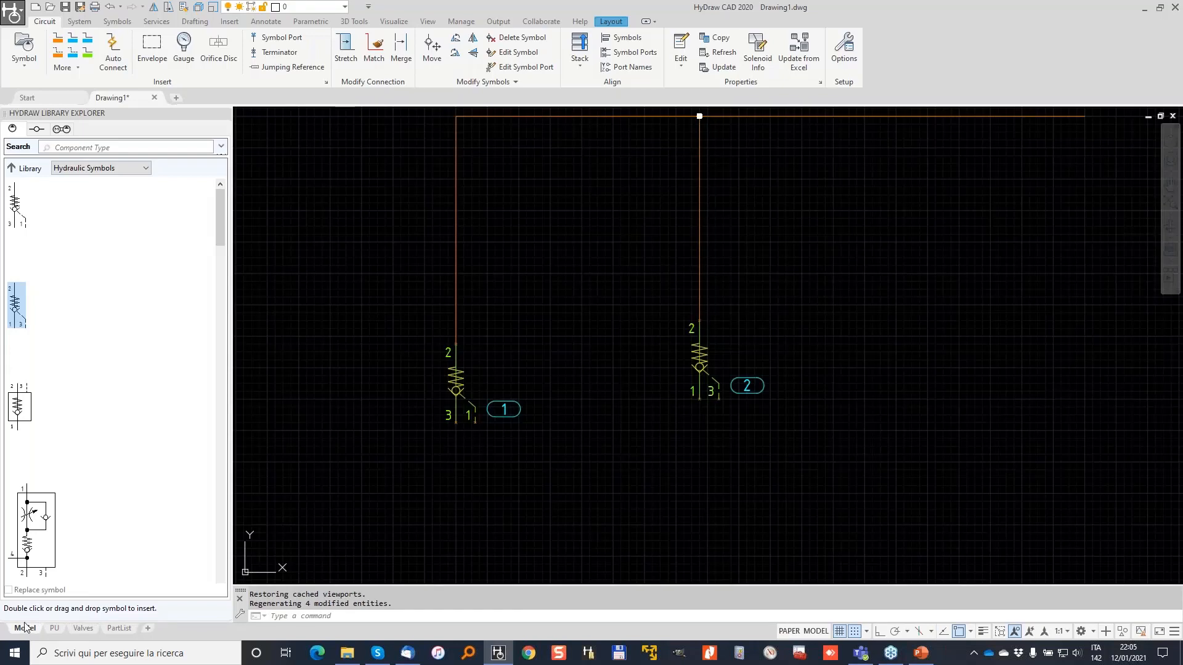
scroll(547, 242, "down", 2)
scroll(557, 226, "down", 4)
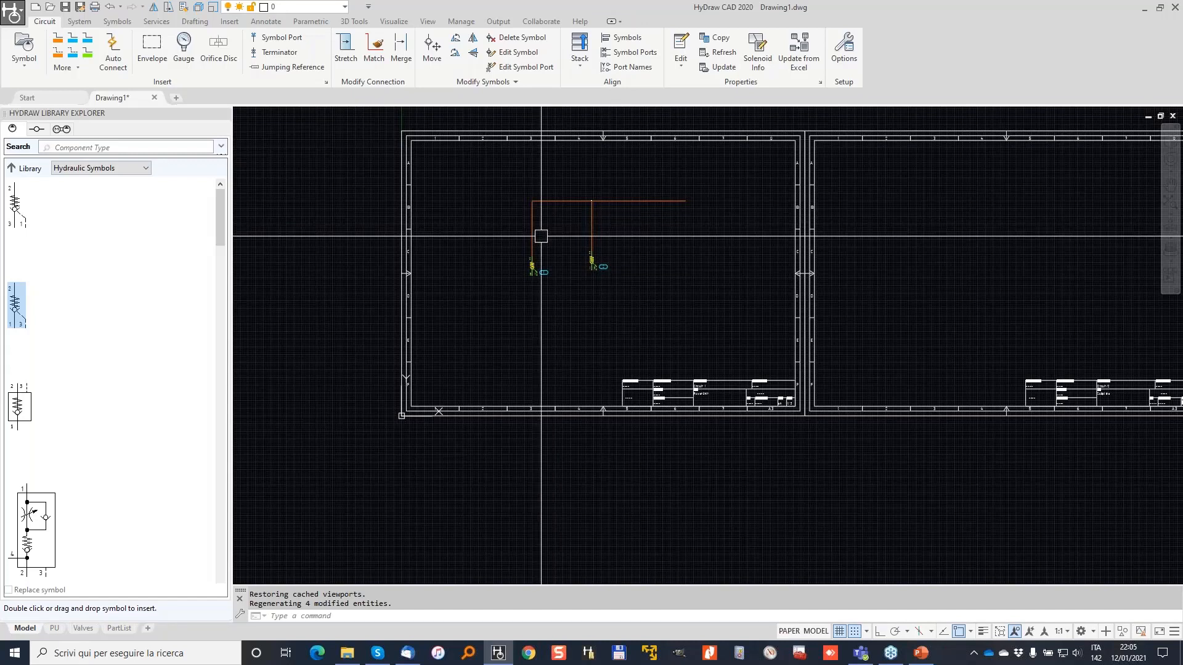
left_click(53, 629)
scroll(494, 373, "down", 2)
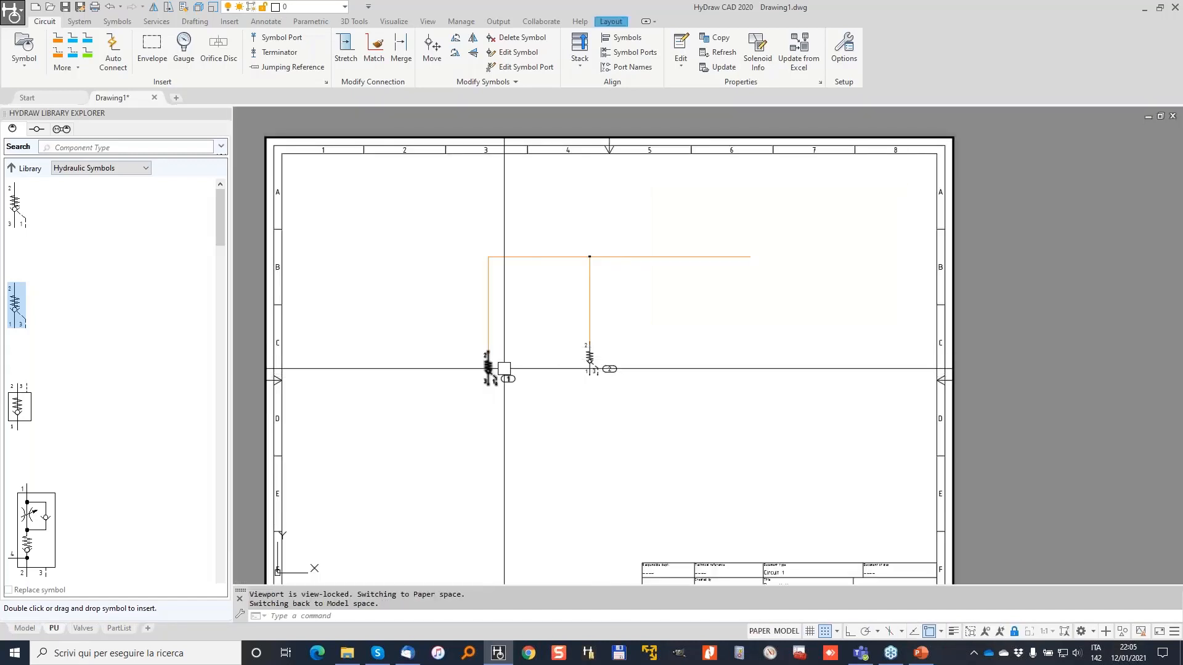
middle_click_drag(567, 354, 585, 325)
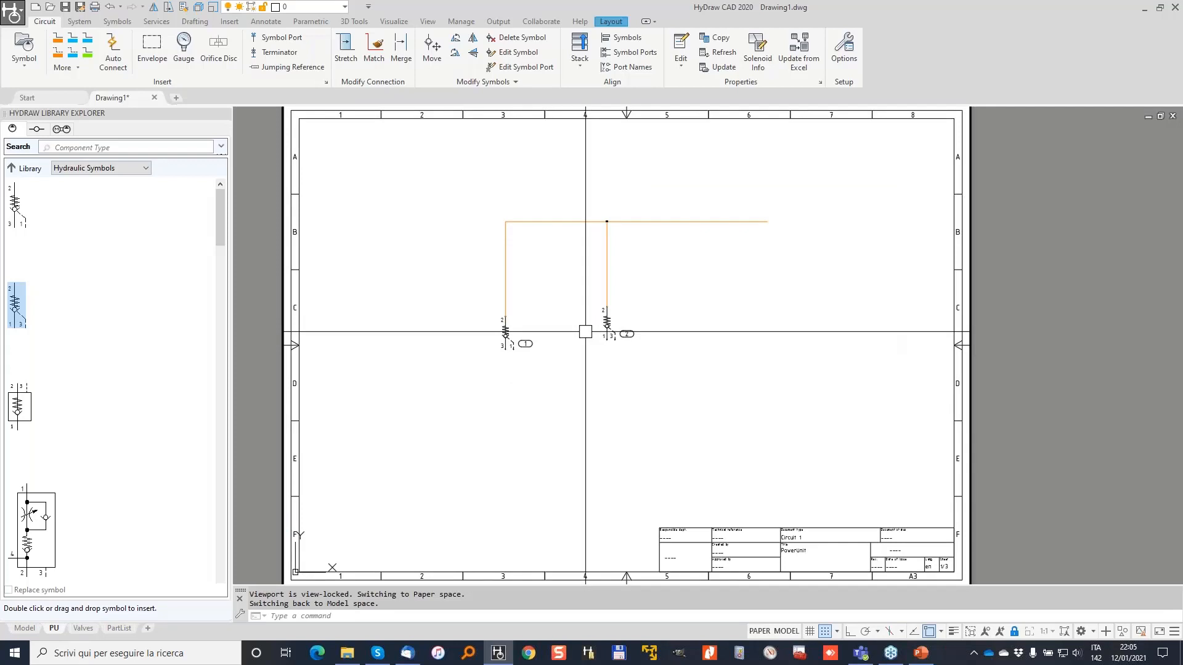
left_click(682, 369)
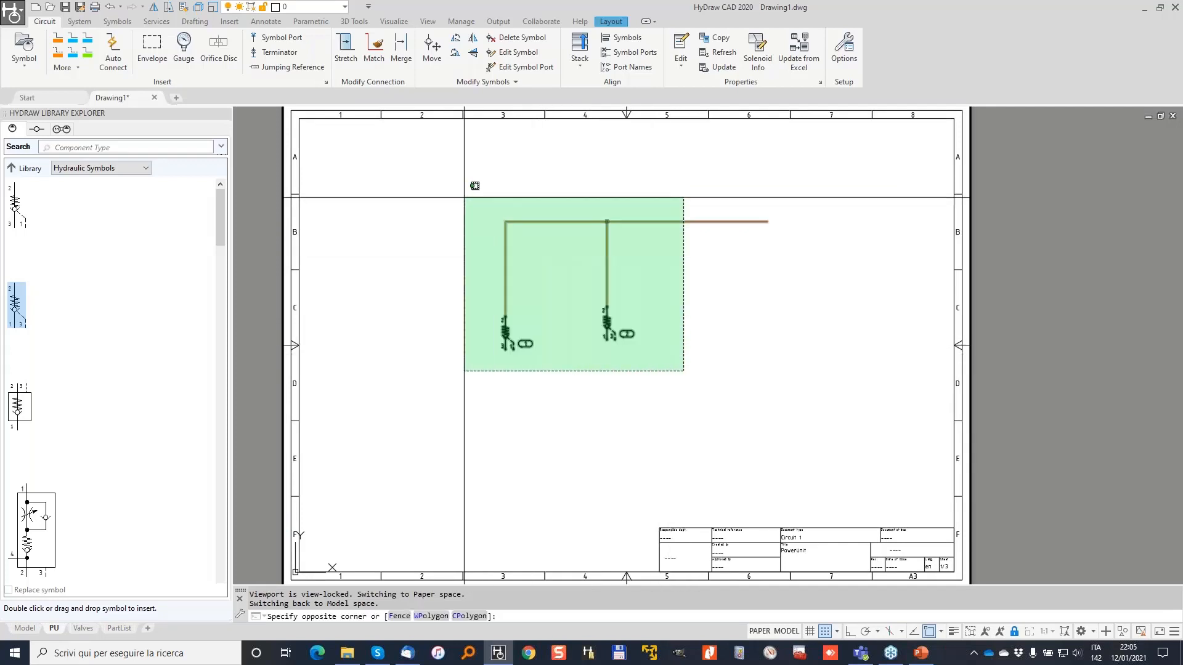
Delete both valves and their connecting lines, then leave the viewport.
left_click(464, 197)
key("Delete")
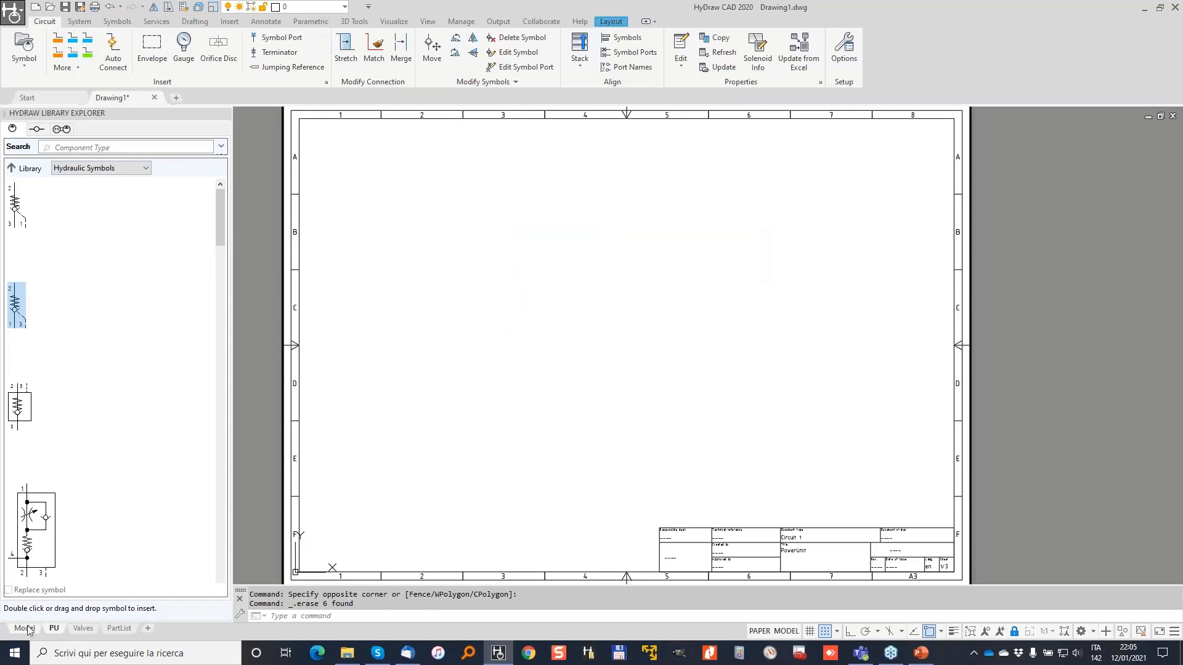
double_click(257, 285)
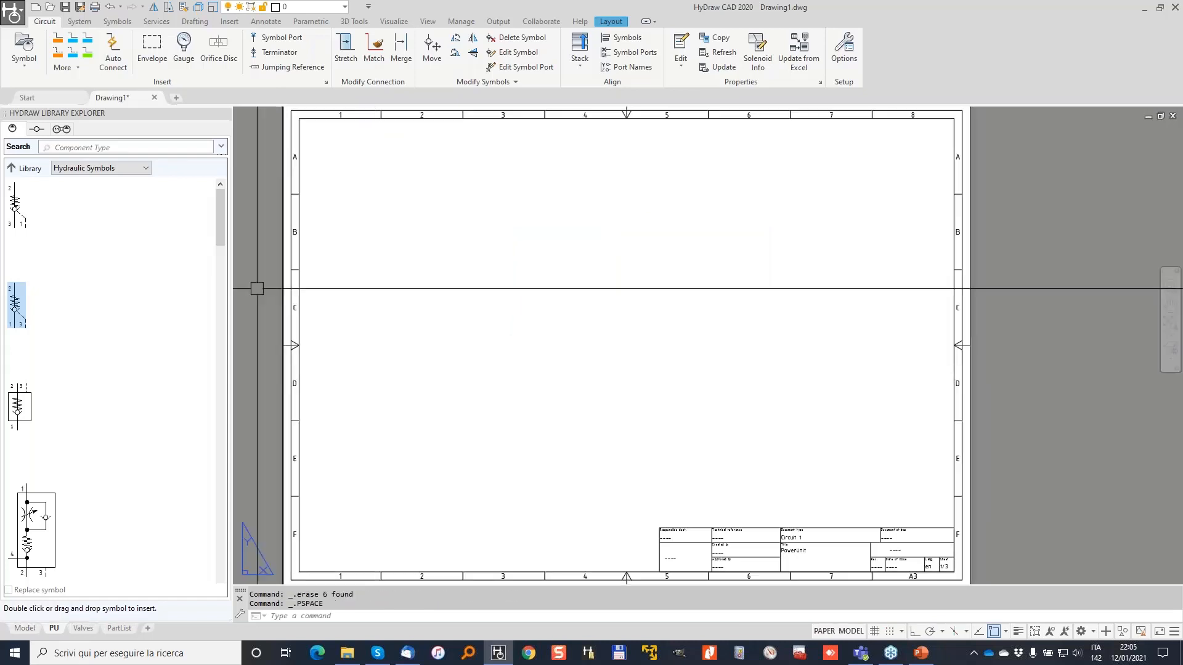
Switch to the Model tab and turn the grid off with F7.
left_click(26, 629)
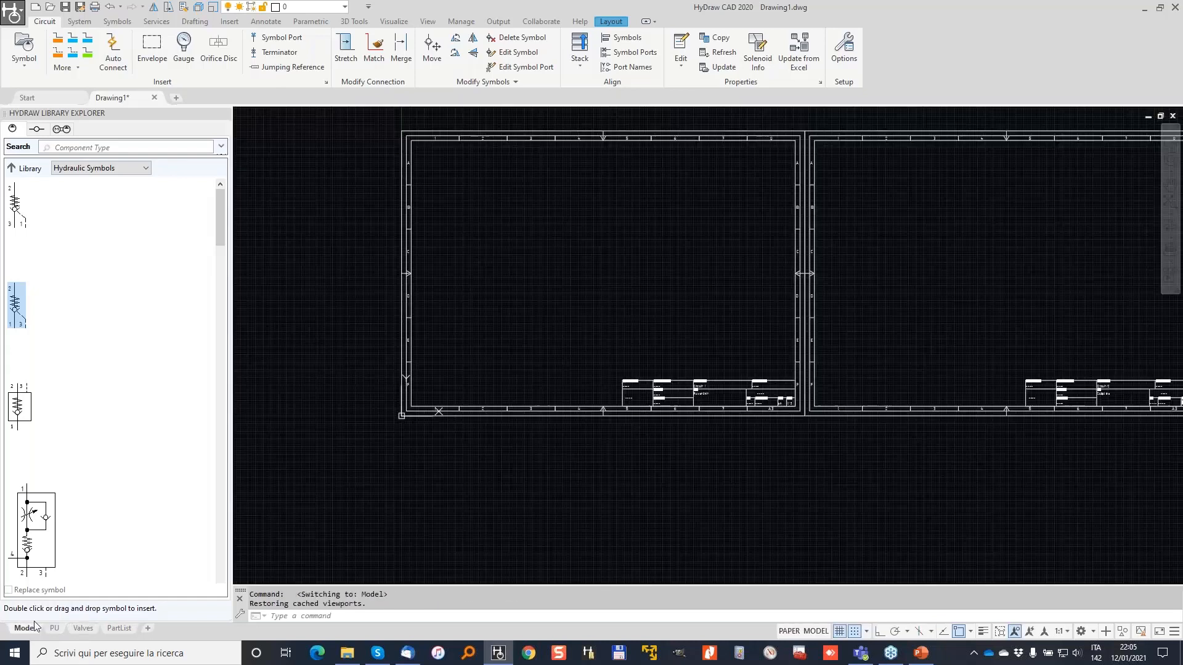
scroll(454, 268, "up", 3)
key("F7")
scroll(454, 268, "down", 5)
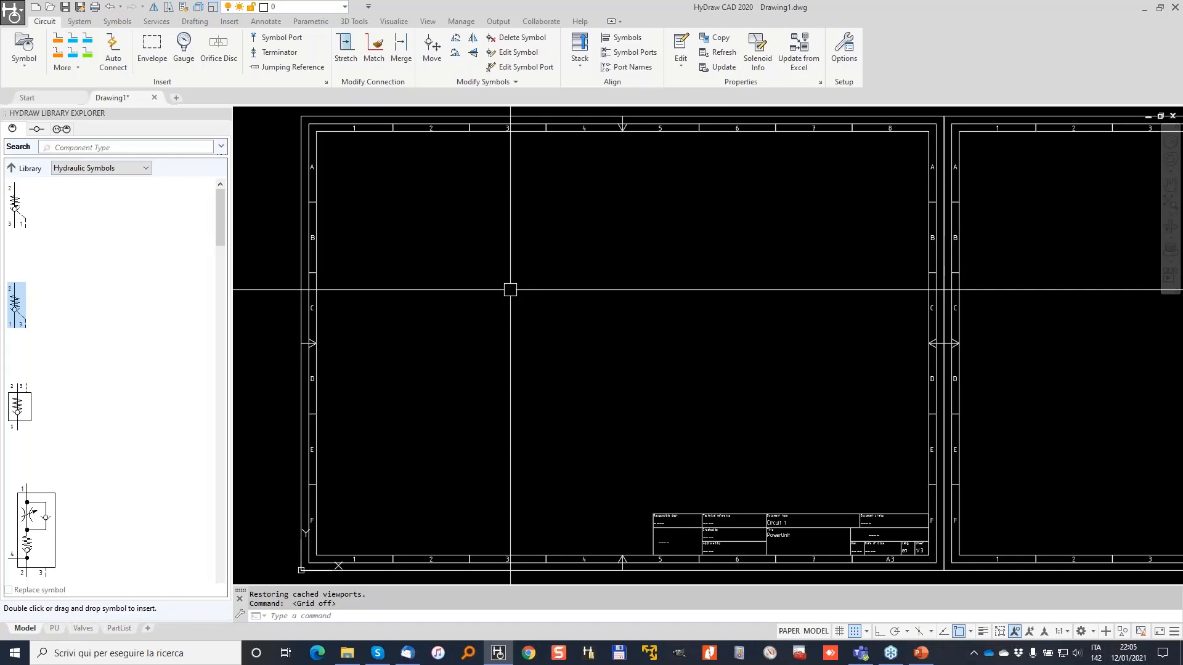
Open the Sub-System library in the Library Explorer.
left_click(13, 168)
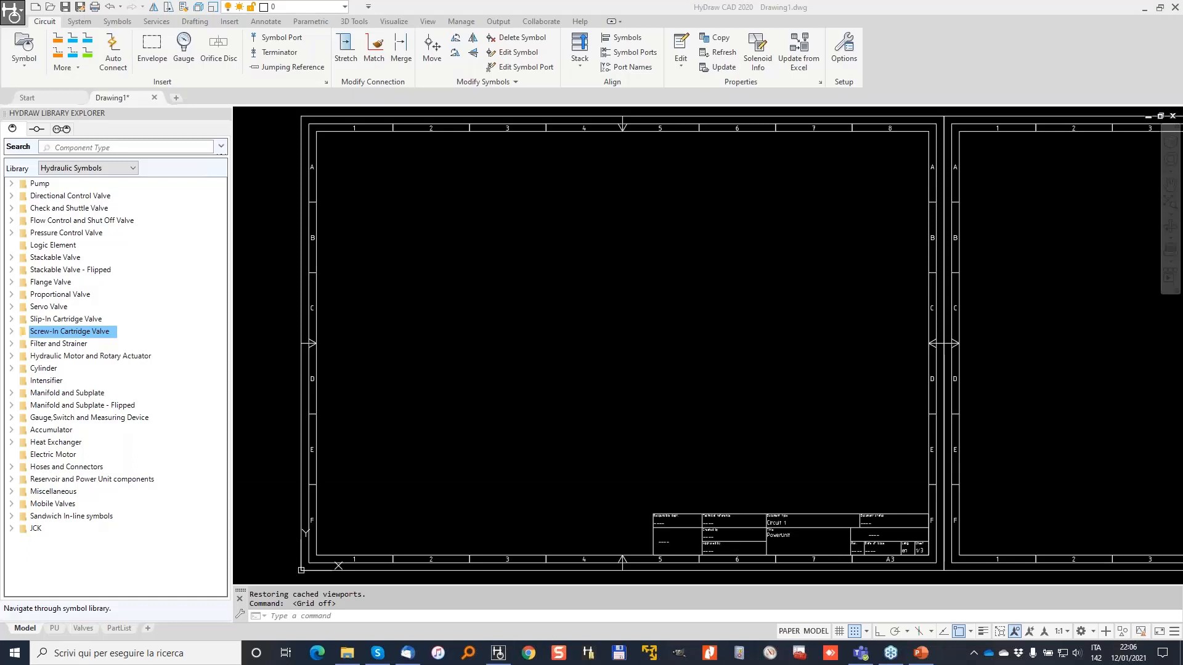
mouse_move(18, 110)
left_mouse_down()
mouse_move(11, 142)
mouse_move(37, 132)
mouse_move(29, 113)
mouse_move(48, 143)
mouse_move(32, 120)
left_mouse_up()
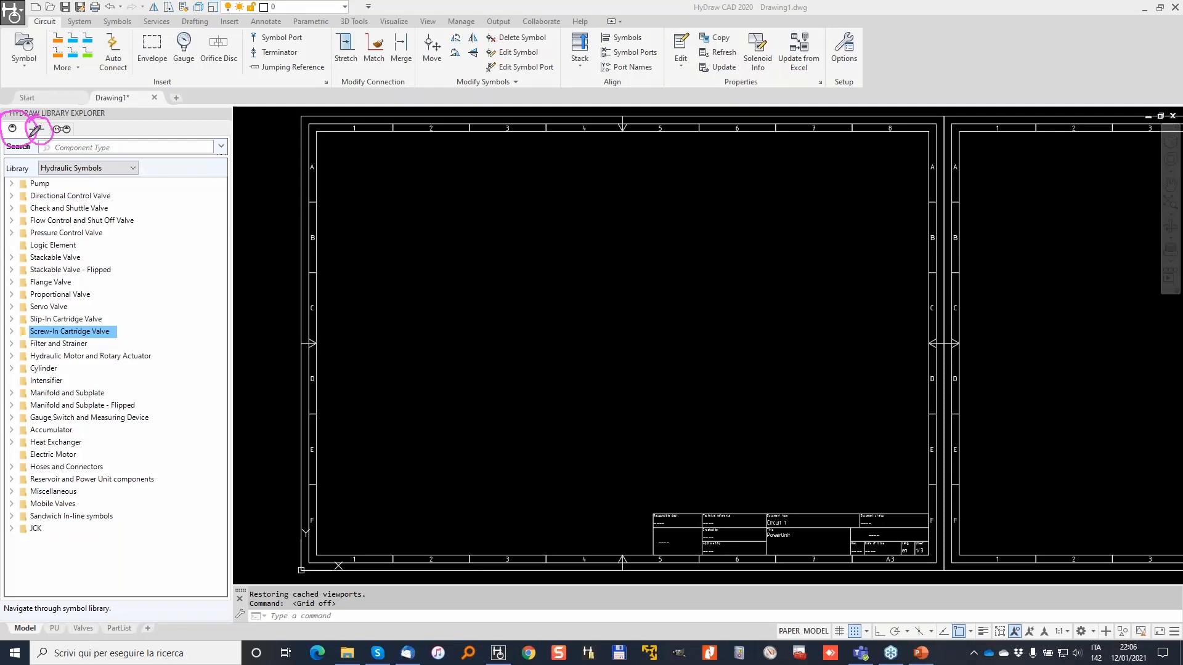
mouse_move(69, 115)
left_mouse_down()
mouse_move(59, 143)
mouse_move(89, 120)
left_mouse_up()
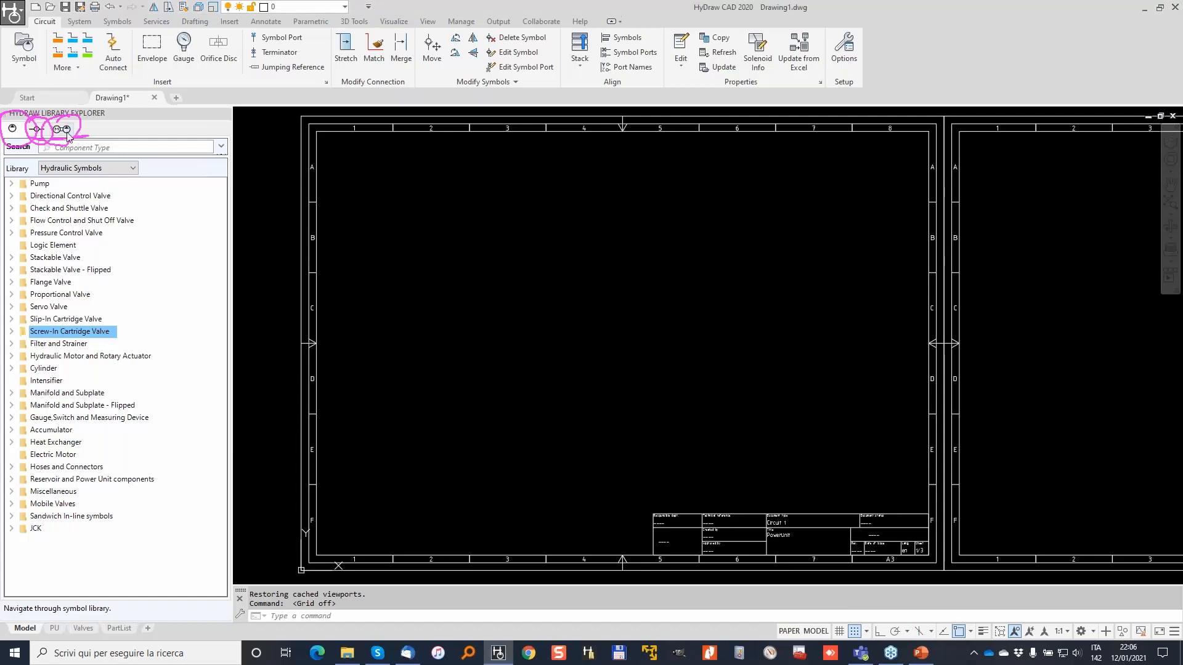
left_click(65, 130)
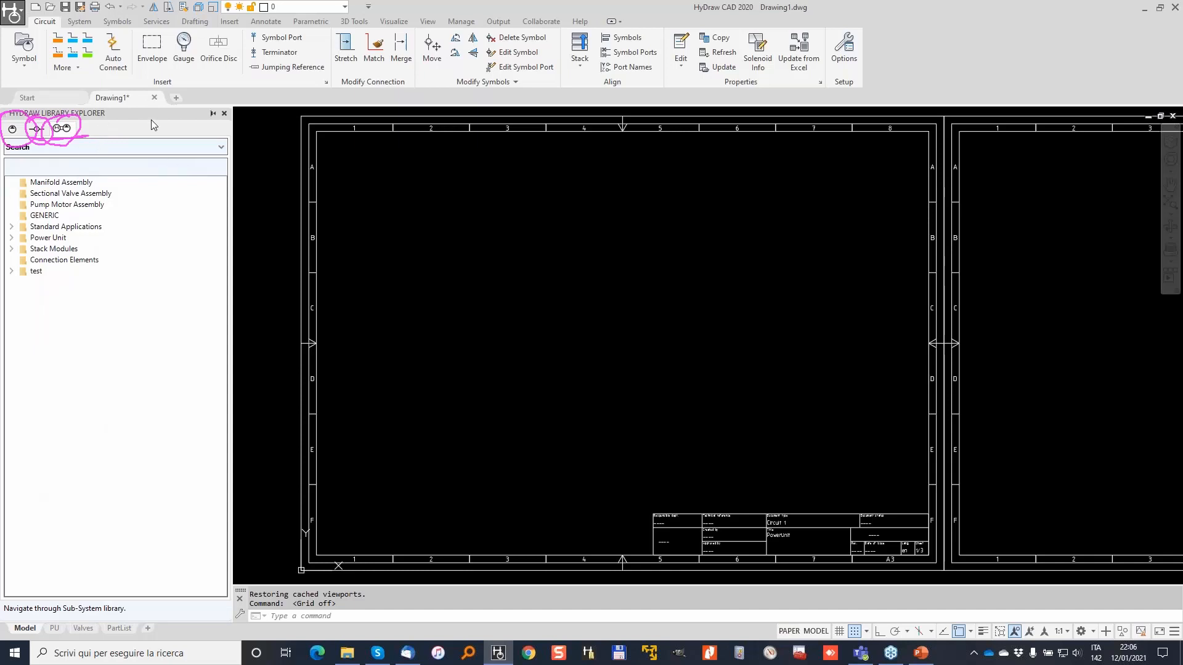
Open the Power Unit sub-system group and select the tank assembly.
left_click(12, 238)
double_click(54, 250)
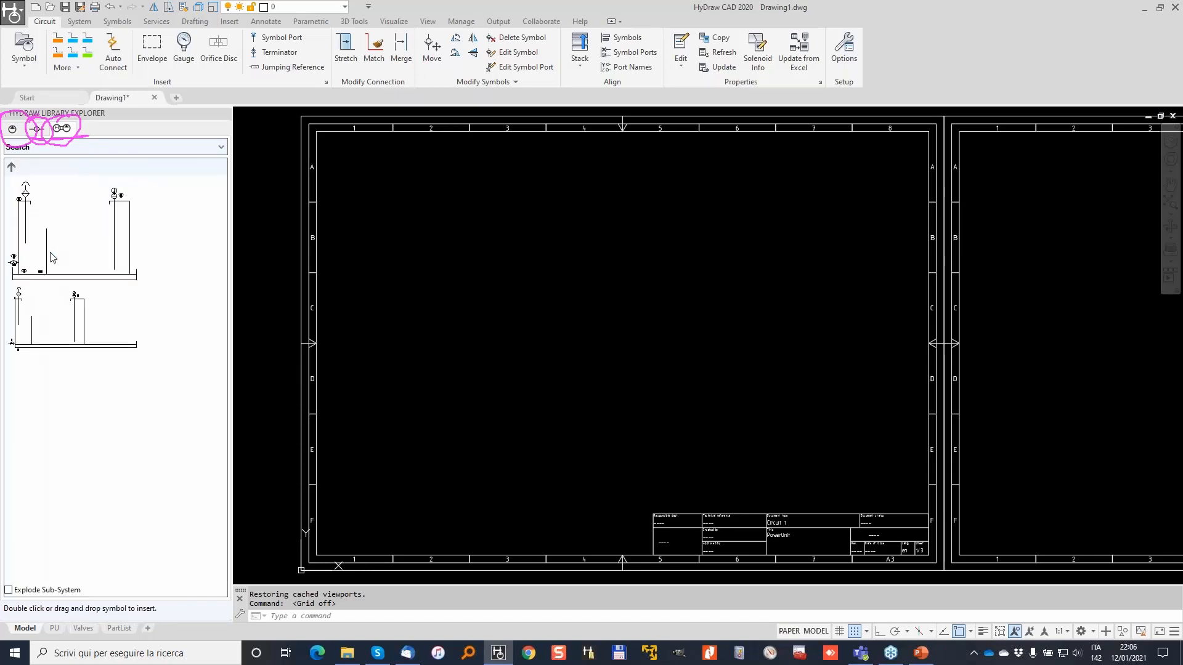
left_click(68, 269)
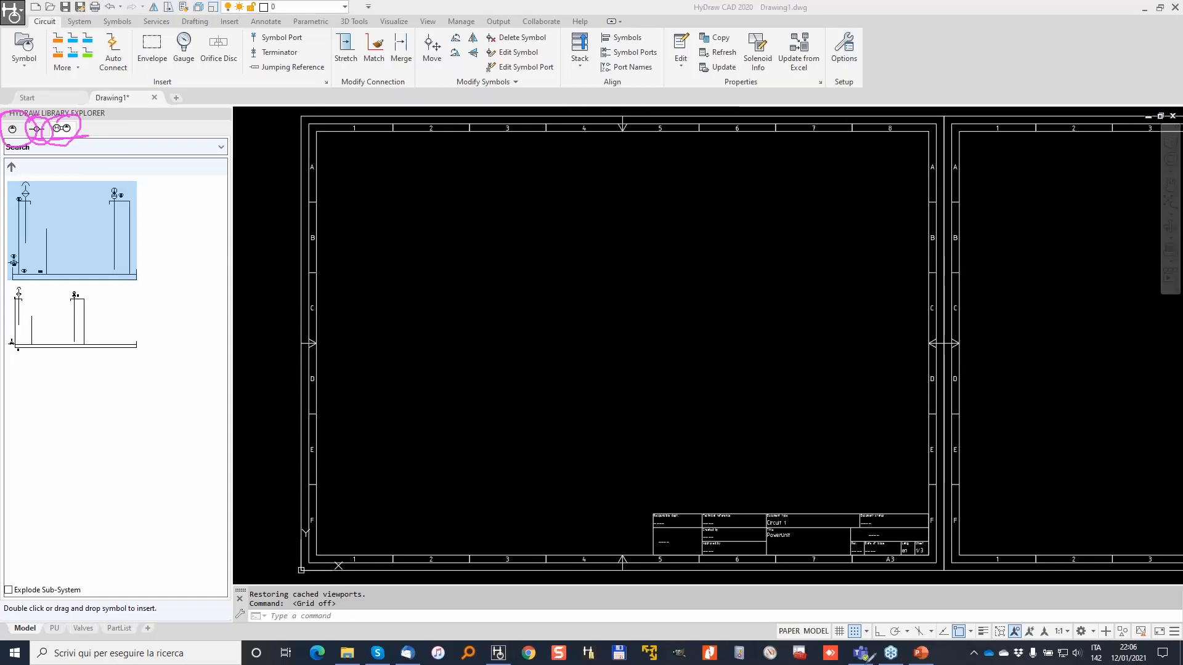
Tick Explode Sub-System and drag the tank assembly into the drawing.
mouse_move(21, 546)
left_mouse_down()
mouse_move(6, 576)
mouse_move(10, 538)
mouse_move(0, 563)
mouse_move(4, 597)
left_mouse_up()
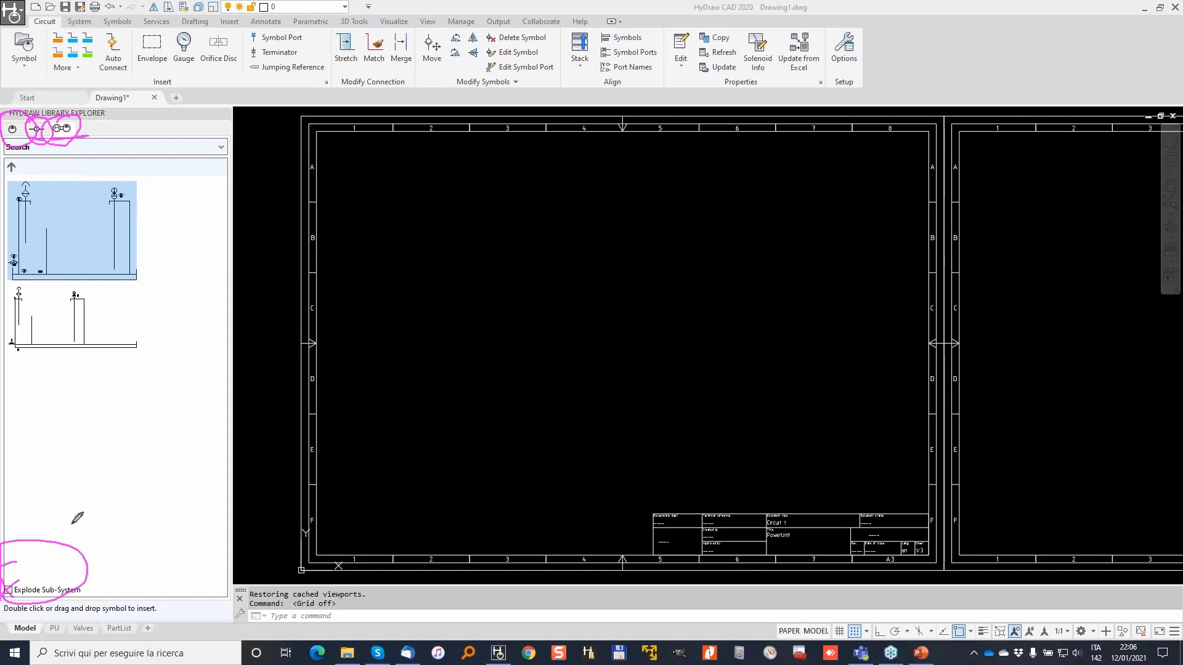
key("Escape")
left_click(8, 592)
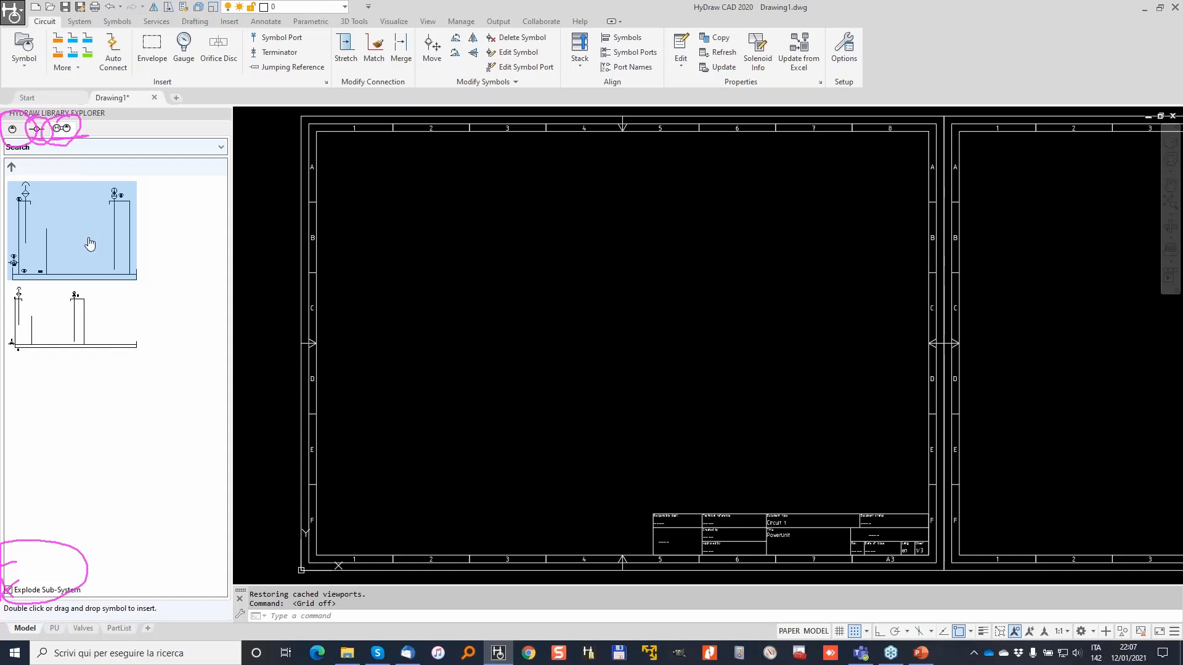
left_click(80, 256)
left_click_drag(80, 257, 306, 319)
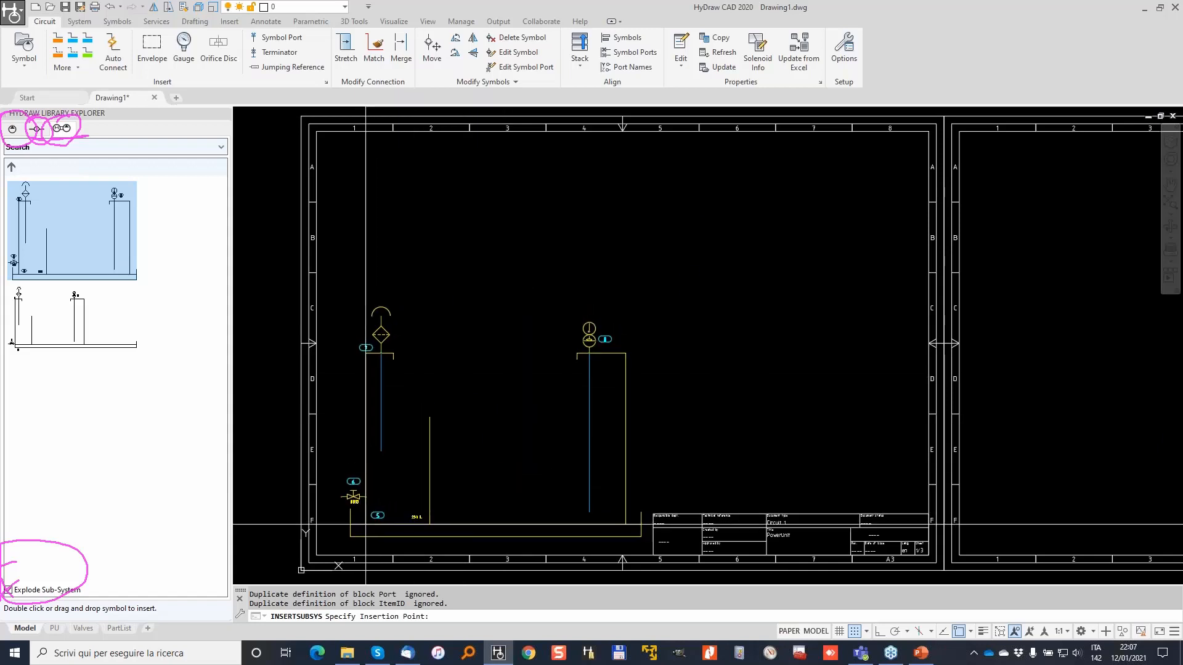
Set the tank sub-system's insertion point in the lower-left of the first frame.
left_click(365, 521)
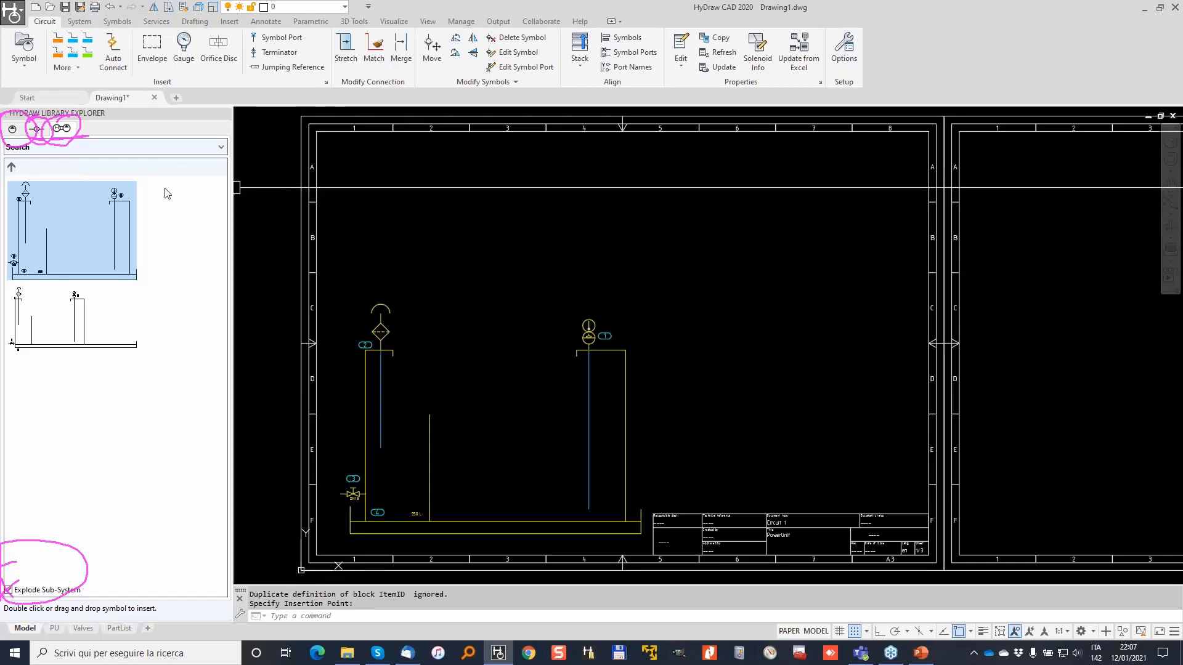
Open the Property Manager and inspect the DN13 ball valve's Manufacturer value.
left_click(681, 48)
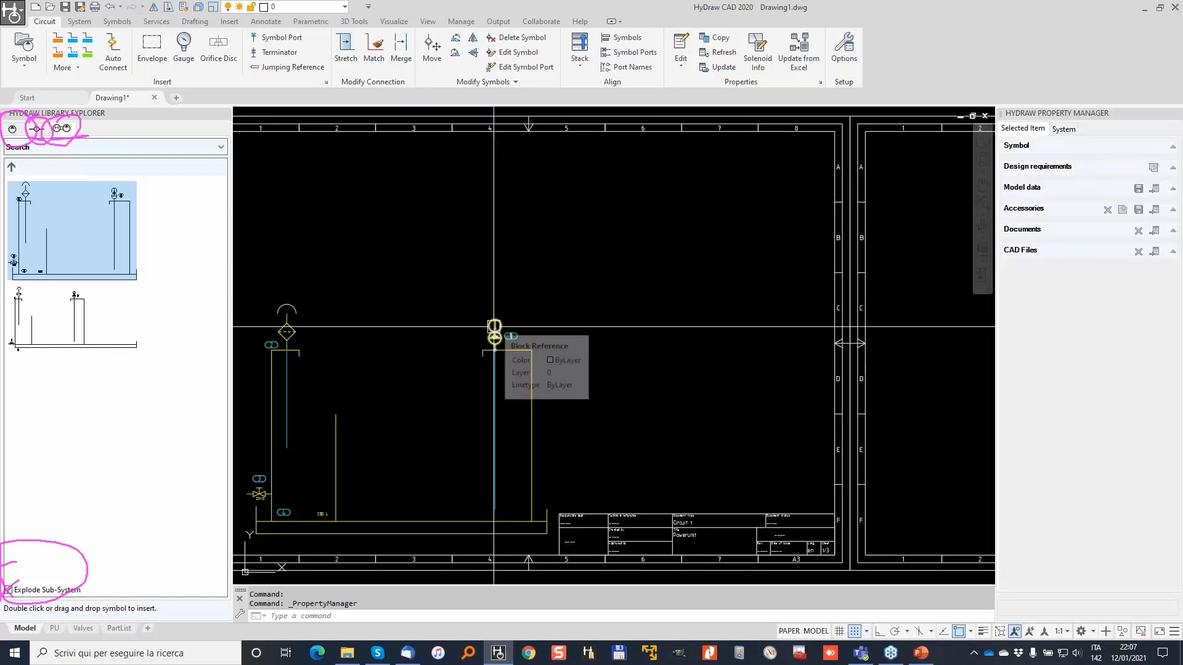
middle_click_drag(416, 380, 549, 330)
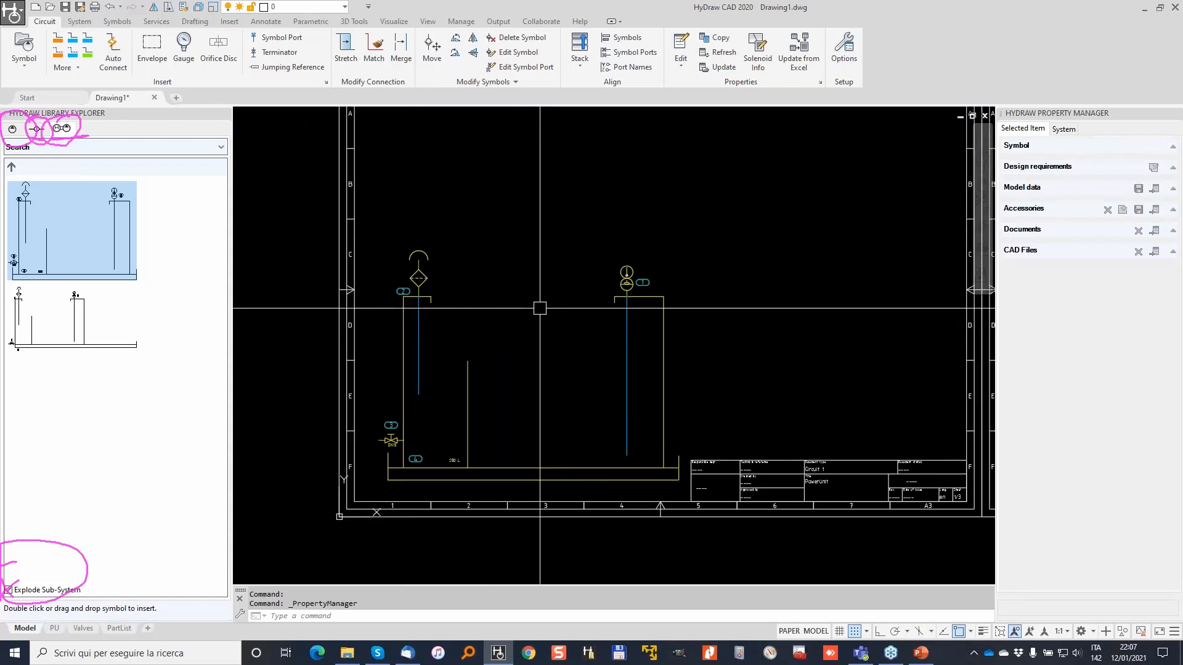
scroll(382, 437, "up", 5)
left_click(394, 442)
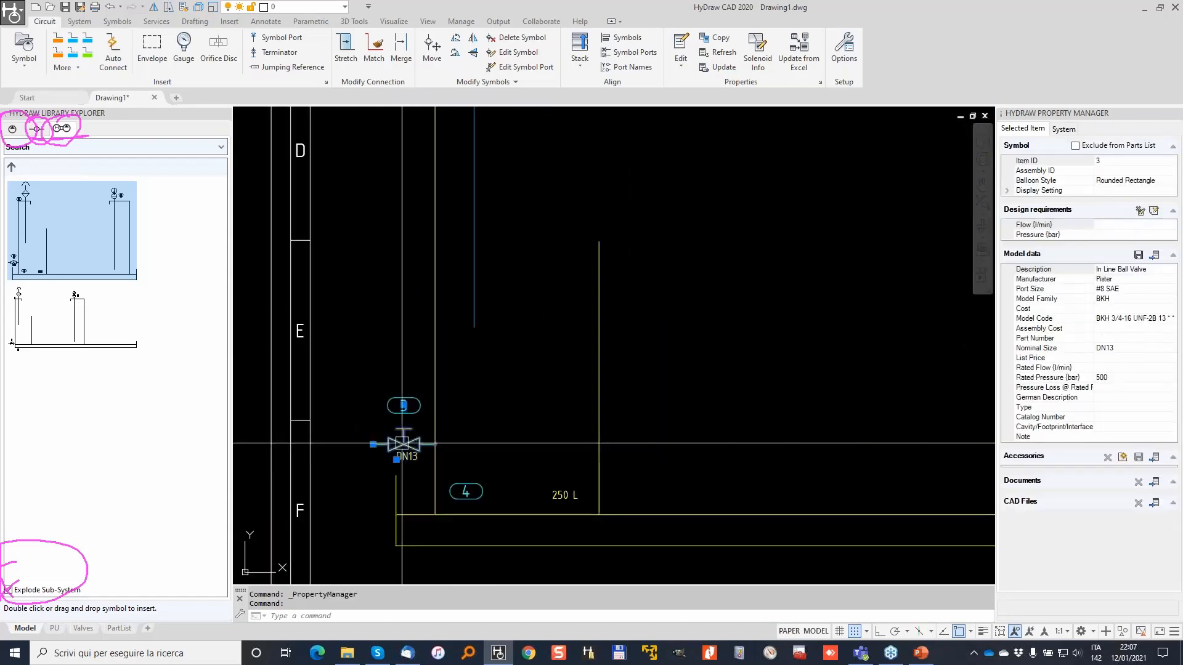
left_click(1120, 280)
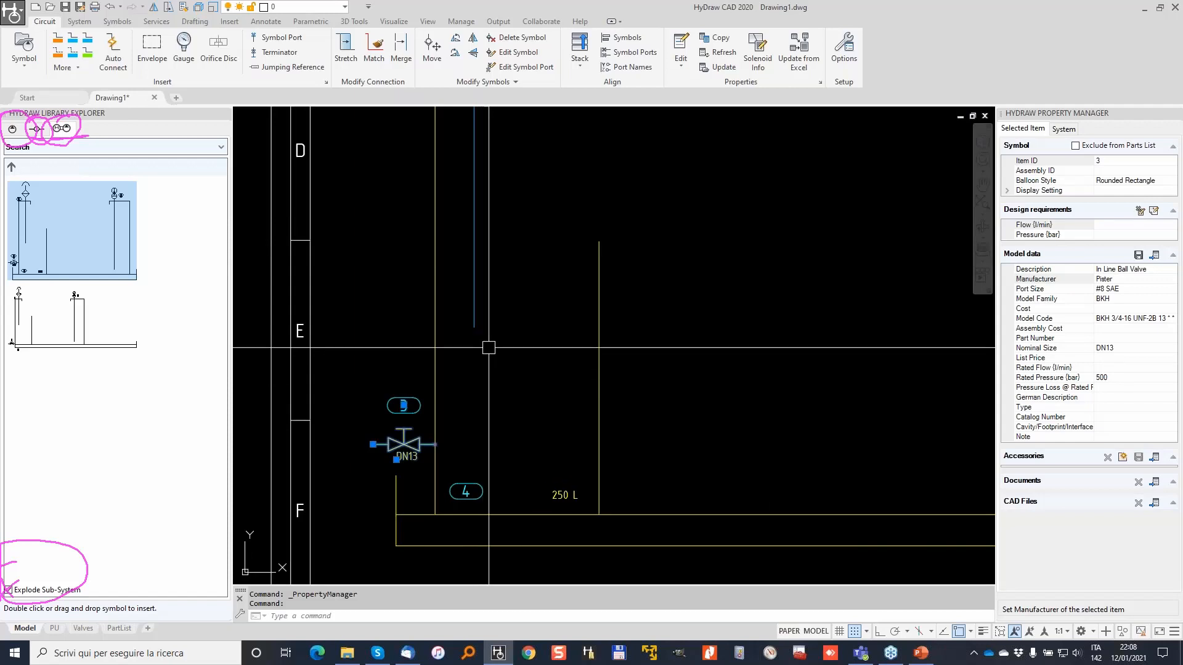
scroll(485, 265, "down", 2)
key("Escape")
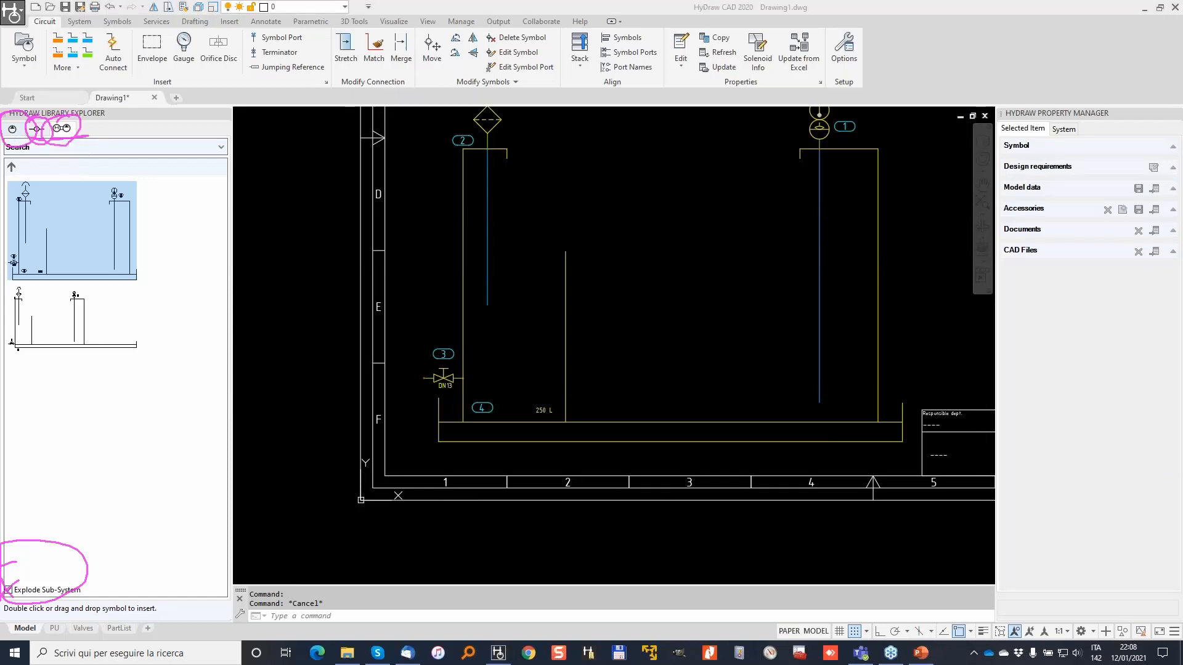
Close the property panel and open the HyDraw Property Manager with YP.
key("Escape")
left_click(298, 186)
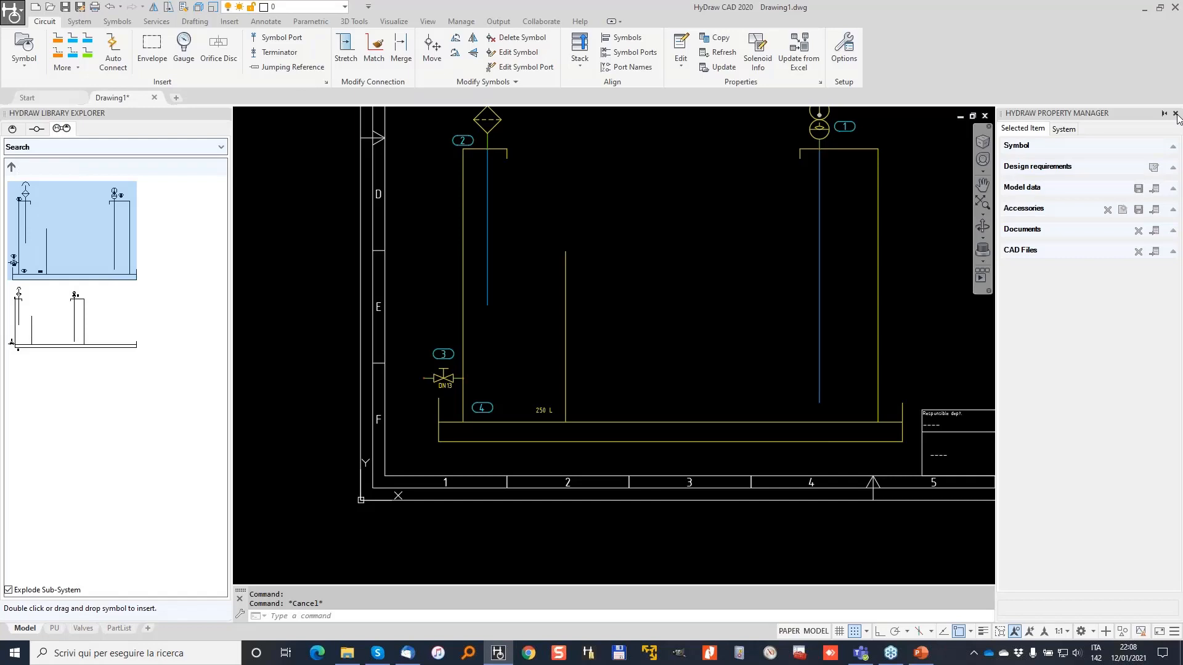
left_click(1177, 116)
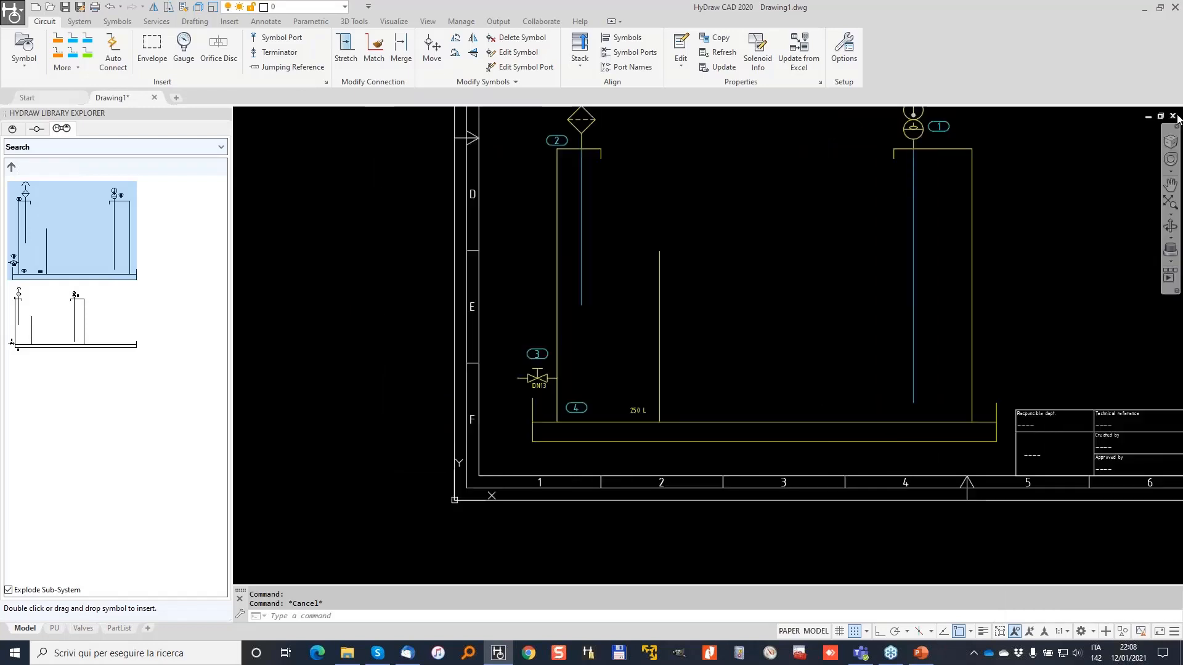
middle_click_drag(1091, 164, 895, 226)
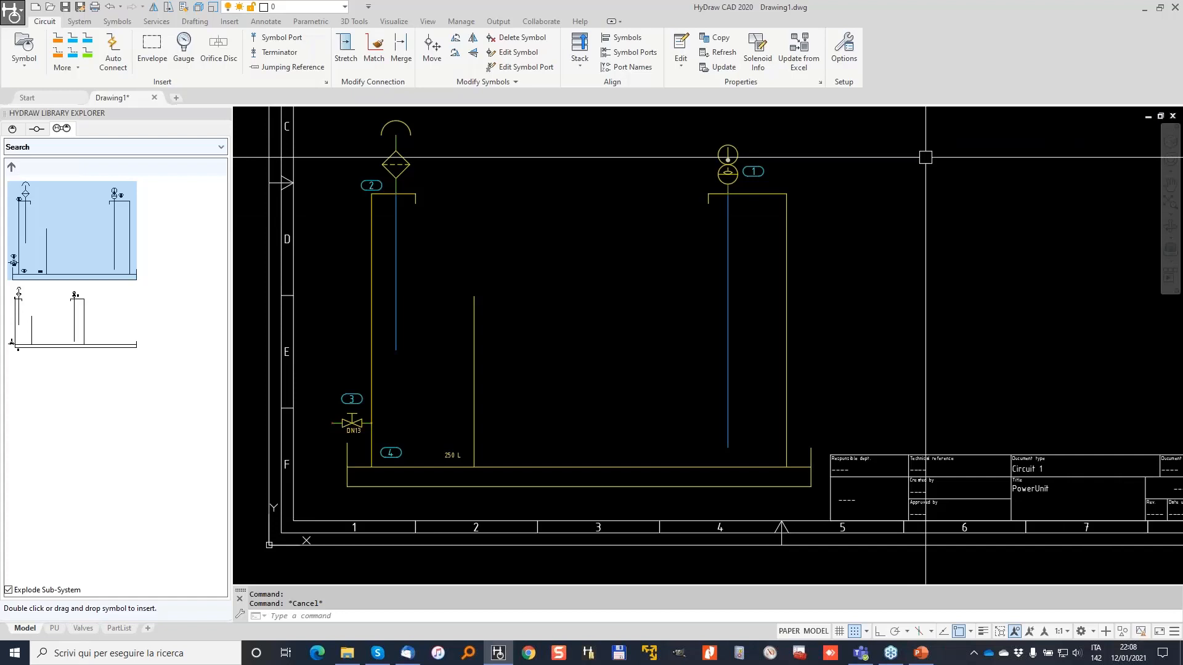
type("yp")
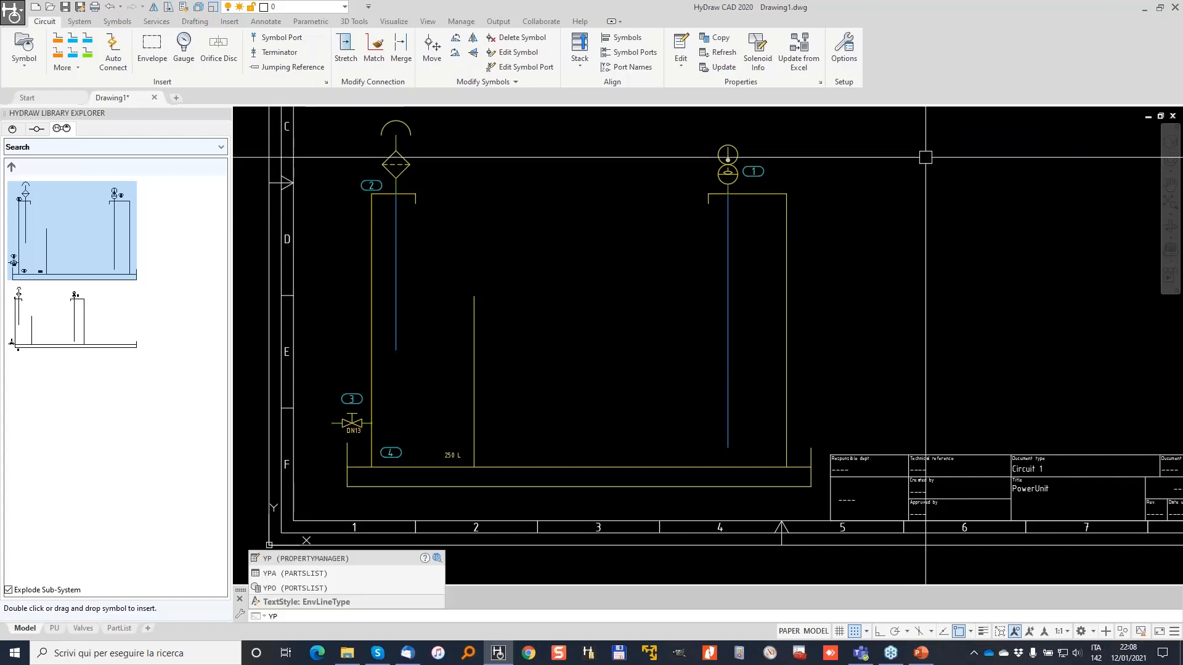
key("Return")
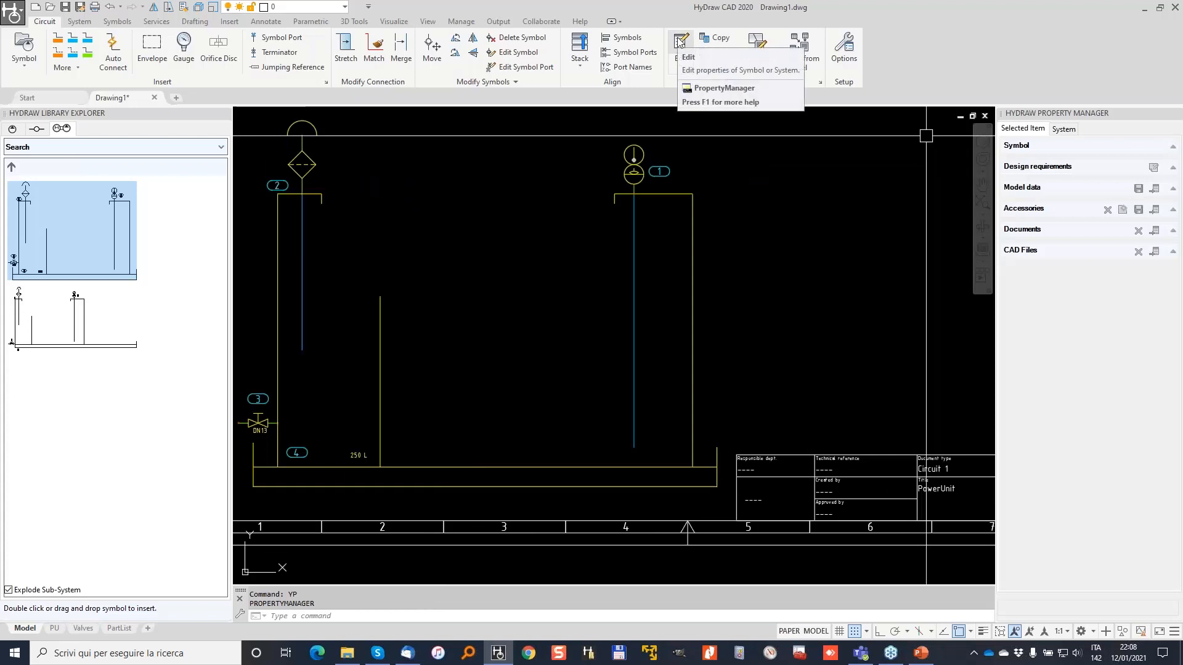
Rearrange the panels and reopen the Library Explorer beside the Property Manager.
left_click(1176, 114)
left_click(677, 42)
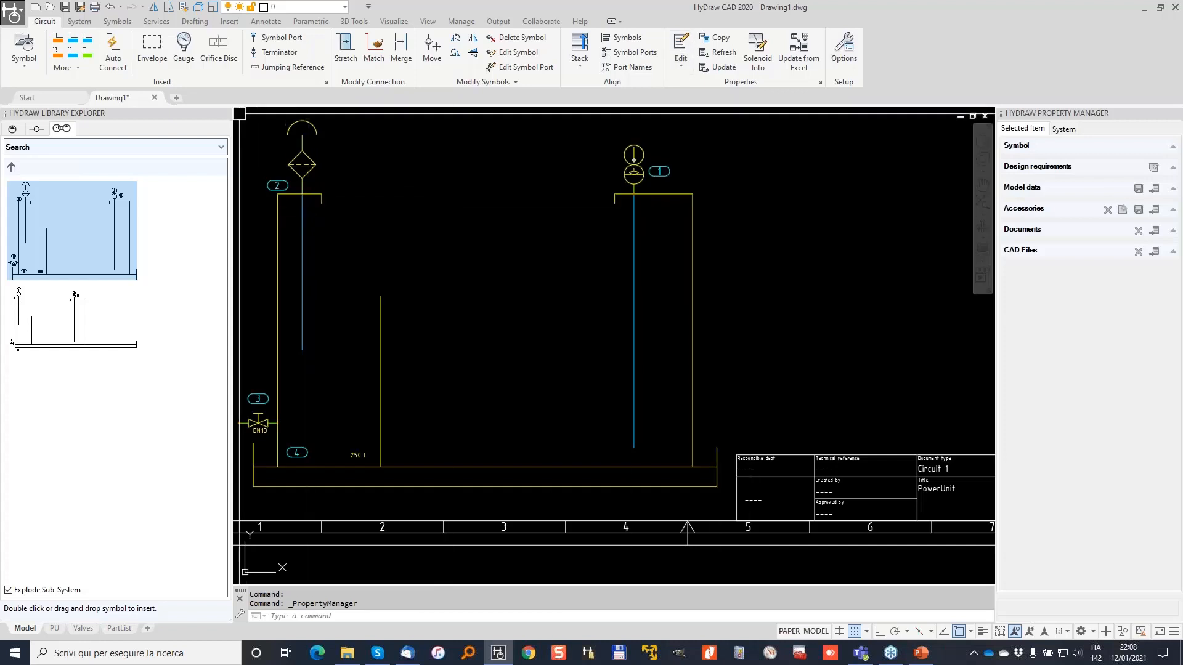
left_click(224, 113)
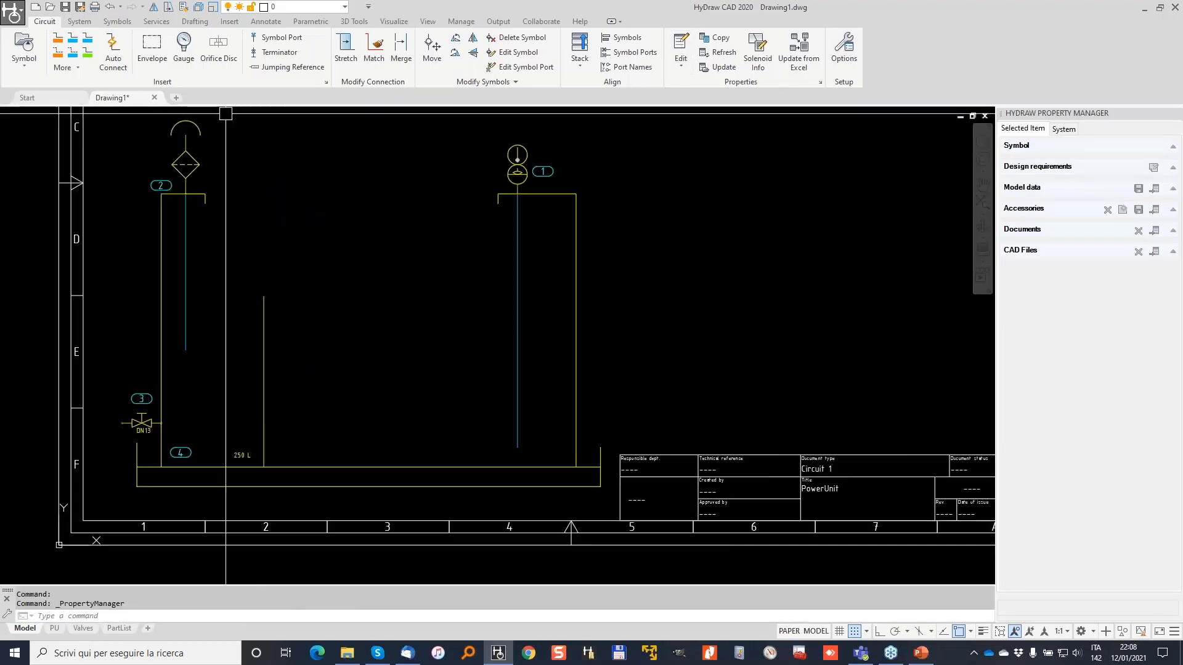
left_click(269, 195)
key("Escape")
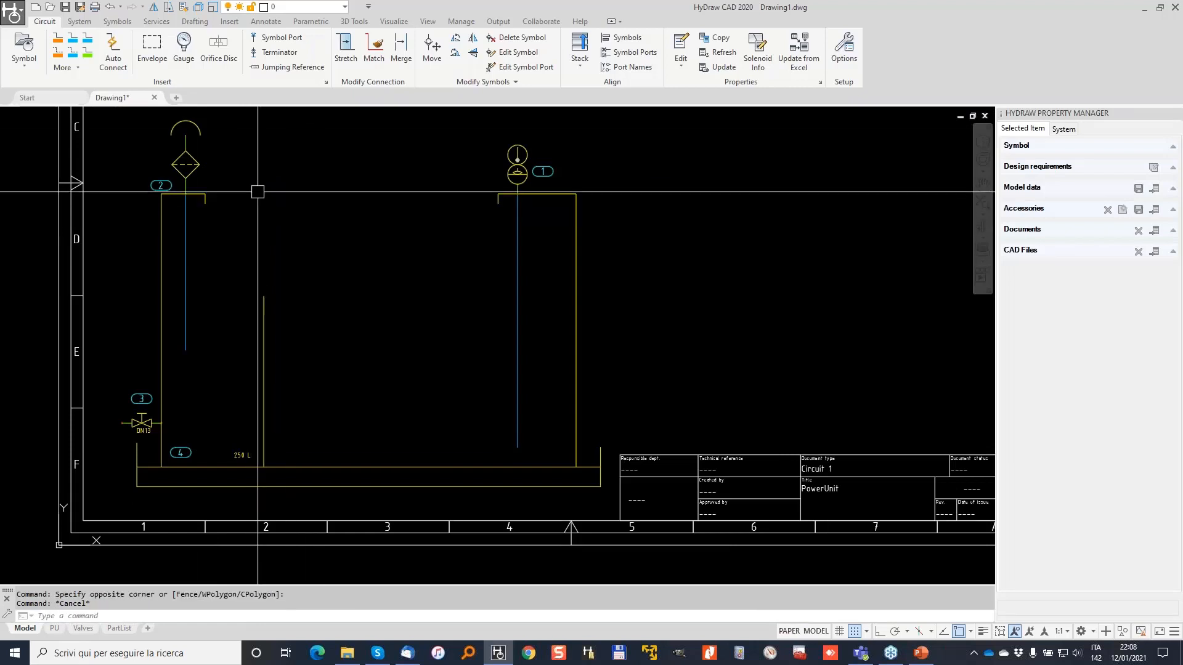
middle_click_drag(284, 176, 412, 196)
left_click(20, 42)
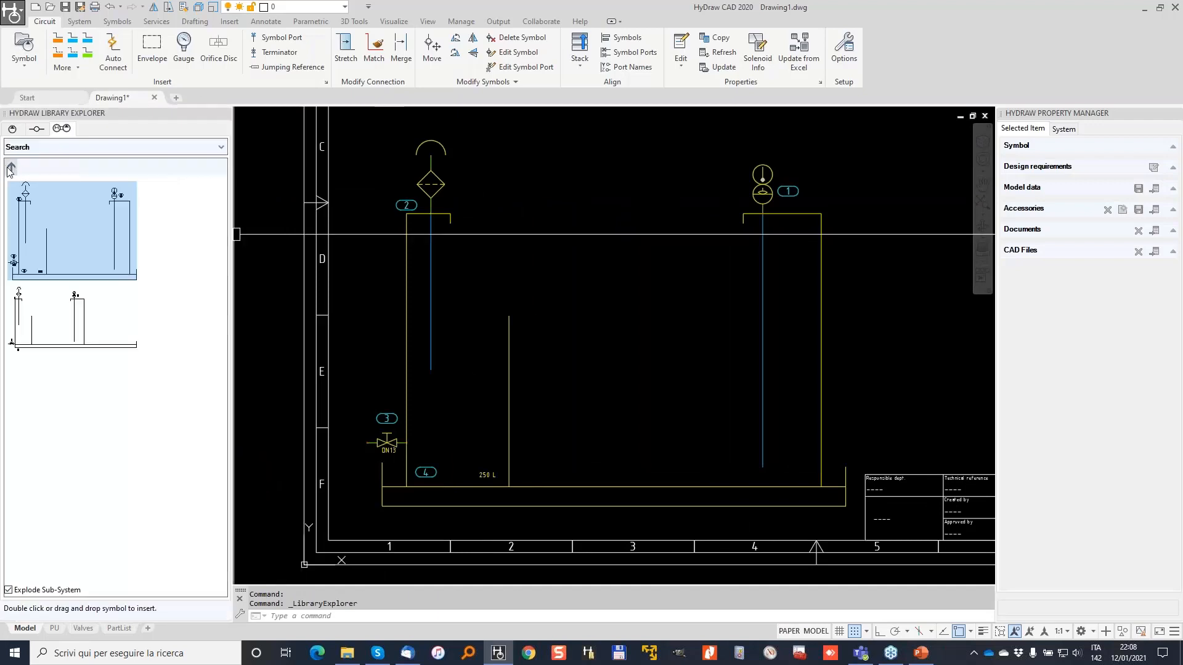
Browse the Library Explorer folders to open Power Unit > Pump Group.
left_click(11, 167)
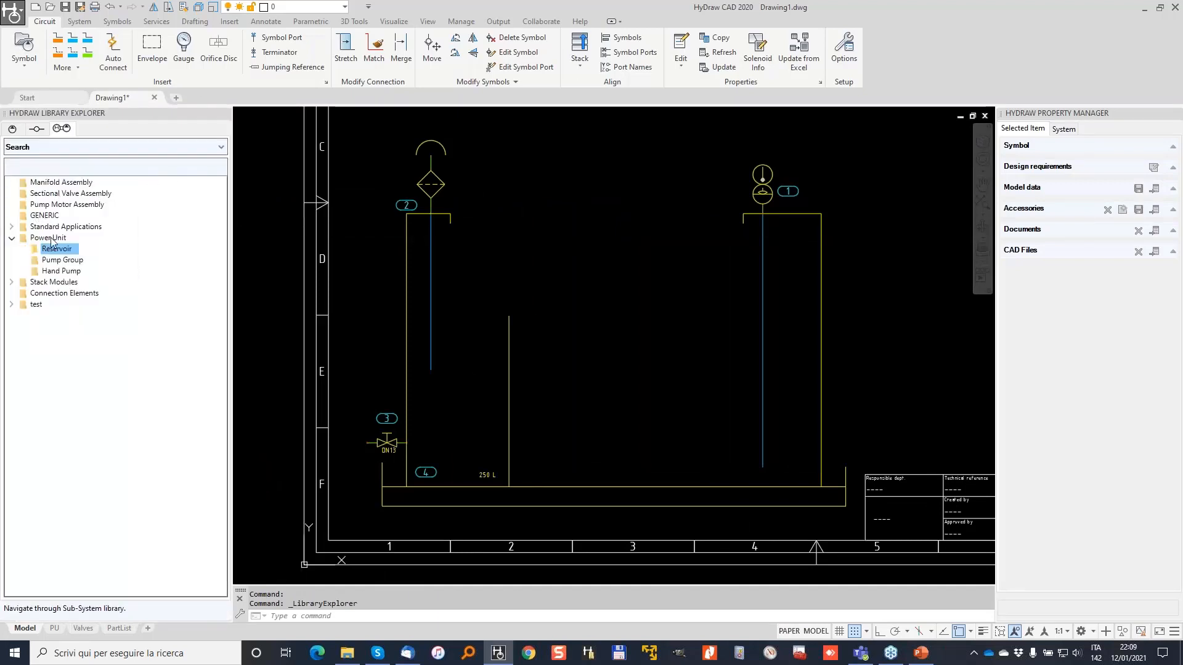
double_click(64, 272)
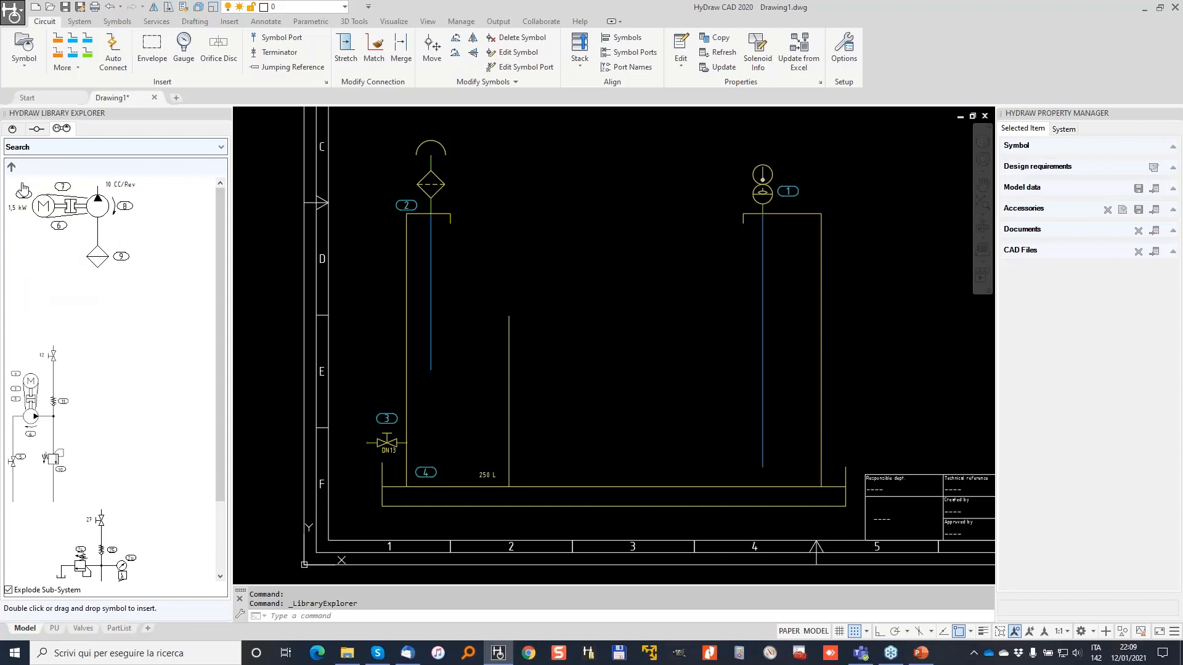
left_click(10, 167)
double_click(68, 194)
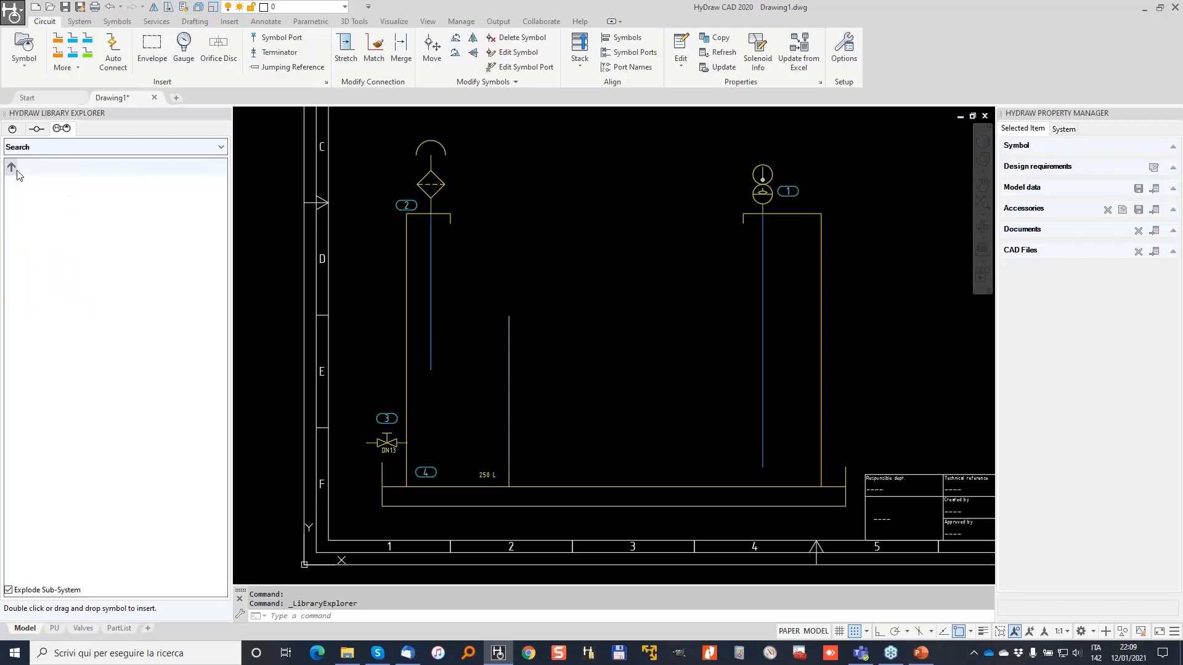
left_click(12, 169)
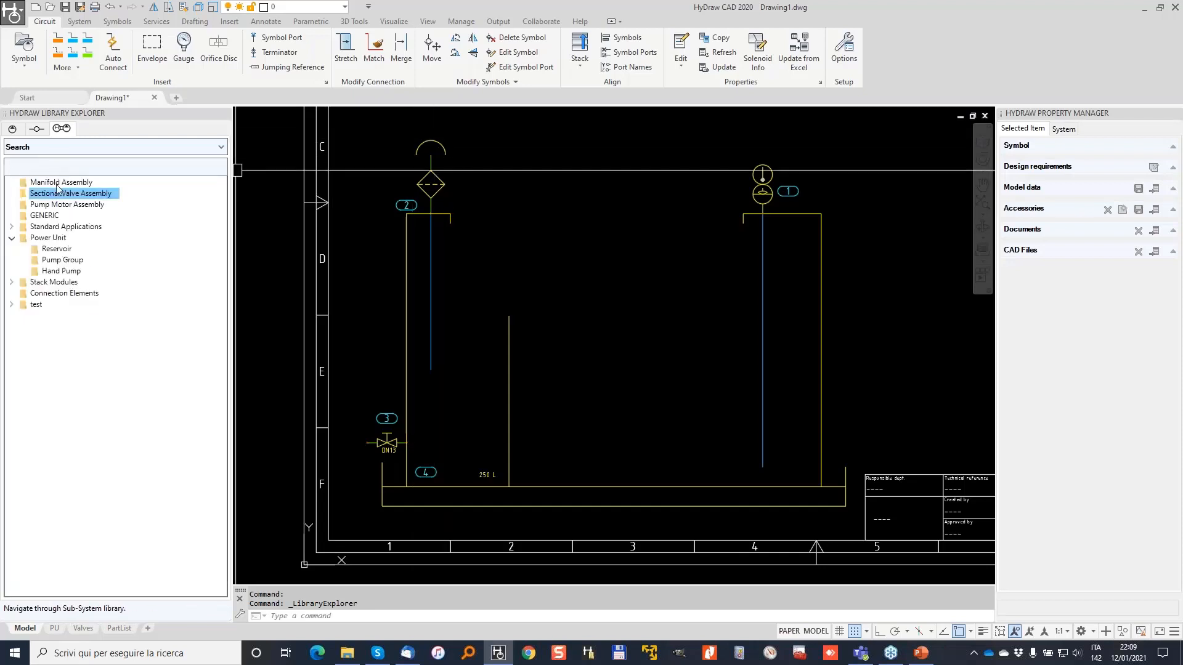
double_click(62, 260)
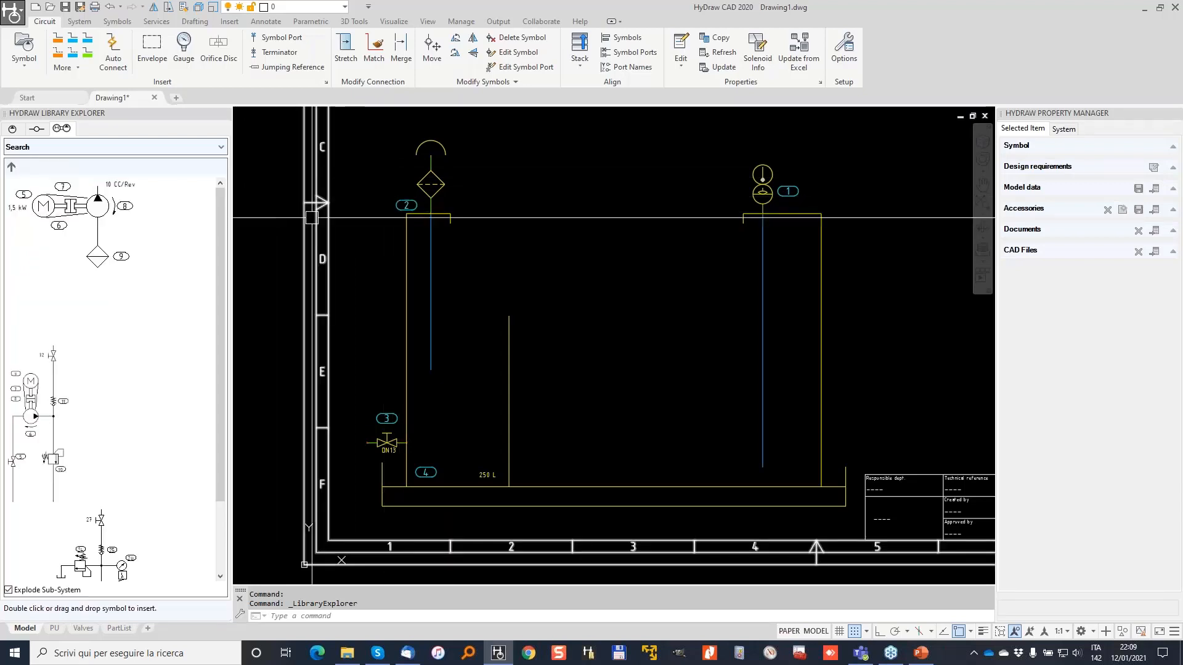
Place the 1,5 kW motor with 10 CC/Rev pump inside the 250 L tank.
left_click_drag(239, 232, 538, 267)
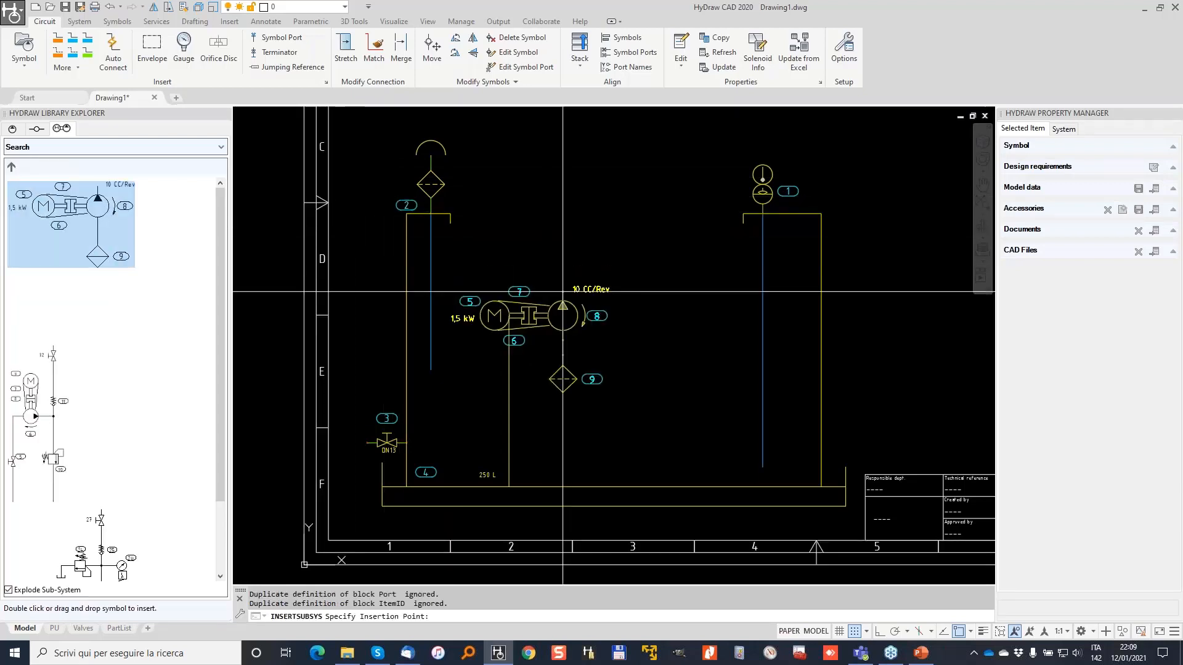
left_click(616, 320)
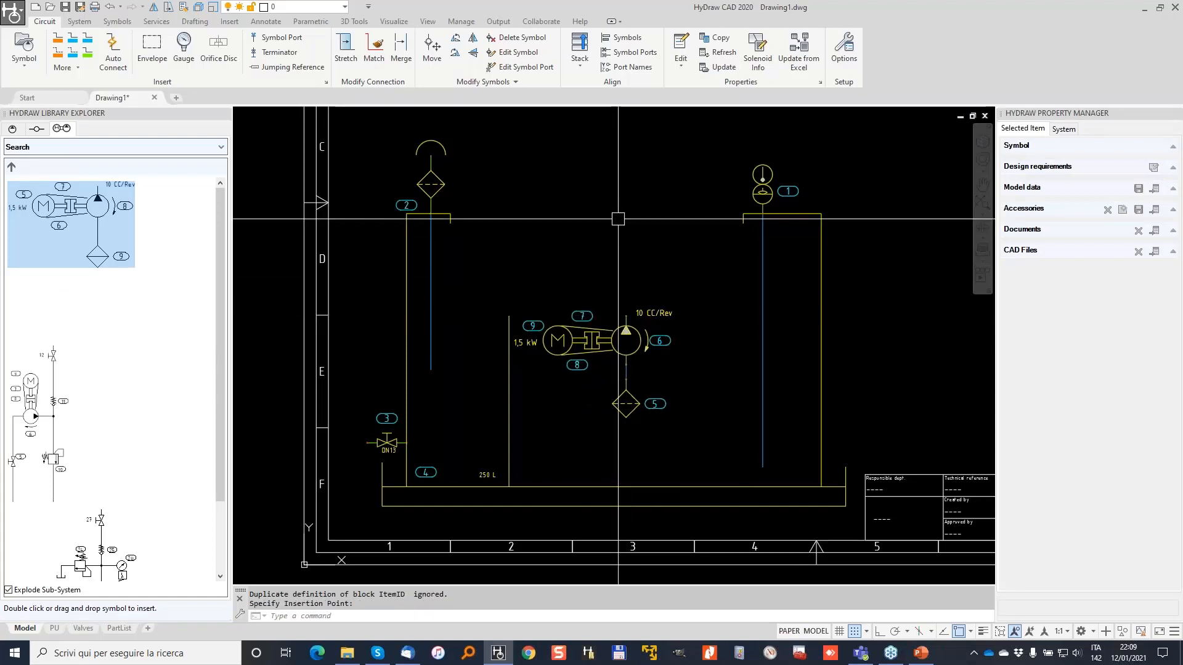
scroll(616, 216, "down", 3)
middle_click_drag(615, 216, 512, 300)
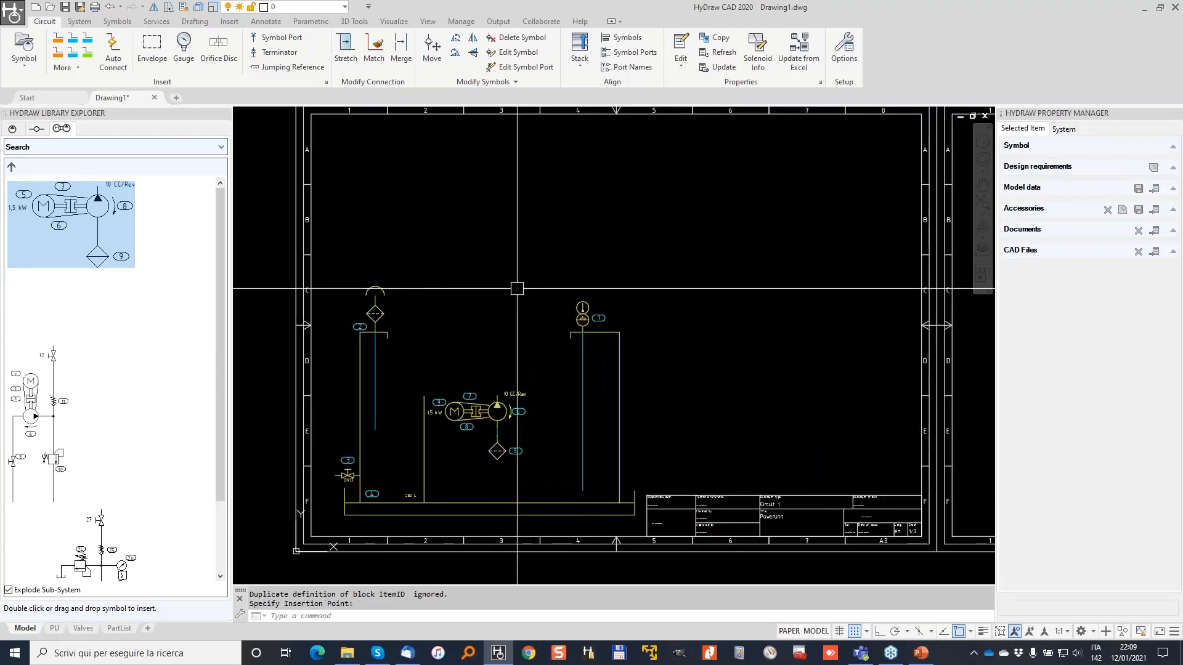
Select the 250 L reservoir symbol and open it in the Block Editor.
left_click(619, 334)
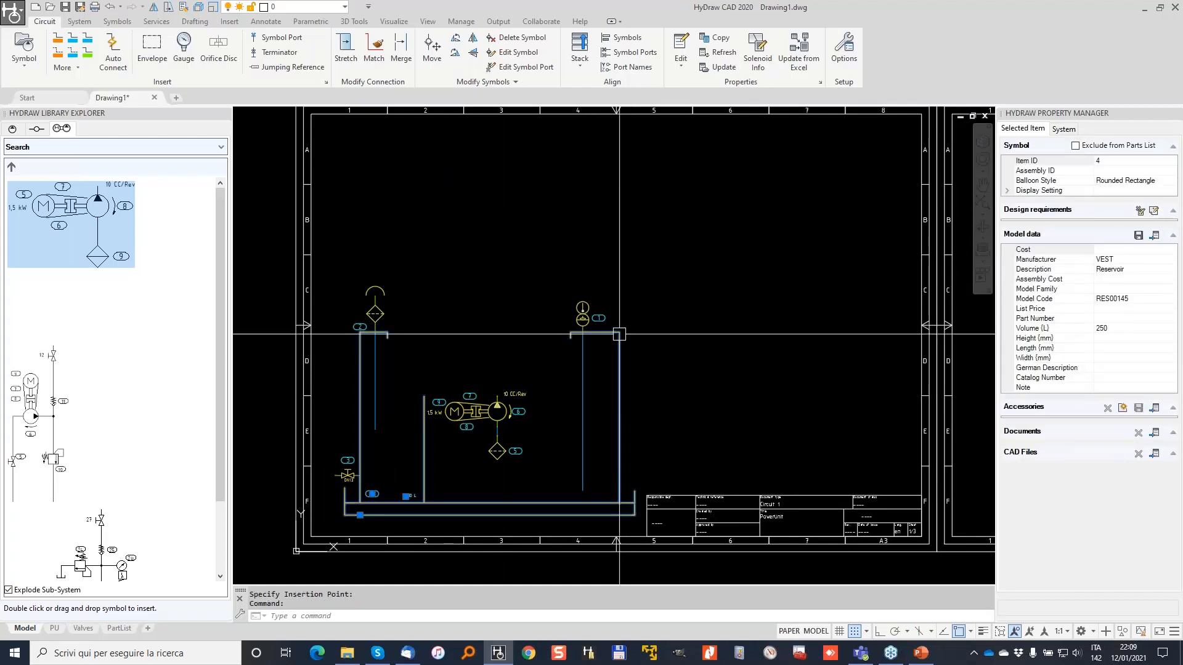
scroll(414, 336, "up", 2)
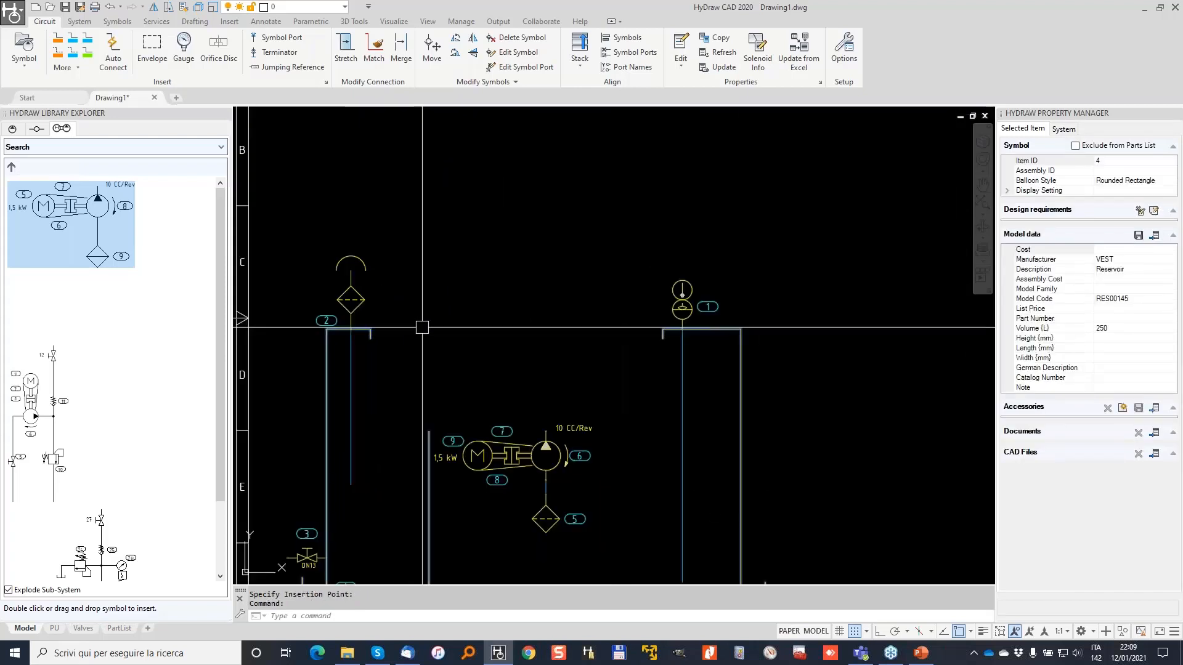
middle_click_drag(720, 323, 781, 226)
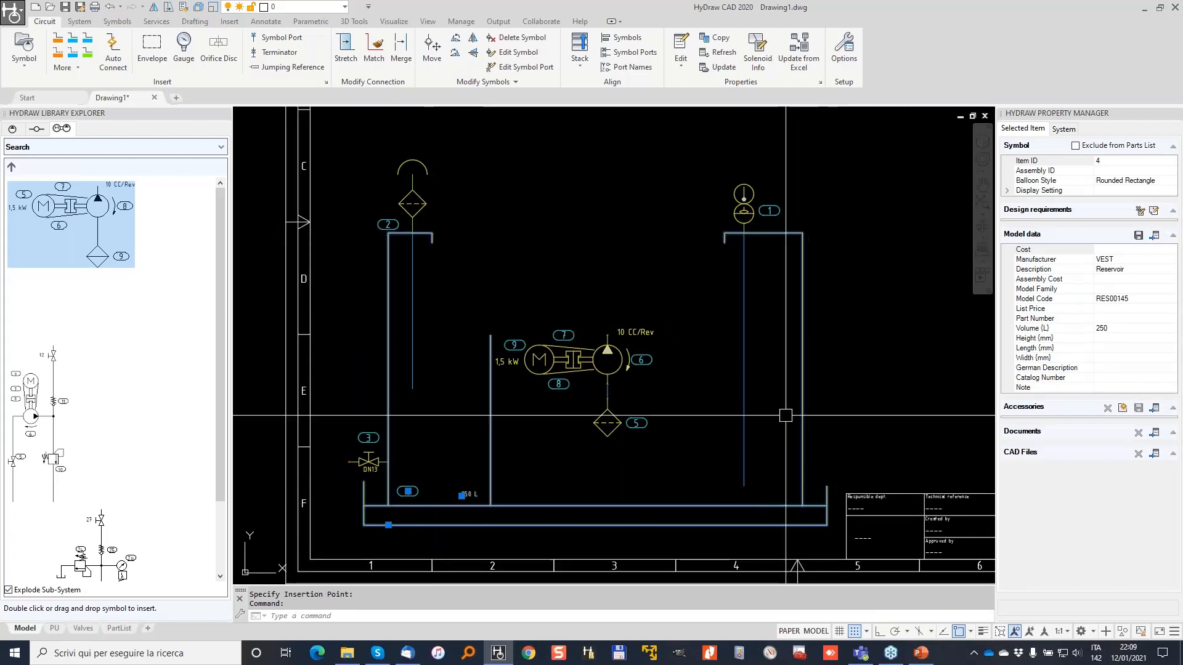
right_click(787, 234)
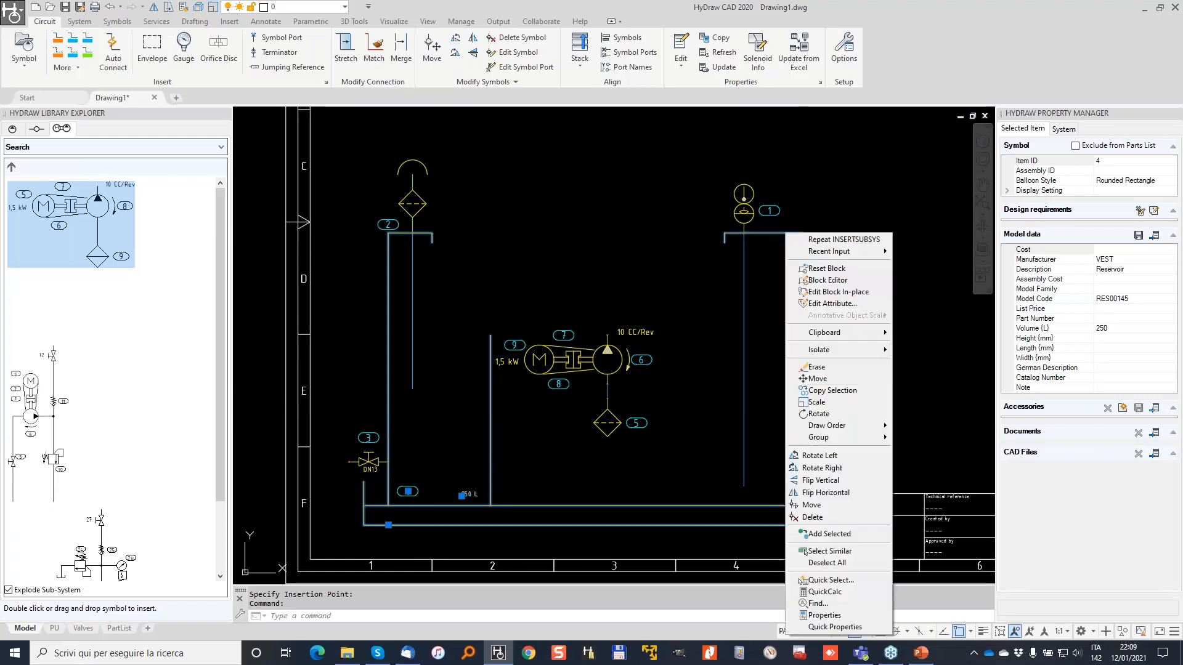
left_click(836, 281)
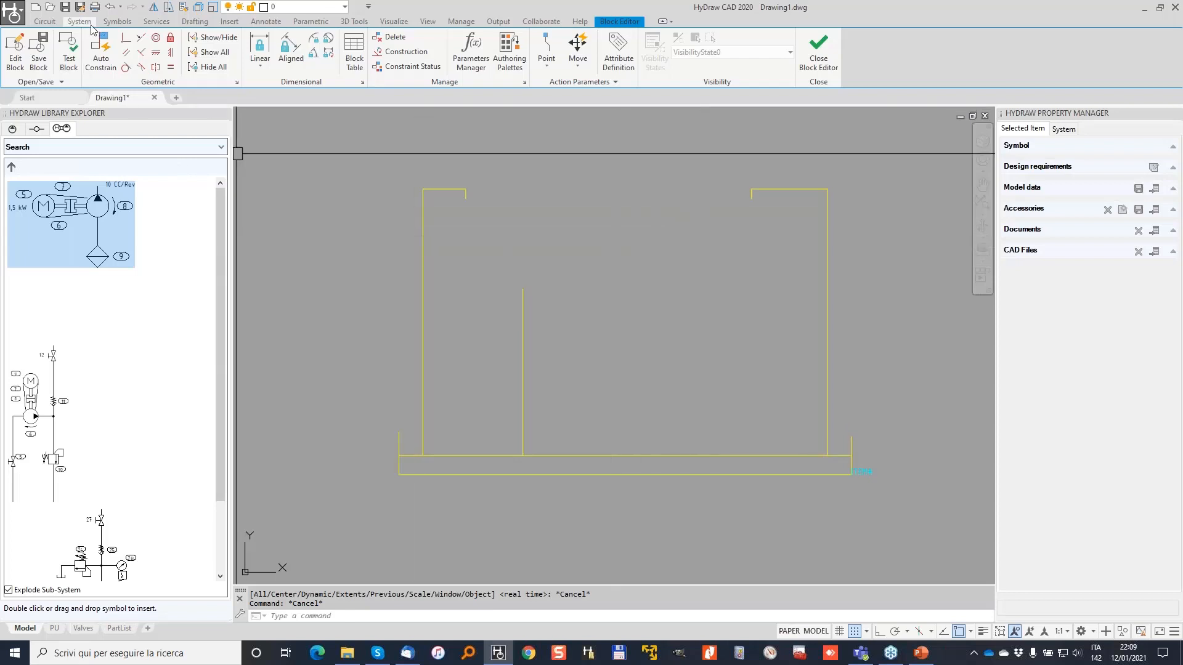
In the tank block, cancel the pending command and switch from Services to the Drafting tools.
left_click(157, 22)
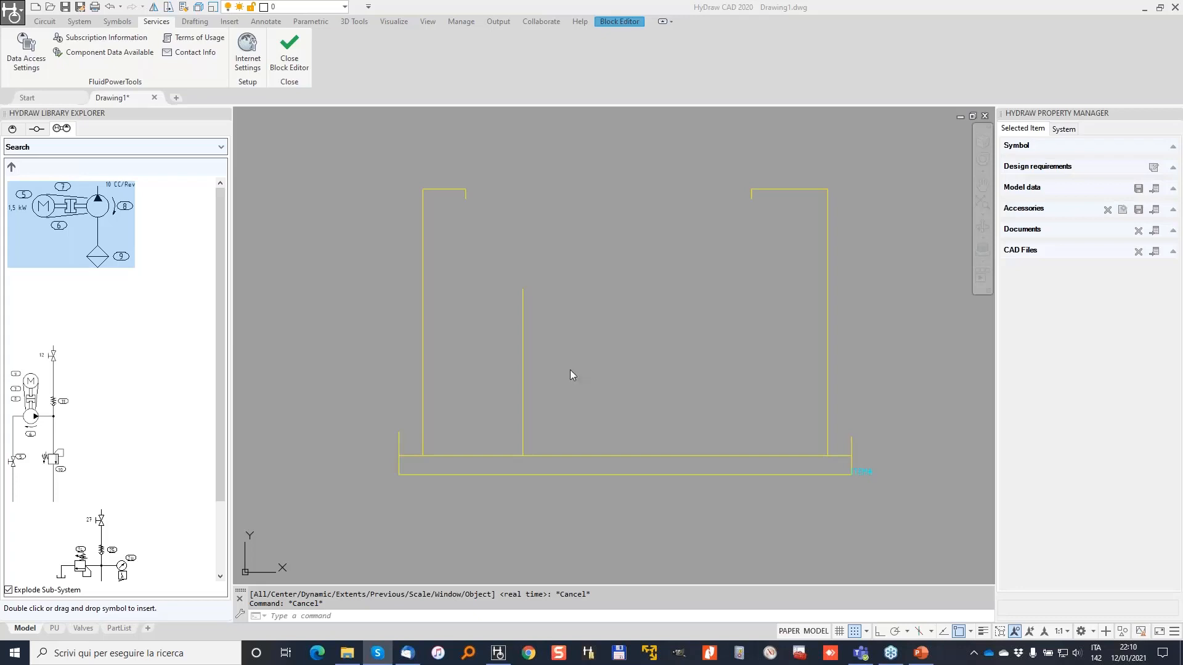
left_click(290, 108)
key("Escape")
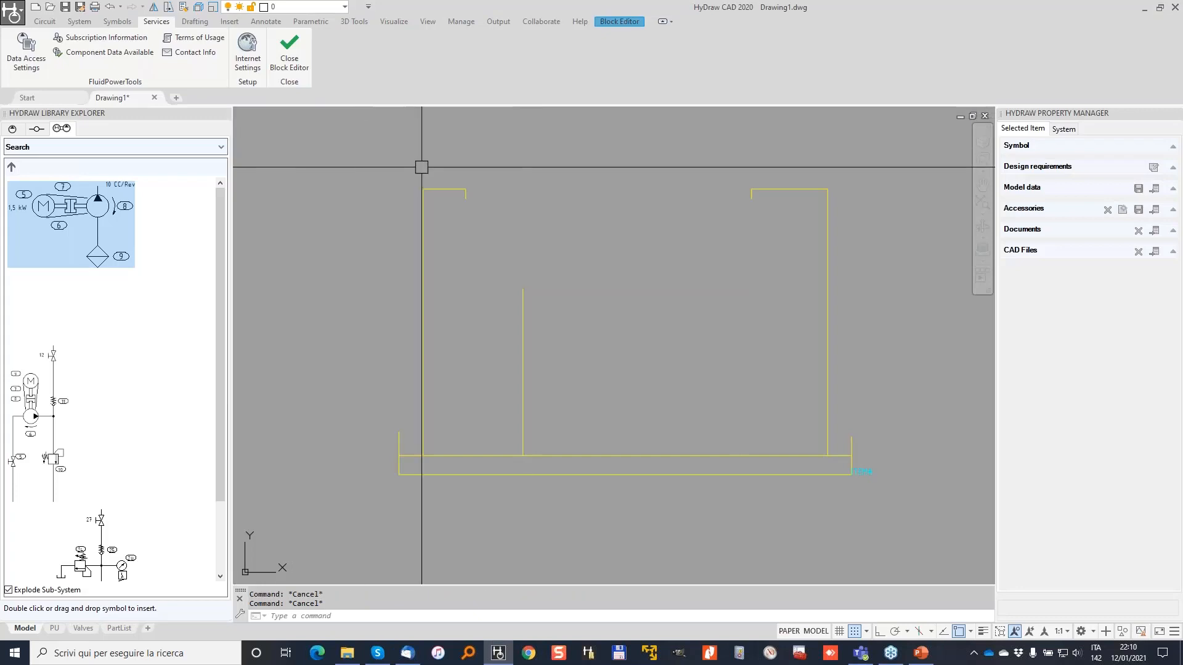
left_click(194, 23)
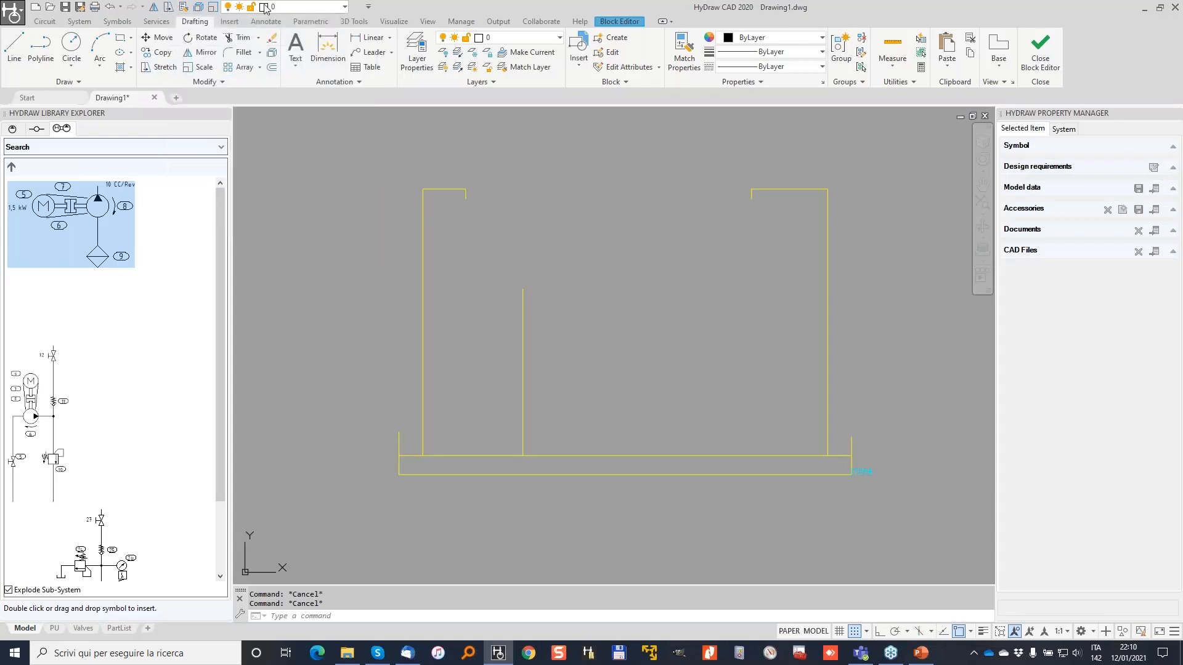
Dismiss the ribbon customisation menu and return to the Drafting tools.
right_click(292, 45)
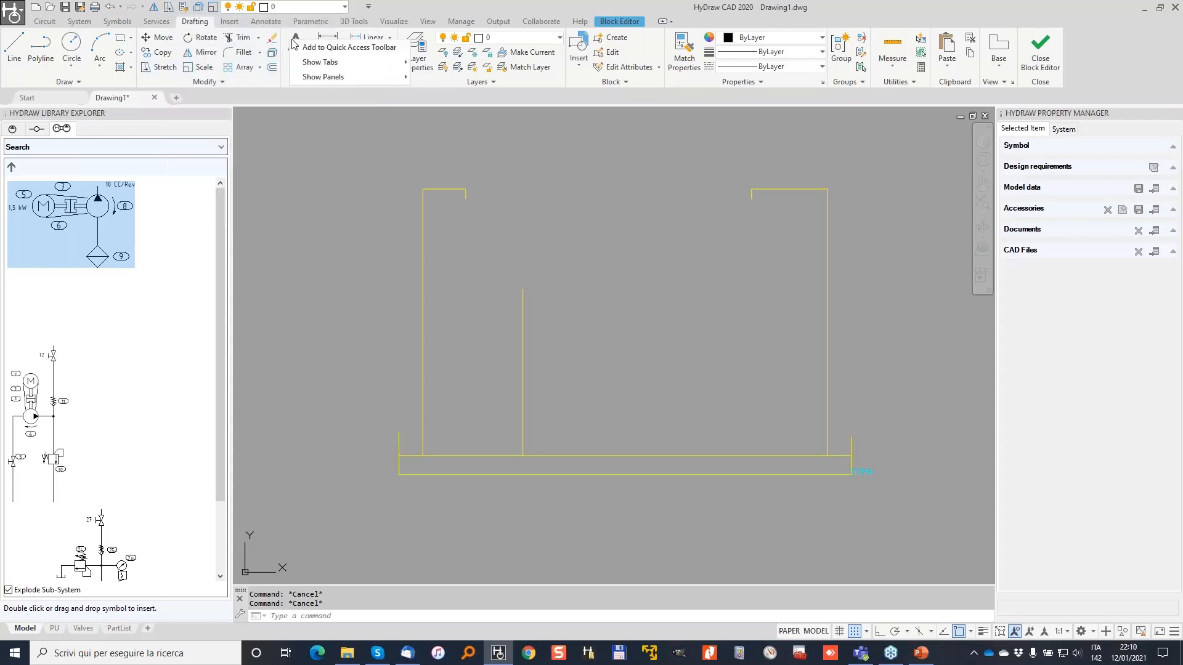
left_click(315, 48)
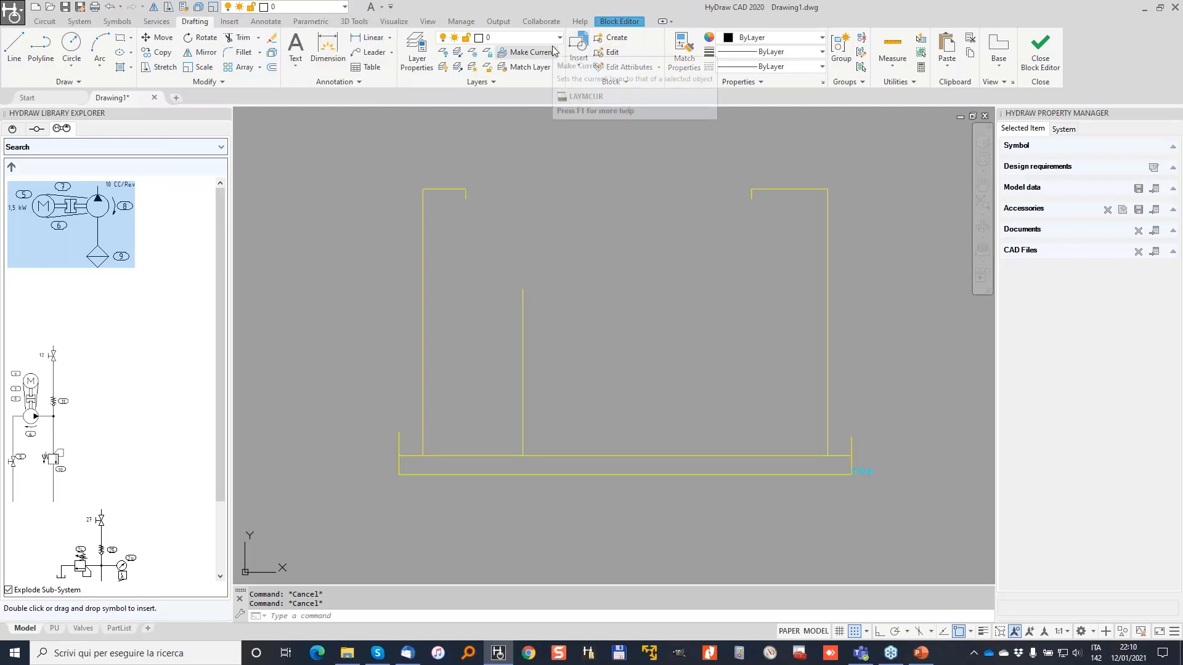
scroll(238, 25, "down", 6)
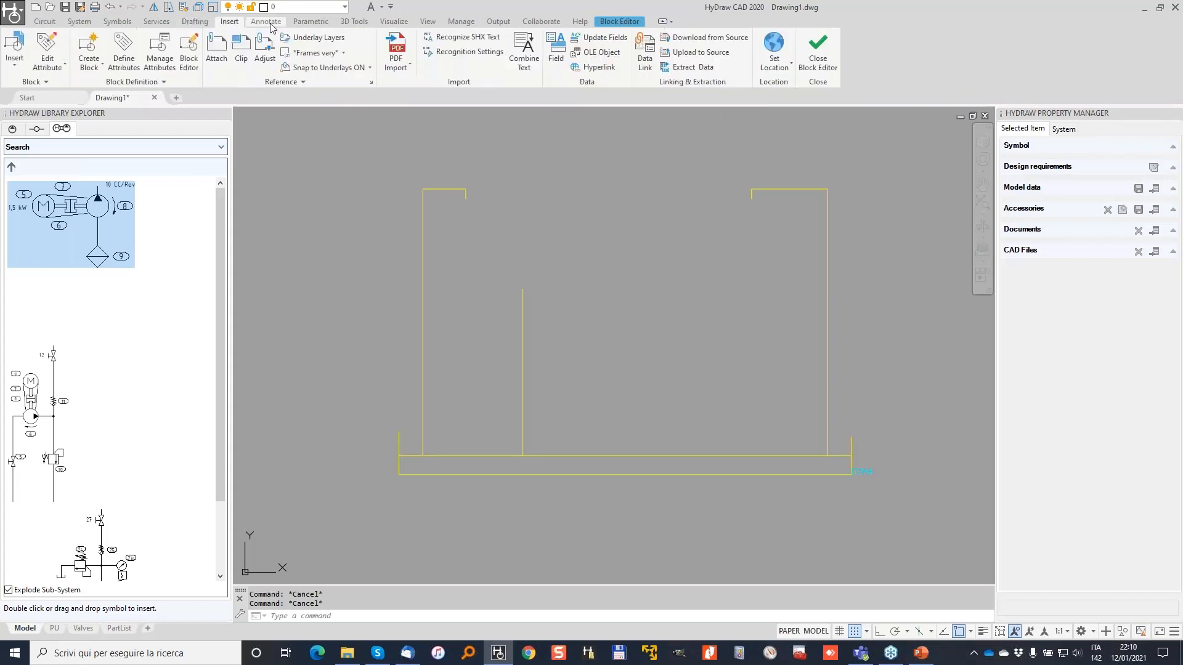
left_click(172, 21)
left_click(203, 24)
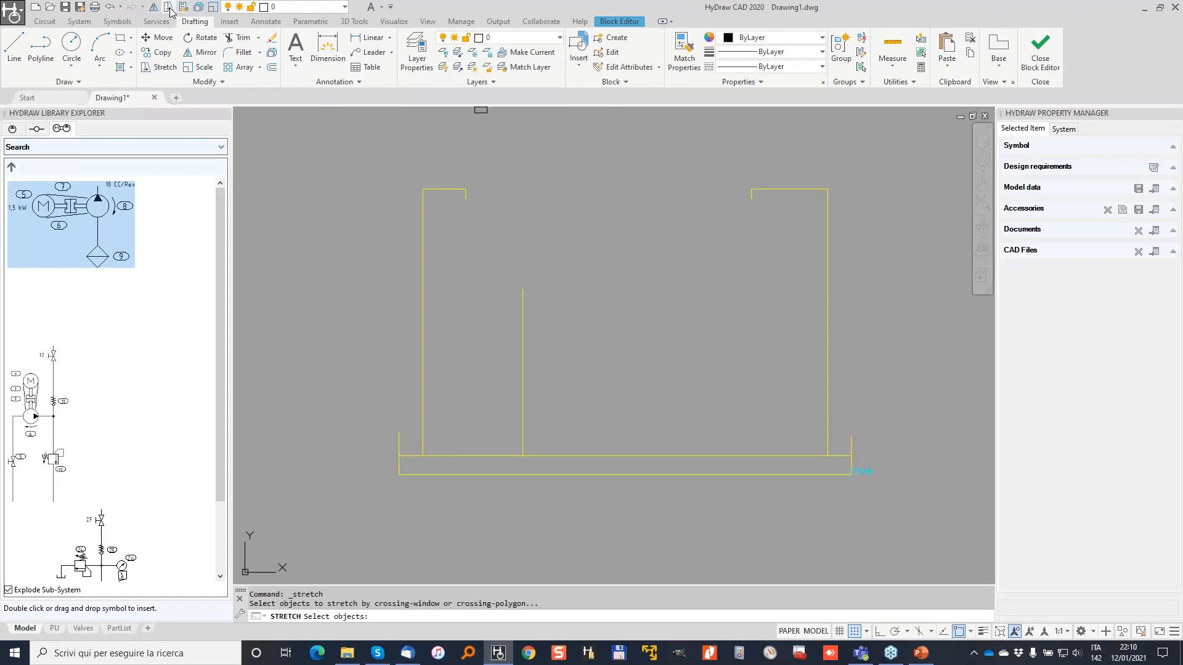
Stretch the tank's upper walls downward to make the reservoir shorter.
left_click(892, 327)
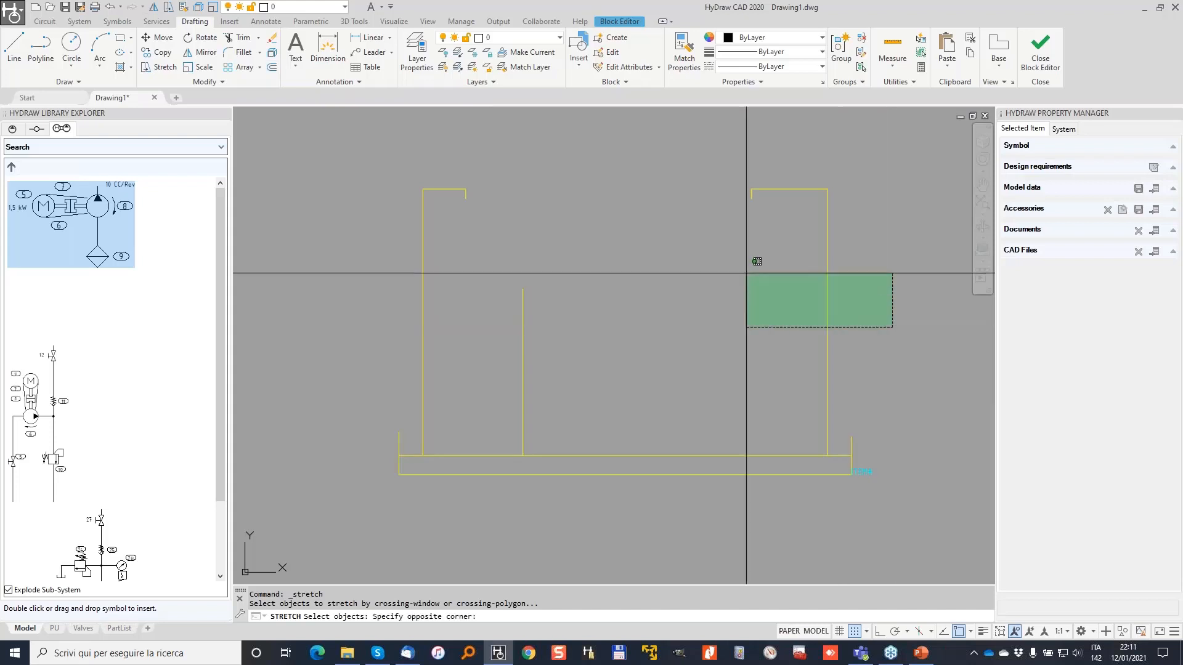
left_click(329, 148)
key("Return")
left_click(336, 164)
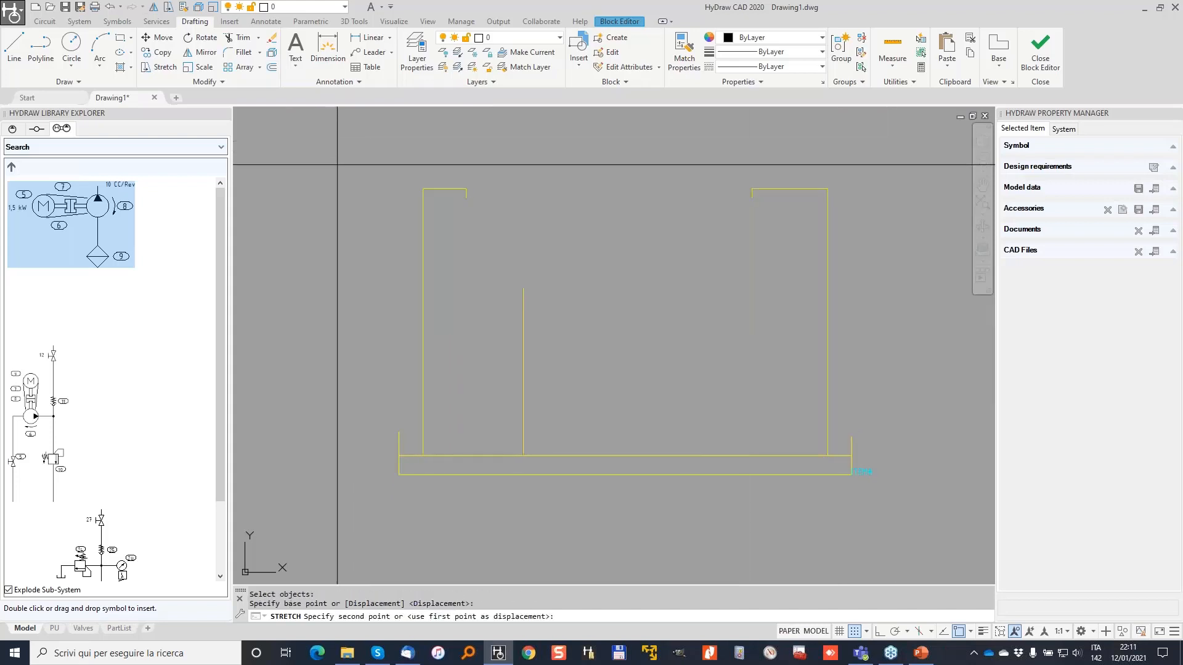
left_click(336, 265)
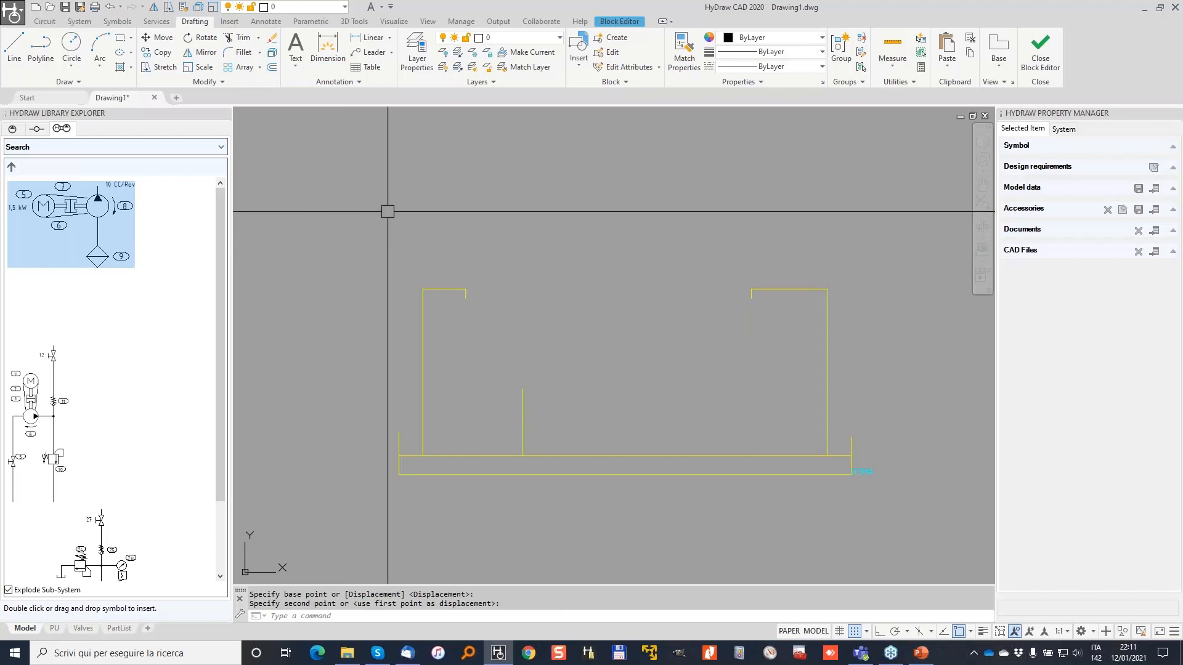
Close the Block Editor and save the changes to the reservoir block.
left_click(1036, 51)
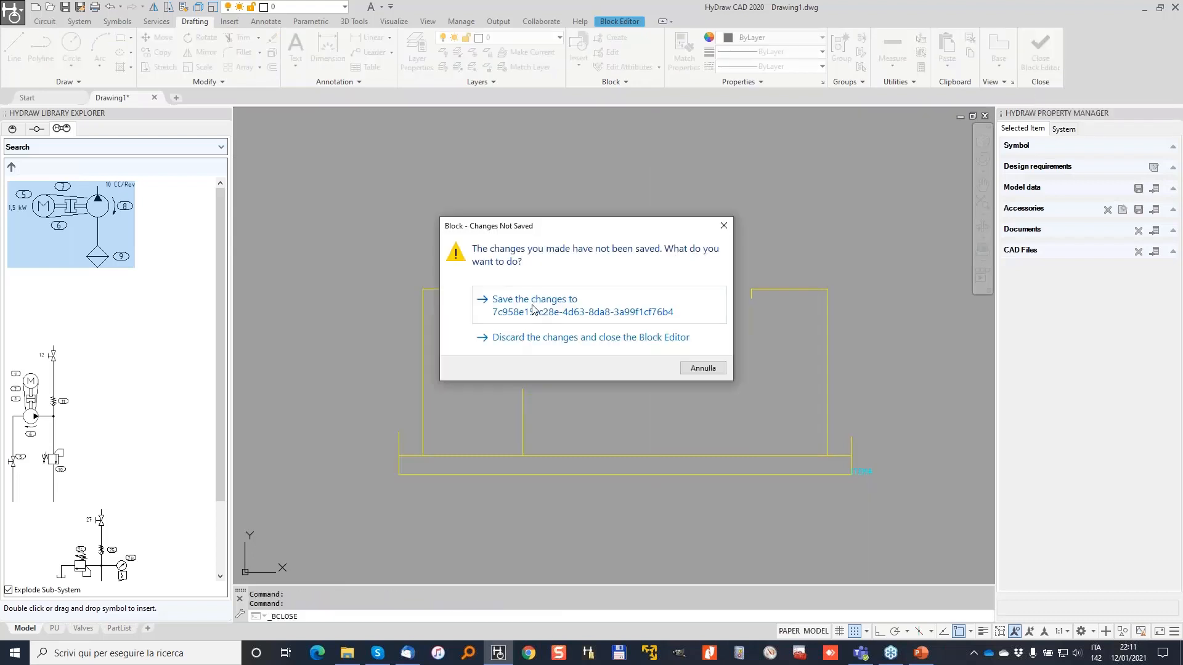
left_click(533, 307)
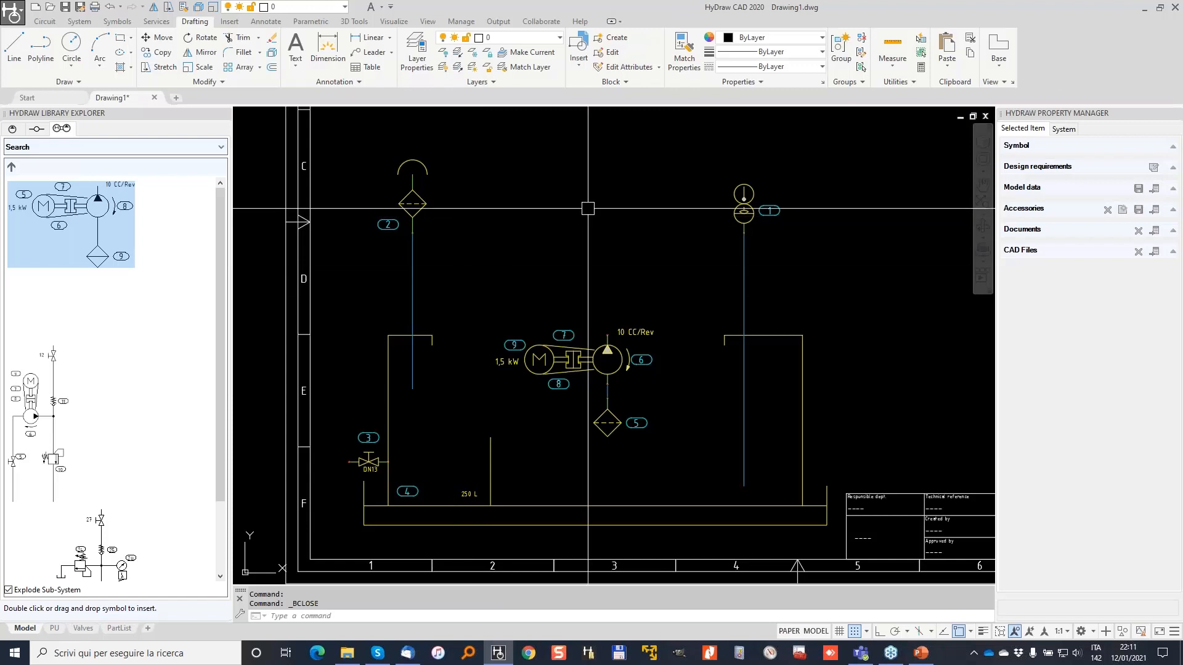
left_click(412, 203)
Grip-stretch the breather filter and level sensor lines down onto the tank.
scroll(394, 224, "up", 2)
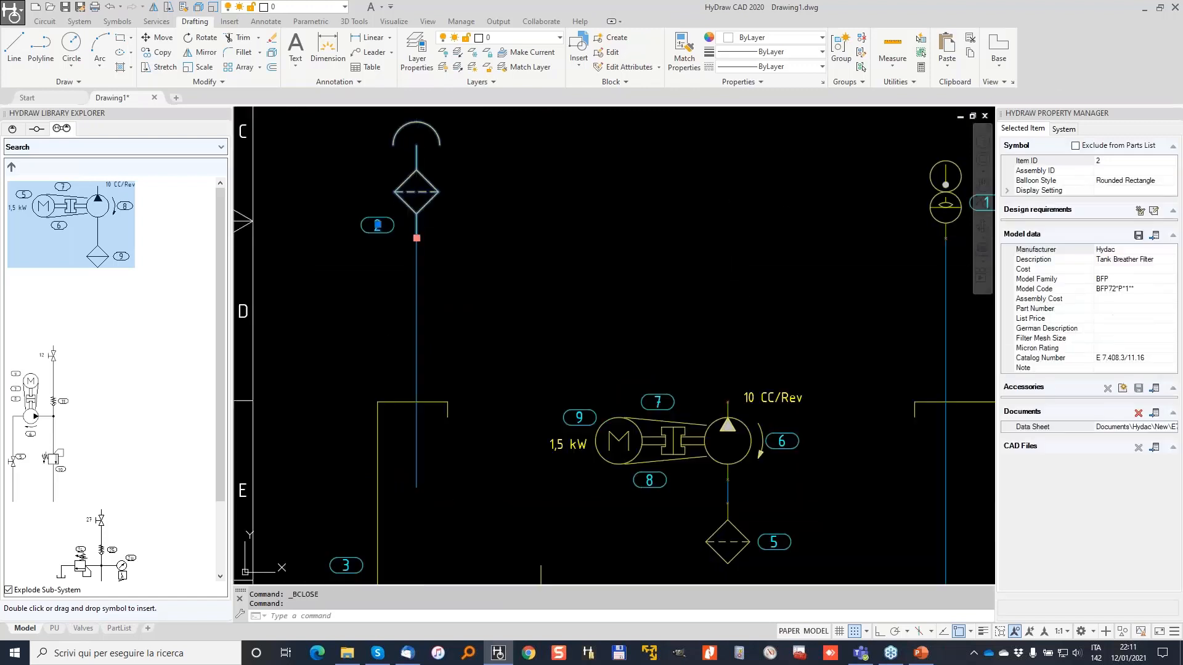
left_click(416, 238)
left_click(416, 402)
key("Escape")
middle_click_drag(950, 210, 733, 205)
left_click(734, 205)
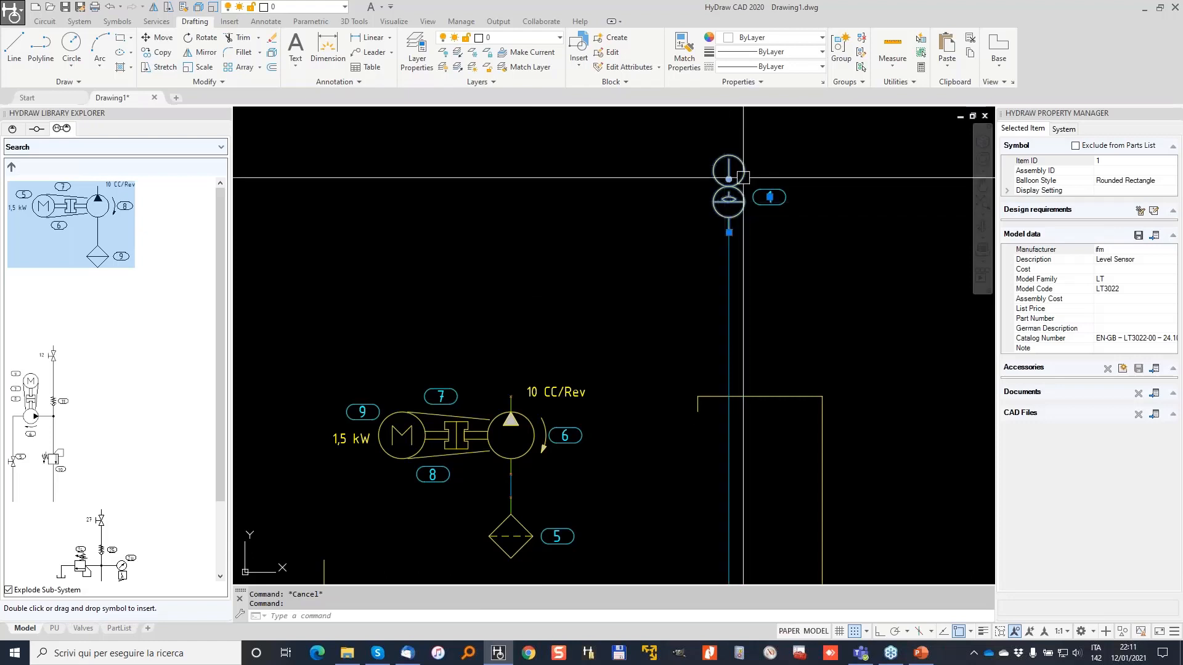
left_click(729, 232)
left_click(729, 396)
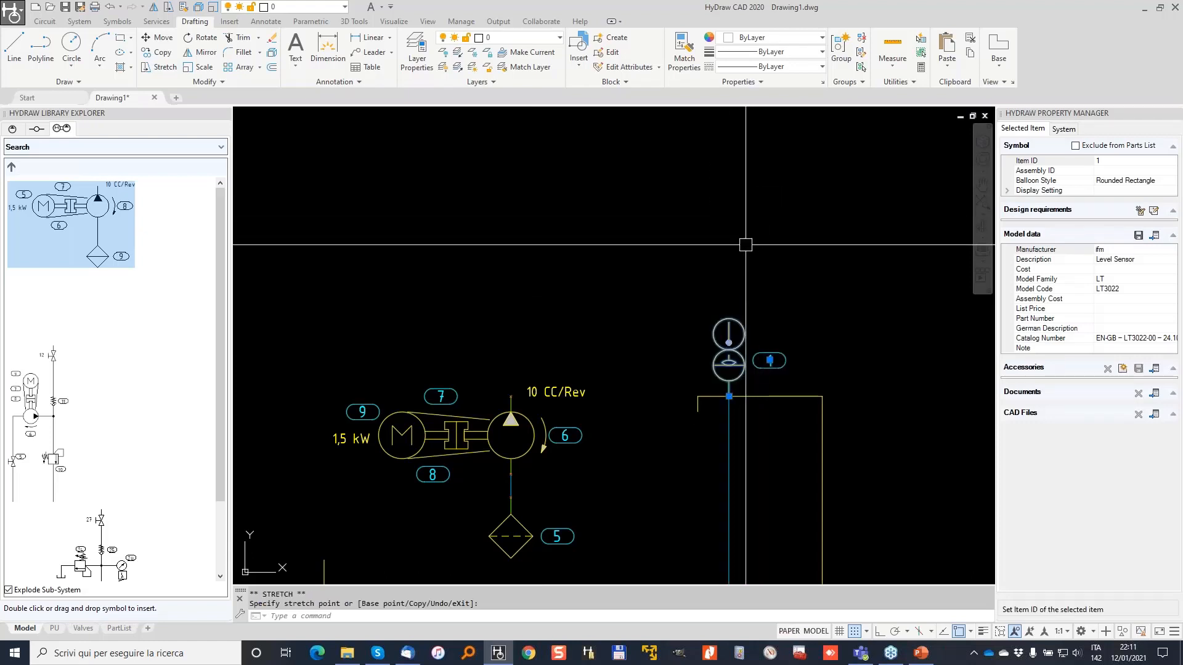
Move the level sensor higher and re-stretch its line down to the tank.
left_click(160, 38)
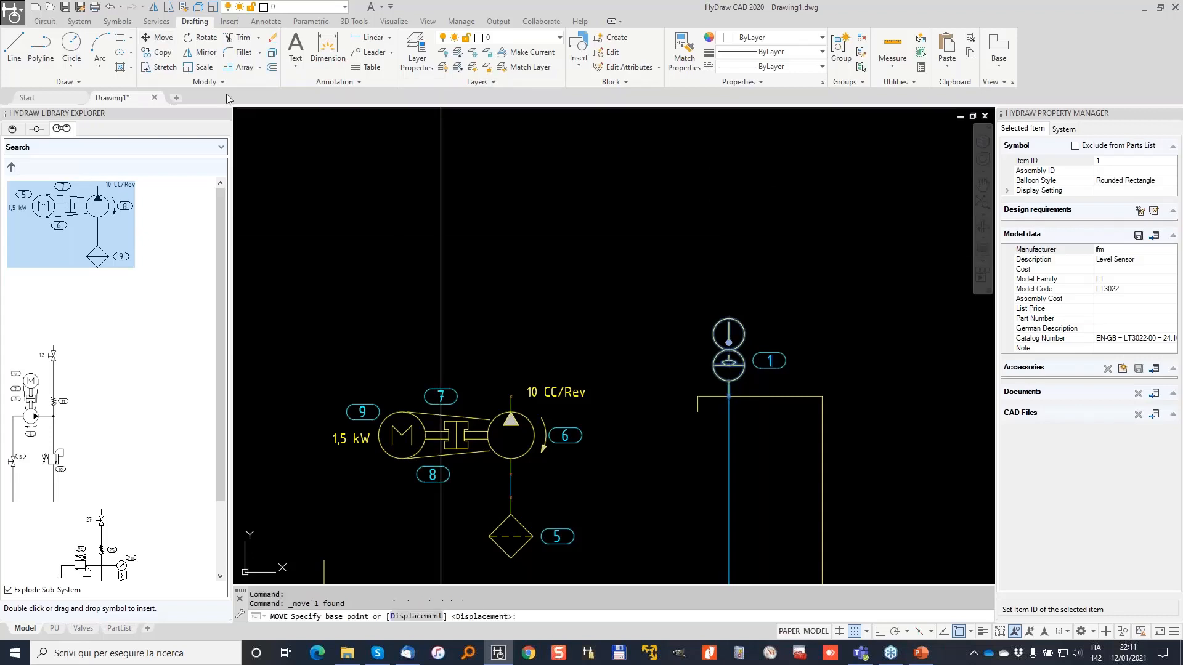
left_click(729, 367)
left_click(644, 209)
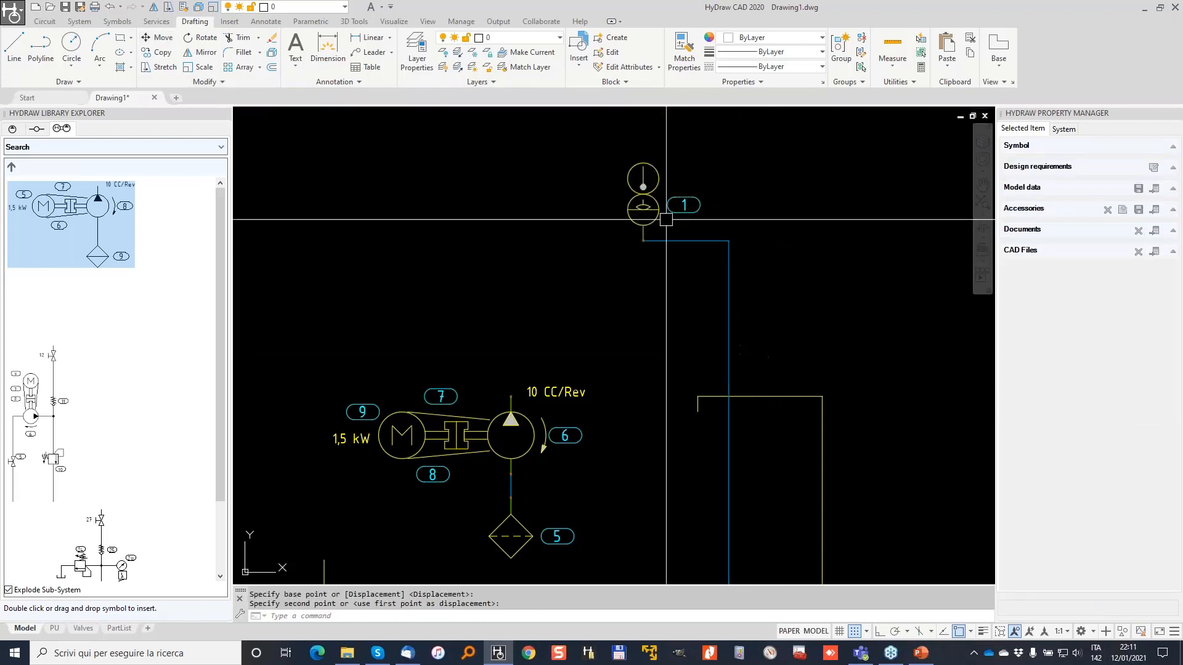
left_click(643, 238)
left_click(643, 240)
left_click(729, 240)
left_click(729, 240)
left_click(729, 396)
key("Escape")
key("Escape")
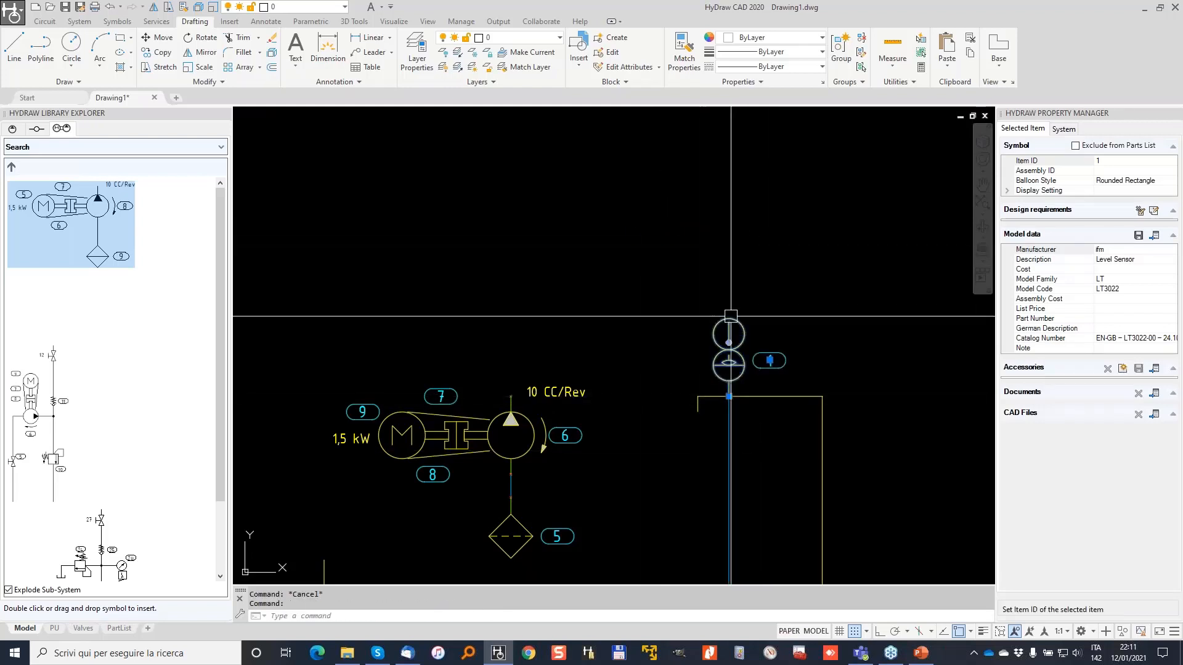
left_click(727, 397)
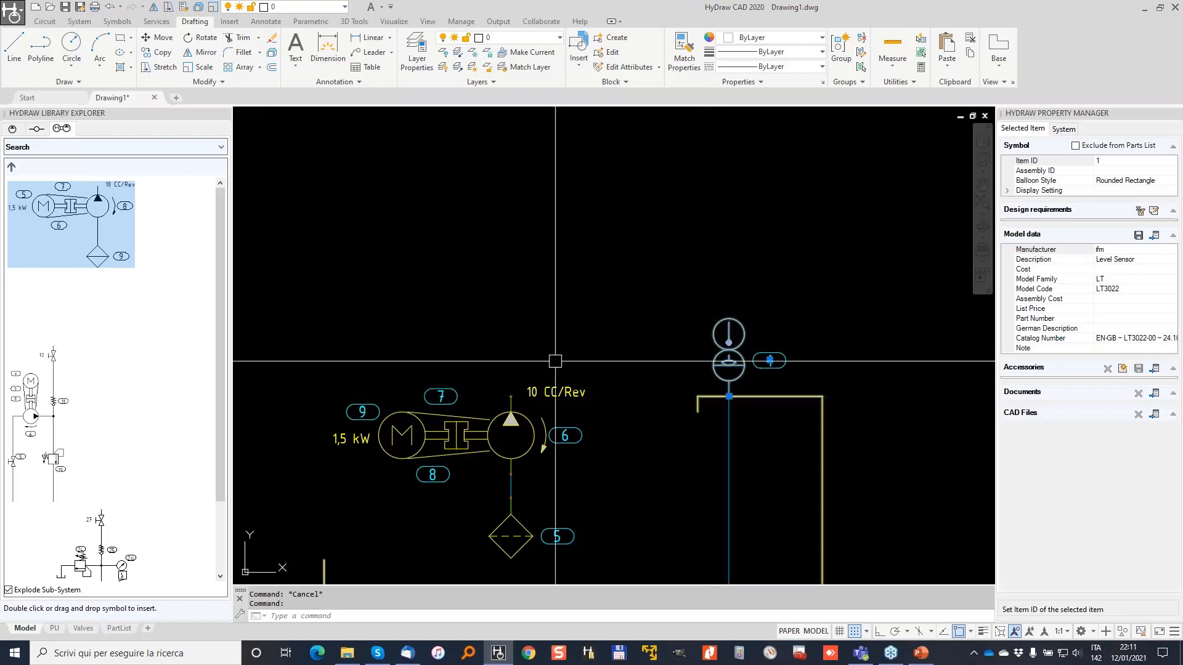
key("Escape")
Window-select the motor-pump group and move it up and to the right.
scroll(521, 364, "down", 2)
scroll(591, 262, "up", 3)
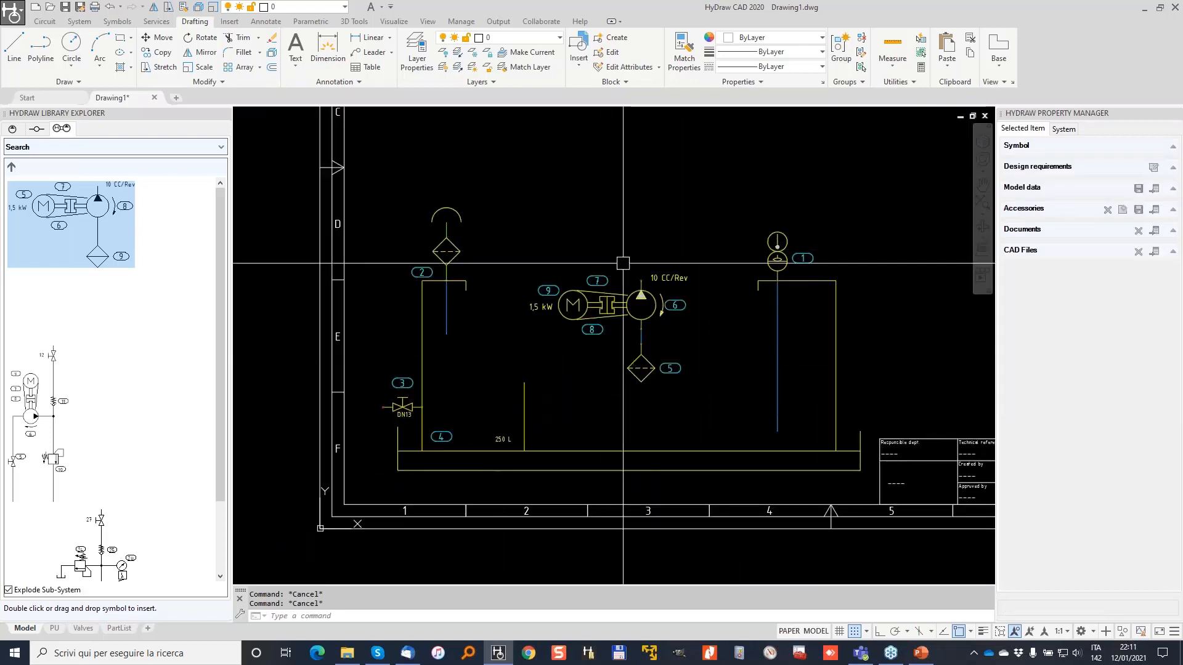
left_click(455, 232)
left_click(790, 461)
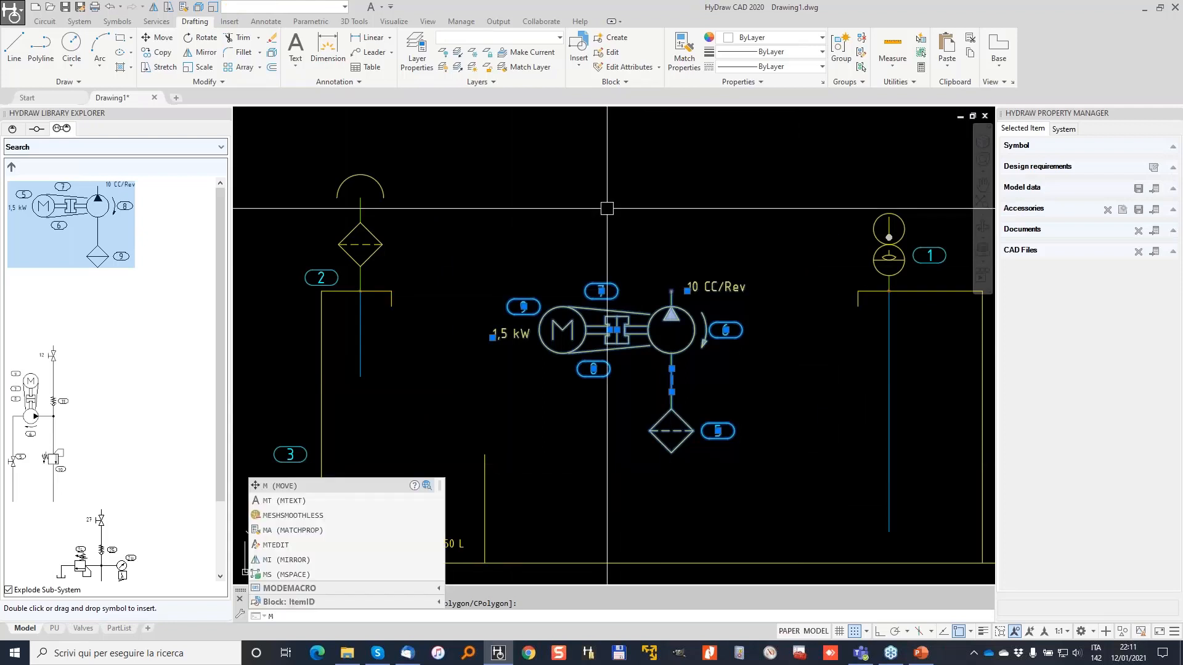
key("Return")
left_click(621, 251)
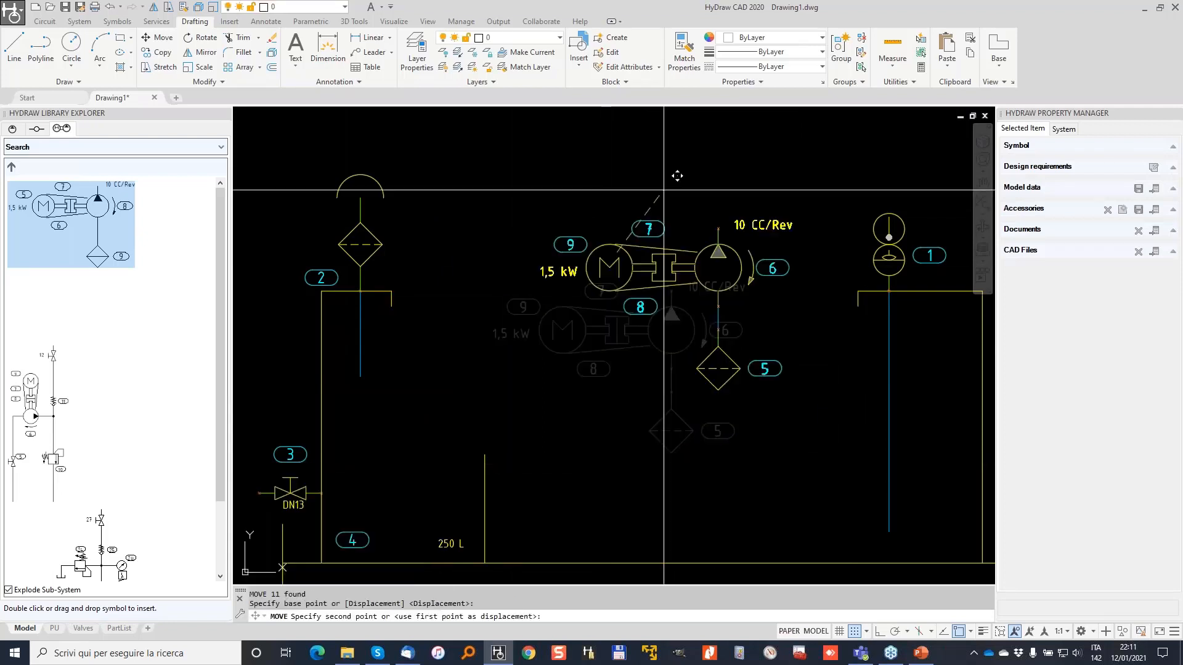
left_click(741, 127)
Move the motor-pump group again, this time lower-left inside the tank.
left_click(578, 119)
left_click(874, 357)
key("Return")
left_click(577, 189)
left_click(462, 344)
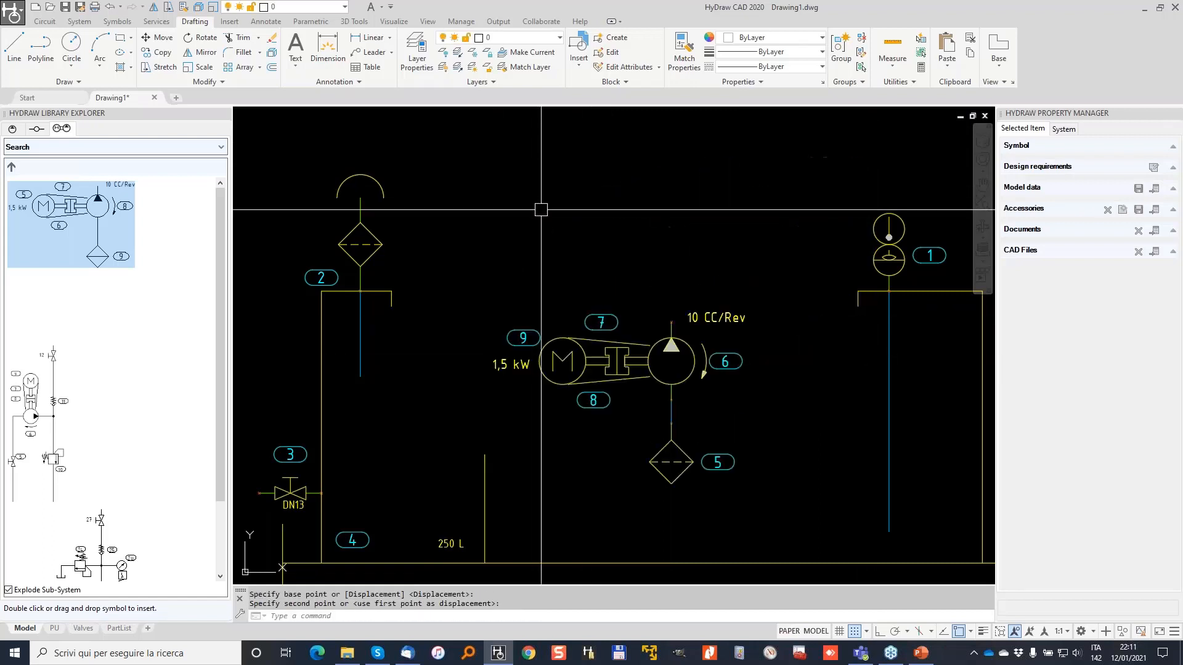
scroll(534, 208, "down", 2)
key("Escape")
mouse_move(557, 189)
middle_mouse_down()
mouse_move(552, 217)
mouse_move(492, 287)
middle_mouse_up()
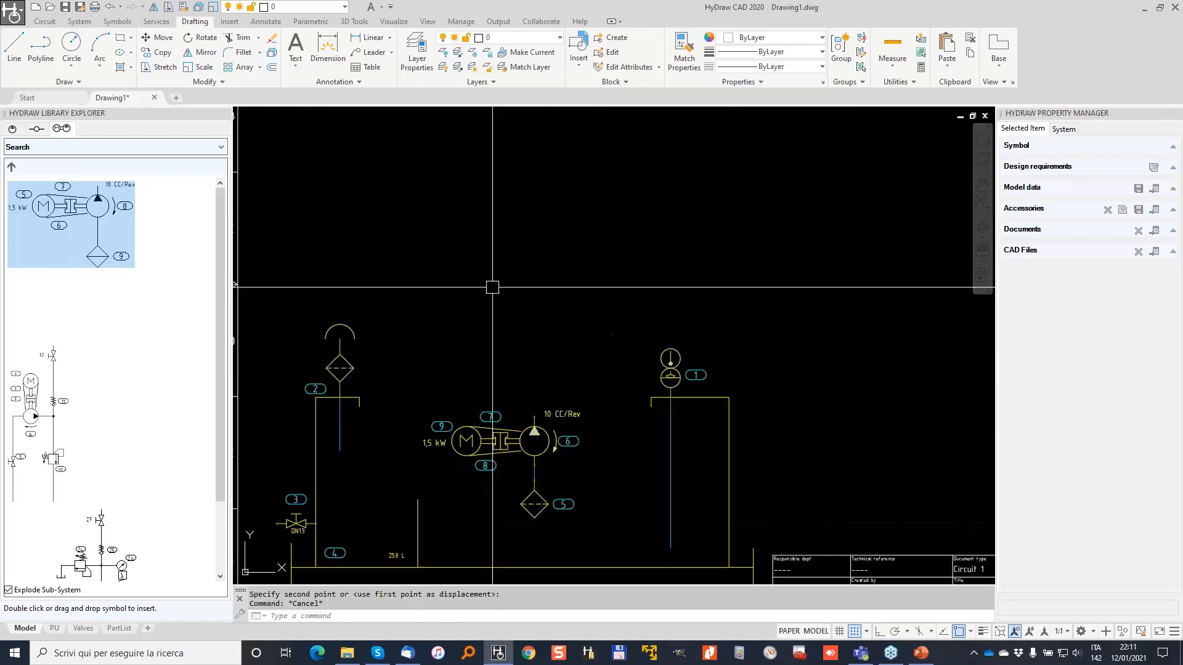
scroll(492, 287, "down", 2)
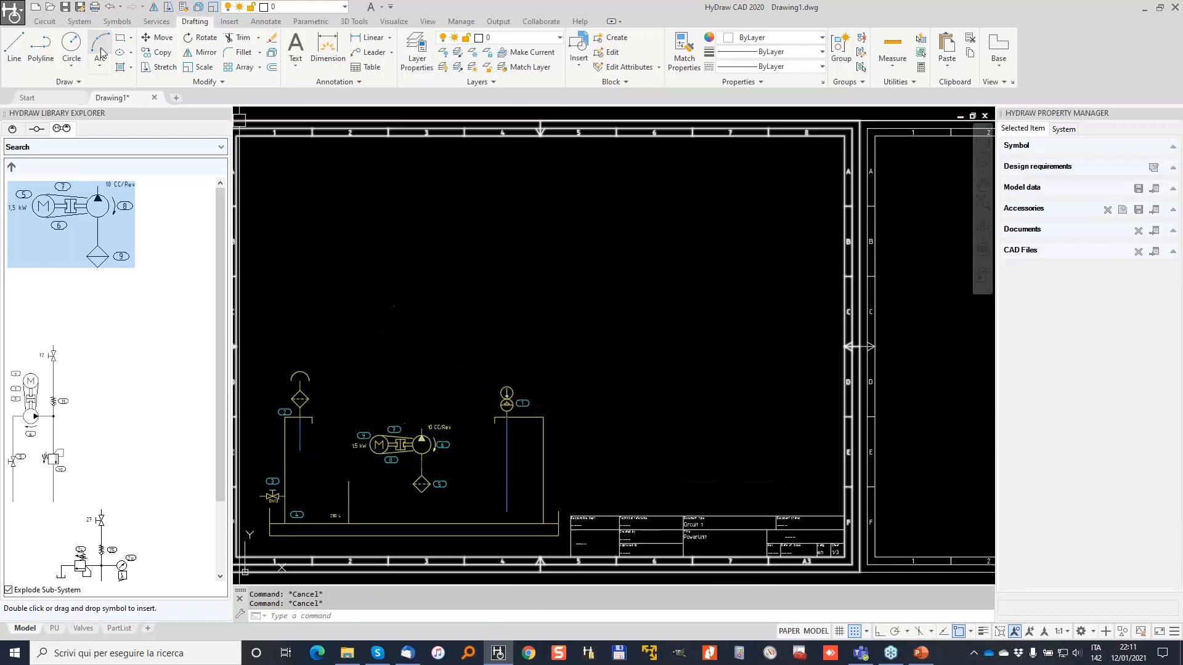
Draw the red pressure line from the pump, turning its corner above the pump.
left_click(44, 21)
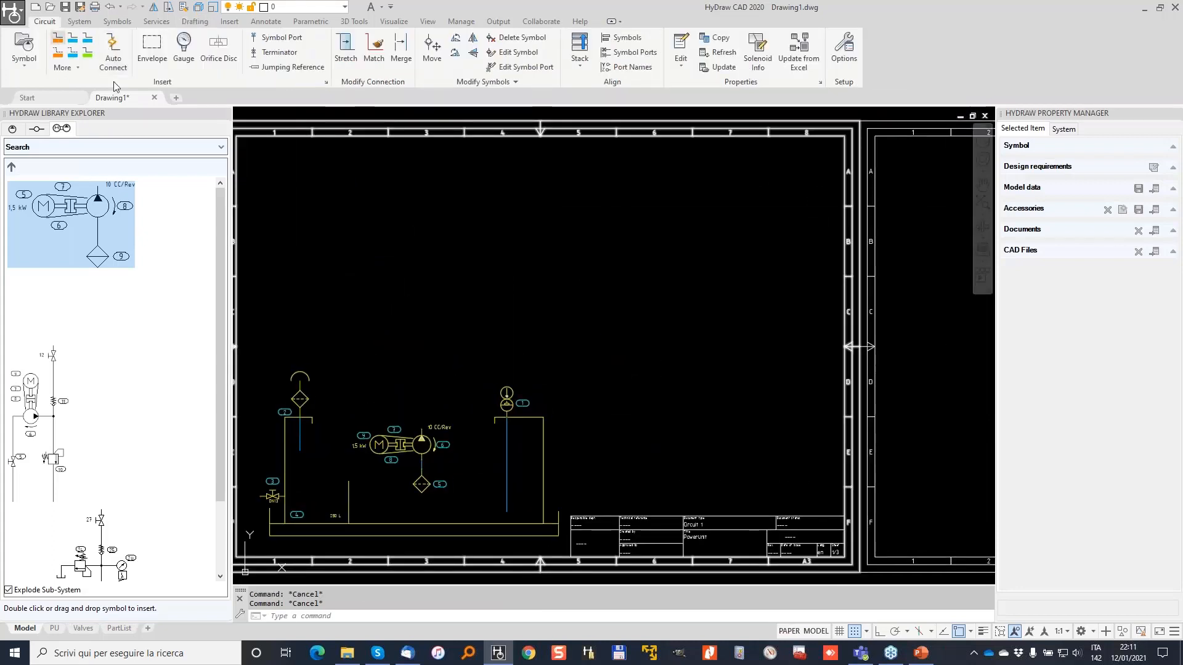
left_click(421, 233)
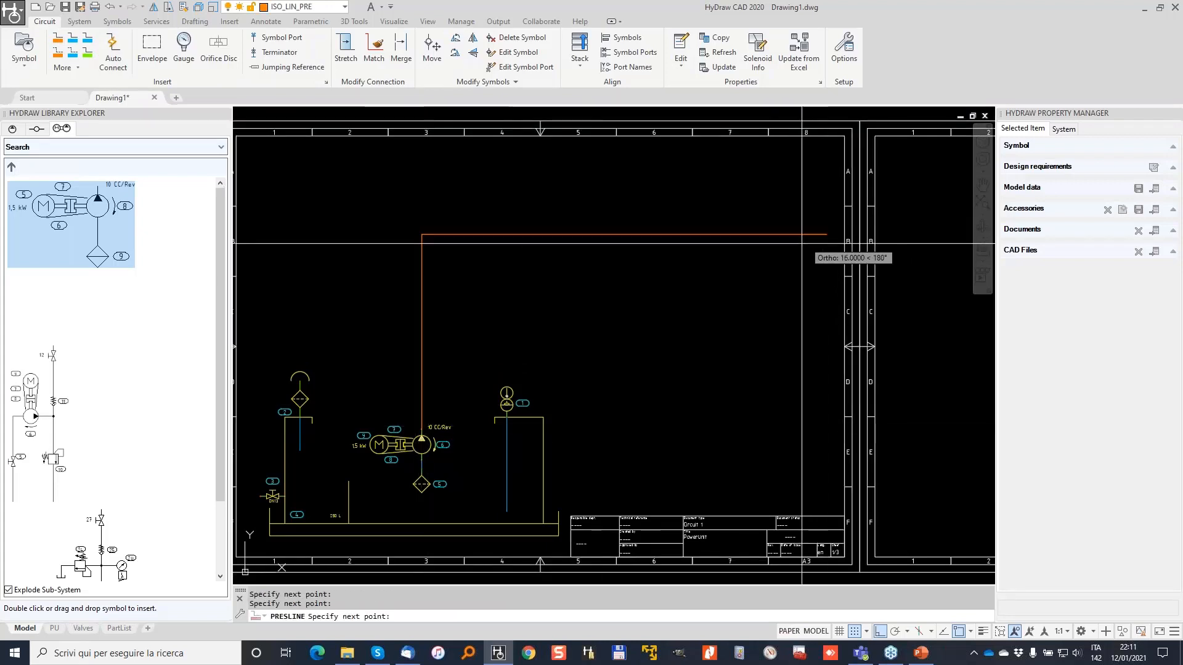
key("Return")
middle_click_drag(815, 240, 558, 256)
scroll(740, 284, "down", 2)
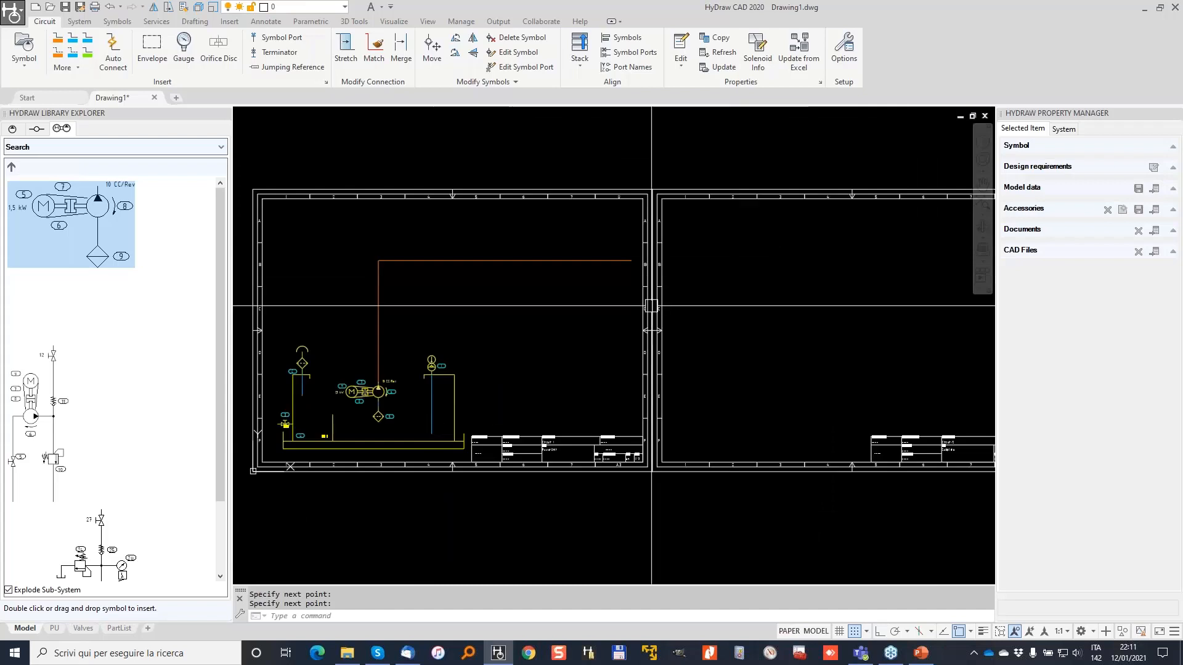
middle_click_drag(651, 303, 798, 241)
scroll(583, 263, "up", 4)
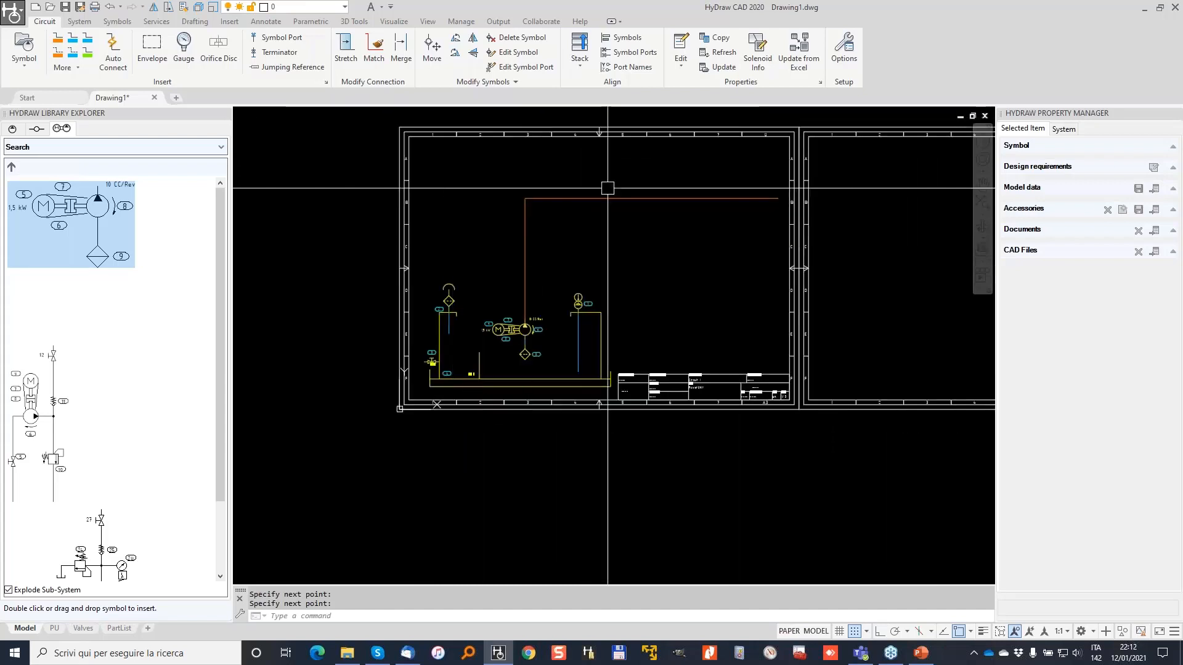
Draw a blue ReservoirLine from the tank going up and then right.
left_click(72, 38)
left_click(374, 532)
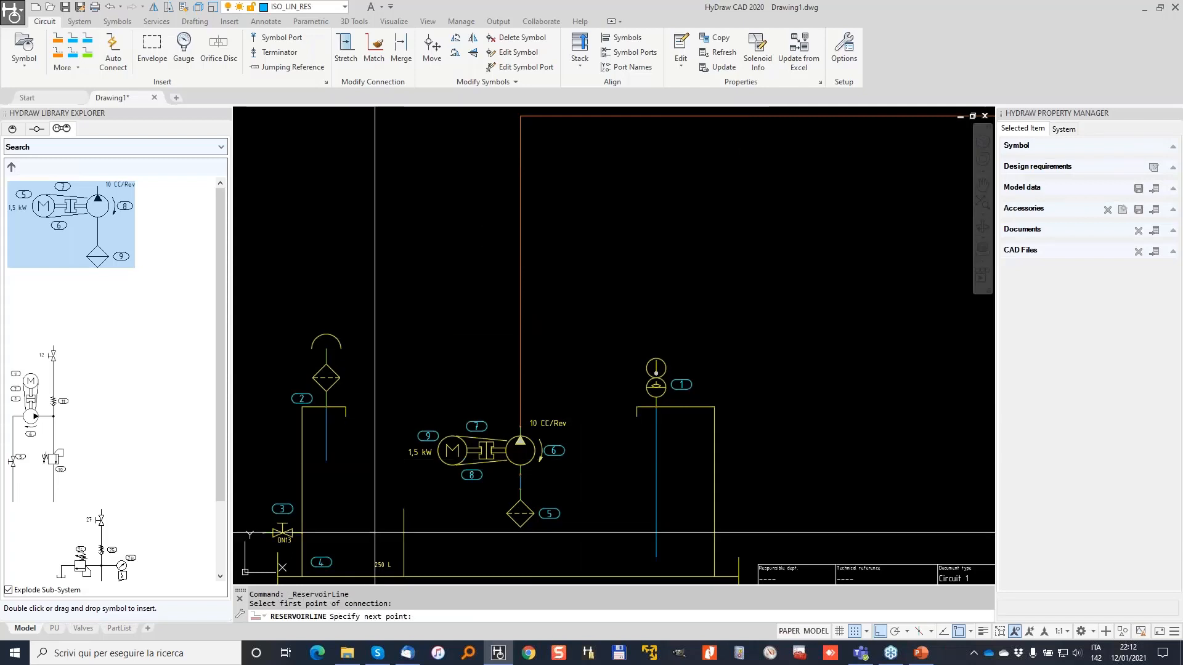
middle_click_drag(371, 212, 367, 267)
left_click(376, 218)
middle_click_drag(651, 232, 377, 230)
left_click(887, 225)
key("Return")
scroll(826, 249, "down", 2)
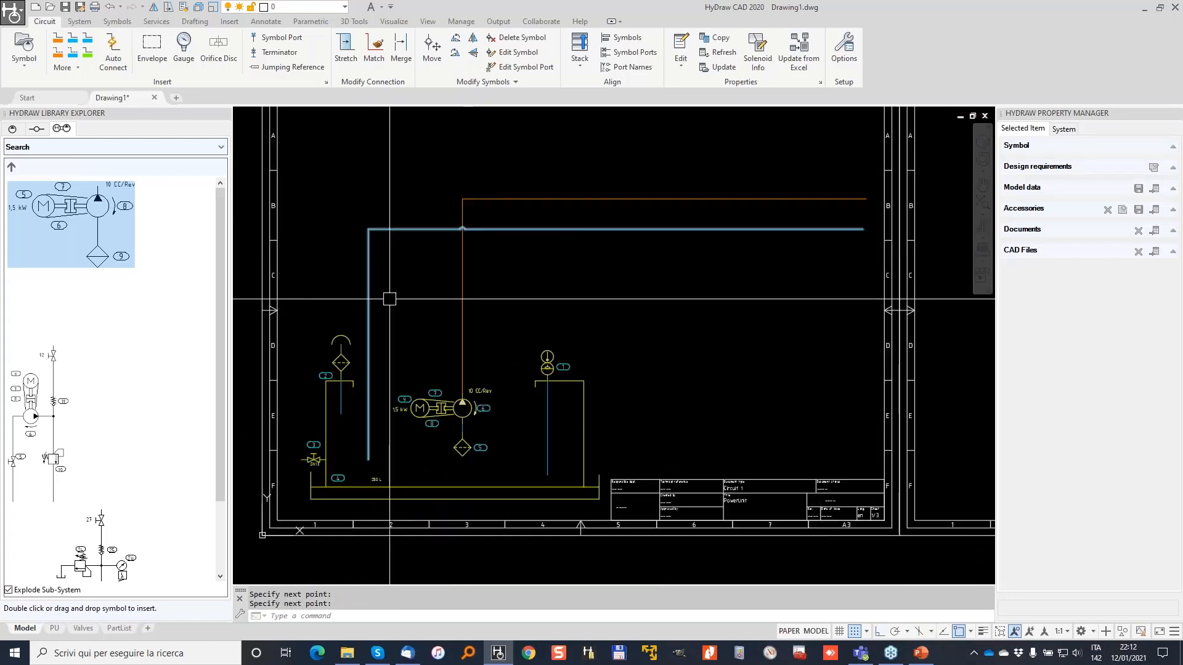
middle_click_drag(484, 208, 570, 302)
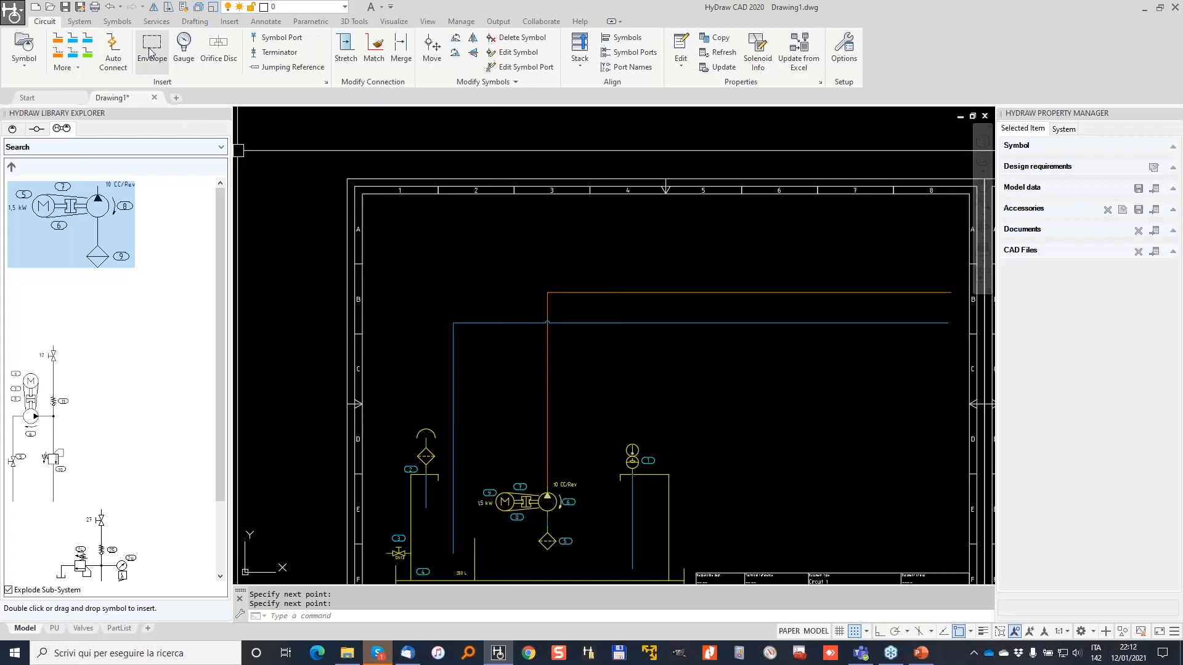
Draw manifold envelope 10 as a rectangle around the pressure and return line runs.
left_click(390, 220)
left_click(731, 407)
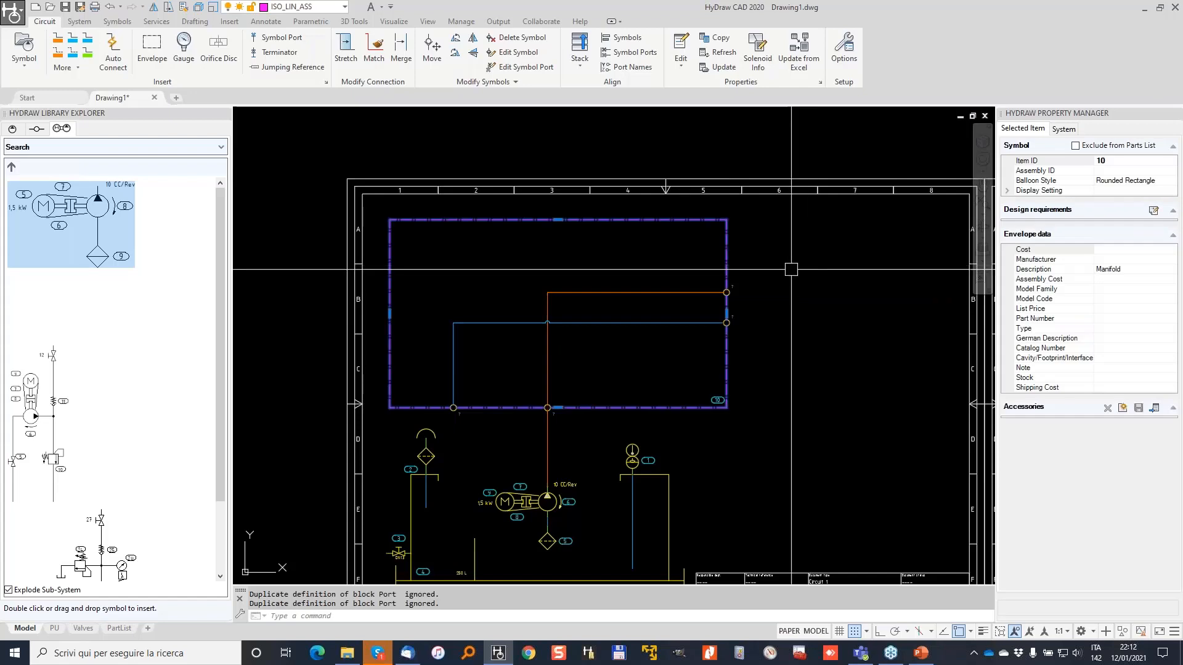
key("Escape")
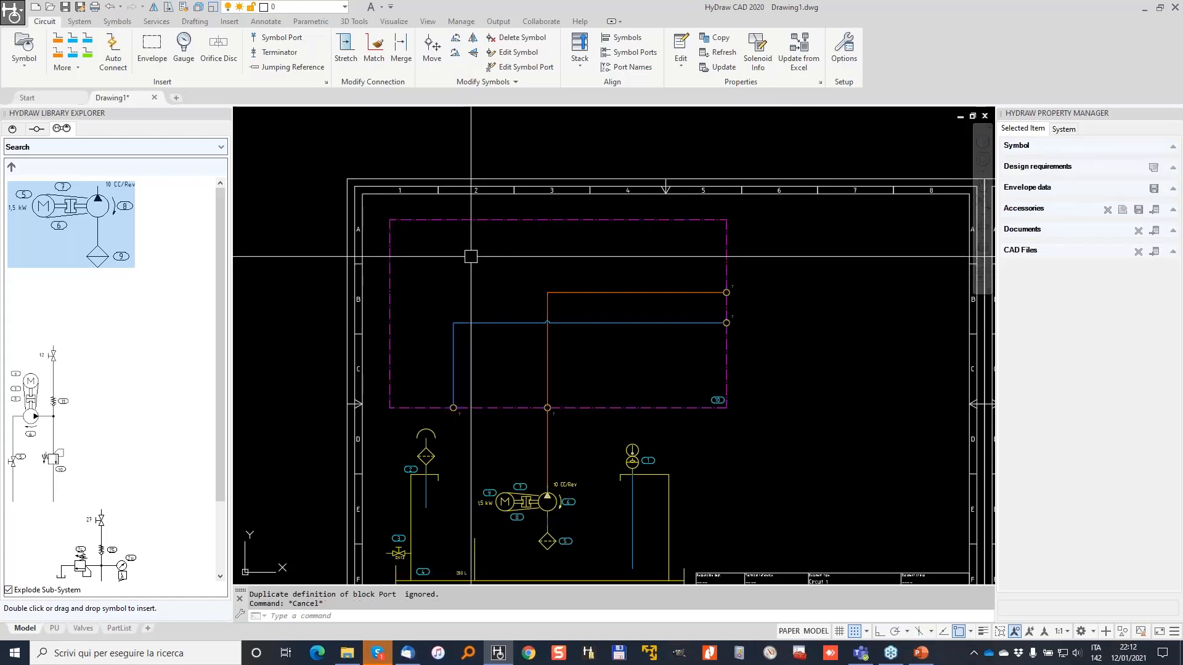
Add another ReservoirLine segment near the tank and view the whole envelope.
left_click(72, 38)
scroll(426, 474, "up", 2)
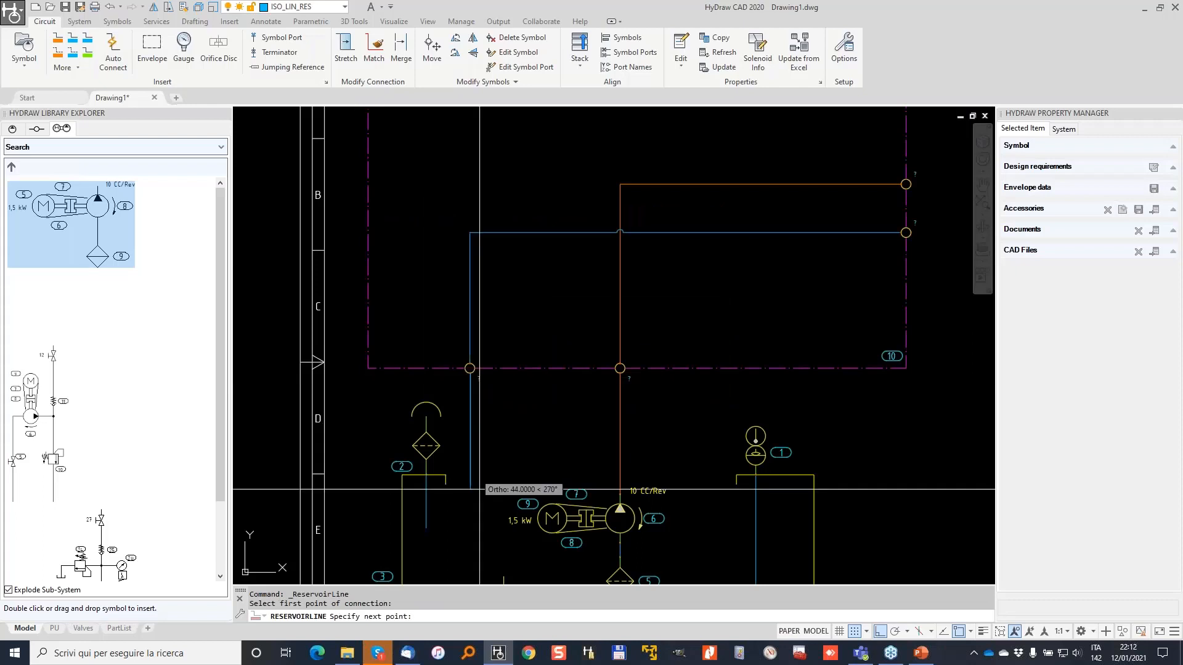
middle_click_drag(479, 490, 490, 351)
left_click(476, 436)
key("Return")
middle_click_drag(609, 236, 509, 431)
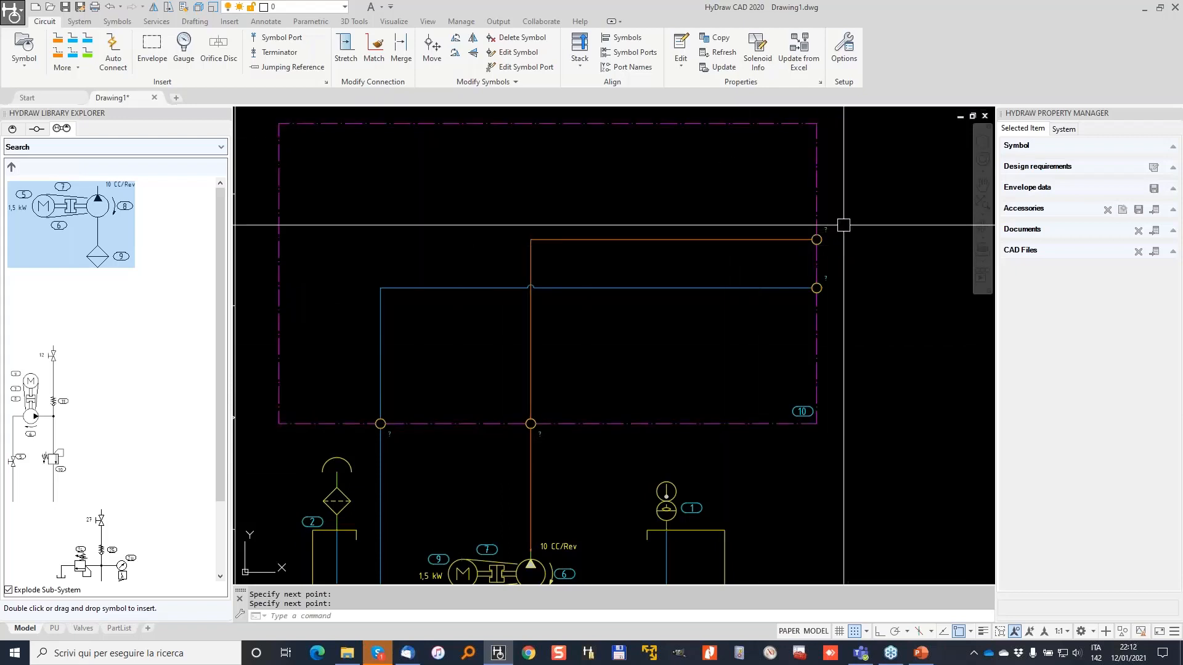
scroll(838, 232, "up", 4)
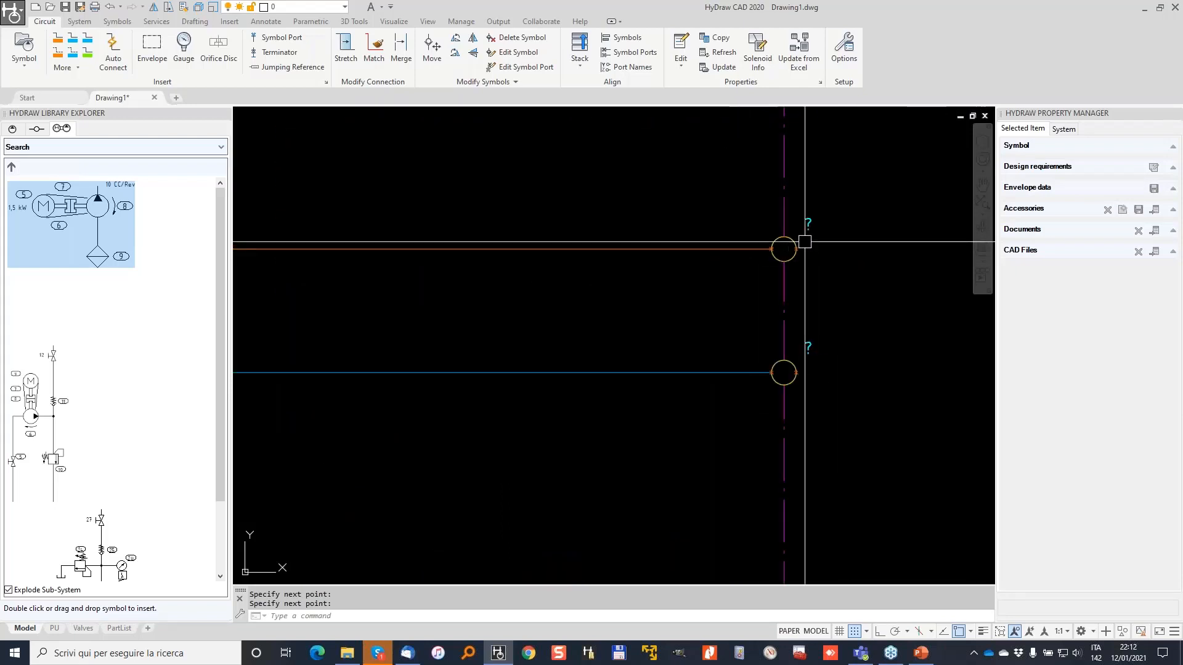
scroll(795, 245, "down", 5)
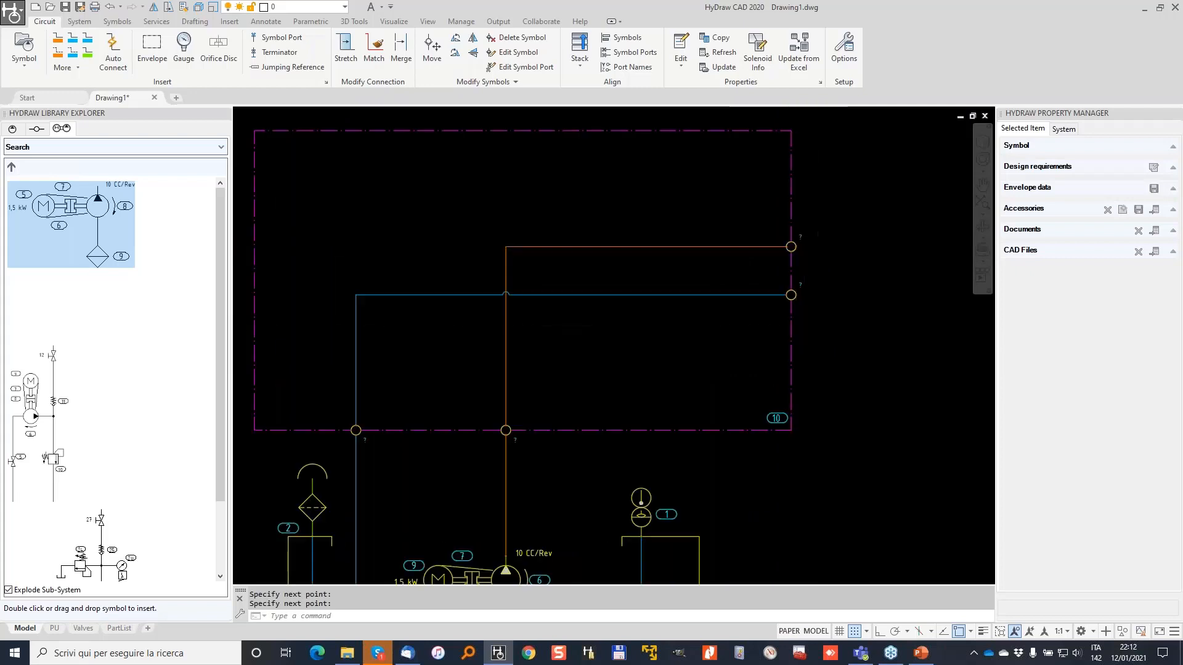
Draw two horizontal pressure lines, one above the other, on the second sheet.
left_click(58, 38)
middle_click_drag(966, 274, 637, 247)
left_click(642, 248)
left_click(899, 243)
key("Return")
scroll(900, 248, "up", 2)
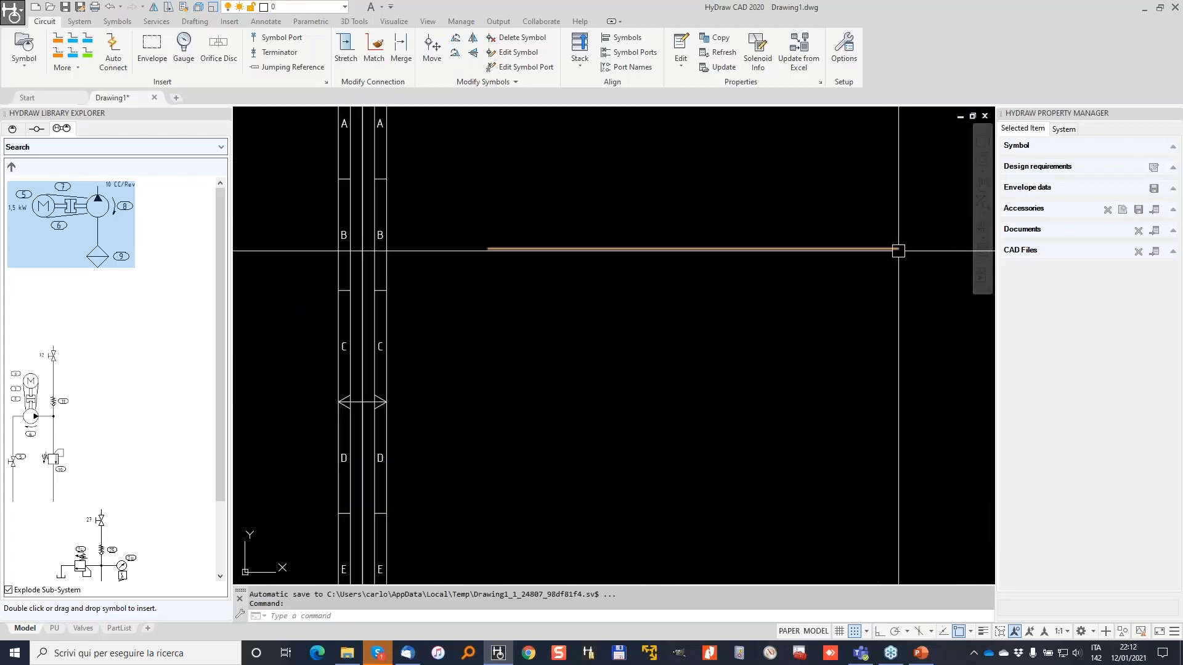
left_click(488, 321)
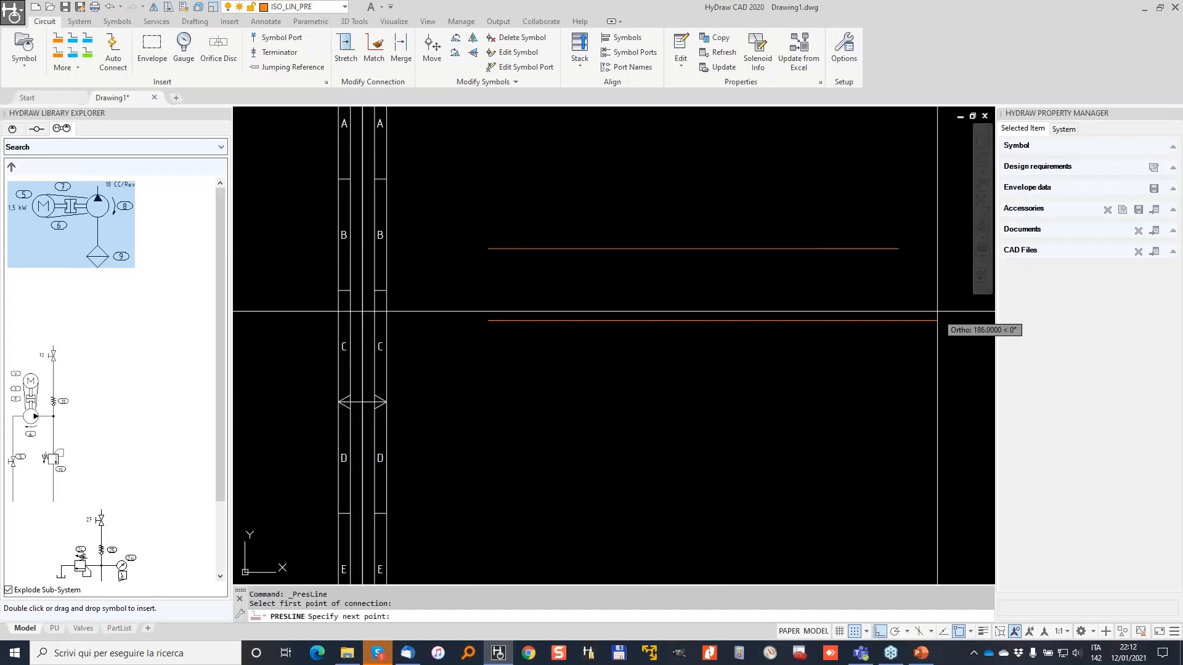
left_click(860, 321)
key("Return")
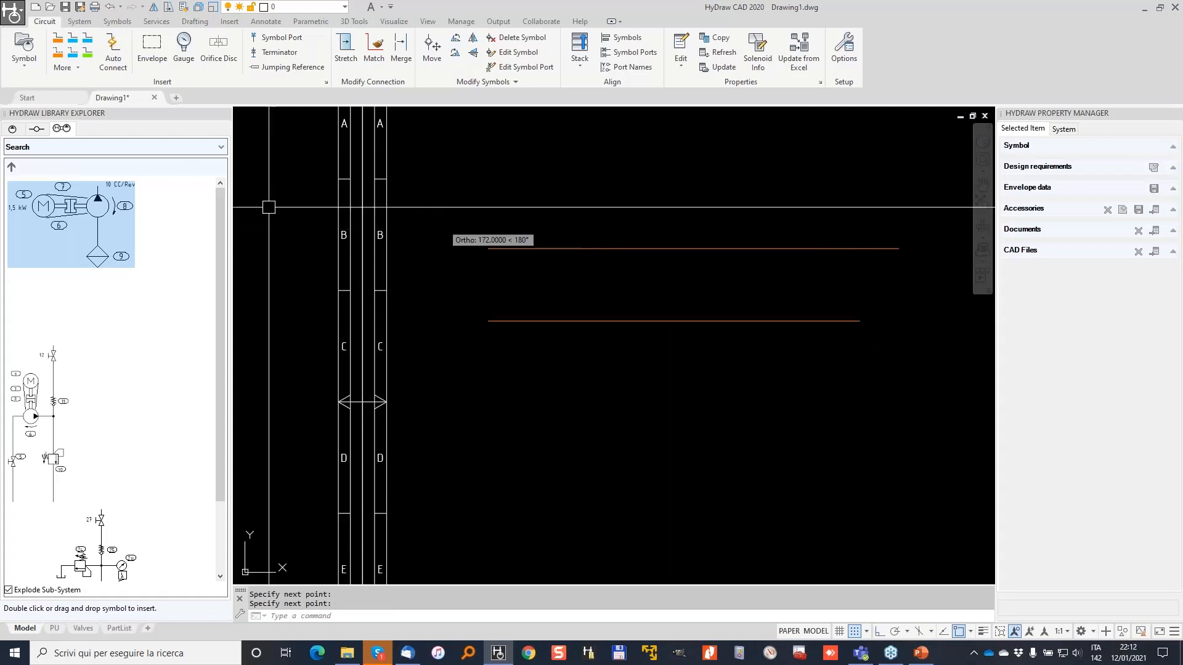
Insert spring check valve 11 from Screw-In Cartridge Valves at the lower line's end.
left_click(12, 129)
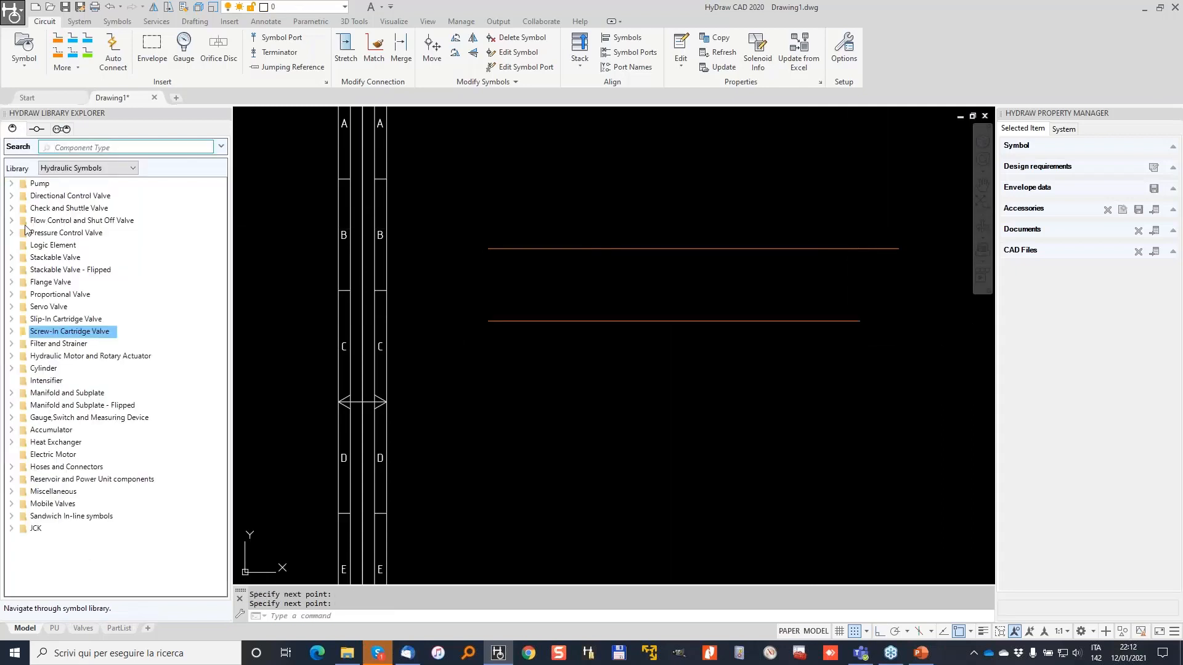
left_click(14, 332)
left_click(51, 343)
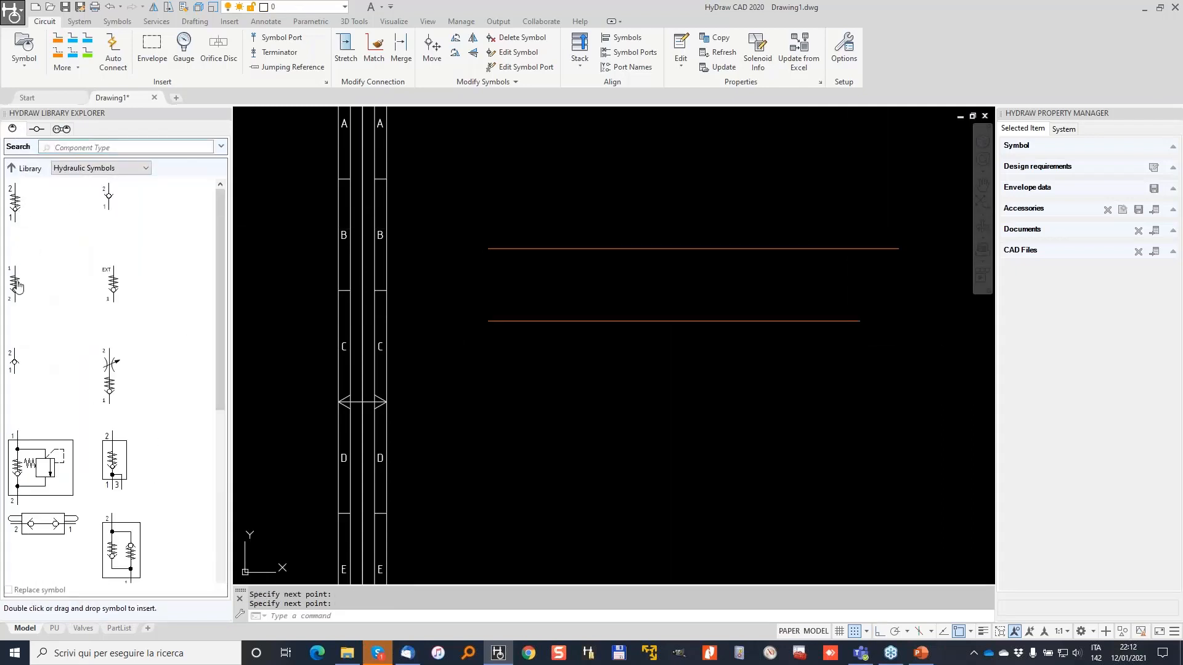
scroll(871, 296, "up", 4)
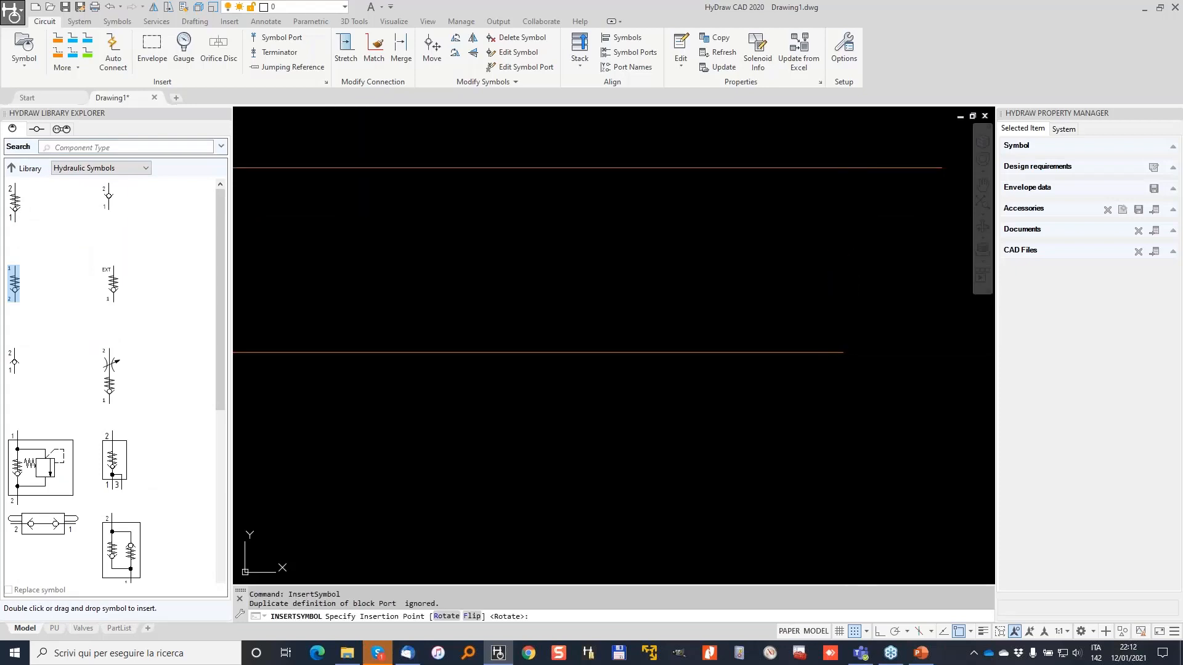
left_click(843, 351)
key("Escape")
scroll(709, 213, "down", 3)
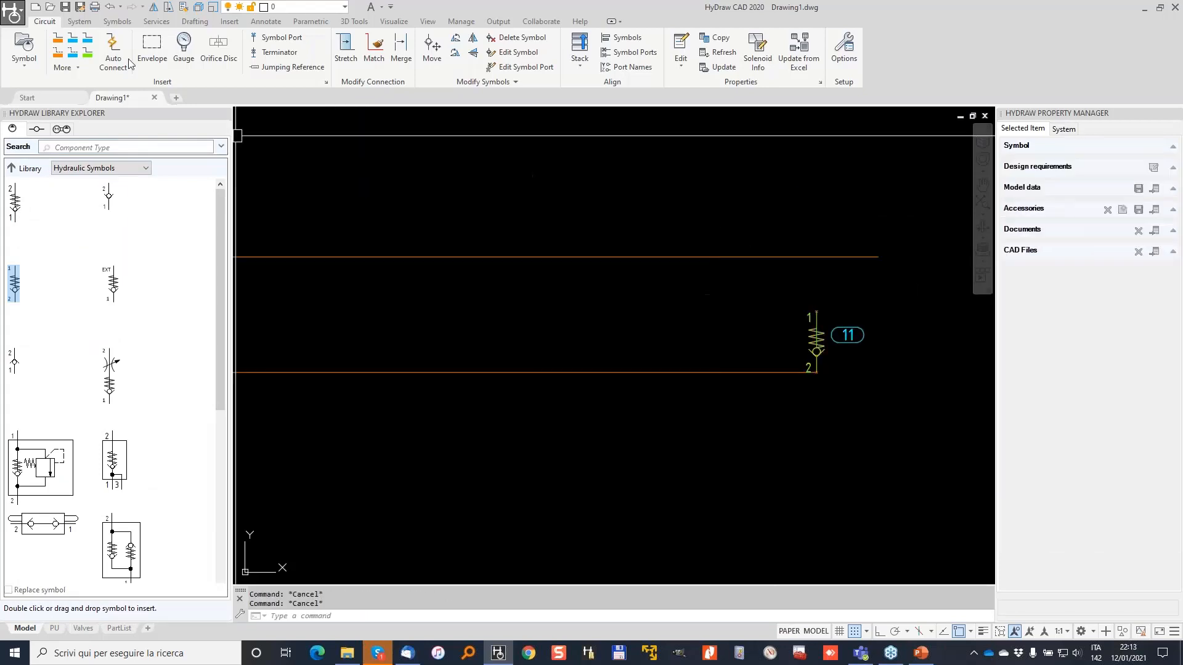
Draw manifold envelope 12 around both lines and inspect the line to valve 11.
left_click(152, 49)
scroll(536, 186, "down", 2)
left_click(434, 180)
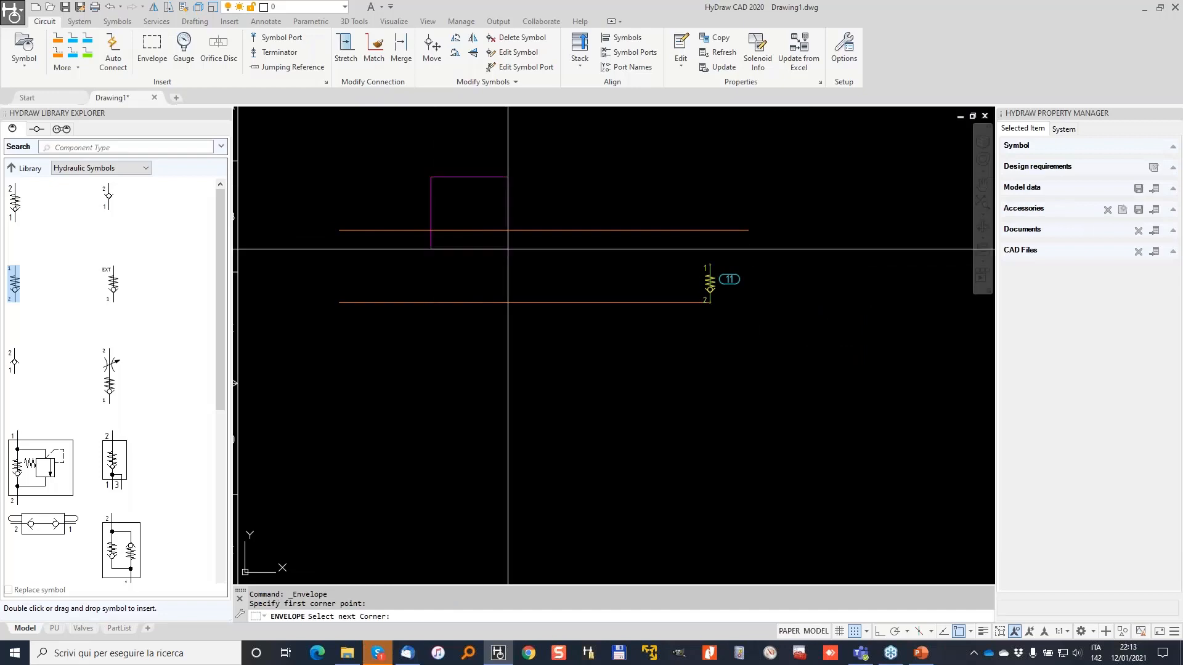
left_click(628, 355)
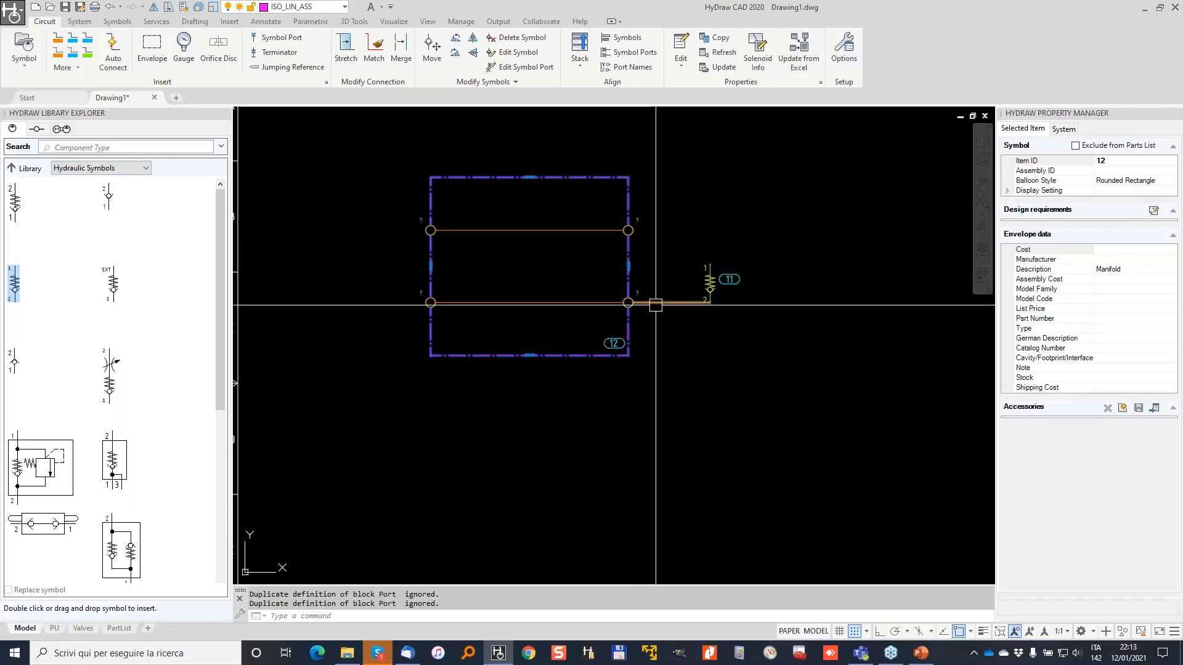
scroll(654, 306, "up", 2)
left_click(634, 297)
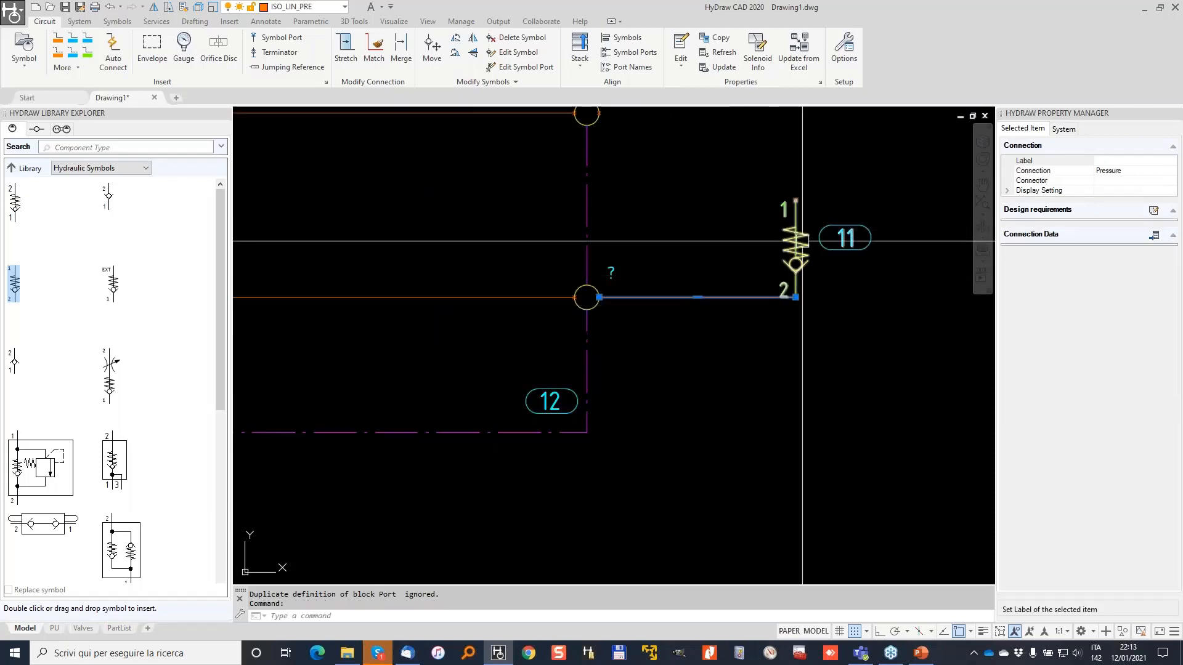
scroll(588, 295, "down", 3)
middle_click_drag(594, 287, 862, 315)
key("Escape")
key("Escape")
left_click(941, 360)
Delete envelope 12 with its check valve and lines, then return to the first sheet.
left_click(733, 229)
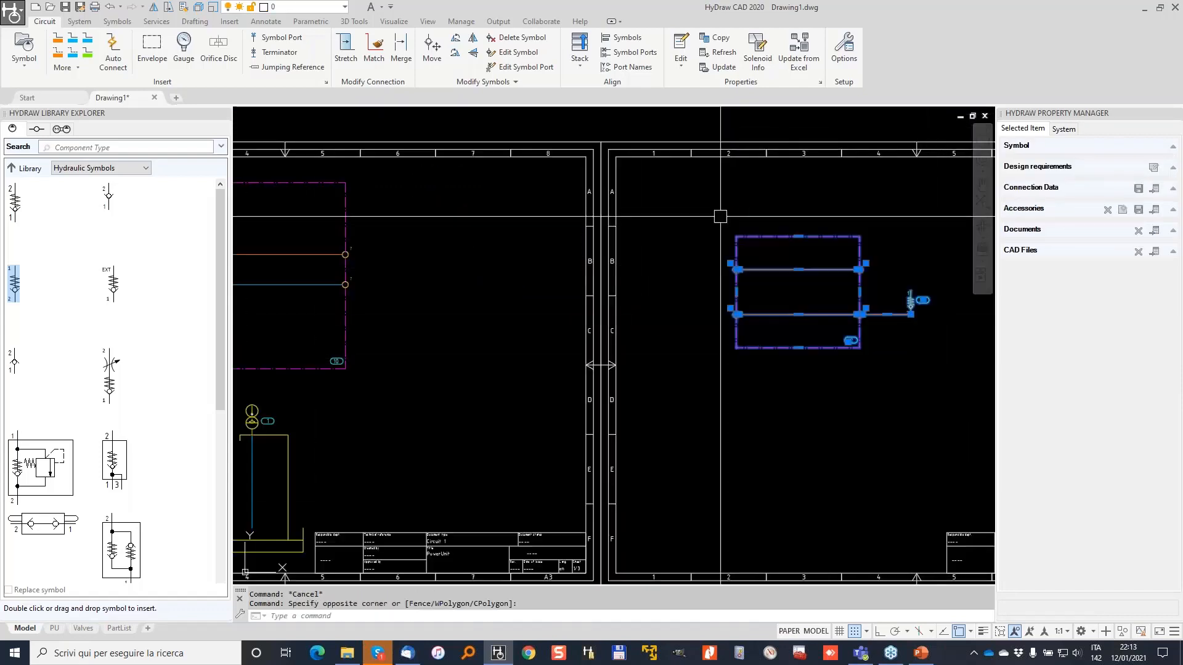
key("Delete")
middle_click_drag(429, 258, 741, 276)
scroll(478, 300, "up", 2)
middle_click_drag(478, 300, 426, 270)
scroll(668, 224, "up", 2)
scroll(833, 230, "down", 3)
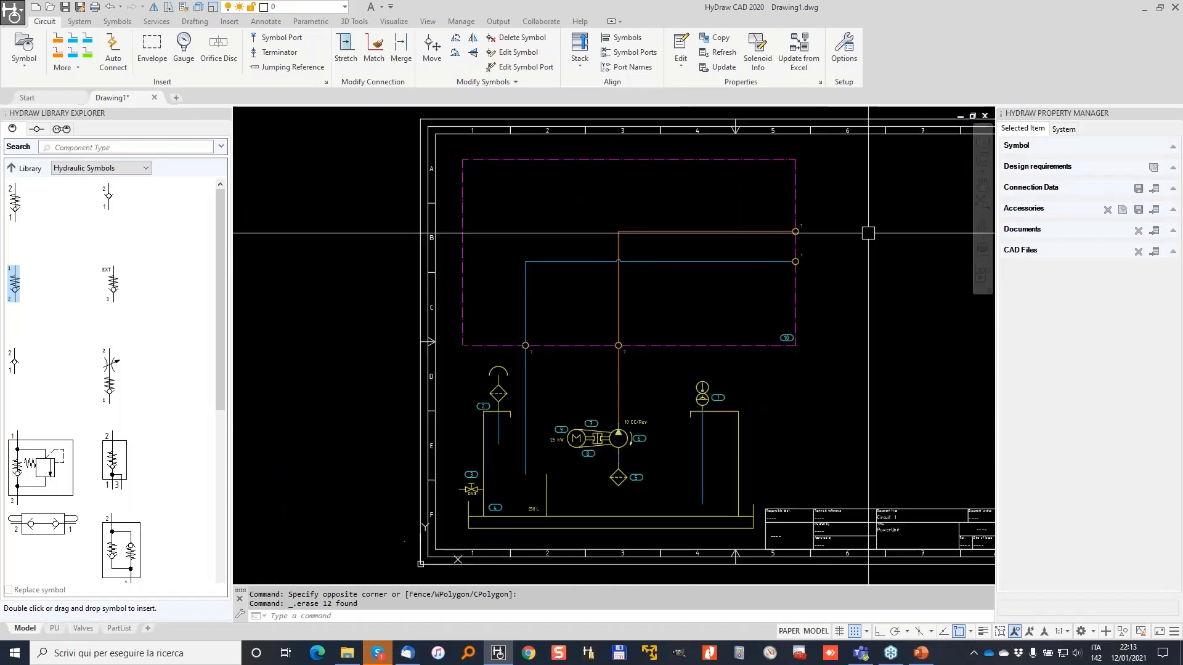
middle_click_drag(833, 231, 697, 237)
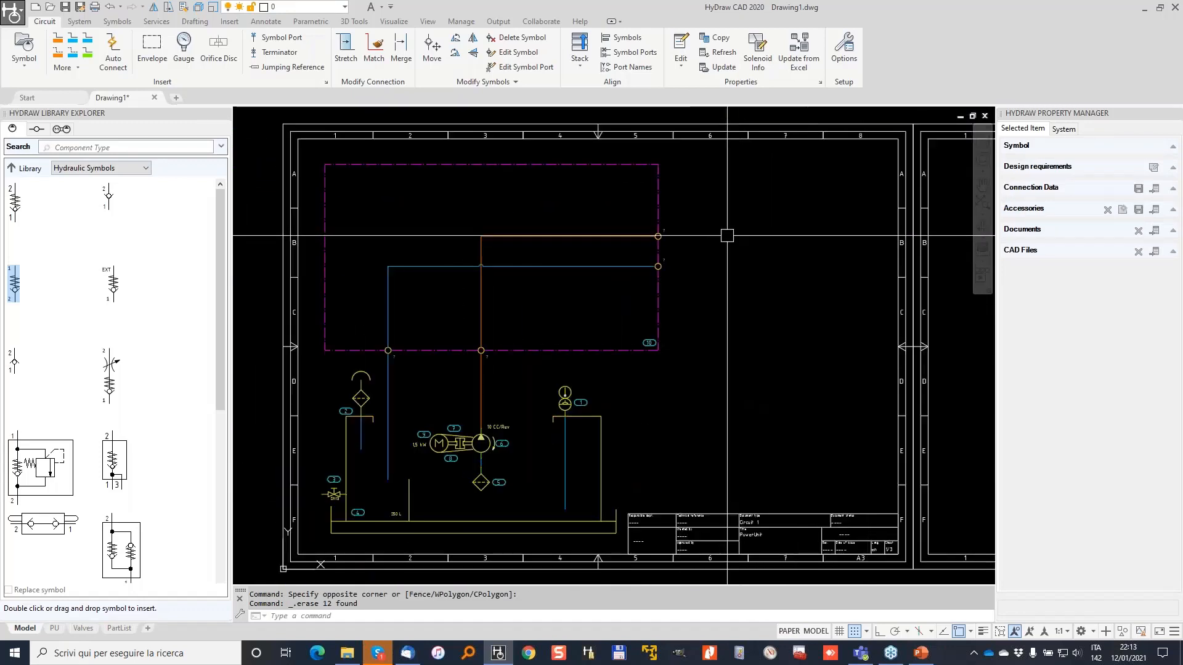
scroll(483, 407, "up", 2)
scroll(480, 400, "up", 2)
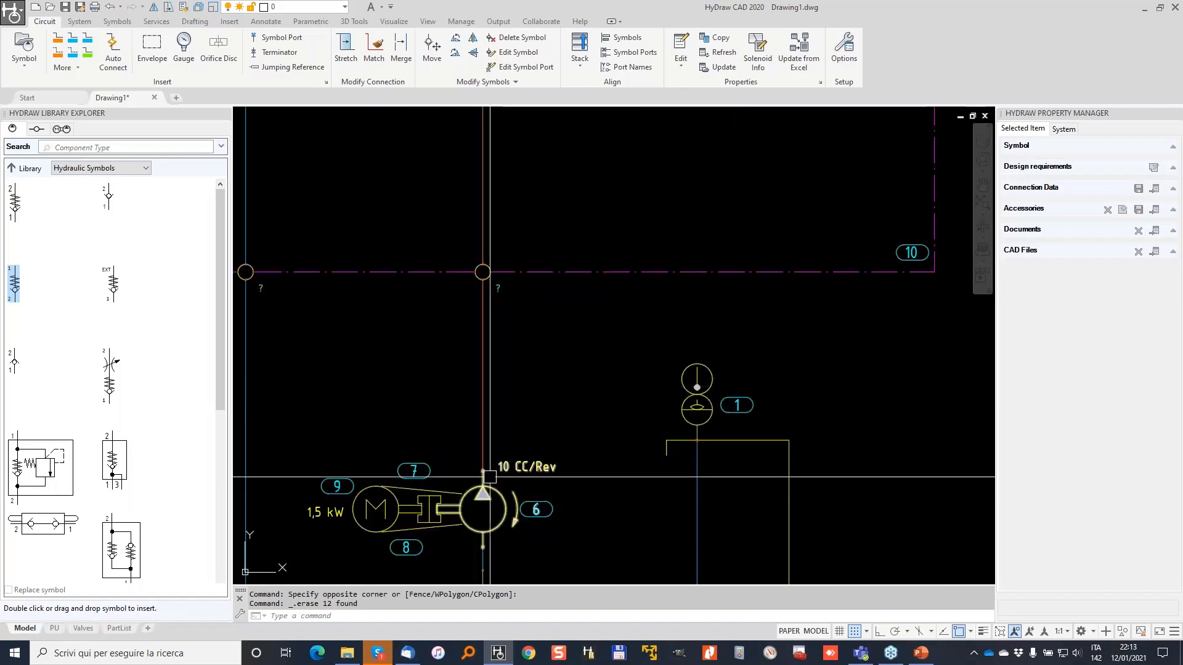
scroll(491, 469, "down", 2)
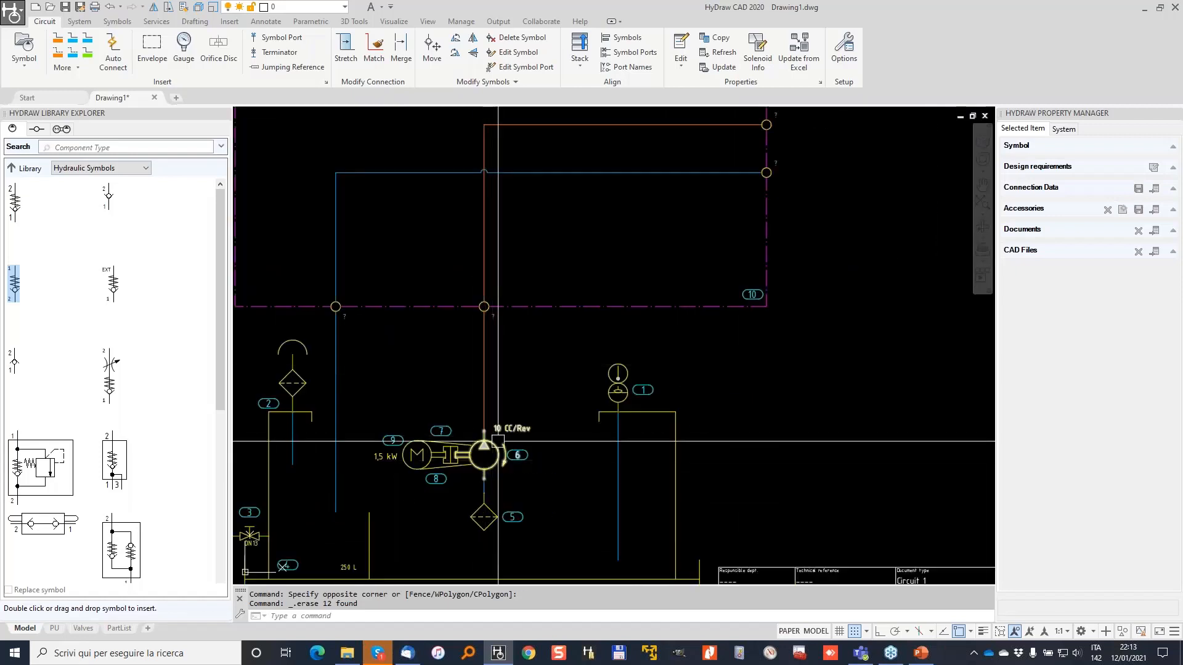
Select ball valve 3 on the main circuit and bring up its context menu.
mouse_move(498, 338)
middle_mouse_down()
mouse_move(566, 337)
mouse_move(601, 374)
middle_mouse_up()
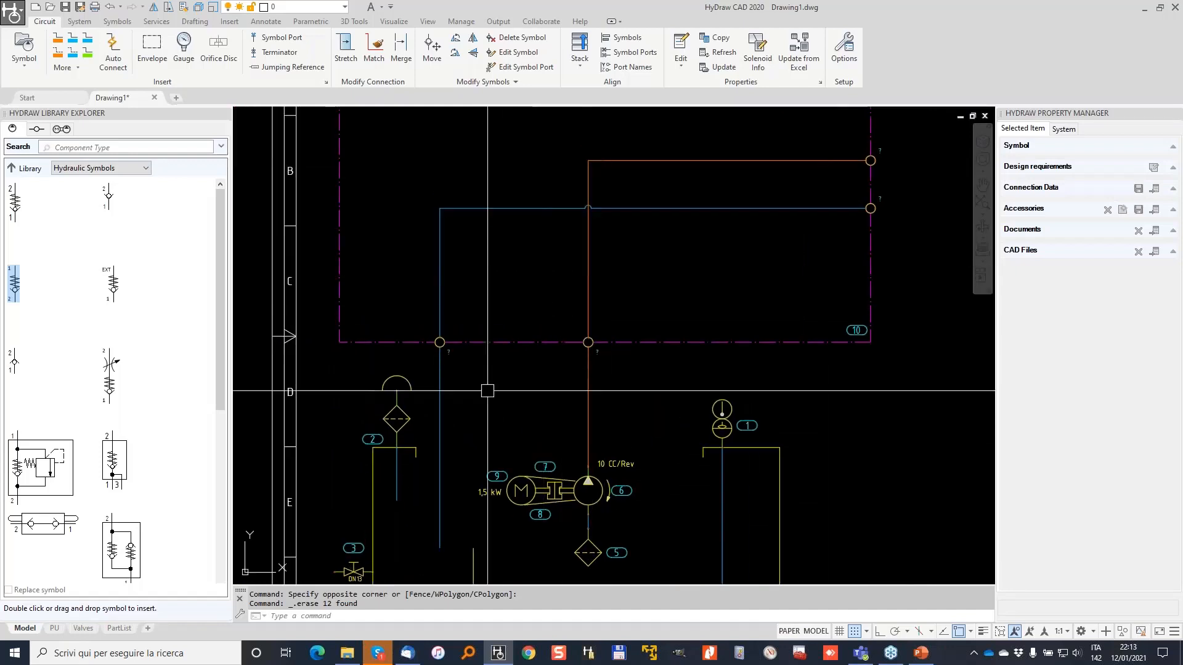
middle_click_drag(488, 391, 560, 279)
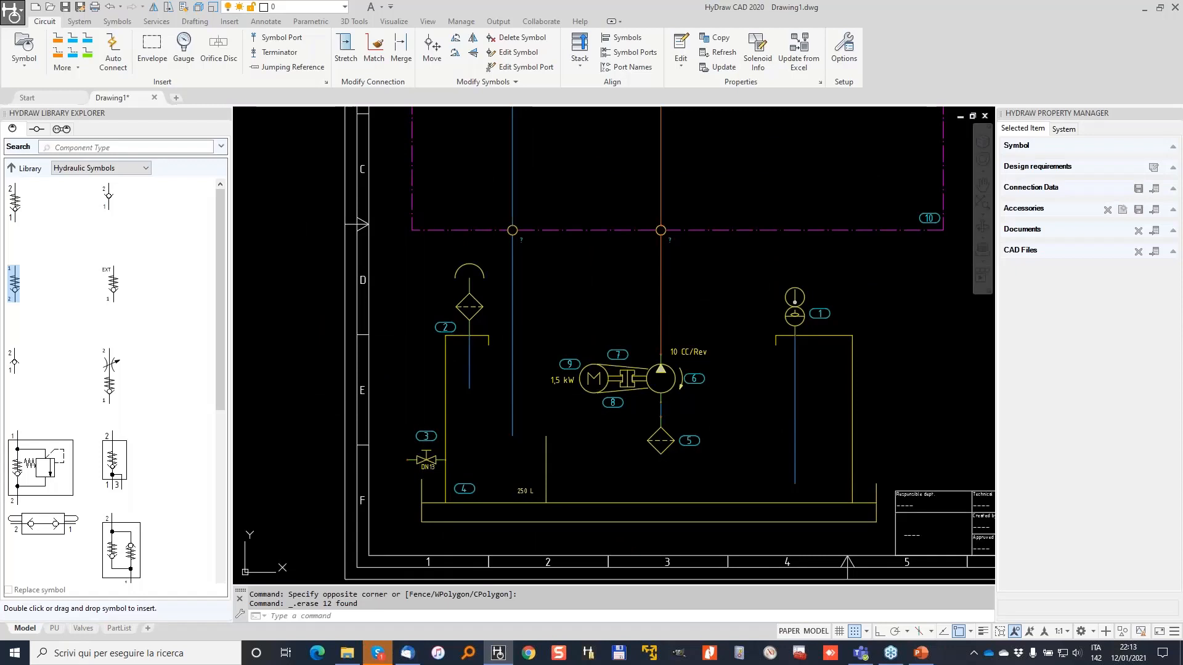
left_click(427, 459)
scroll(431, 461, "up", 2)
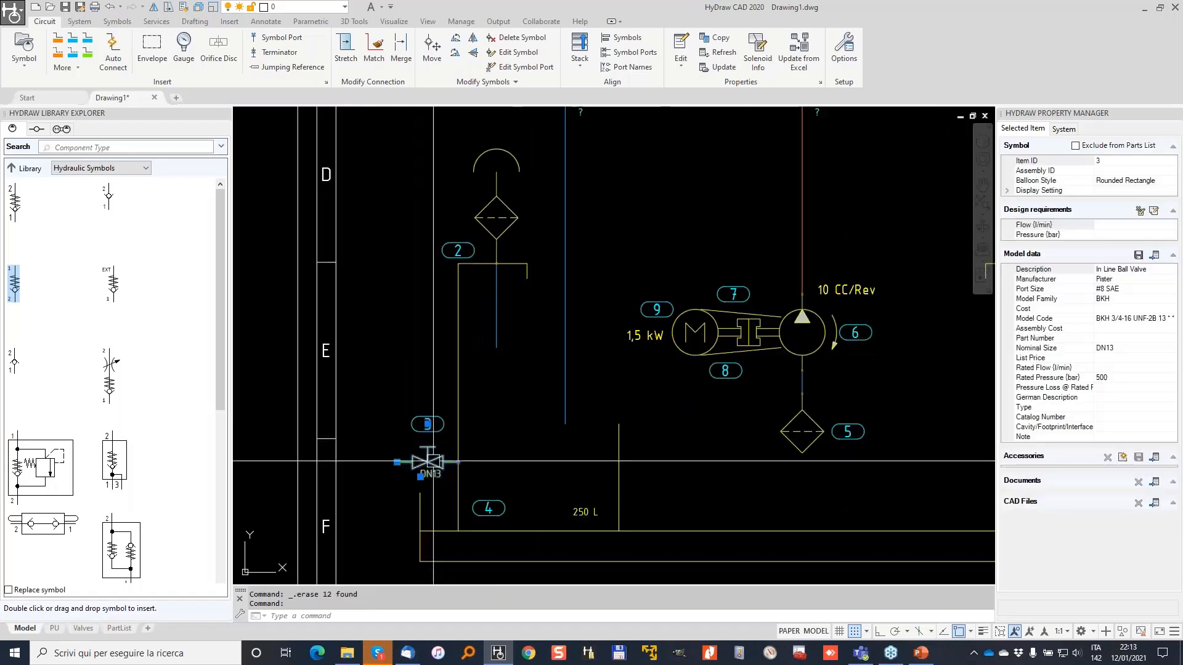
right_click(433, 461)
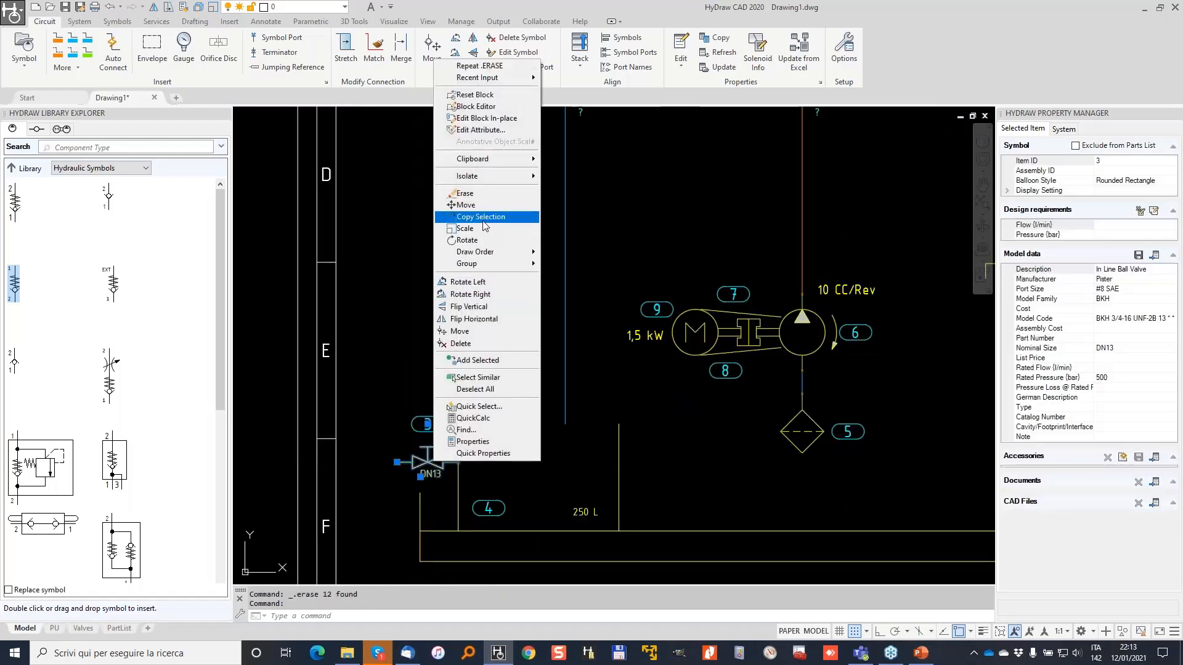
Copy ball valve 3 and place the copy, numbered 3.2, near the pump's pressure line.
left_click(489, 219)
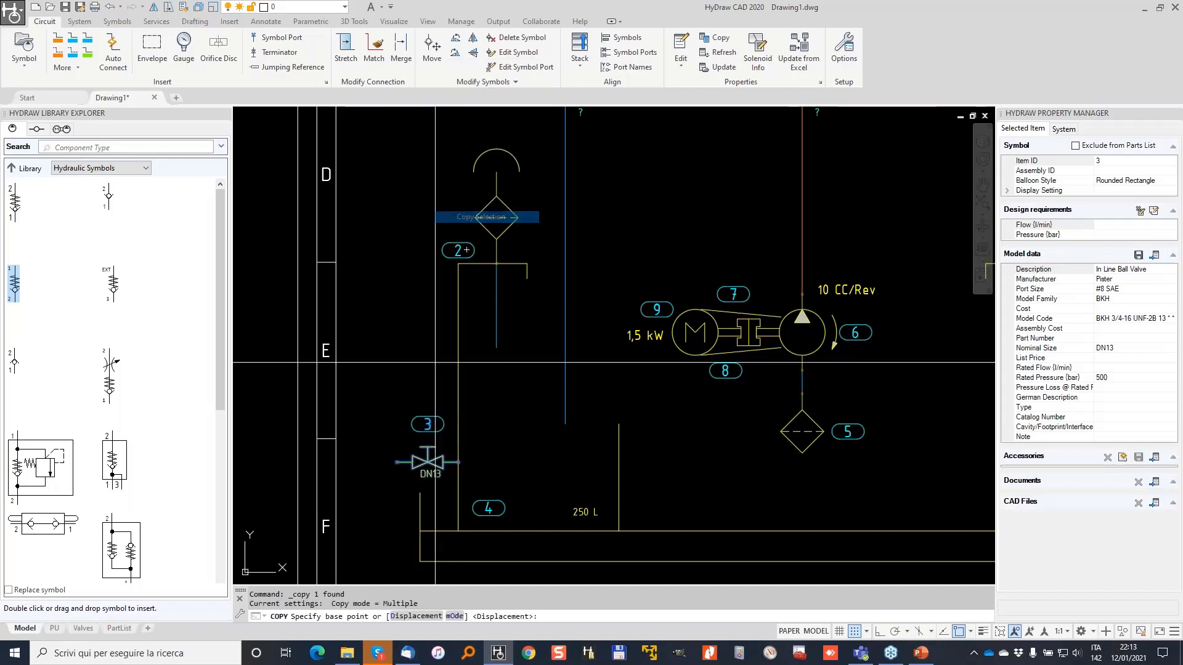
left_click(428, 462)
middle_click_drag(698, 261, 433, 340)
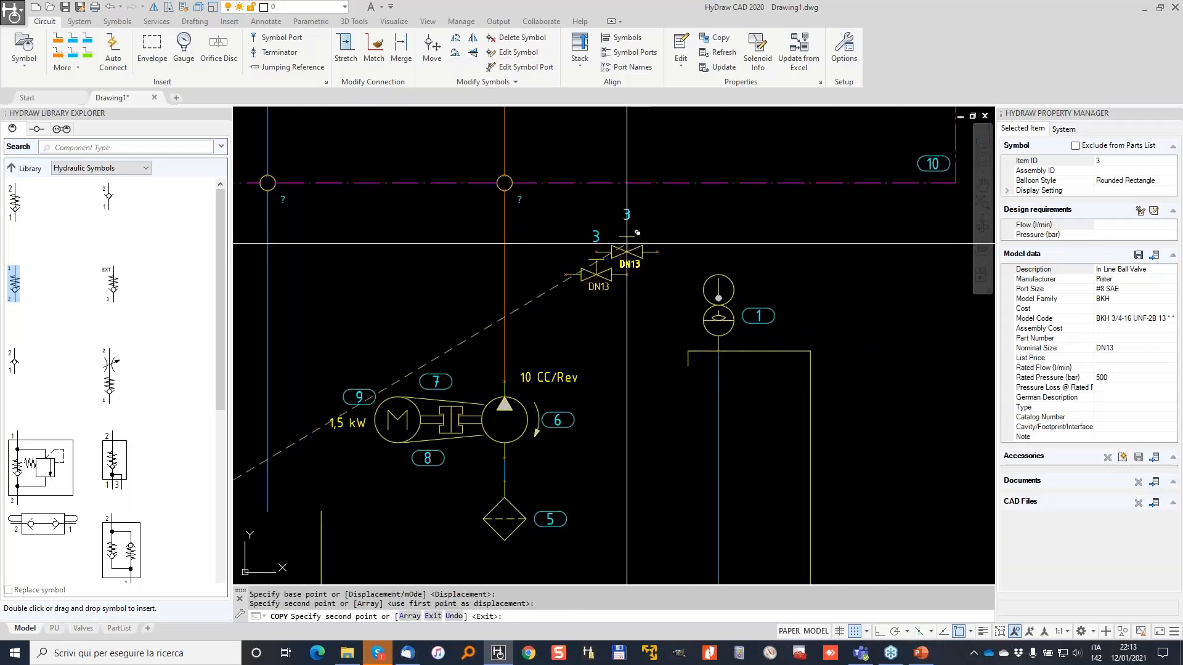
left_click(602, 272)
key("Return")
scroll(601, 274, "up", 3)
Rotate valve 3.2 to stand upright and move its 3.2 balloon to the valve's left.
left_click(607, 279)
right_click(634, 298)
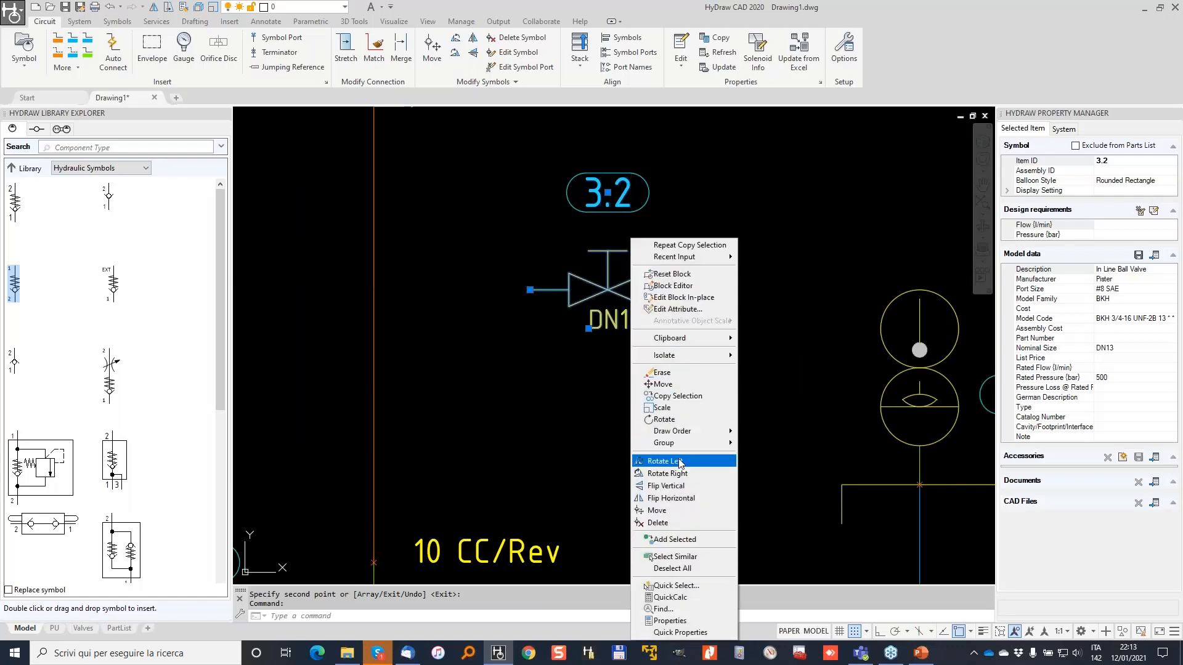
left_click(678, 461)
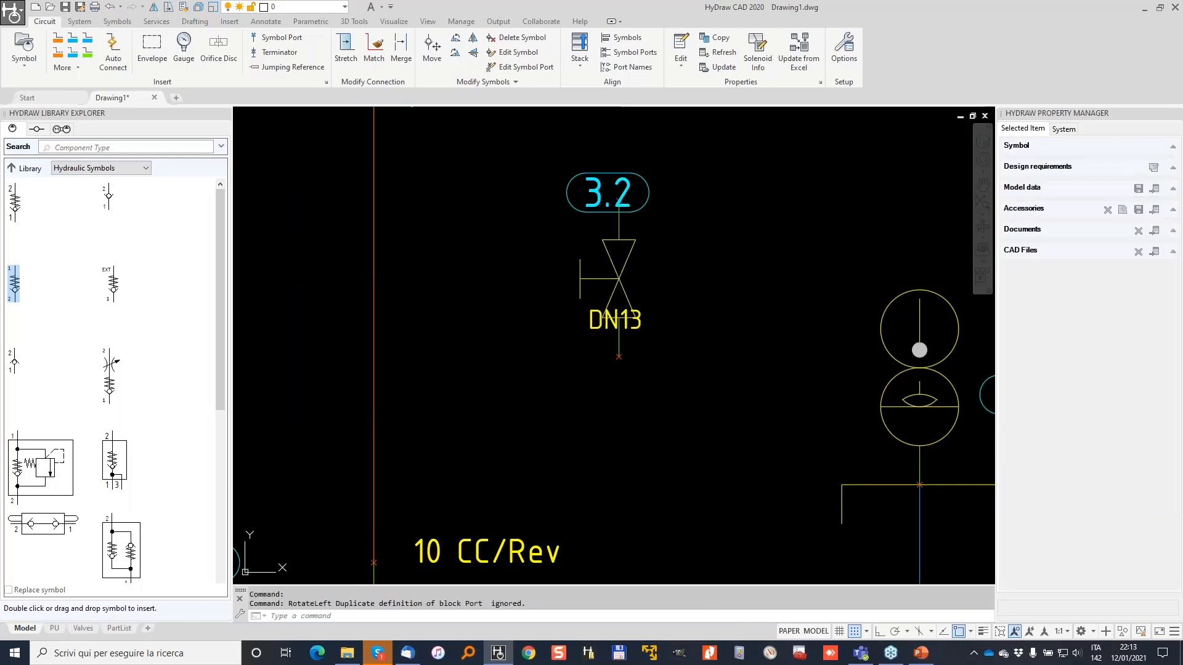
left_click(614, 216)
left_click(614, 214)
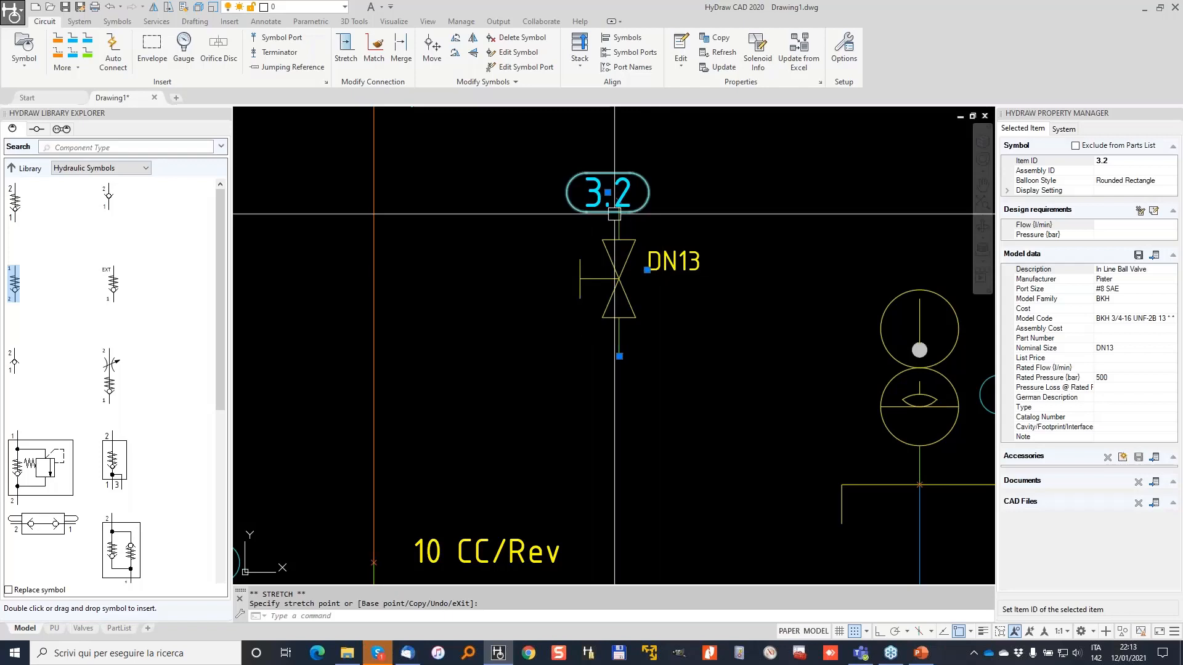
left_click(530, 253)
key("Escape")
key("Escape")
Stretch valve 3.2 by its bottom end onto the vertical orange line and check its placement.
left_click(617, 297)
left_click(619, 356)
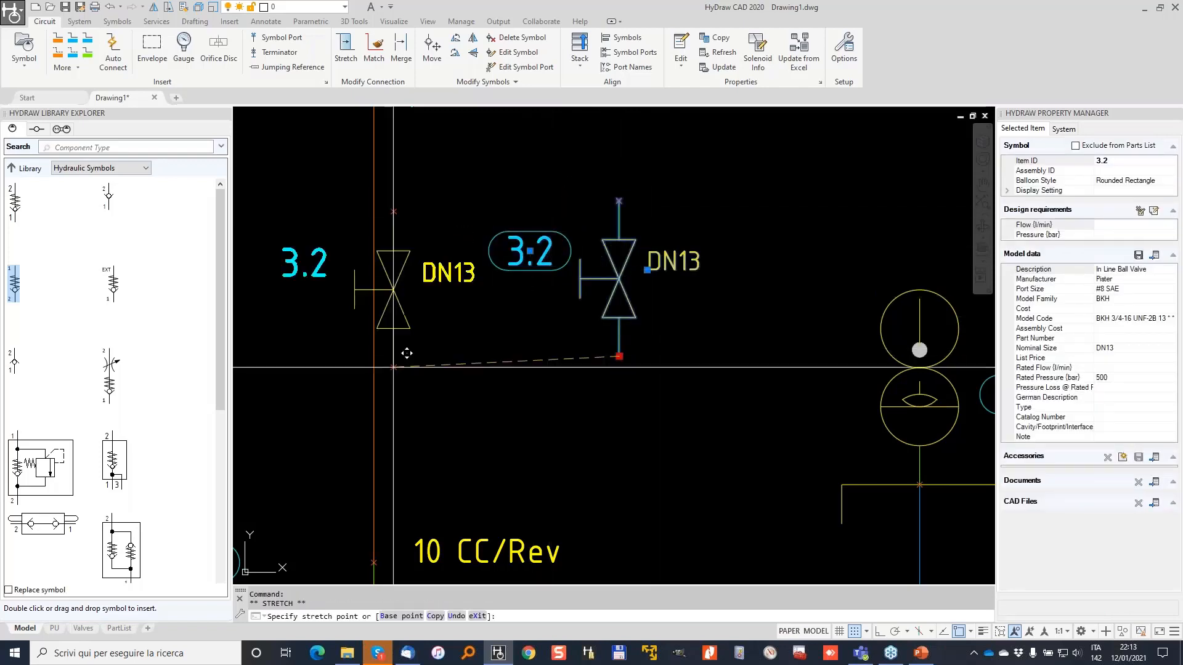
left_click(373, 388)
middle_click_drag(351, 246, 573, 289)
key("Escape")
scroll(586, 343, "down", 2)
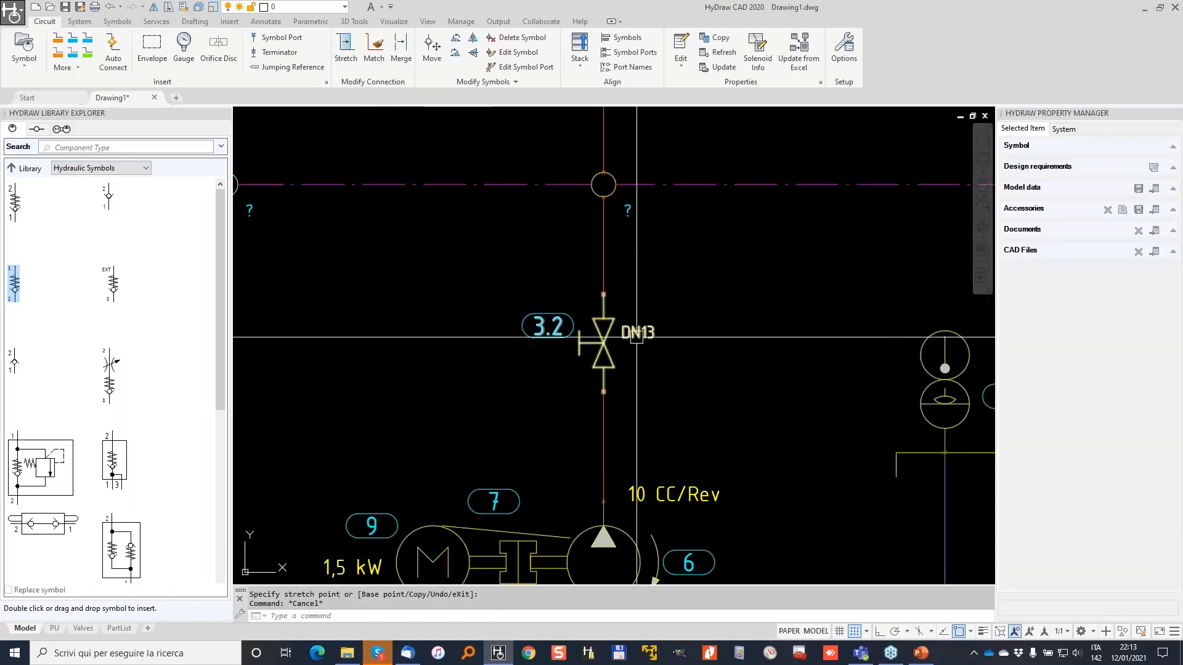
left_click(607, 390)
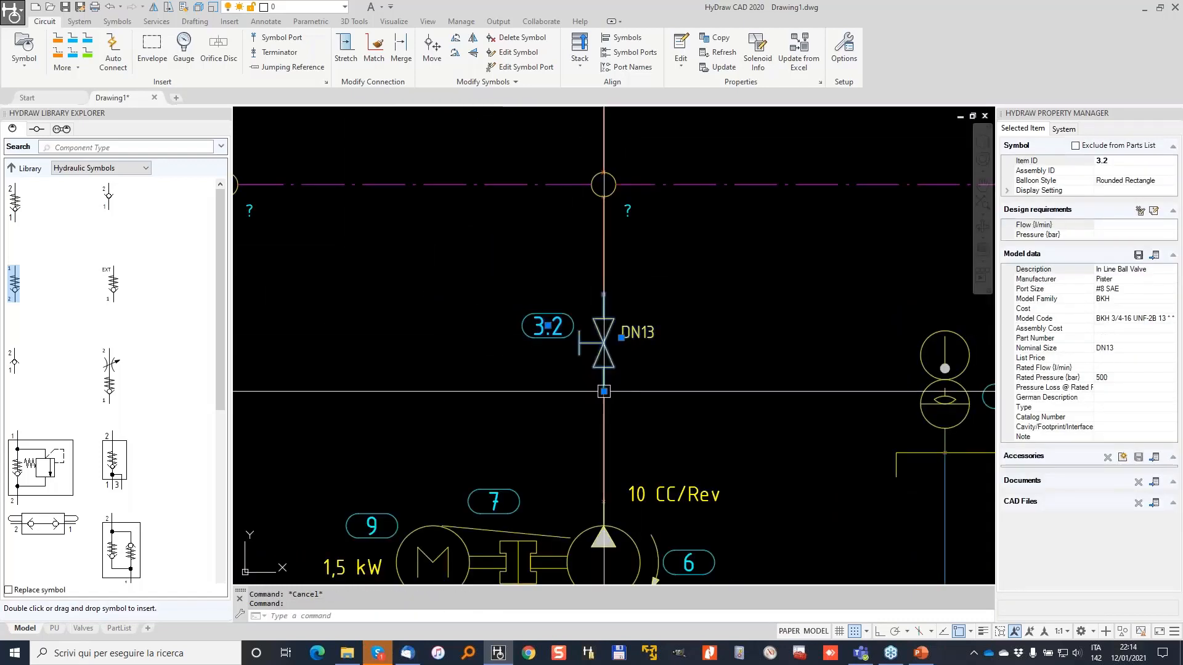
key("Escape")
scroll(560, 289, "down", 3)
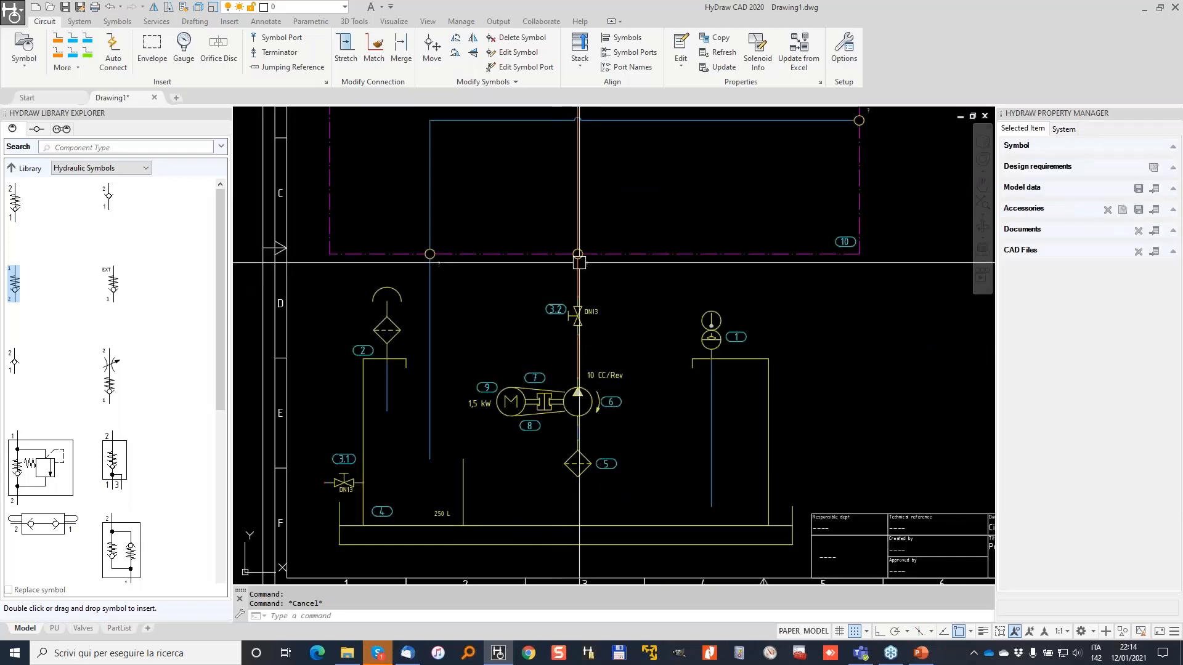
Try placing a check valve on the orange line, then undo it.
middle_click_drag(534, 229, 549, 302)
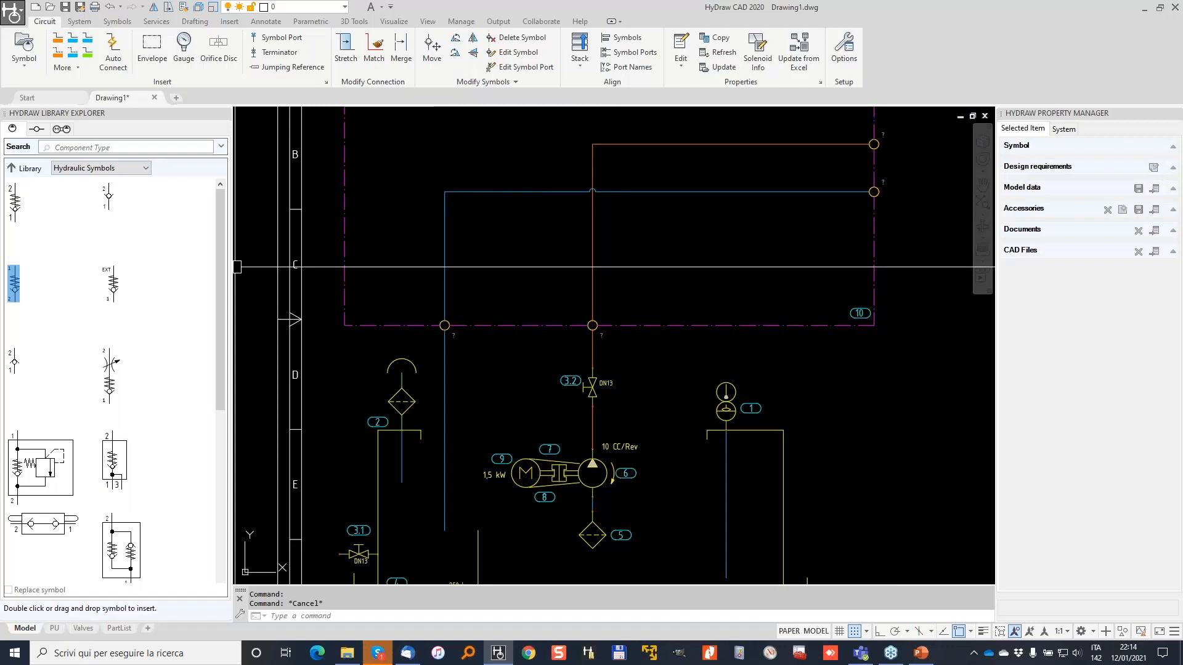
scroll(585, 262, "up", 4)
left_click(603, 290)
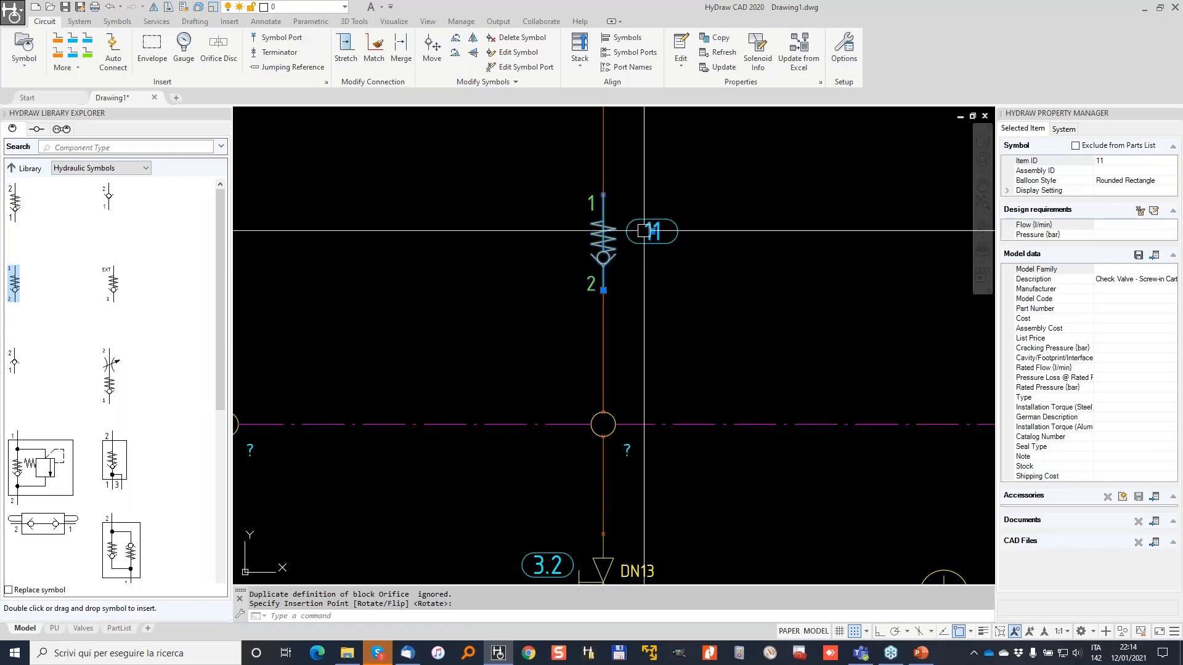
key("ctrl+z")
key("ctrl+z")
scroll(755, 244, "down", 4)
key("Escape")
key("Escape")
Insert check valve 11 onto the red line inside the manifold.
double_click(13, 202)
left_click(673, 272)
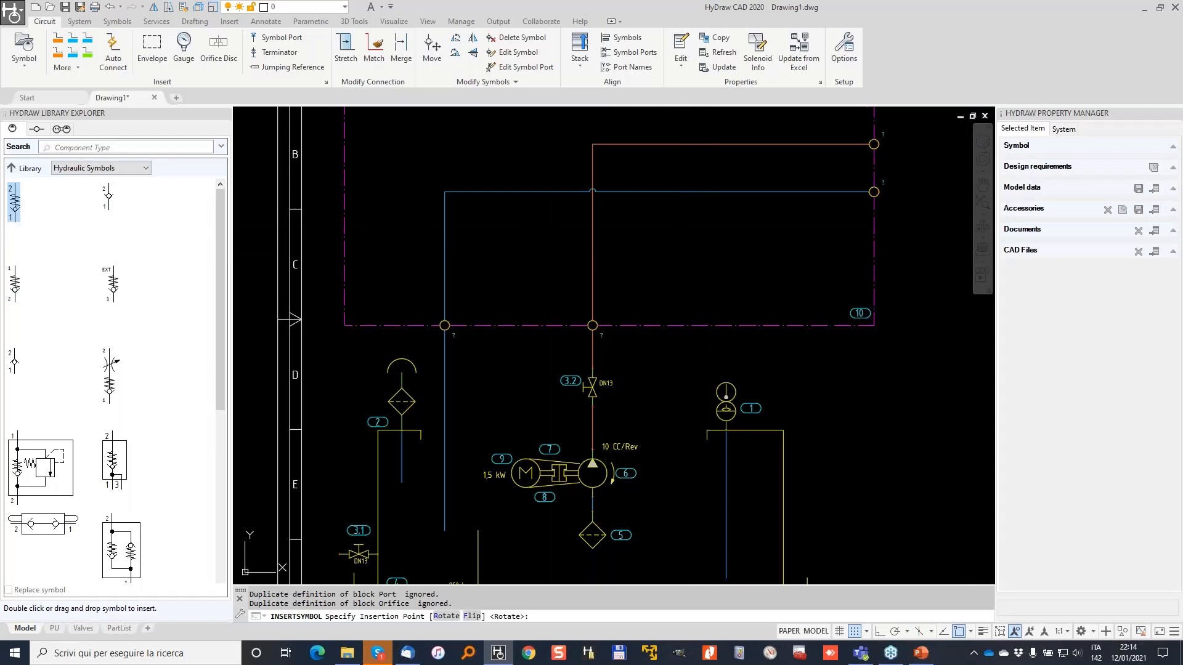
left_click(592, 270)
scroll(593, 262, "up", 3)
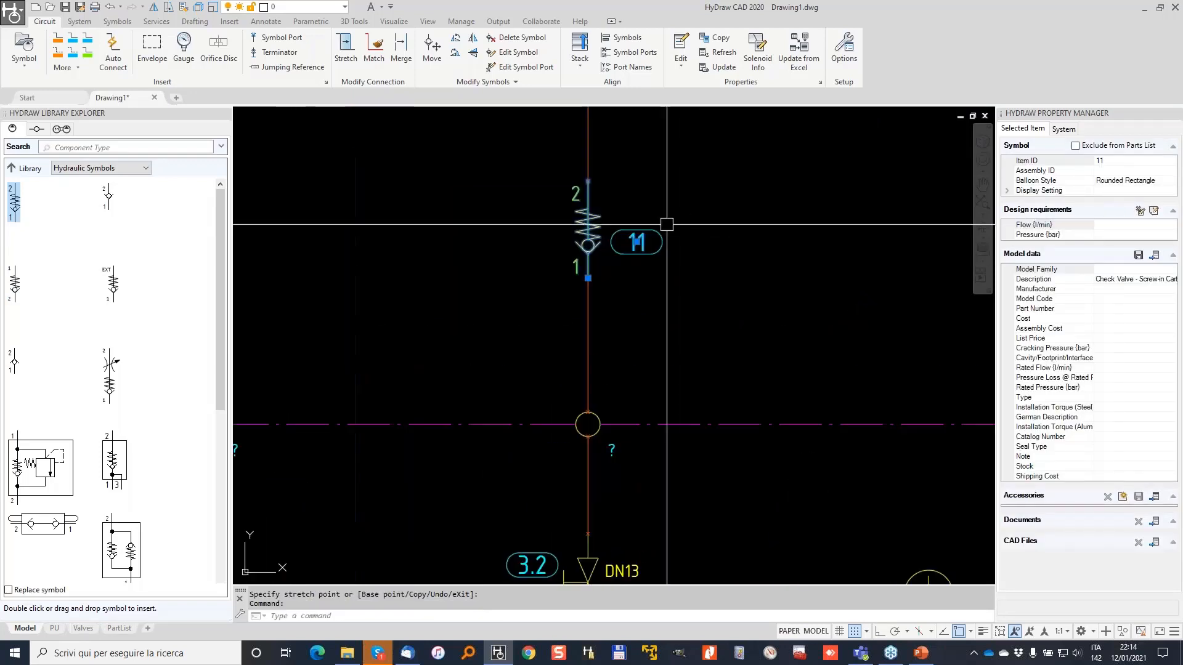
key("Escape")
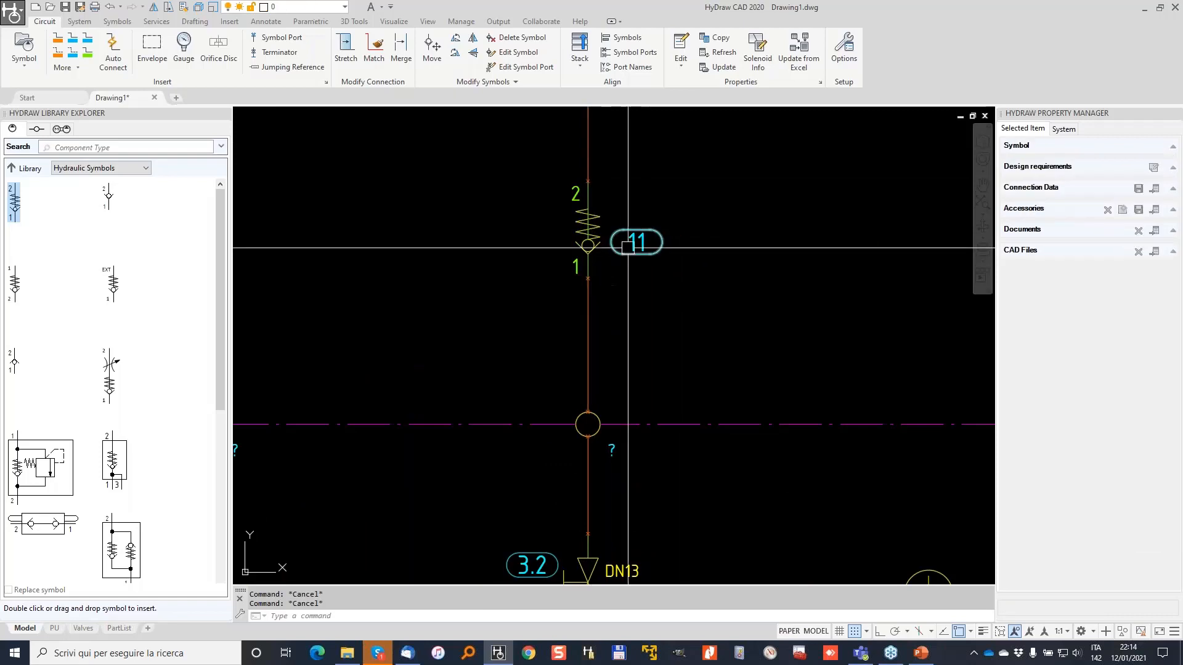
key("ctrl+z")
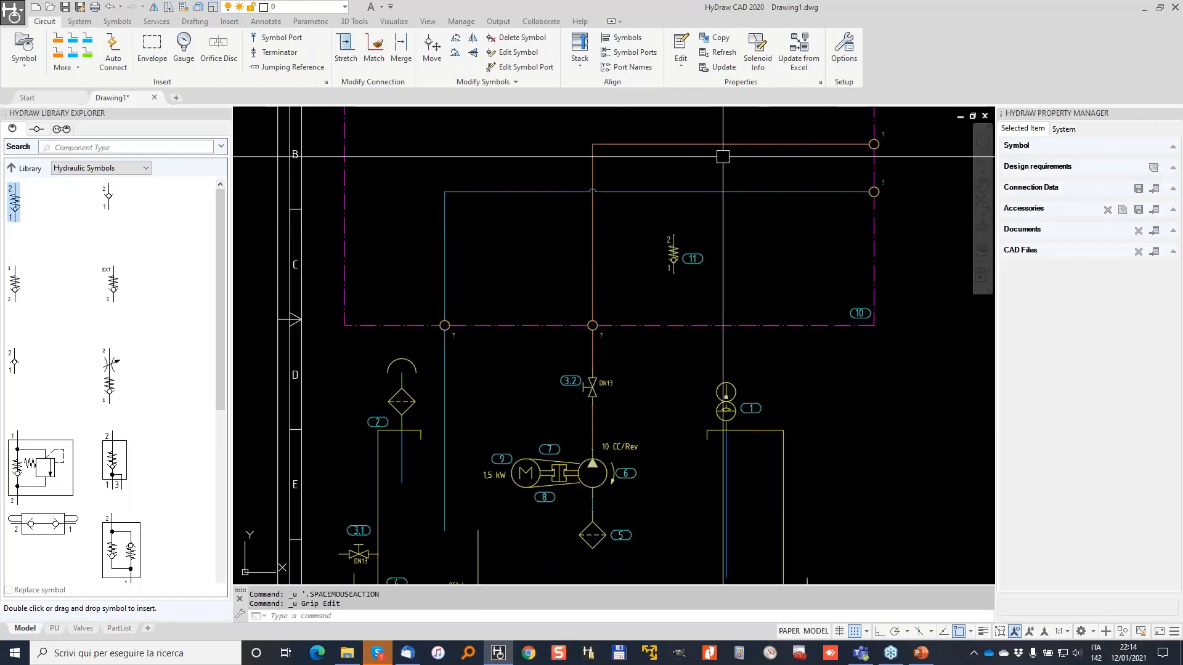
scroll(681, 250, "up", 3)
Rotate valve 11 horizontally, then cancel the stretch and undo the rotation.
left_click(603, 319)
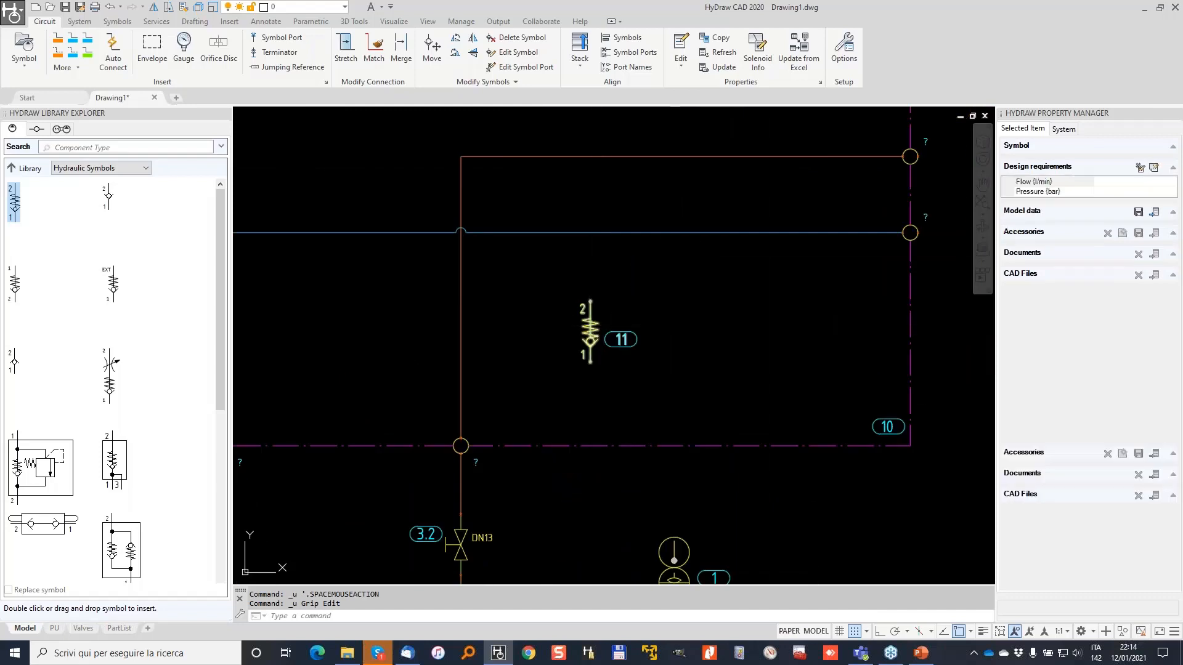
right_click(590, 319)
left_click(657, 478)
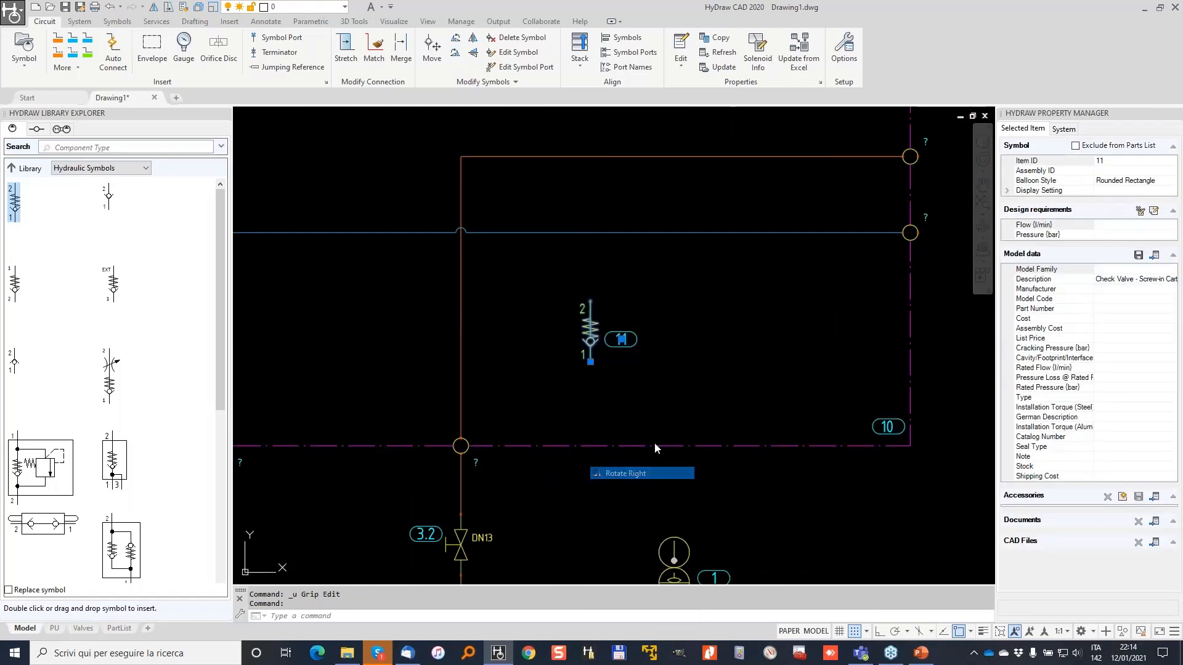
left_click(559, 331)
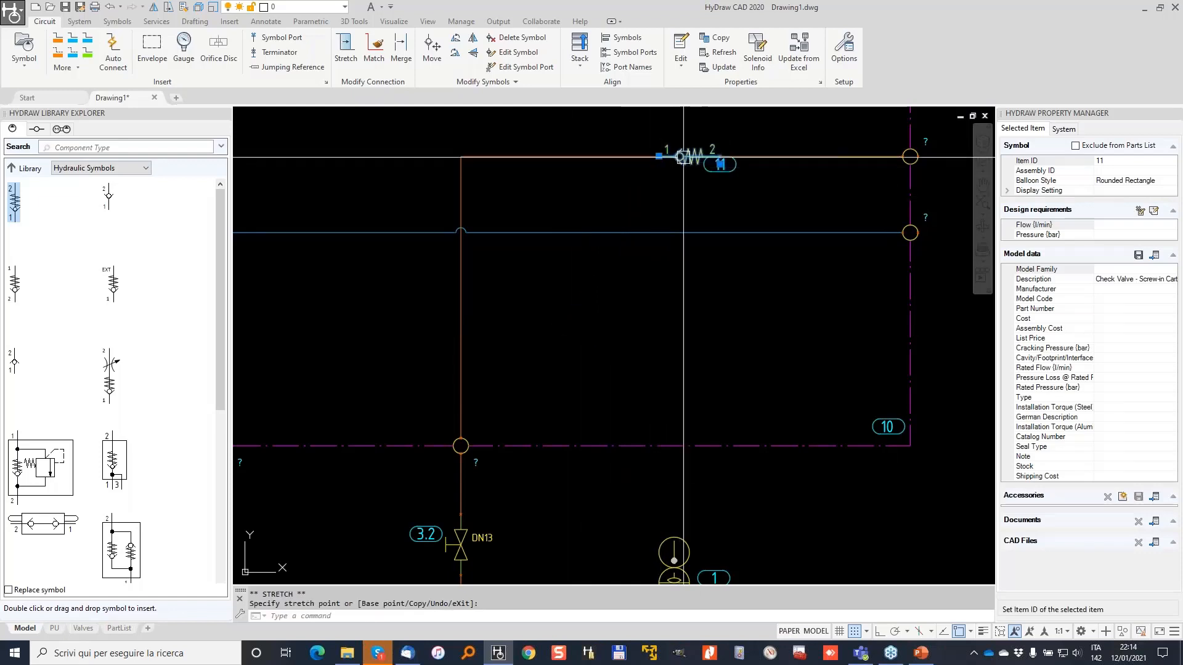
scroll(683, 157, "up", 5)
key("Escape")
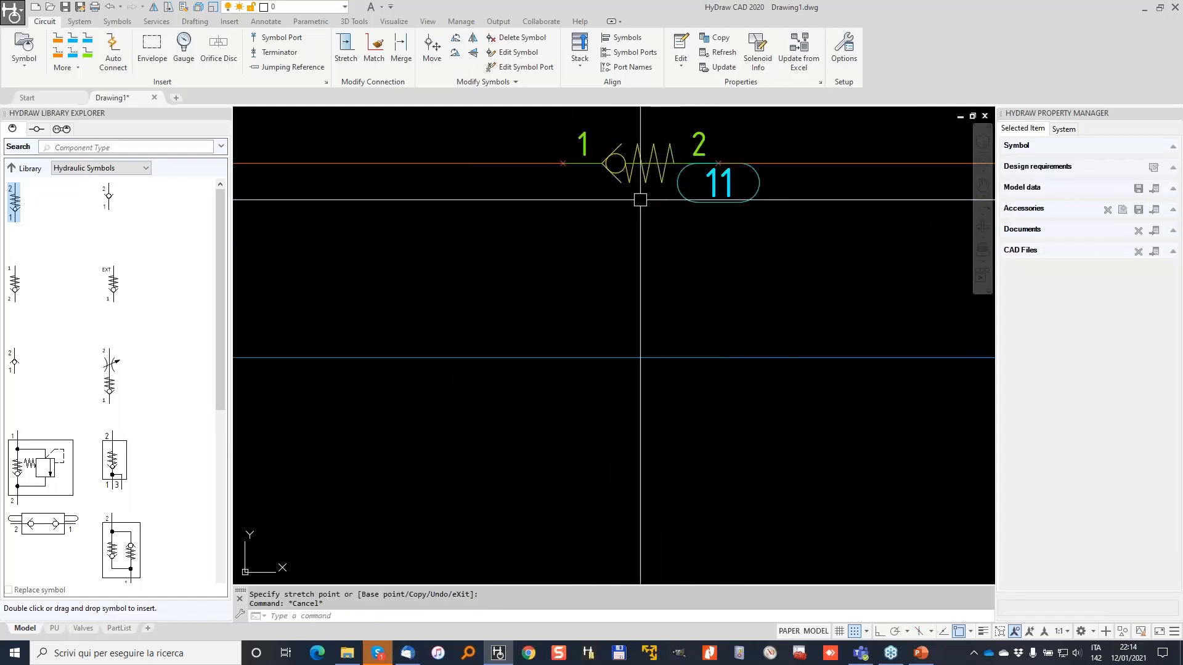
key("ctrl+z")
key("ctrl+z")
key("ctrl+z")
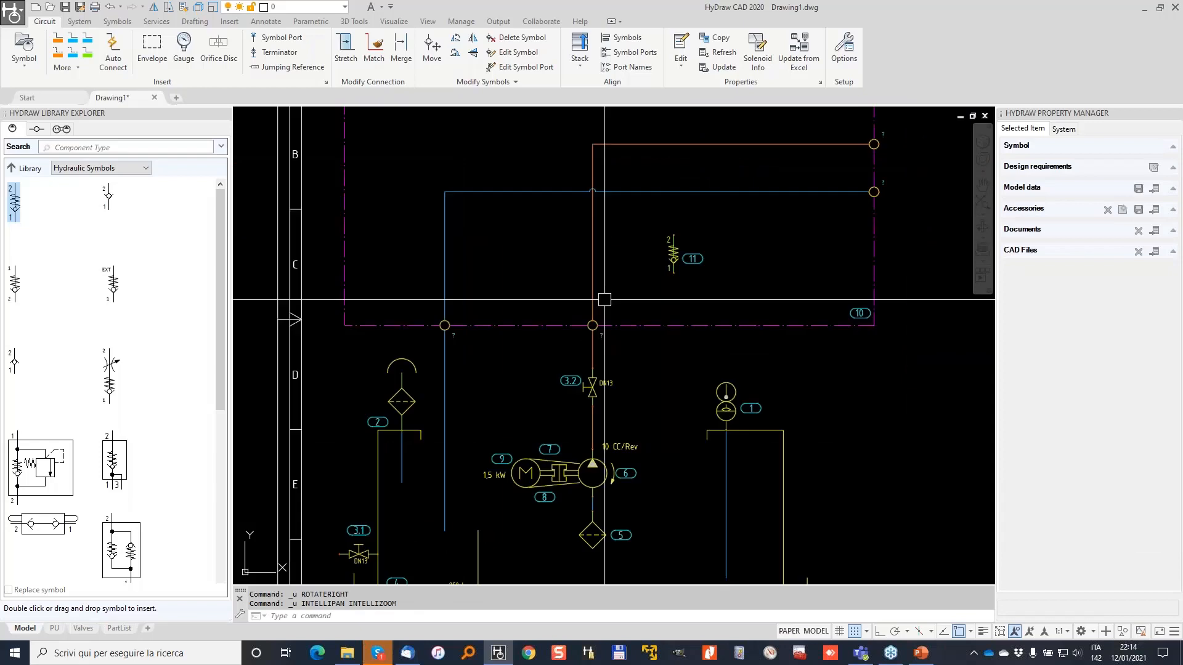
Crossing-select check valve 11 with its balloon and delete them.
left_click(750, 264)
left_click(671, 235)
key("Delete")
scroll(676, 235, "down", 2)
middle_click_drag(676, 234, 628, 322)
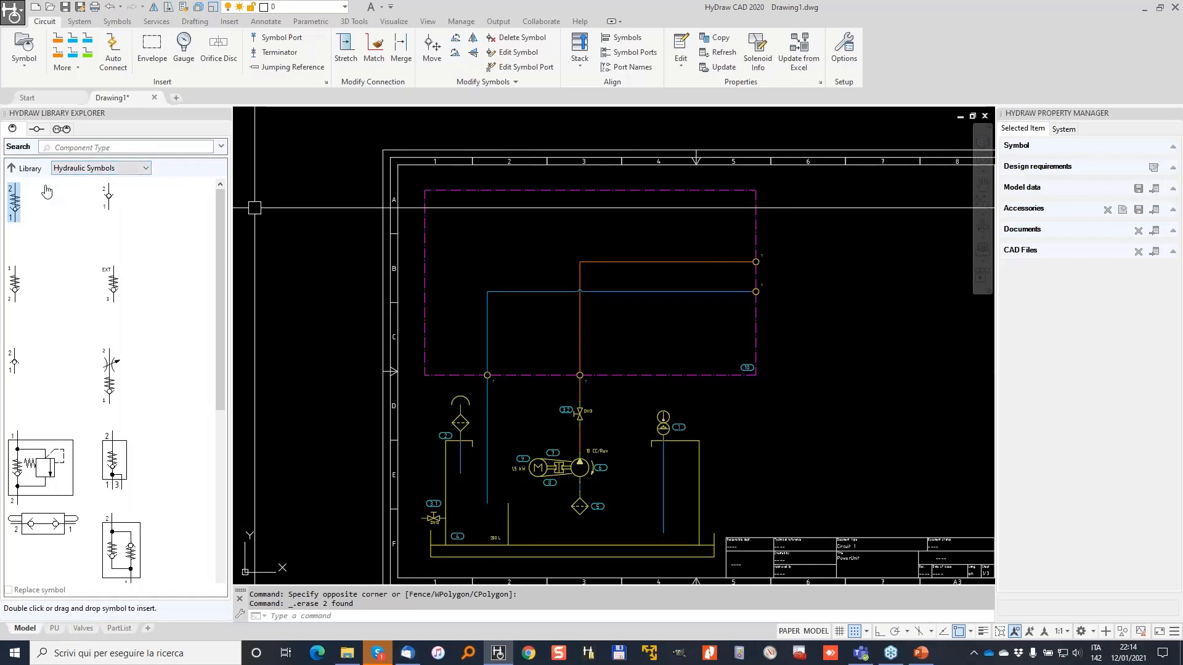
Expand Slip-In Cartridge Valve > Insert in the library tree and view the Direct Check symbols.
left_click(10, 168)
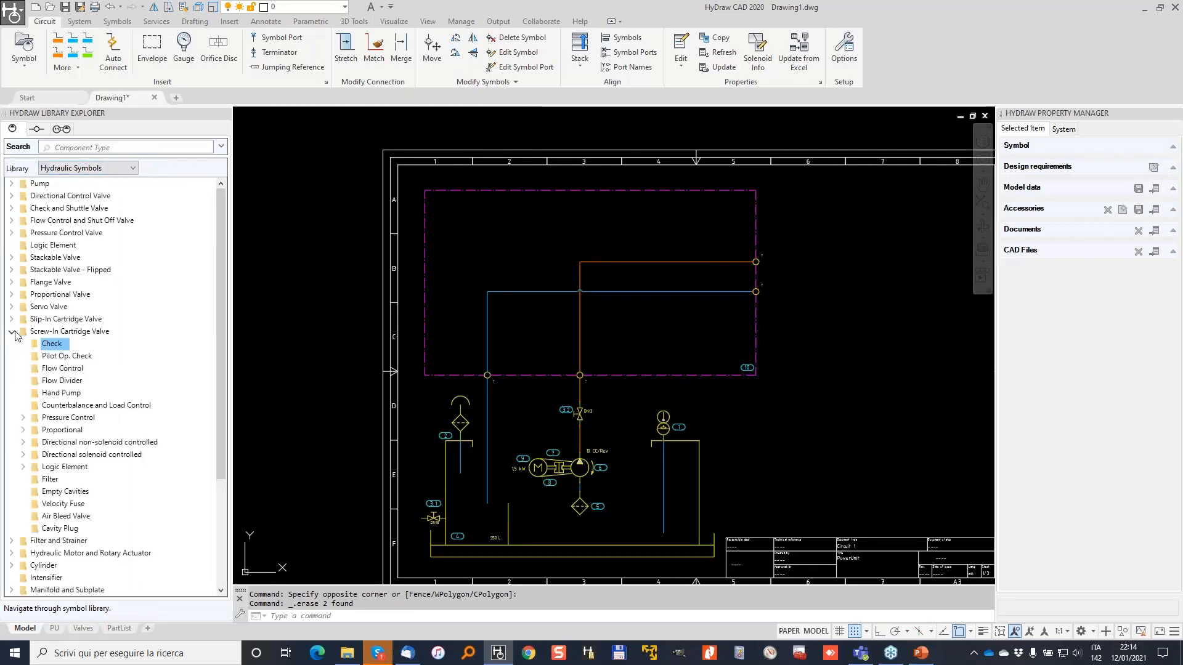
left_click(11, 332)
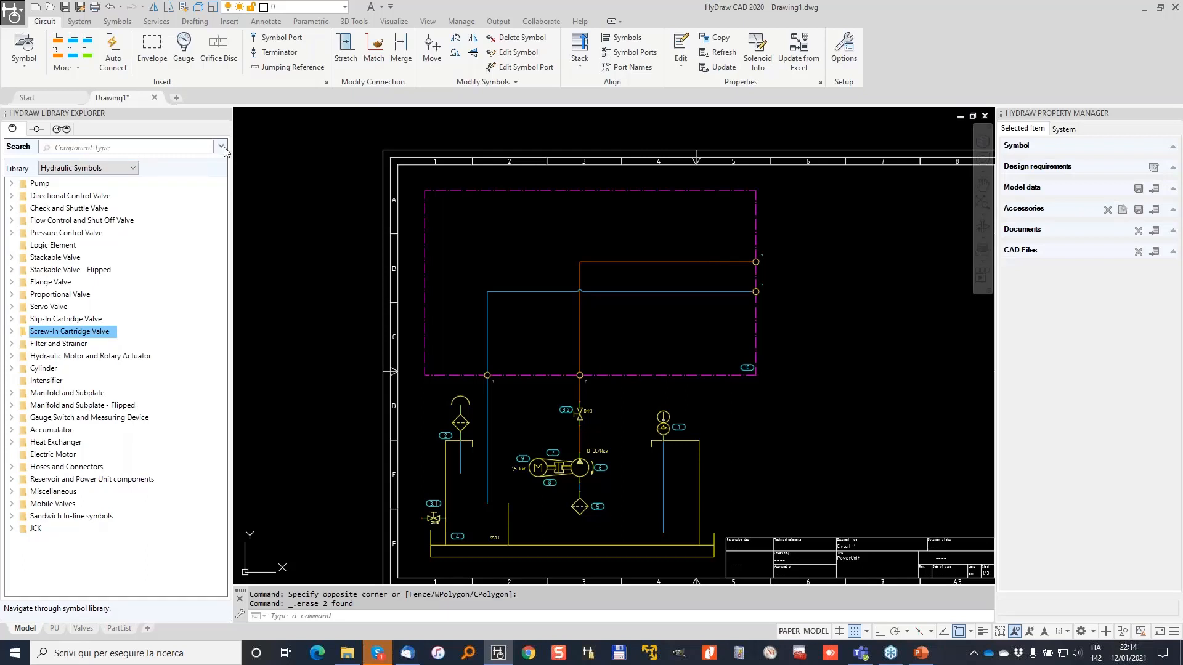
left_click(11, 319)
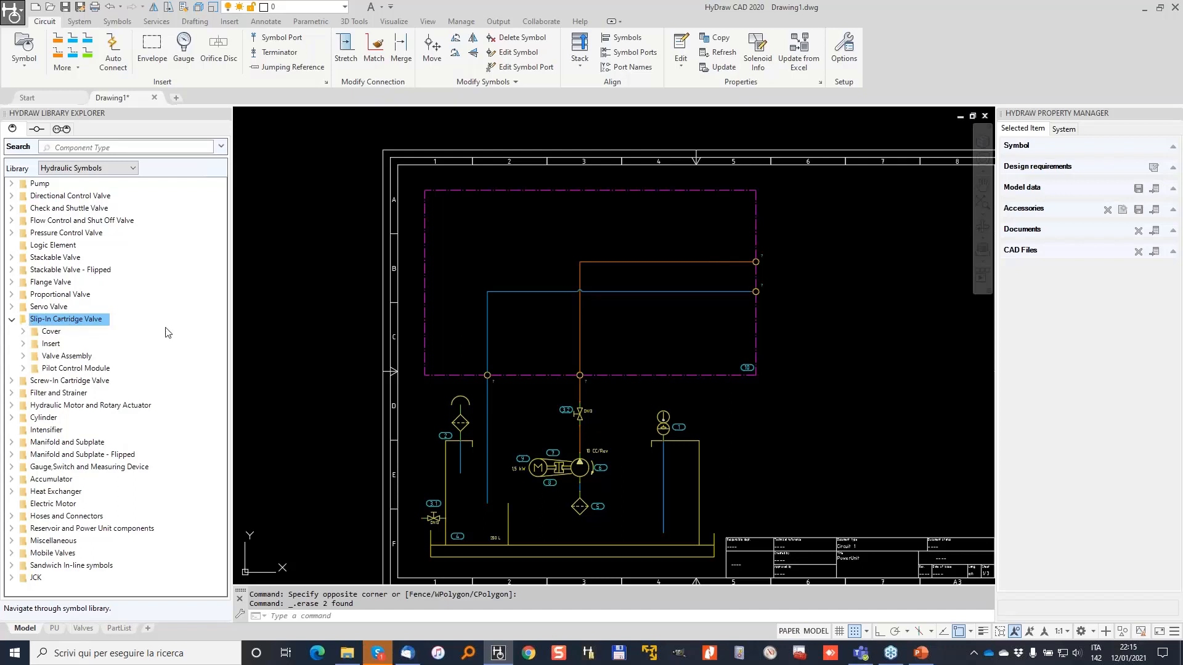
key("alt+Tab")
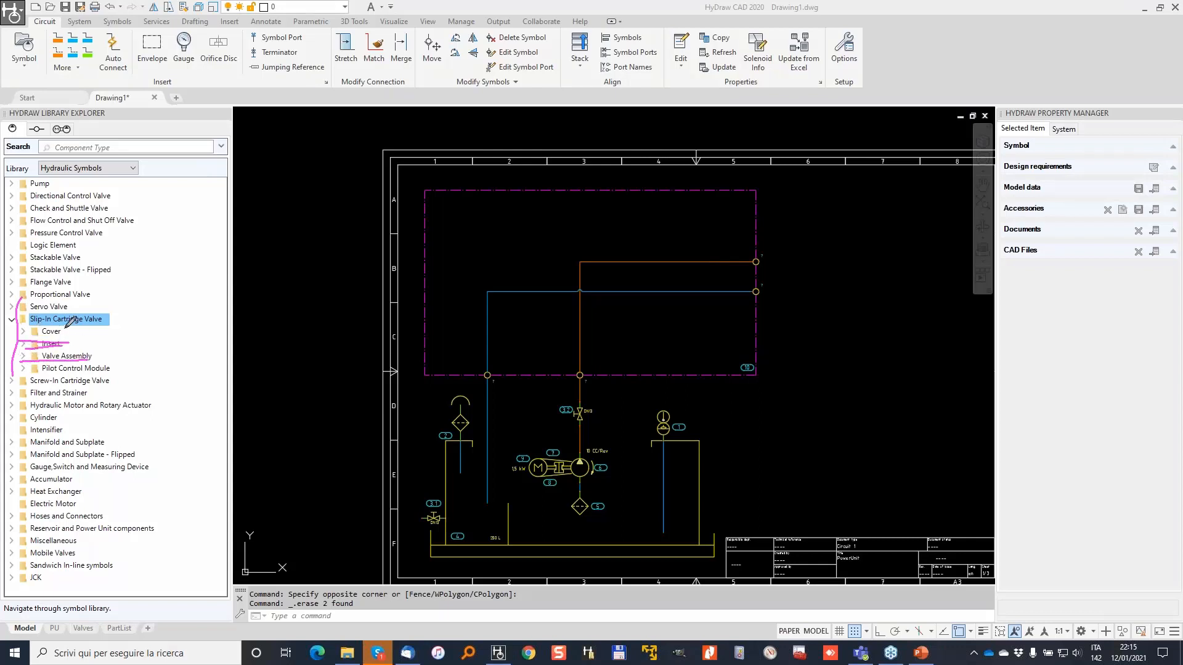
left_click(24, 345)
left_click(28, 349)
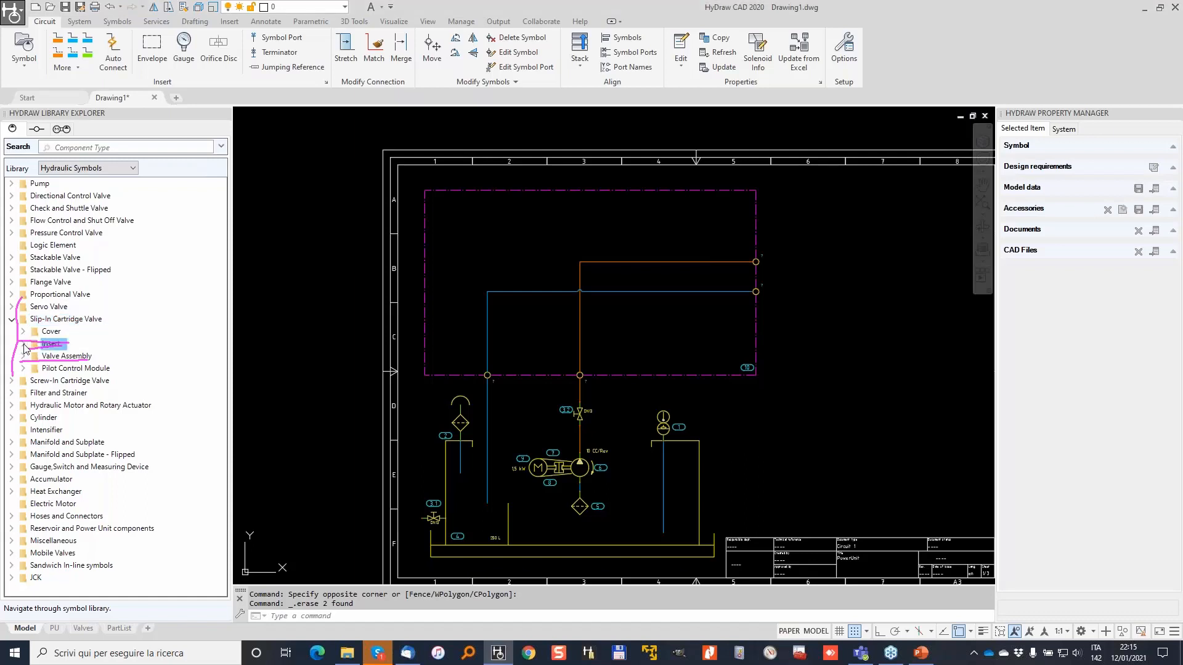
double_click(74, 369)
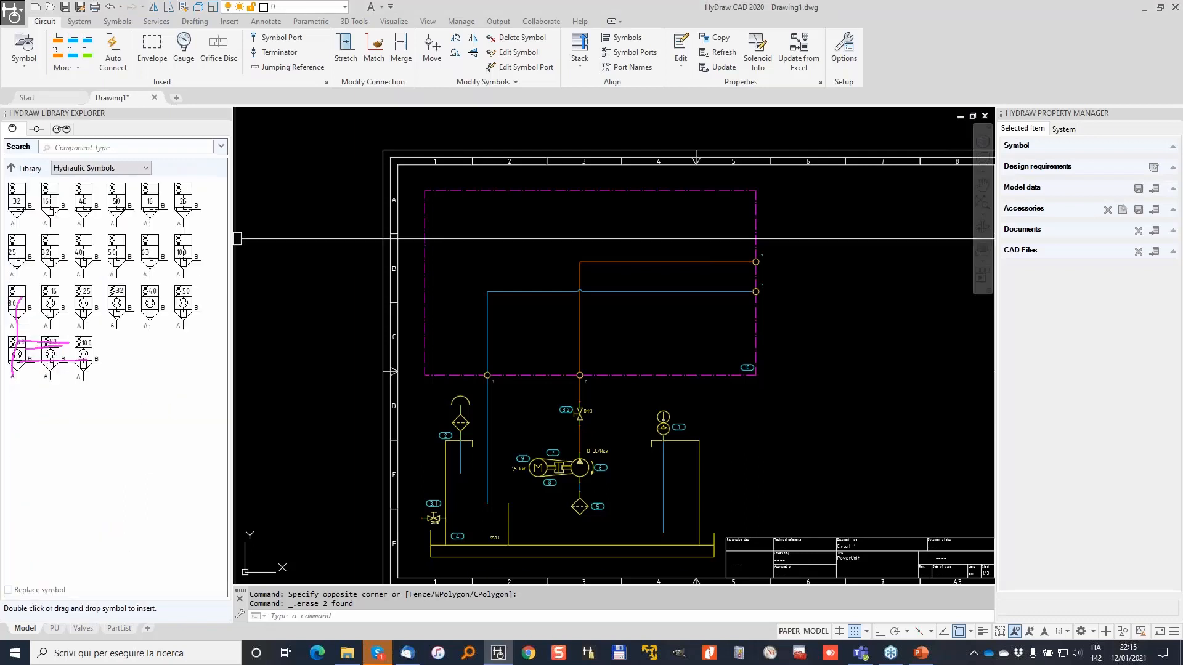
left_click(11, 168)
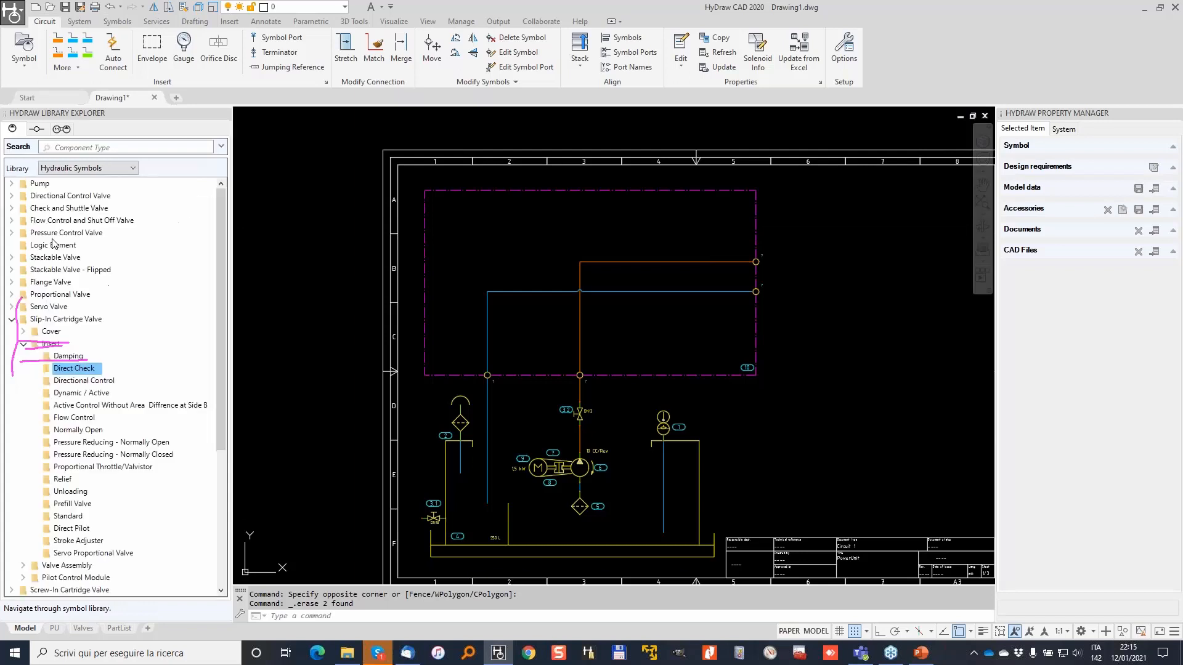
Expand the Cover folder and show the Directional Control cover symbols.
scroll(65, 377, "down", 1)
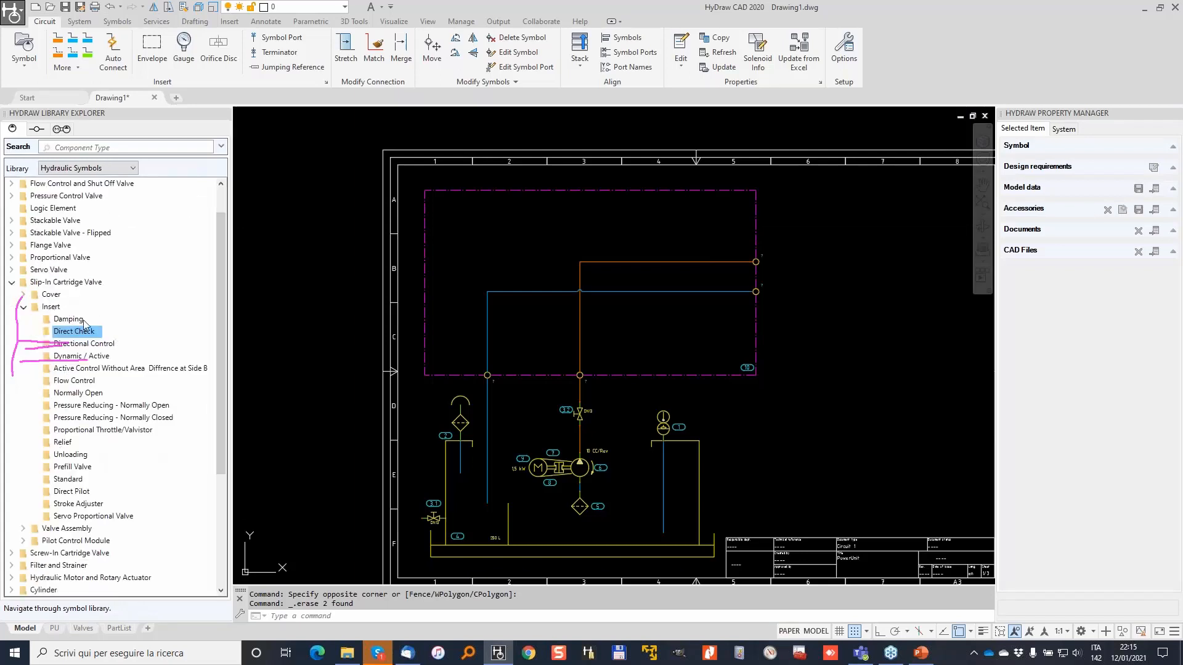
double_click(35, 295)
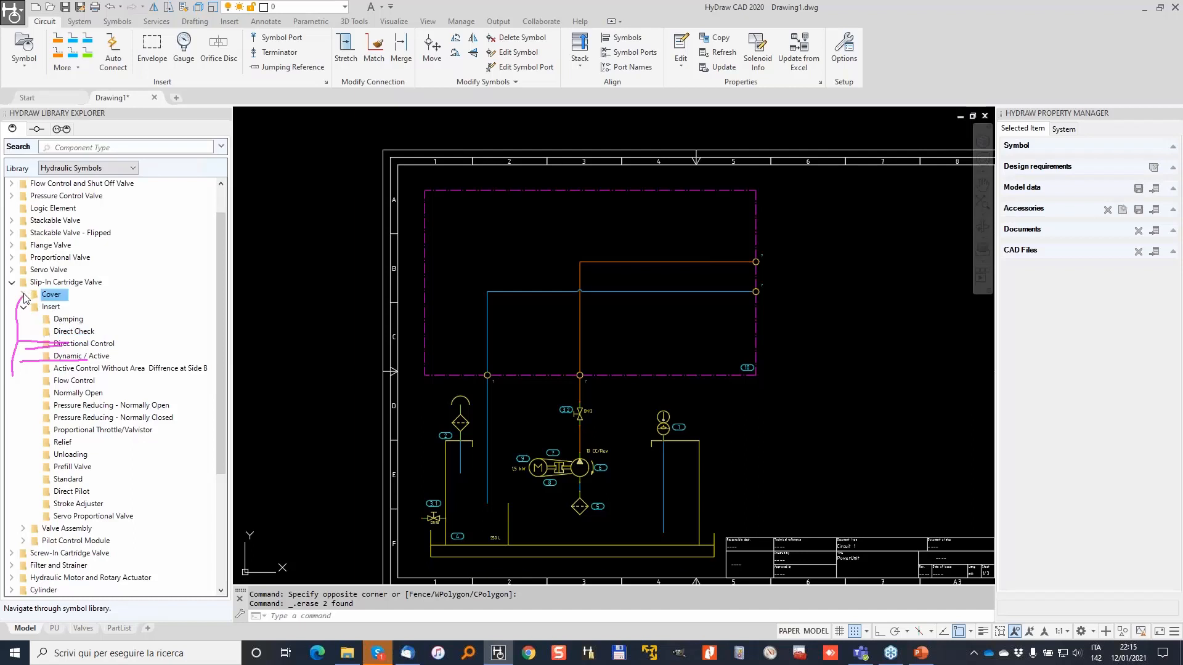
double_click(78, 319)
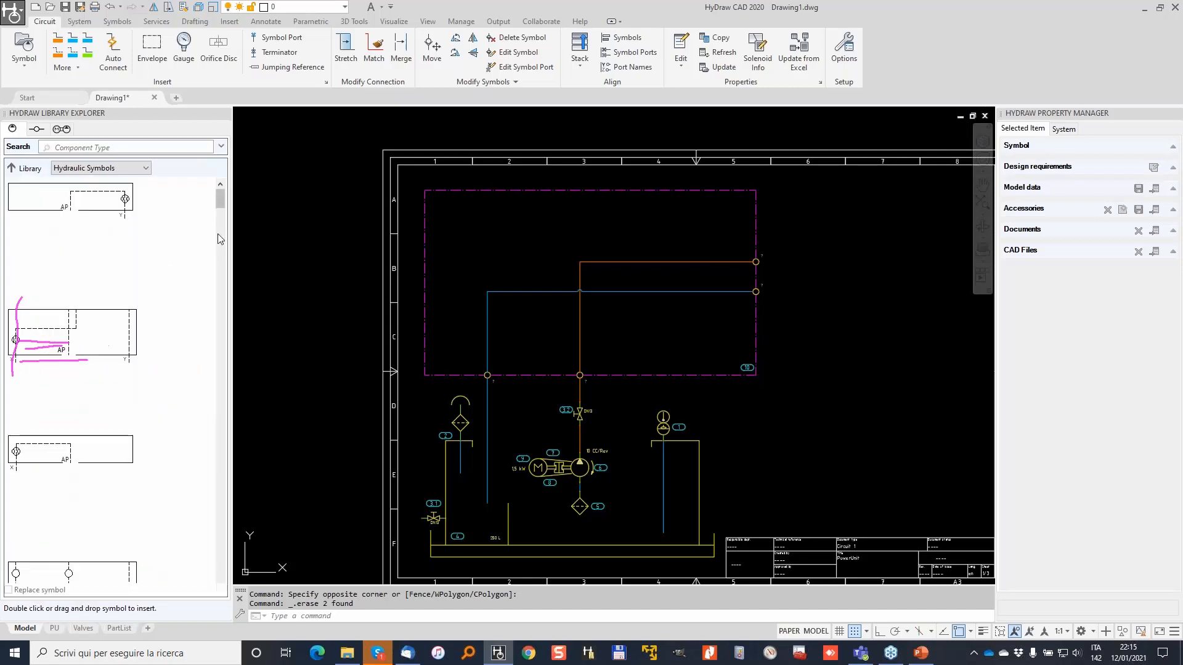
left_click_drag(222, 199, 209, 154)
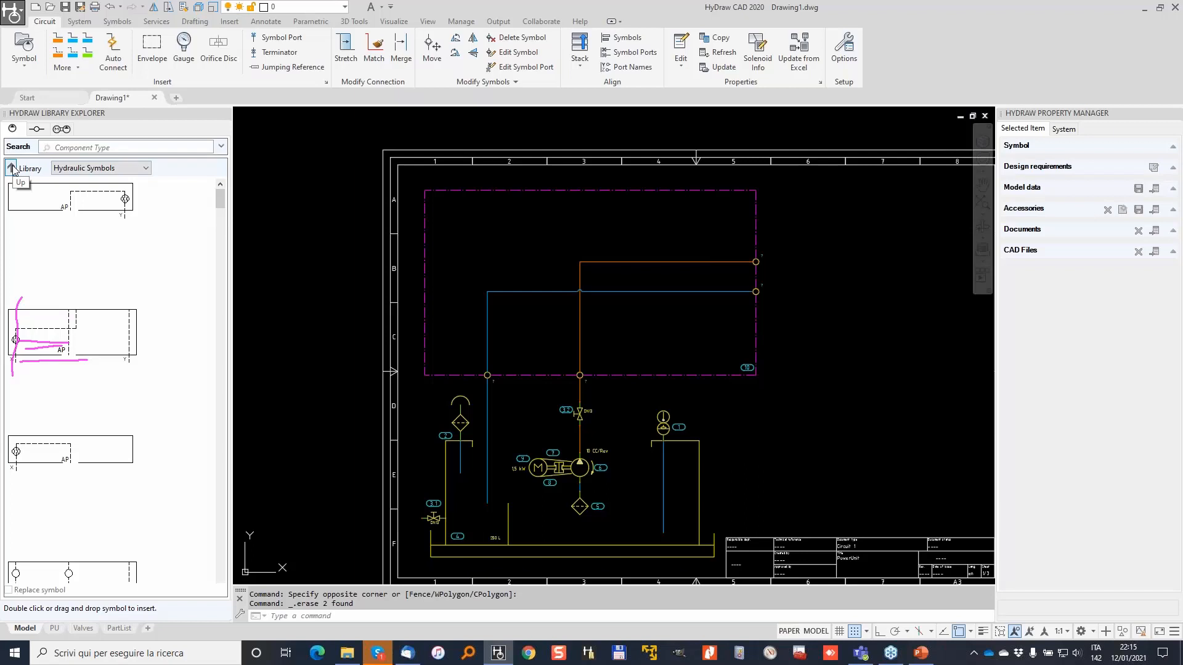
Check Duplomatic and Eaton in Data Access Settings and confirm with OK.
left_click(156, 21)
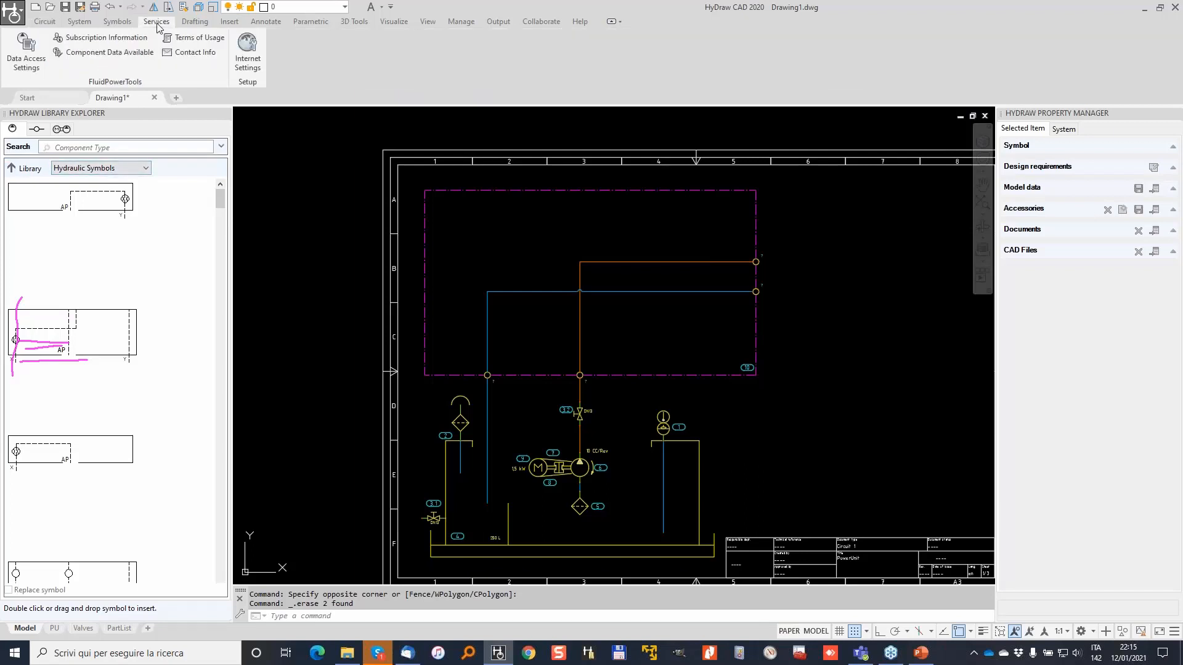
left_click(23, 62)
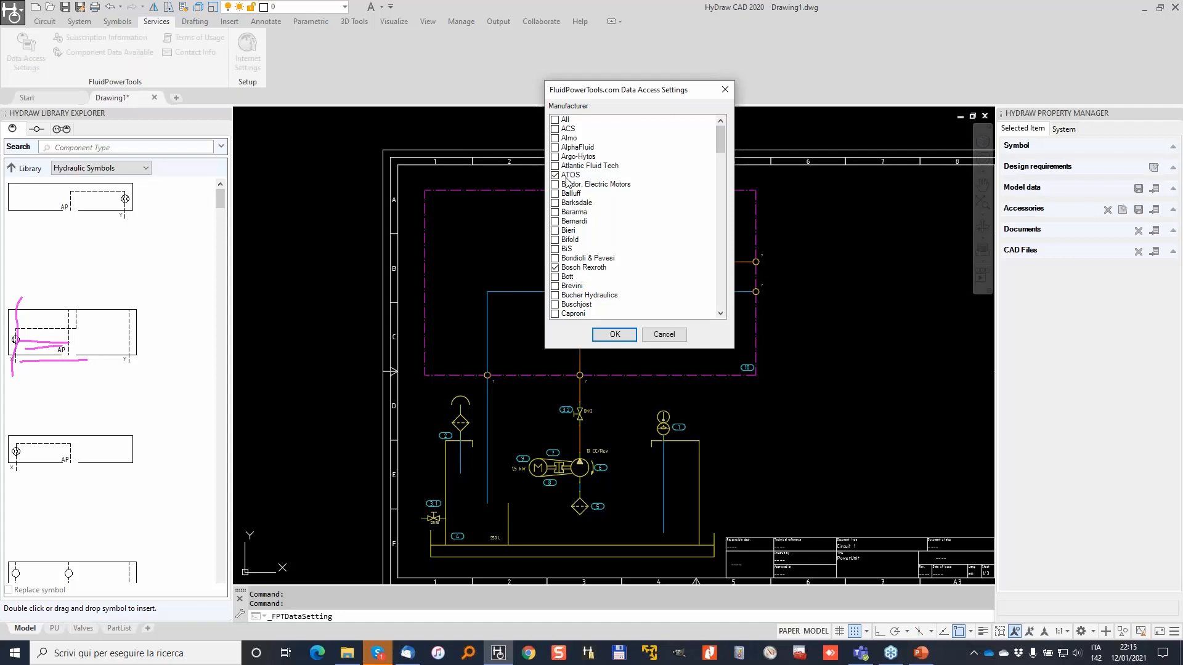
mouse_move(720, 143)
left_mouse_down()
mouse_move(723, 249)
mouse_move(721, 132)
left_mouse_up()
scroll(587, 253, "down", 5)
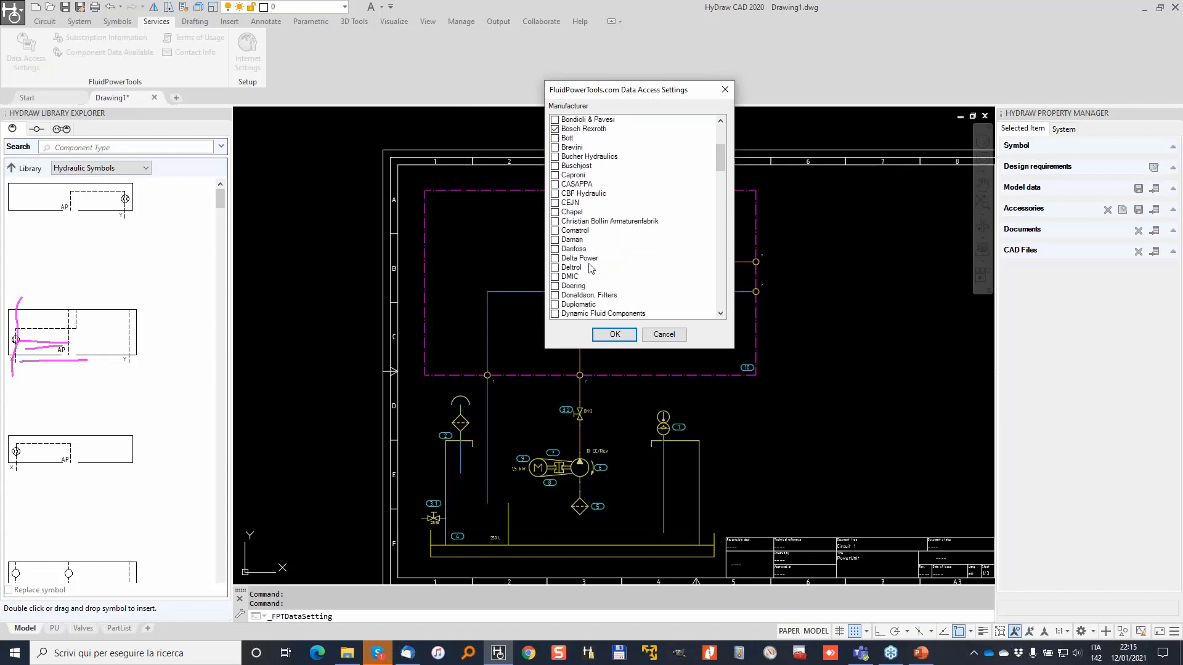
scroll(592, 268, "down", 1)
left_click(575, 275)
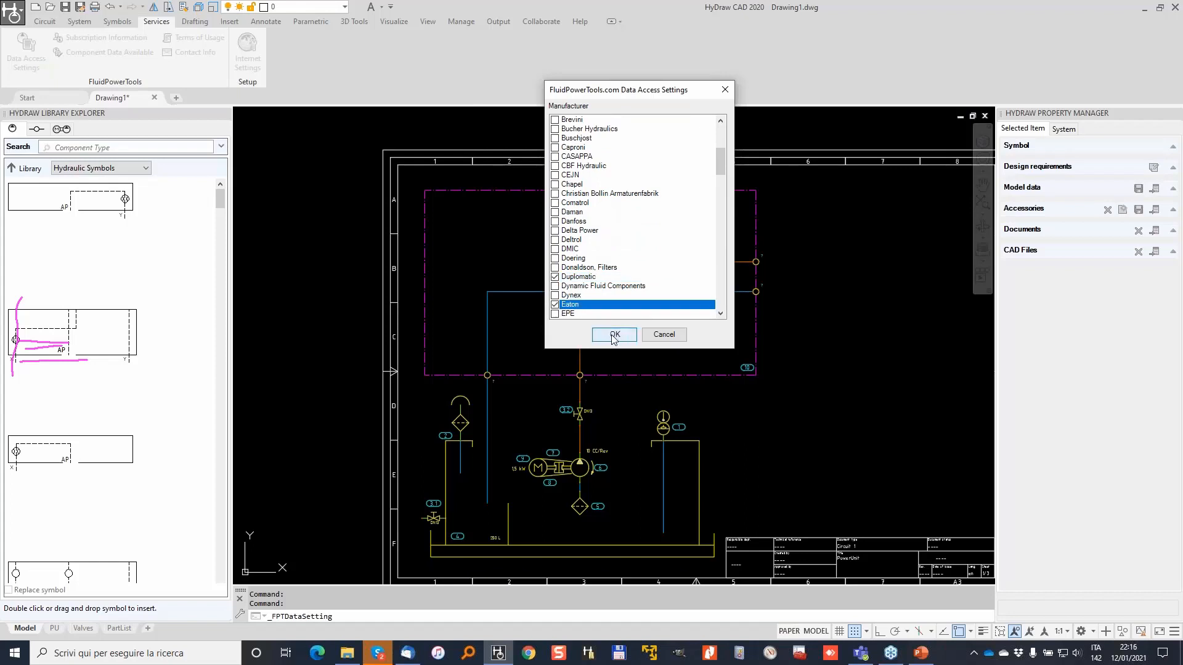
left_click(614, 335)
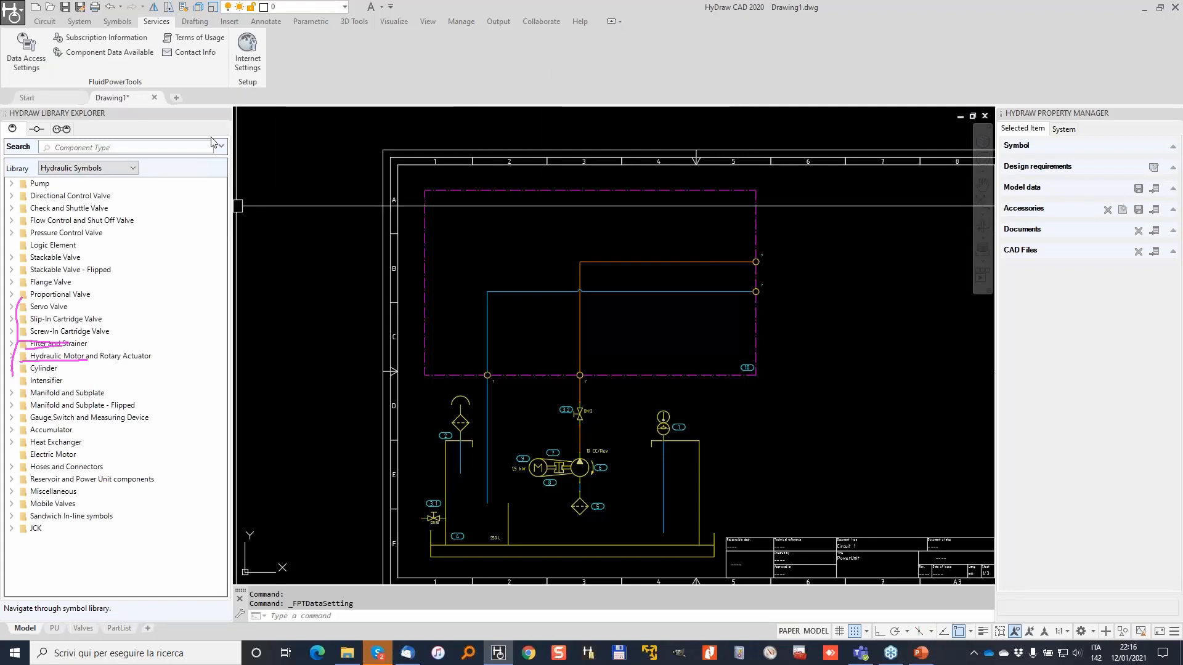
Reopen Data Access Settings and close it without changes.
left_click(26, 48)
mouse_move(721, 139)
left_mouse_down()
mouse_move(728, 179)
mouse_move(726, 159)
left_mouse_up()
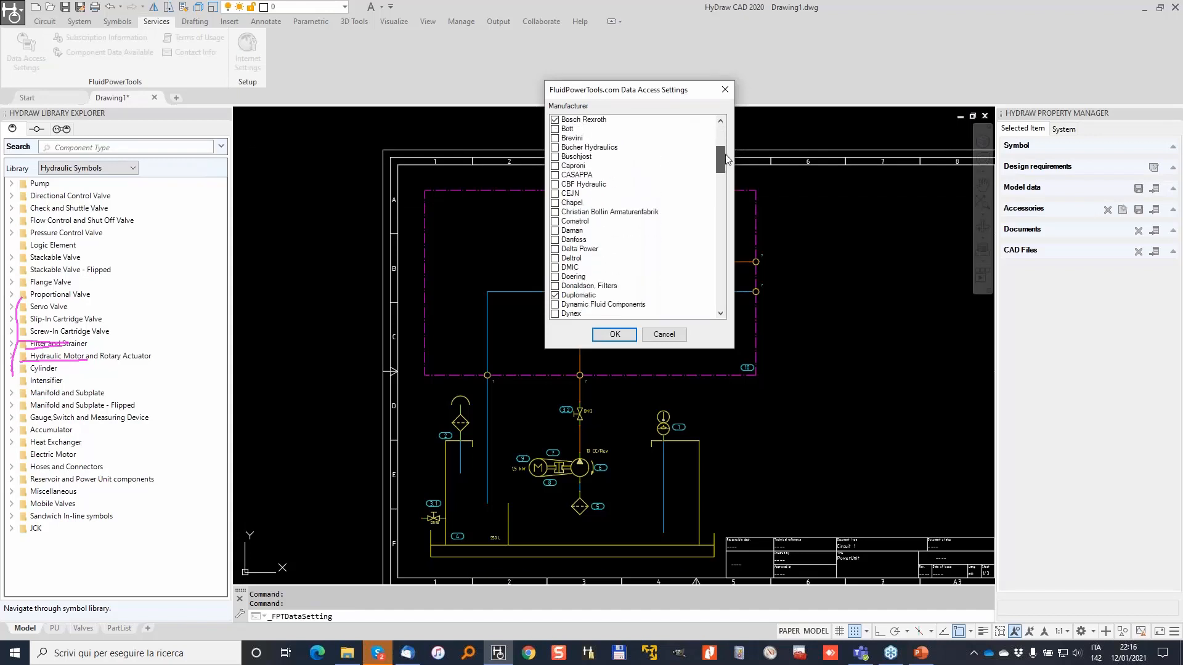
left_click(664, 334)
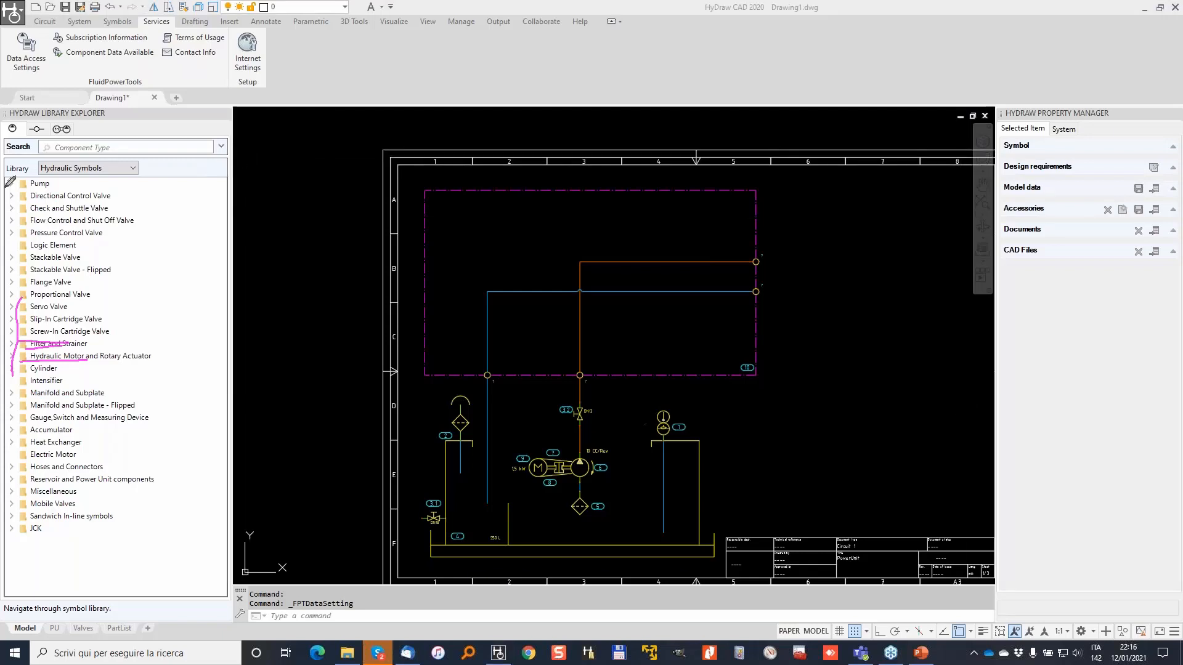
Set the search Component Group and Component Type to Slip-in Cartridge Insert.
left_click(217, 151)
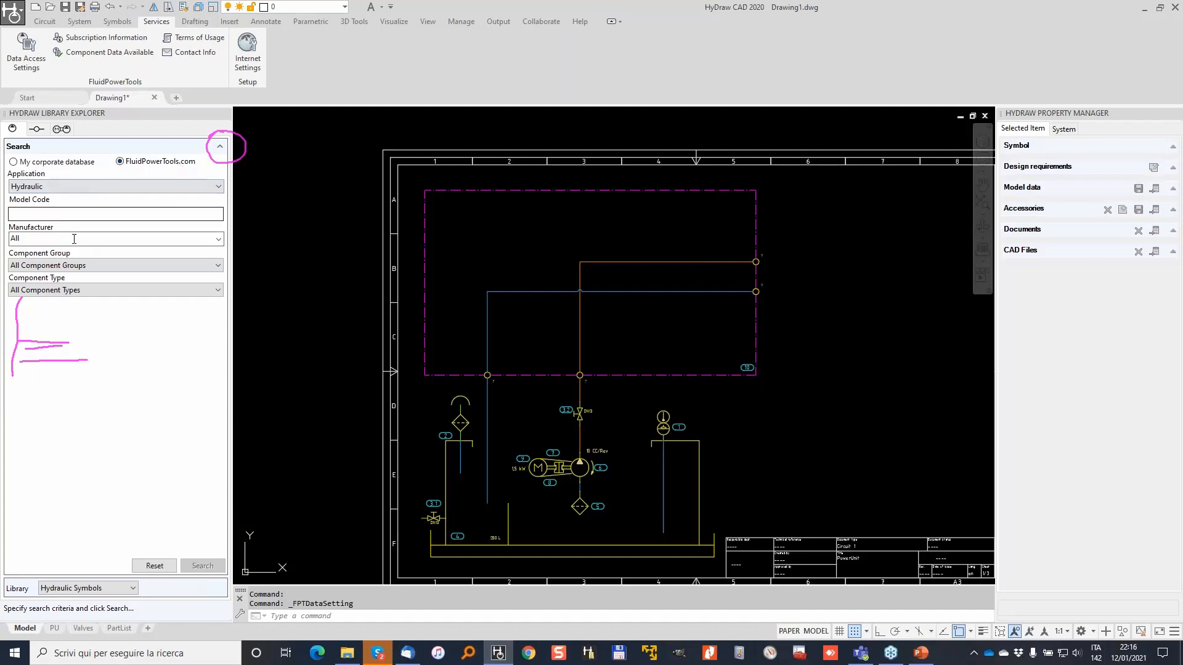
left_click(215, 265)
left_click_drag(220, 319, 221, 461)
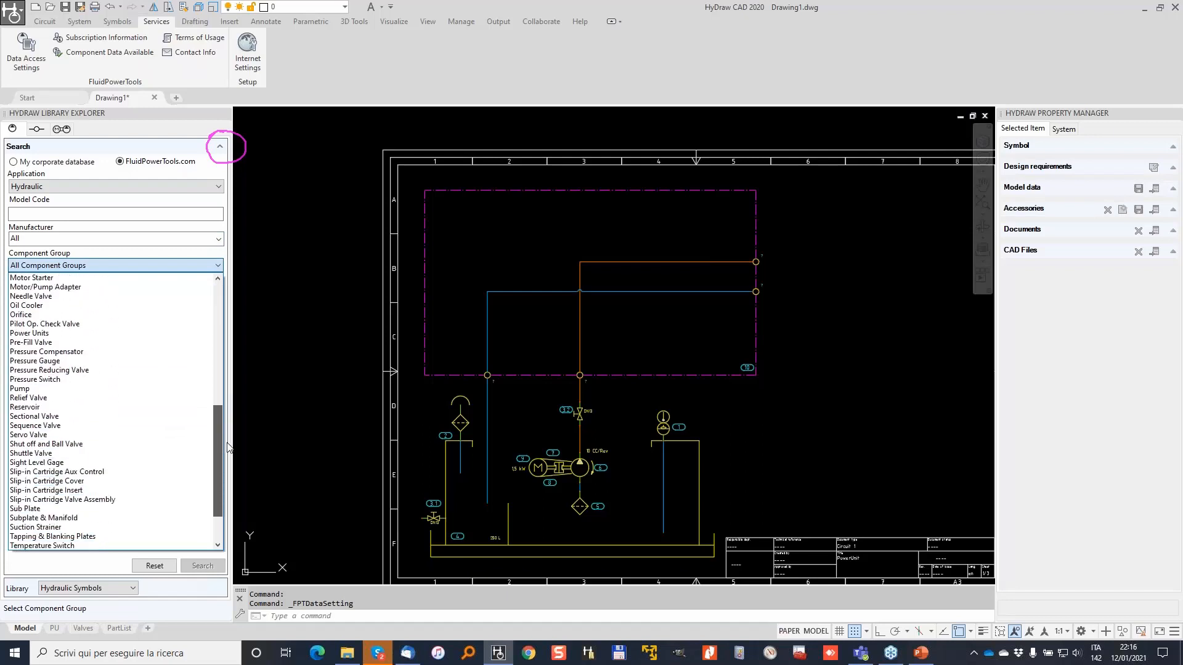
left_click(74, 444)
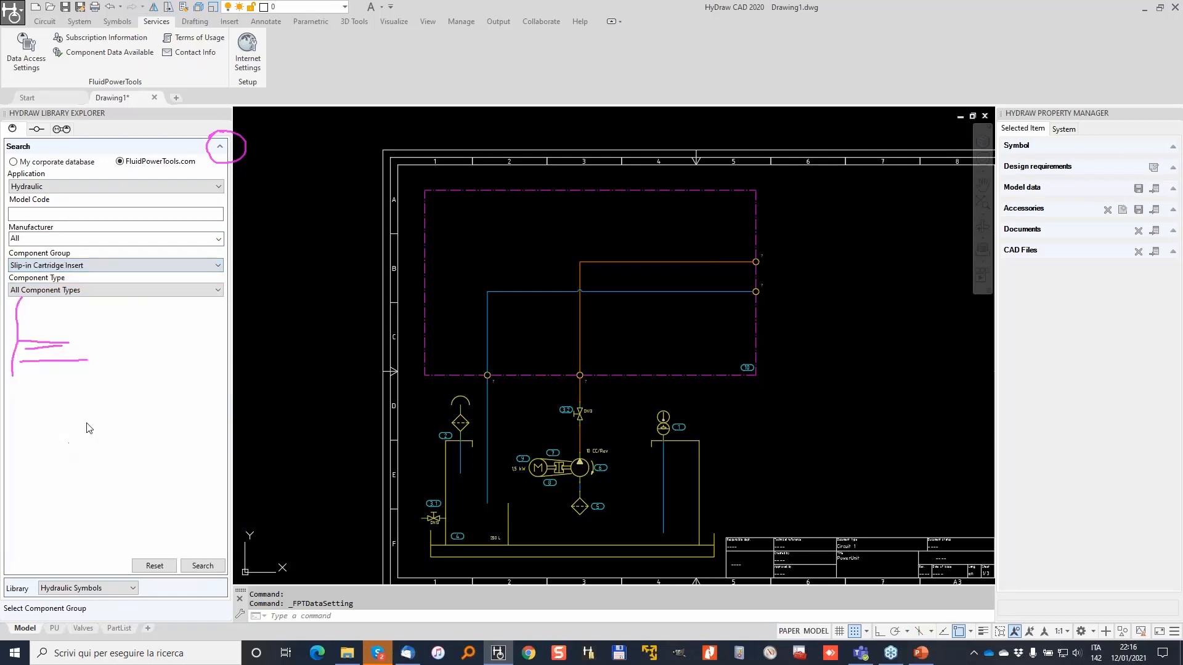
left_click(193, 293)
left_click(130, 312)
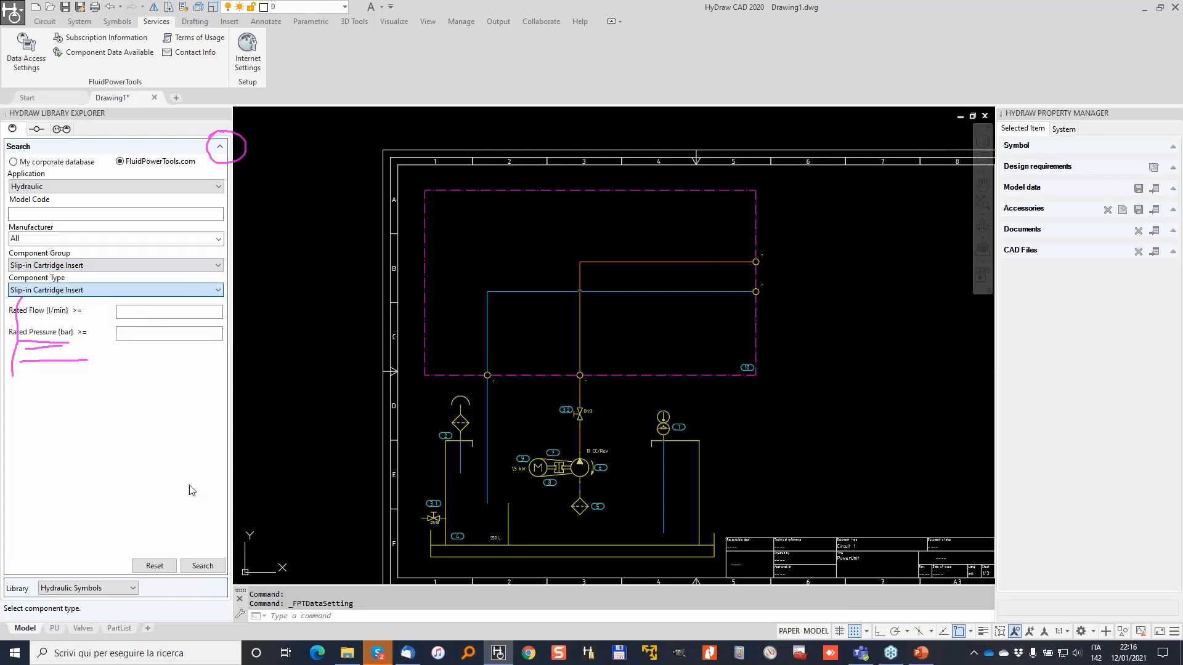
Run the search, dismiss the 219-results notice, and select the Bosch Rexroth LC row.
left_click(202, 566)
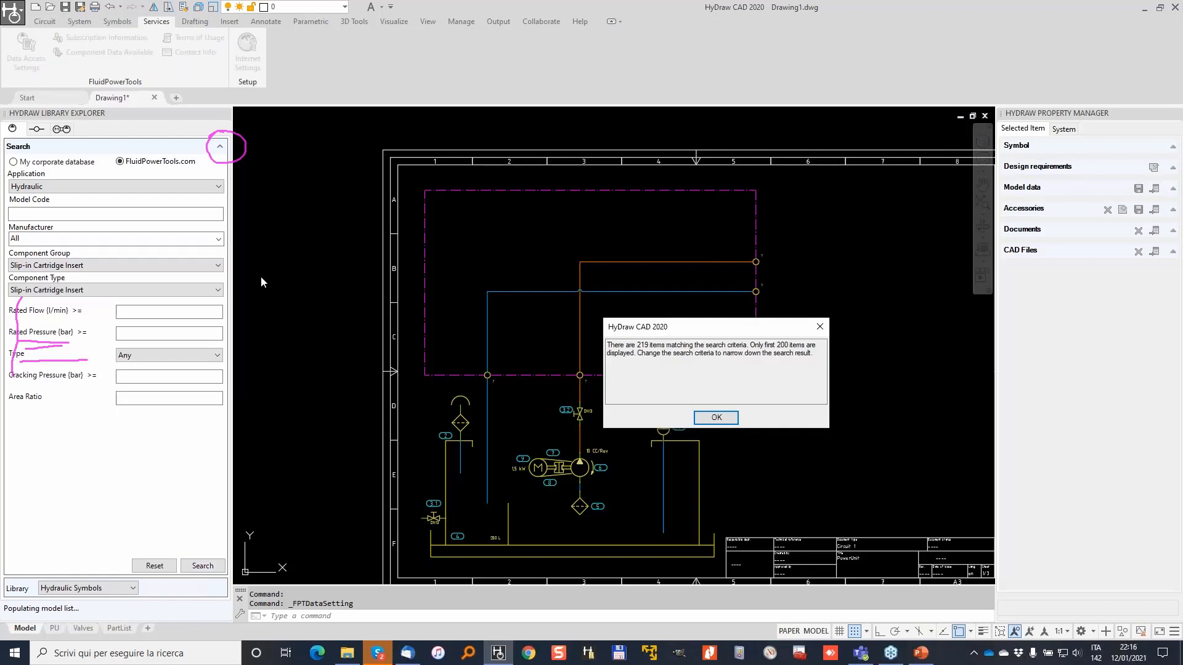
left_click(717, 418)
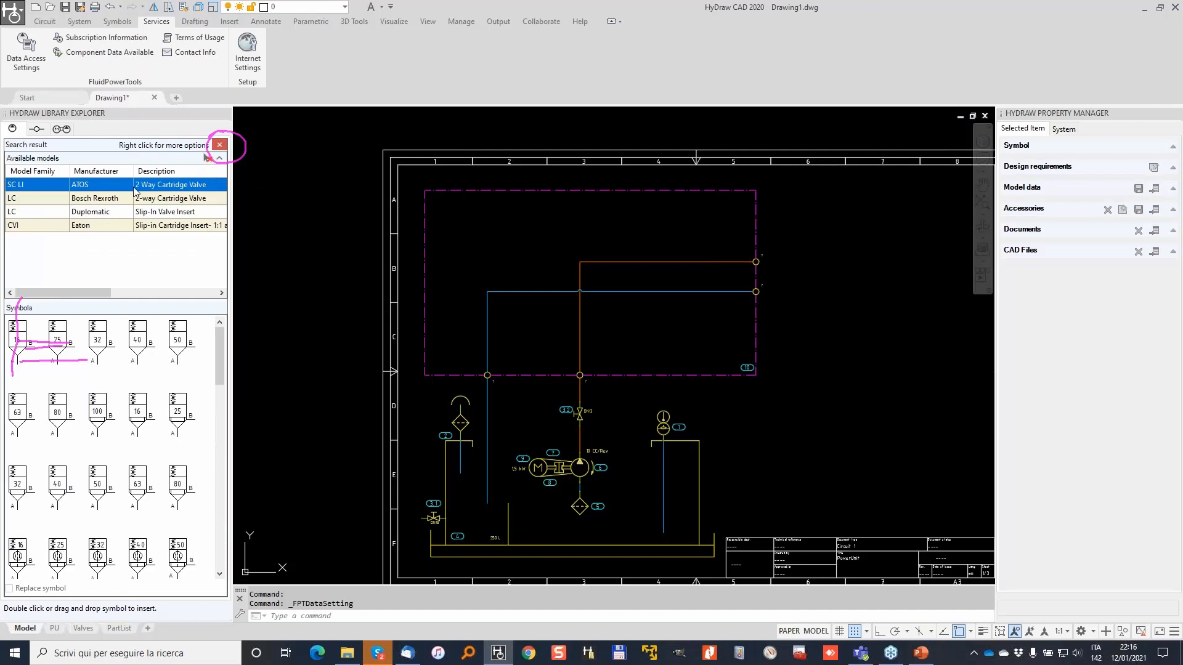
left_click(104, 200)
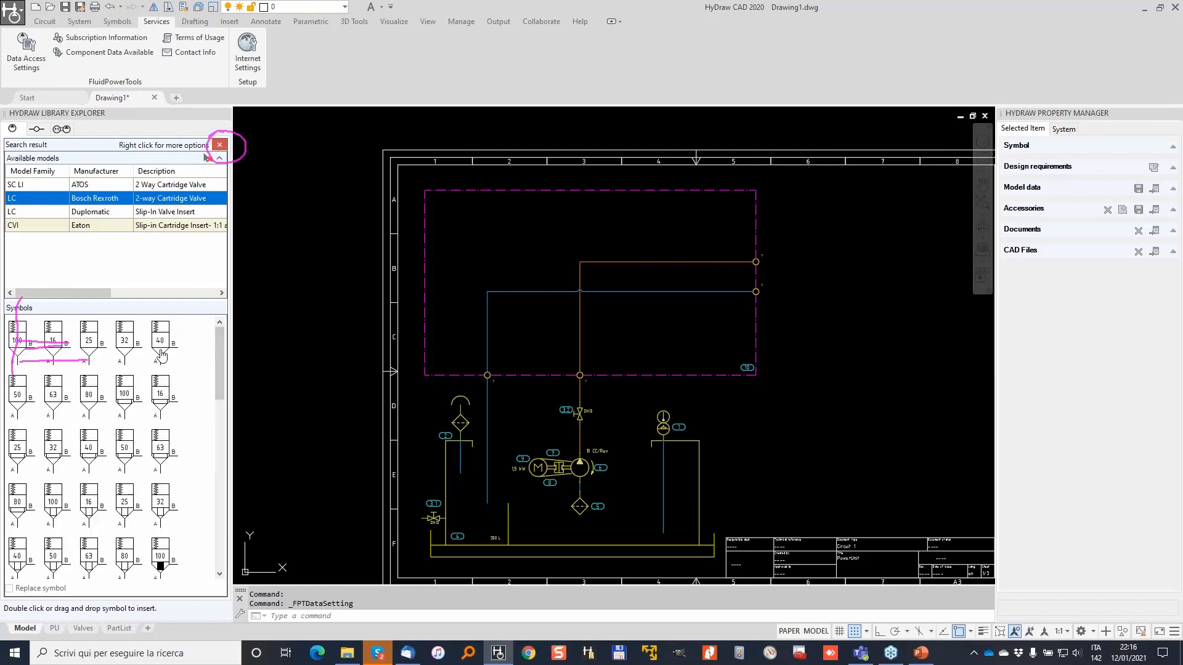
Pick the Bosch Rexroth LC size 16 insert symbol from the Library Explorer for placement.
left_click_drag(220, 339, 218, 356)
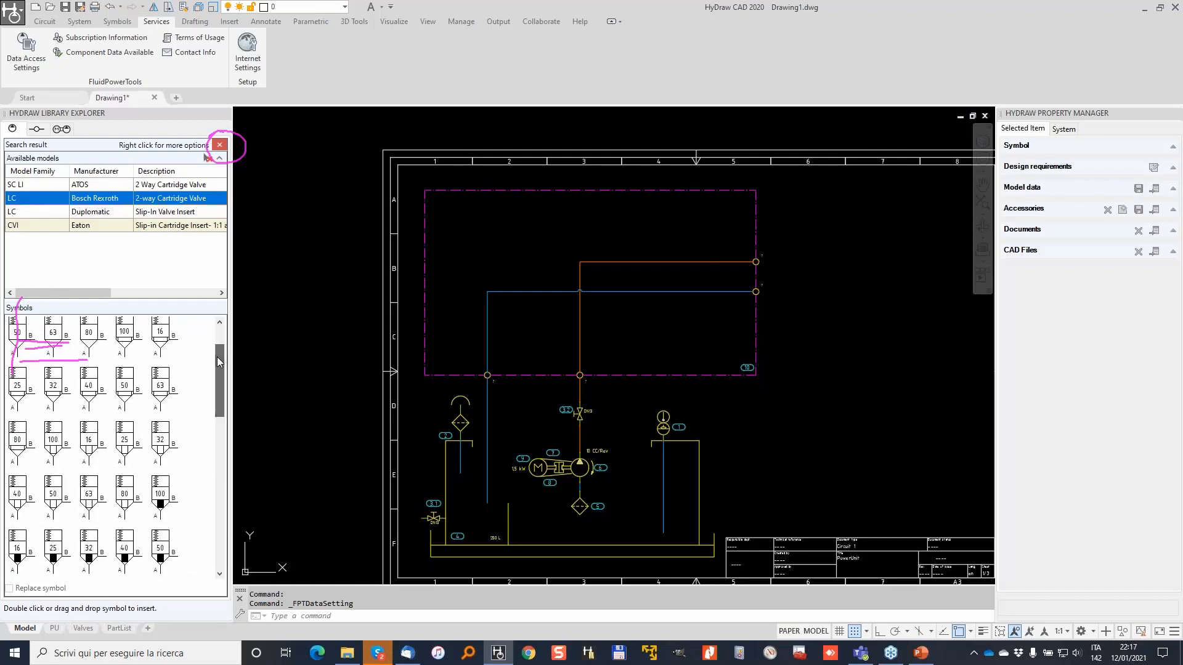
left_click(162, 342)
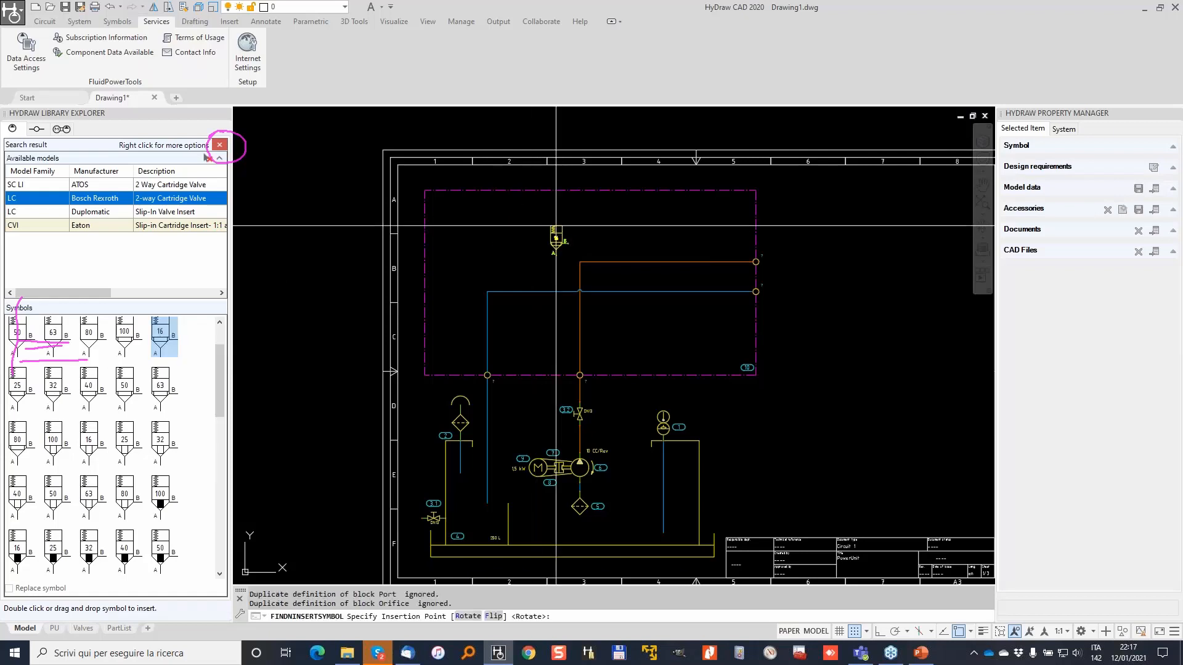
scroll(563, 281, "up", 4)
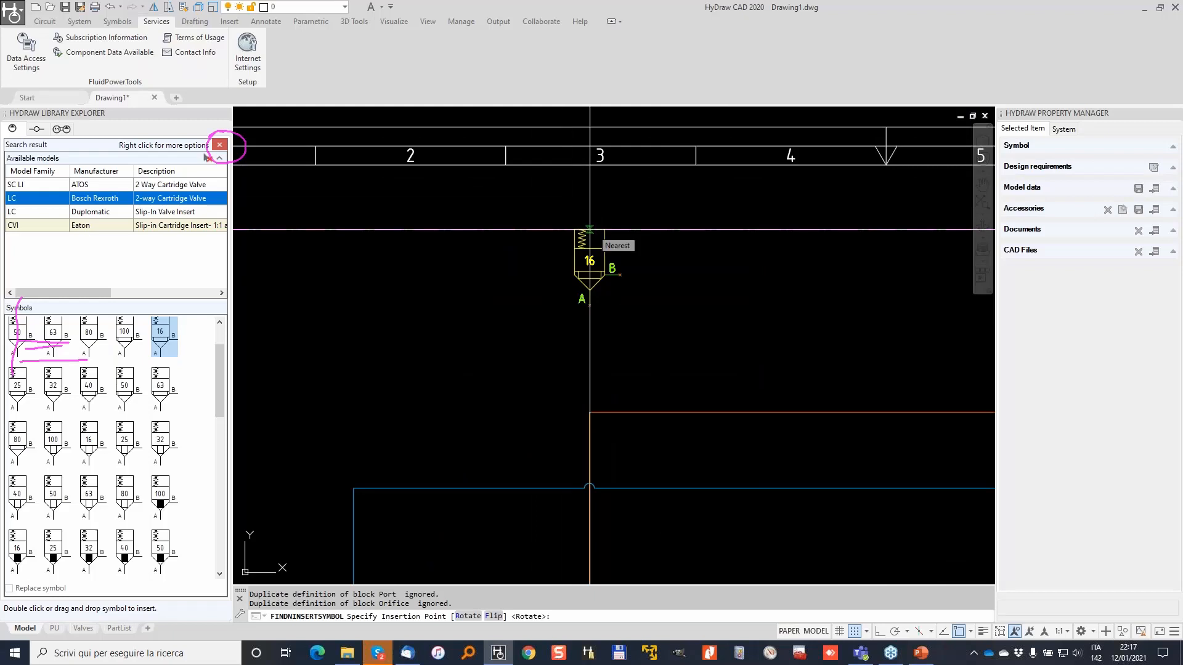
scroll(521, 317, "down", 4)
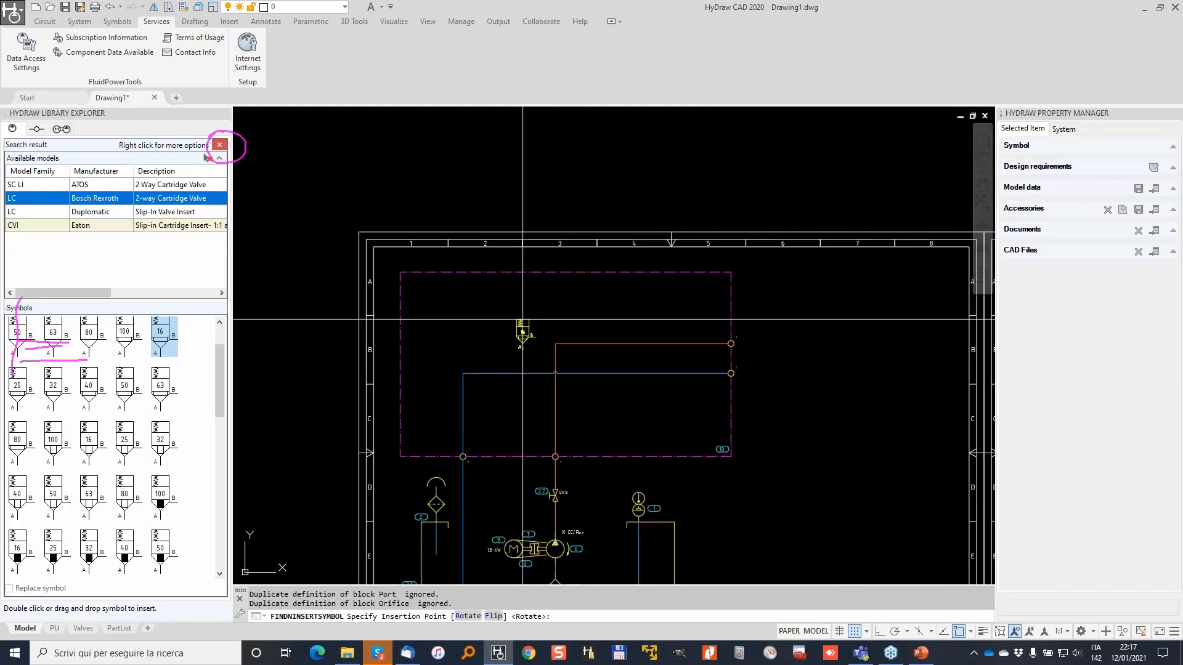
key("Escape")
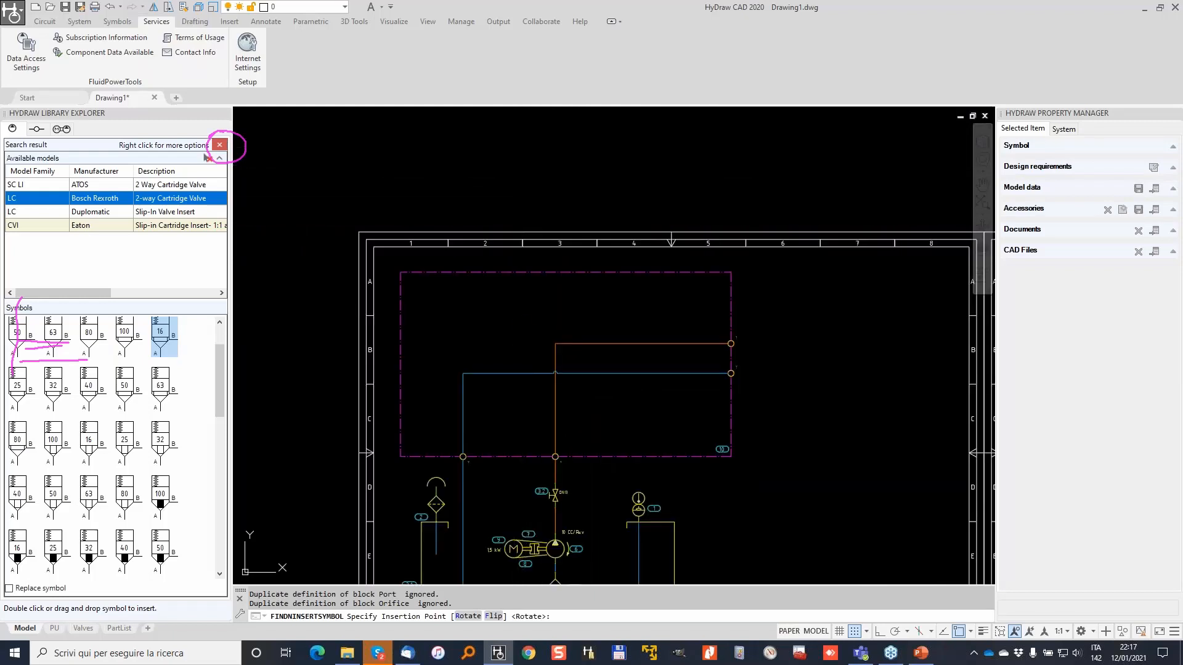
Try grip-stretching the manifold's top edge vertically with F8, then cancel.
left_click(558, 271)
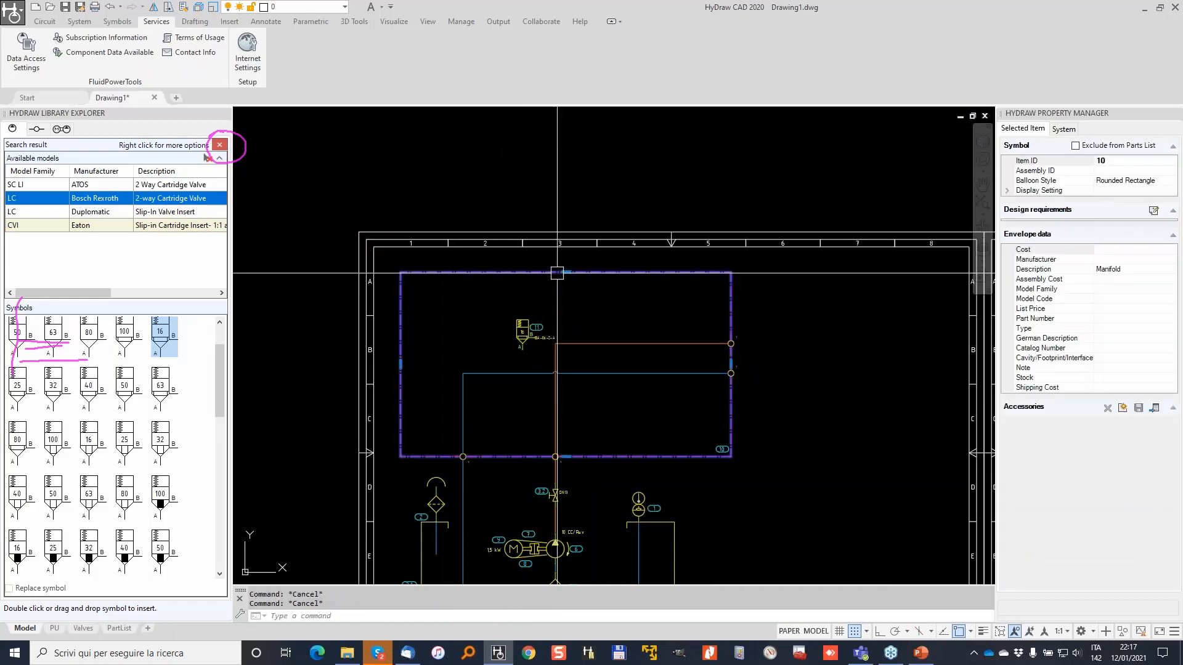
scroll(560, 273, "up", 4)
left_click(566, 271)
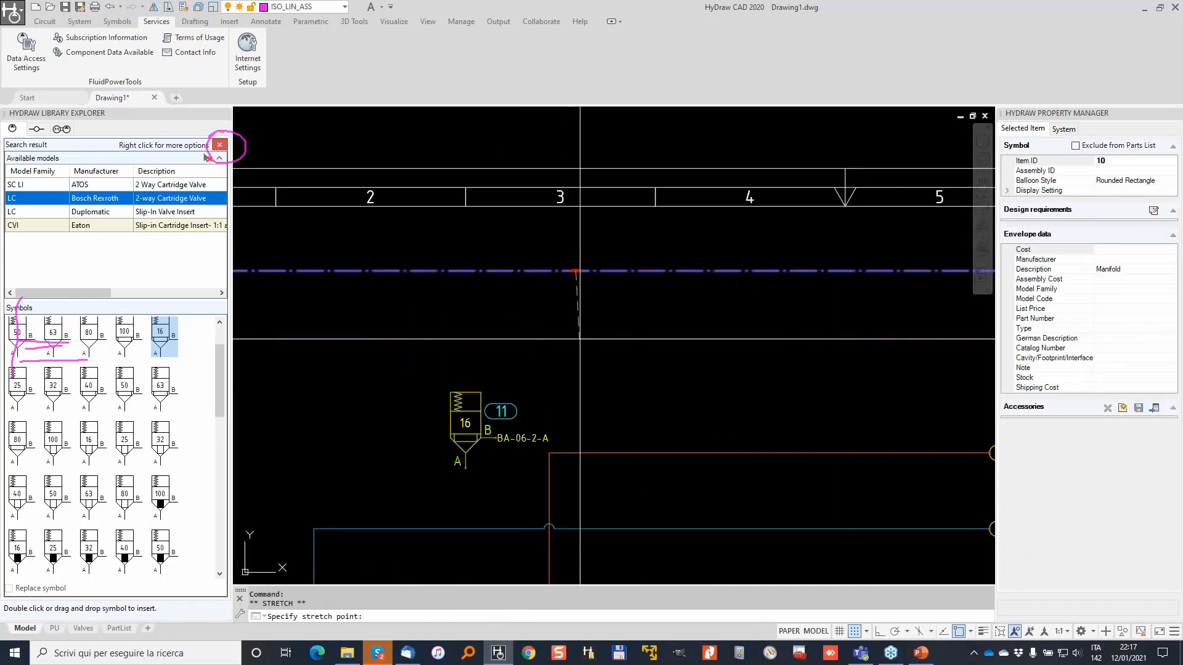
key("F8")
scroll(621, 355, "down", 4)
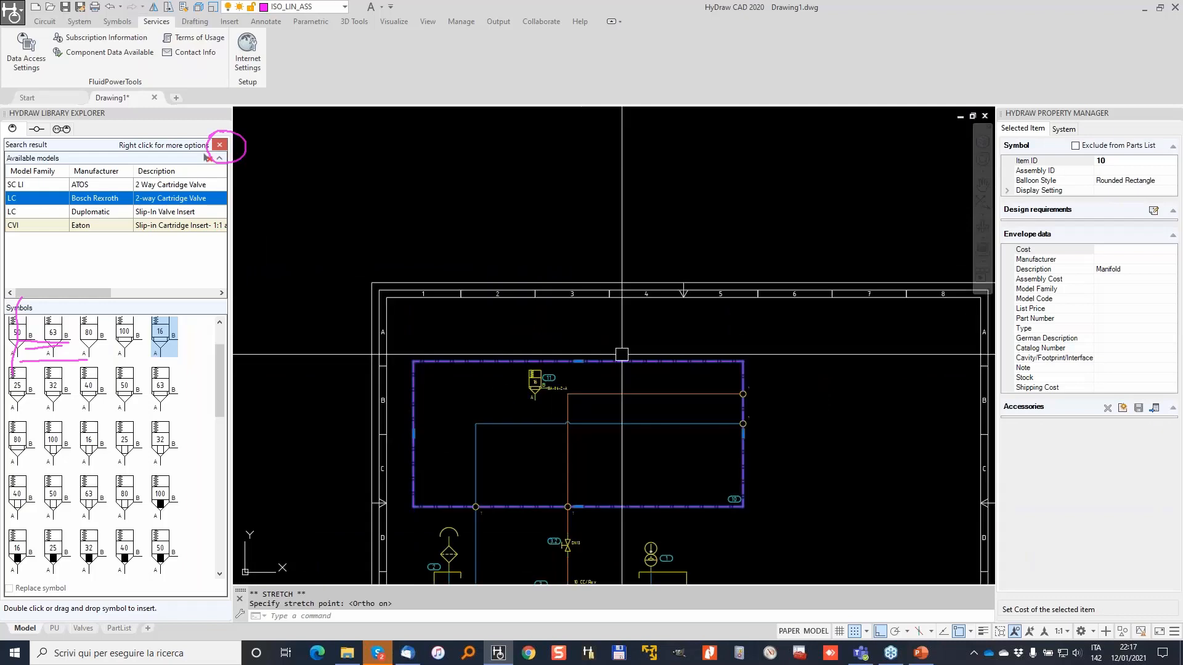
scroll(580, 327, "up", 2)
middle_click_drag(509, 380, 417, 232)
key("Escape")
key("Escape")
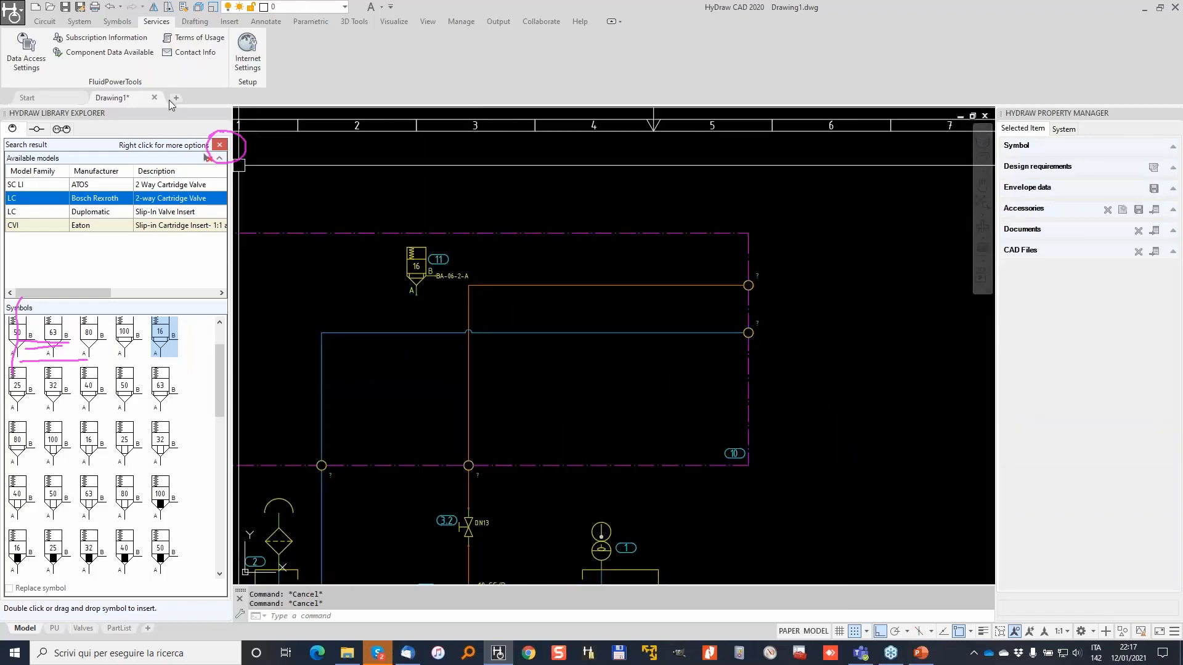
Stretch the manifold's top portion lower using a crossing selection.
left_click(167, 8)
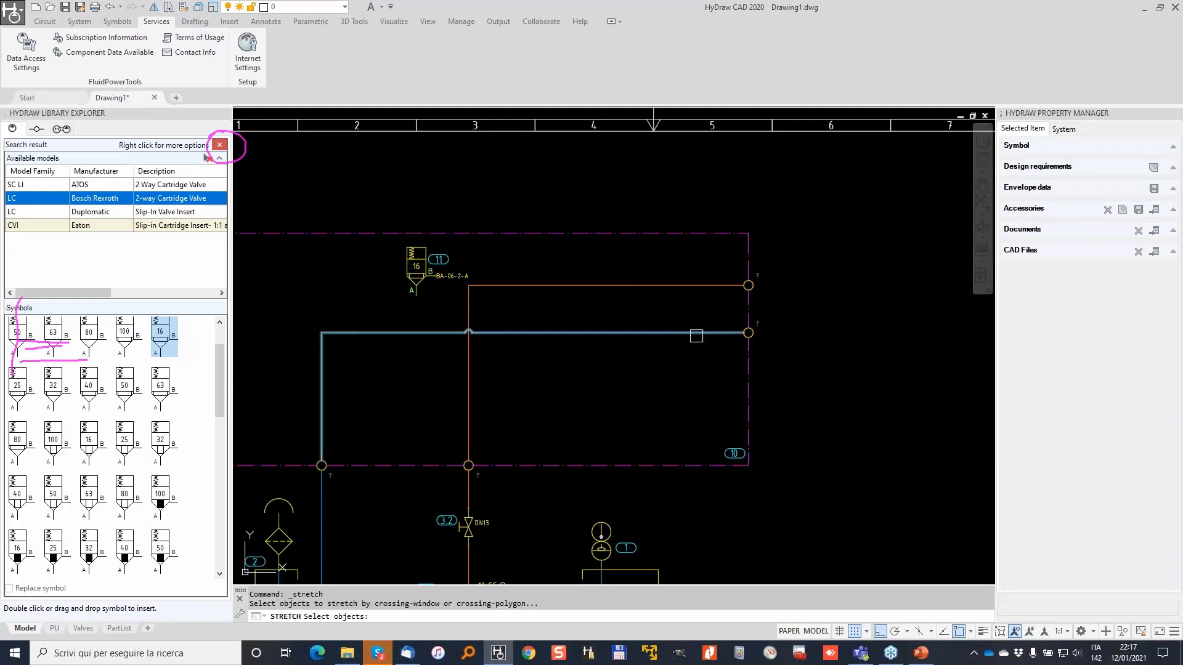
scroll(697, 336, "down", 2)
left_click(774, 361)
left_click(398, 246)
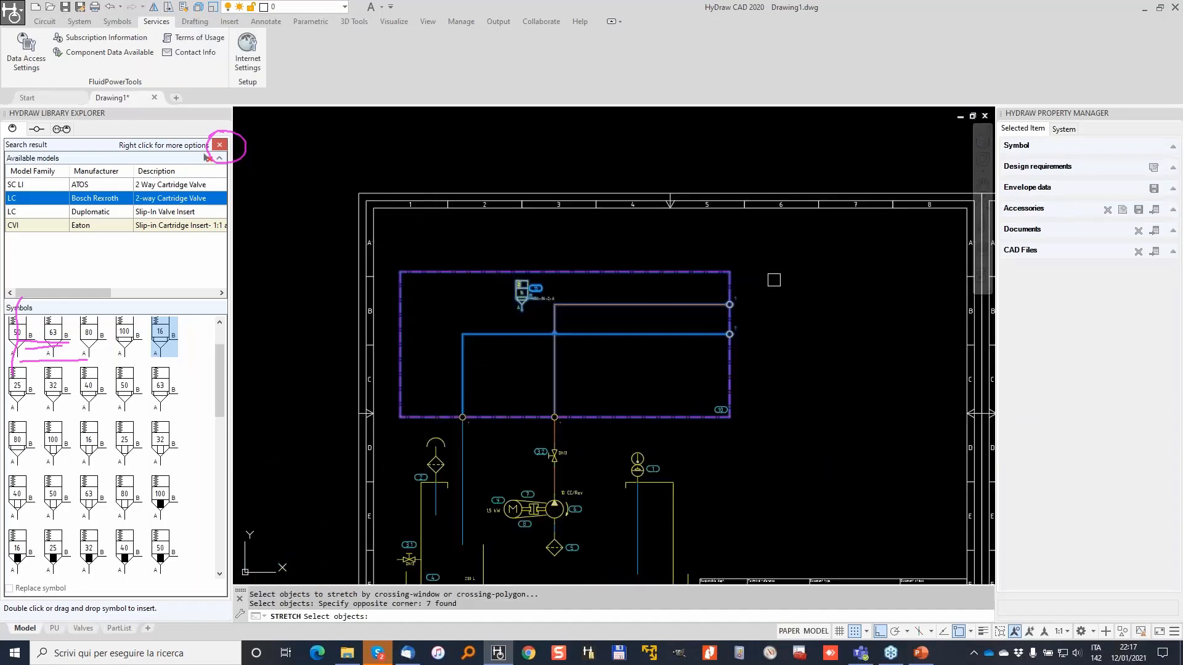
key("Return")
left_click(775, 273)
left_click(793, 318)
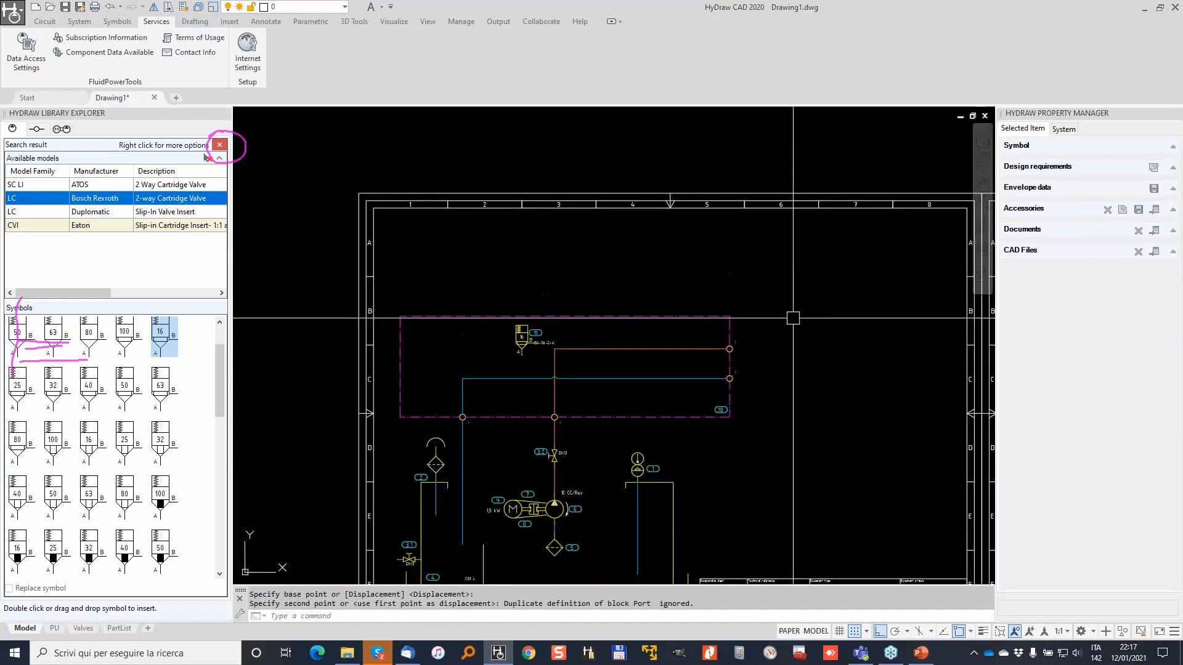
scroll(524, 335, "up", 4)
Move valve 11.1 so its top meets the manifold edge and lower its BA-06-2-A label.
left_click(518, 336)
left_click(515, 308)
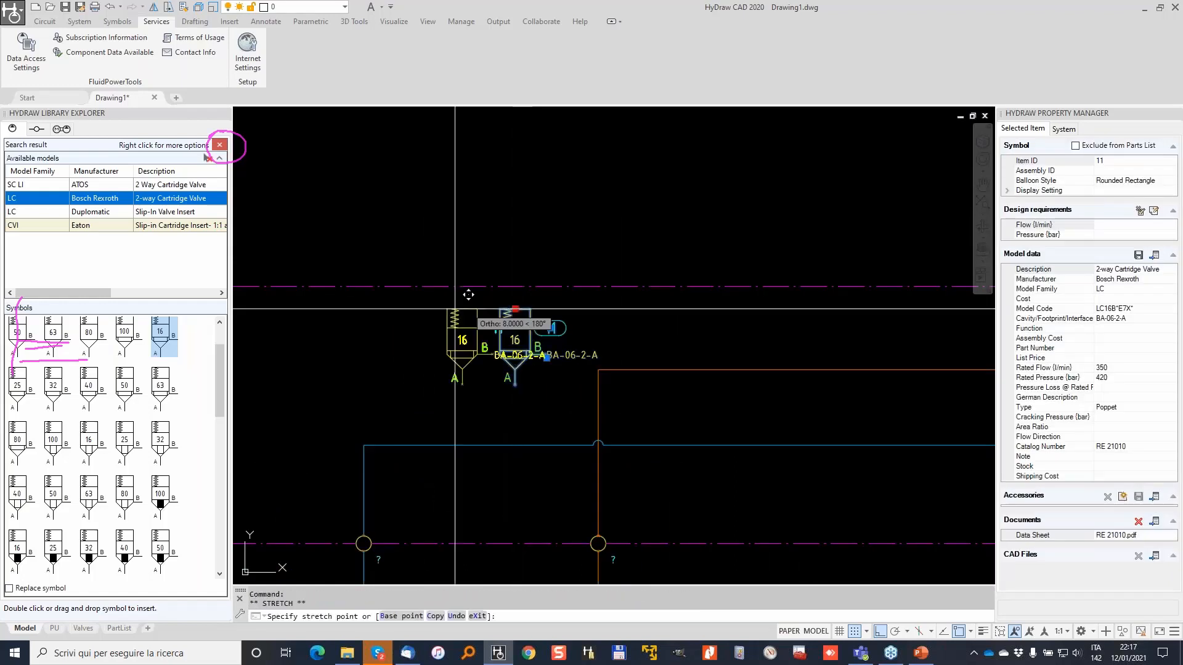
left_click(439, 287)
key("Escape")
key("Escape")
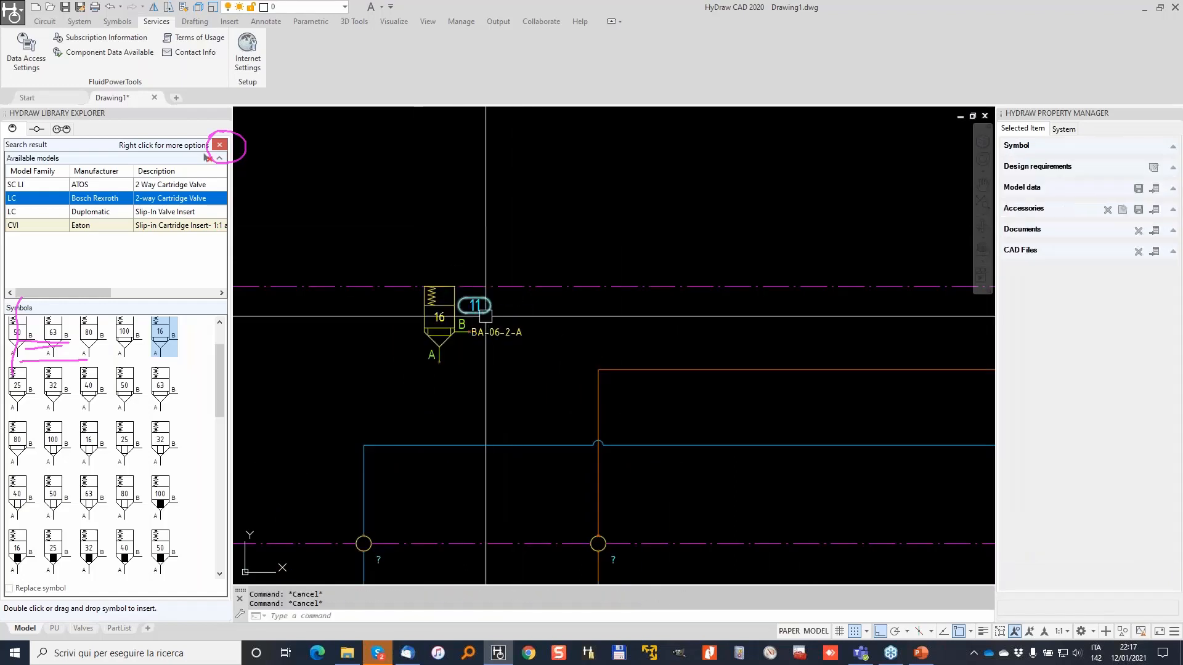
left_click(501, 327)
left_click(471, 335)
left_click(472, 354)
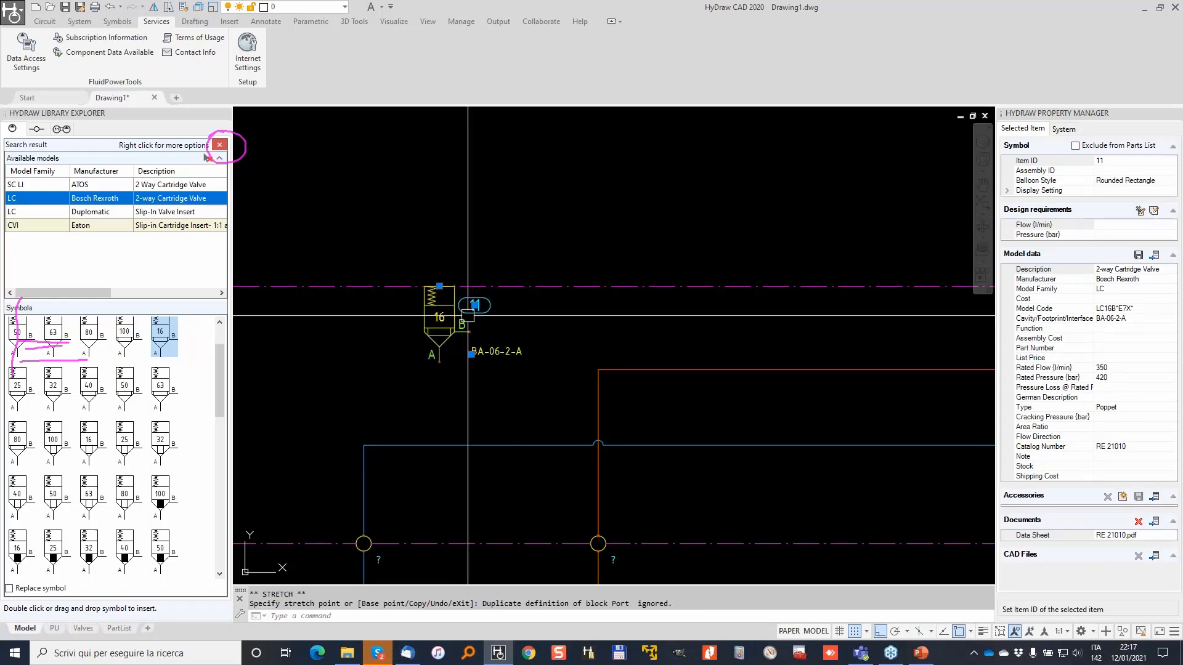
Copy the valve to the right as valve 11.2.
right_click(437, 318)
left_click(489, 398)
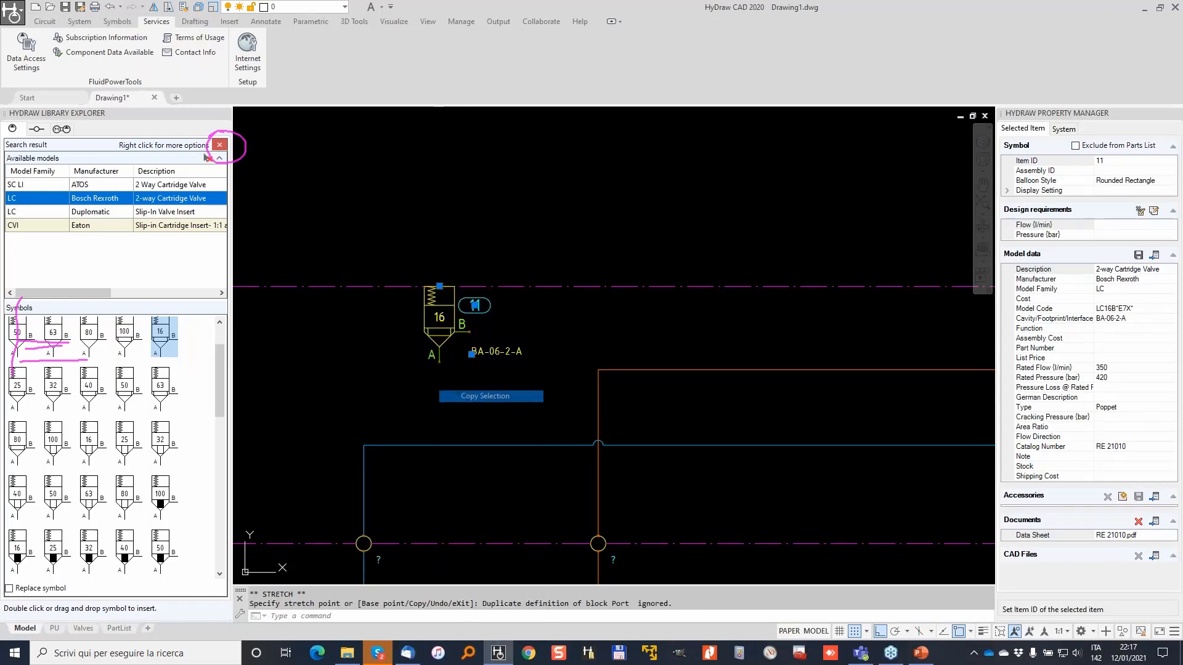
left_click(378, 384)
left_click(703, 385)
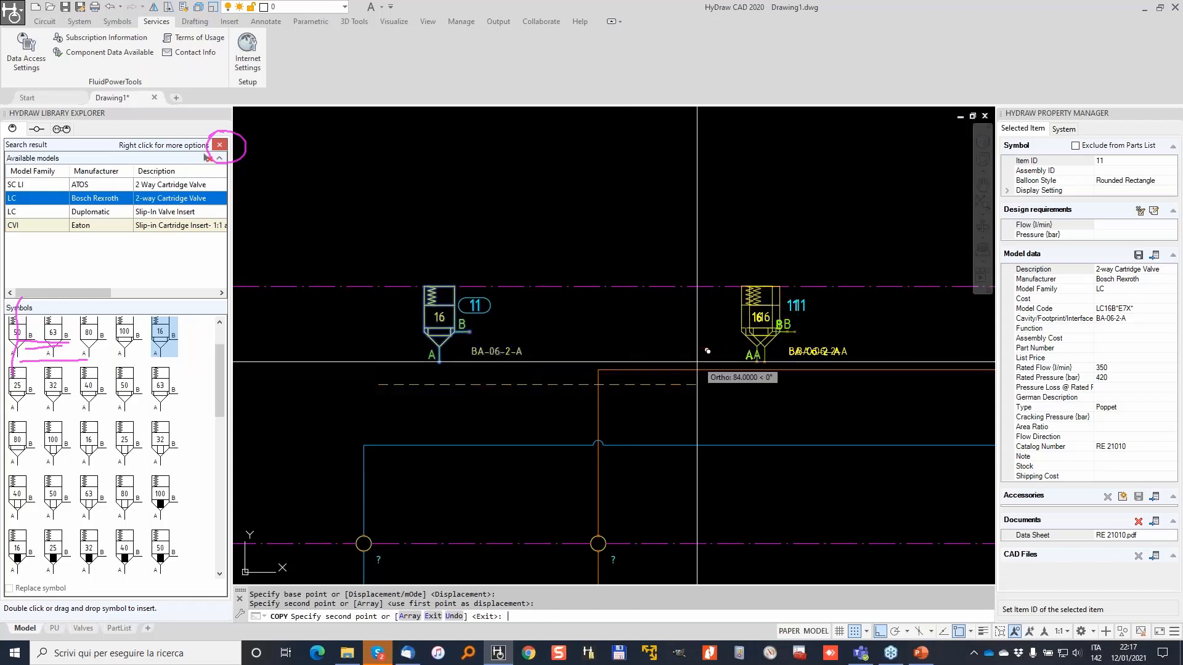
Delete the orange pressure line.
scroll(707, 375, "down", 2)
middle_click_drag(678, 365, 503, 365)
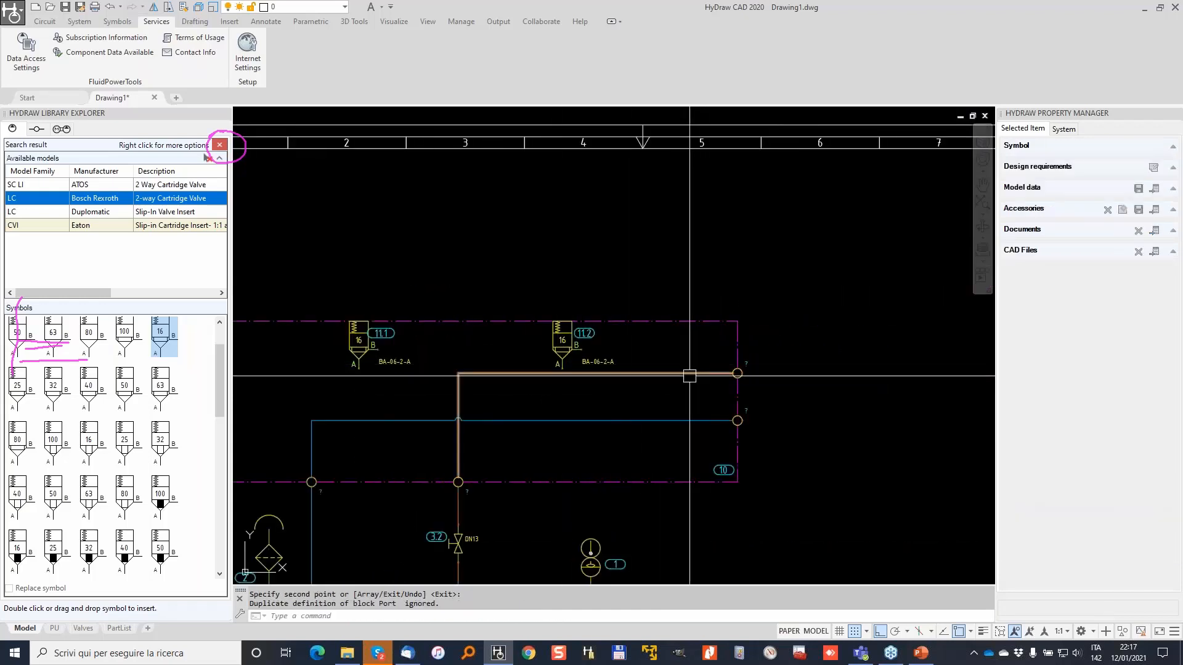
left_click(684, 372)
key("Delete")
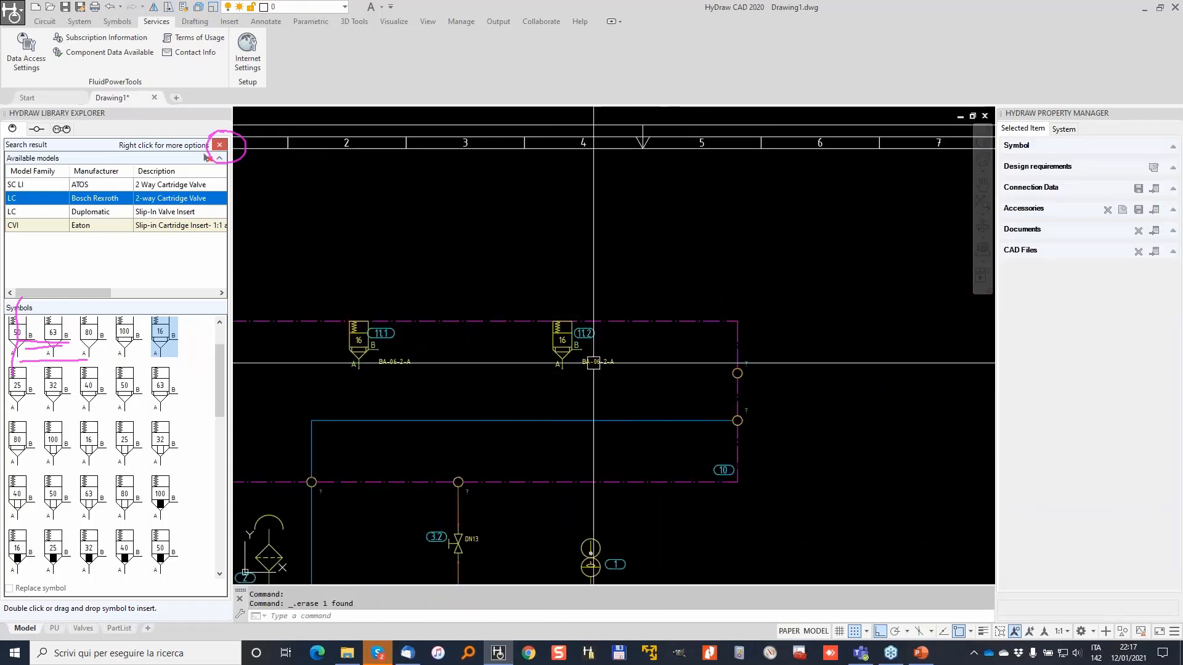
Enable Auto Connect and draw a pressure line from the lower node to valve 11.1's A port.
left_click(45, 21)
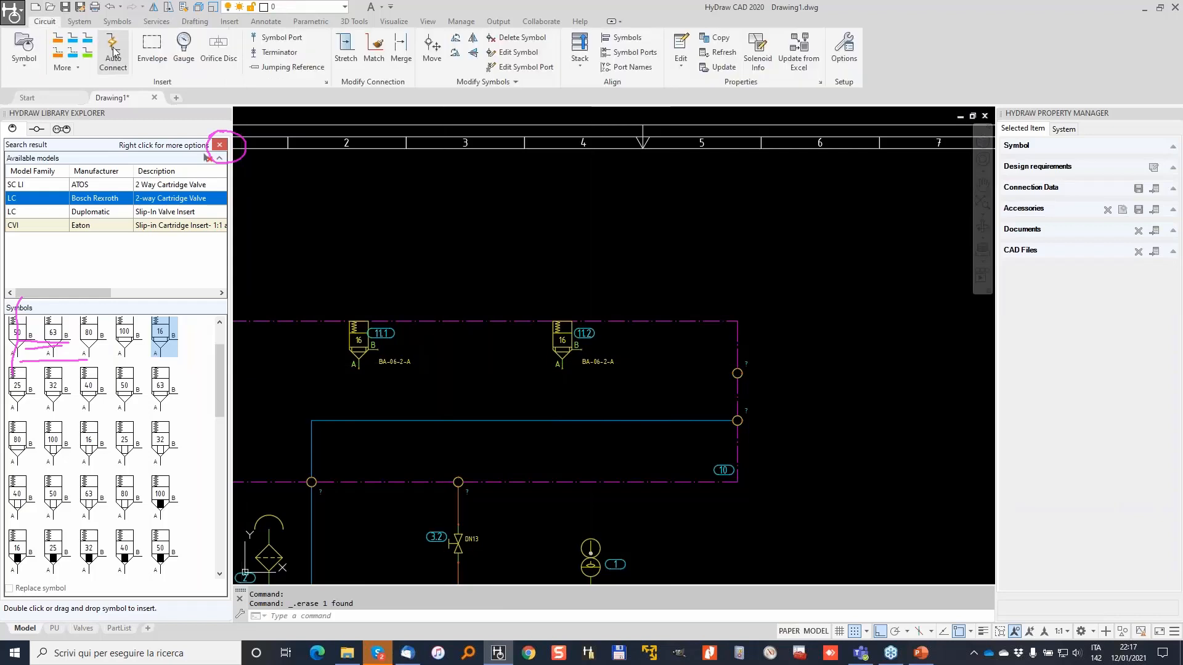
left_click(114, 50)
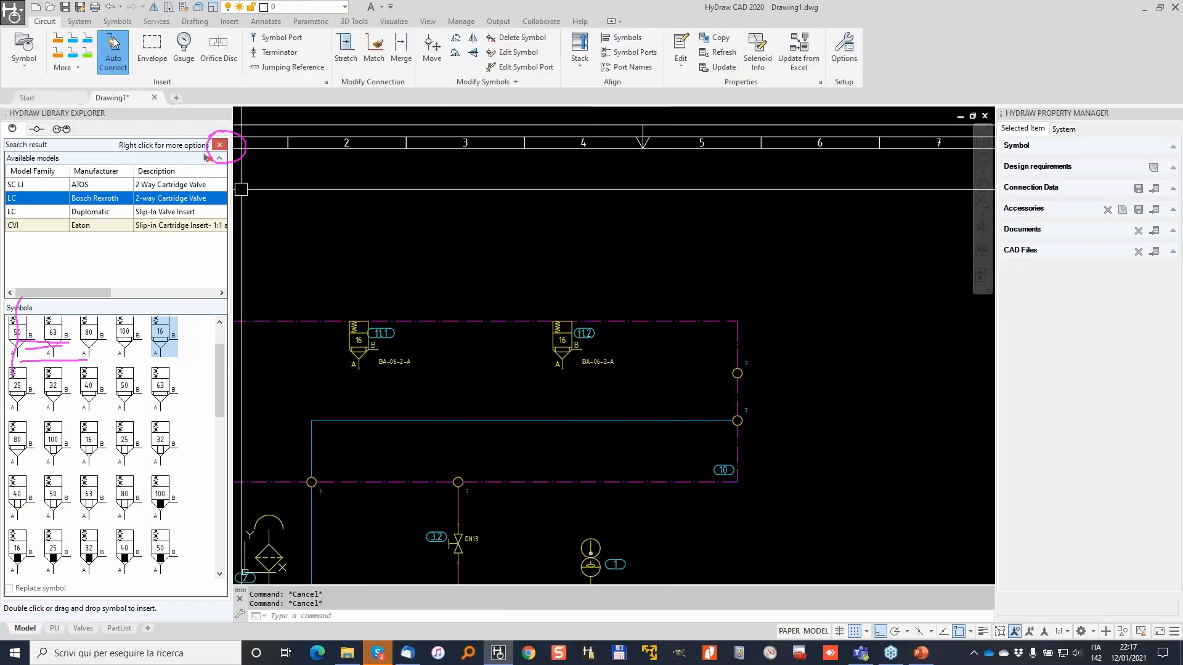
left_click(57, 38)
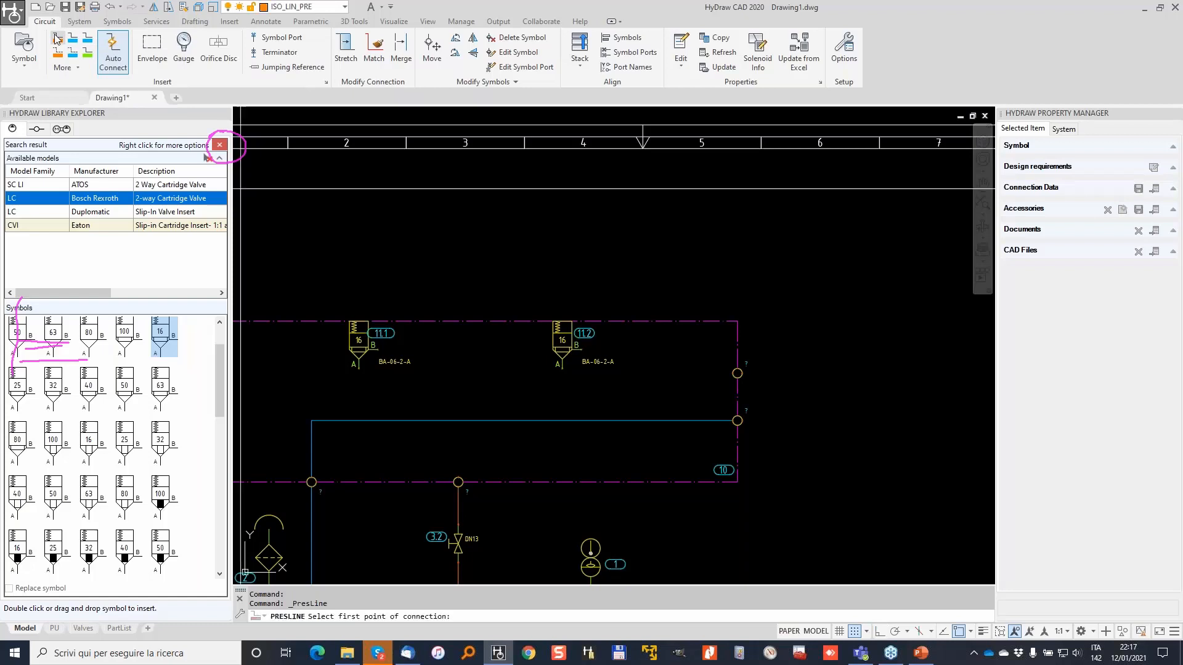
left_click(458, 477)
left_click(357, 372)
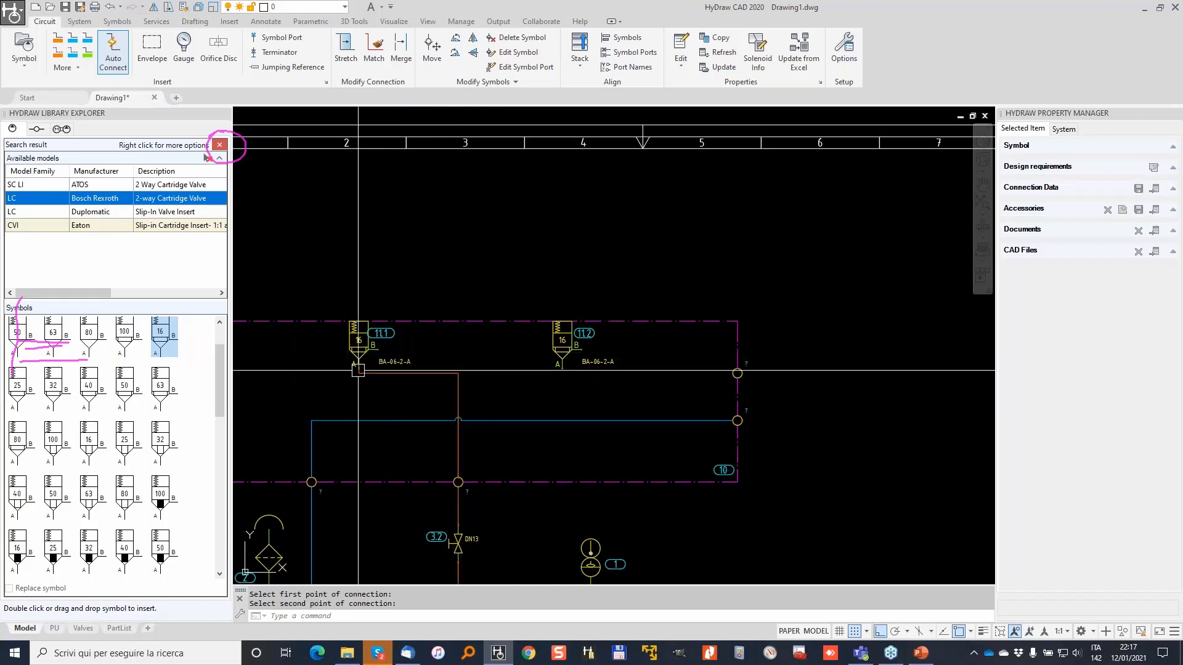
Start reshaping the new pressure line, then cancel.
left_click(345, 44)
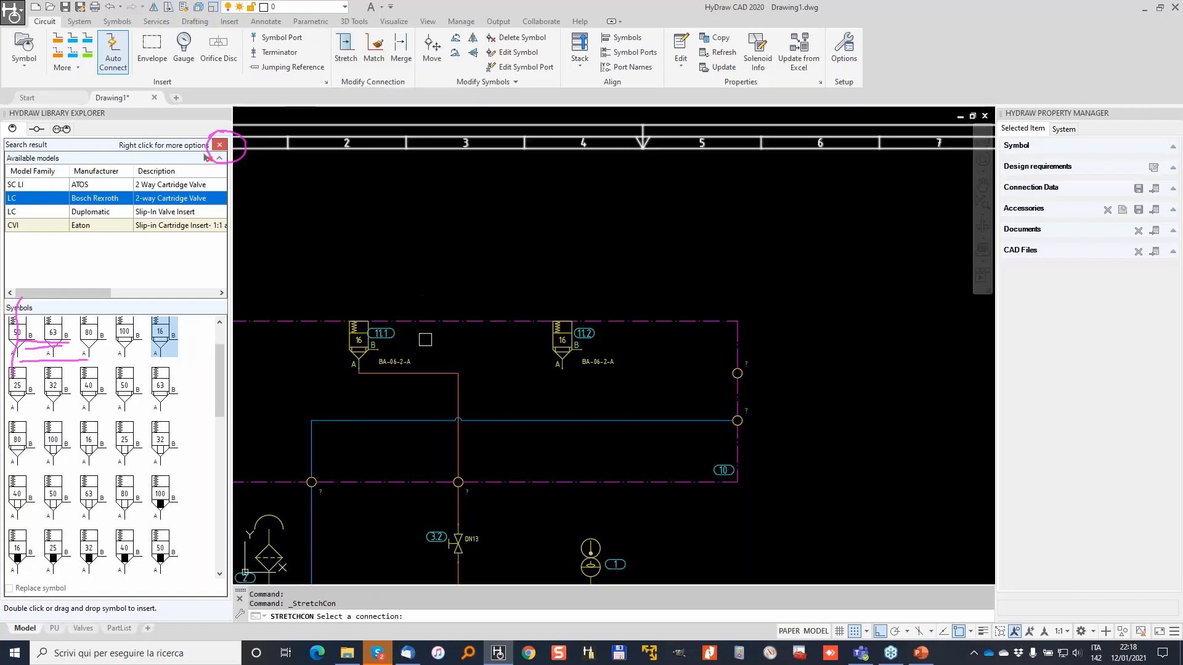
left_click(411, 379)
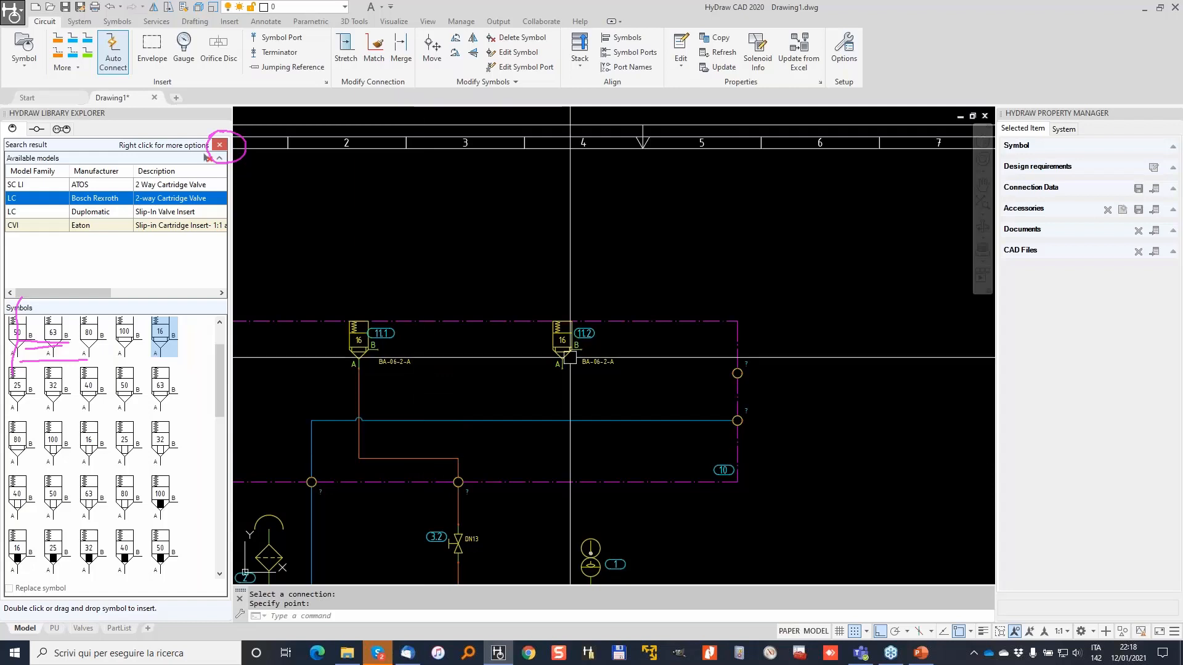
key("Escape")
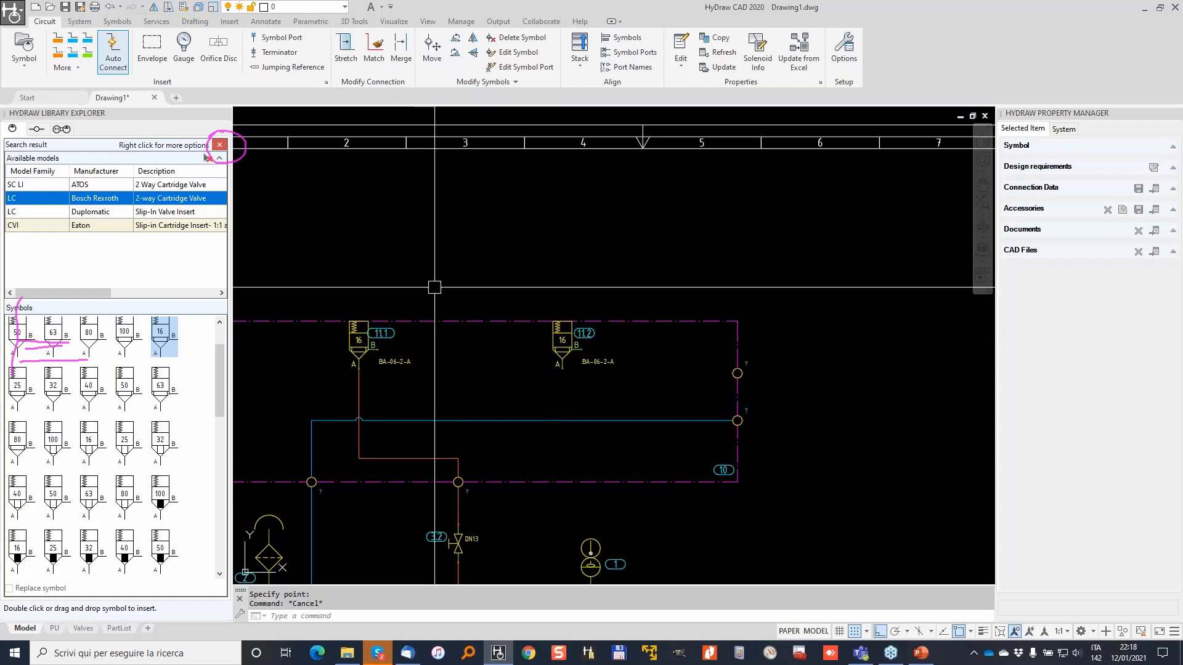
scroll(592, 344, "up", 2)
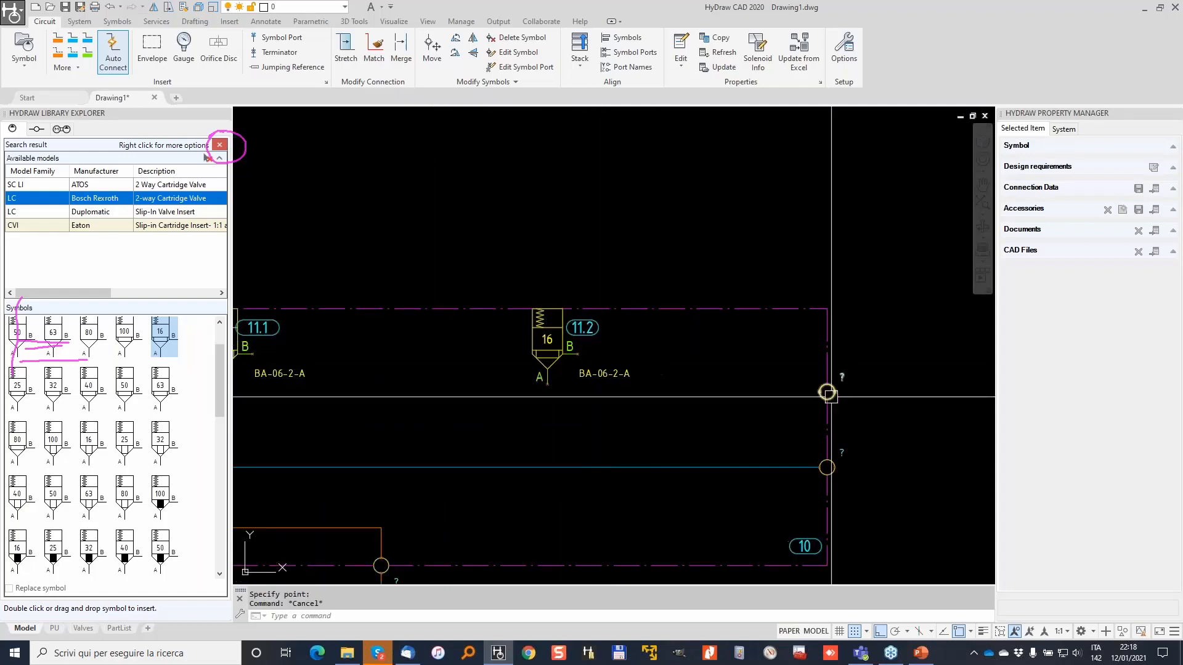
scroll(828, 391, "up", 2)
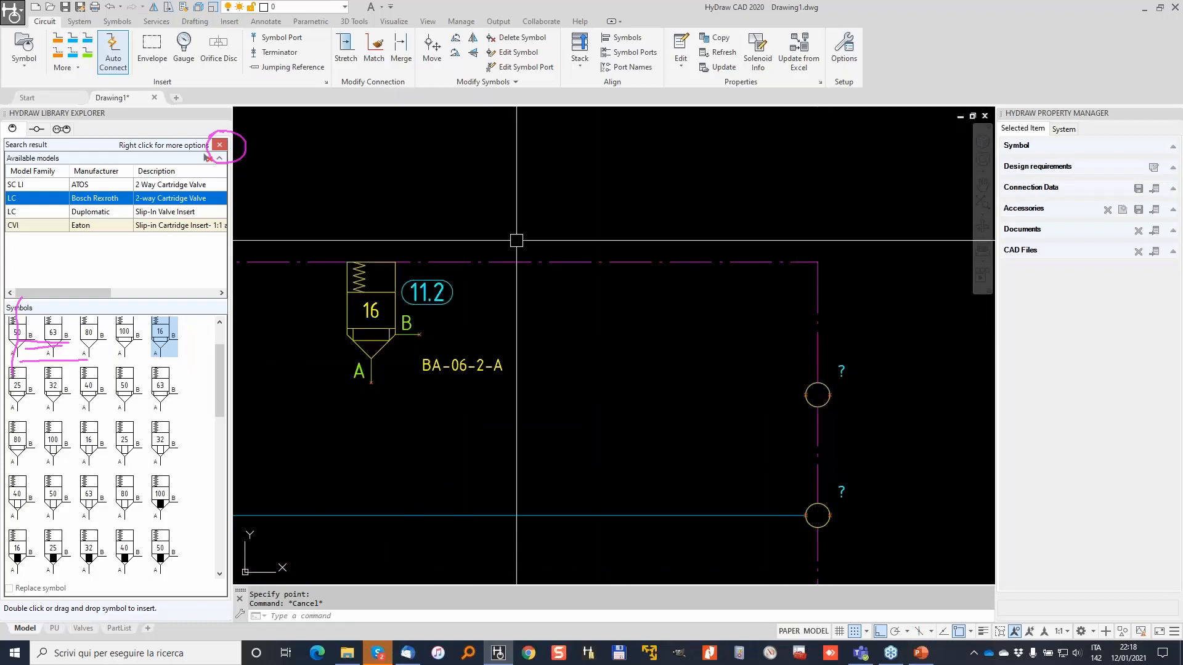
Draw a pressure line from valve 11.2's B port to the manifold's right-hand port.
left_click(57, 39)
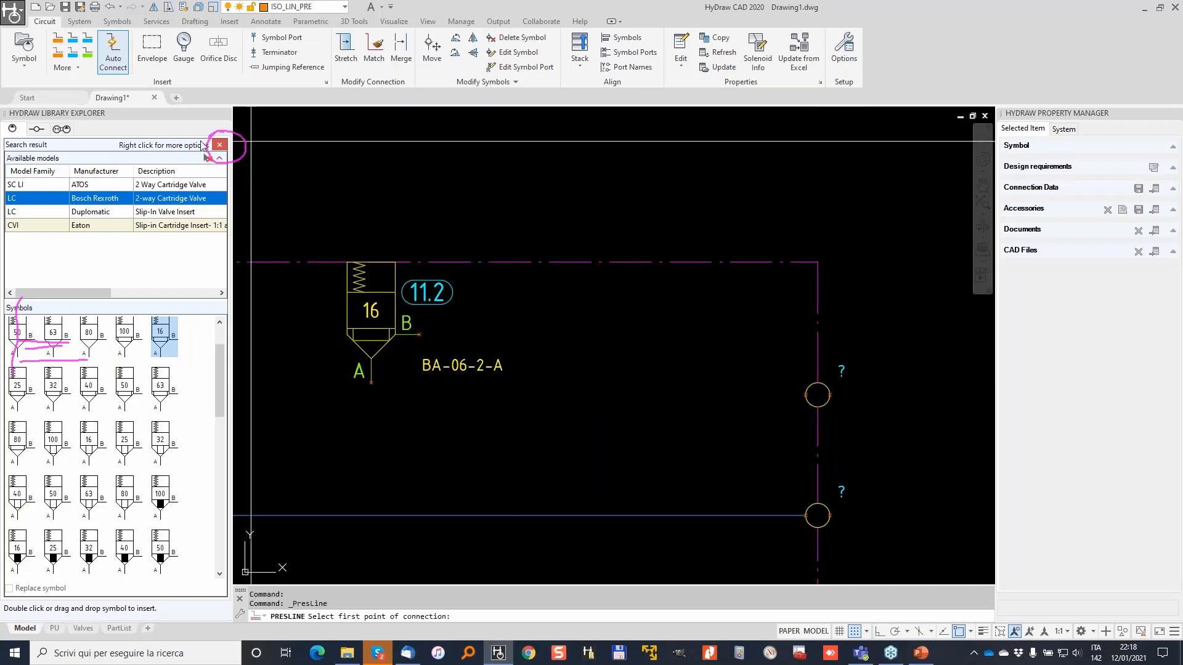
left_click(419, 334)
left_click(818, 394)
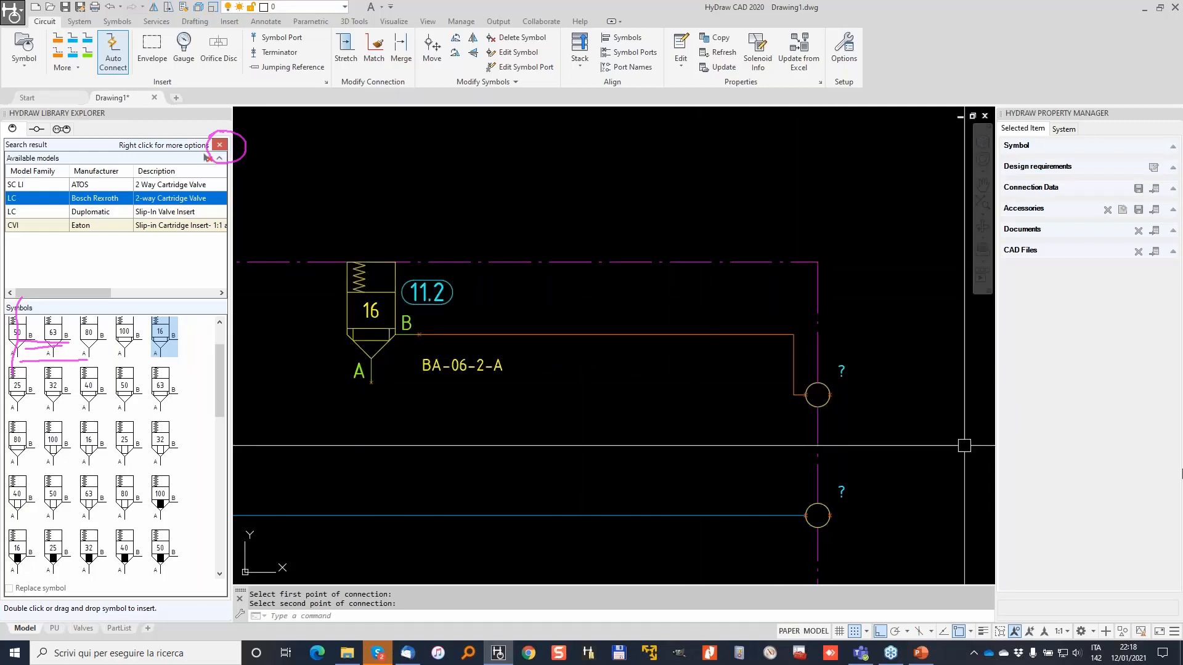
left_click(1182, 474)
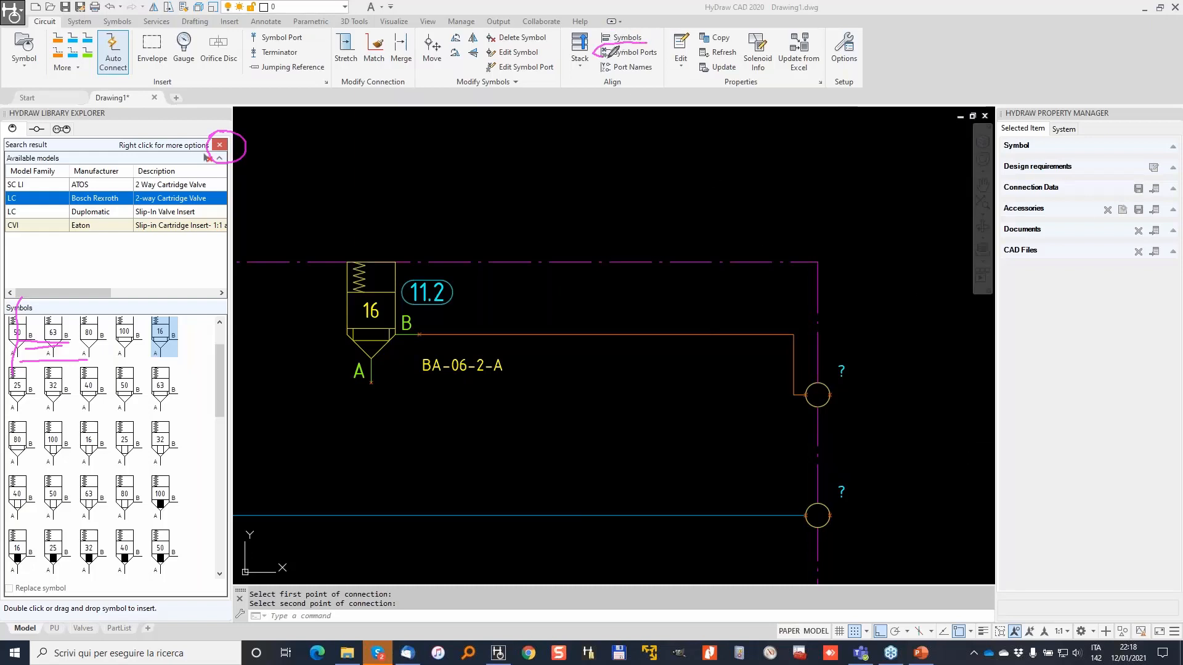
left_click(649, 52)
left_click(645, 55)
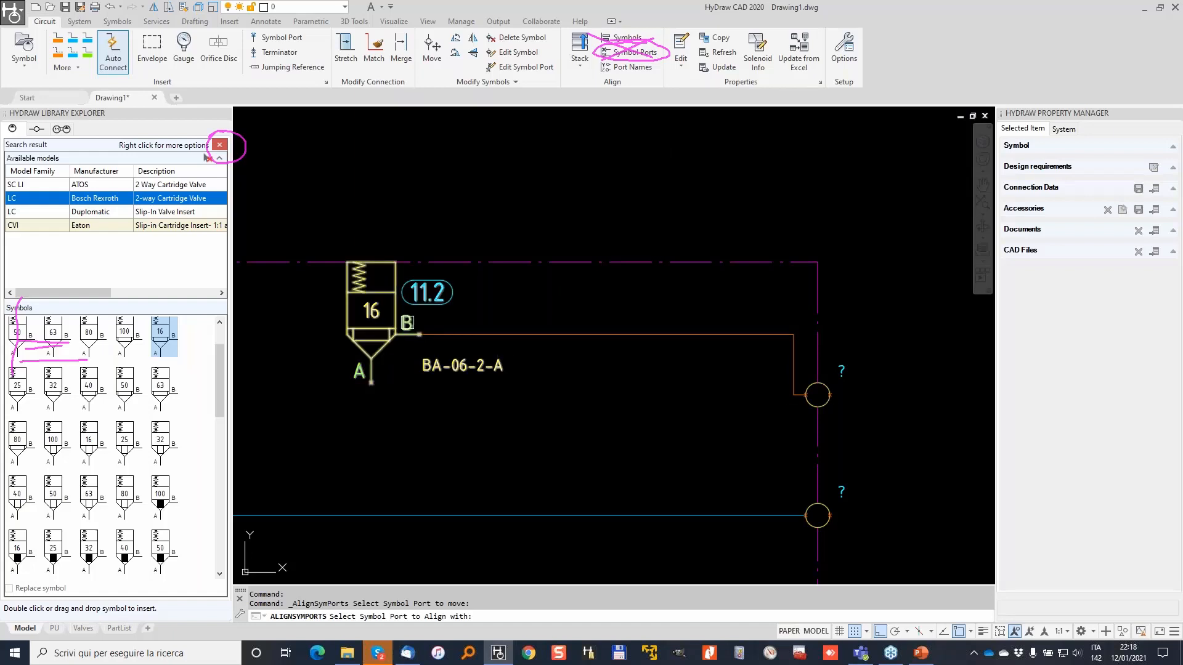
Align valve 11.2's B port with the port circle using Align Symbol Ports.
left_click(407, 323)
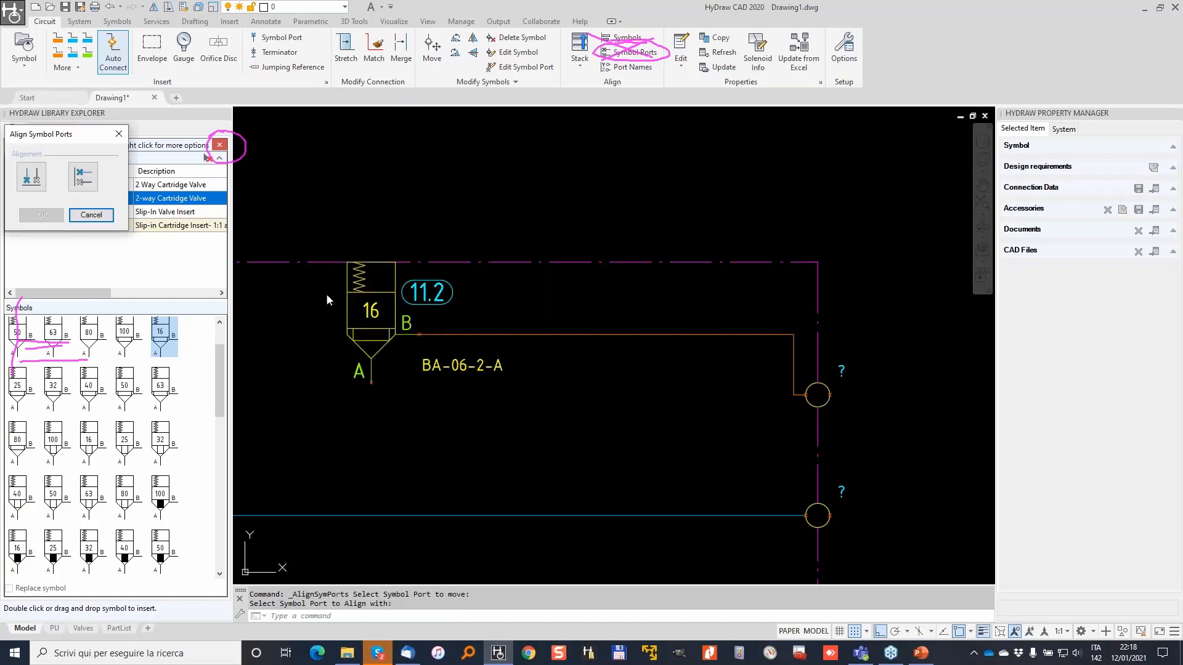
left_click(30, 178)
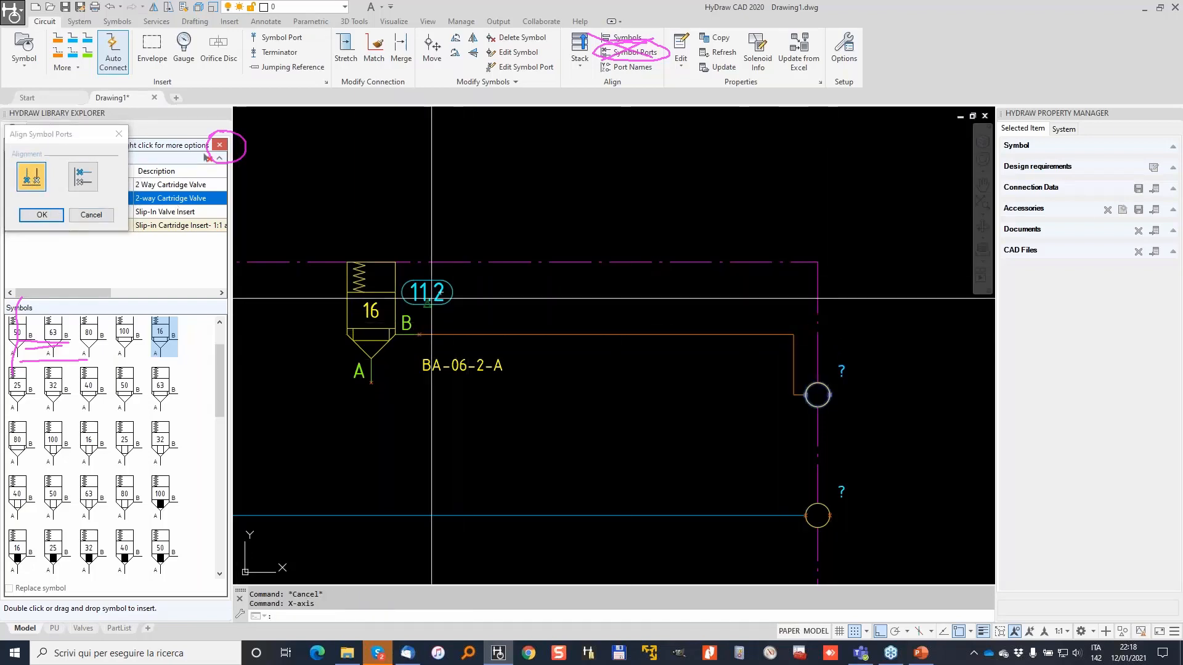
left_click(42, 214)
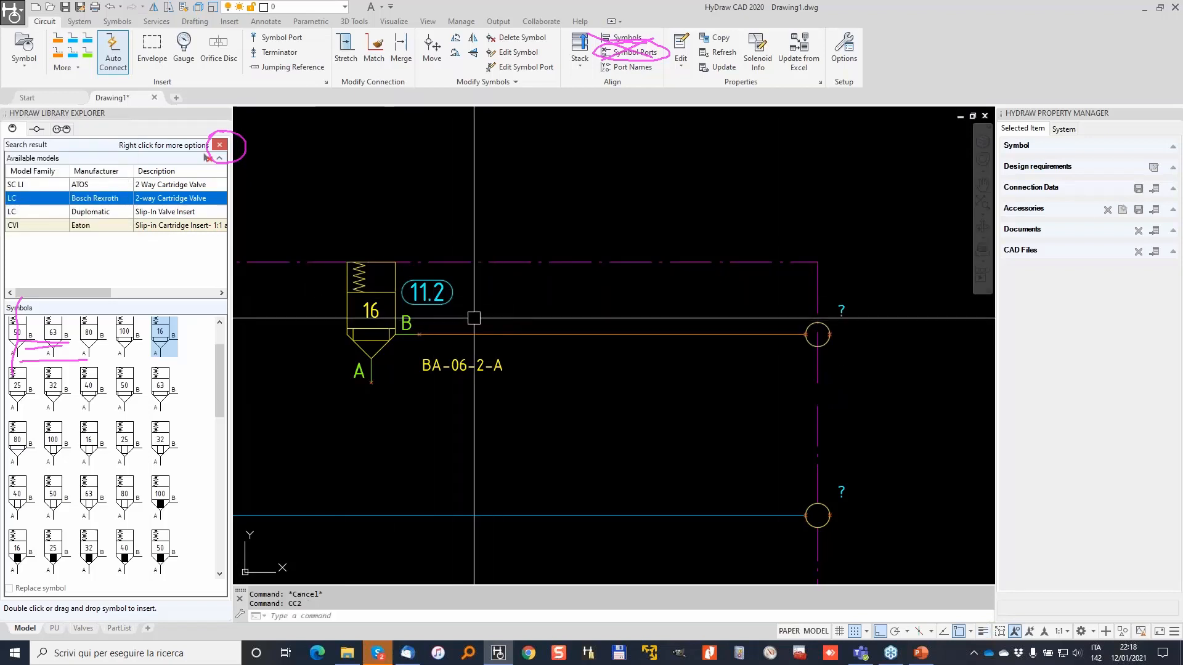
scroll(435, 335, "down", 2)
middle_click_drag(451, 329, 678, 319)
key("Escape")
key("Escape")
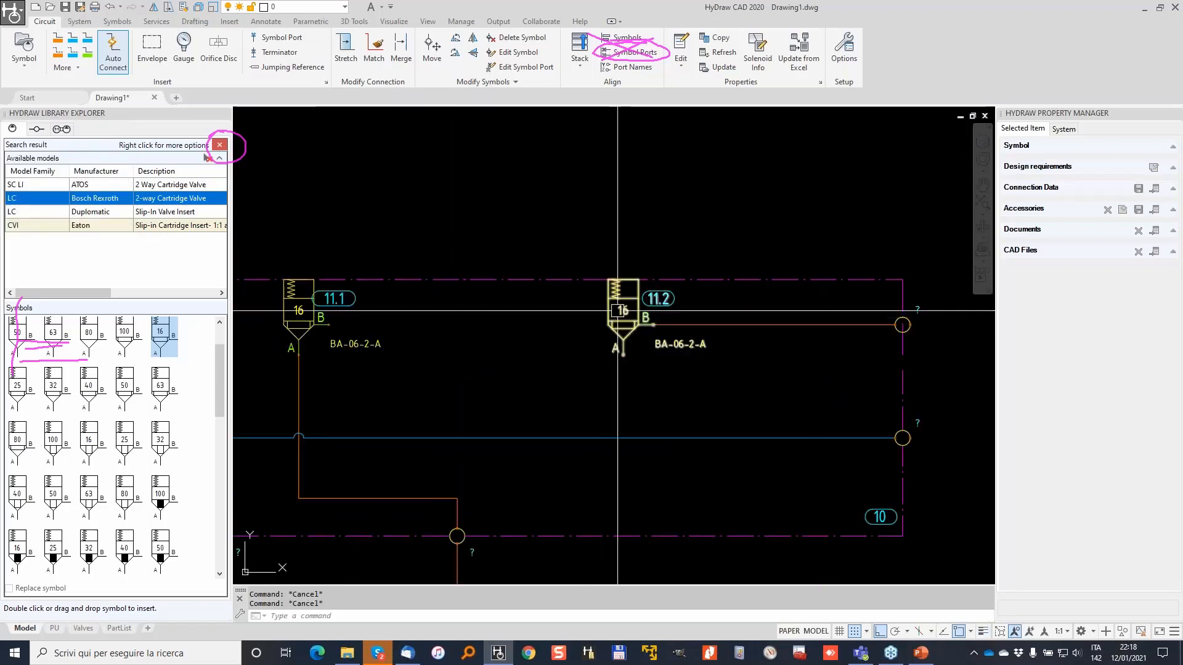
Draw a pressure line joining the B ports of valves 11.2 and 11.1.
mouse_move(622, 302)
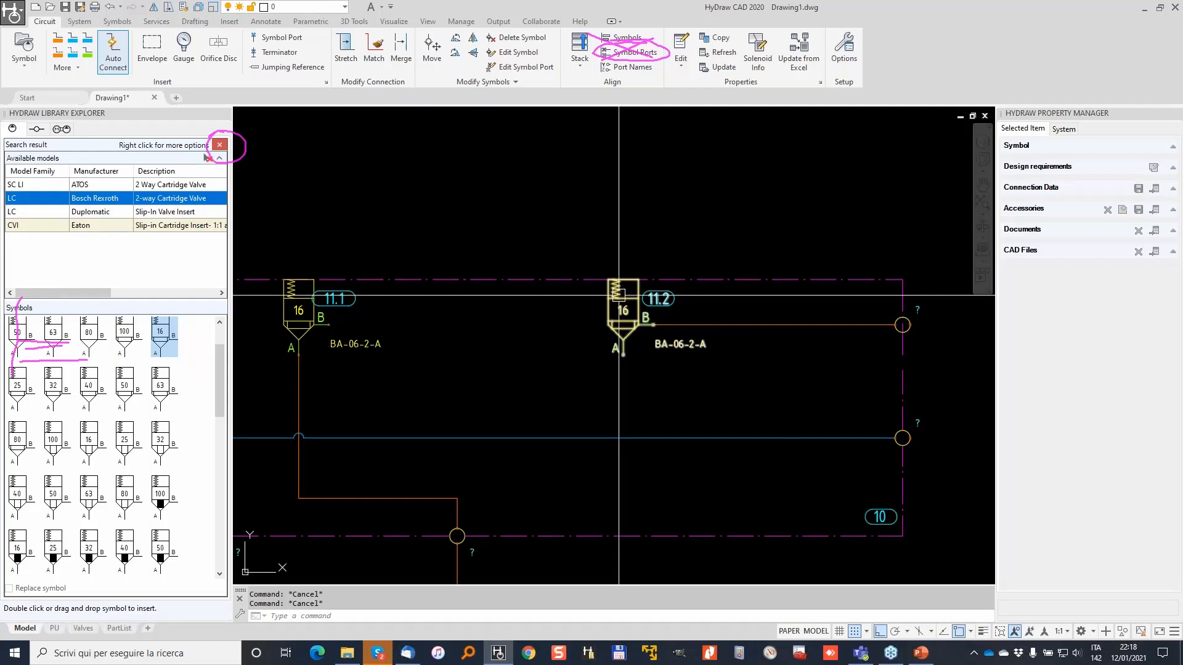
scroll(610, 299, "up", 2)
middle_click_drag(522, 319, 678, 325)
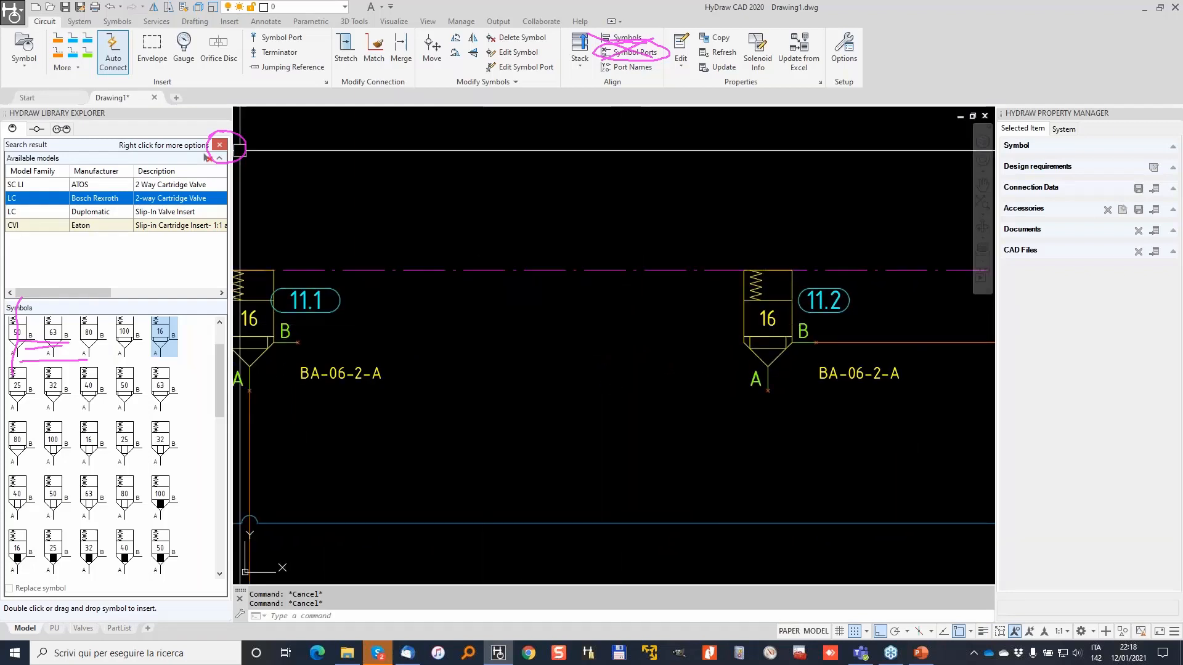
left_click(58, 38)
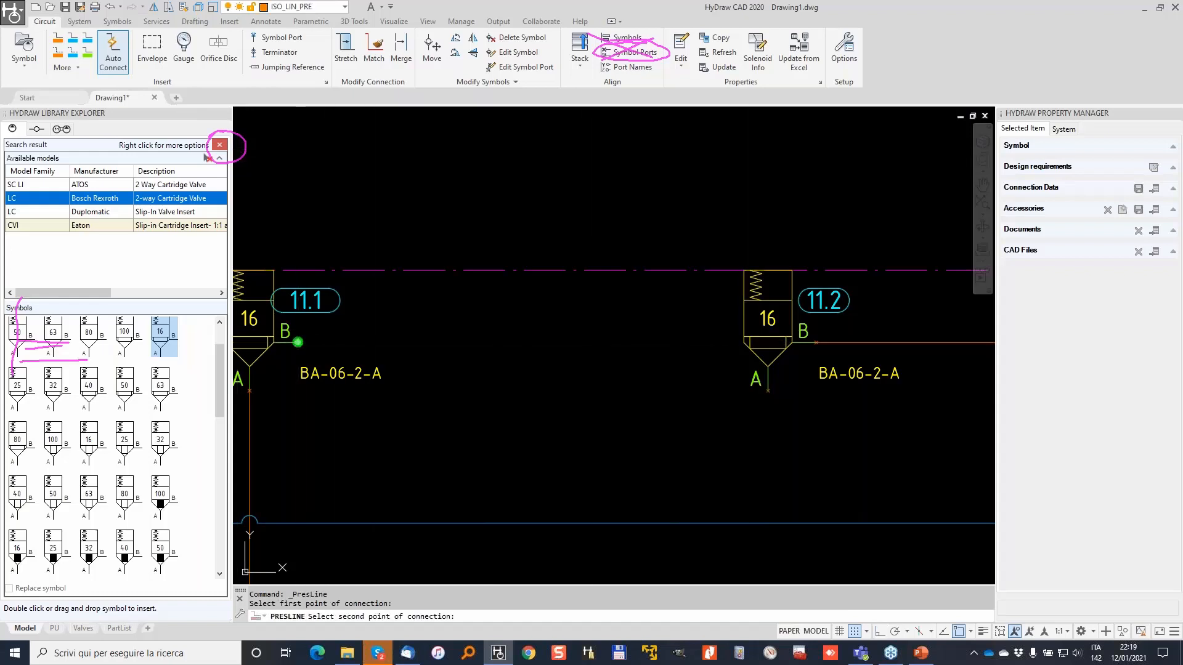
left_click(299, 340)
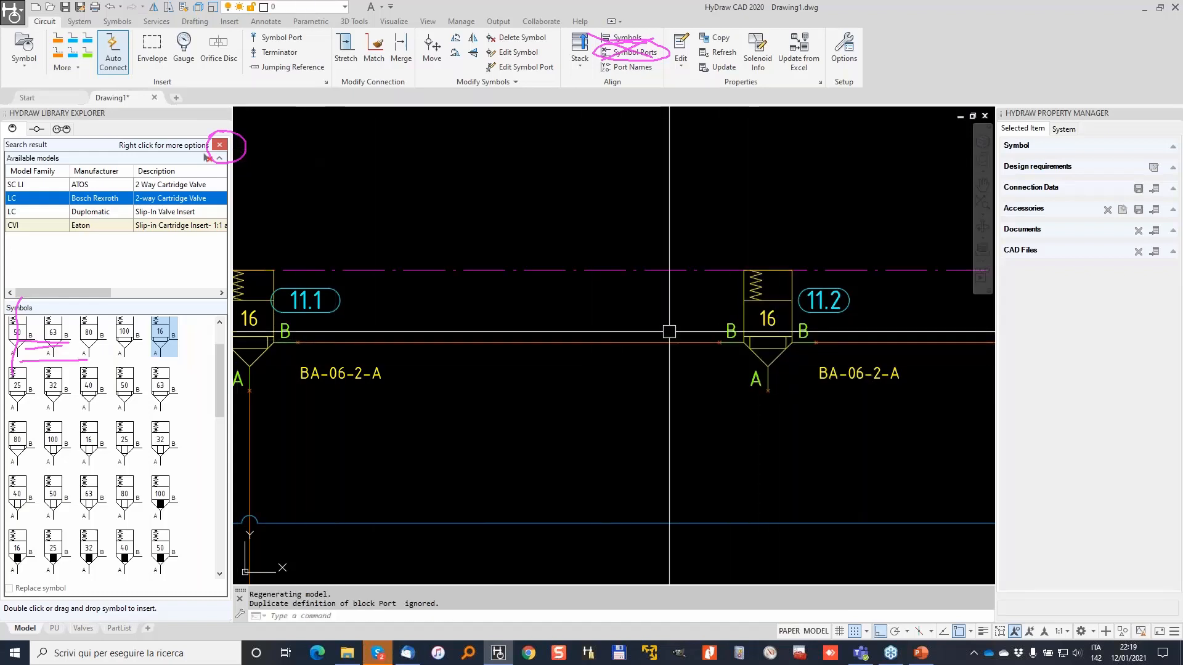
Erase the connection line right of valve 11.2 and redraw its B-port pressure line.
scroll(671, 335, "down", 2)
scroll(804, 337, "up", 2)
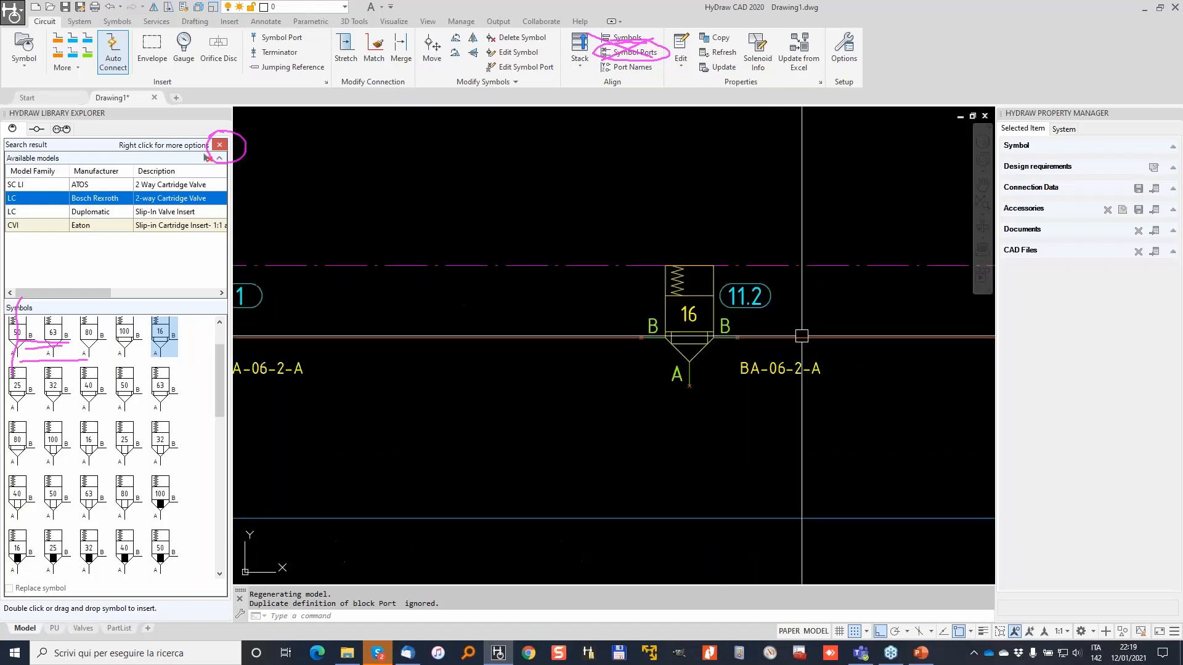
left_click(817, 337)
key("Delete")
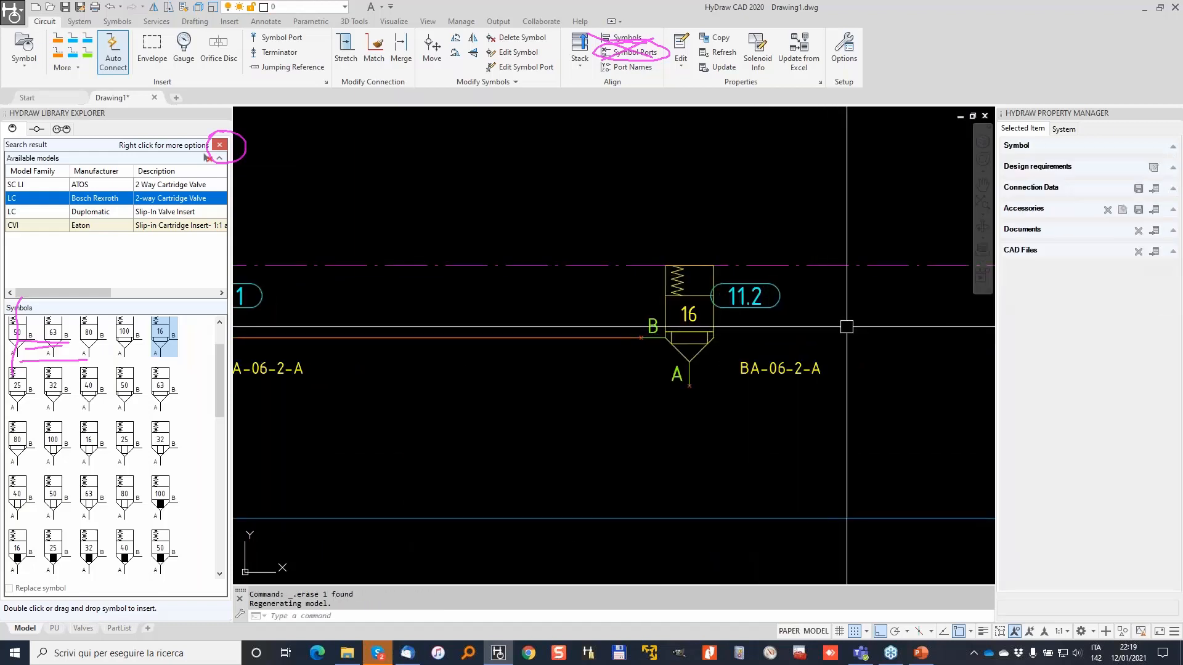
middle_click_drag(850, 323, 733, 351)
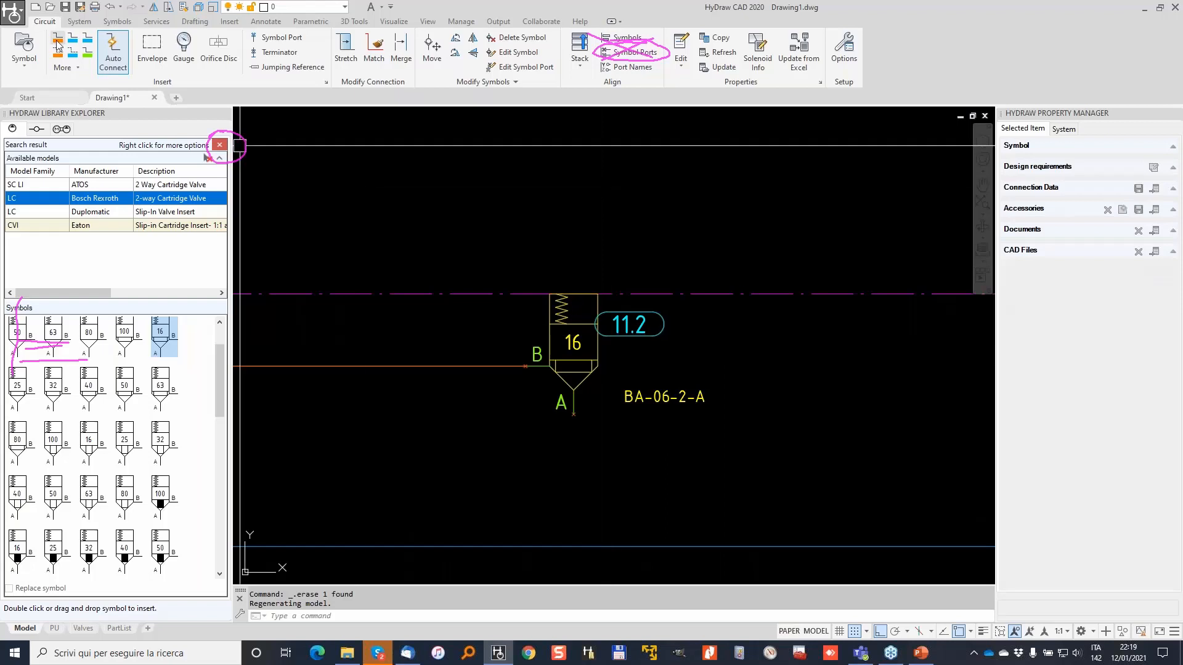
left_click(597, 366)
middle_click_drag(758, 364, 484, 361)
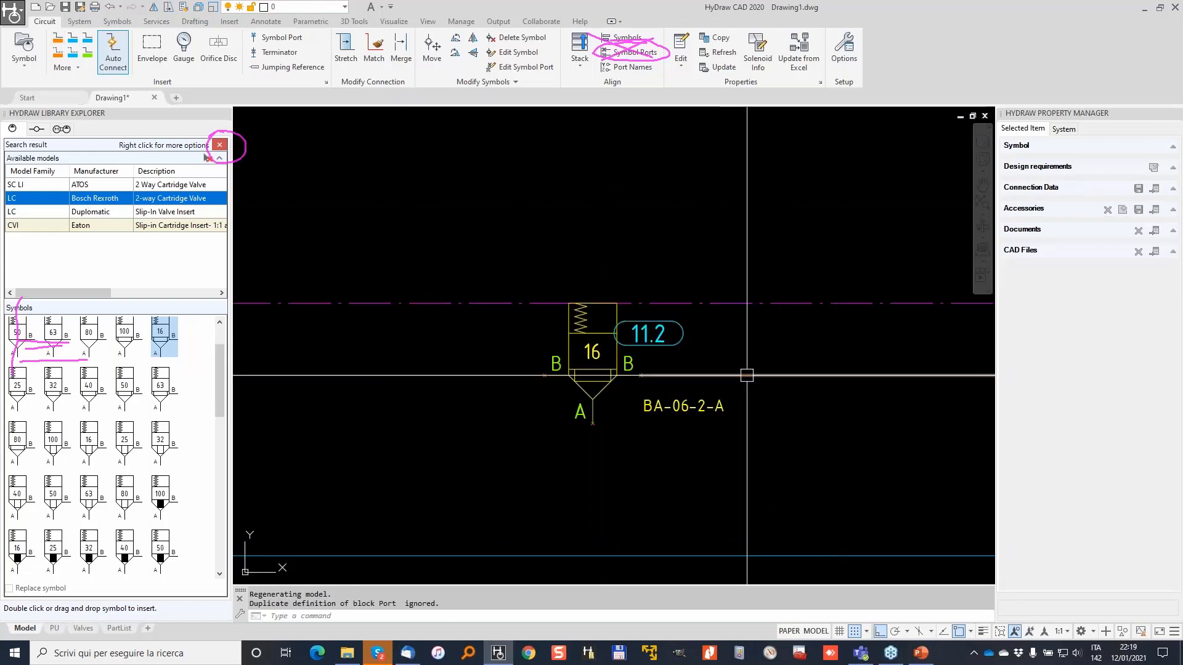
Nudge balloons 11.2 and 11.1 slightly to the right using their grips.
left_click(606, 326)
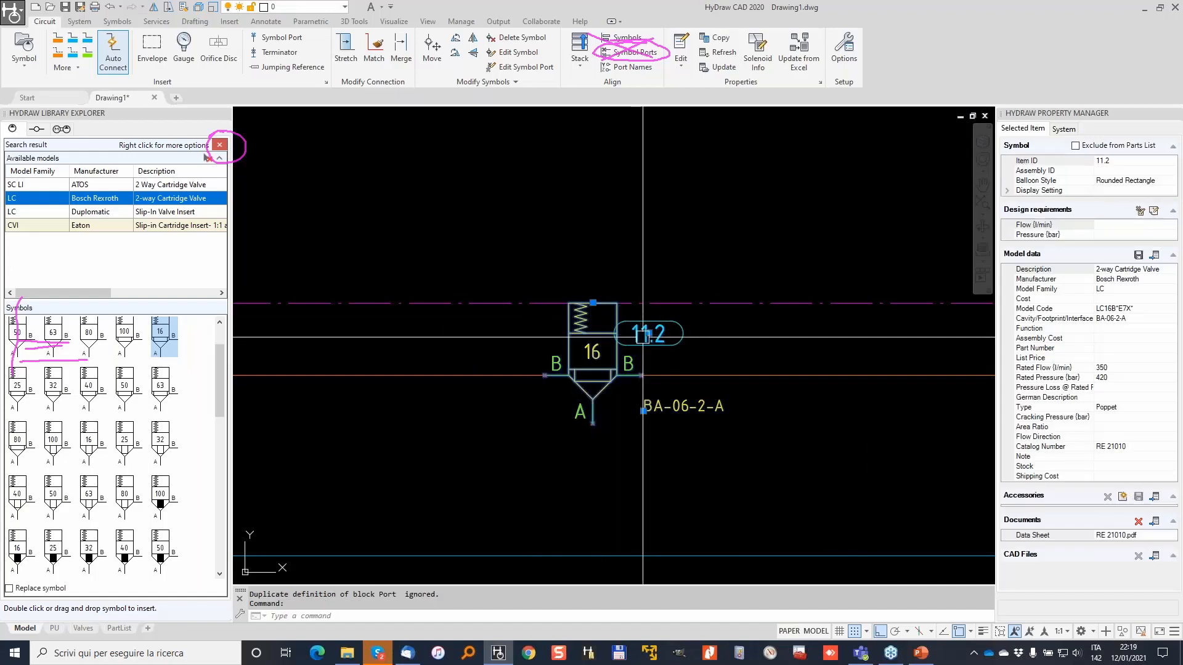
left_click(649, 334)
left_click(671, 334)
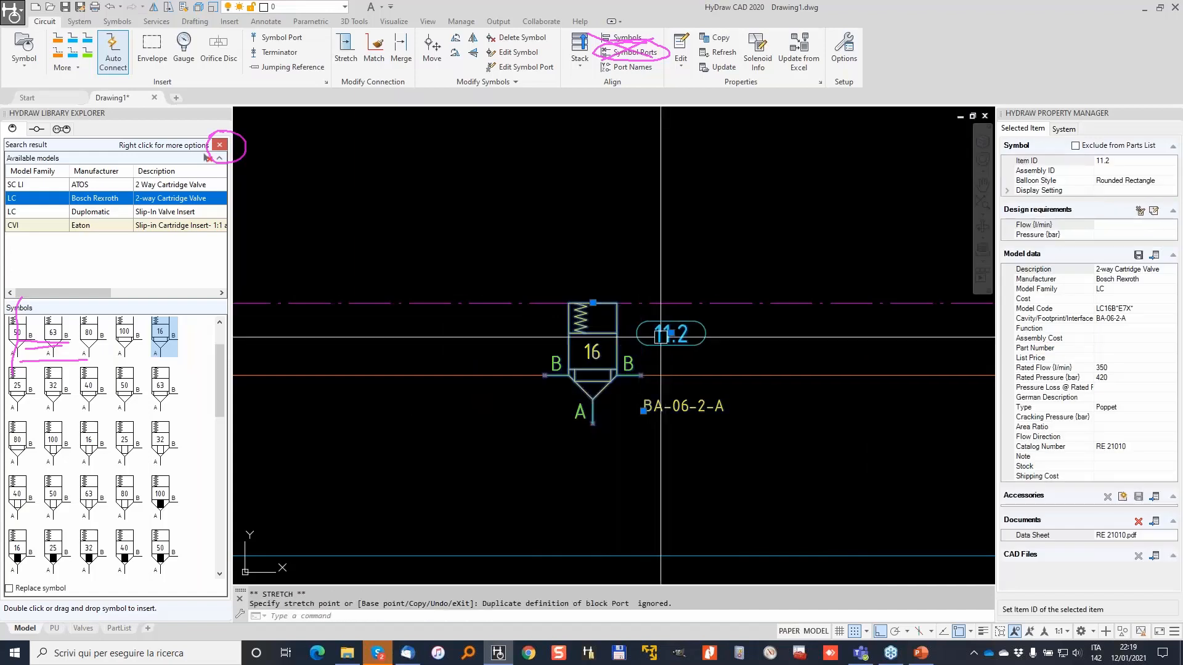
key("Escape")
scroll(493, 348, "down", 2)
middle_click_drag(442, 341, 737, 322)
scroll(535, 323, "up", 2)
left_click(514, 327)
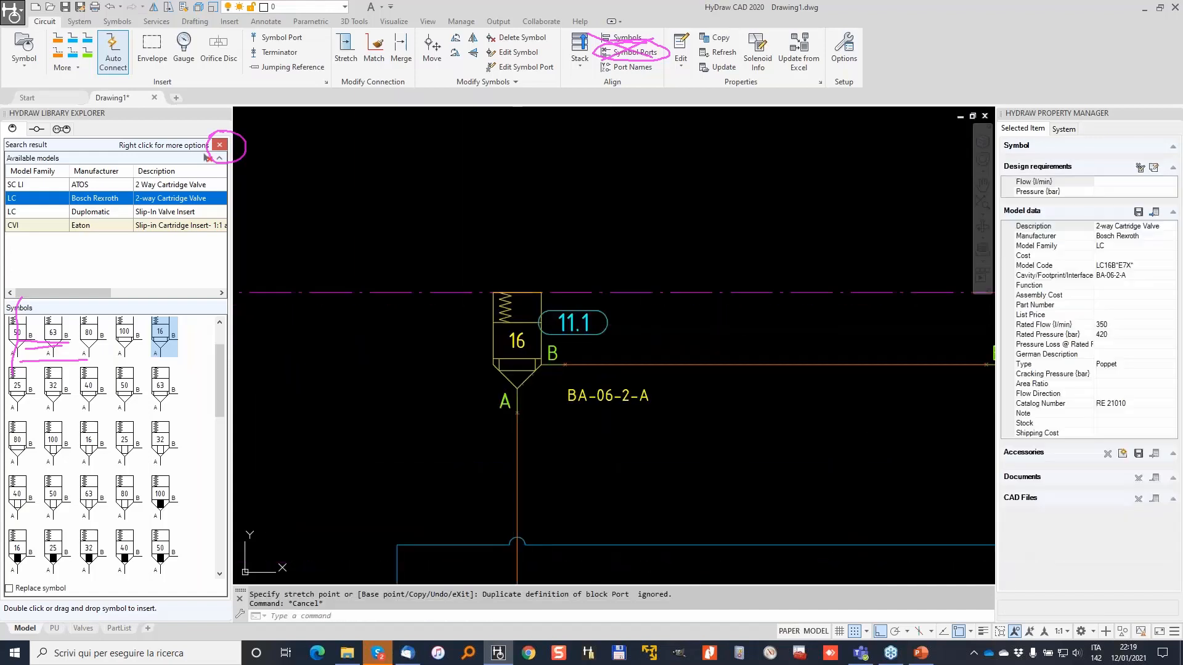
left_click(573, 322)
left_click(596, 322)
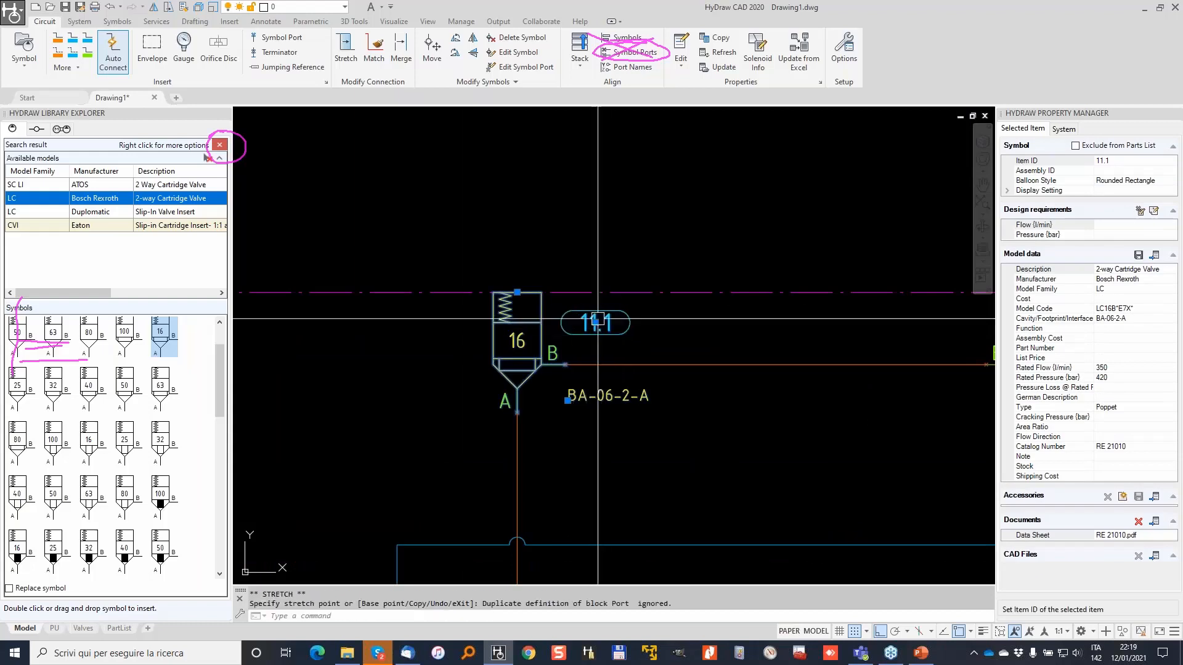
key("Escape")
key("Escape")
Draw a reservoir line from valve 11.2's A port down to the blue return line.
scroll(600, 314, "down", 2)
middle_click_drag(663, 327, 583, 319)
left_click(75, 40)
left_click(791, 368)
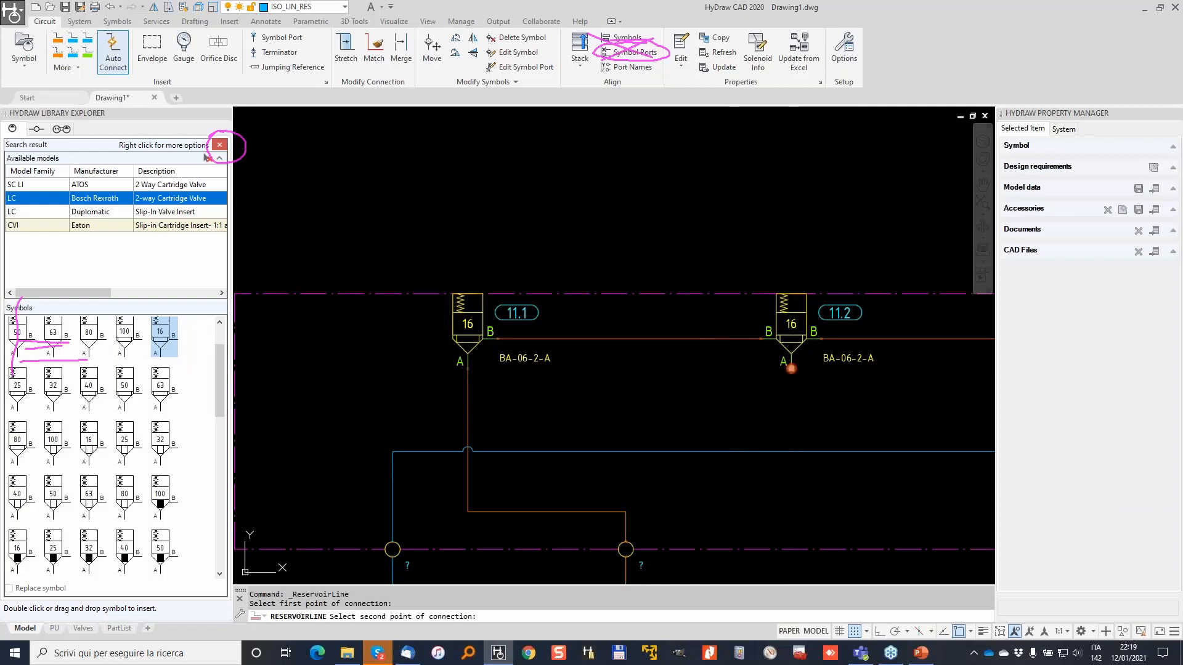
left_click(791, 450)
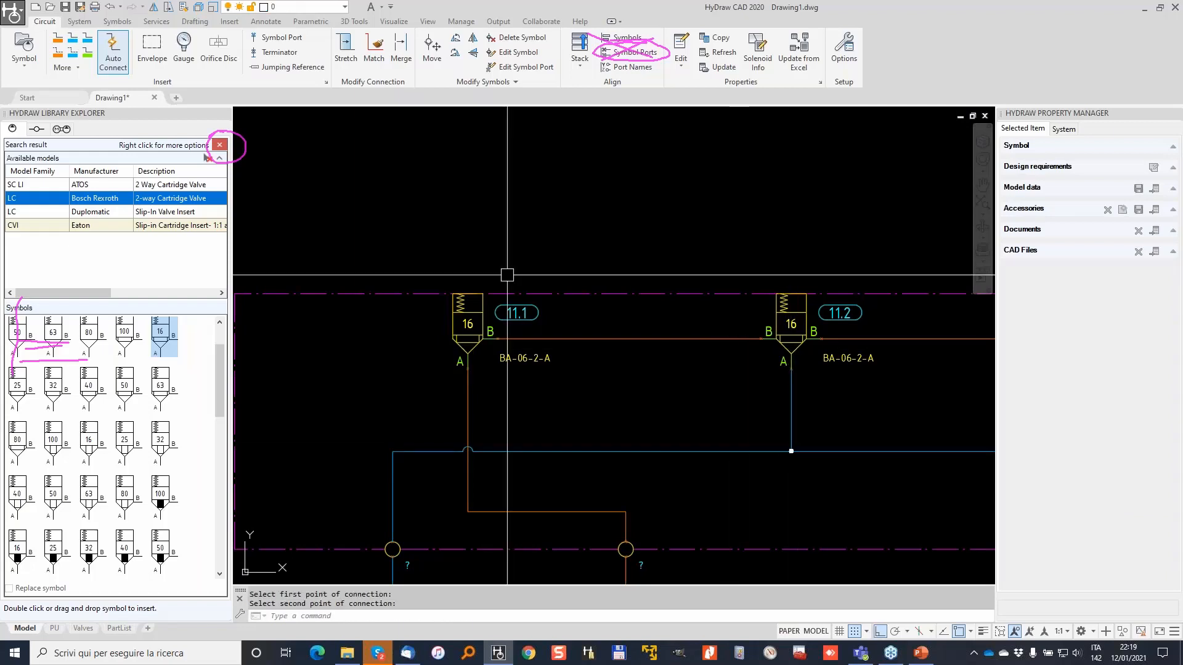
Reset the library search, filter to Slip-in Cartridge Cover - Directional, and pick the Parker C016A symbol.
left_click(222, 147)
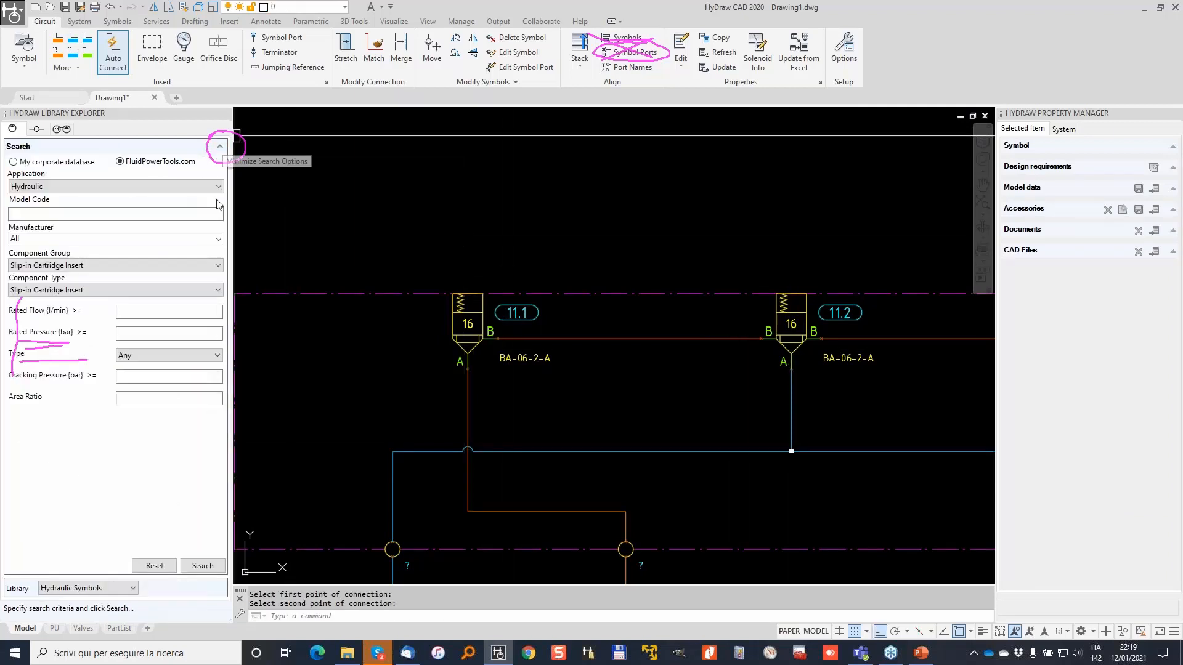
left_click(202, 565)
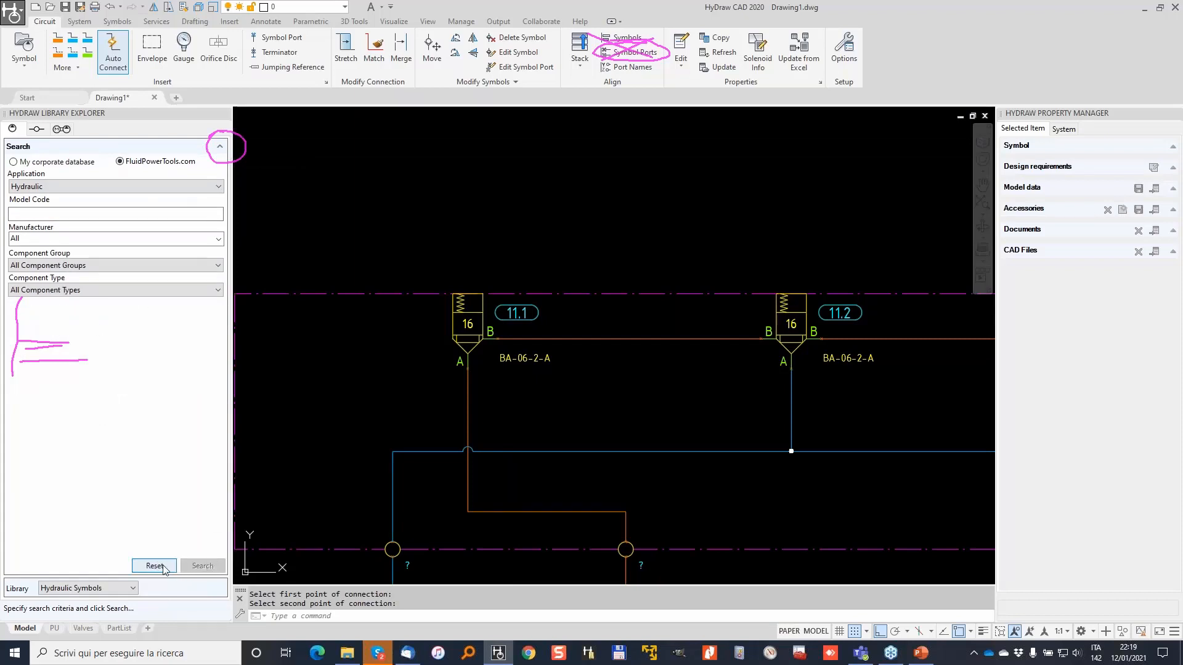
left_click(216, 270)
left_click_drag(219, 308, 220, 431)
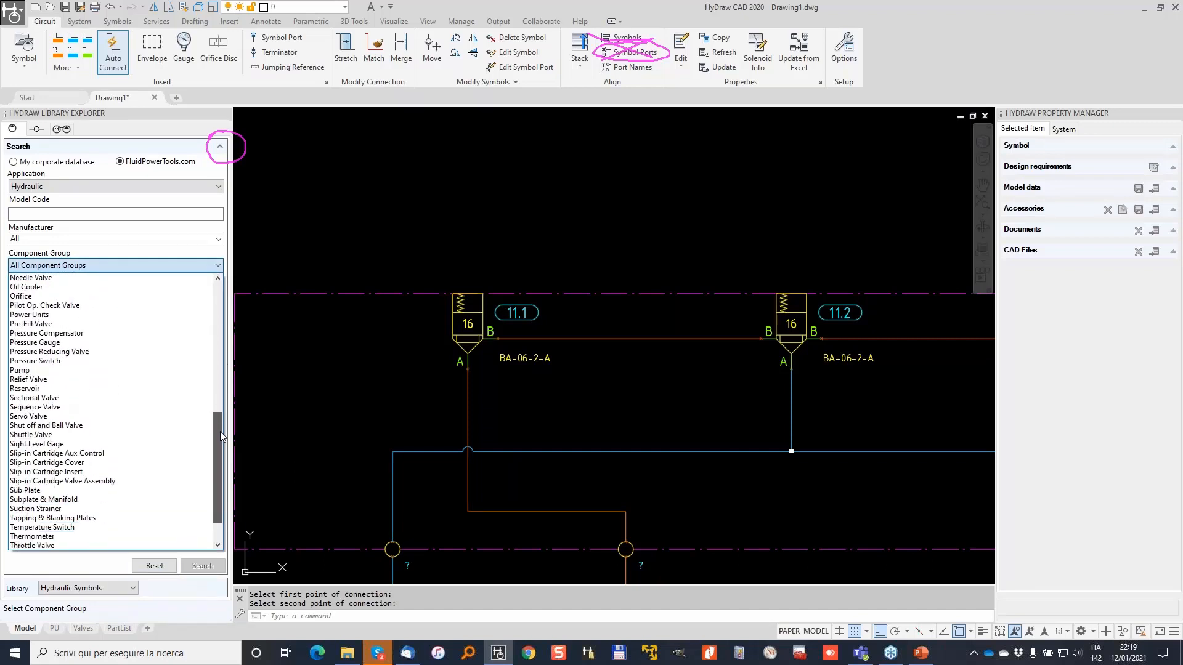
left_click(83, 463)
left_click(197, 291)
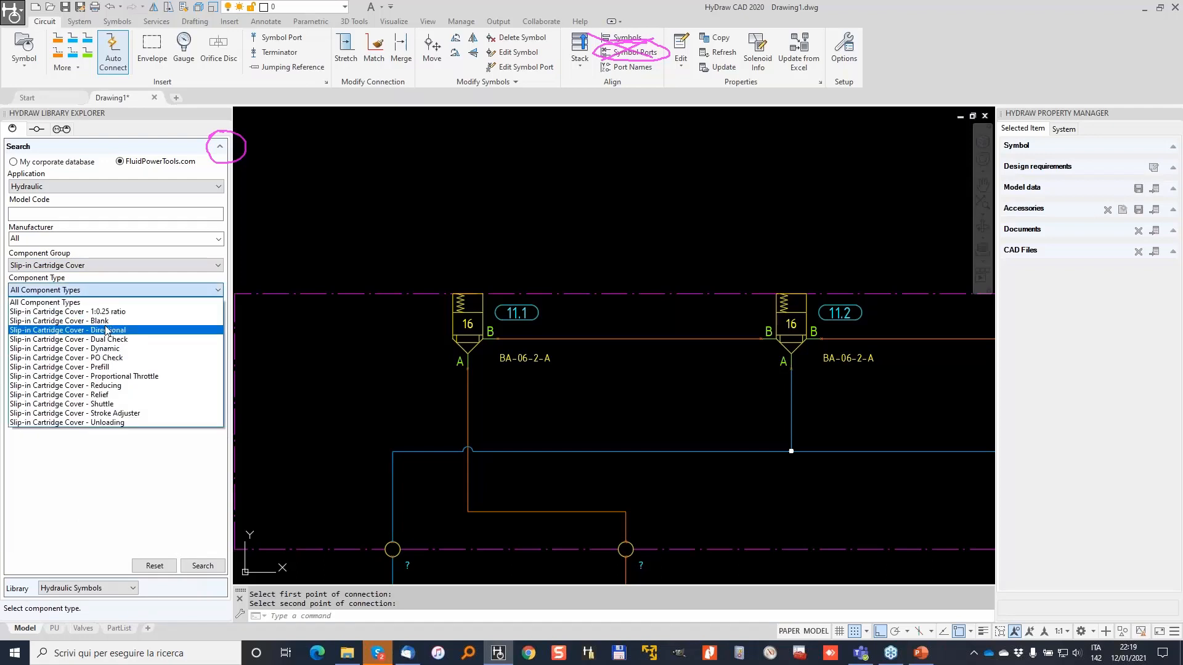
left_click(152, 331)
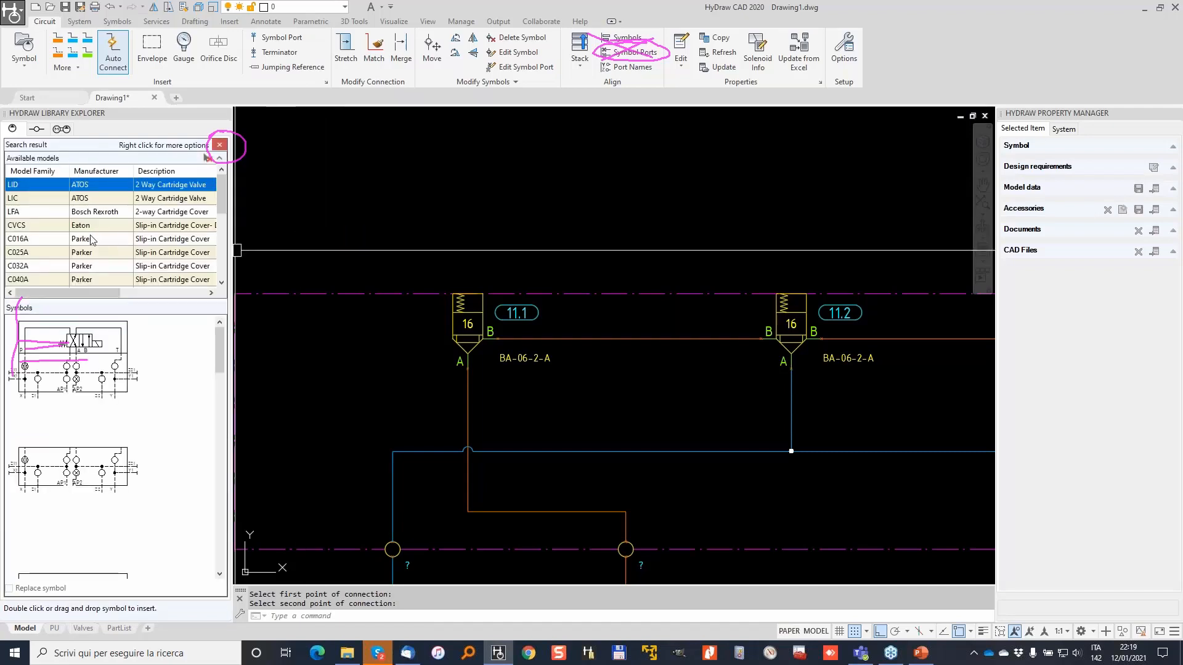
left_click(39, 240)
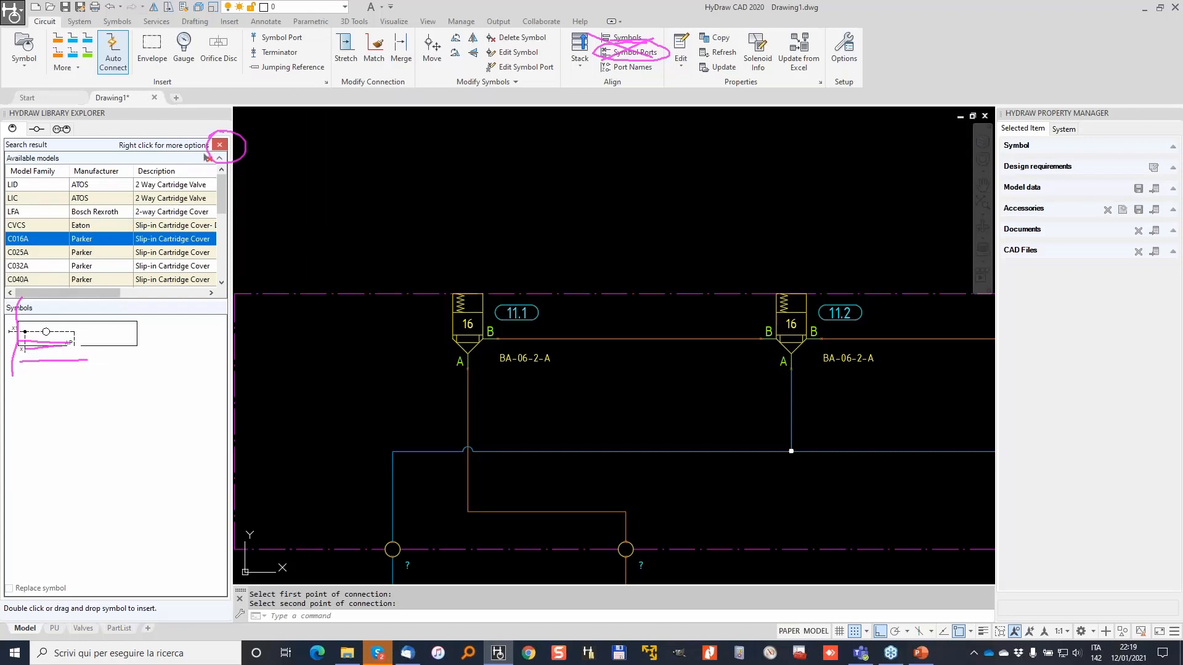
left_click(86, 338)
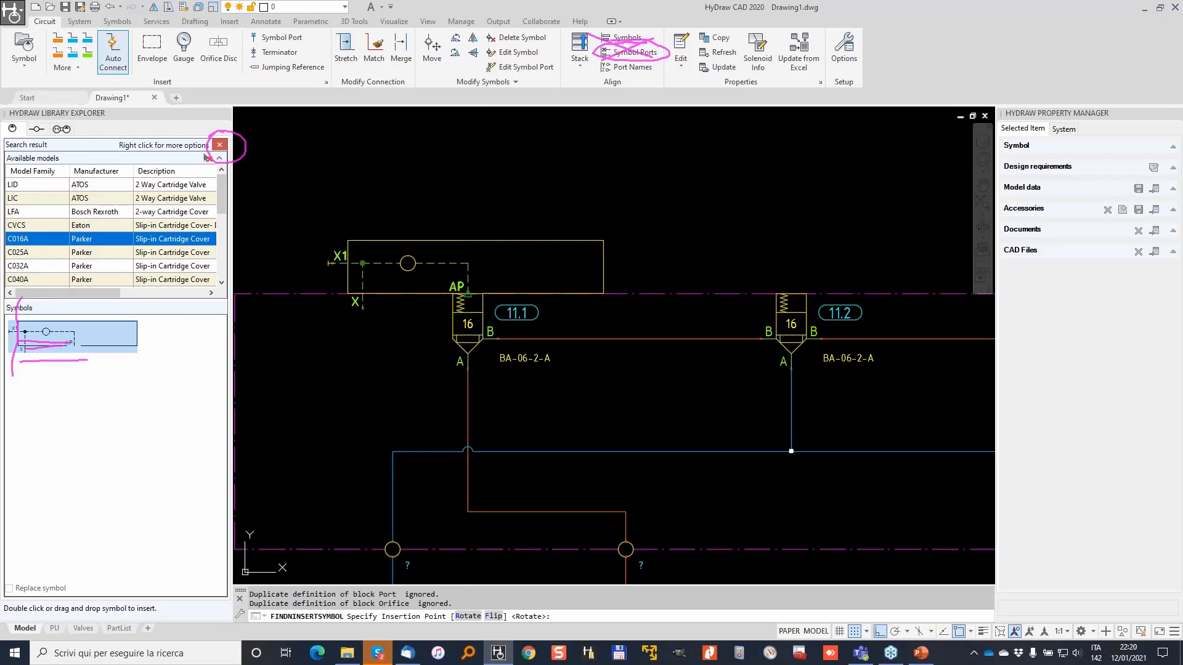
Place the C016A cover, tagged 12, on valve 11.1's AP port.
left_click(468, 294)
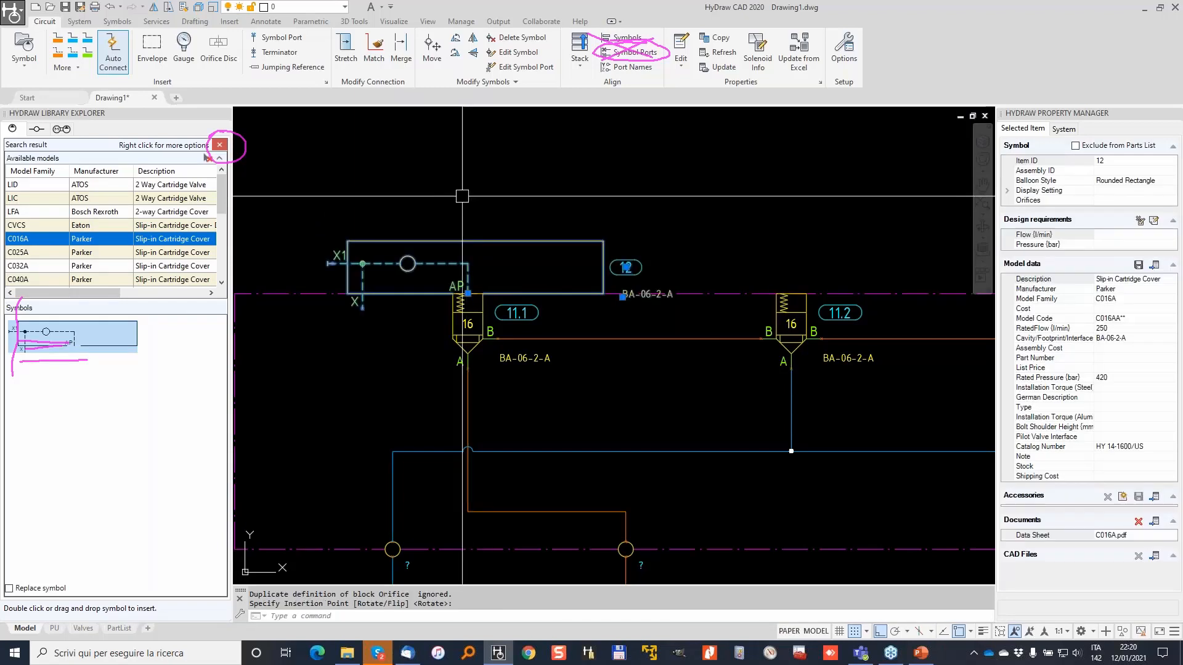
key("Escape")
left_click(59, 53)
scroll(296, 270, "up", 2)
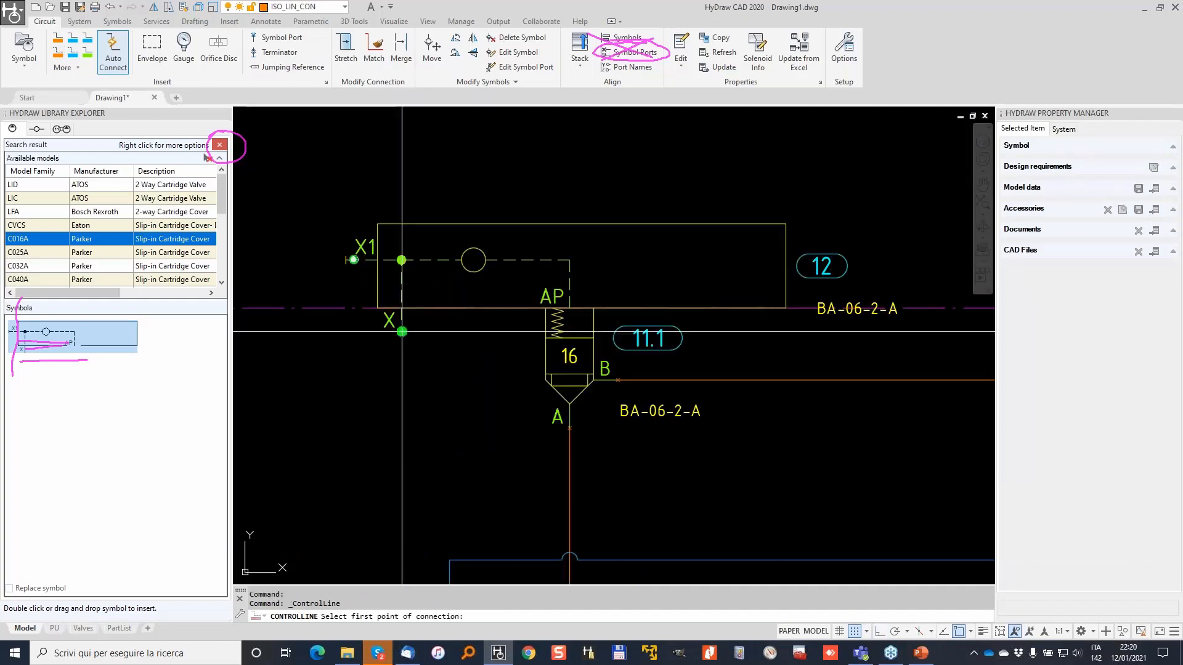
left_click(362, 309)
key("Escape")
key("Escape")
scroll(533, 374, "down", 4)
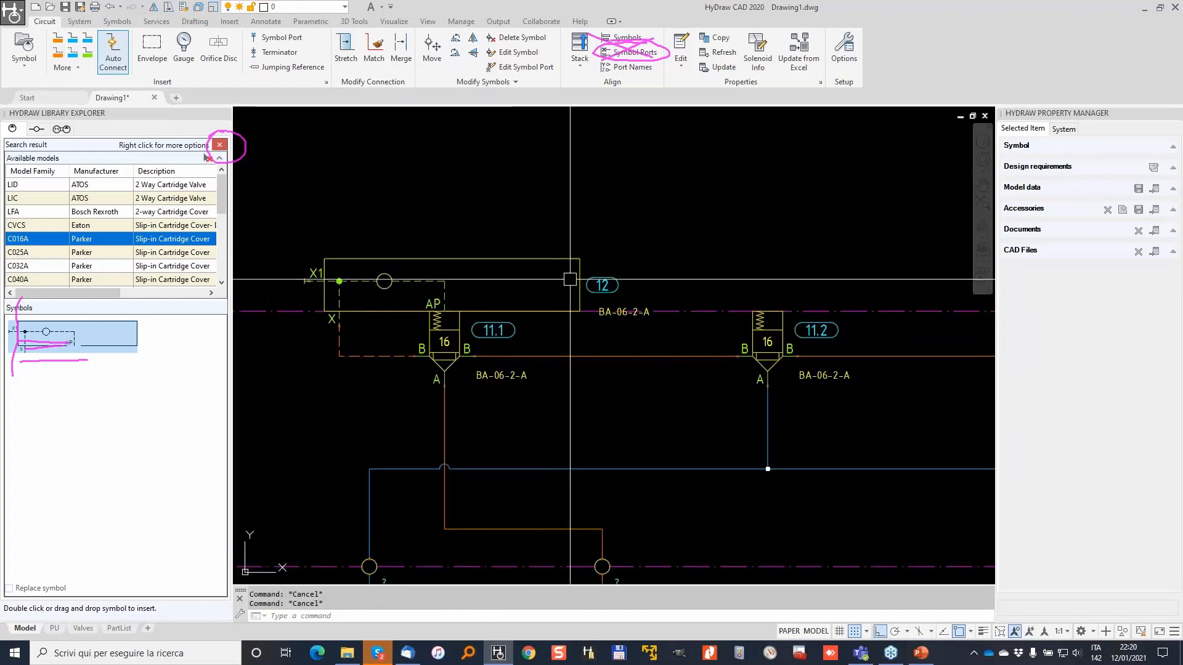
Move cover 12's BA-06-2-A label inside its outline with Ortho off, then return to the search form.
left_click(570, 279)
left_click(599, 314)
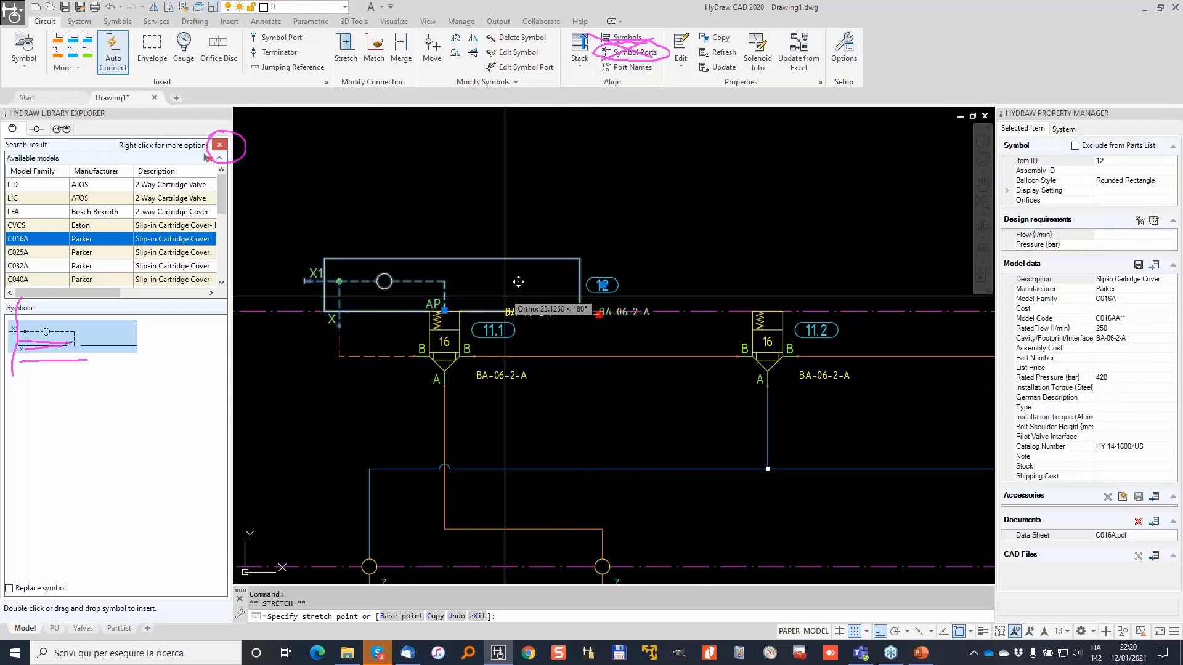
key("F8")
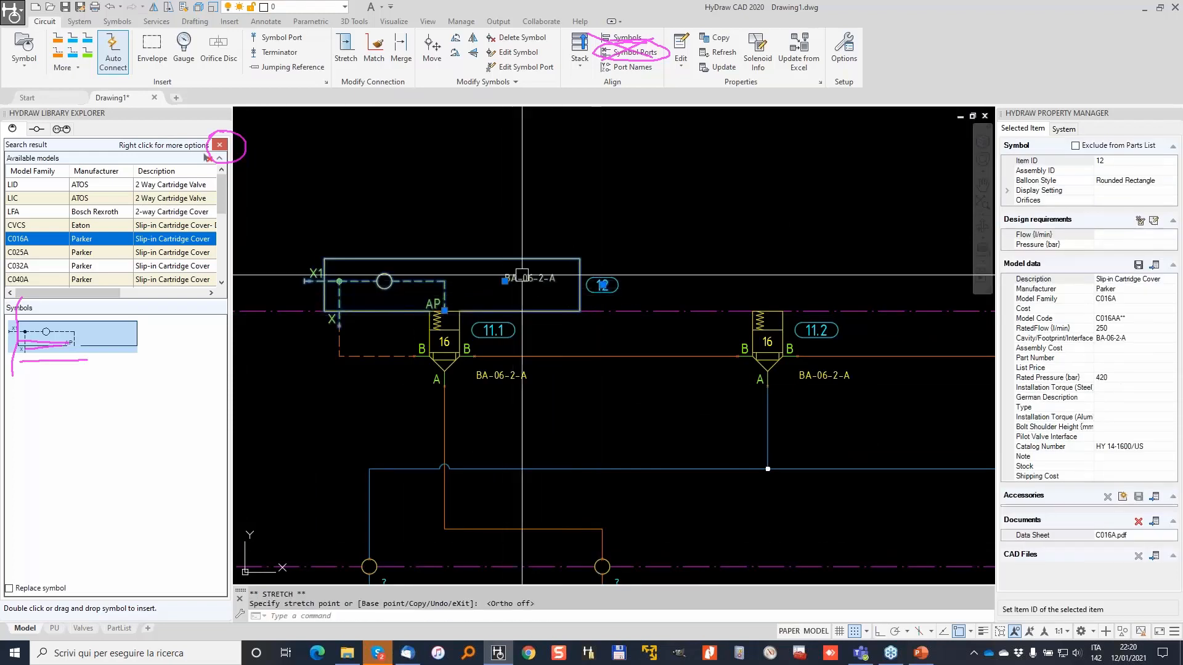
key("Escape")
scroll(608, 248, "down", 3)
left_click(220, 144)
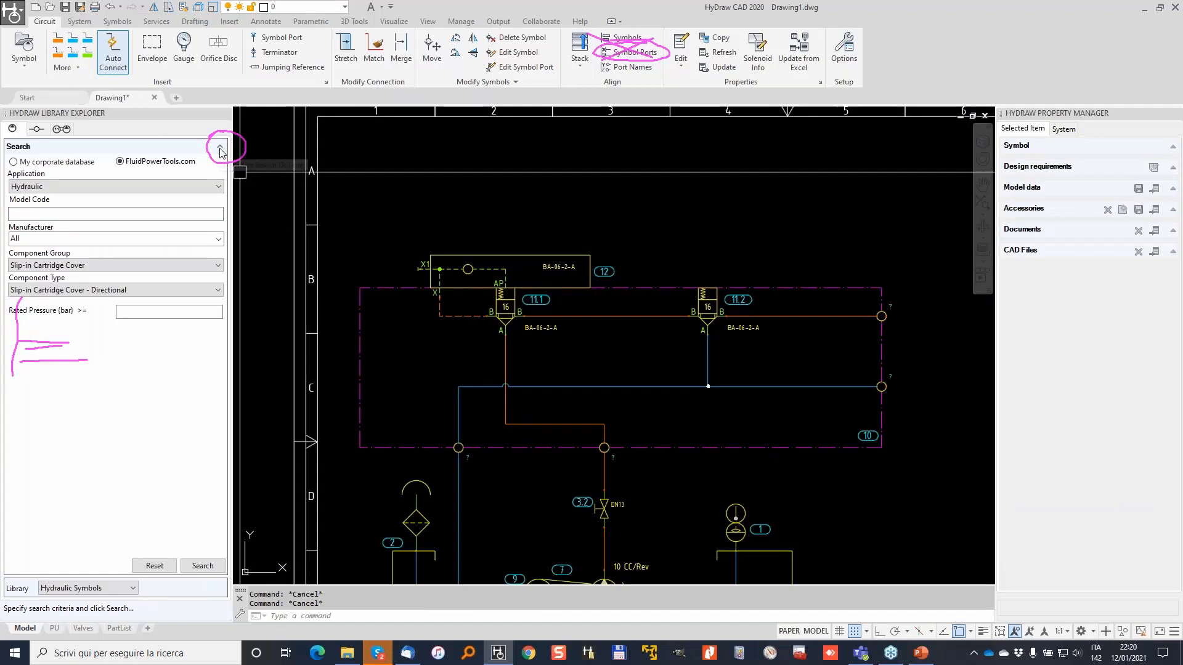
Filter the library to Parker Slip-in Cartridge Cover - Relief models and choose the C016E symbol.
left_click(173, 289)
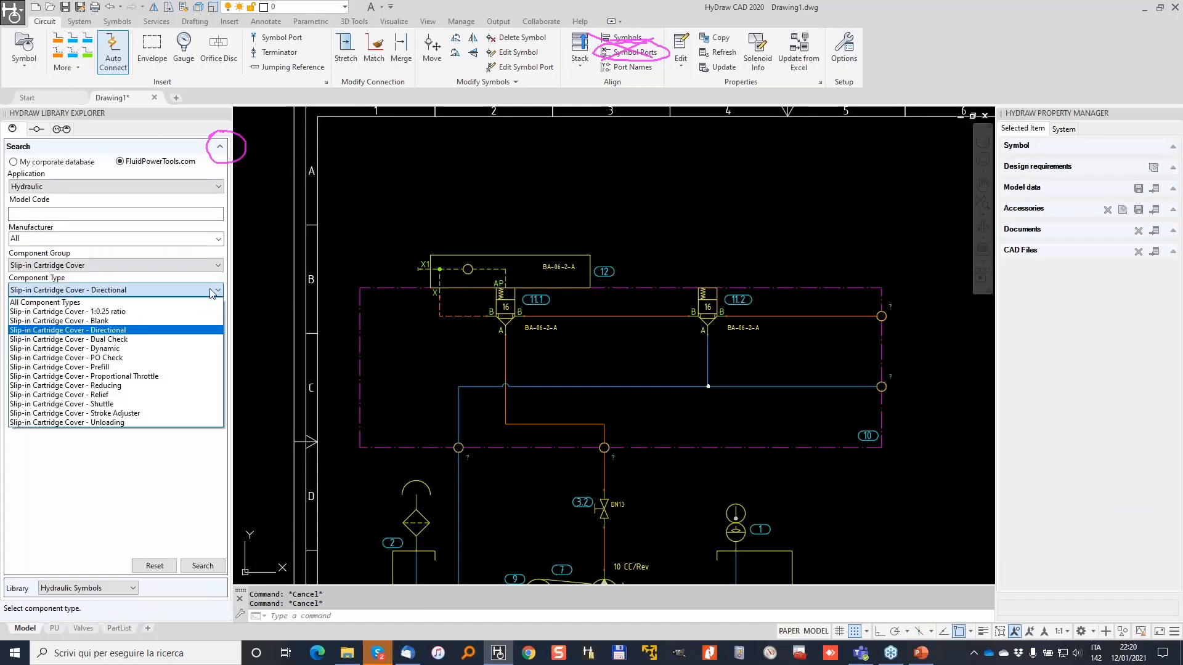
left_click(106, 396)
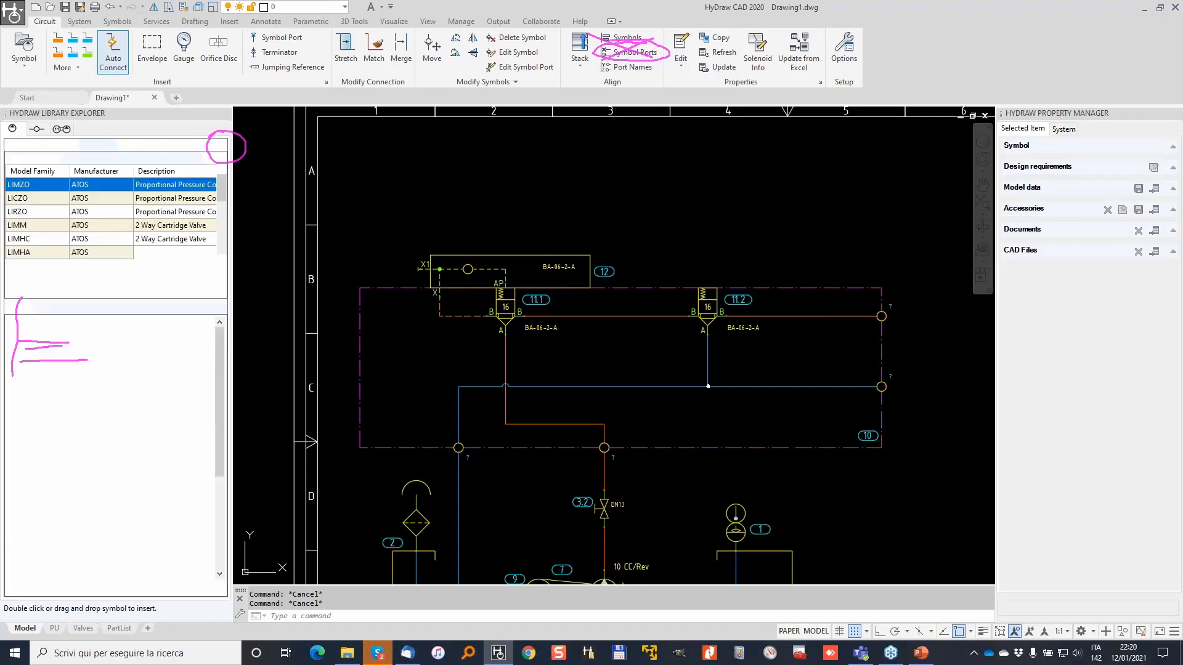
left_click(128, 172)
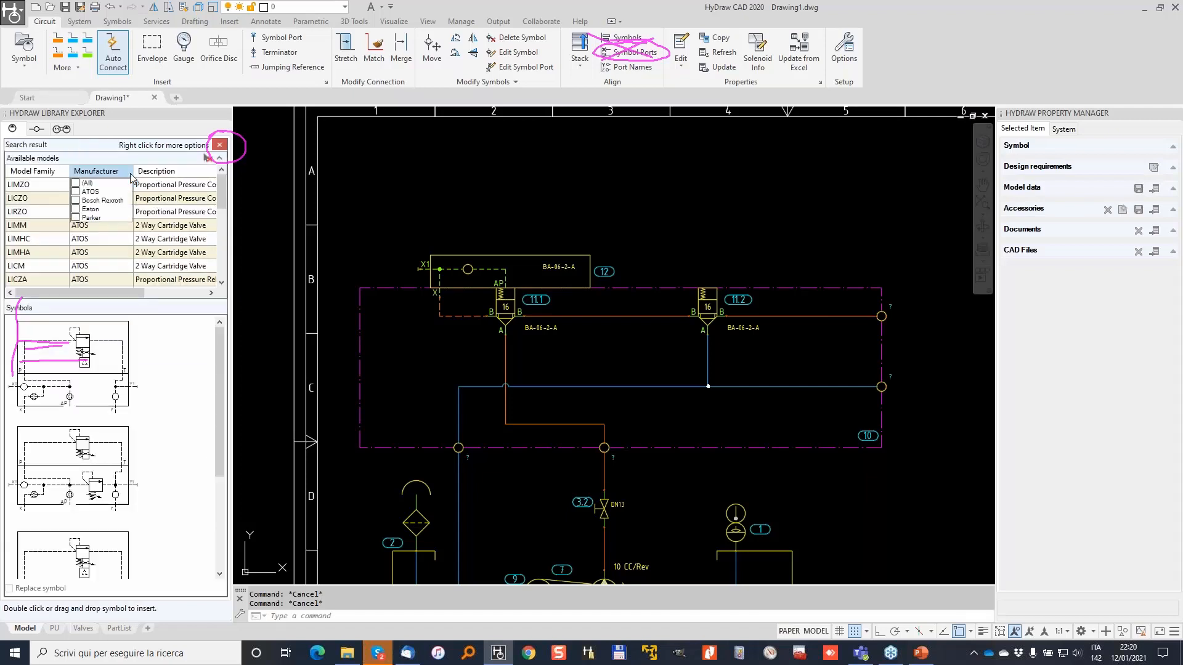
left_click(75, 218)
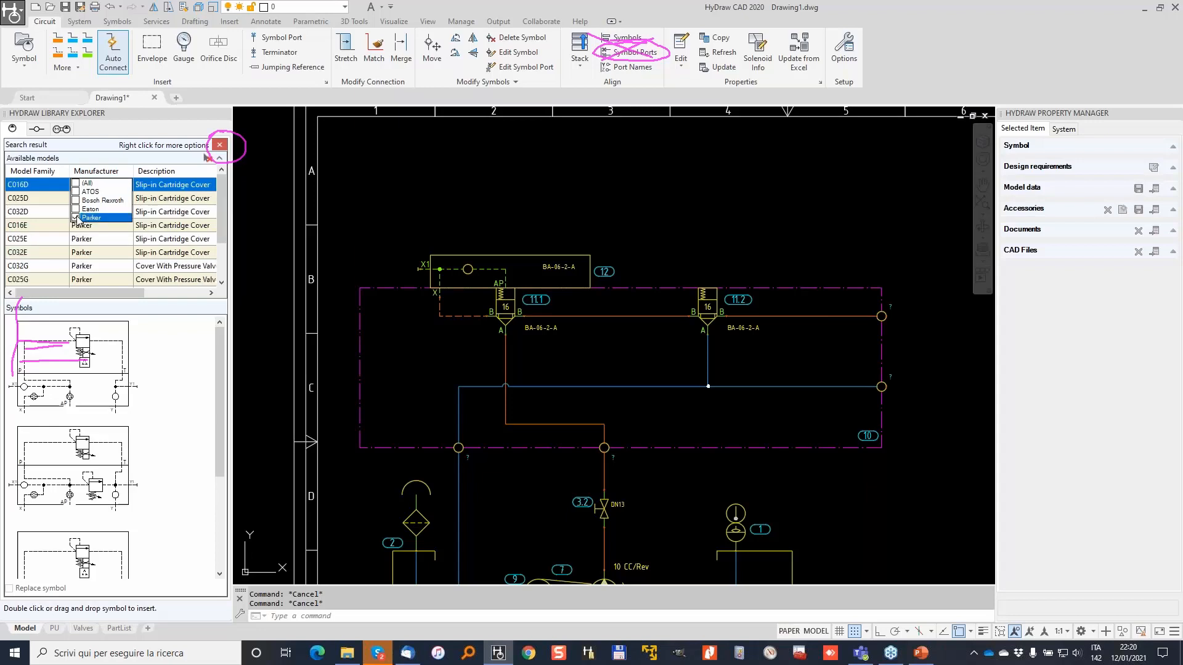
left_click(166, 374)
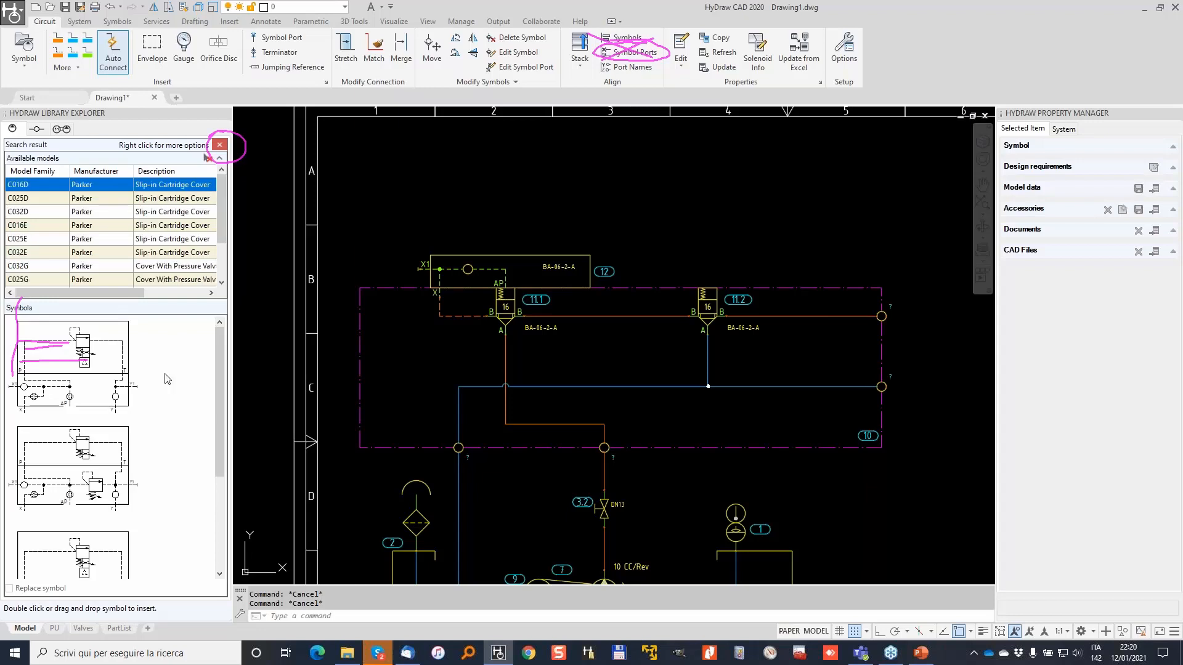
left_click(42, 226)
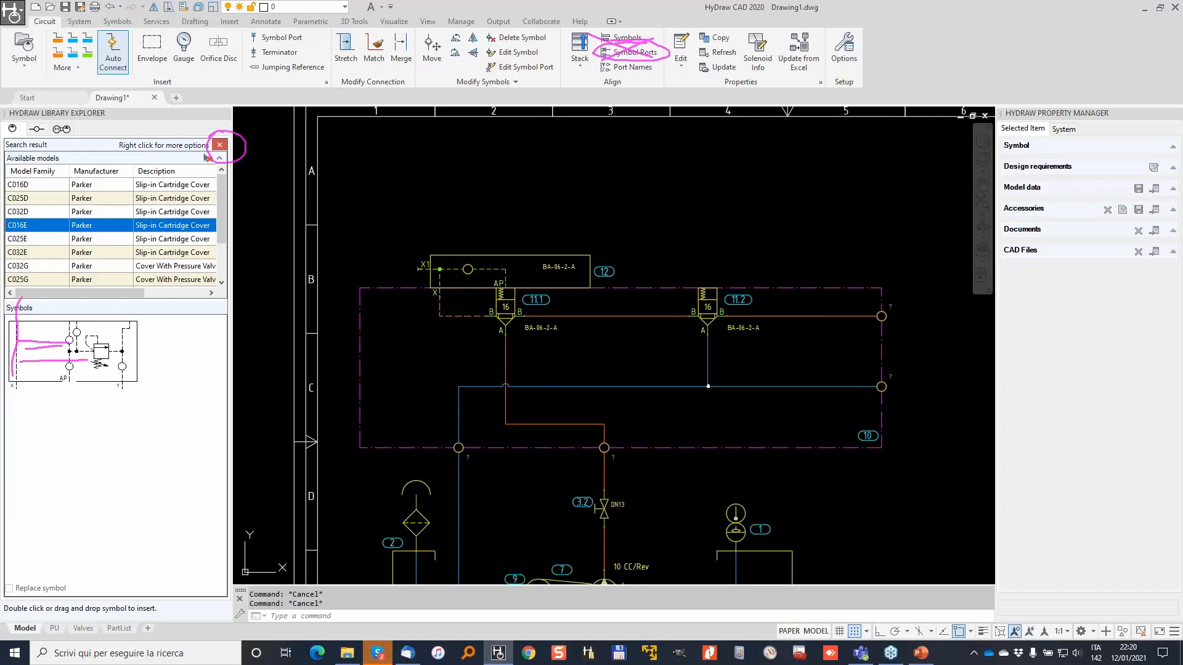
left_click(101, 354)
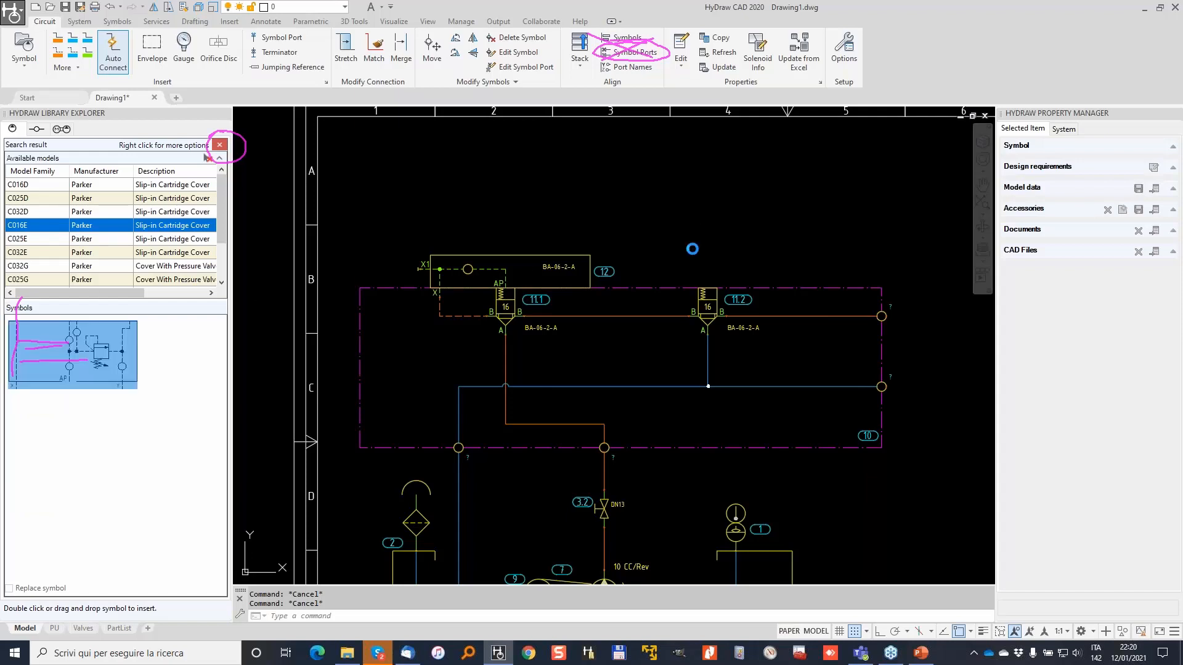
scroll(696, 256, "up", 4)
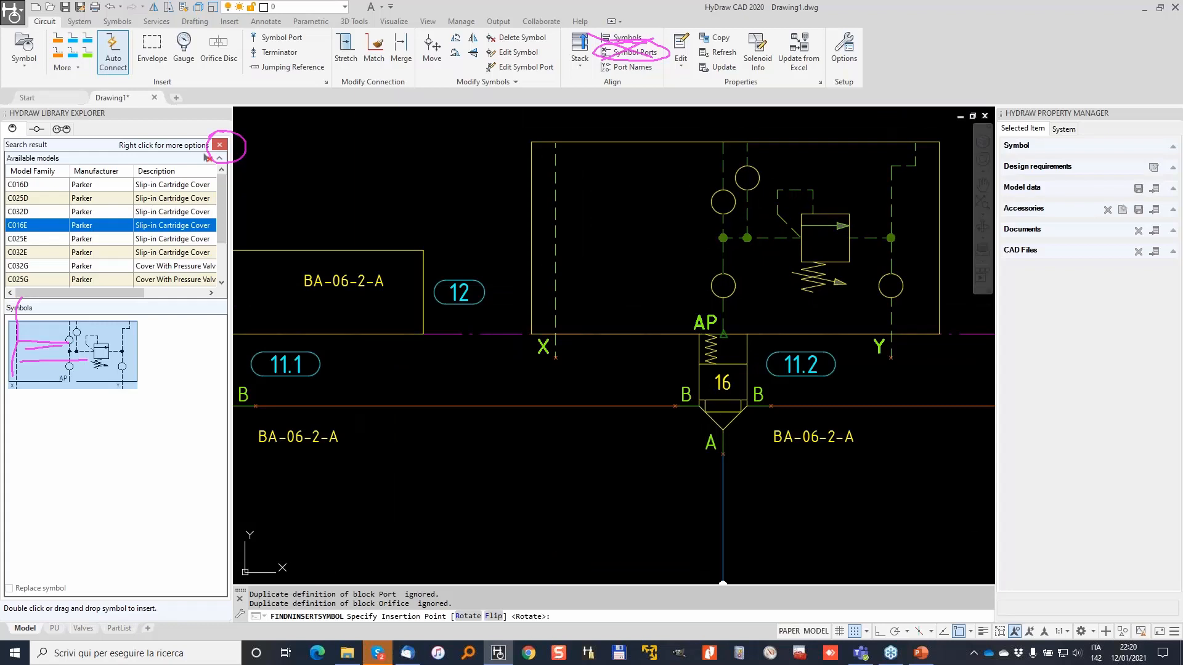
Mount the C016E relief cover, tagged 13, on cartridge 11.2's AP port.
left_click(724, 335)
scroll(675, 169, "down", 1)
scroll(667, 171, "down", 1)
middle_click_drag(666, 171, 616, 265)
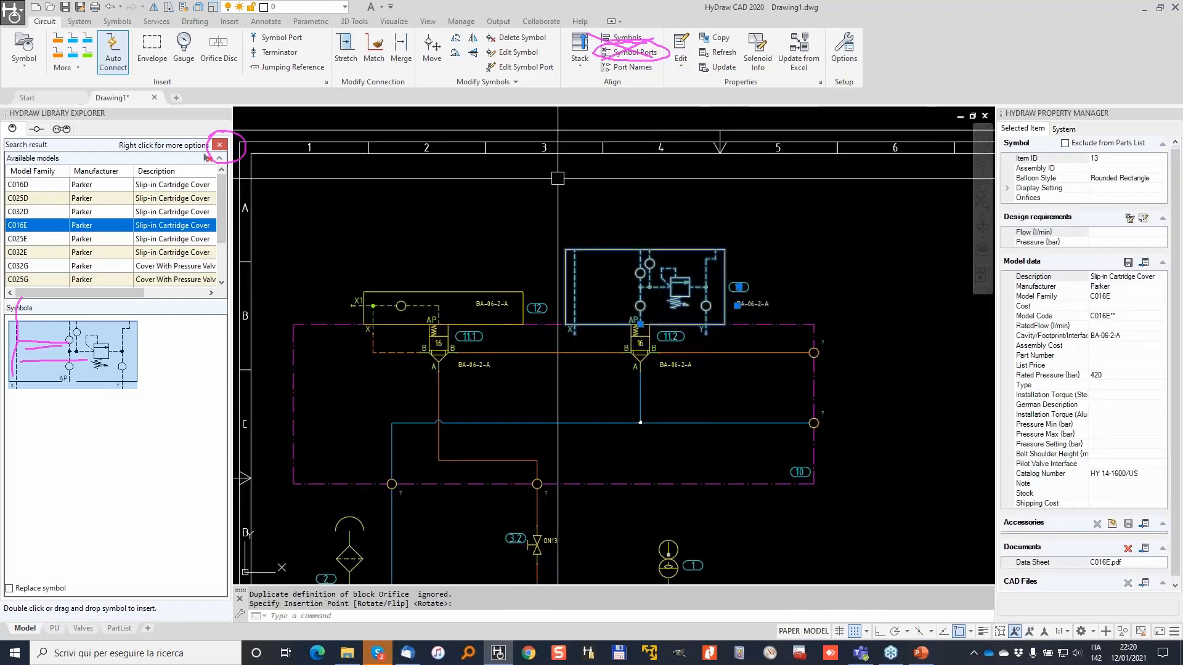
Draw a control line from the cover's X port to the line below cartridge 11.1; cancel the drain line.
left_click(58, 56)
scroll(542, 336, "up", 3)
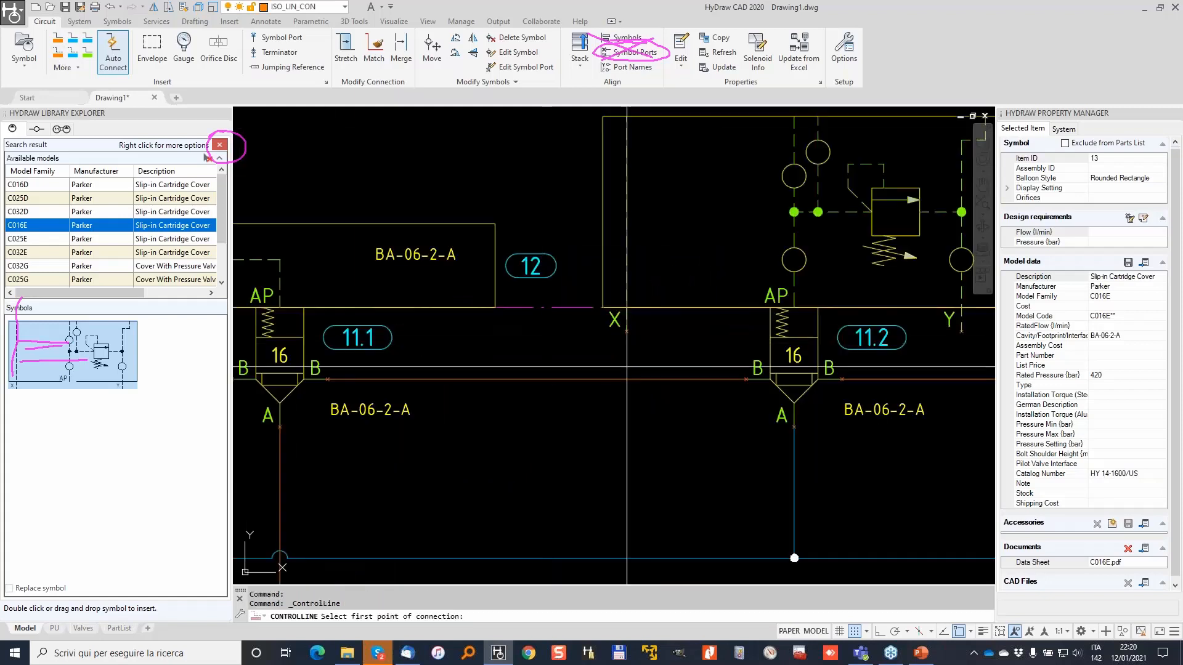
left_click(627, 331)
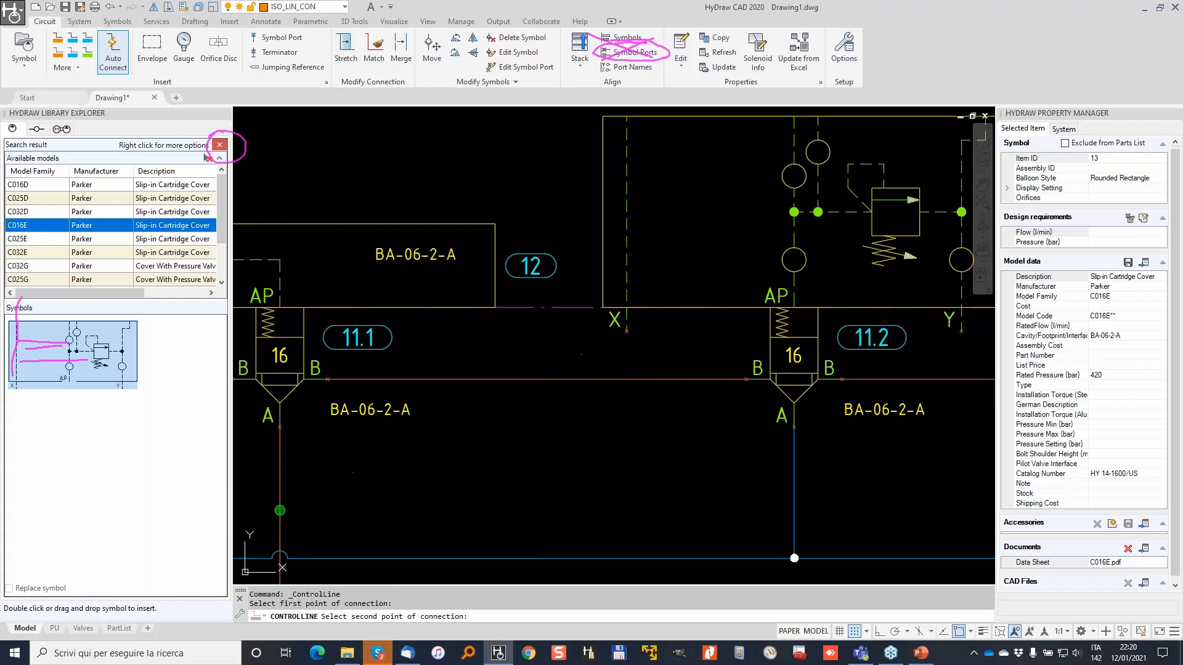
left_click(281, 510)
scroll(647, 259, "down", 2)
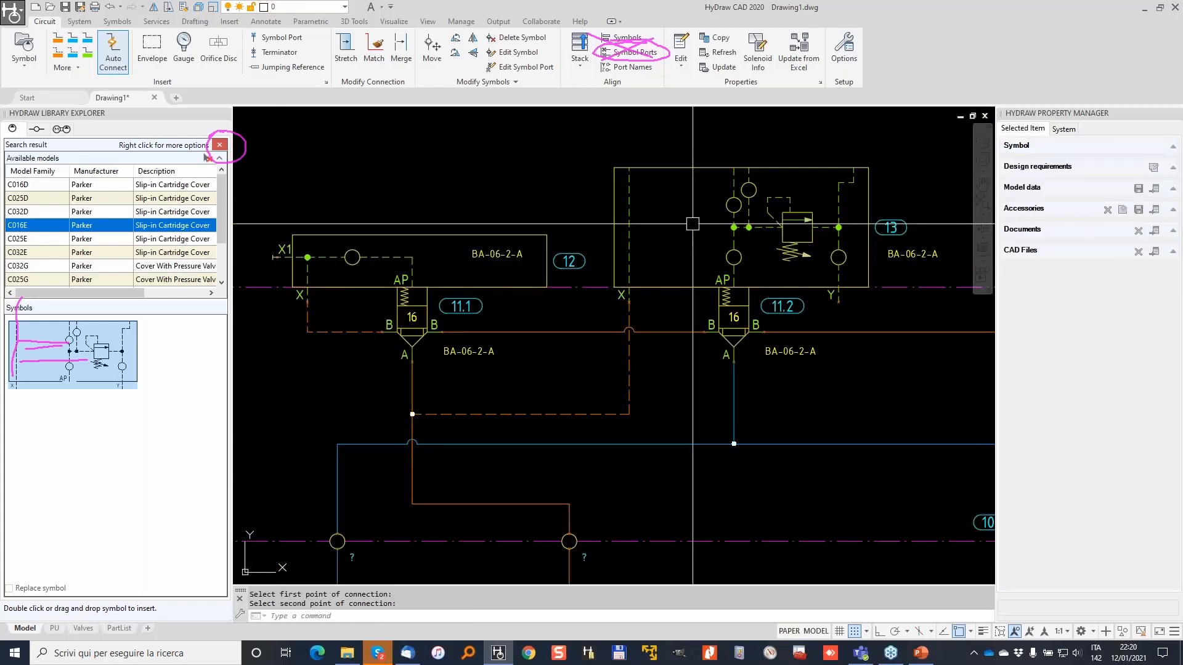
left_click(71, 55)
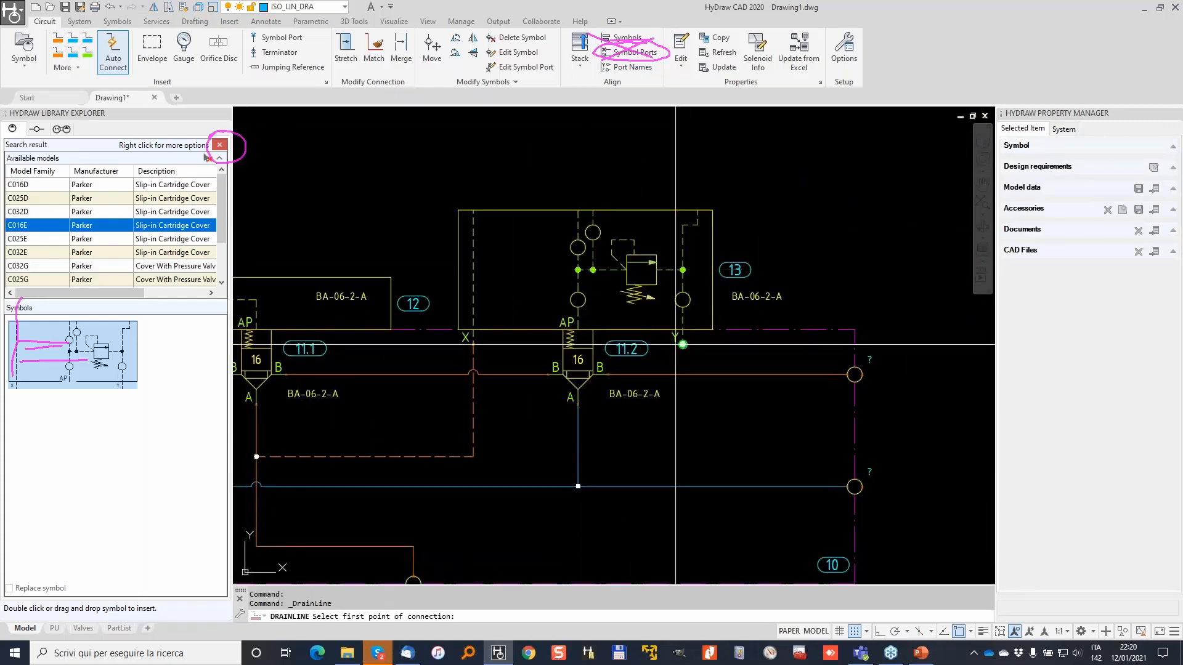
scroll(739, 277, "down", 3)
key("Escape")
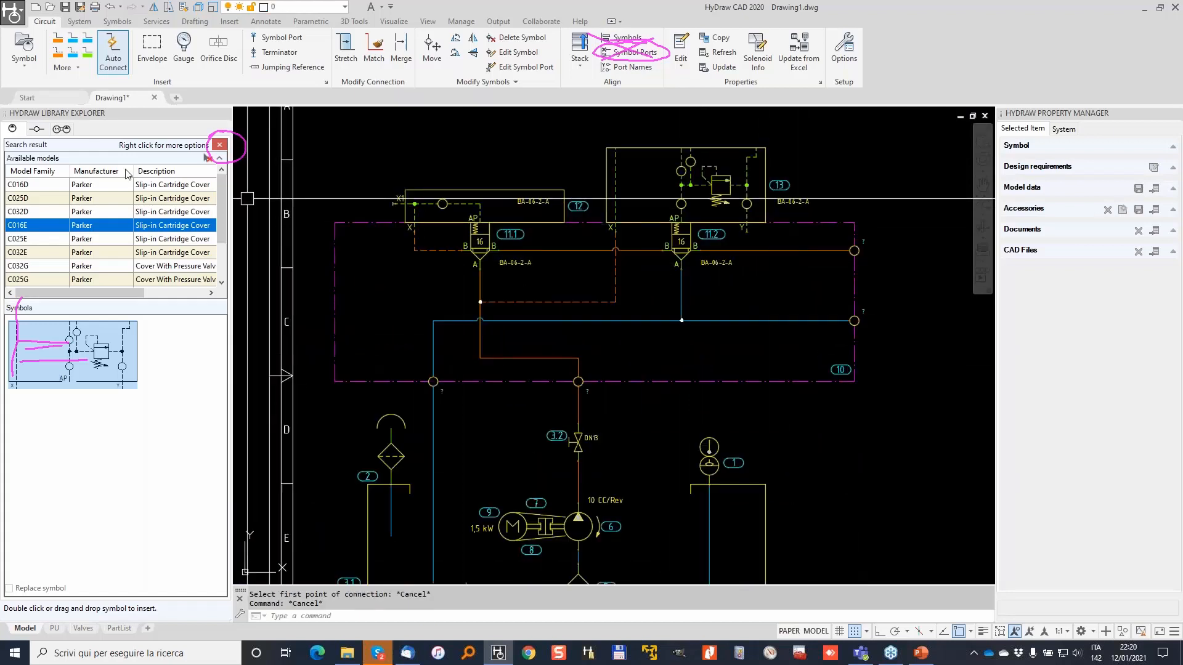
scroll(765, 385, "up", 3)
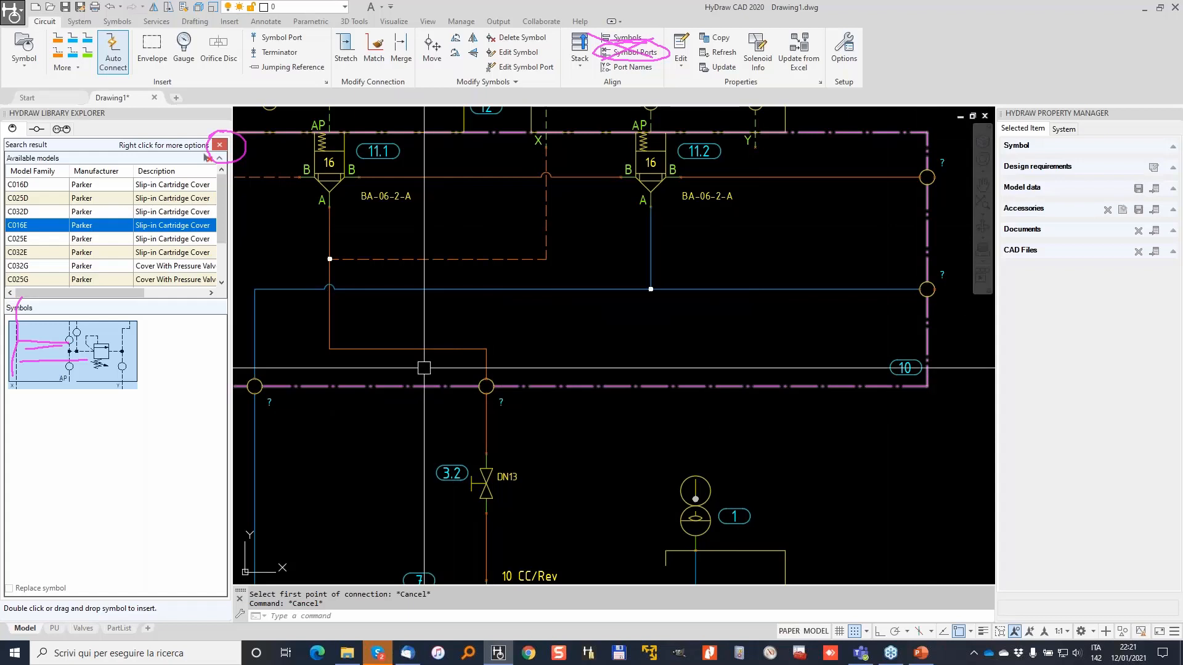
Create external port DR, type BSP, size G 1/2, and place it on manifold 10's lower edge.
left_click(38, 131)
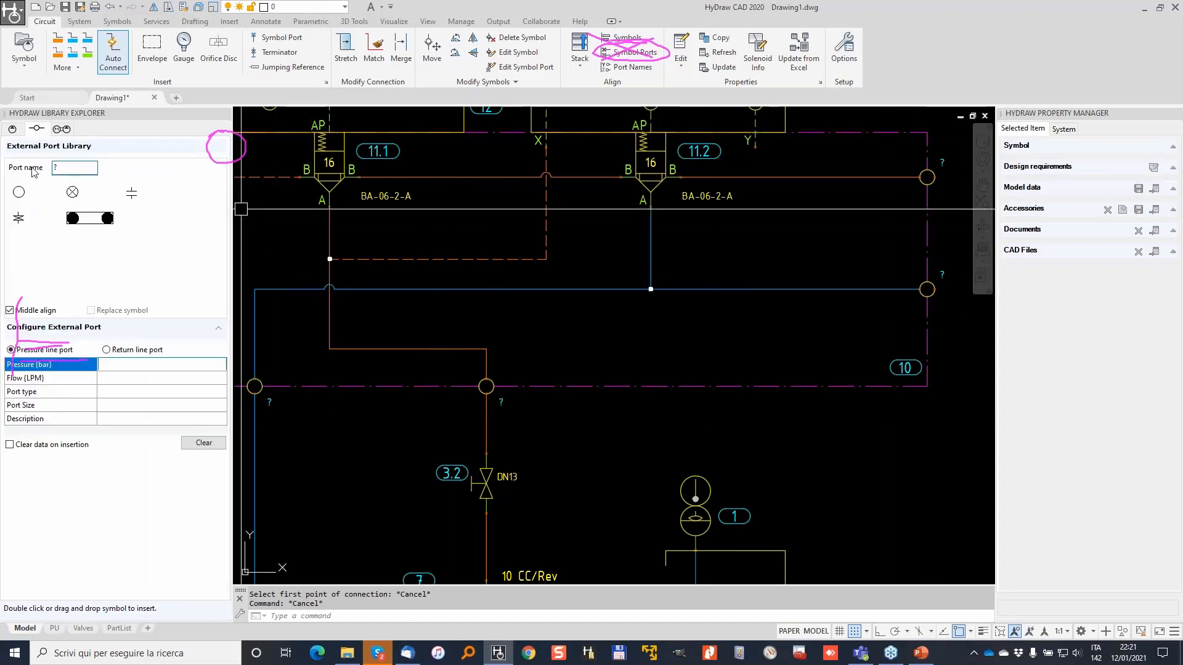
double_click(62, 169)
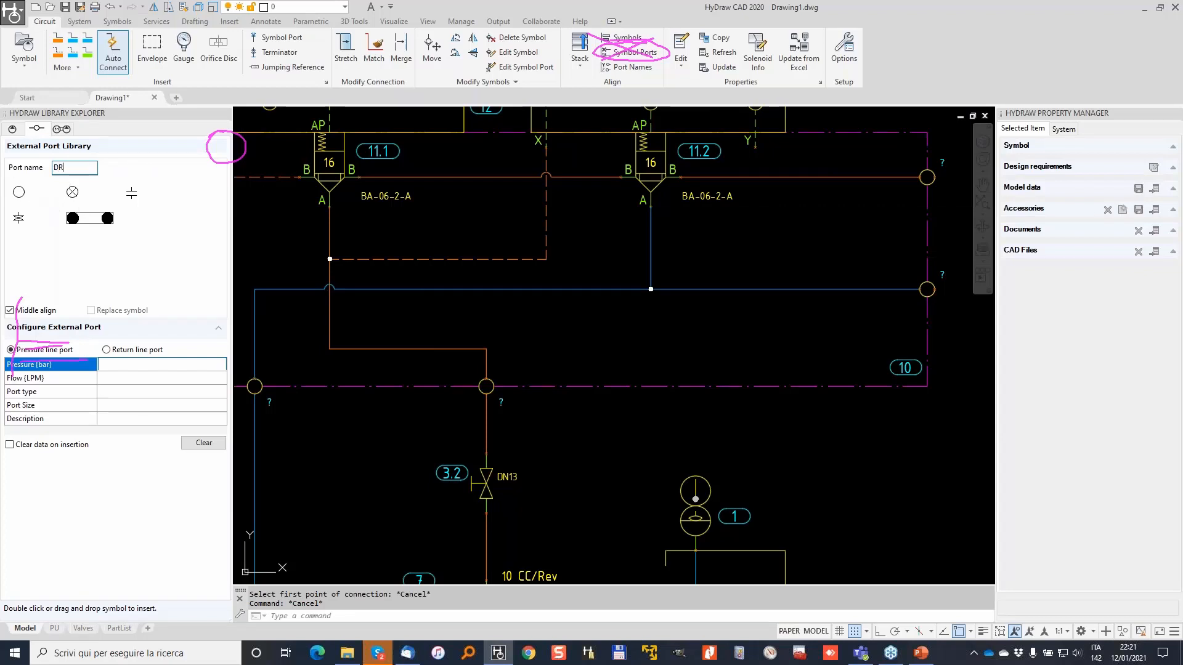
left_click(182, 392)
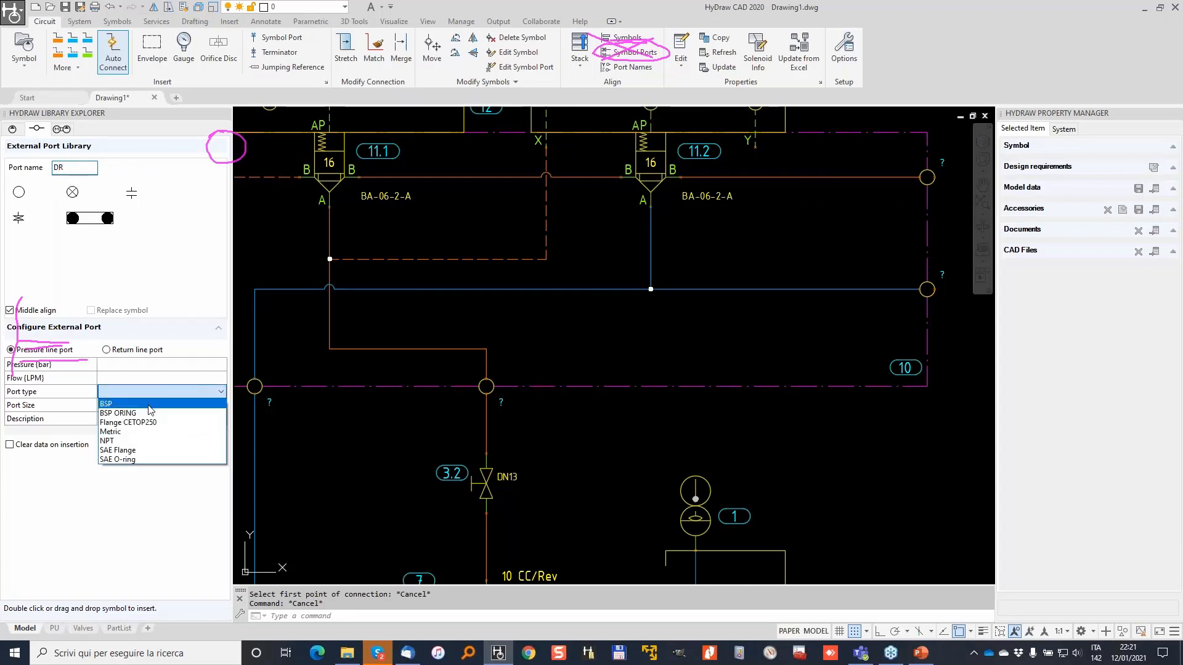
left_click(150, 404)
left_click(168, 406)
left_click(168, 406)
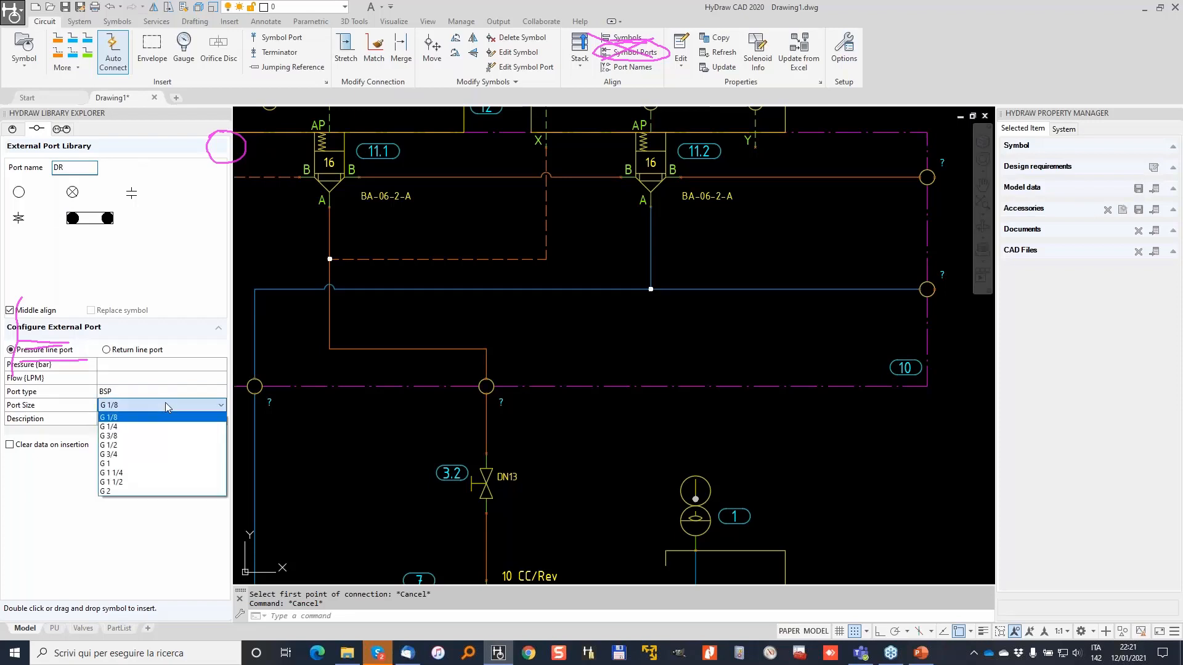
left_click(135, 446)
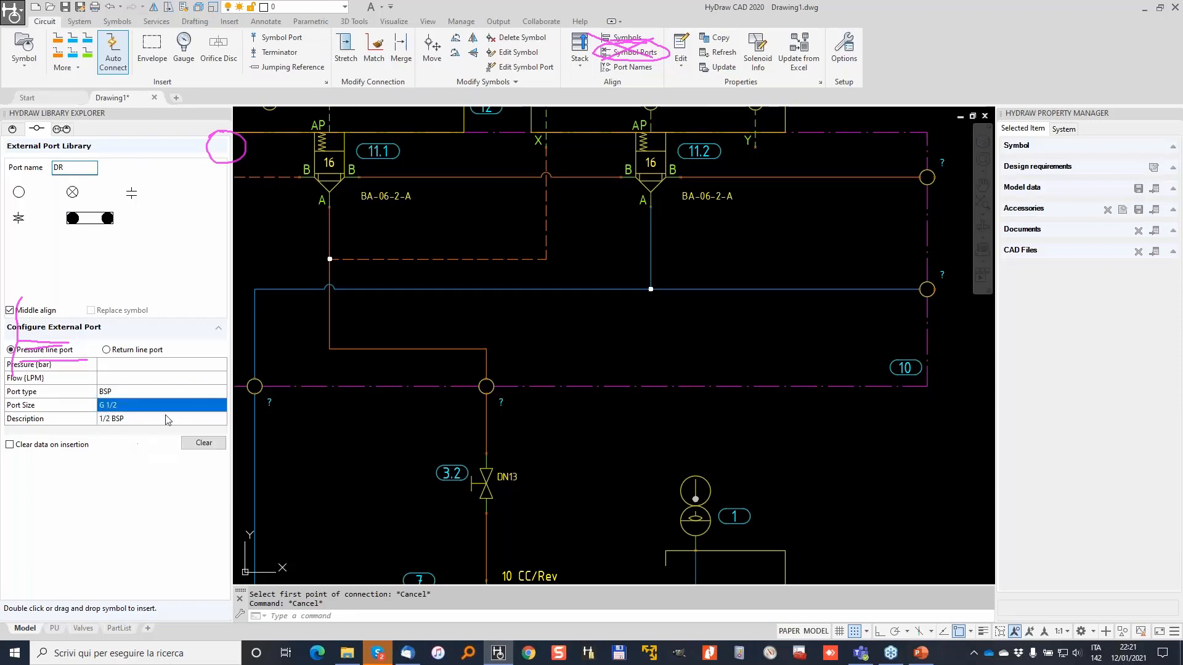
double_click(19, 192)
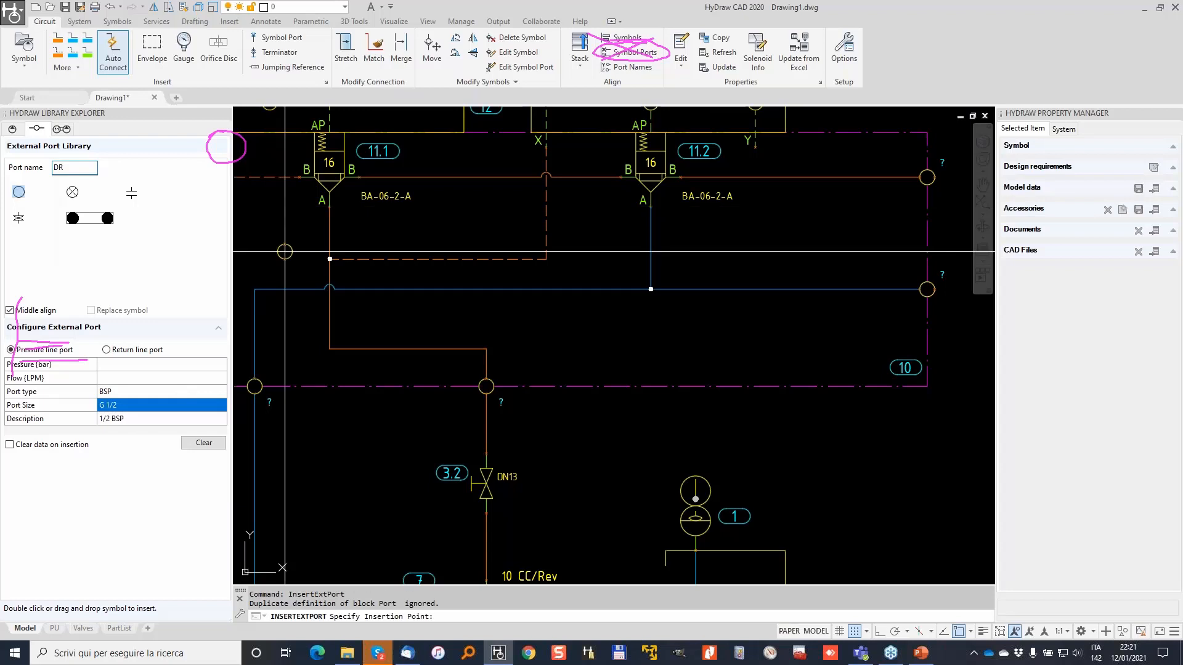
left_click(755, 386)
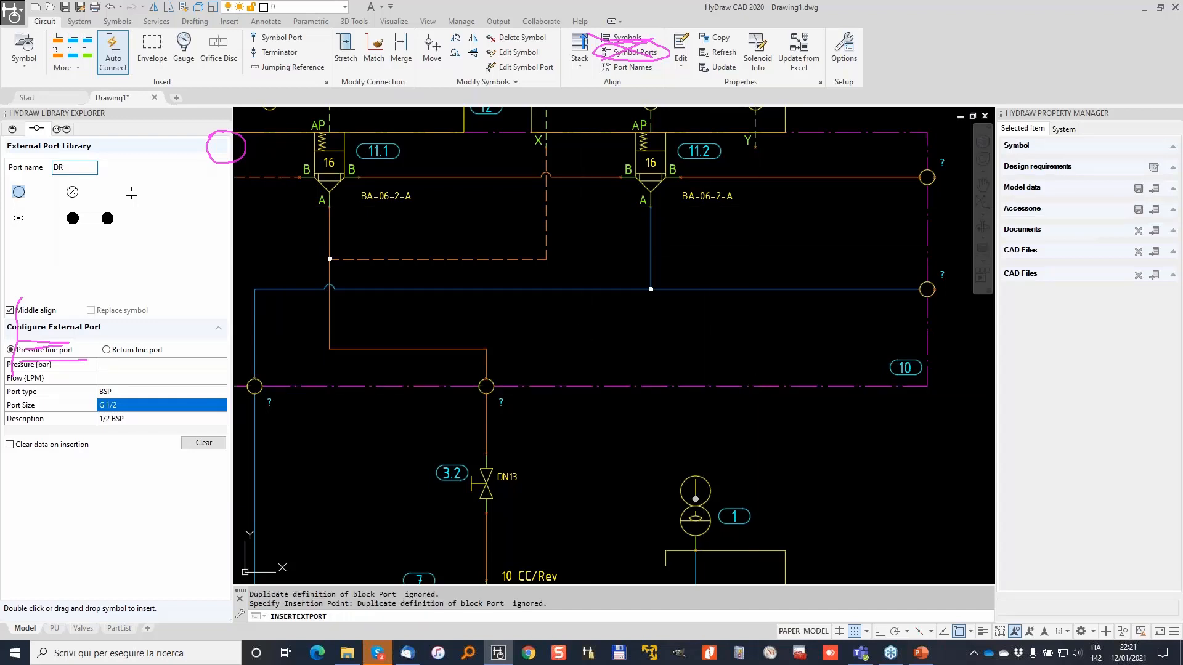
Draw a drain line between the DR port and cover 13's Y port.
left_click(74, 53)
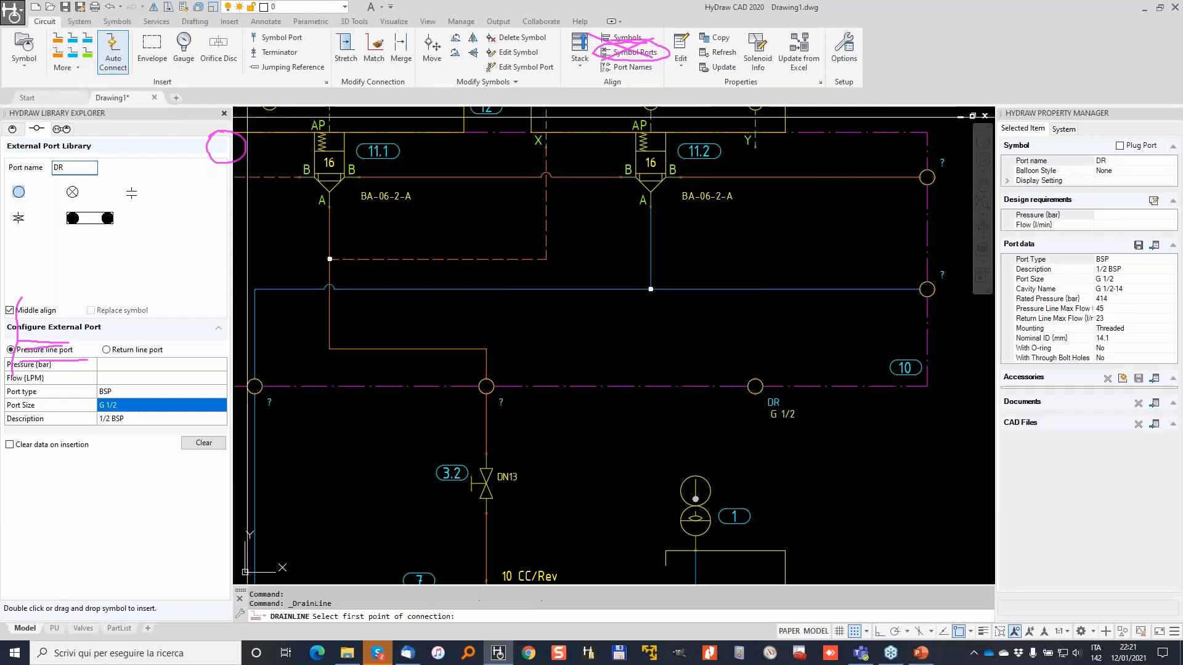
left_click(756, 379)
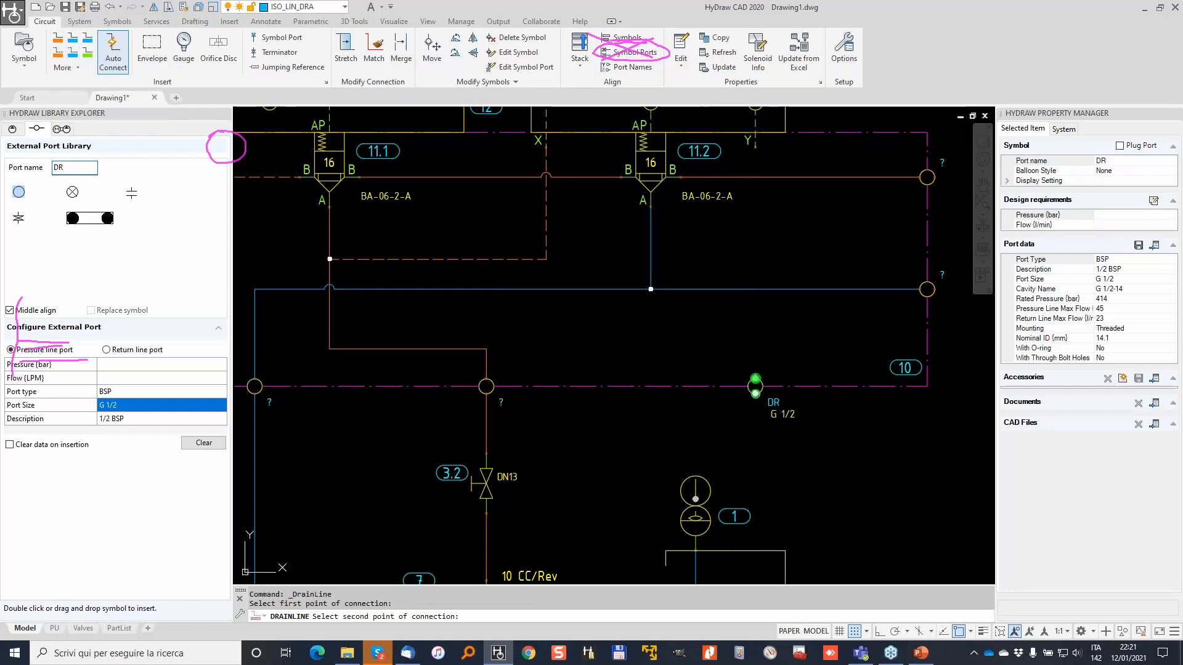
left_click(755, 378)
scroll(738, 321, "down", 4)
scroll(730, 246, "up", 2)
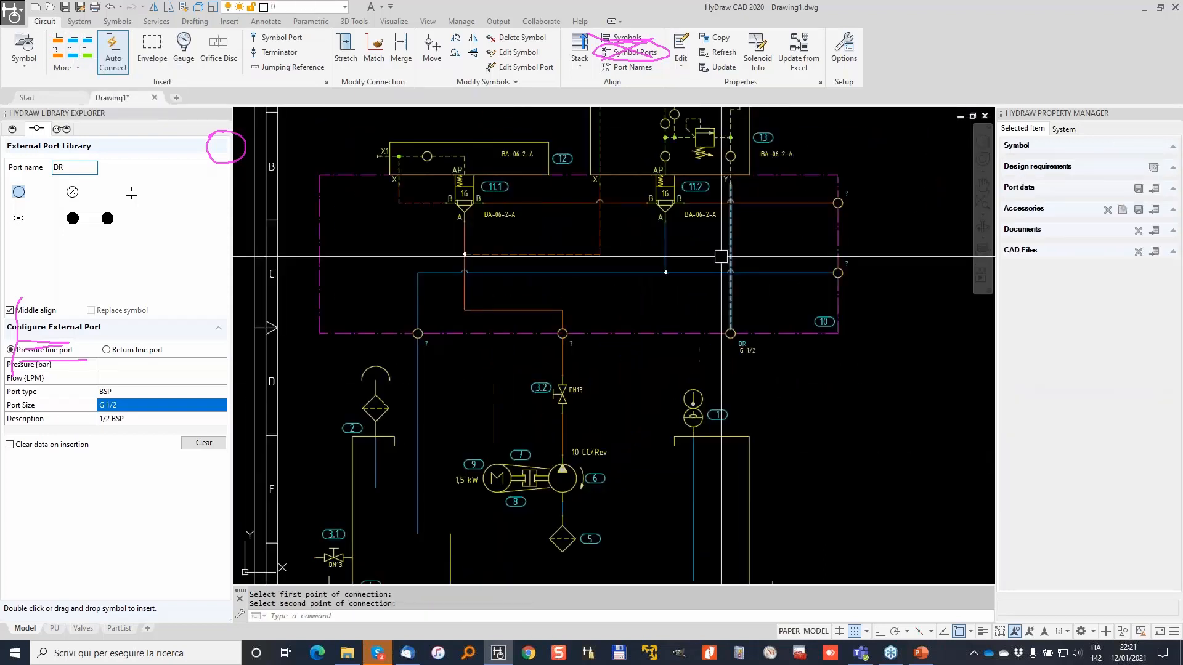
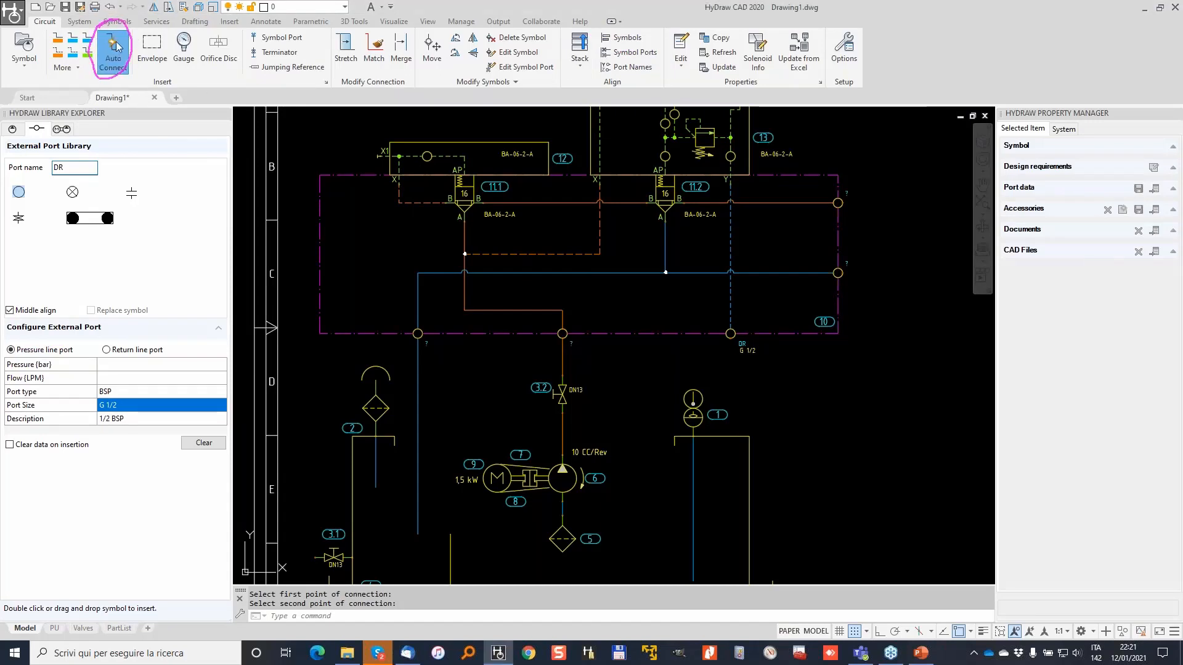
Draw a dashed drain line from the DR port, down and across, ending inside the tank.
key("Escape")
key("Escape")
left_click(73, 54)
left_click(731, 334)
left_click(731, 362)
left_click(633, 361)
middle_click_drag(621, 484, 639, 339)
left_click(650, 440)
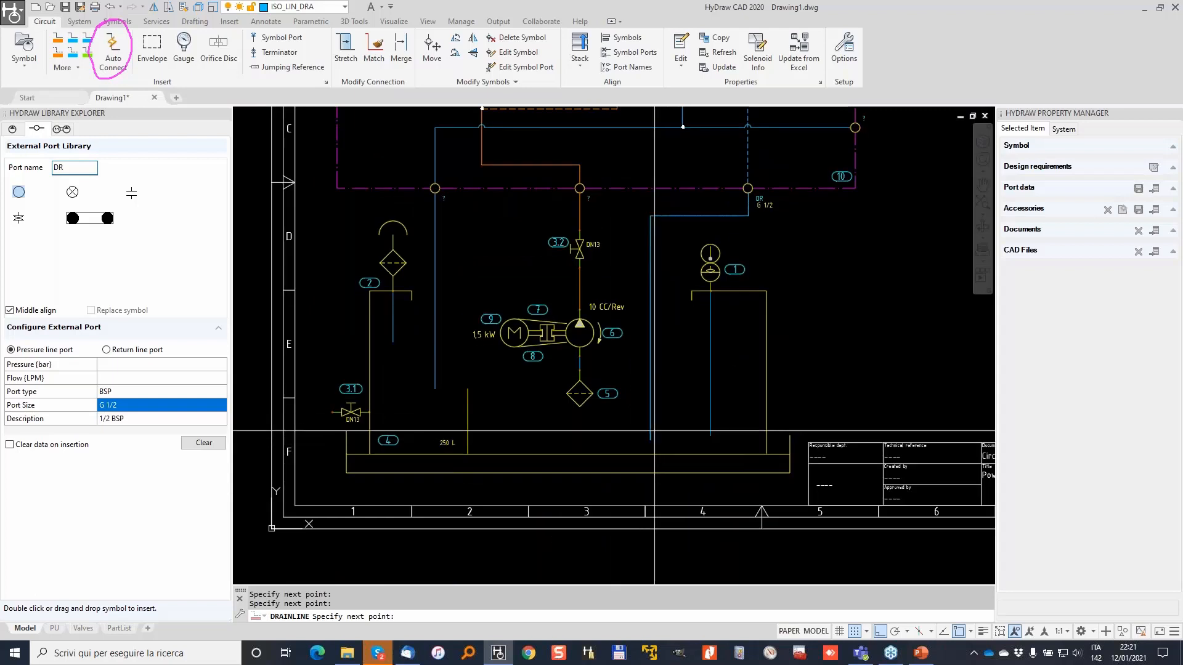
key("Return")
middle_click_drag(662, 228, 671, 339)
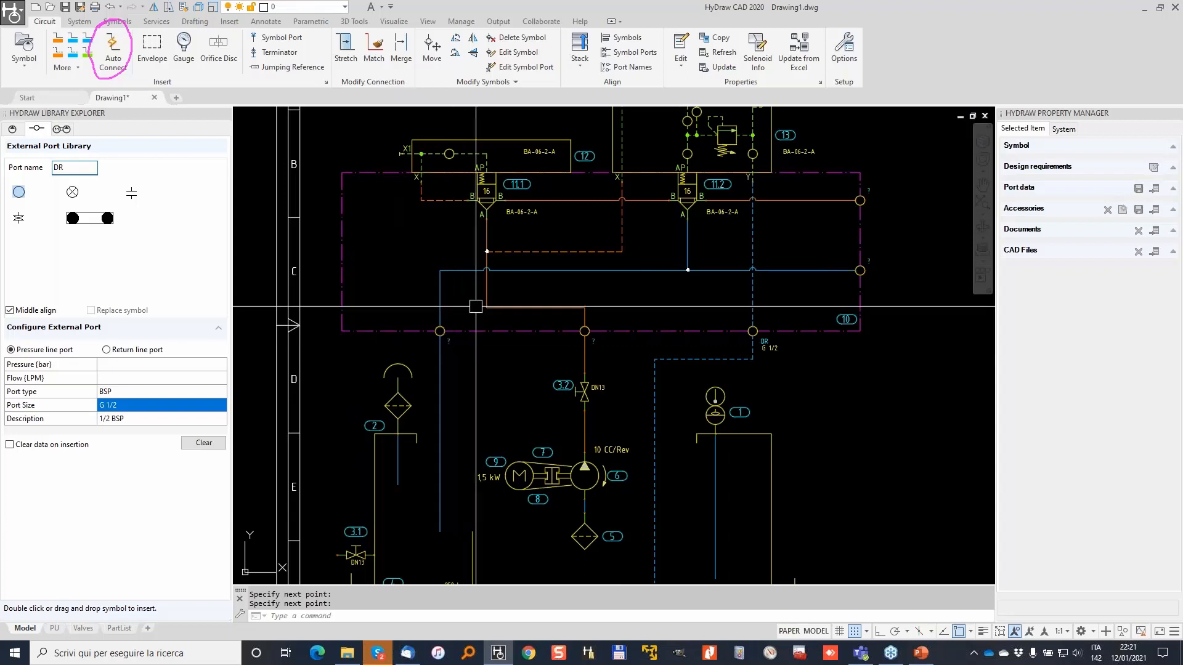
mouse_move(532, 224)
middle_mouse_down()
mouse_move(472, 339)
mouse_move(479, 323)
middle_mouse_up()
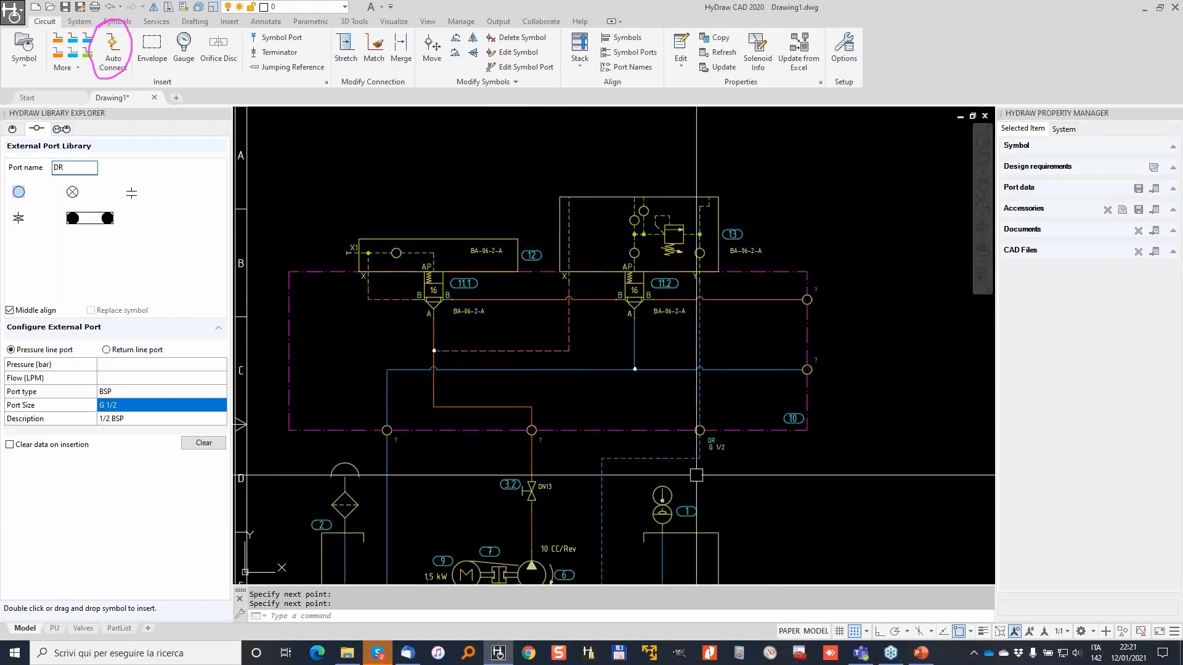
middle_click_drag(623, 443, 658, 329)
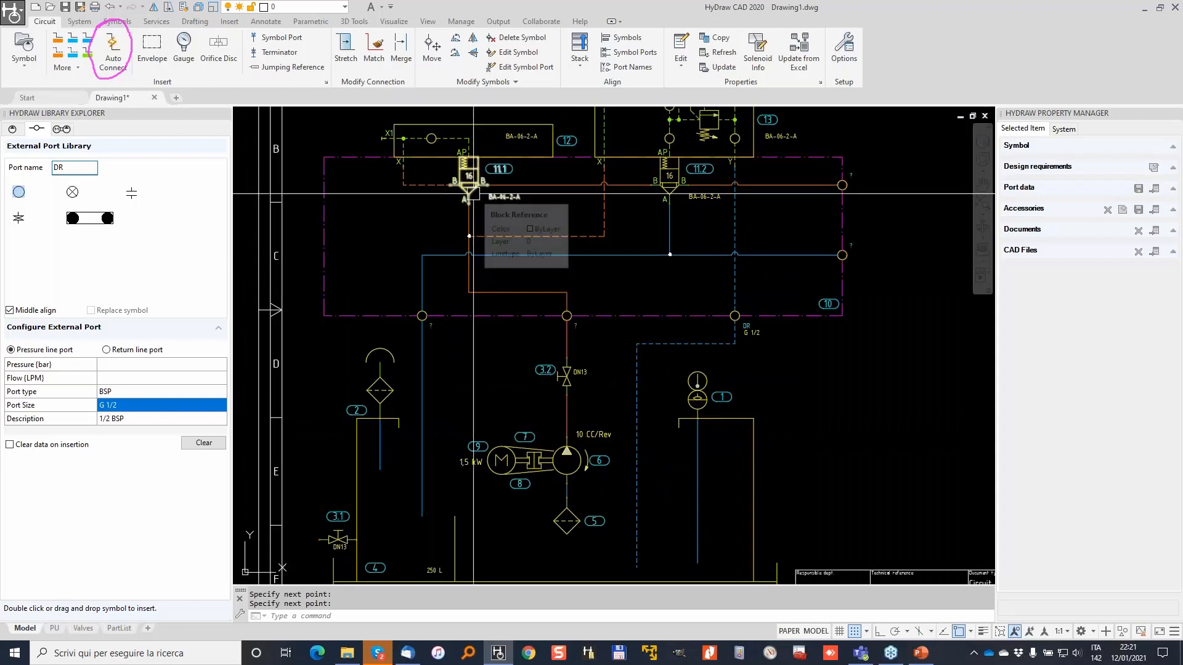
scroll(444, 333, "up", 4)
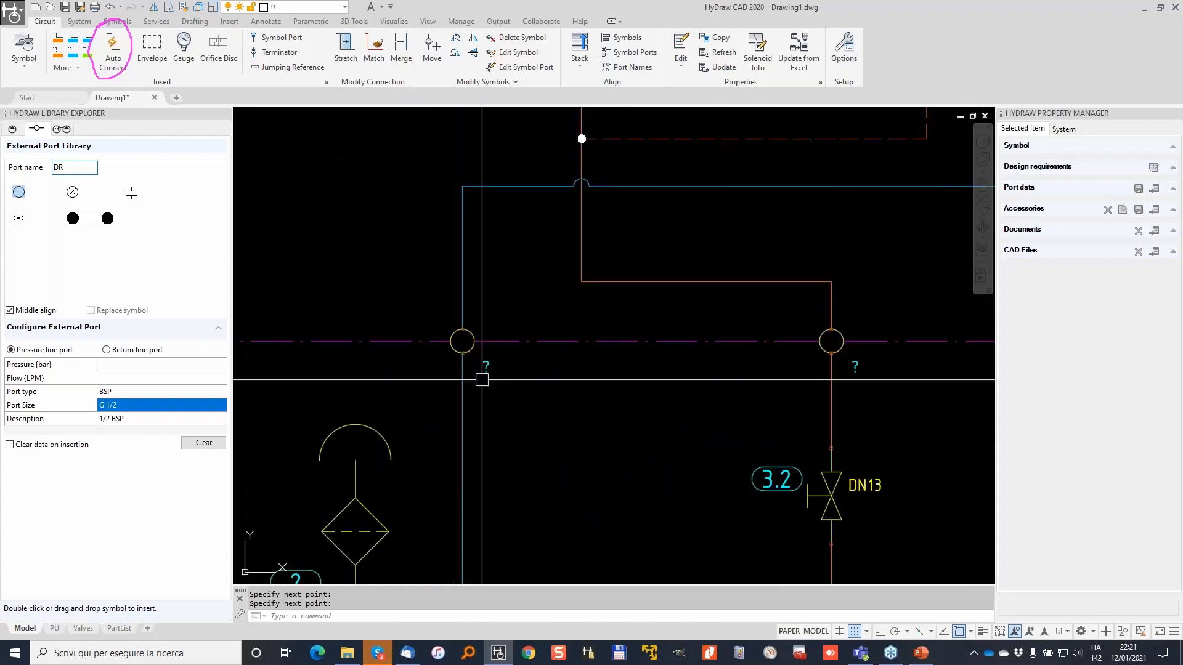
Select the left unnamed external port and set its port name to T.
left_click(472, 350)
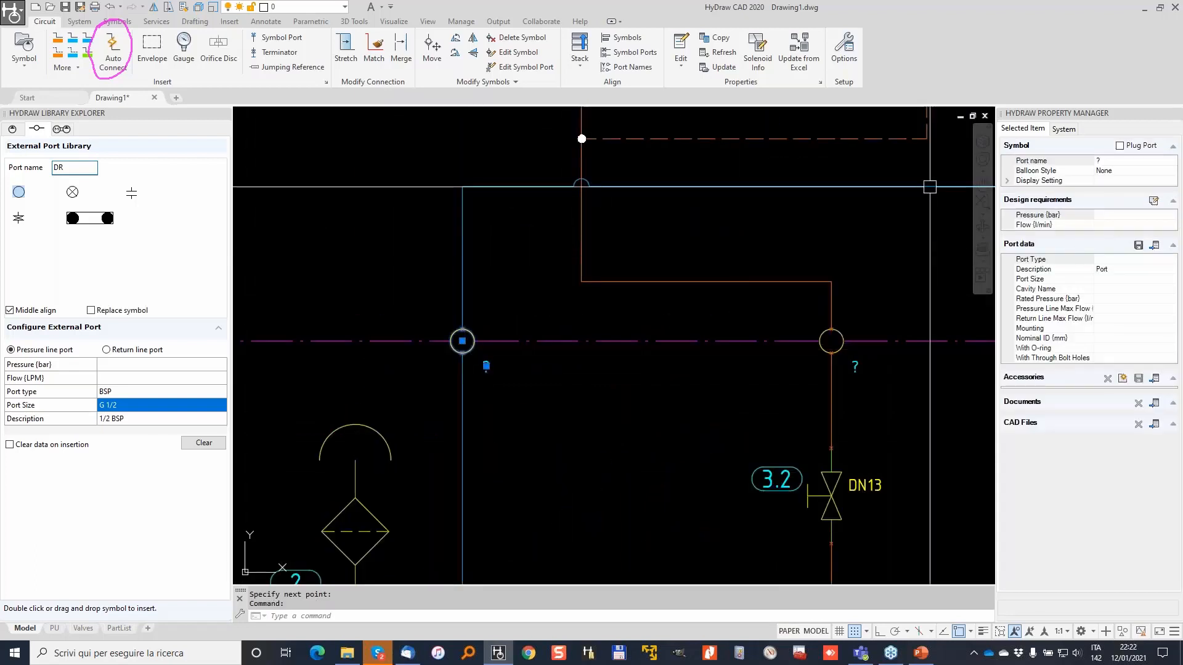
left_click(1113, 161)
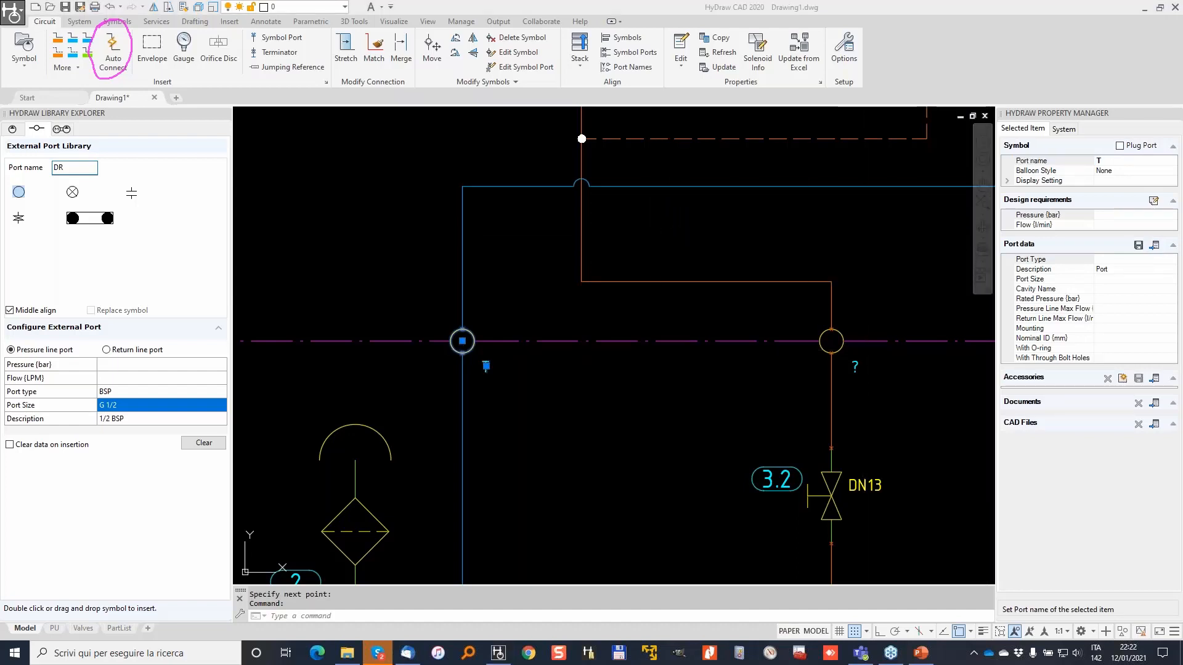
mouse_move(14, 107)
left_mouse_down()
mouse_move(23, 425)
mouse_move(254, 408)
mouse_move(29, 148)
left_mouse_up()
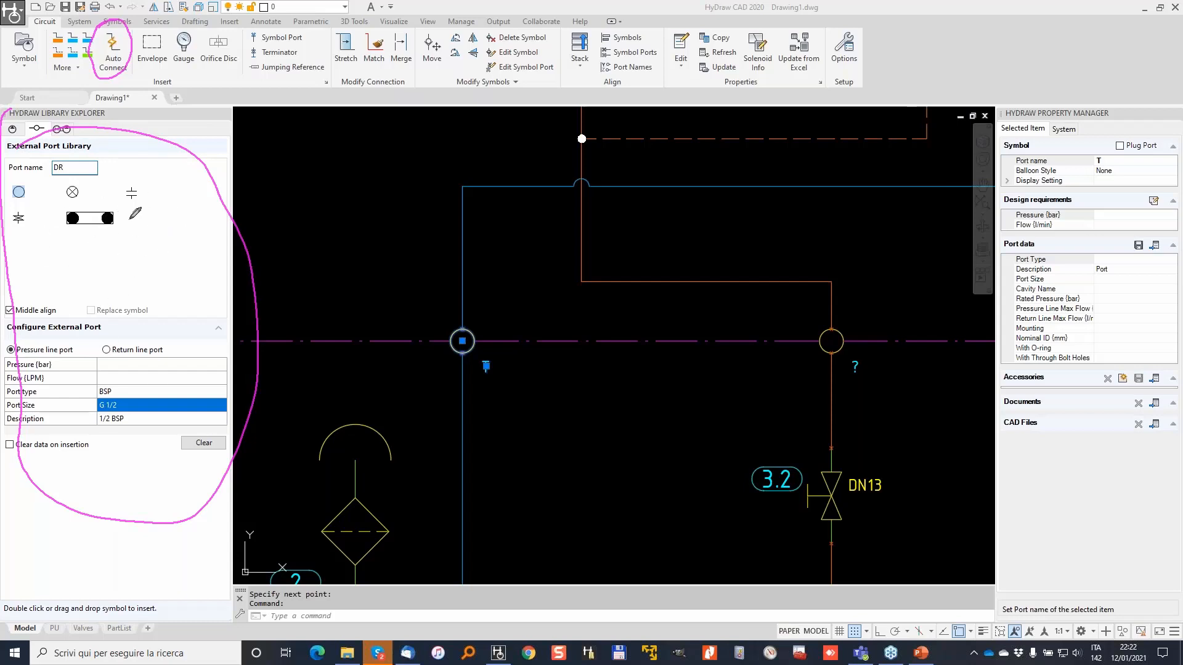
mouse_move(159, 245)
left_mouse_down()
mouse_move(337, 179)
mouse_move(387, 188)
left_mouse_up()
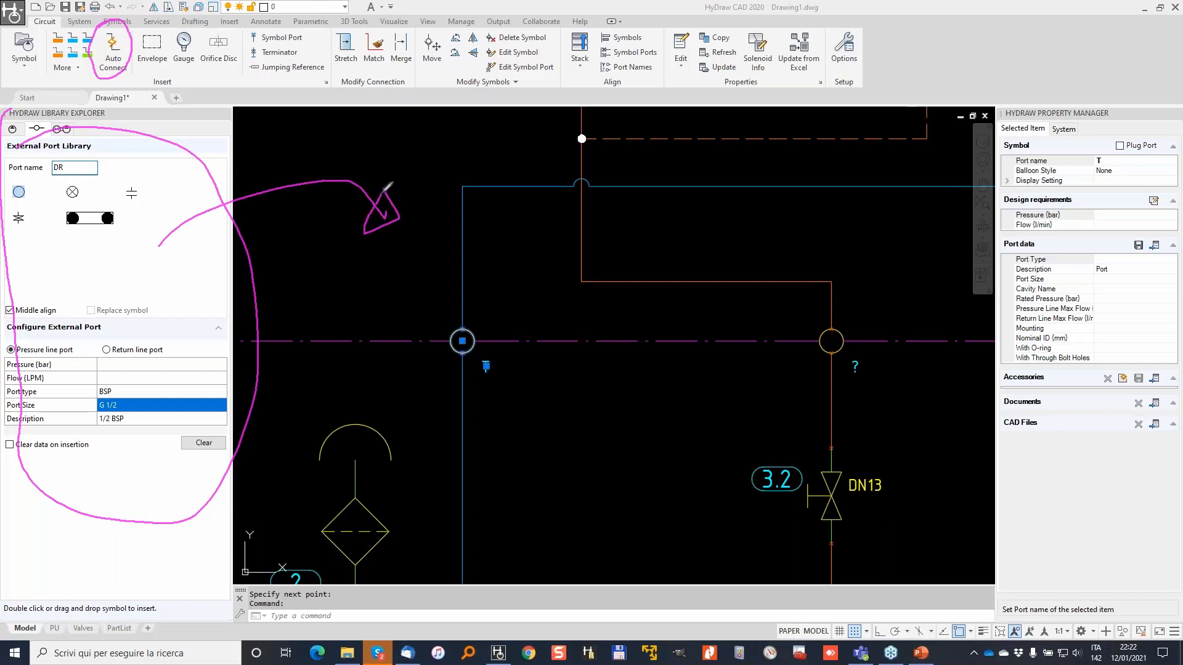
mouse_move(471, 305)
left_mouse_down()
mouse_move(459, 304)
mouse_move(439, 372)
mouse_move(510, 348)
mouse_move(434, 320)
mouse_move(209, 285)
mouse_move(307, 311)
left_mouse_up()
left_click_drag(325, 264, 228, 330)
left_click_drag(505, 330, 1105, 256)
mouse_move(989, 111)
left_mouse_down()
mouse_move(984, 320)
mouse_move(1180, 397)
mouse_move(985, 112)
mouse_move(961, 113)
left_mouse_up()
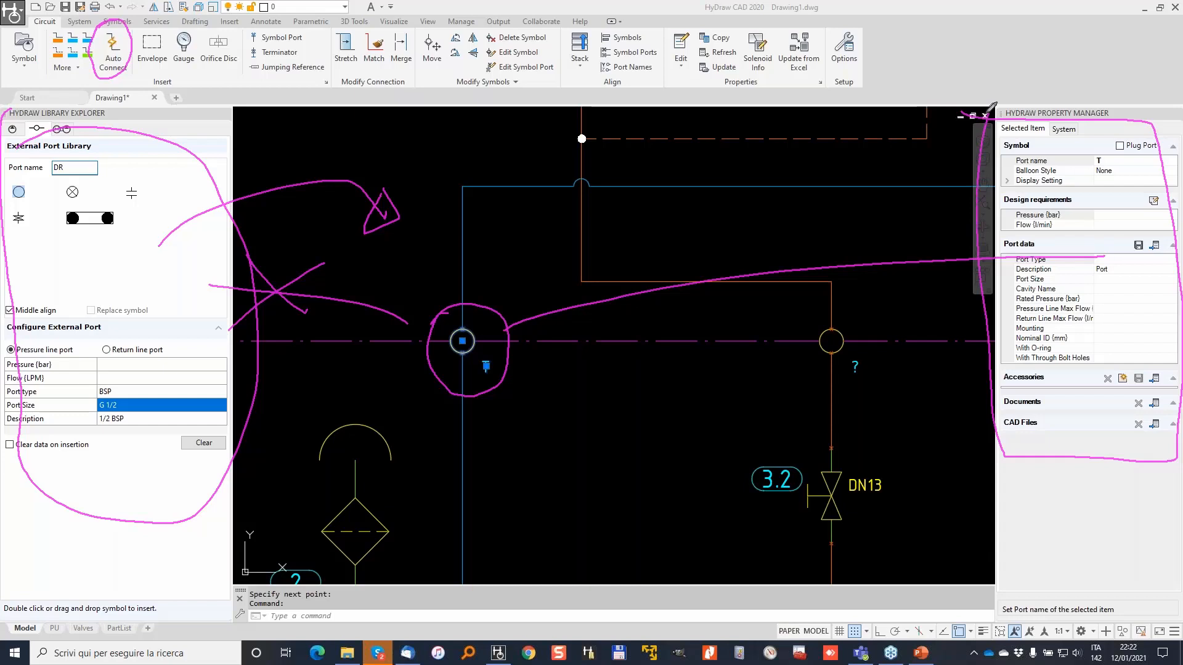
left_click_drag(988, 112, 1180, 114)
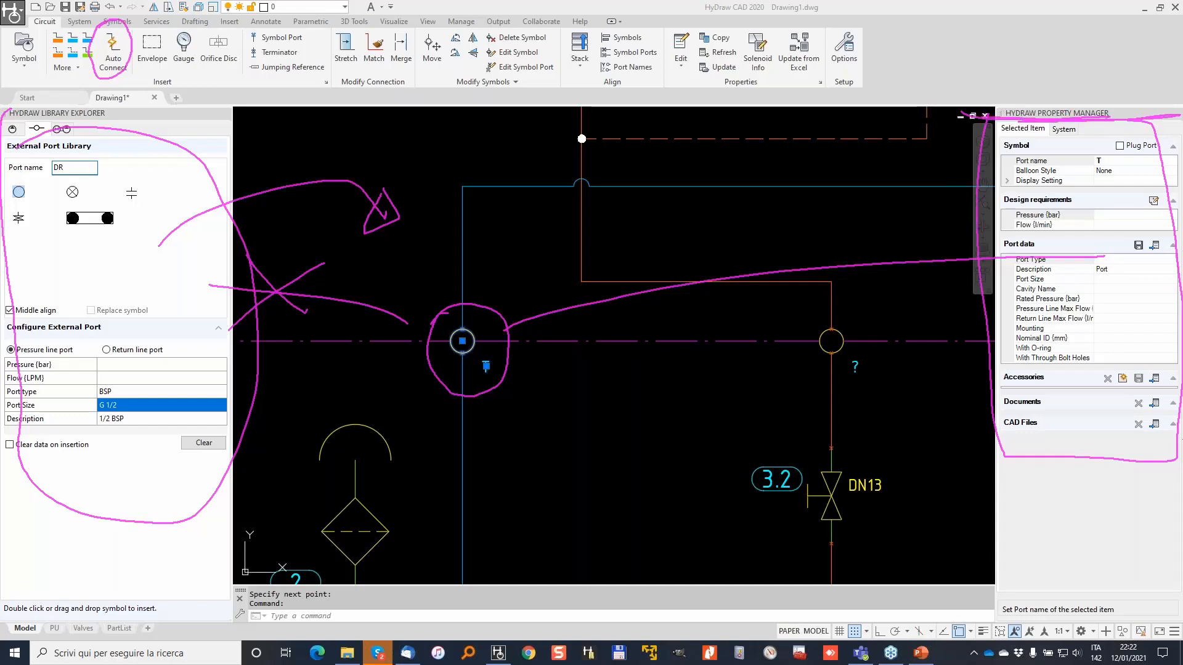
key("Escape")
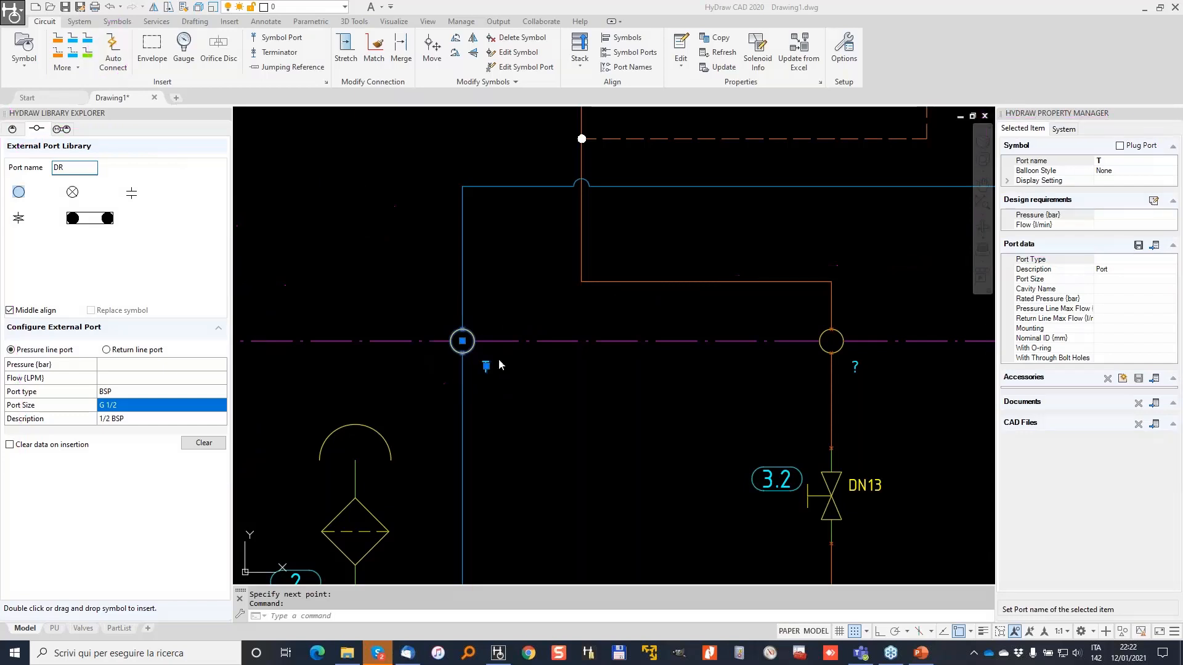
Give port T SAE Flange port data with size 1" Code 61.
left_click(1154, 246)
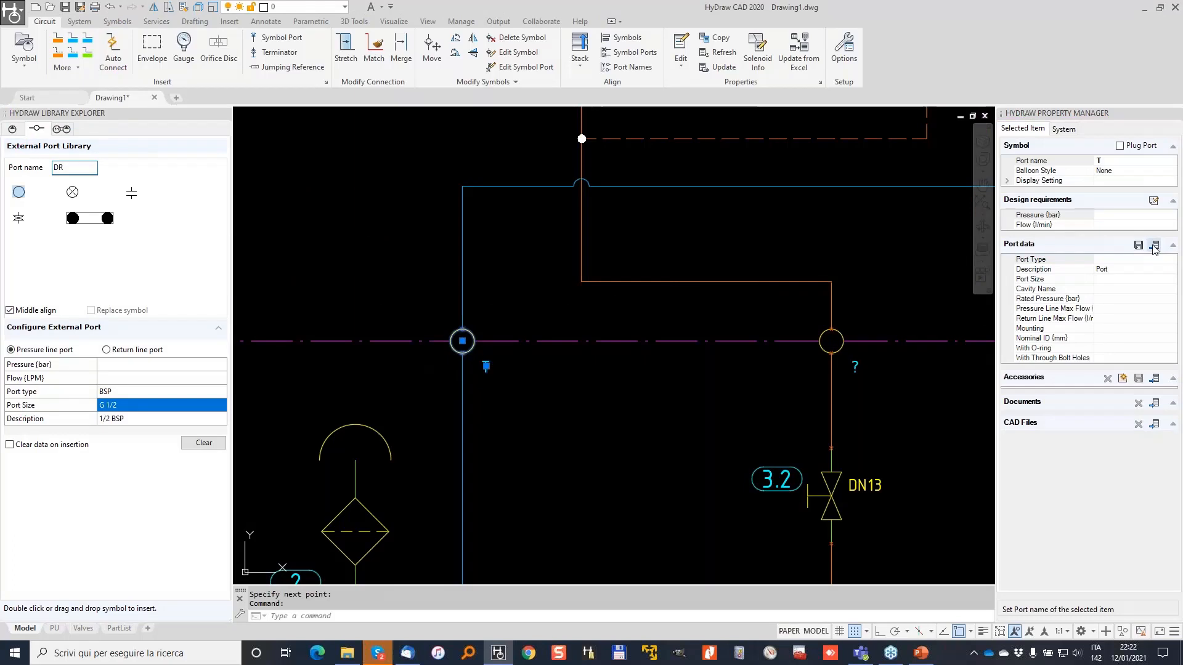
left_click(829, 366)
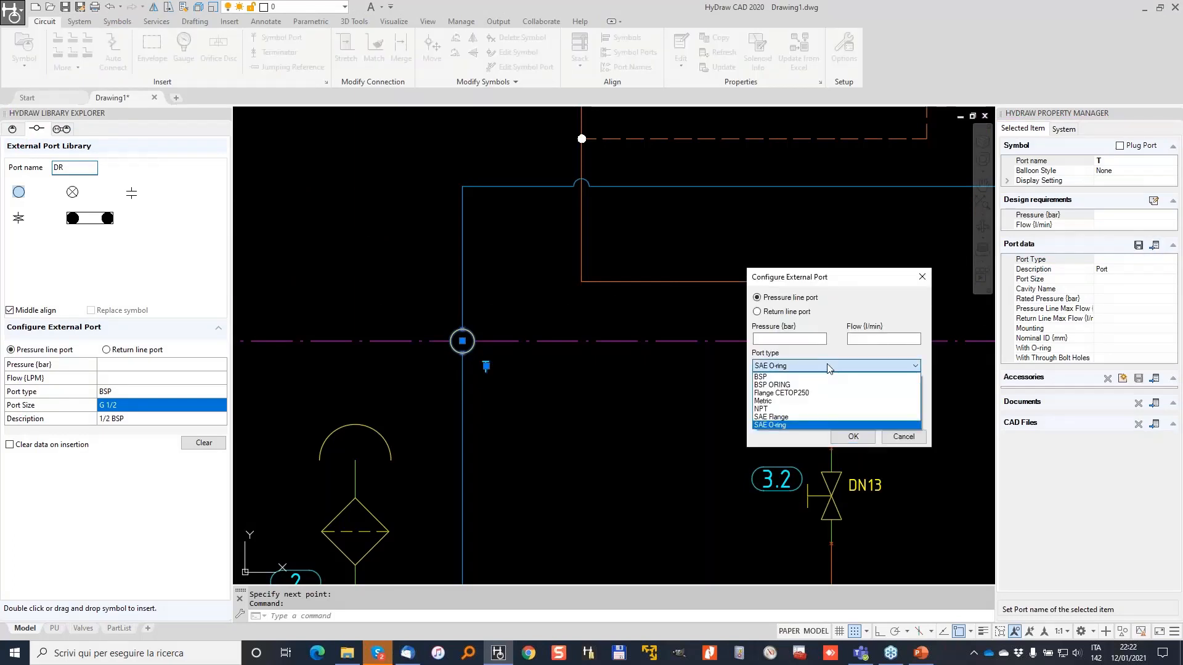
left_click(825, 417)
left_click(836, 393)
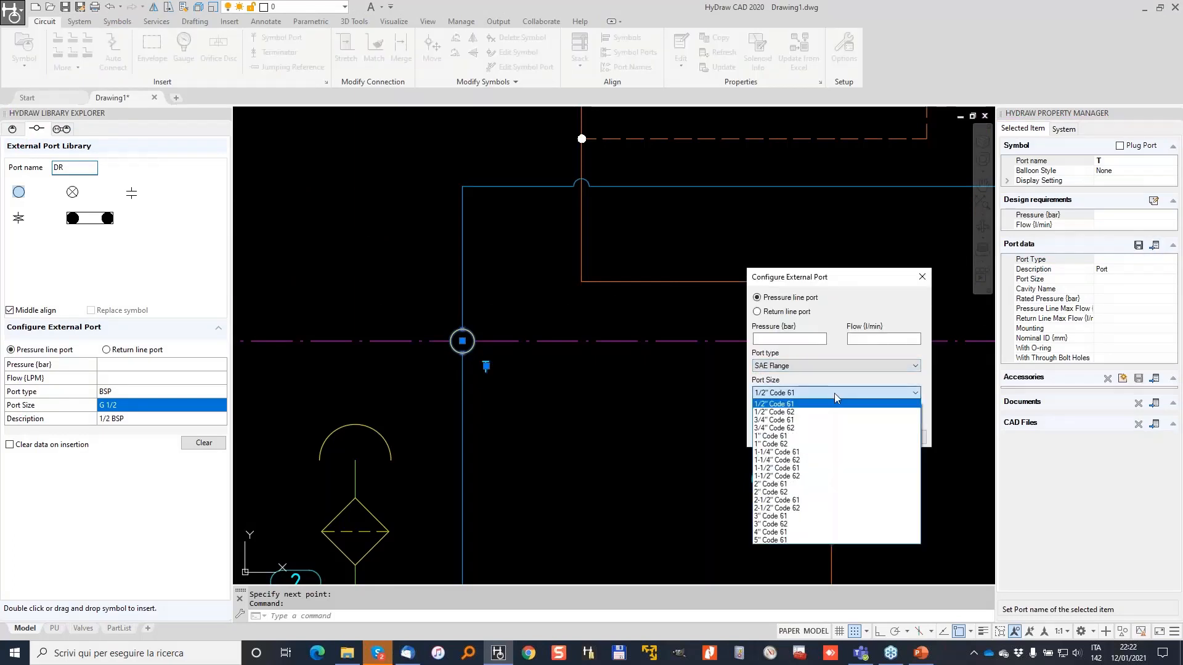
left_click(780, 436)
left_click(852, 437)
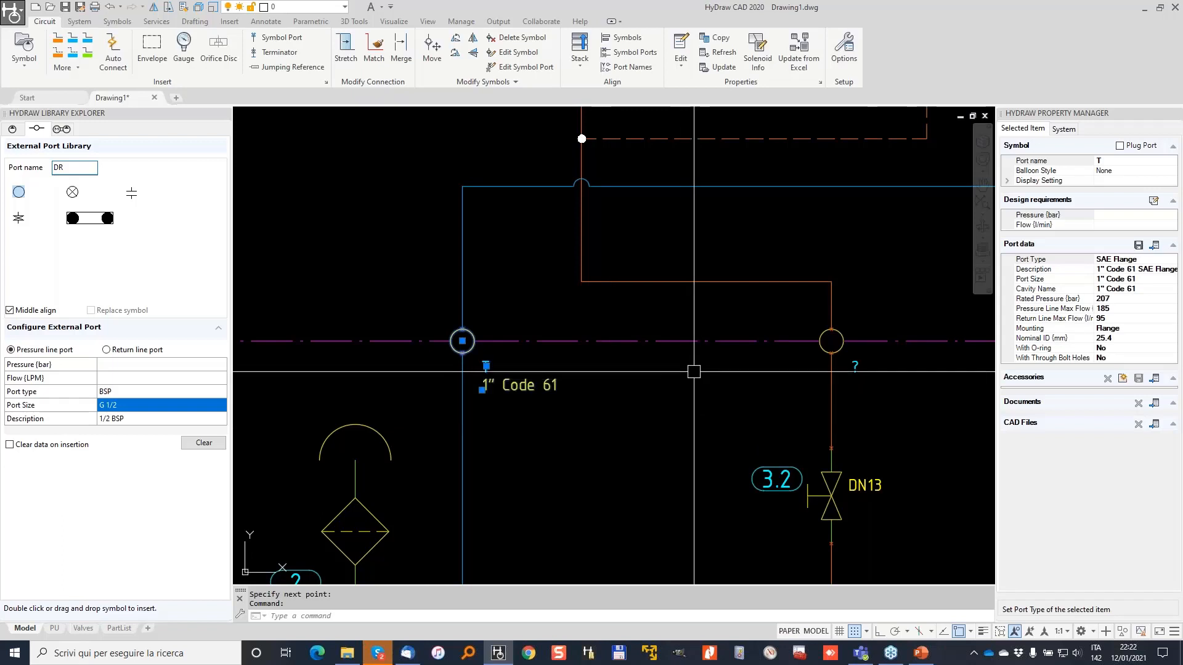
Clear the selection and select the right unnamed external port.
key("Escape")
left_click(669, 280)
key("Escape")
key("Escape")
left_click(839, 349)
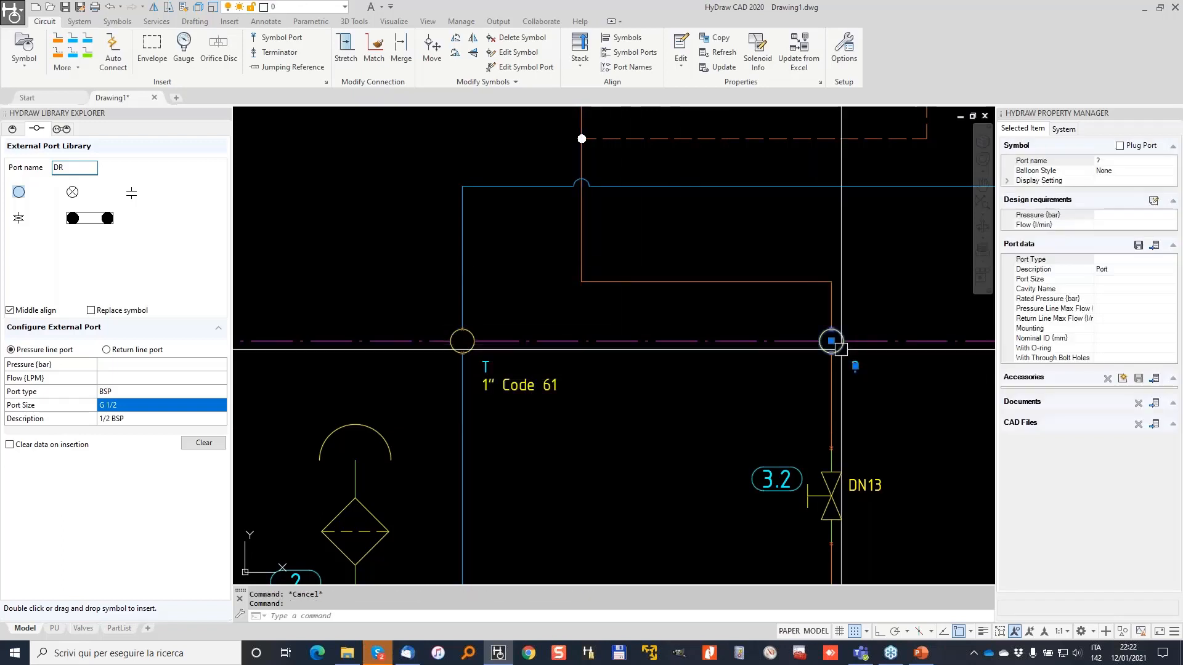
Name the right port P and set its flow to 80 l/min.
left_click(1112, 162)
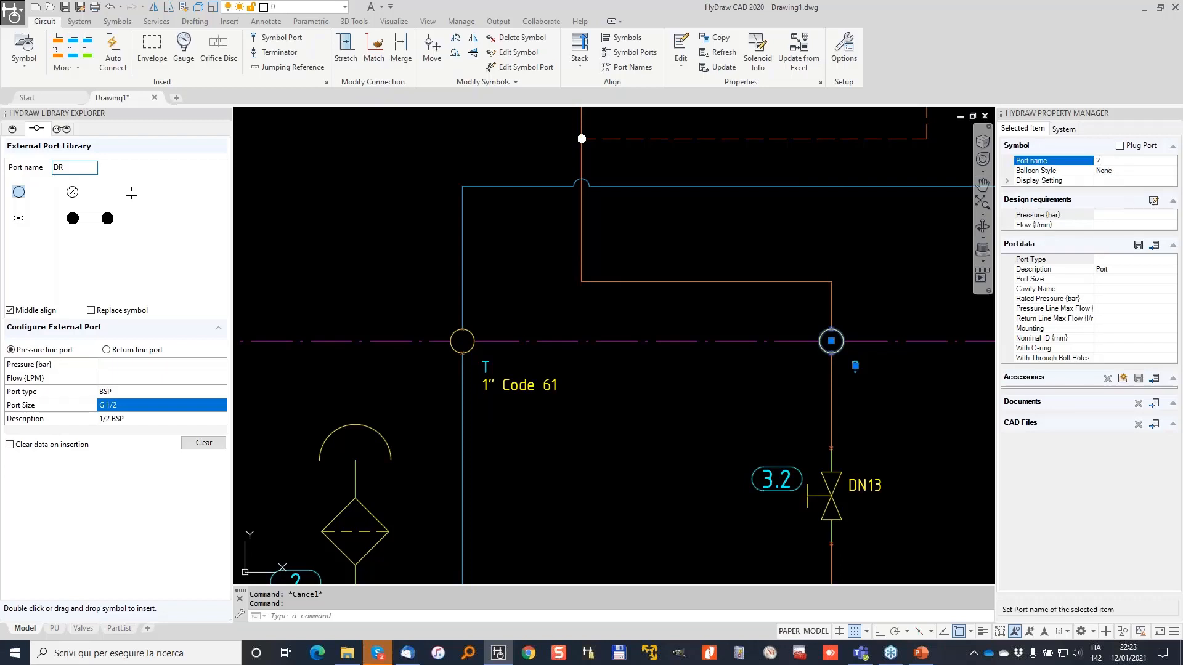
left_click(1111, 226)
type("80")
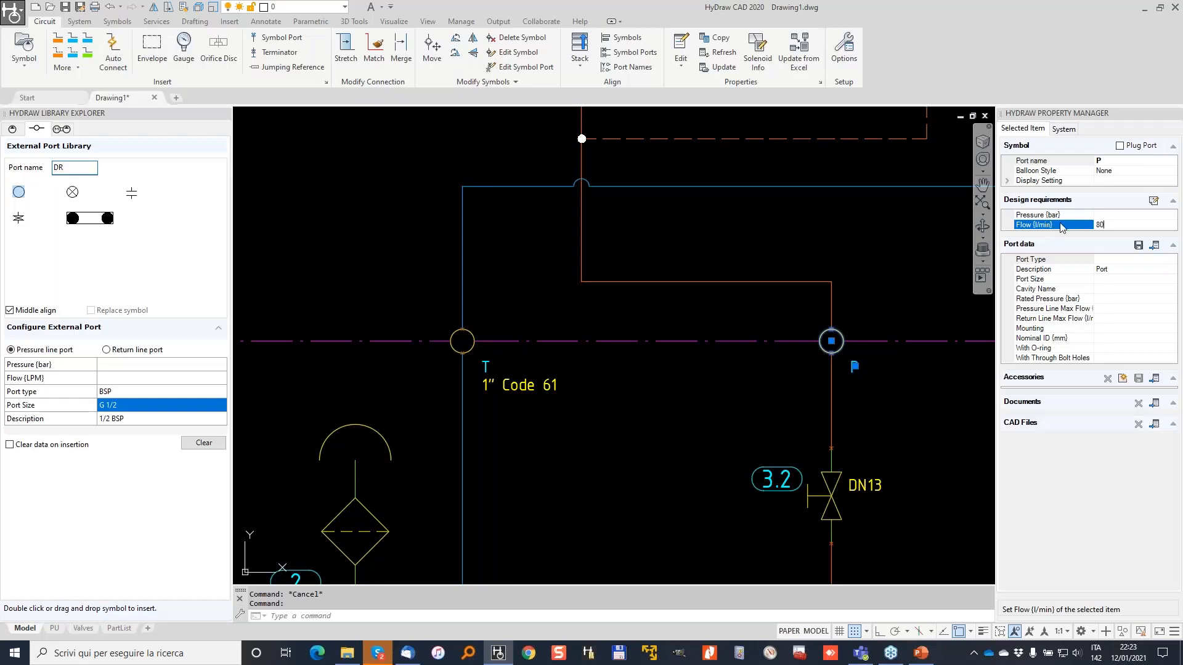
Set port P's pressure to 280 bar, keeping the SAE Flange 3/4" Code 62 size.
left_click(1156, 246)
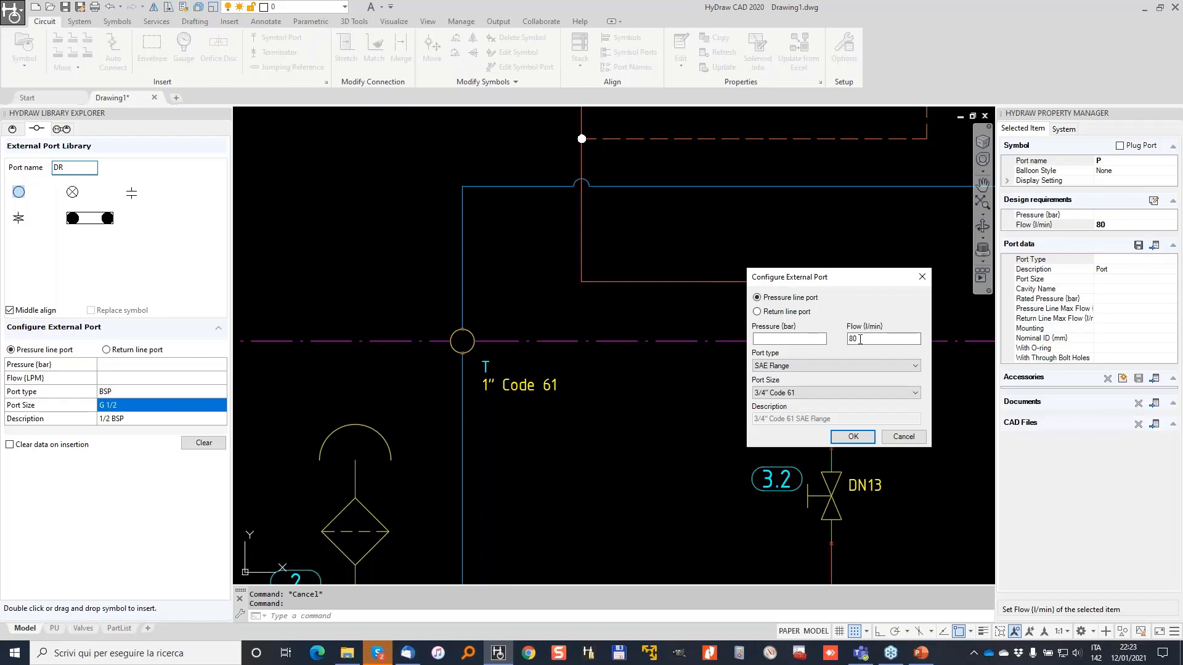
left_click(777, 341)
type("280")
key("Tab")
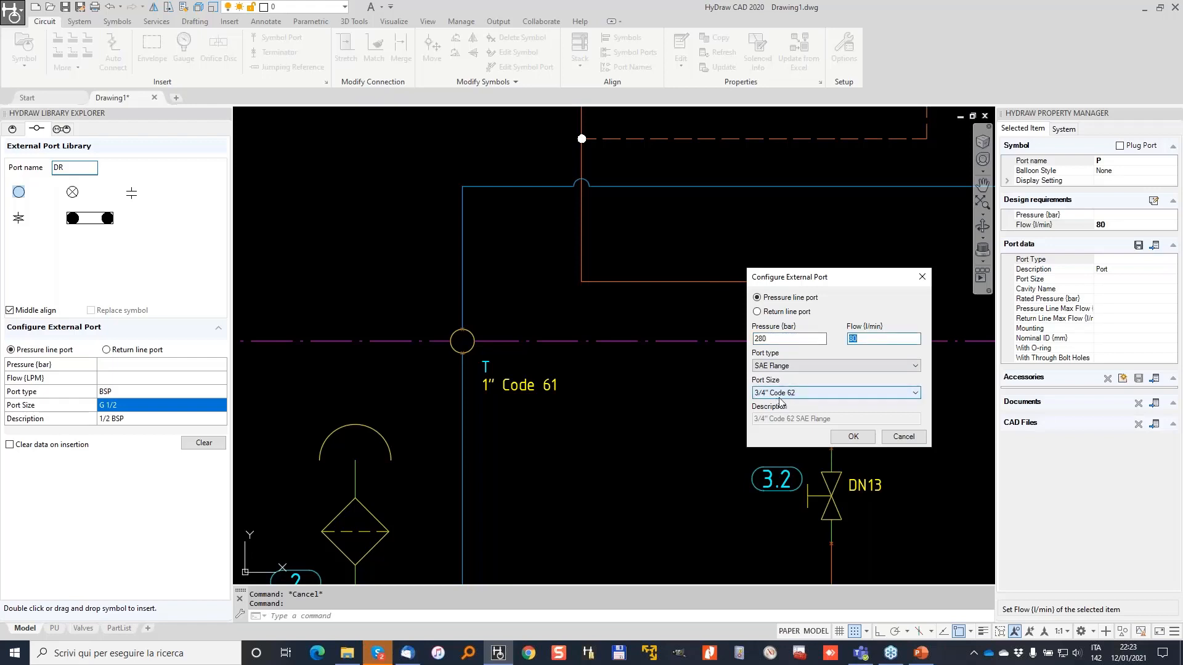
left_click(853, 436)
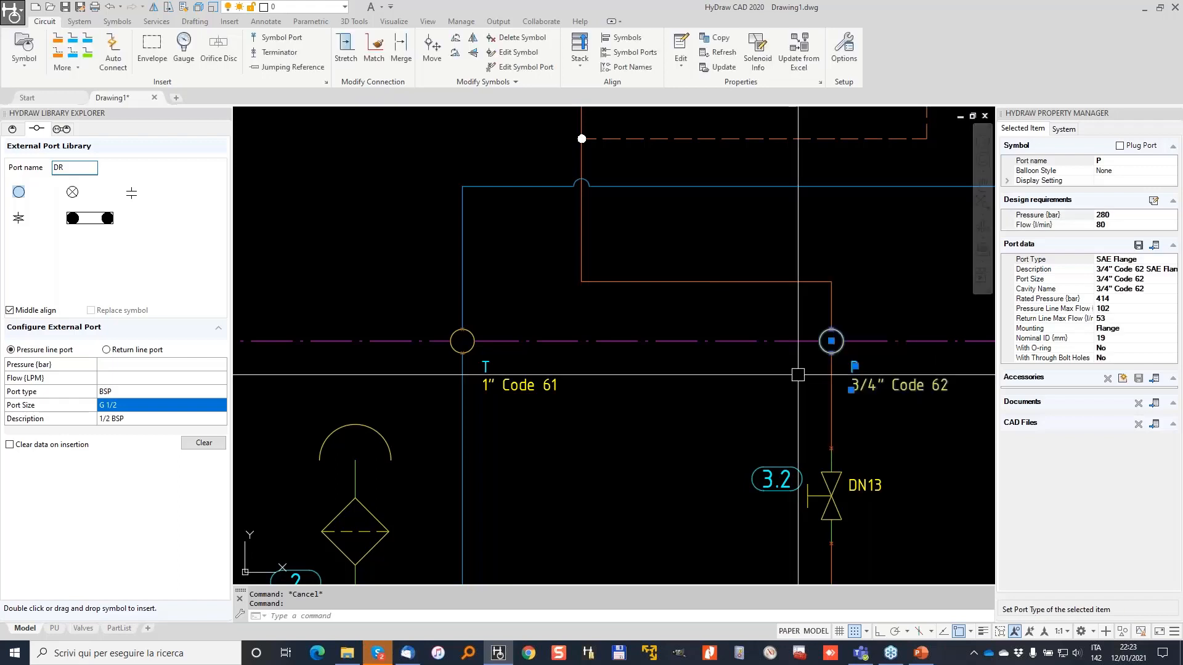
scroll(771, 377, "down", 2)
key("Escape")
mouse_move(845, 341)
middle_mouse_down()
mouse_move(711, 386)
mouse_move(714, 399)
middle_mouse_up()
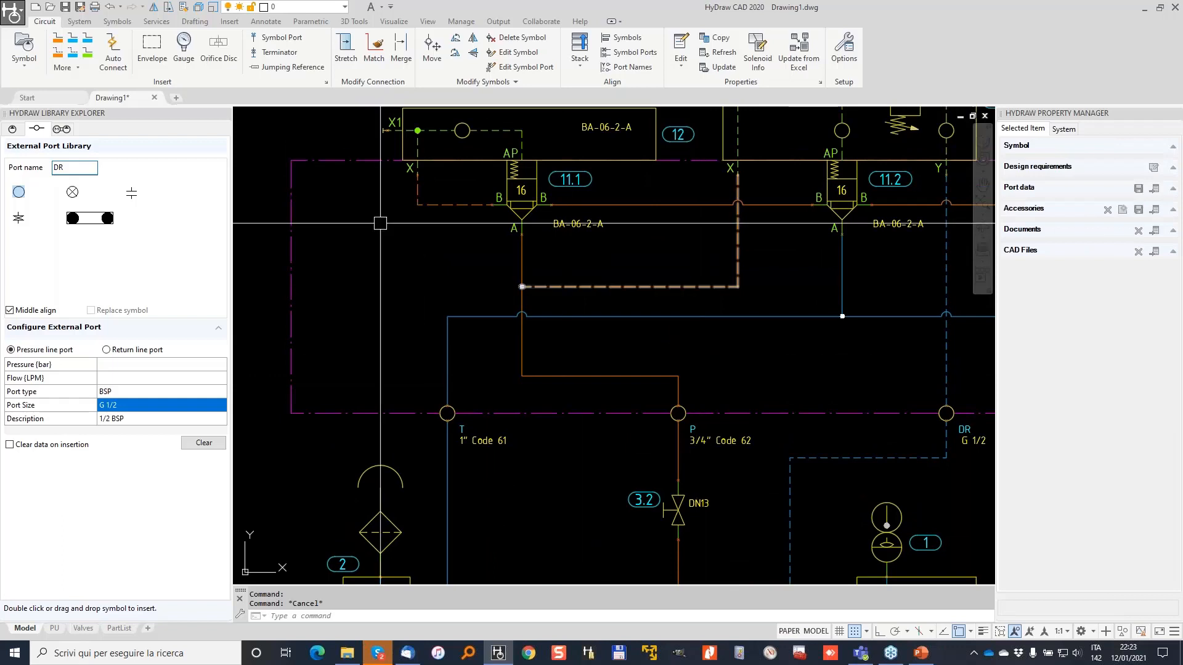
Search the component library with group Filter and type Filter.
left_click(12, 129)
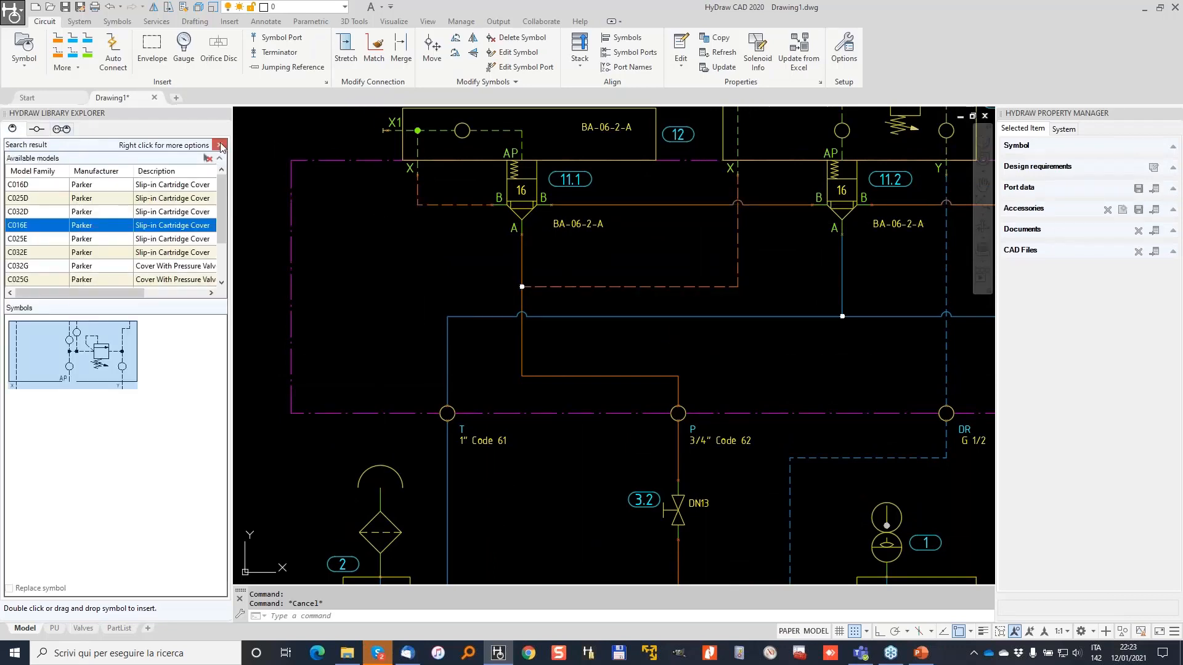
left_click(164, 153)
left_click(155, 566)
left_click(211, 264)
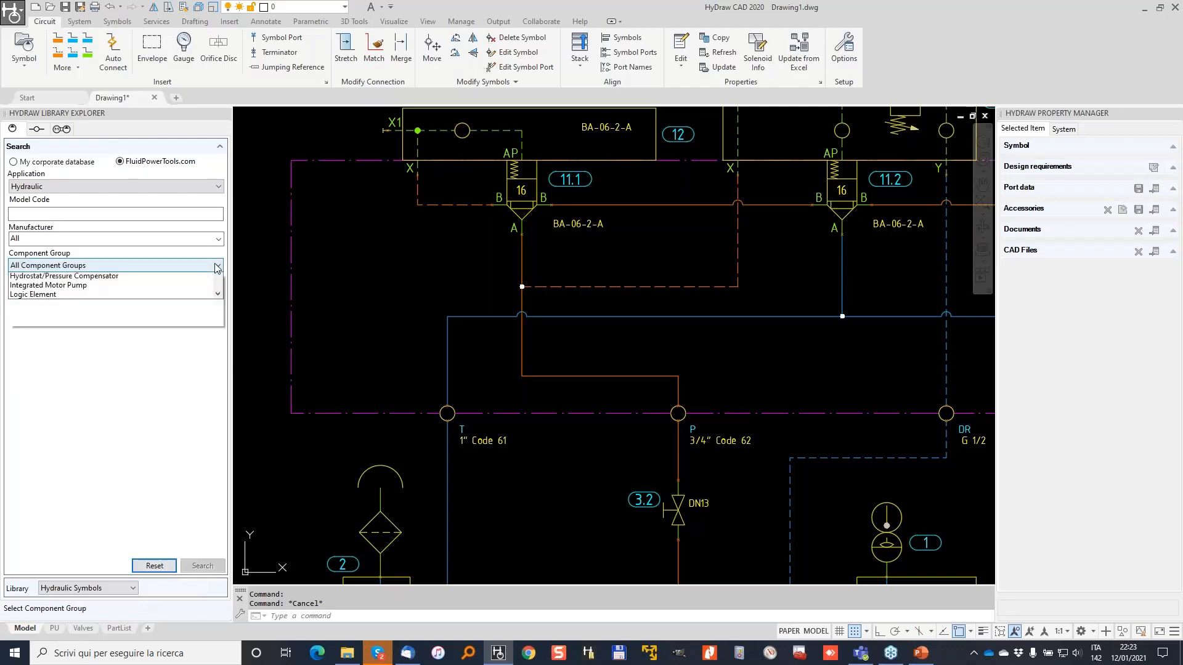
left_click(68, 417)
left_click(211, 289)
left_click(37, 317)
left_click(204, 568)
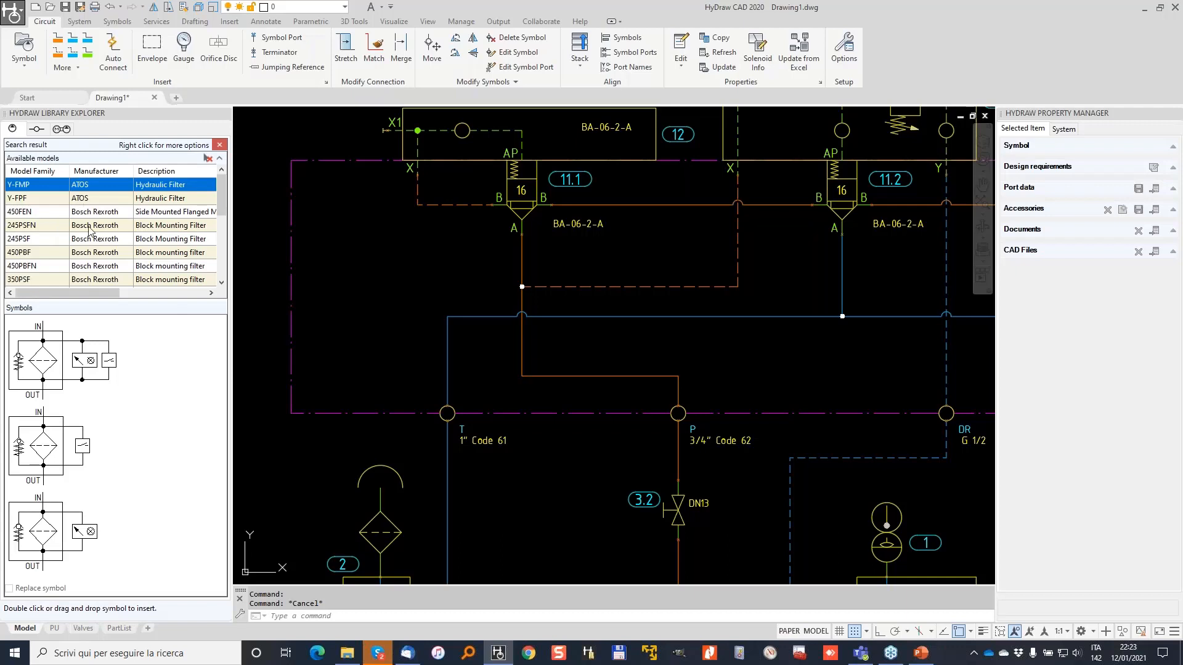
Choose the 245PSF block mounting filter symbol and insert model 245PSF0130.
left_click(36, 240)
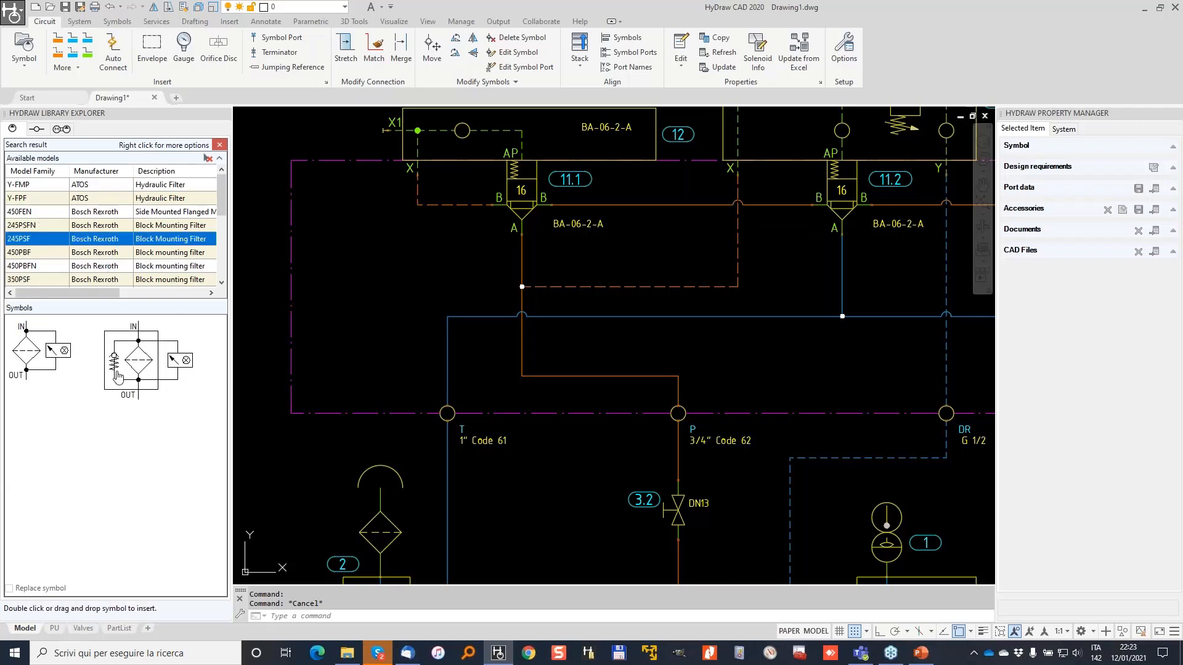
left_click(136, 366)
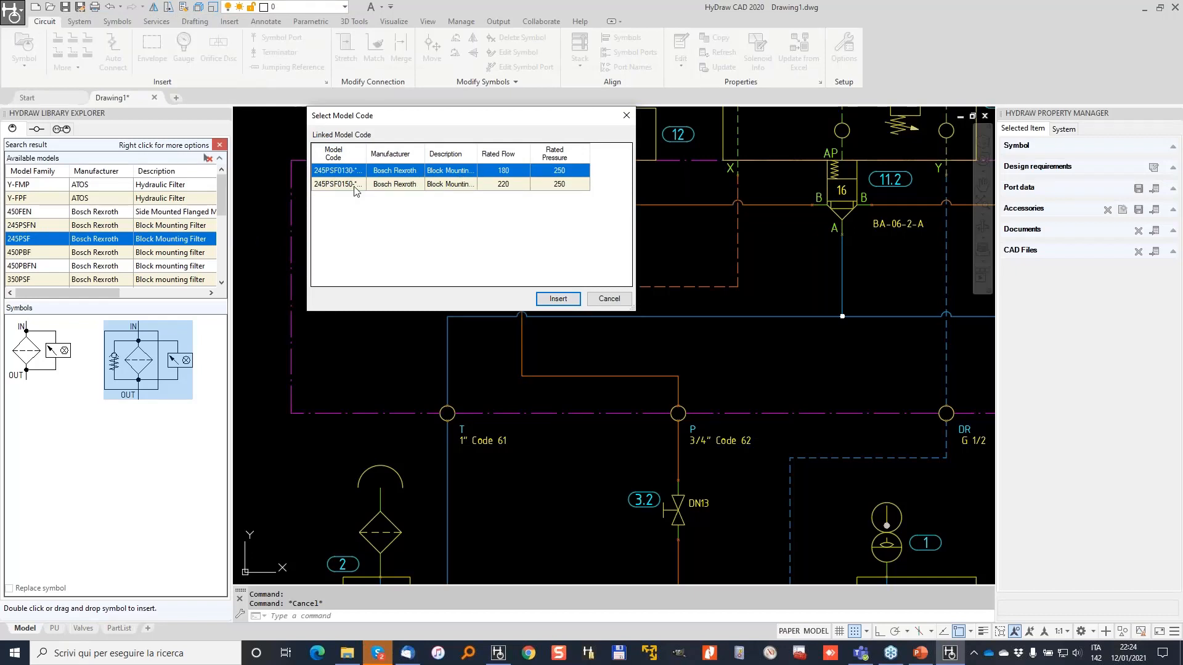
left_click(558, 299)
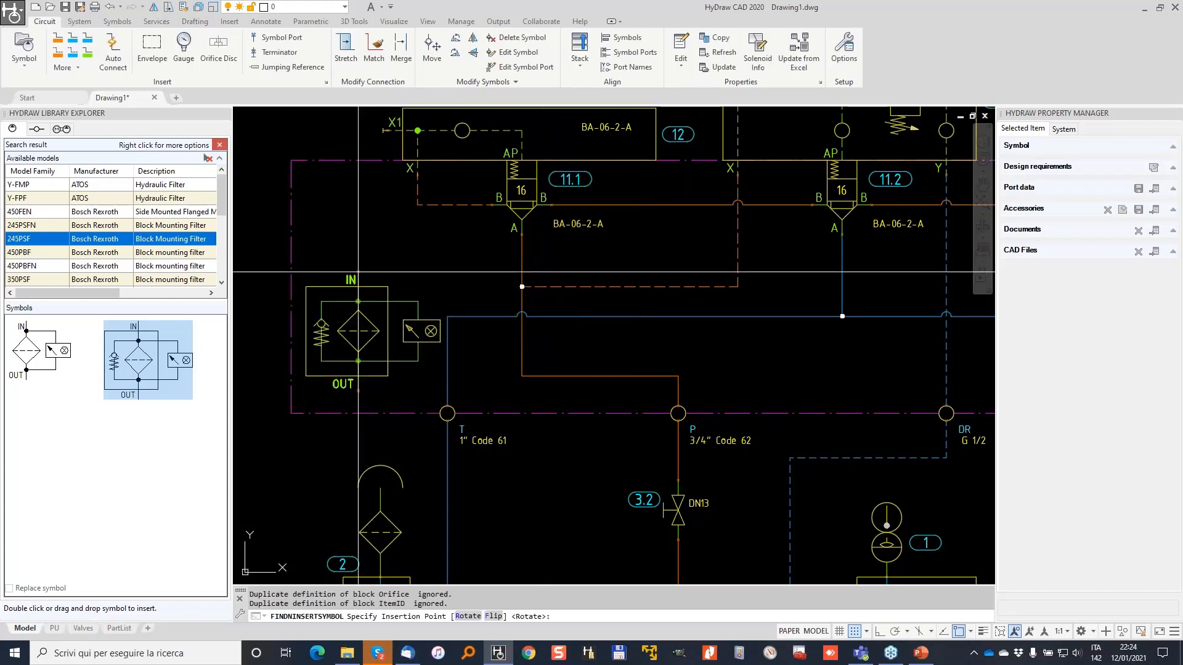
Place the filter in the circuit and flip it vertically so OUT is on top.
middle_click_drag(357, 271, 647, 279)
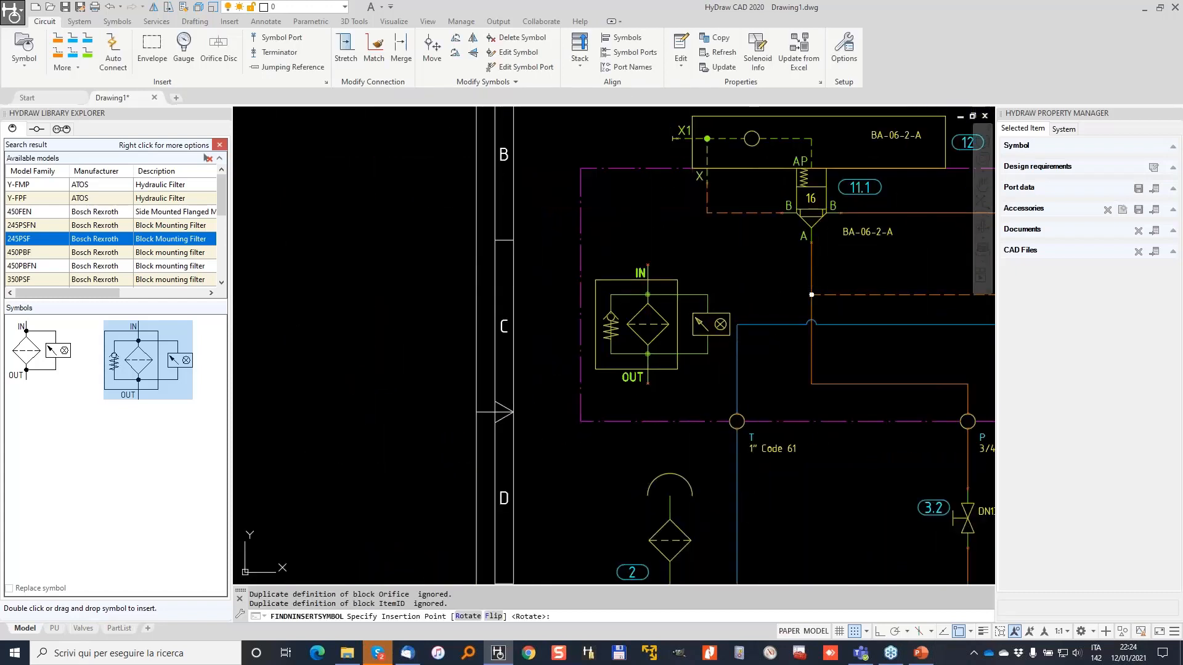
left_click(647, 265)
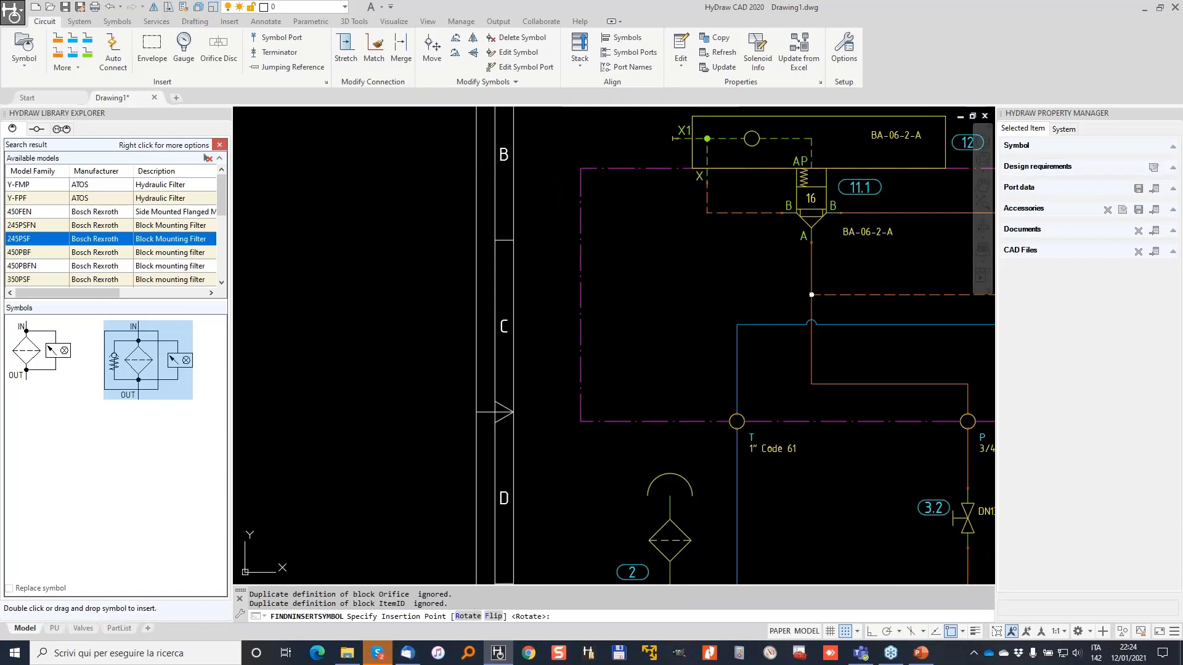
right_click(658, 376)
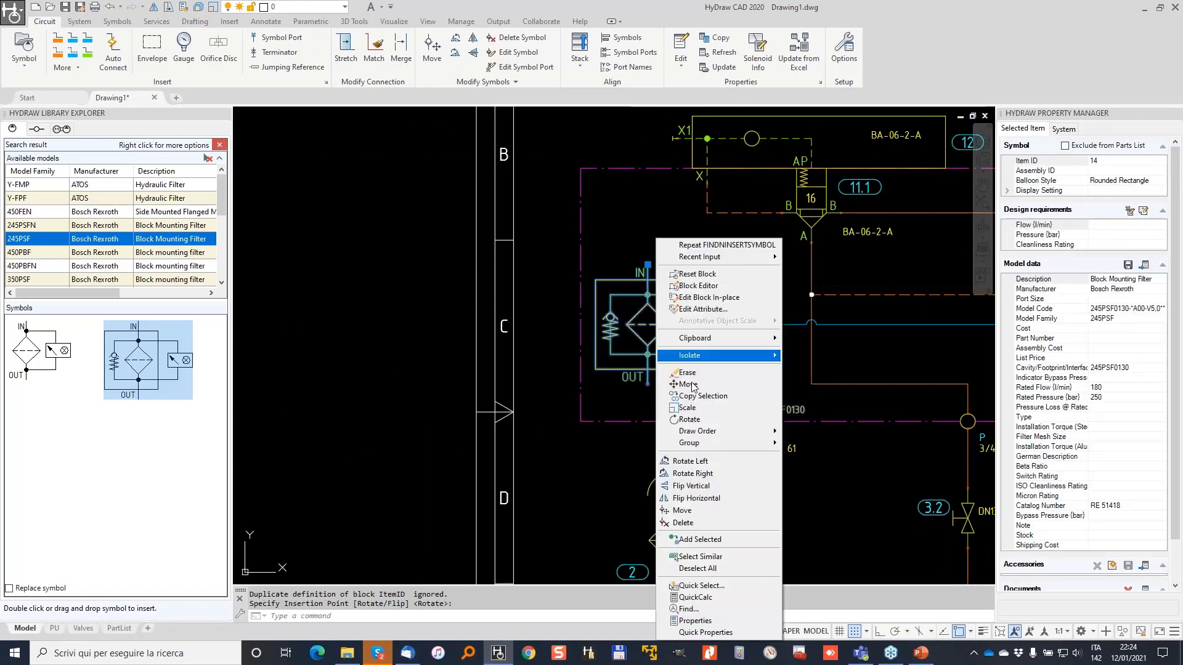
left_click(690, 486)
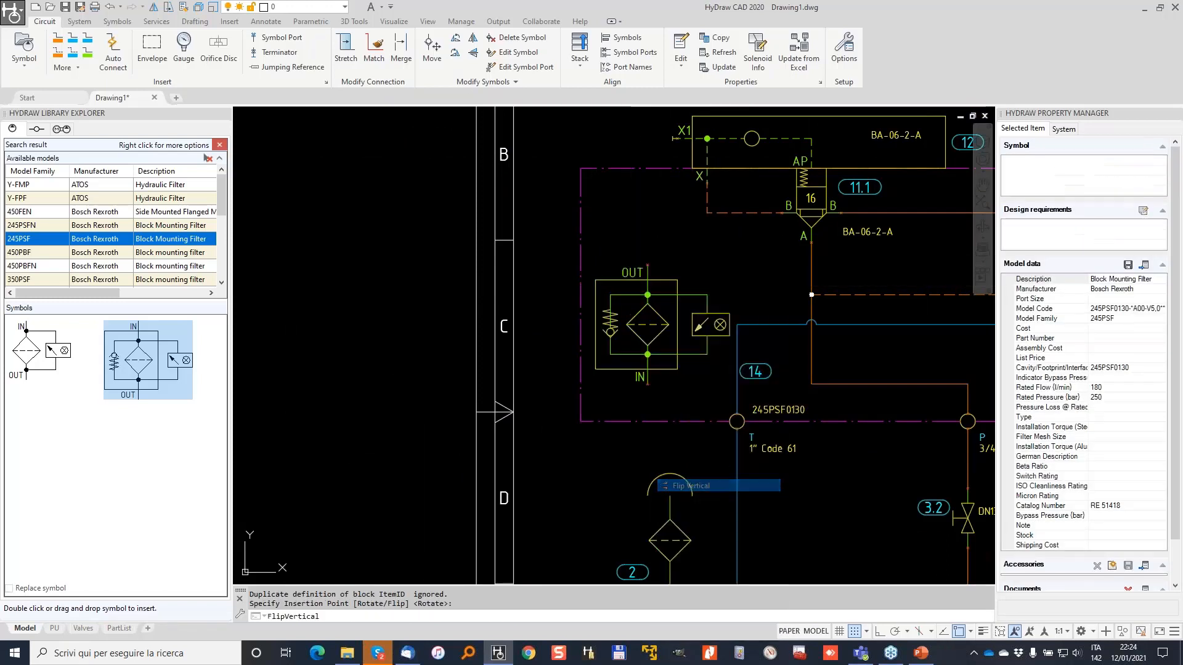
Move the 245PSF0130 label beside OUT and delete the unwanted orange connection line.
left_click(751, 413)
scroll(651, 294, "up", 4)
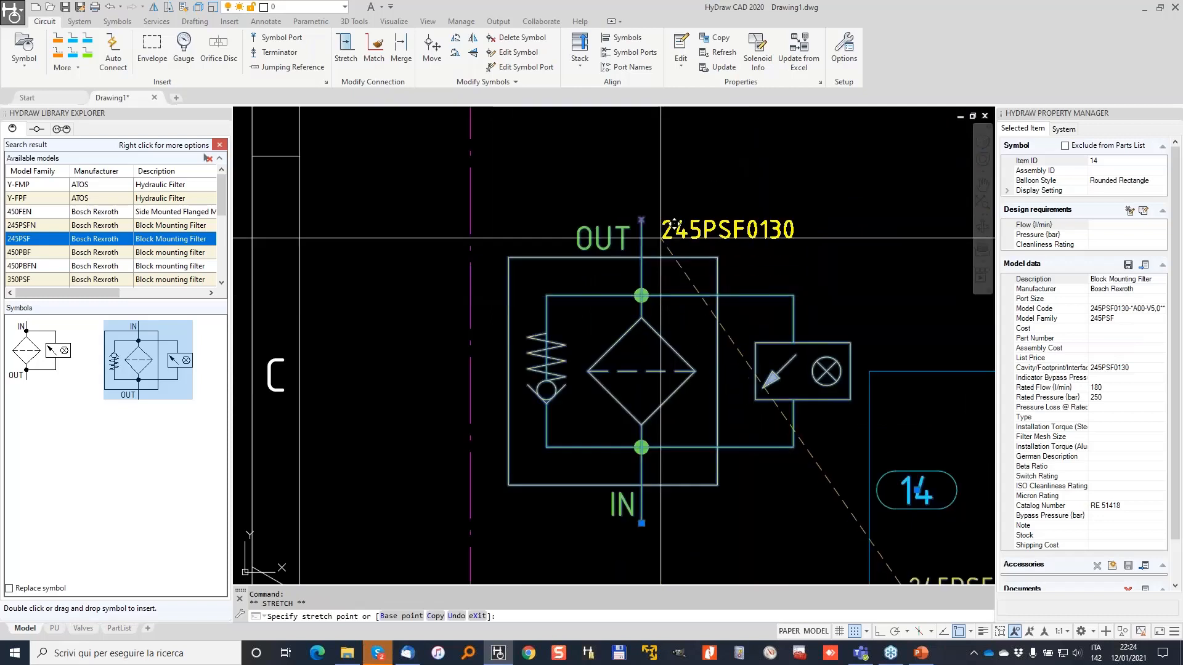
left_click(660, 237)
scroll(373, 268, "down", 4)
key("Escape")
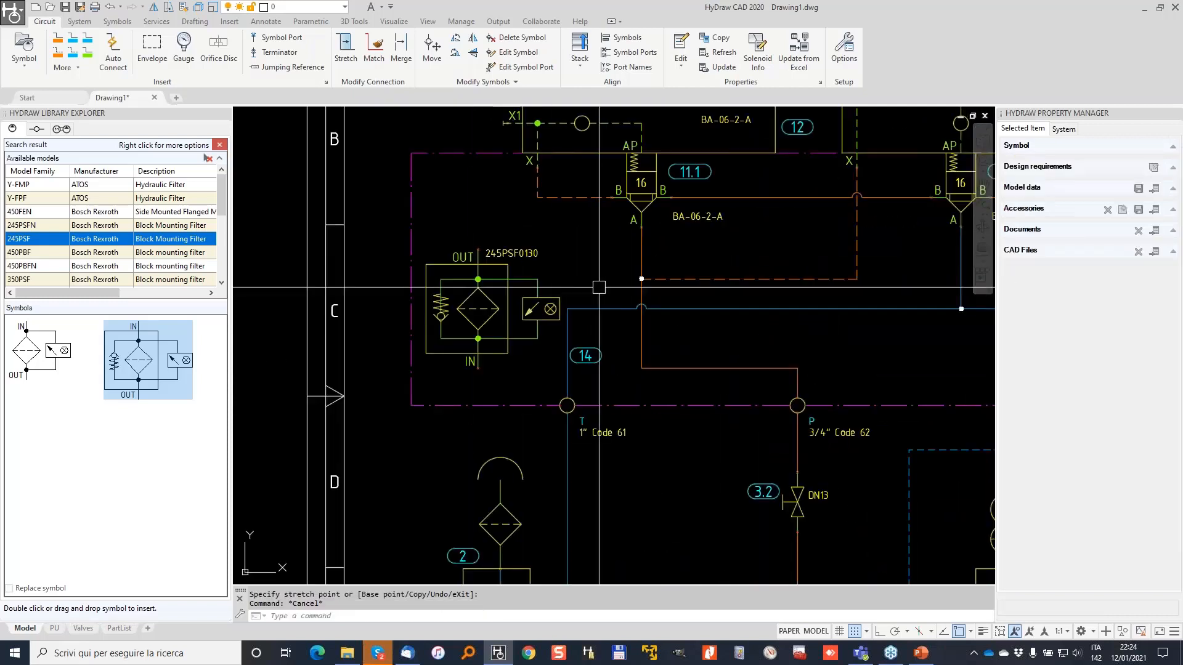
left_click(736, 367)
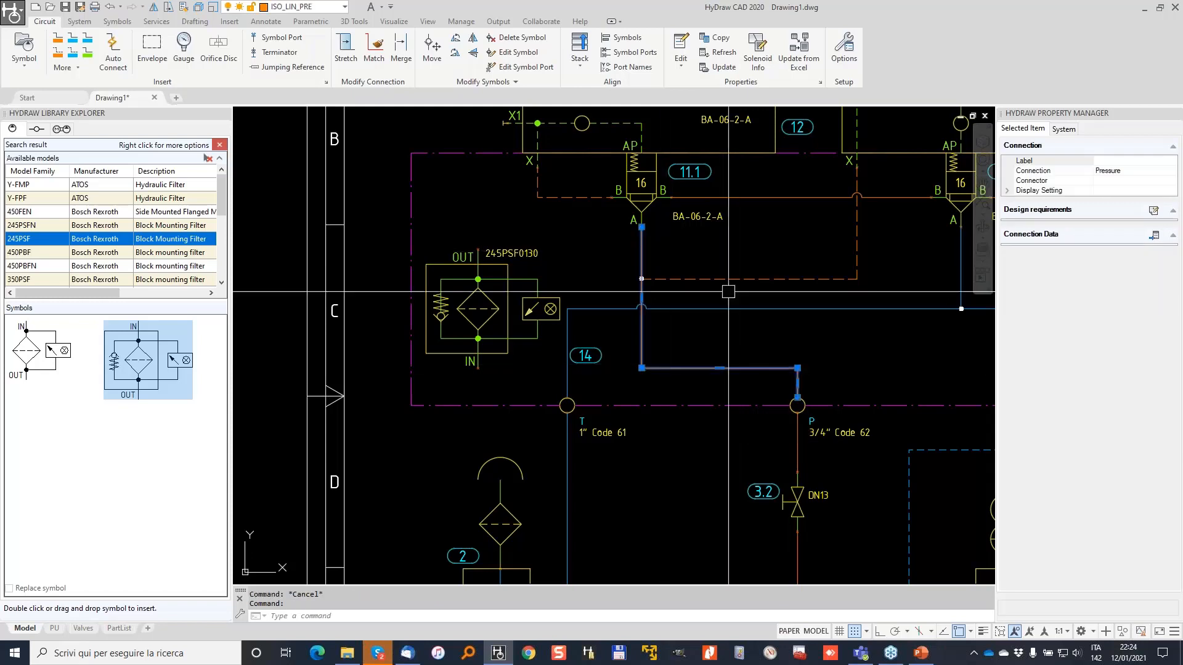
key("Delete")
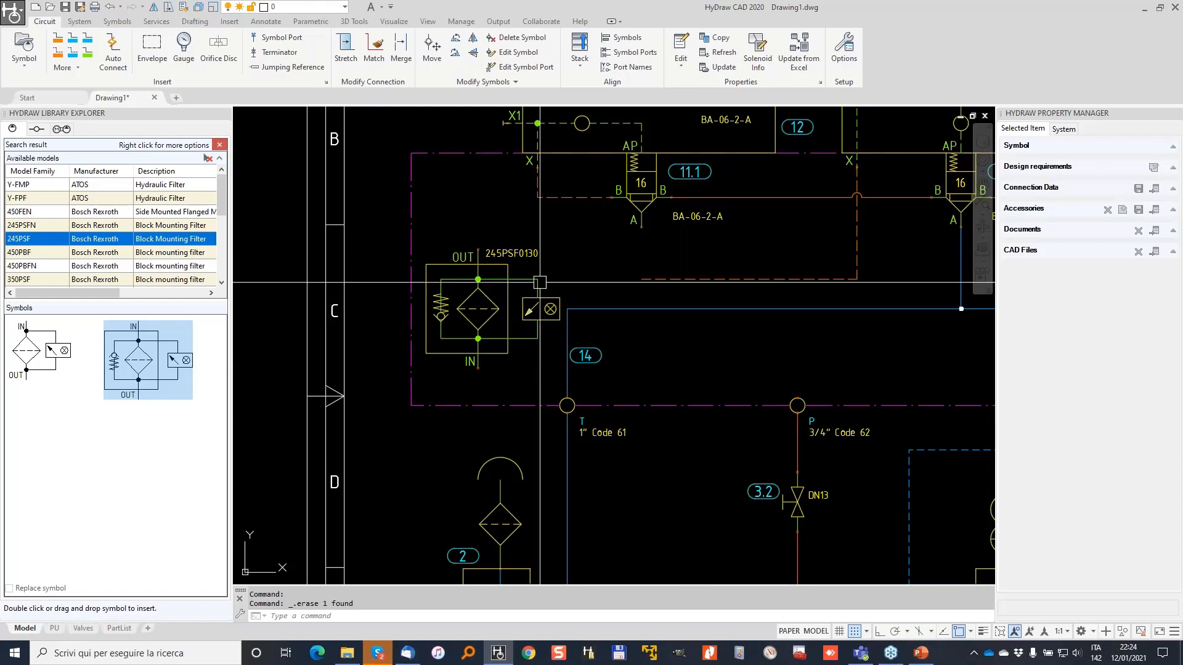
Move item balloon 14 above the filter.
left_click(508, 284)
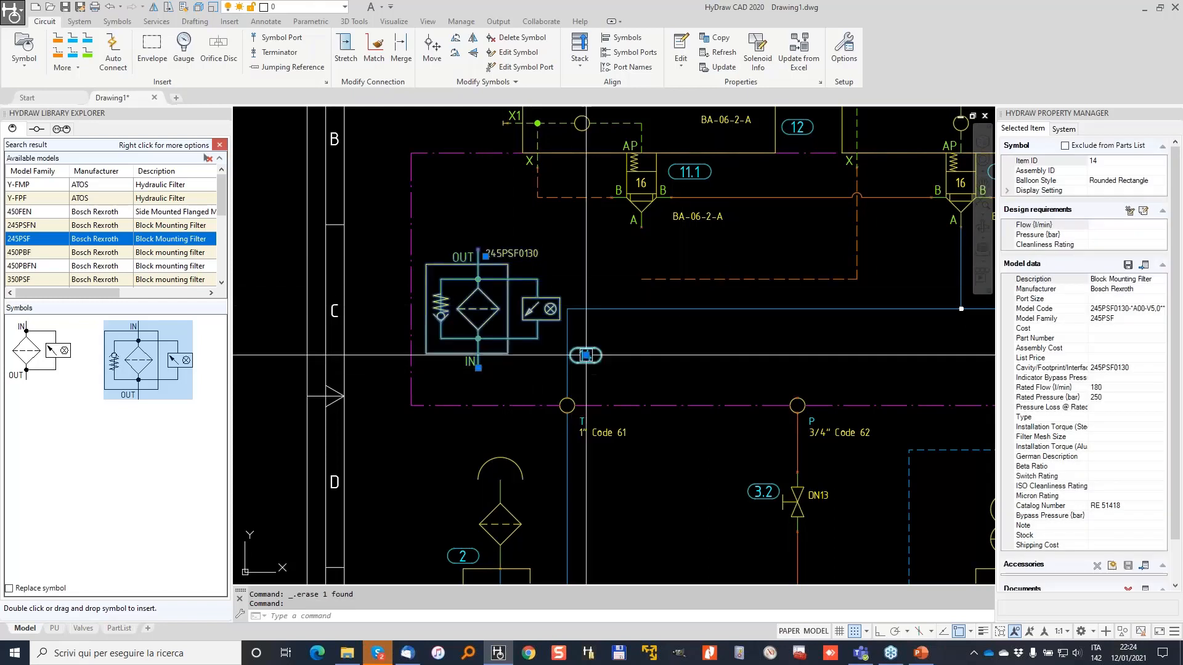
left_click(586, 355)
left_click(434, 231)
key("Escape")
Draw pressure lines from the filter's IN to port P and from valve 16's A to OUT.
left_click(59, 41)
left_click(478, 368)
left_click(479, 383)
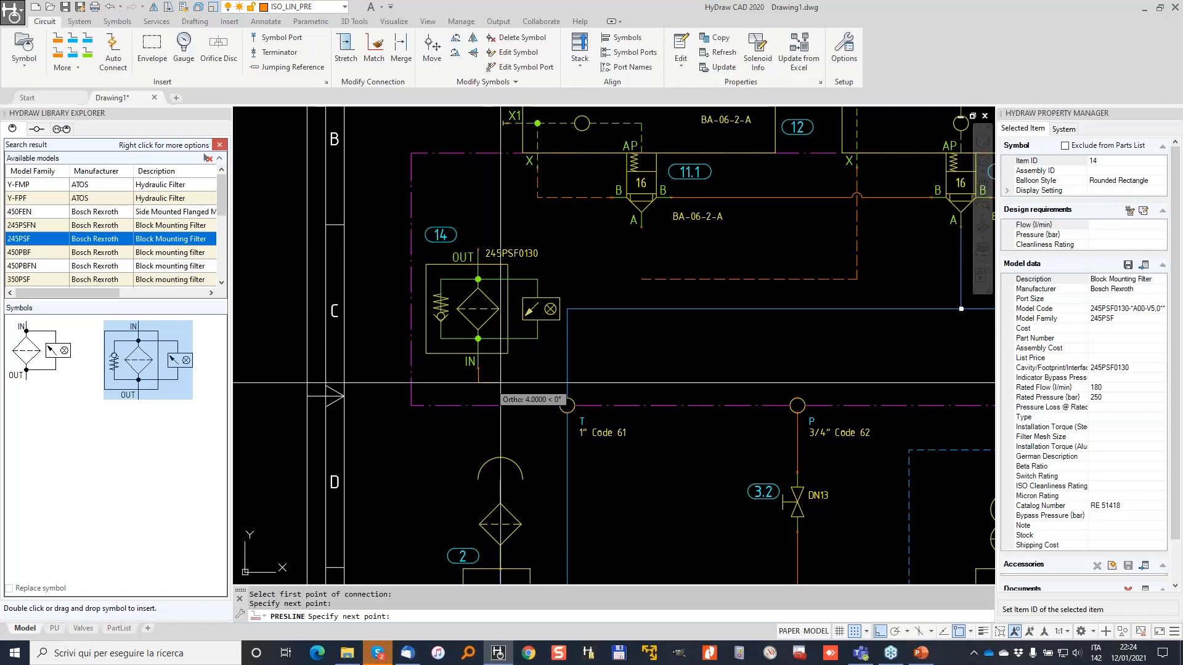
left_click(797, 383)
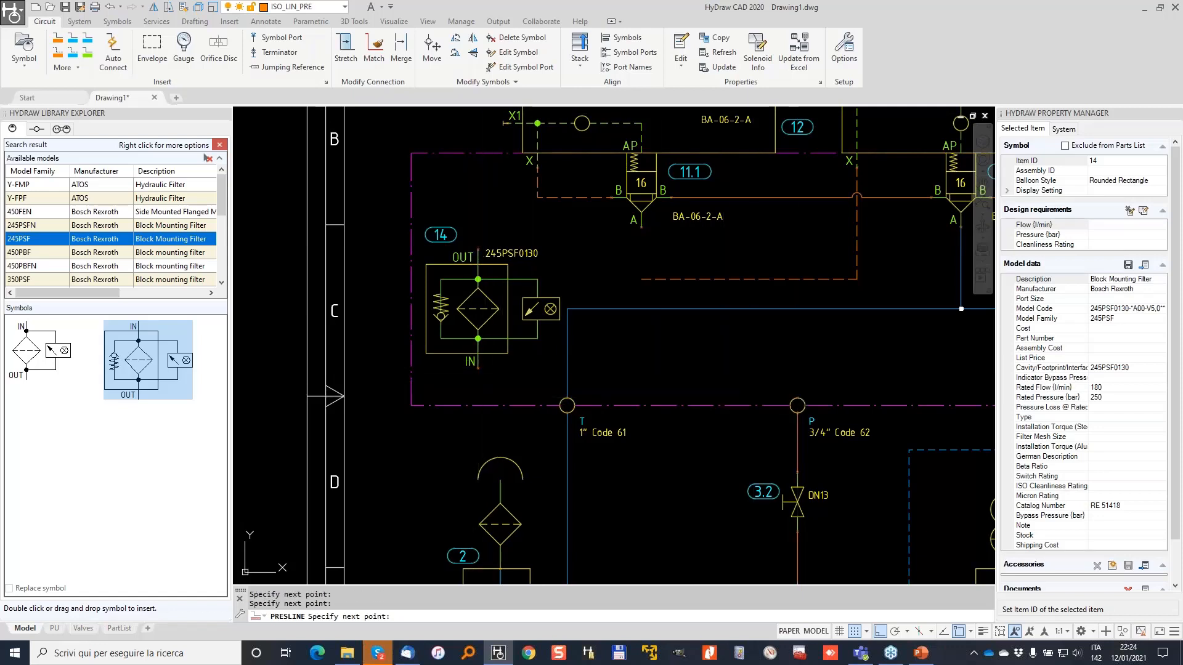
left_click(796, 397)
key("Return")
left_click(641, 226)
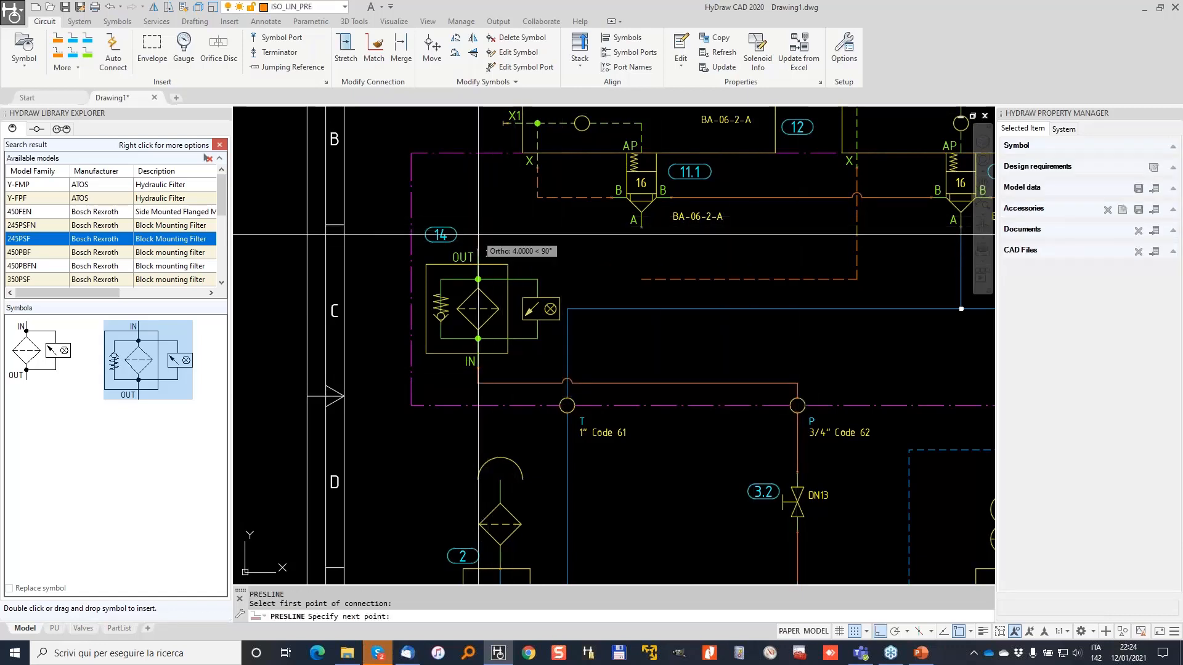
left_click(642, 234)
left_click(641, 227)
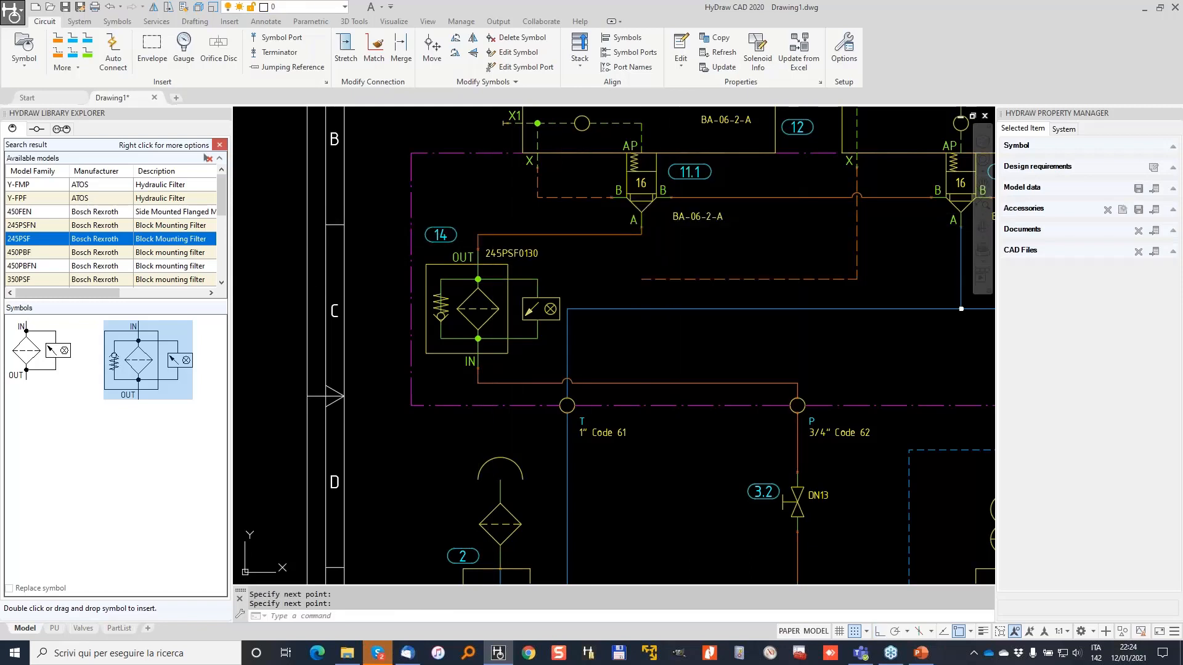
Try stretching the dashed pilot connection's left end, then cancel.
left_click(672, 282)
scroll(673, 283, "up", 5)
scroll(652, 281, "down", 3)
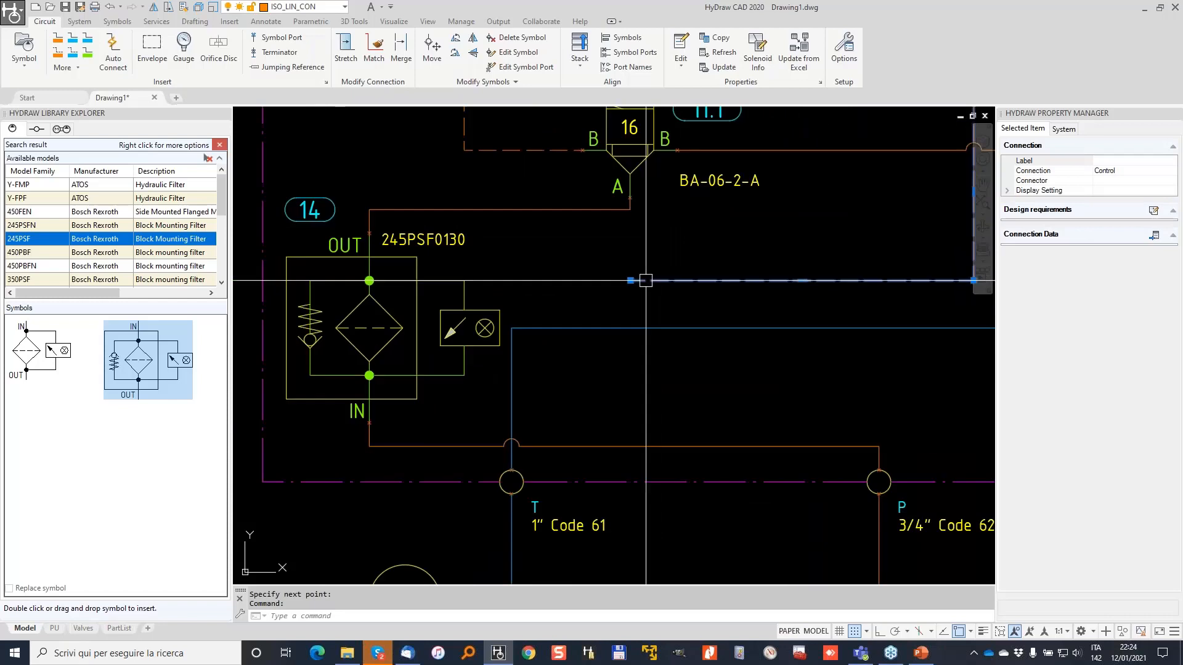
left_click(630, 282)
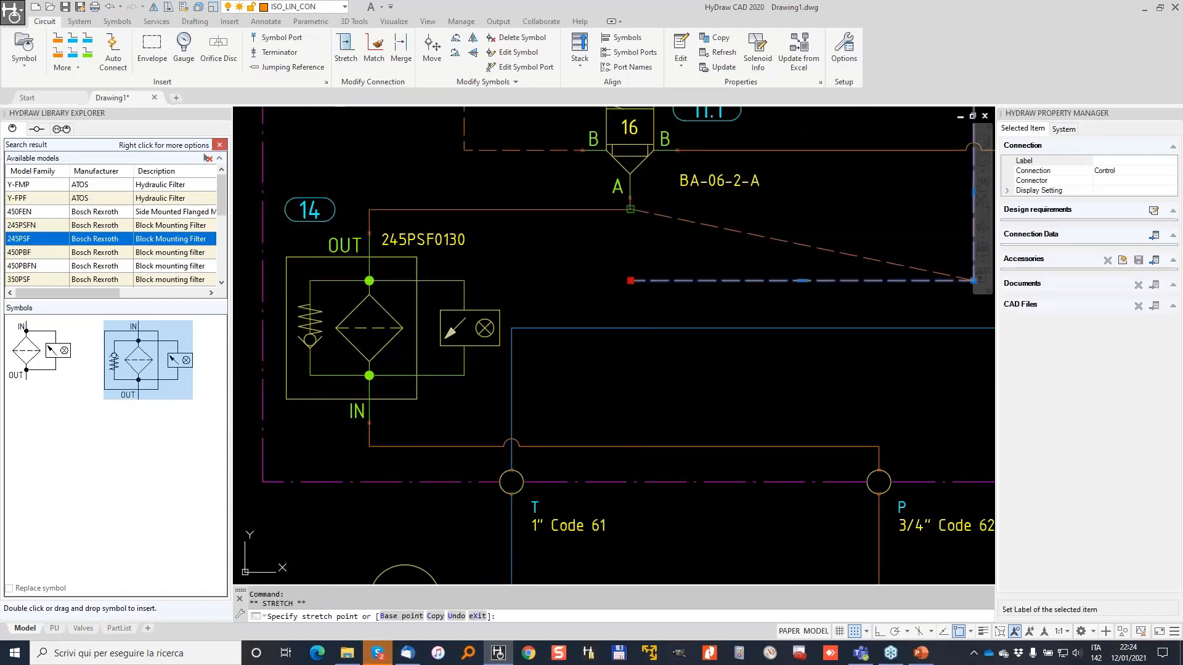
scroll(630, 210, "up", 2)
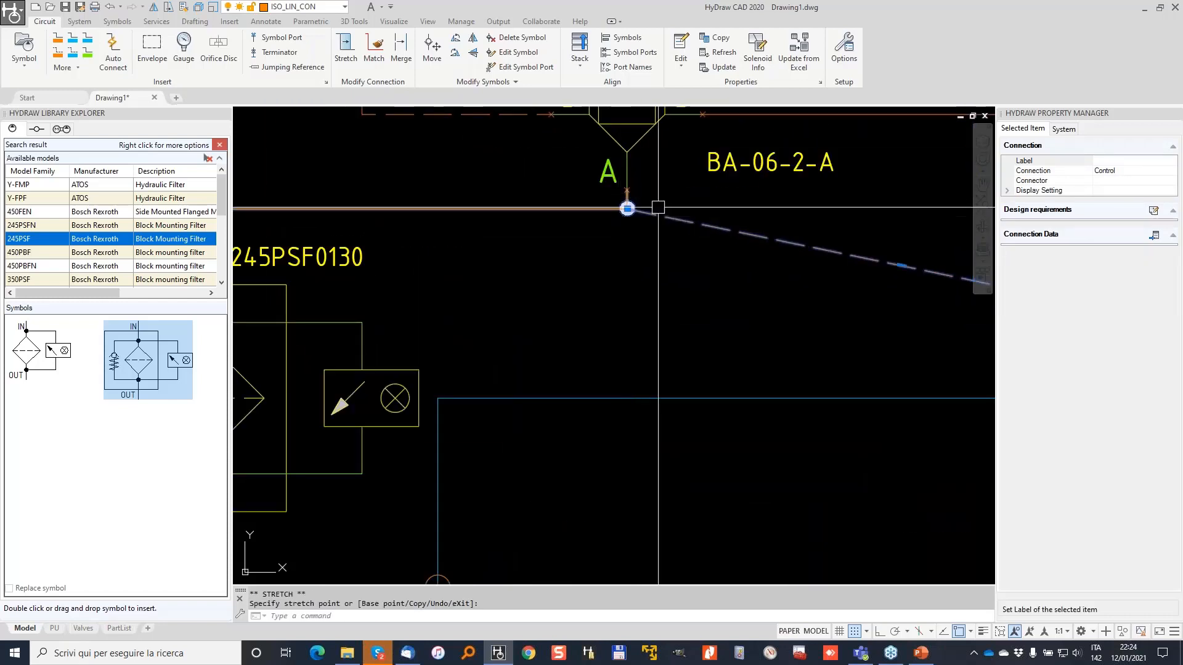
key("Escape")
scroll(627, 209, "down", 4)
middle_click_drag(778, 209, 618, 296)
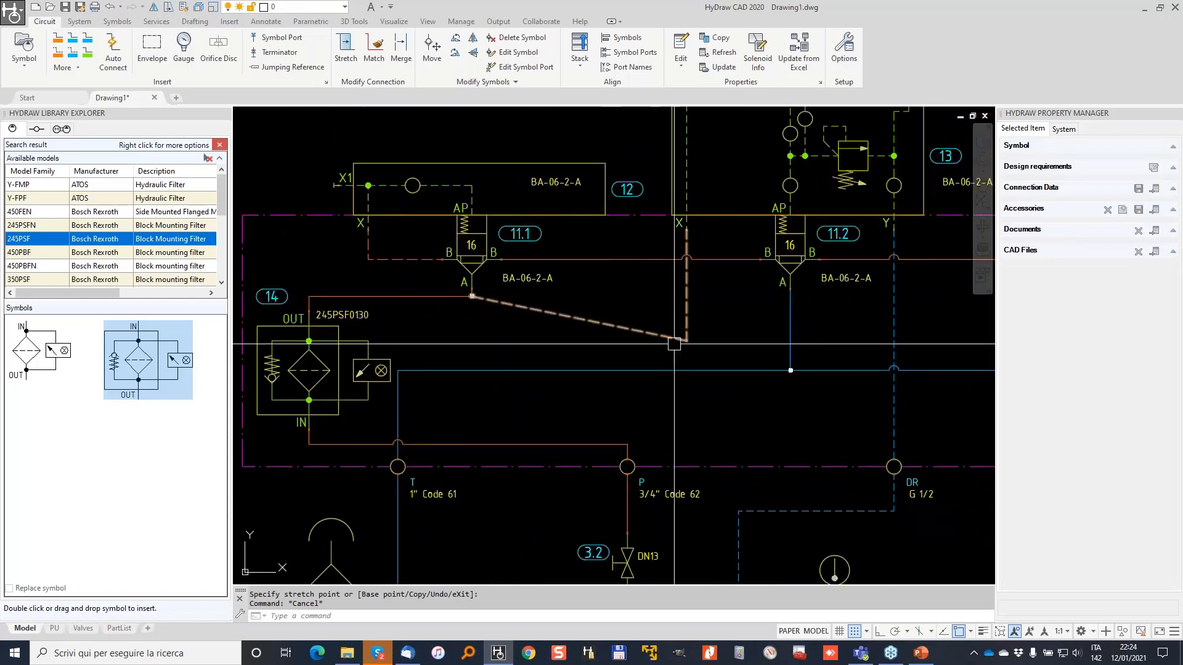
Reshape the dashed pilot line so it runs straight horizontally.
left_click(345, 49)
left_click(597, 322)
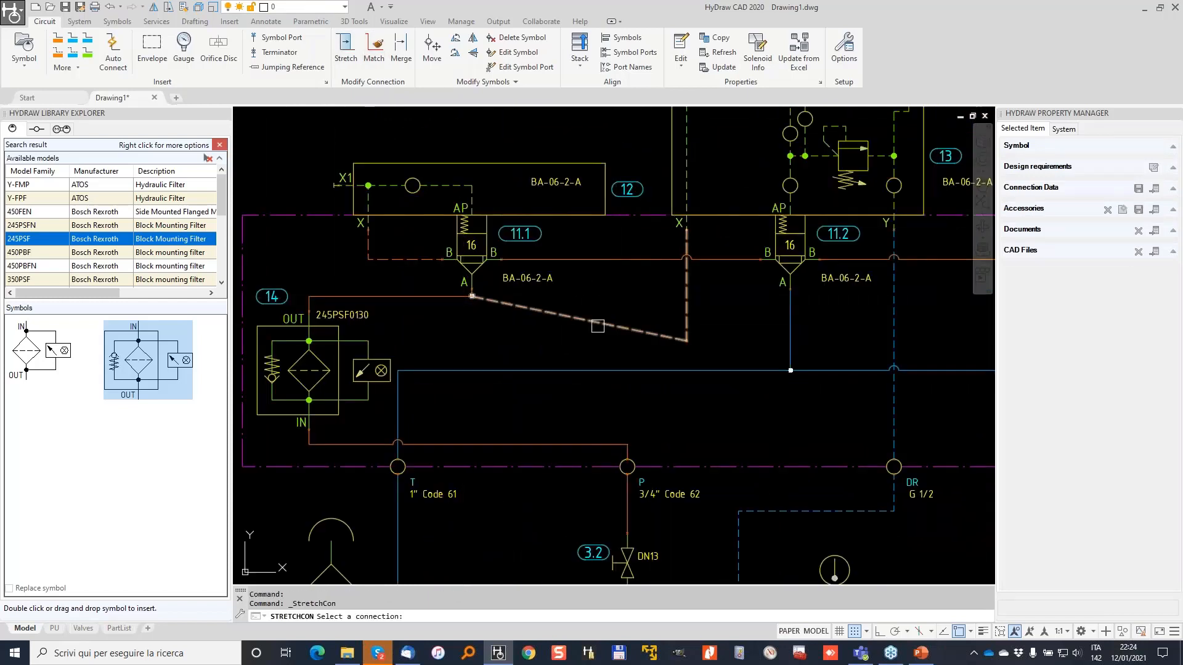
left_click(518, 285)
key("Escape")
key("Escape")
scroll(441, 235, "down", 2)
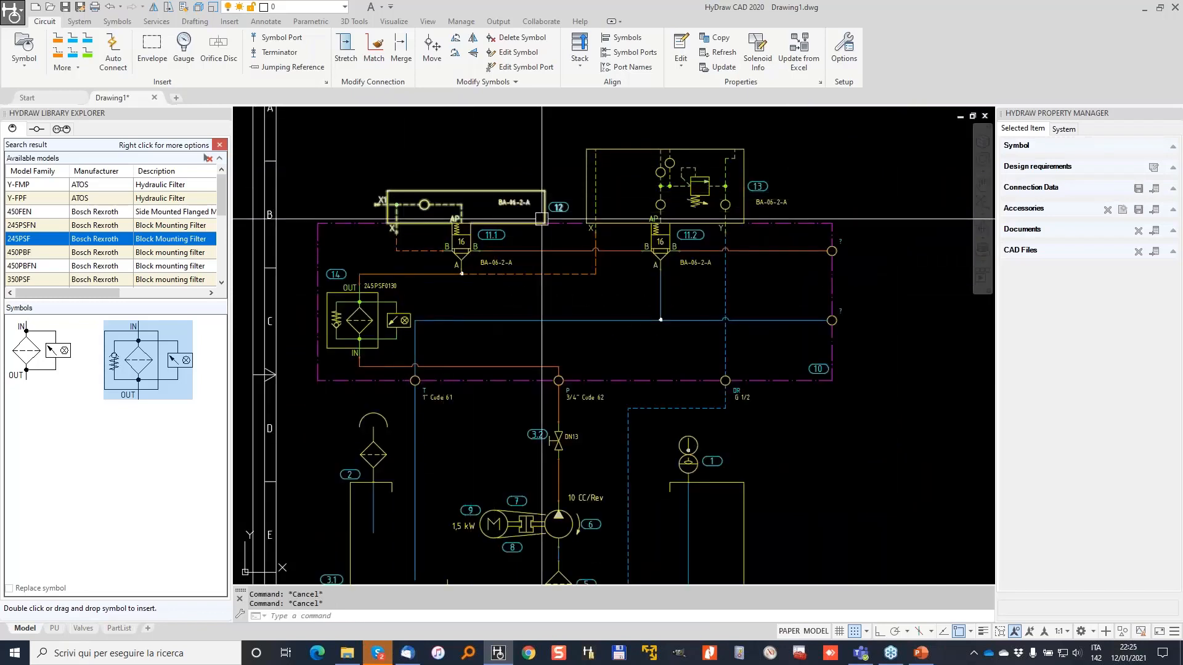
scroll(594, 240, "down", 2)
scroll(736, 238, "up", 4)
Copy port P's properties onto the unnamed port on the pressure line.
middle_click_drag(557, 308, 700, 264)
left_click(717, 37)
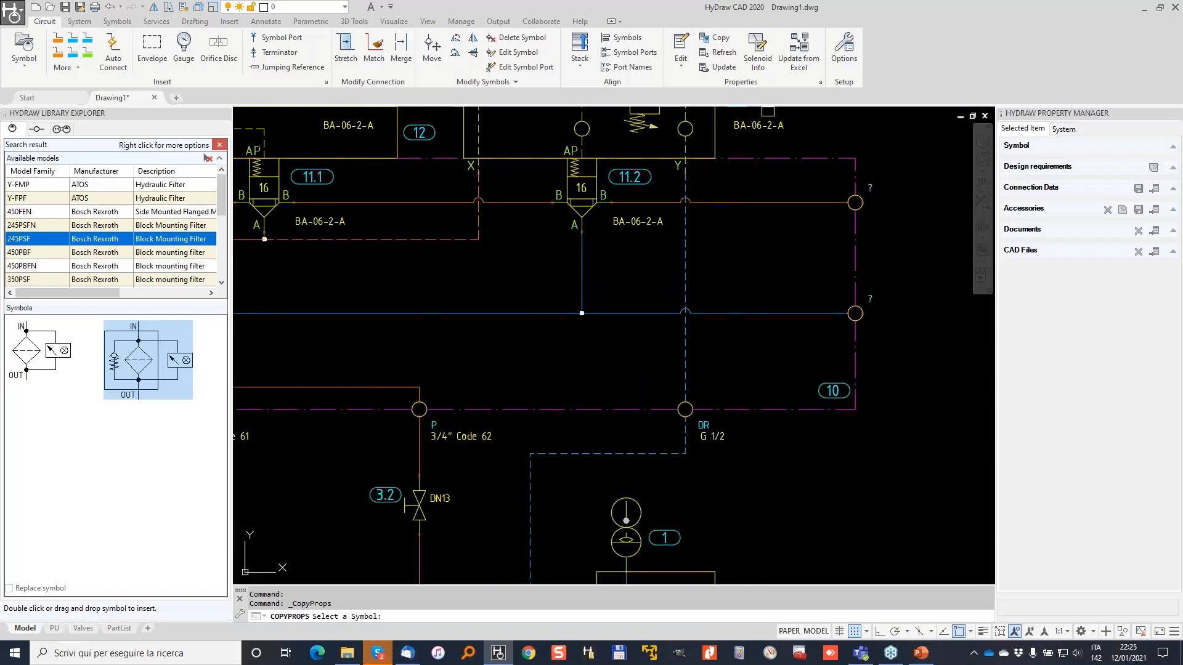
left_click(437, 425)
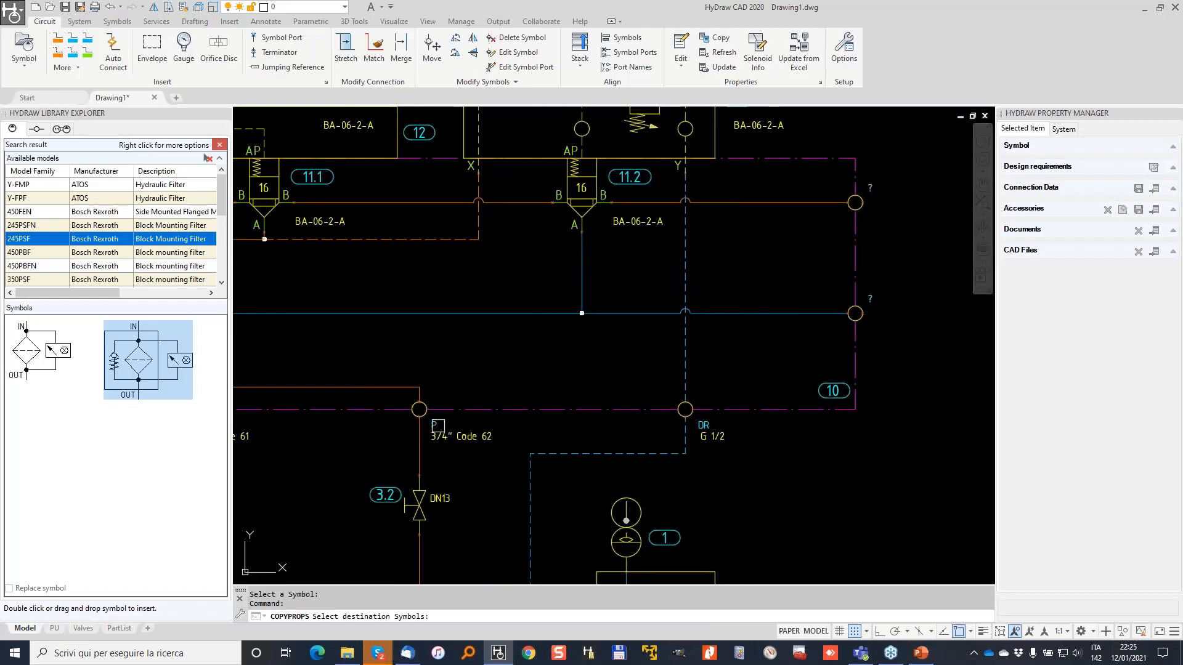
left_click(858, 198)
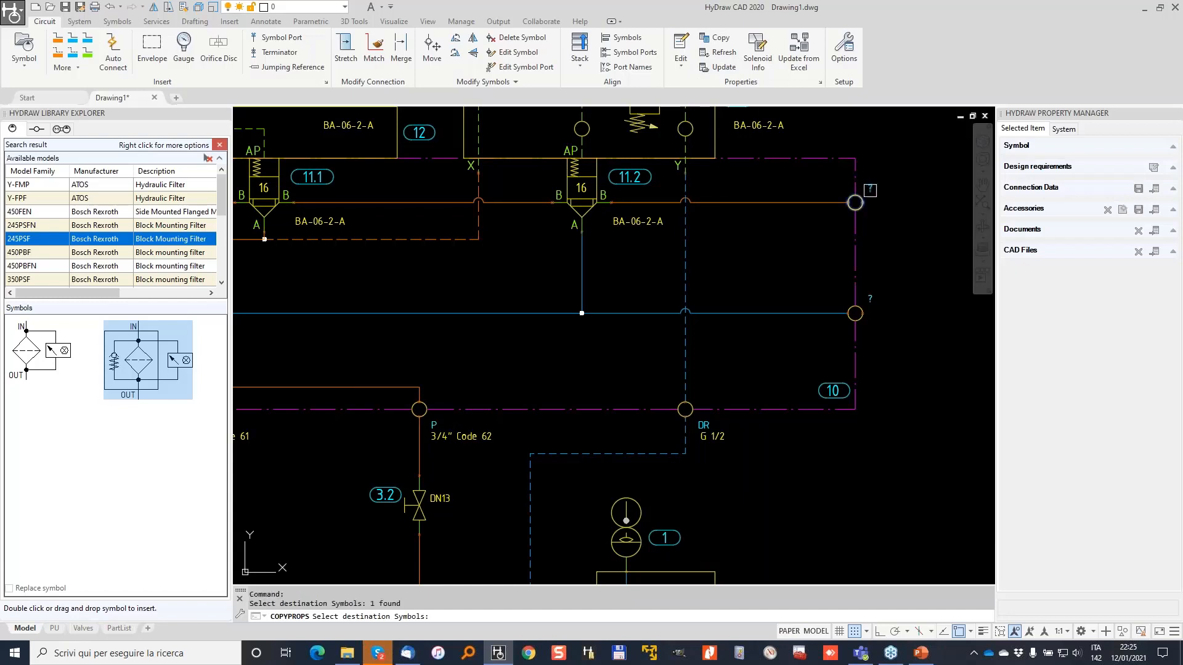
key("Return")
left_click(474, 345)
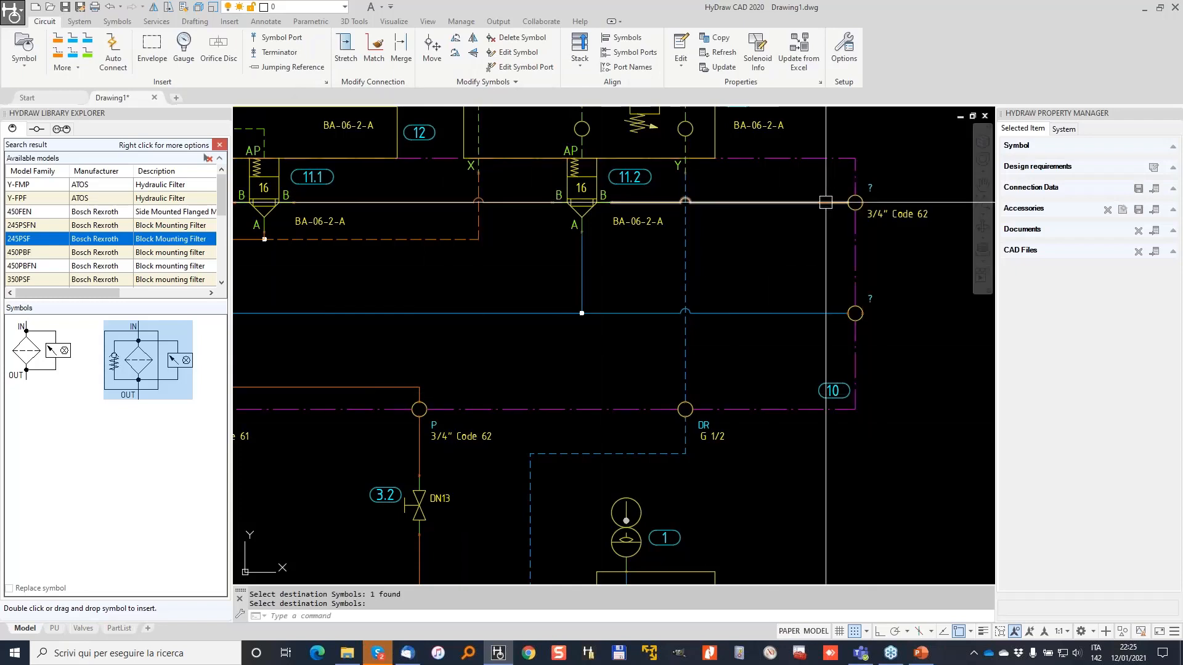
Copy port T's properties onto the lower unnamed port.
left_click(723, 42)
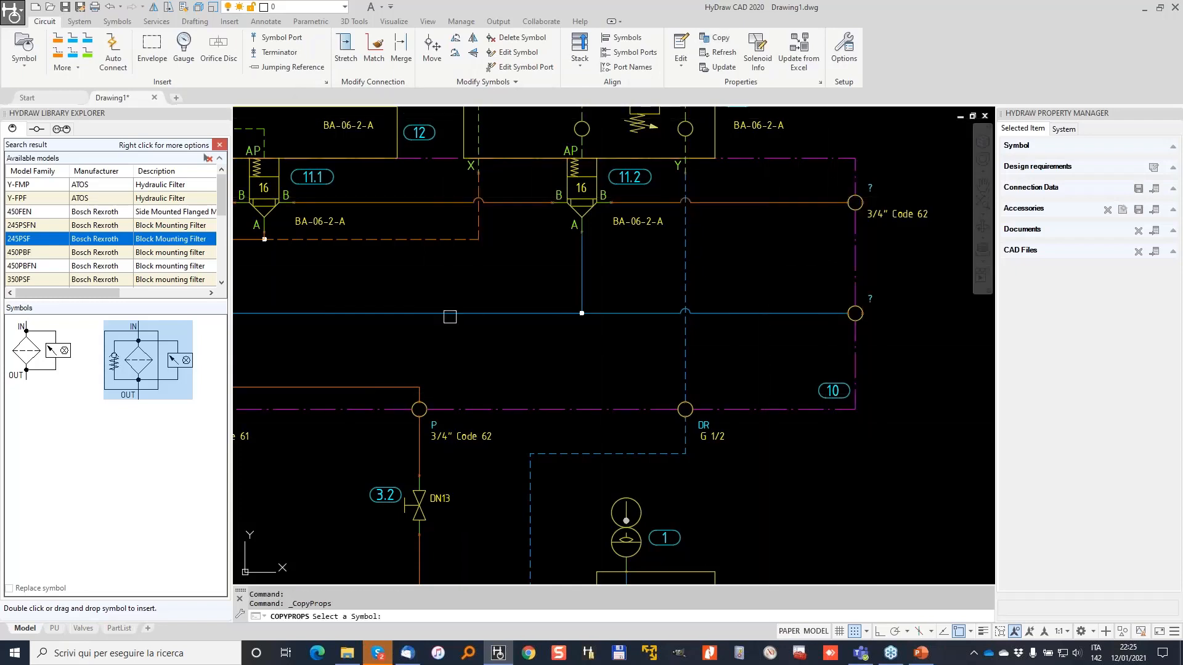
middle_click_drag(428, 306, 705, 214)
left_click(485, 337)
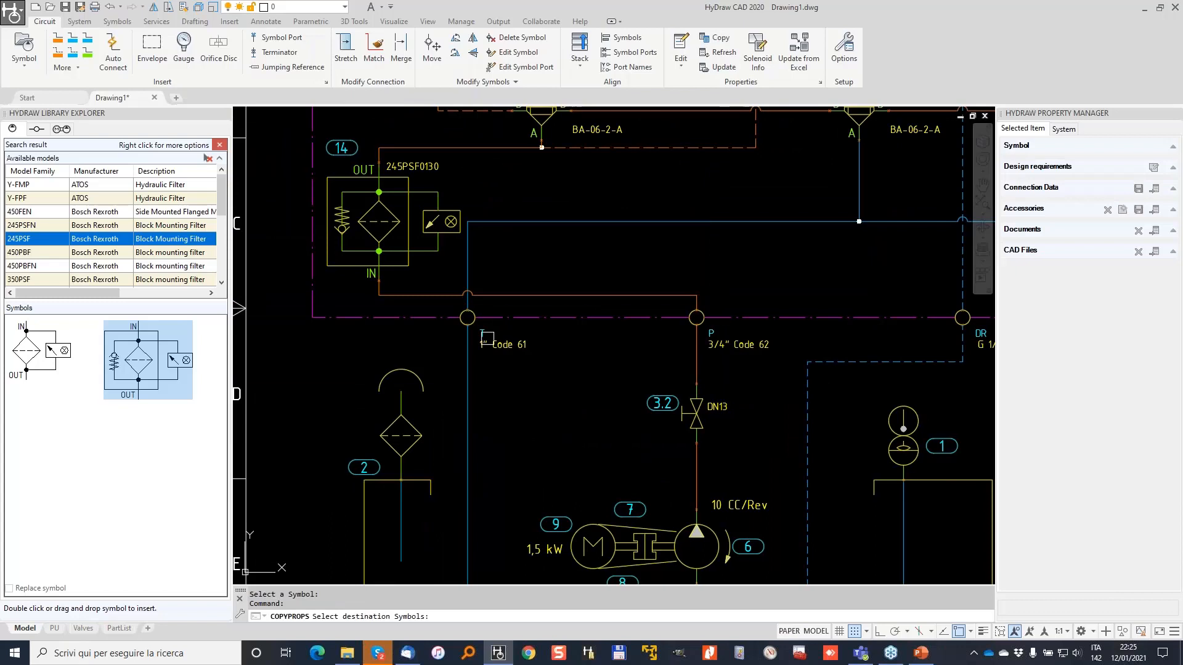
middle_click_drag(756, 260, 412, 313)
left_click(789, 276)
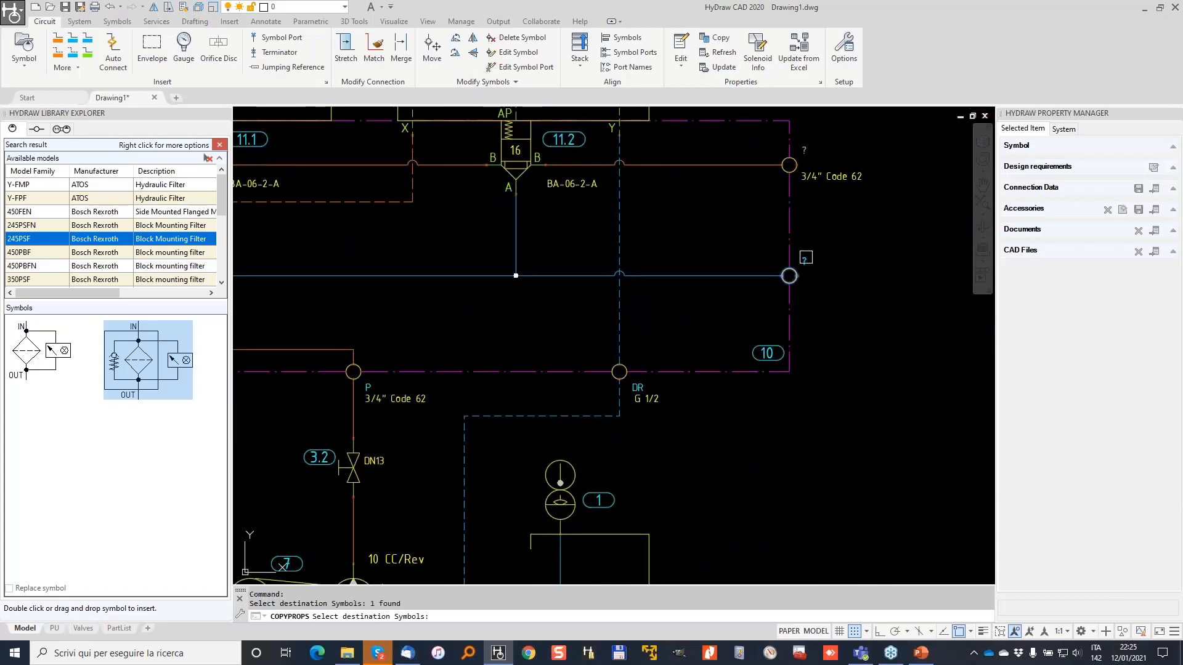
key("Return")
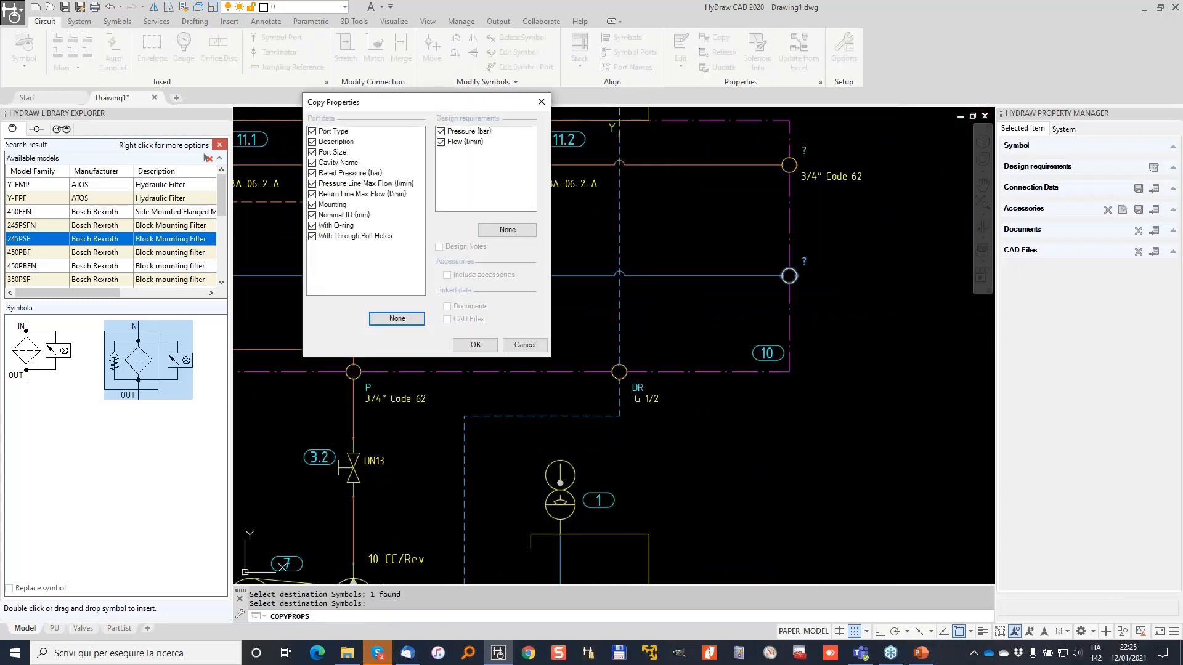
left_click(475, 345)
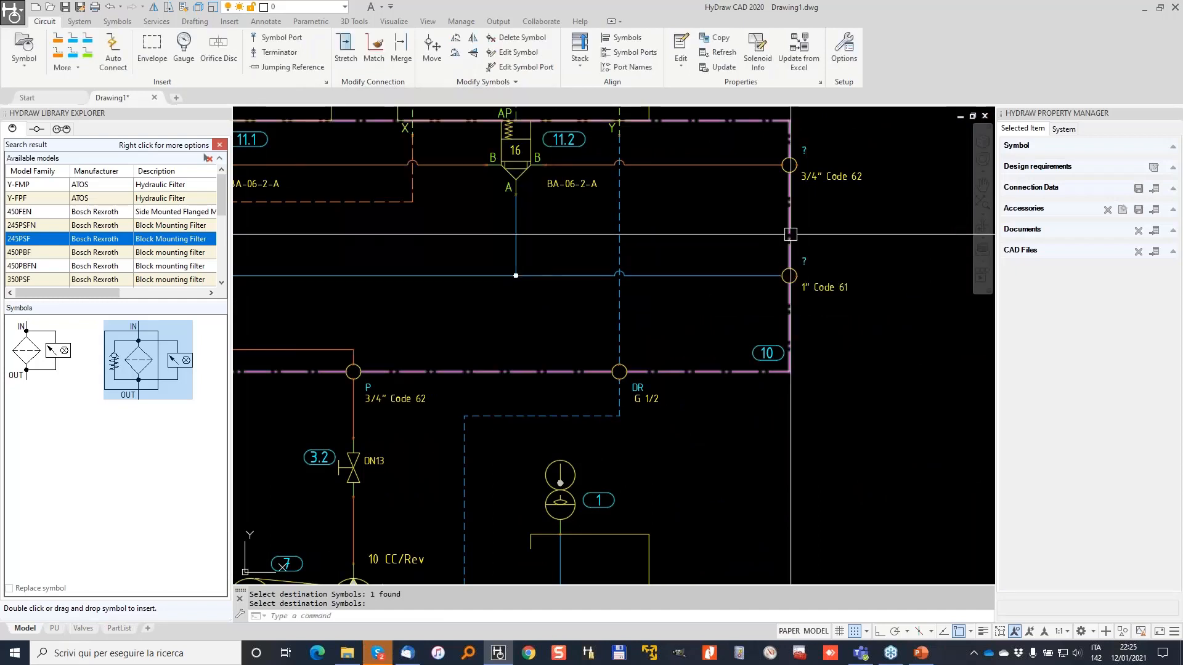
Rename the top-right port P1 and the bottom port T1.
scroll(805, 149, "up", 5)
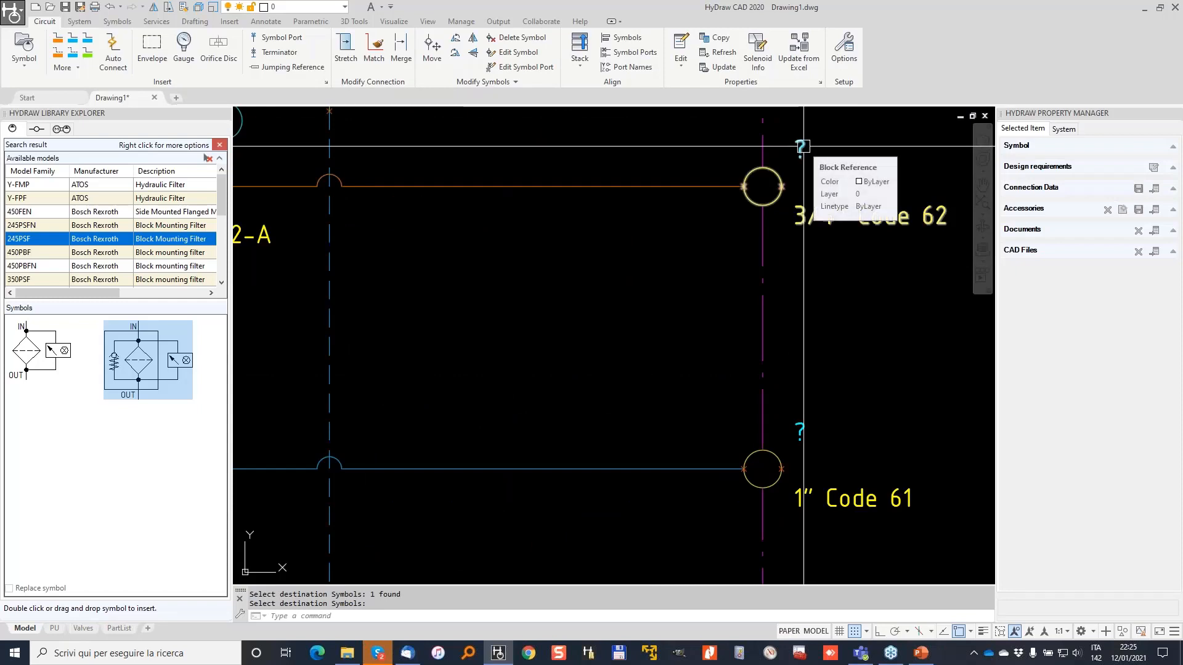
left_click(804, 146)
left_click(1097, 160)
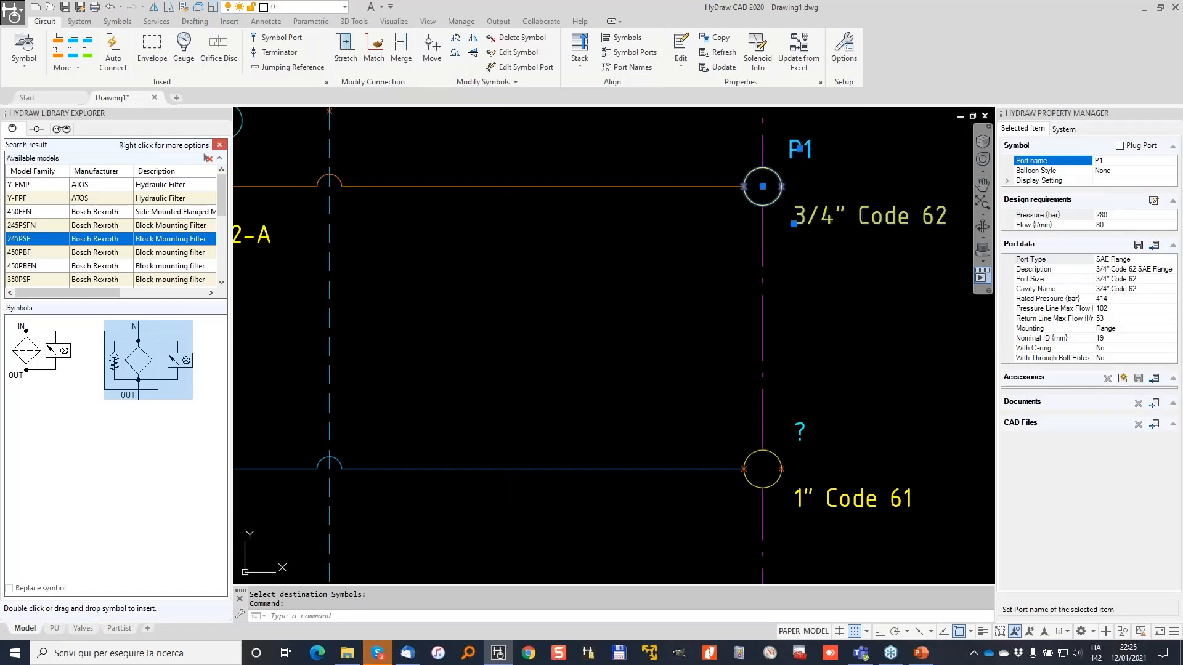
left_click(799, 430)
left_click(1120, 161)
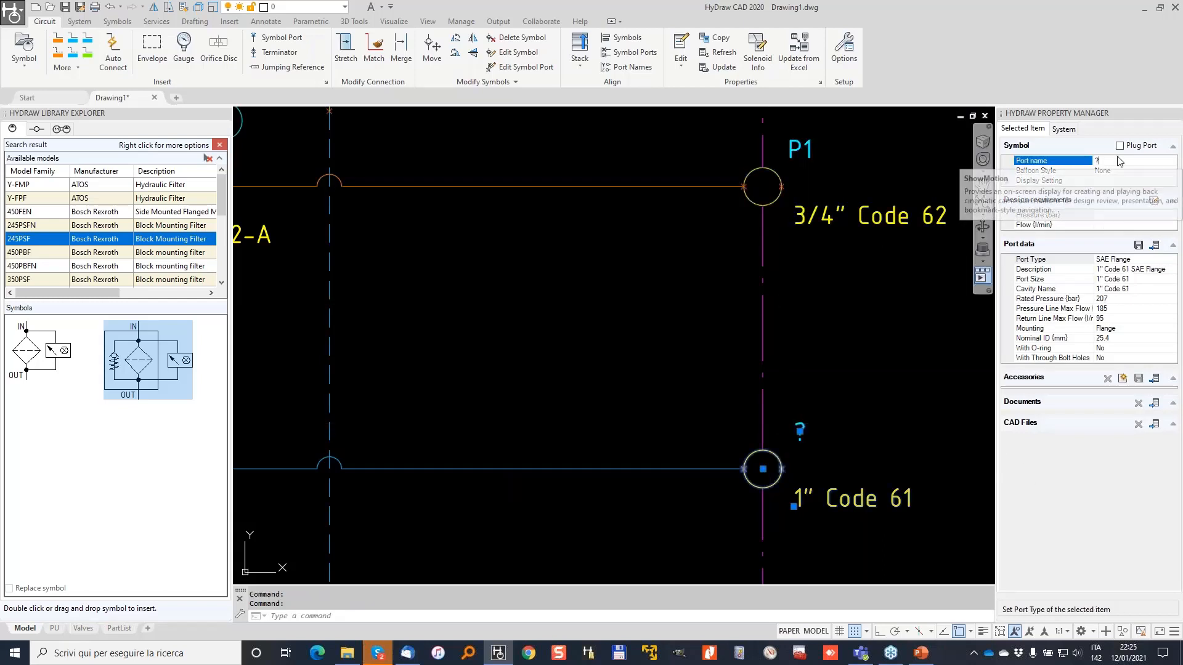
key("Return")
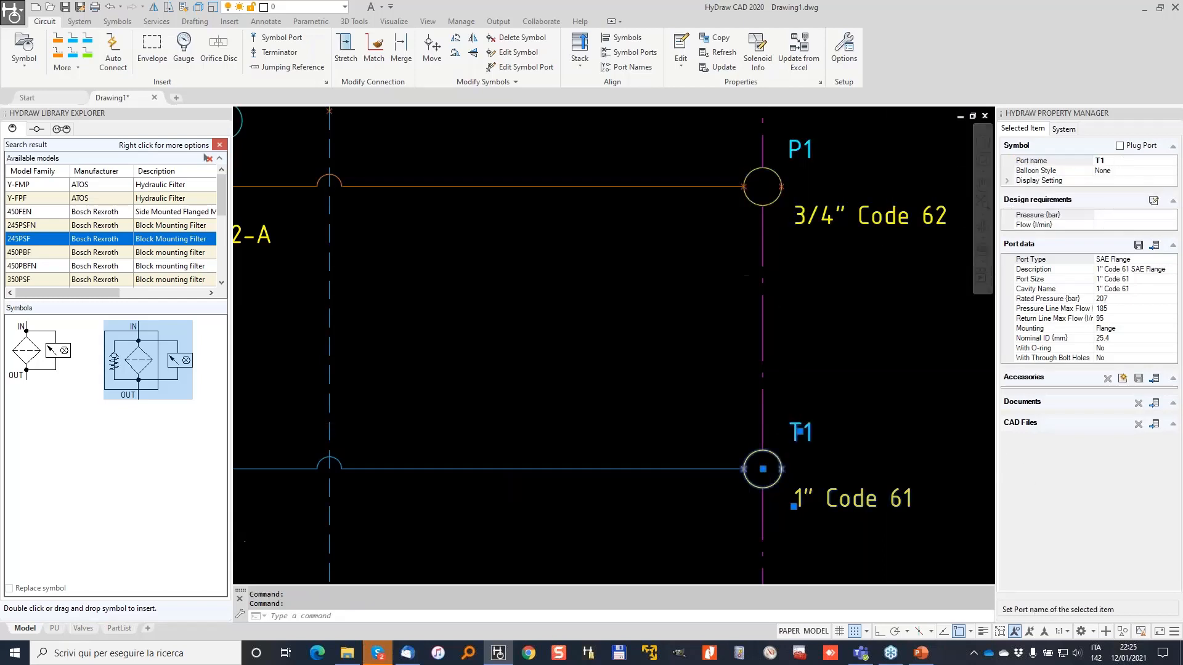
scroll(723, 282, "down", 8)
key("Escape")
key("Escape")
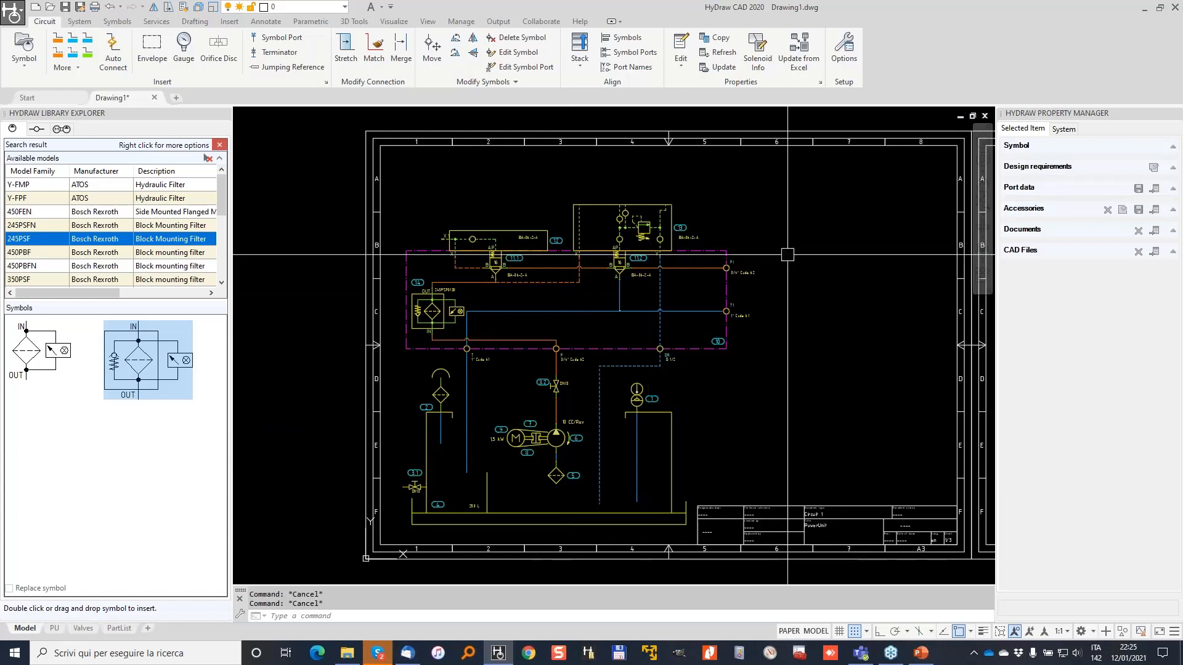
Reset the library search and search for model code 4WE6D.
scroll(667, 184, "up", 4)
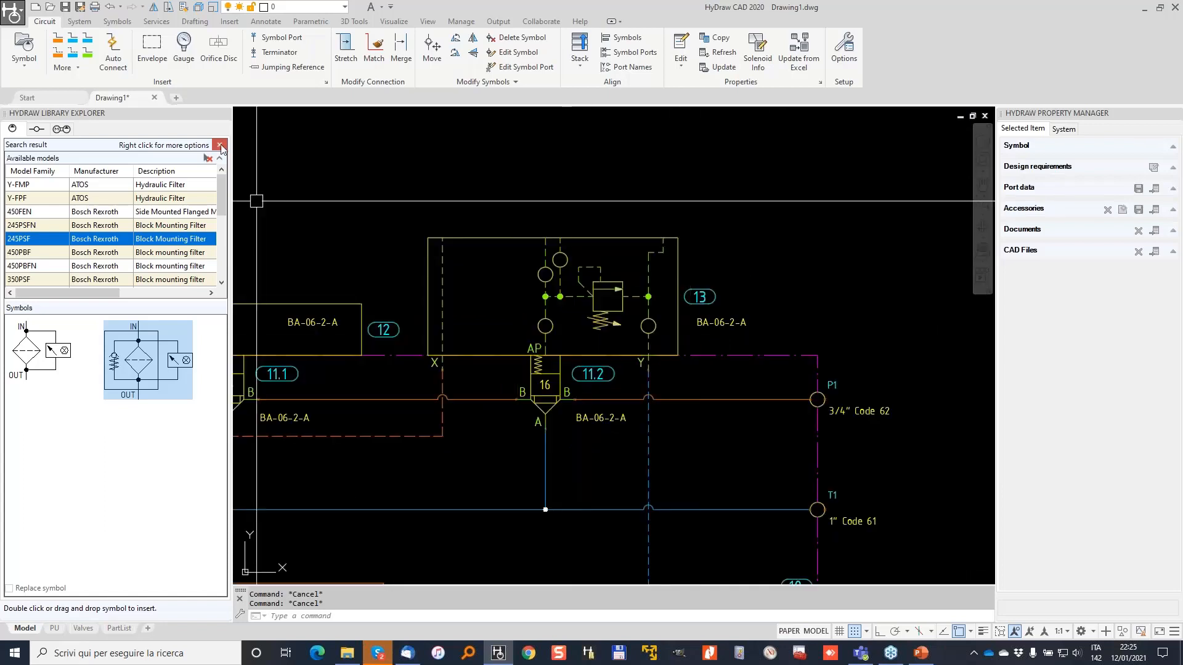
left_click(219, 146)
left_click(146, 567)
left_click(69, 214)
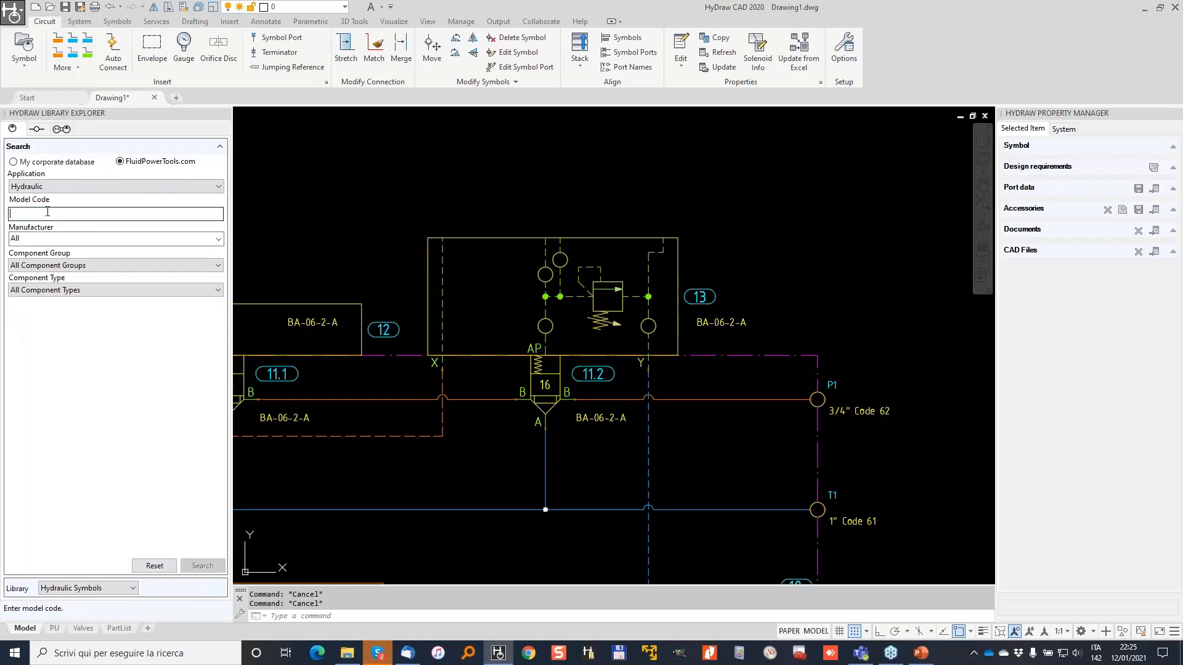
type("4WE6D")
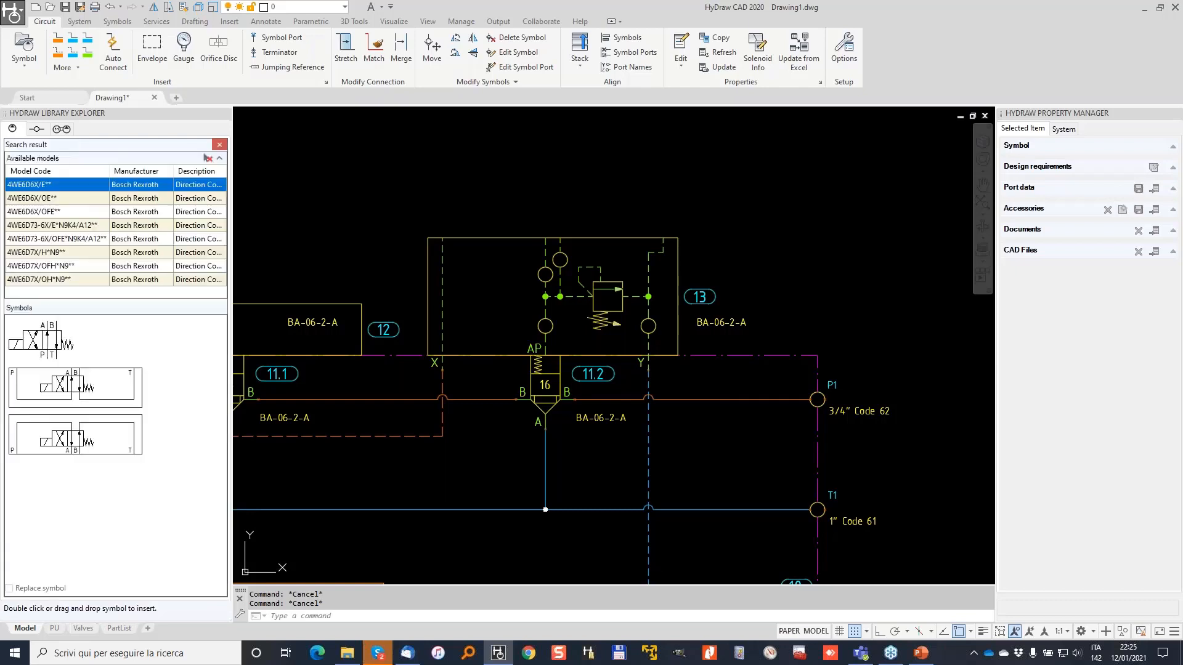
Show the third symbol's linked models and choose the Parker D1VW020B valve.
right_click(83, 432)
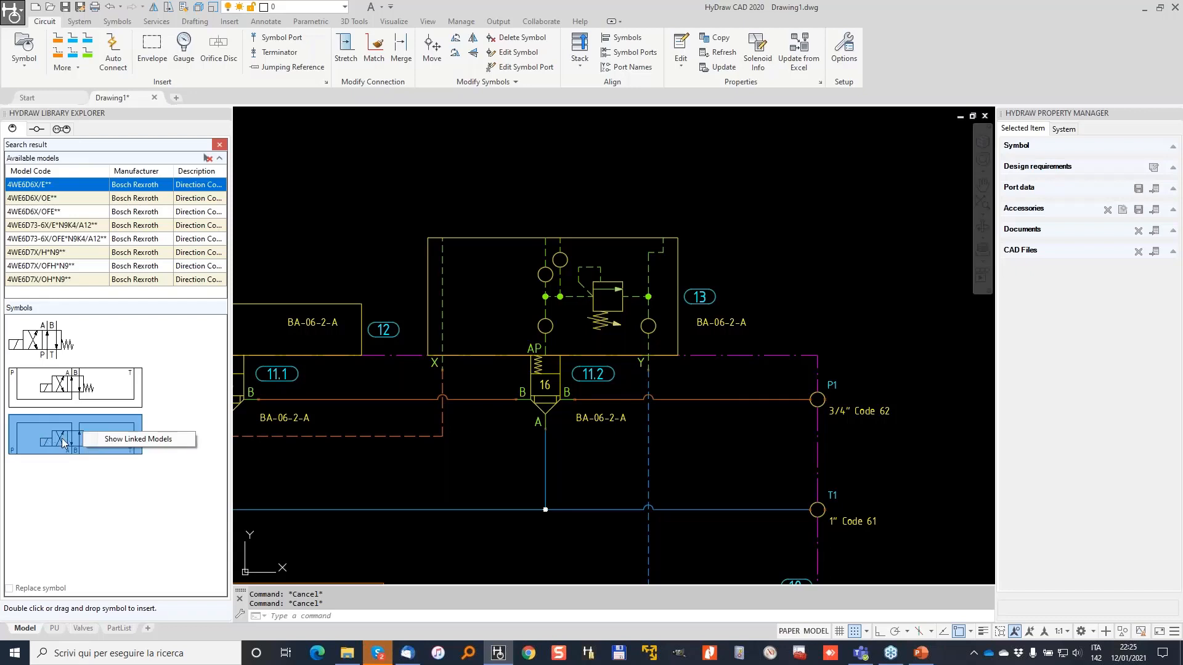
left_click(139, 439)
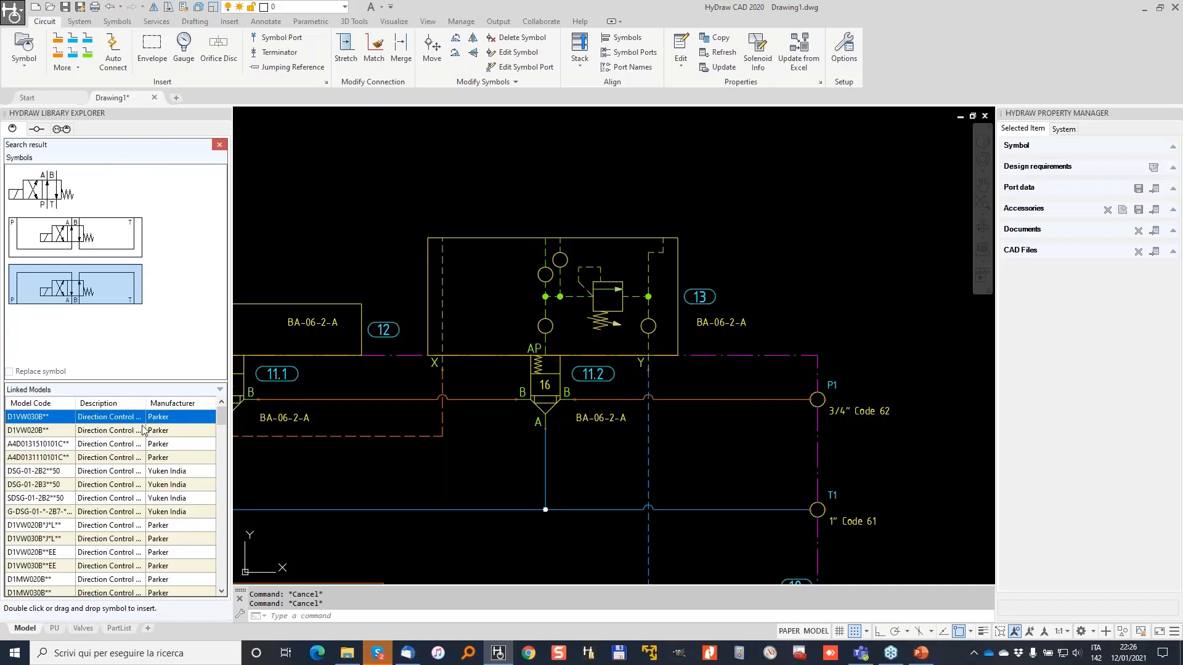
left_click(40, 431)
Place the D1VW020B valve on top of the relief block, then open its context menu.
double_click(85, 281)
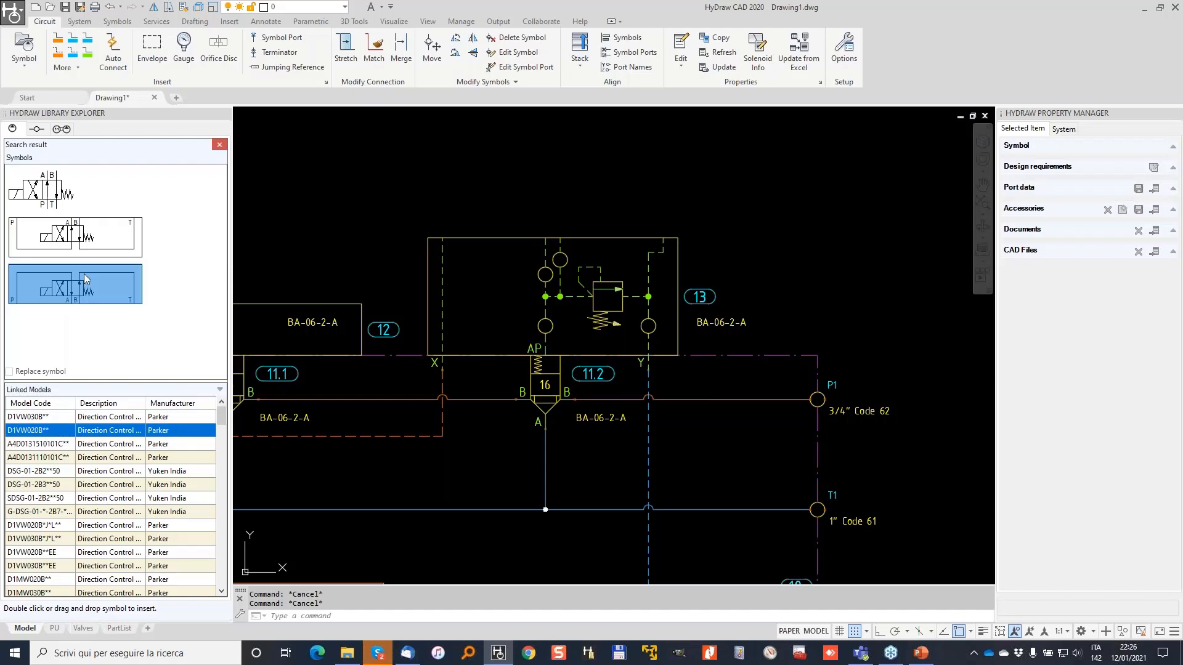
left_click(443, 237)
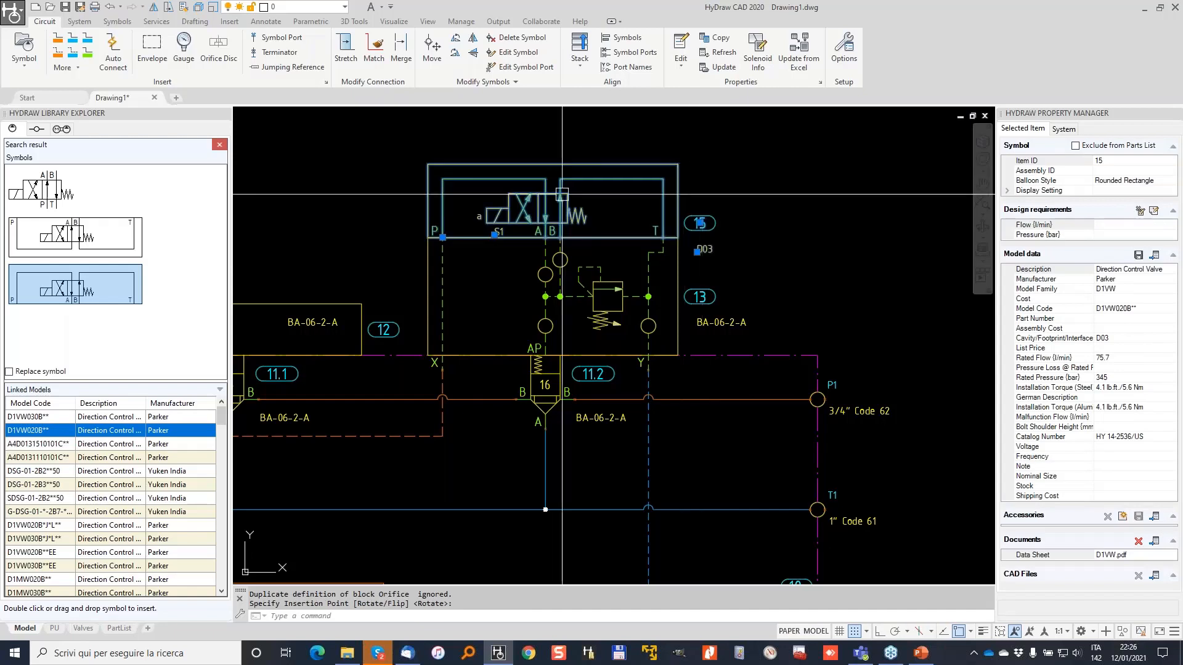
scroll(513, 205, "up", 2)
key("Escape")
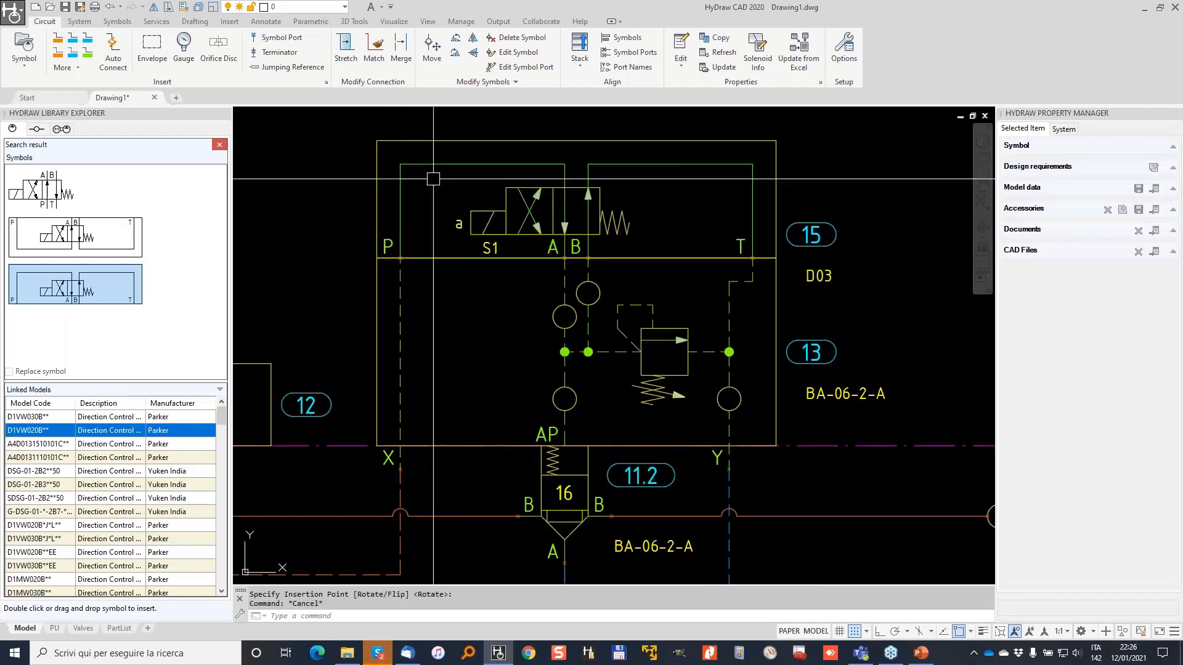
scroll(412, 260, "up", 2)
middle_click_drag(454, 188, 426, 293)
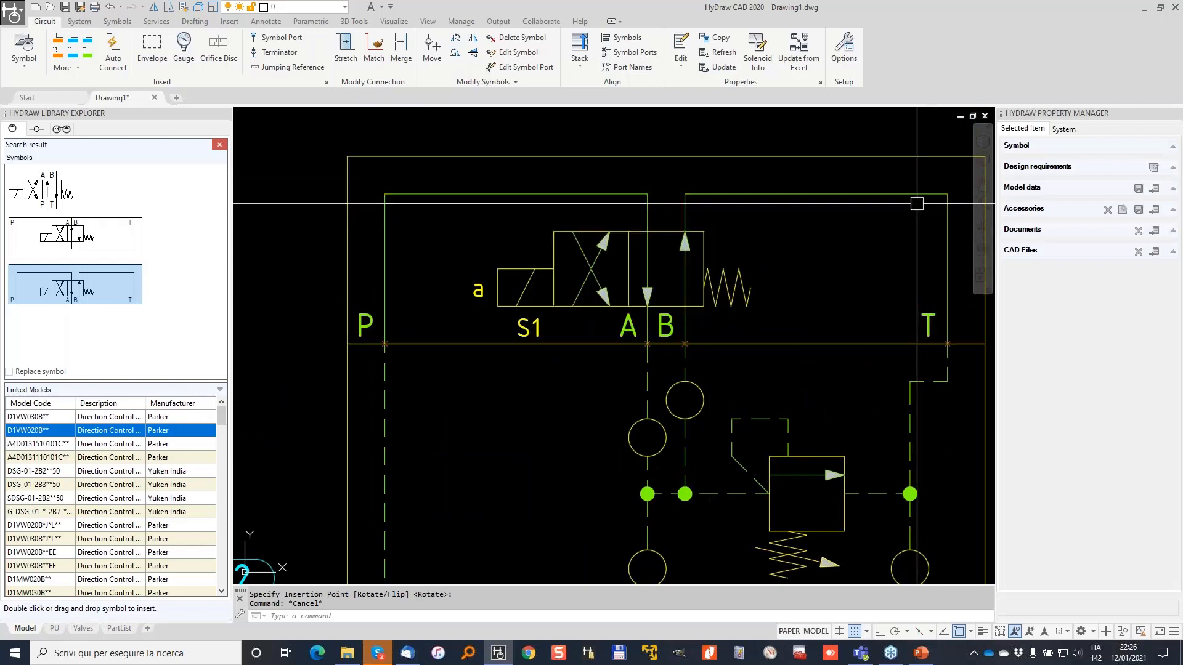
scroll(596, 260, "down", 2)
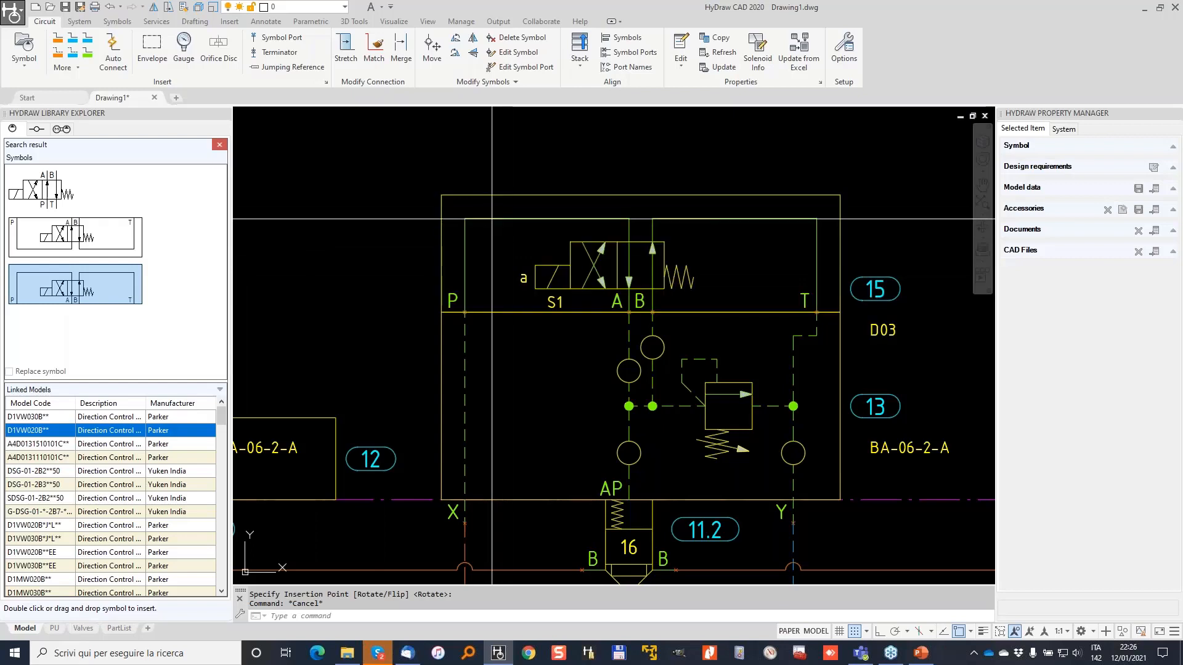
left_click(542, 214)
right_click(543, 215)
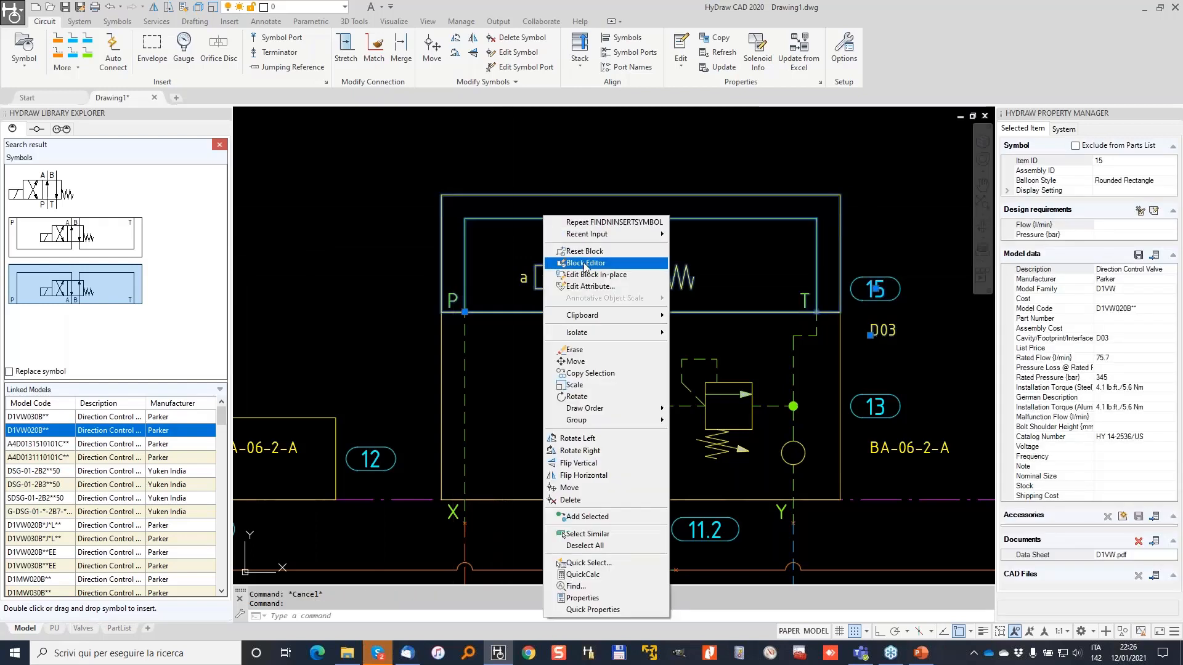
Edit the D1VW020B valve block in place and select its connection lines.
left_click(614, 278)
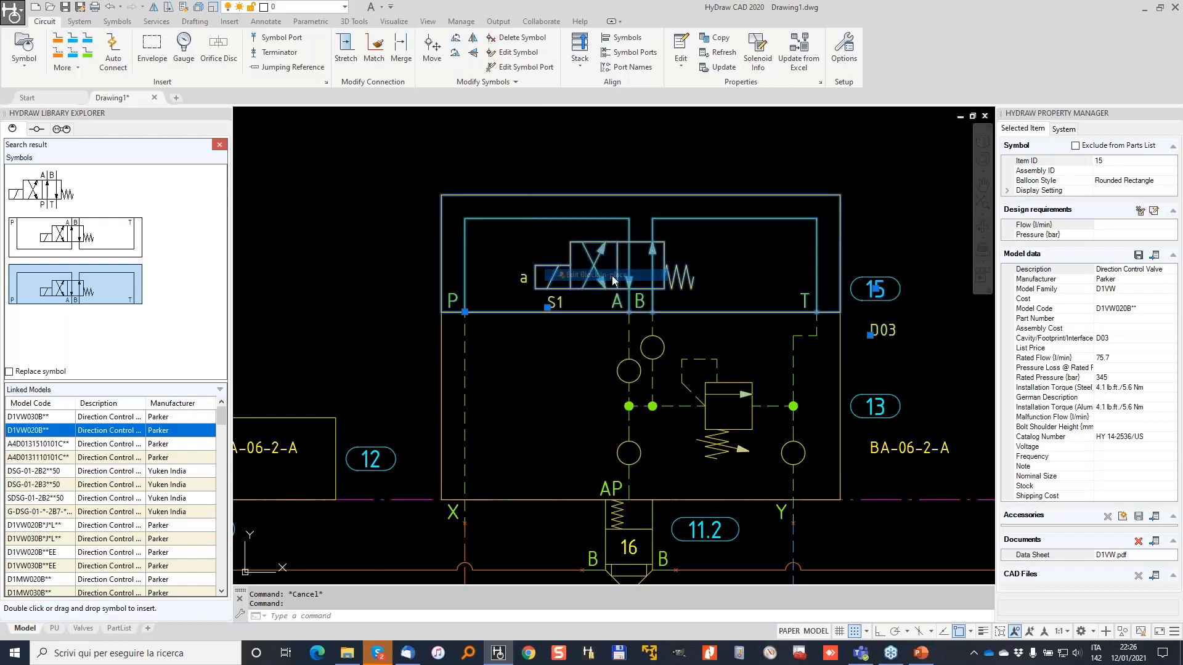
left_click(597, 453)
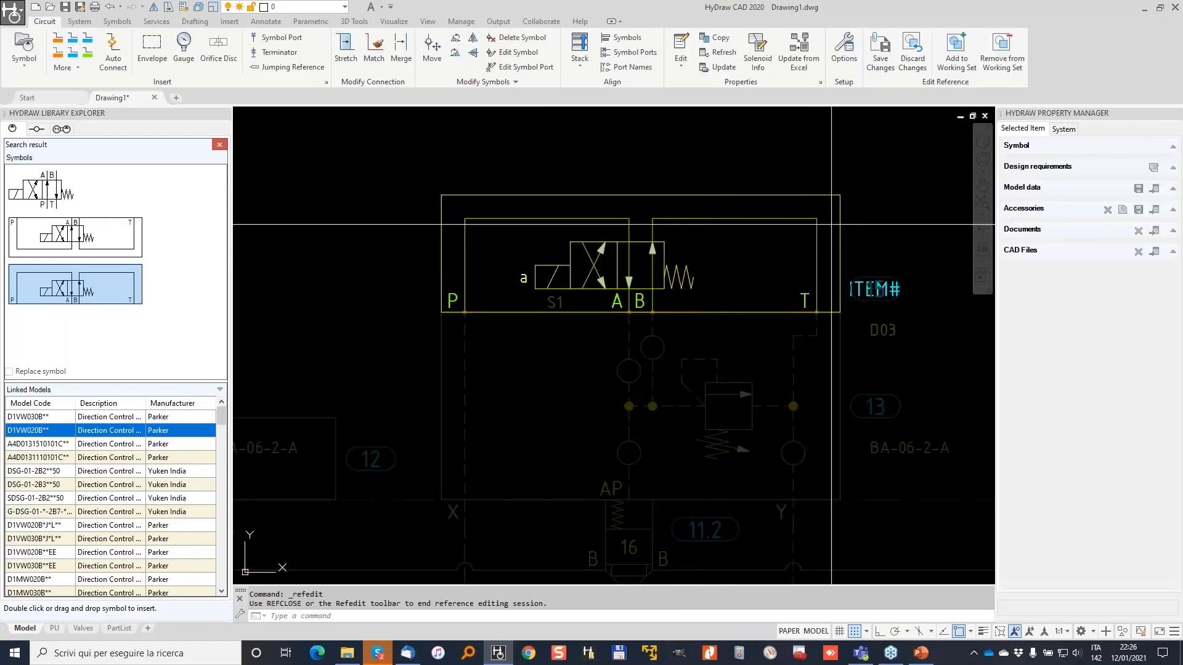
left_click(804, 213)
left_click(460, 209)
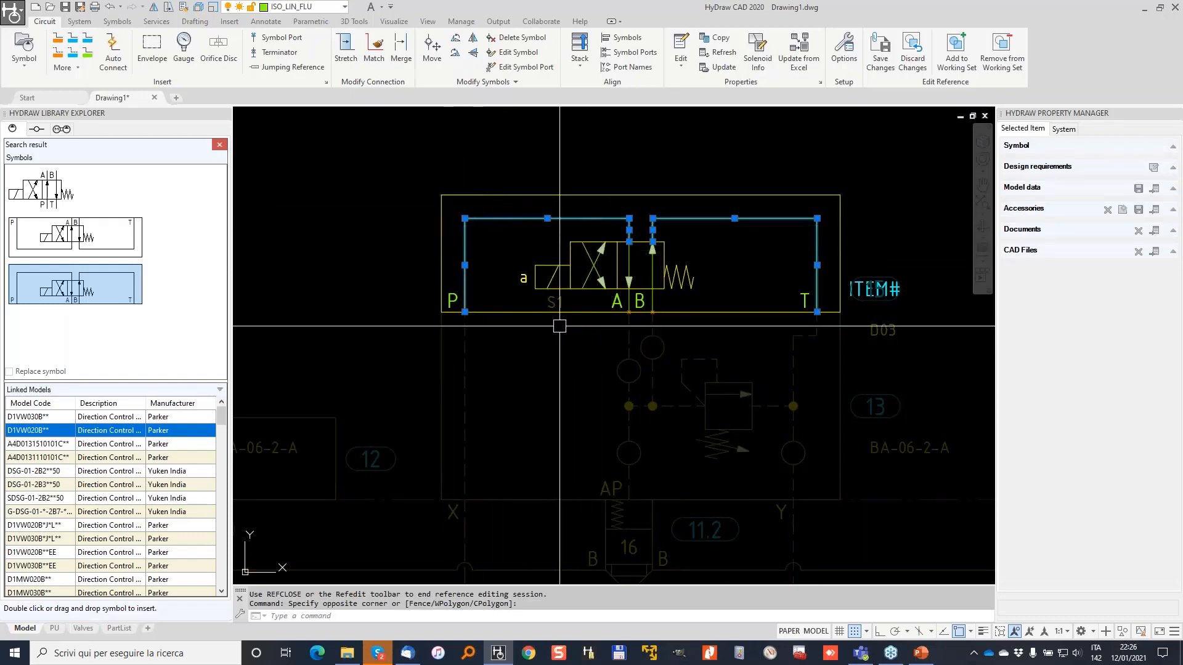
middle_click_drag(638, 519, 620, 251)
scroll(620, 252, "down", 4)
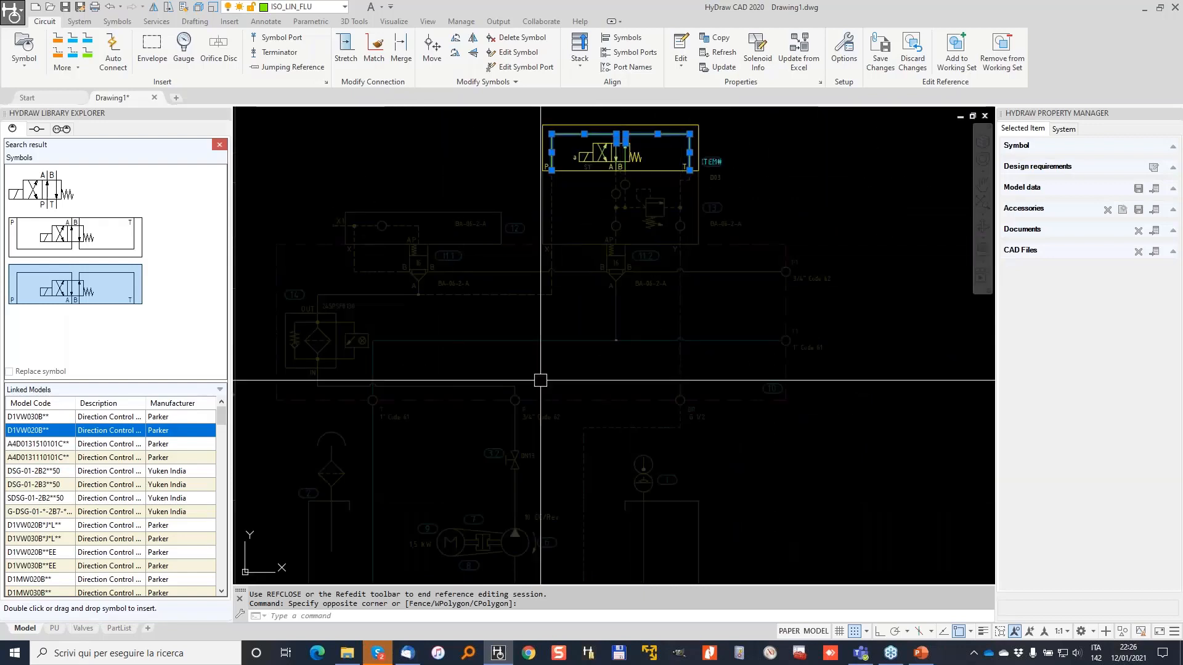
middle_click_drag(541, 381, 479, 528)
scroll(585, 312, "up", 6)
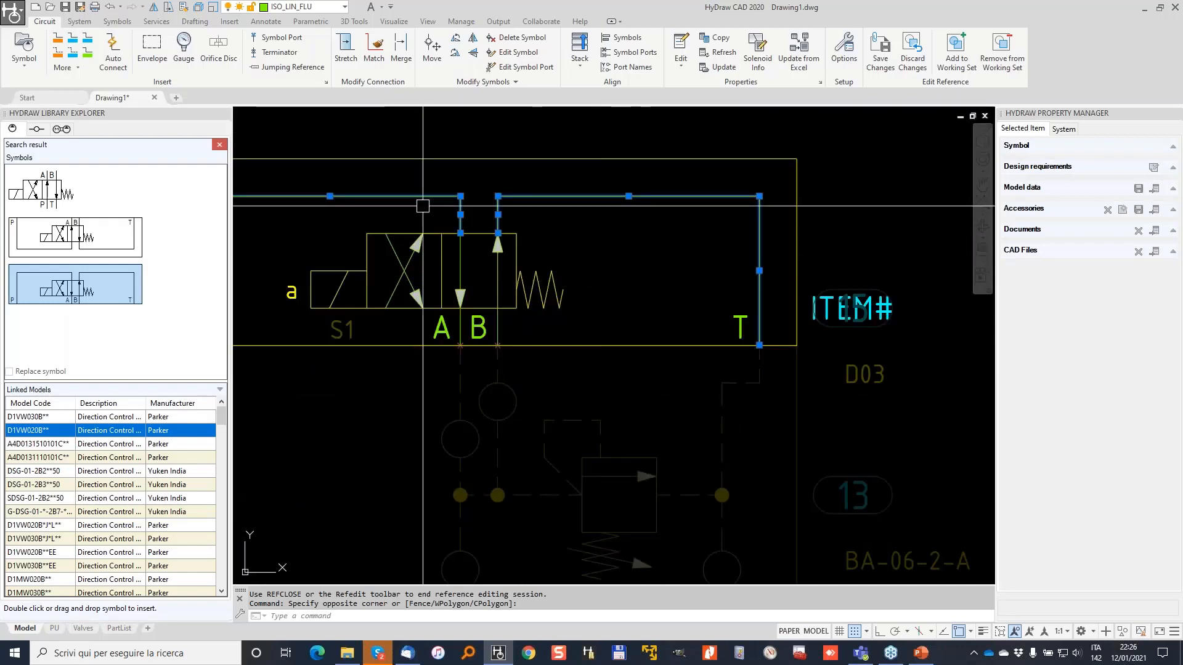
Change the selected connection lines to the DASHED linetype and save the block edit.
left_click(196, 21)
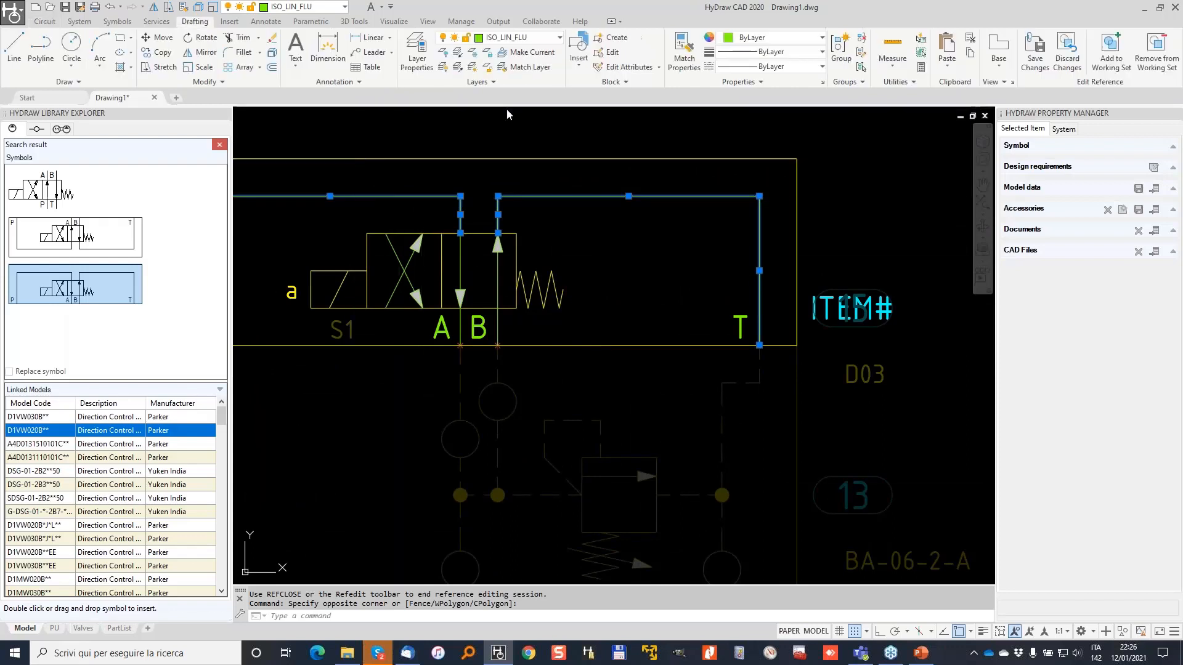
left_click(822, 67)
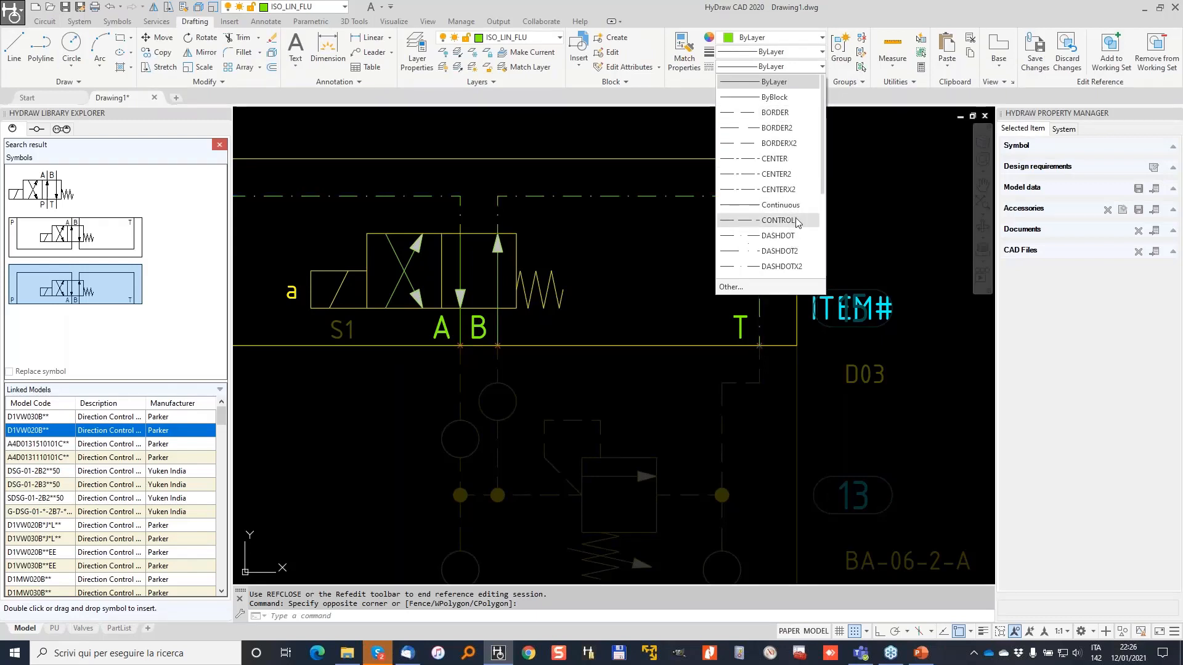
scroll(804, 196, "down", 2)
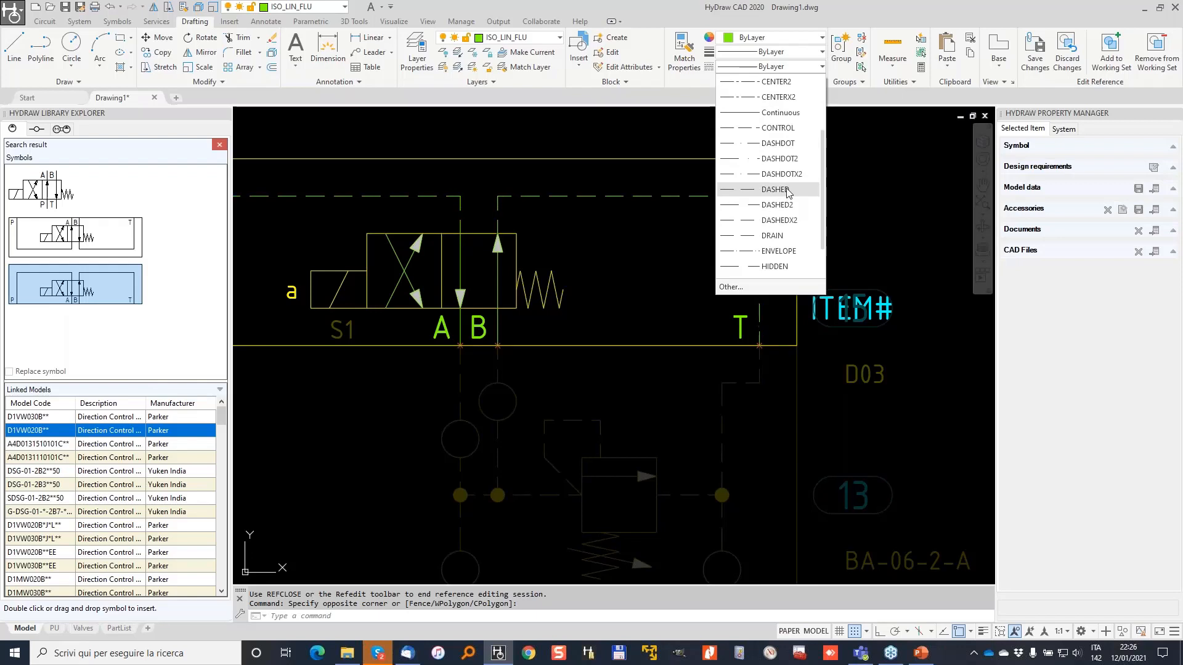
left_click(787, 191)
scroll(752, 203, "down", 2)
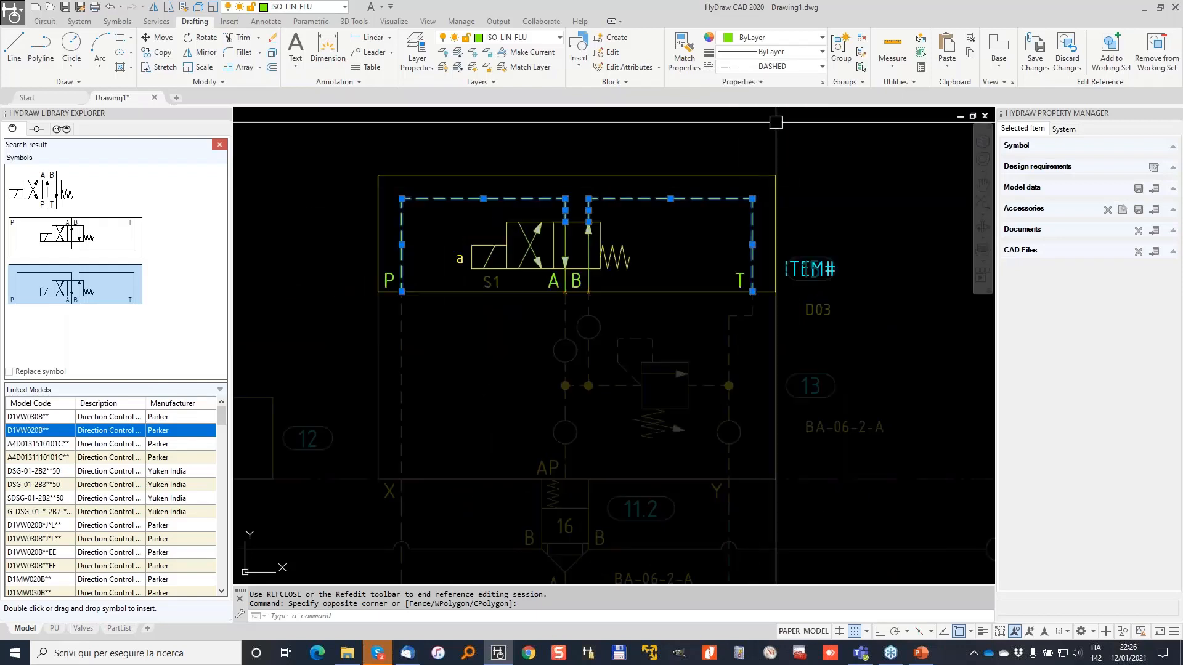
left_click(1035, 43)
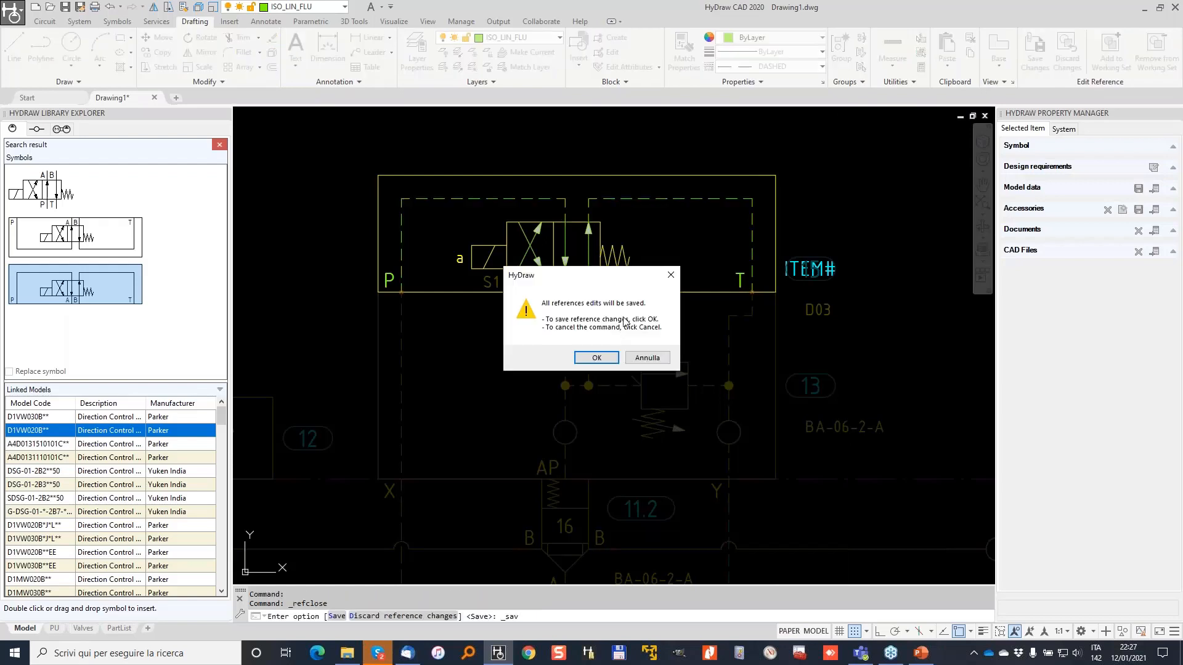
left_click(596, 358)
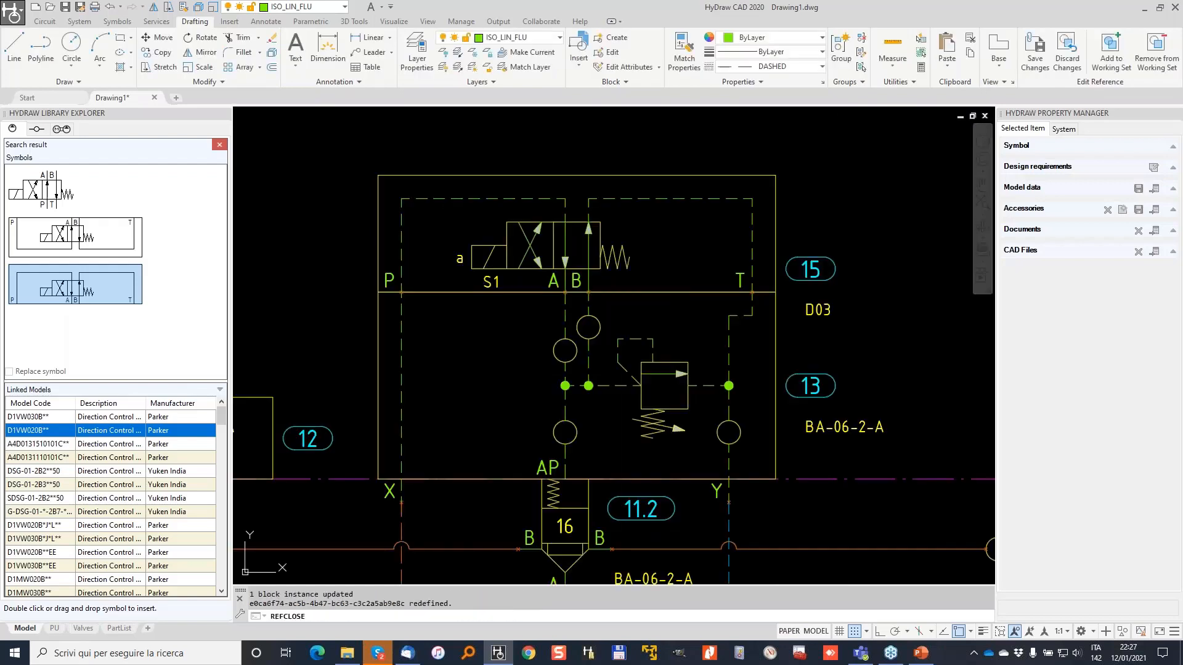
scroll(489, 195, "down", 2)
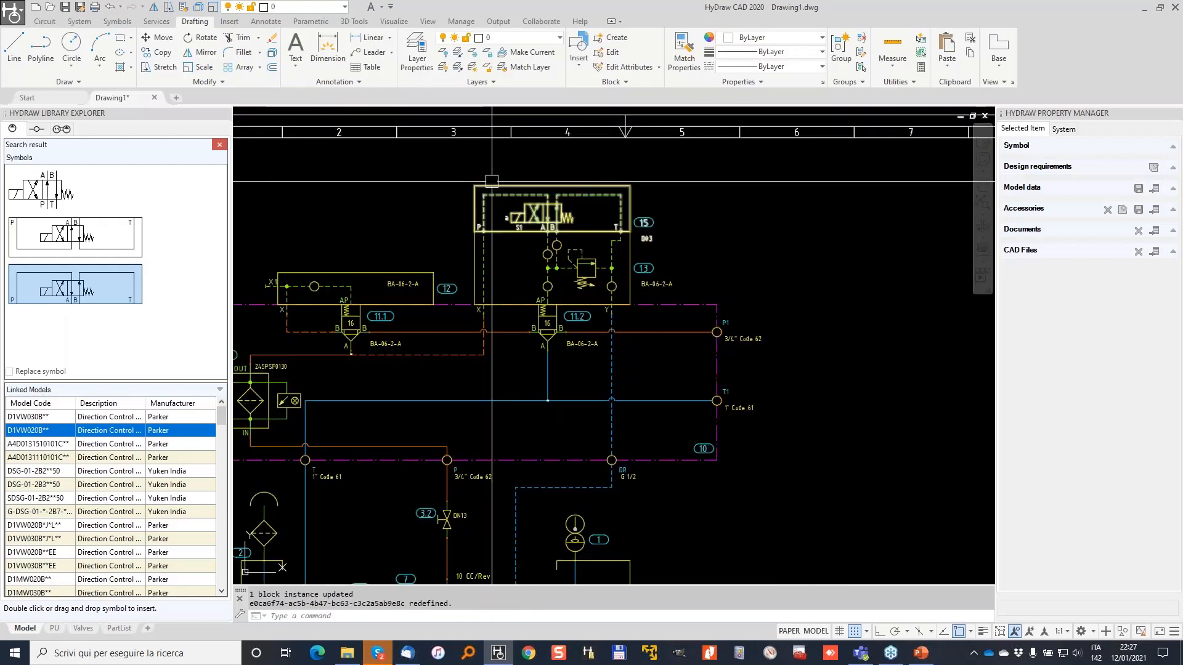
key("Escape")
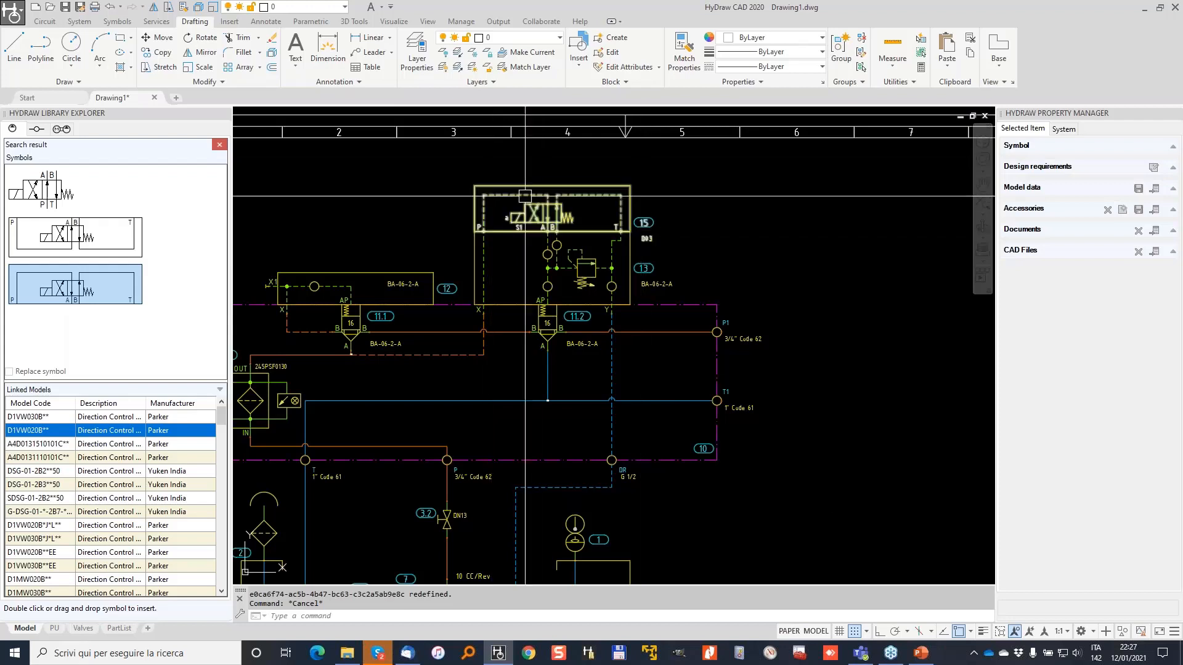
Browse to the HyDraw CAD - January folder, add it as a shortcut, and enter file name pu.
left_click(66, 6)
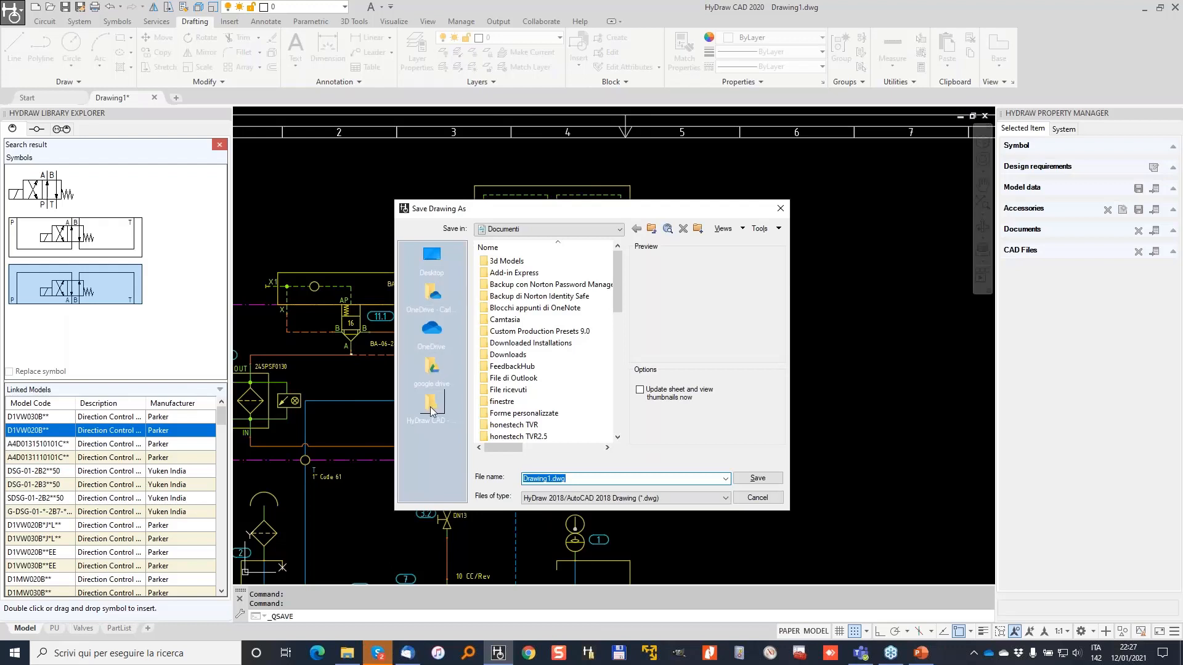
left_click(431, 404)
left_click(651, 229)
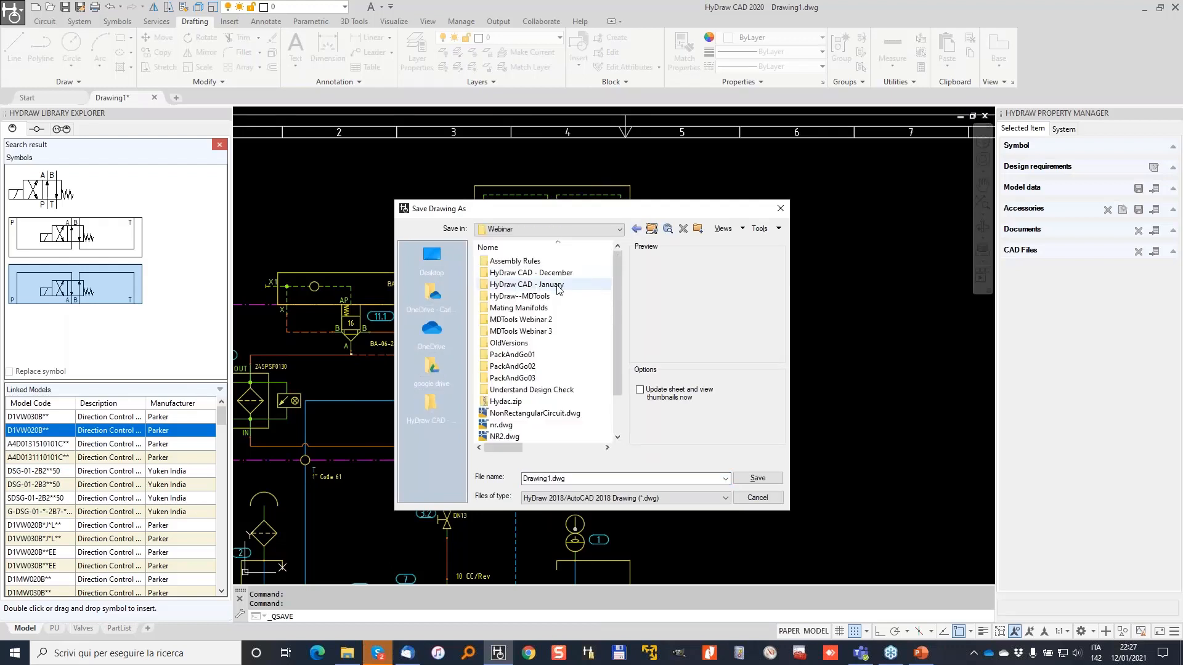
double_click(545, 285)
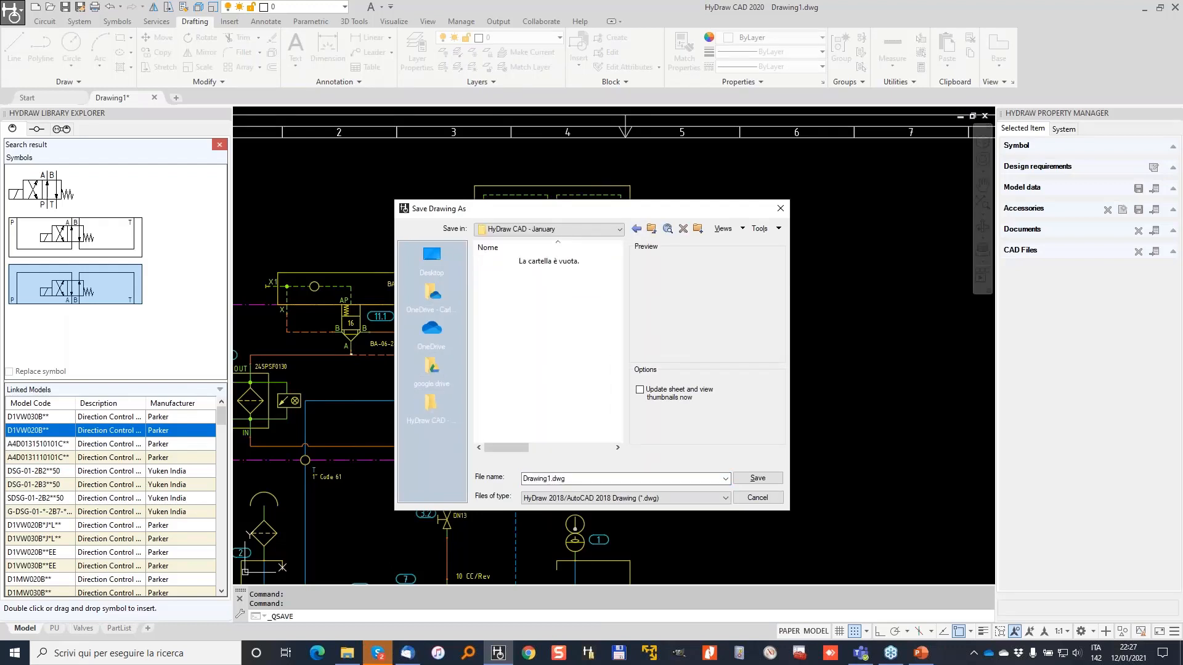
double_click(575, 477)
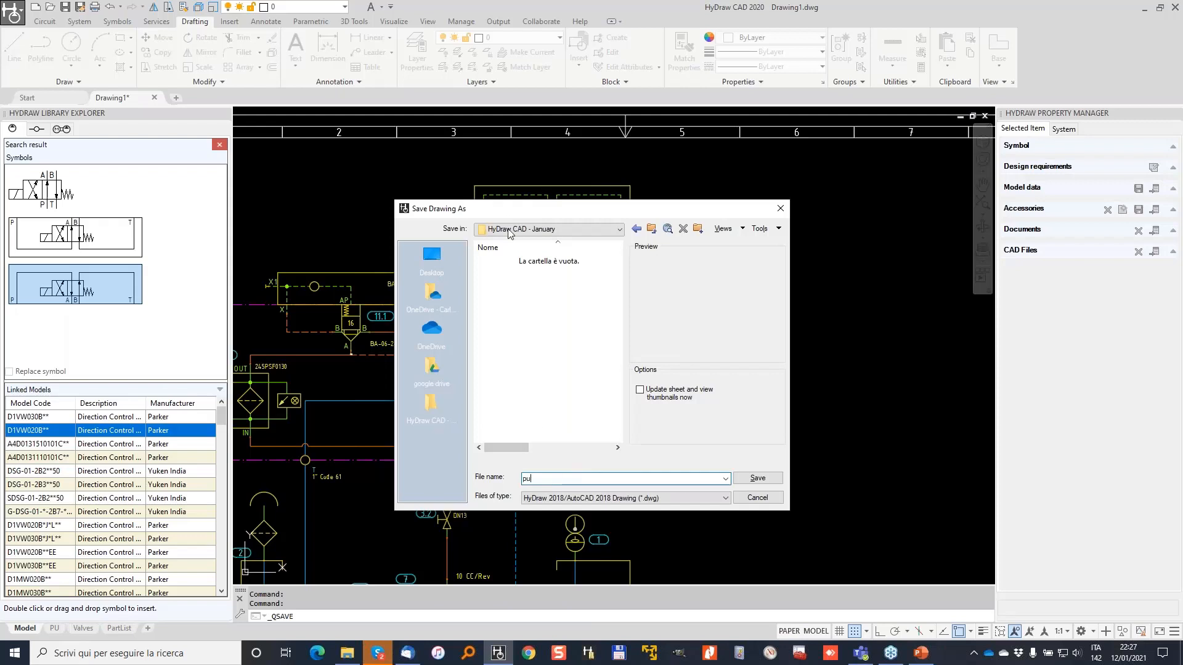
right_click(427, 445)
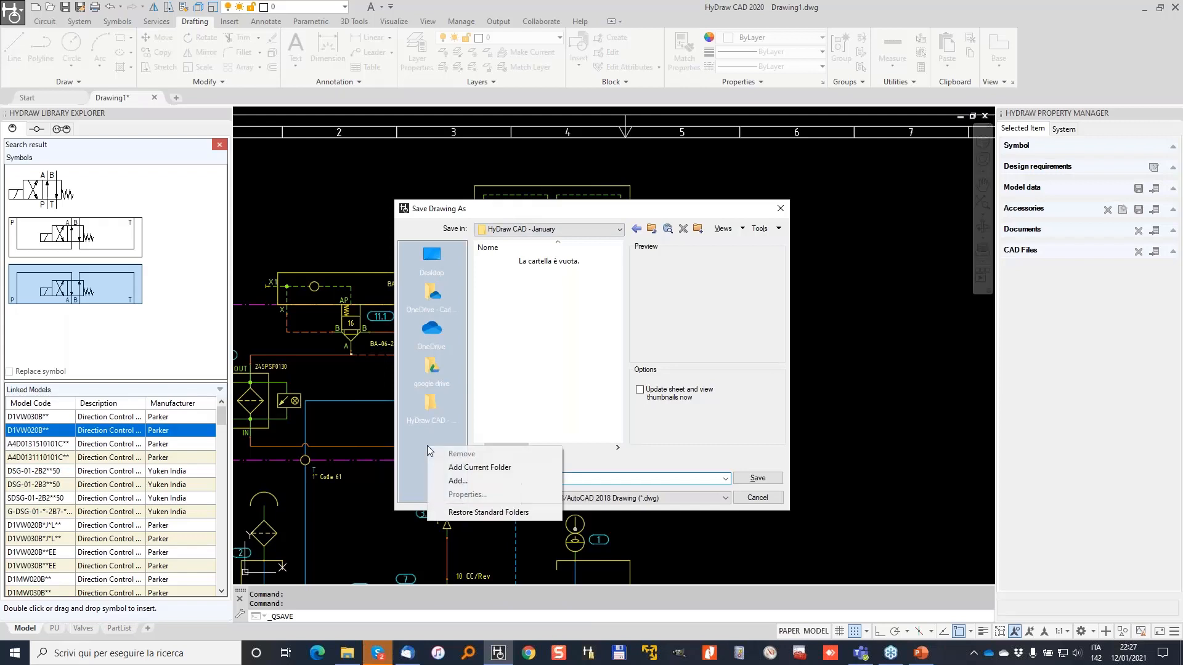
left_click(477, 469)
type("pu")
Remove the duplicate folder shortcut and save the drawing as pu.dwg in HyDraw CAD - January.
right_click(429, 411)
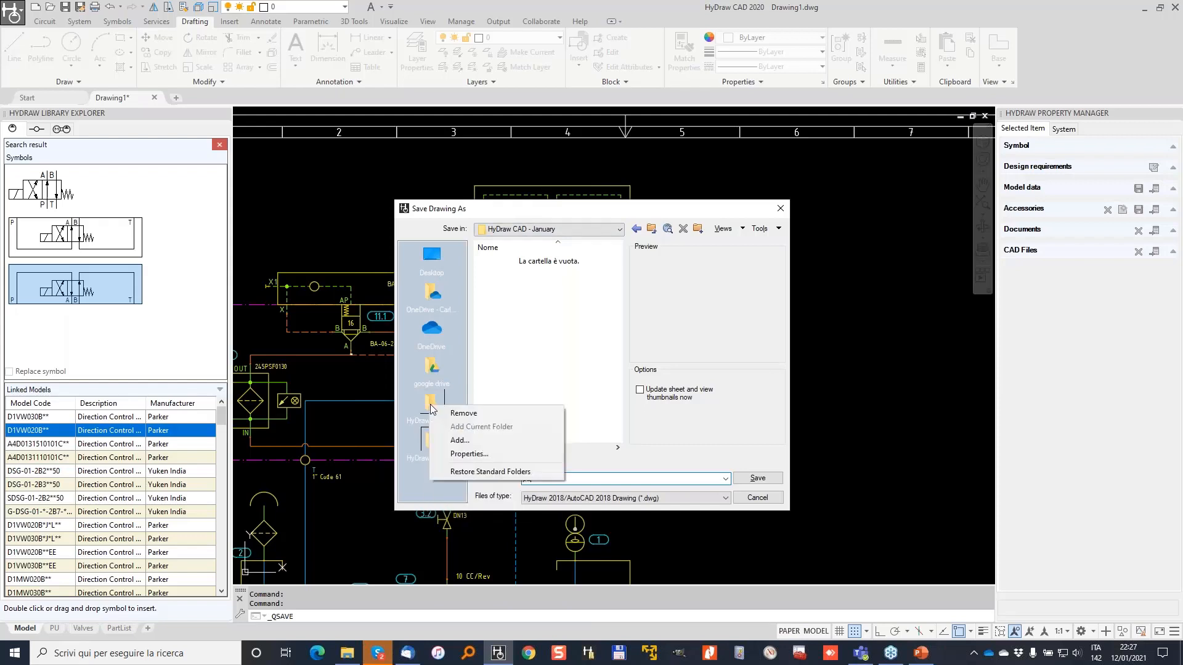
left_click(474, 413)
left_click(632, 389)
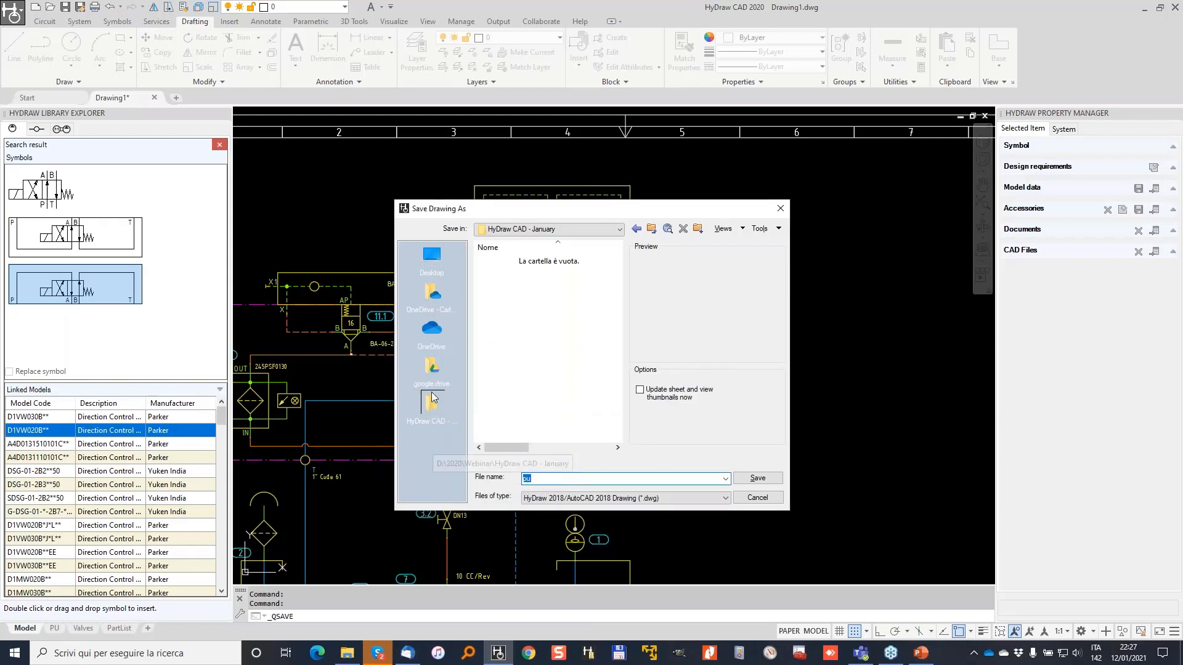
left_click(433, 295)
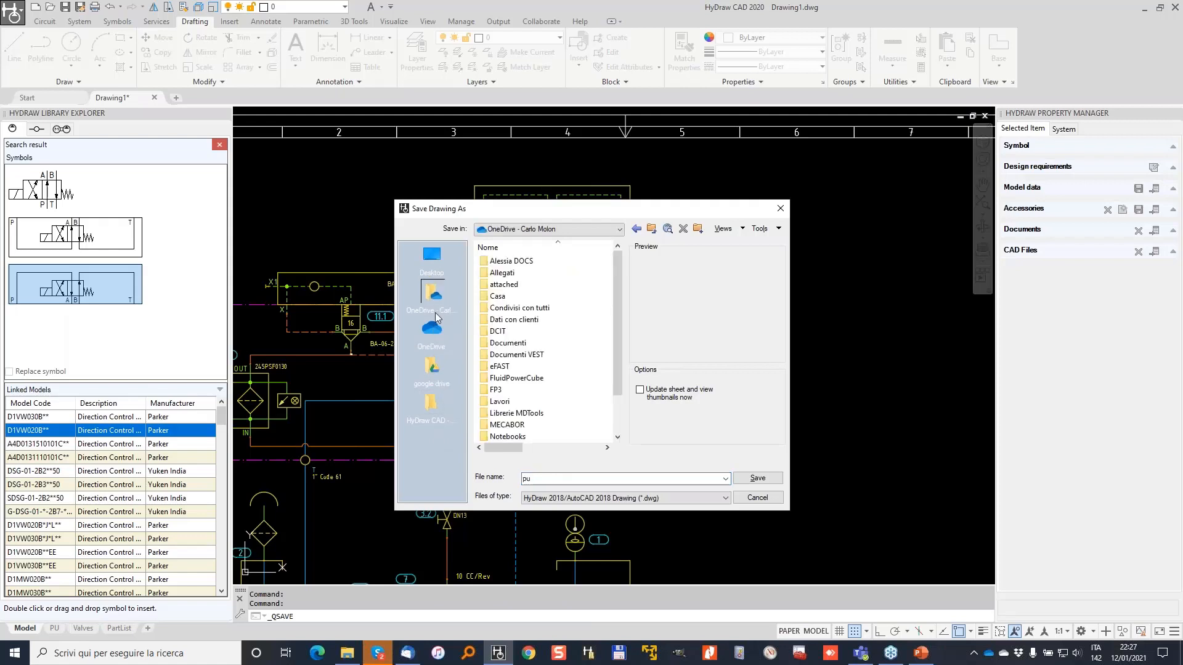
left_click(430, 411)
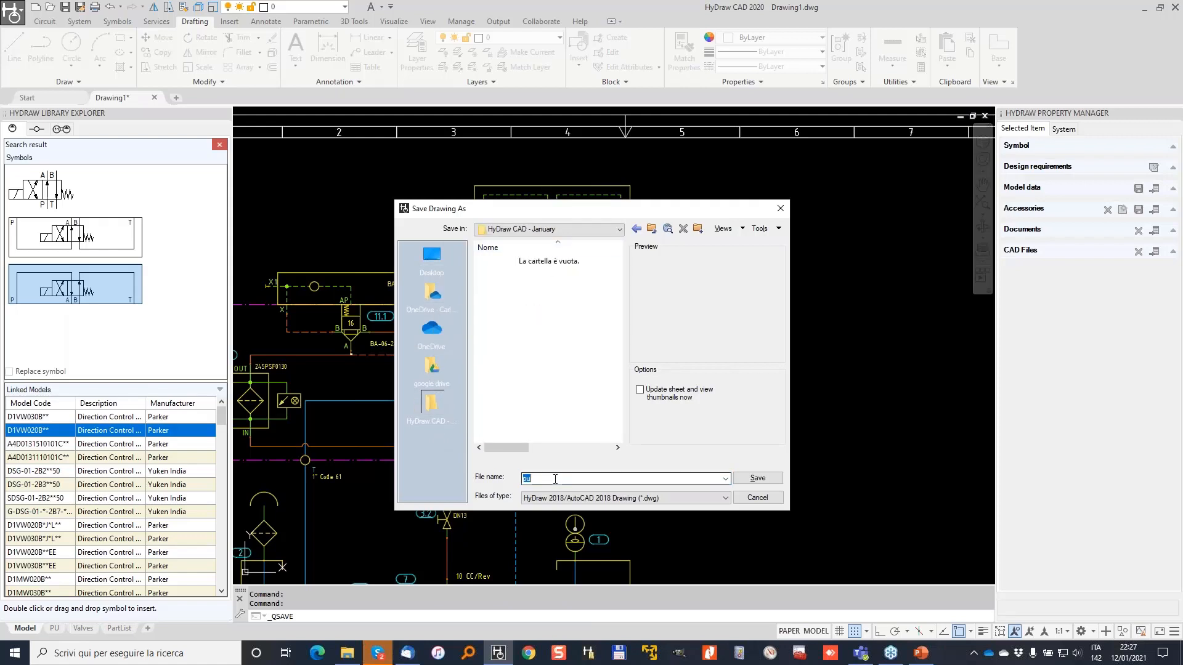
left_click(758, 479)
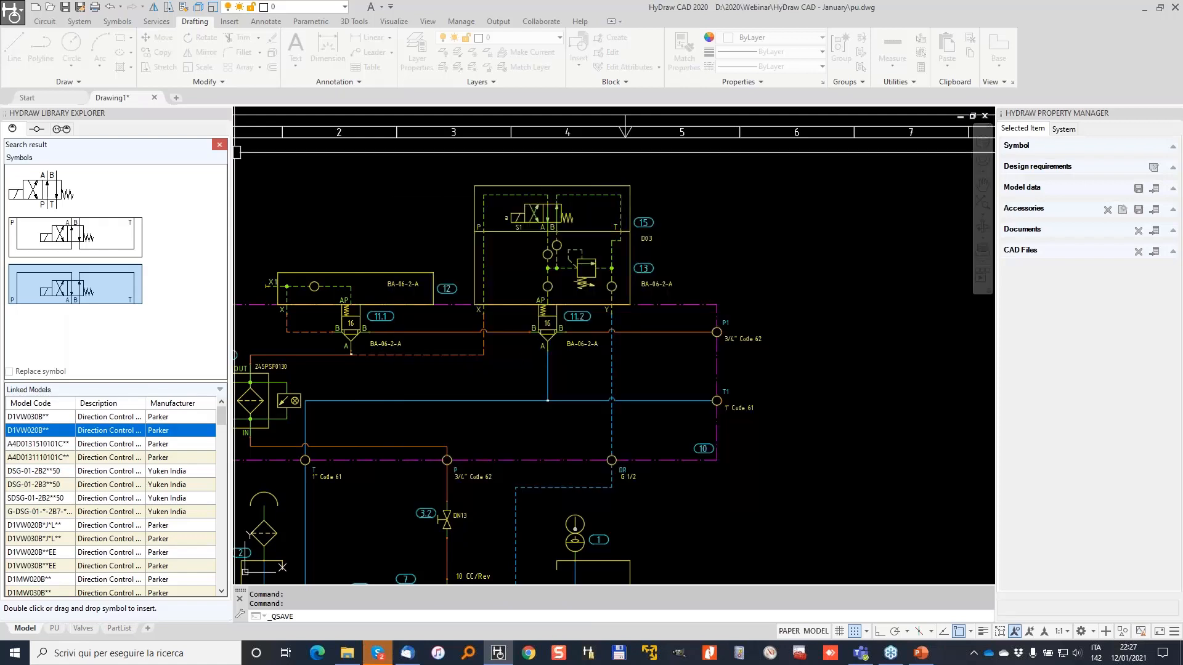
Draw a pressure line from P1 and a reservoir line from T1 running right.
scroll(535, 282, "down", 5)
scroll(821, 265, "up", 1)
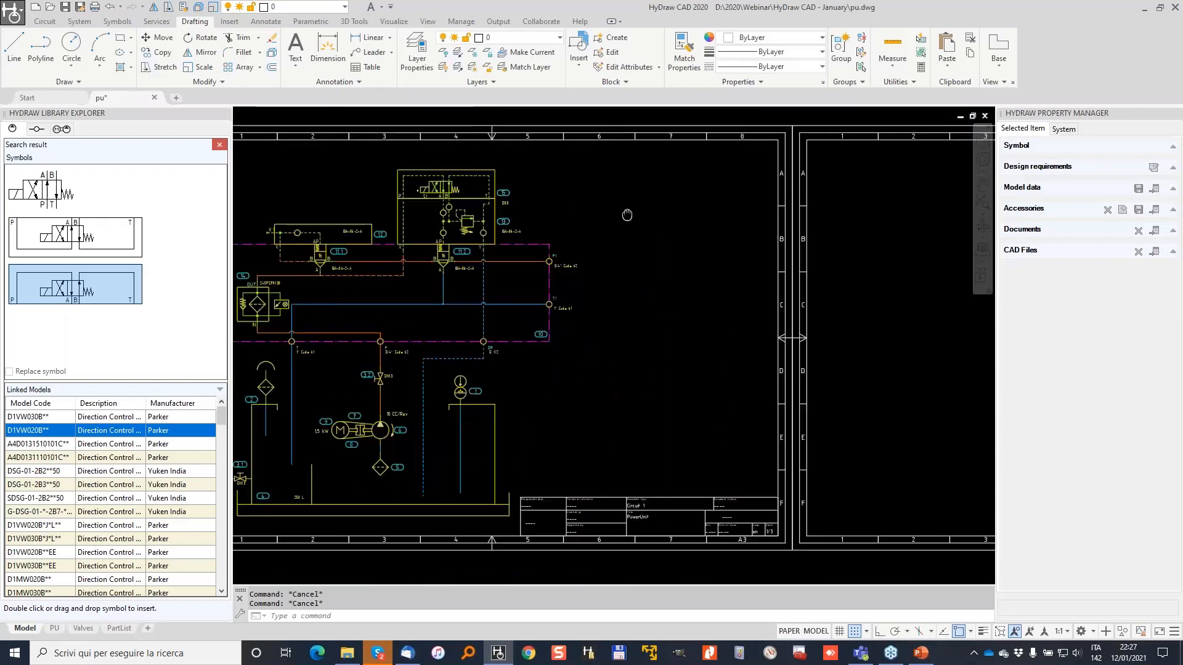
middle_click_drag(821, 265, 698, 293)
left_click(45, 22)
scroll(376, 260, "up", 2)
left_click(457, 307)
left_click(701, 298)
key("Return")
key("Return")
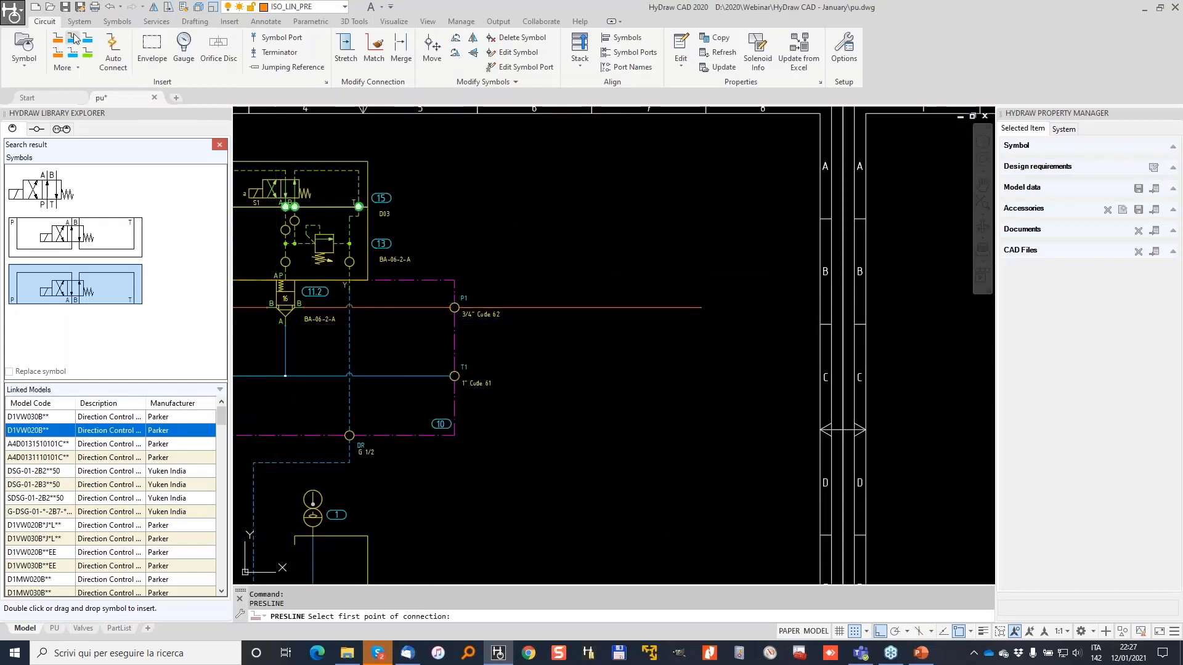
left_click(74, 38)
left_click(454, 376)
left_click(696, 375)
key("Return")
Tag the ends of the pressure and reservoir lines with jumping references P-2 and T-2 to sheet 2.
left_click(294, 68)
left_click(690, 306)
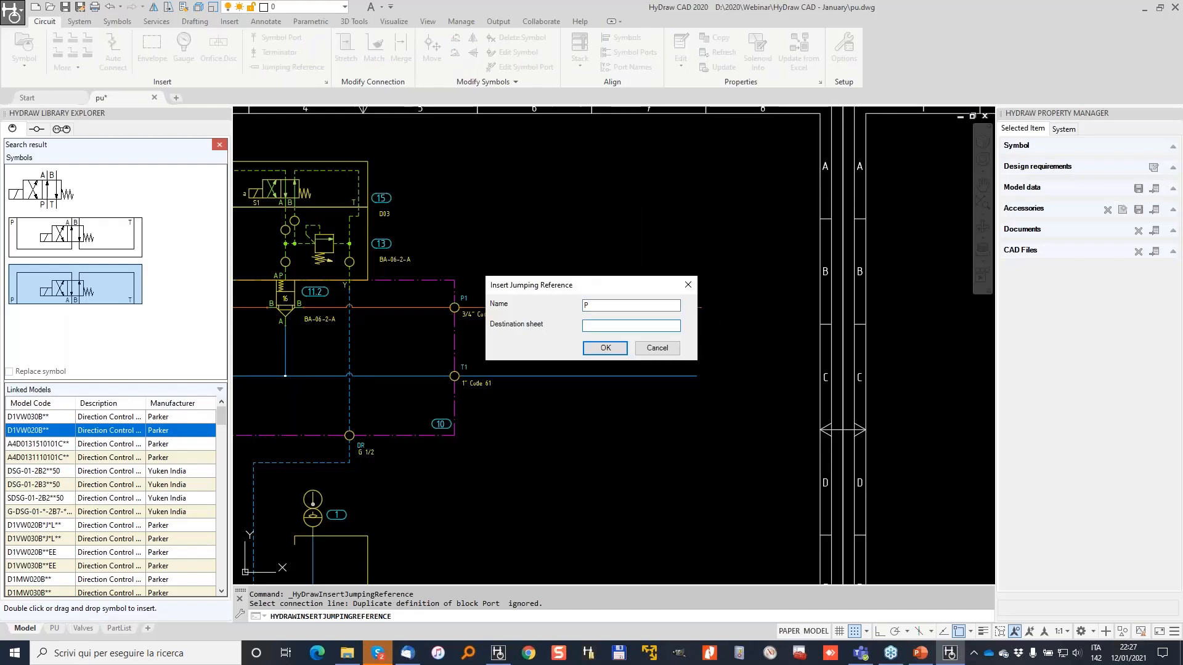
left_click(603, 349)
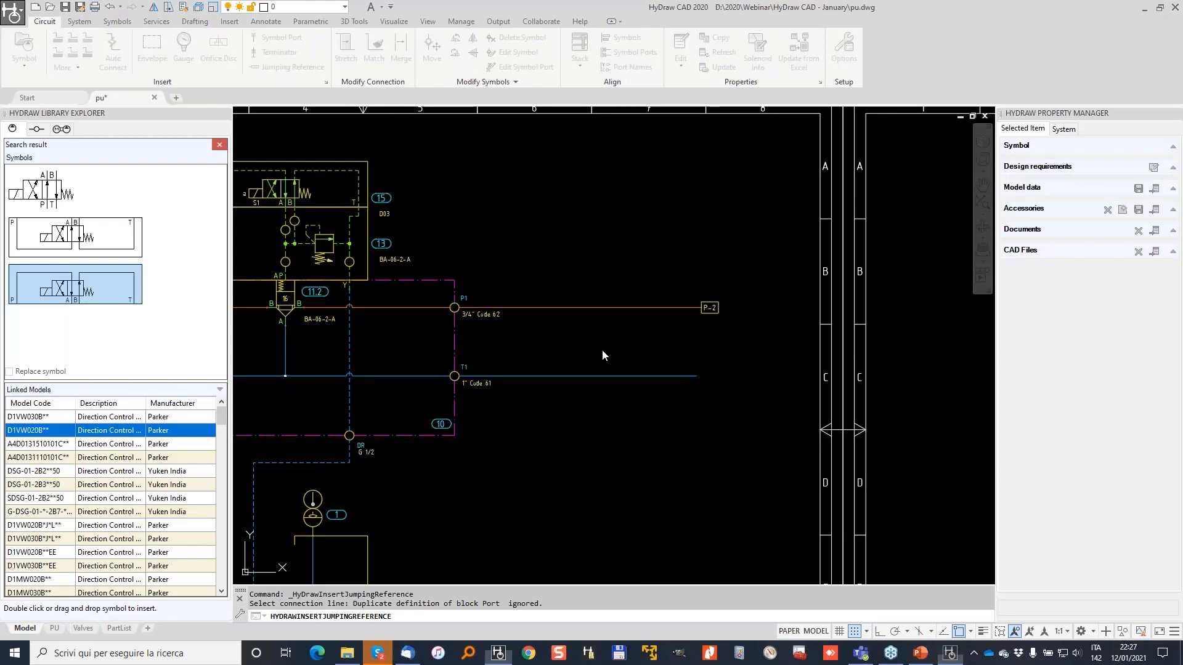
key("Return")
left_click(685, 376)
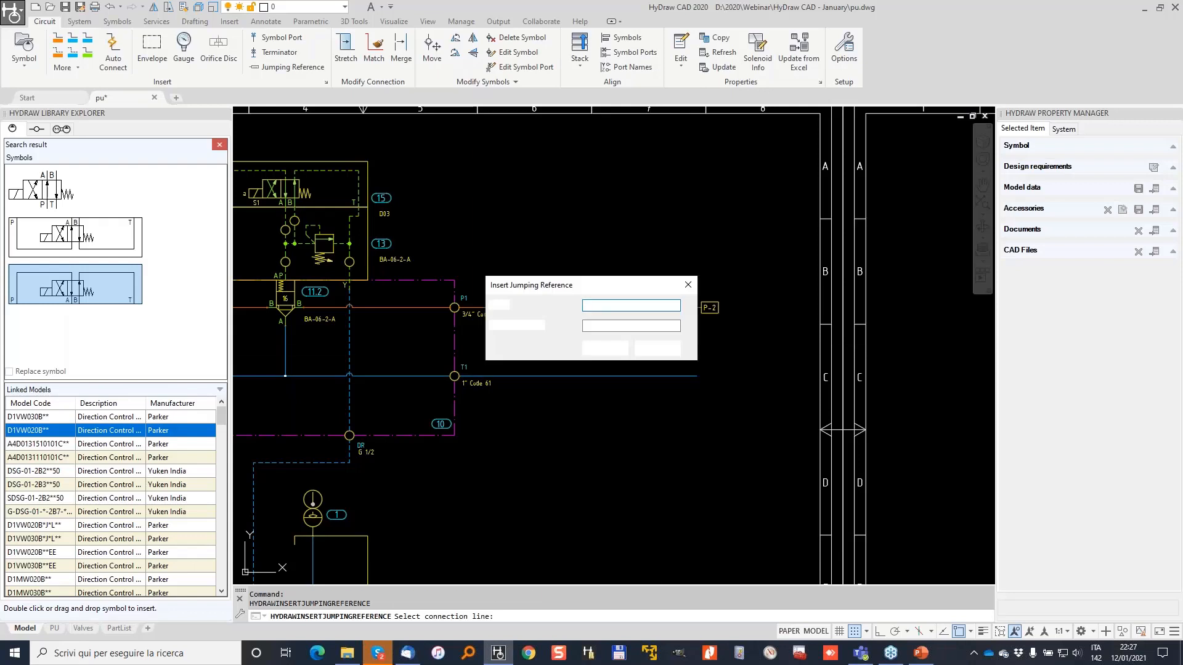
type("T")
left_click(616, 330)
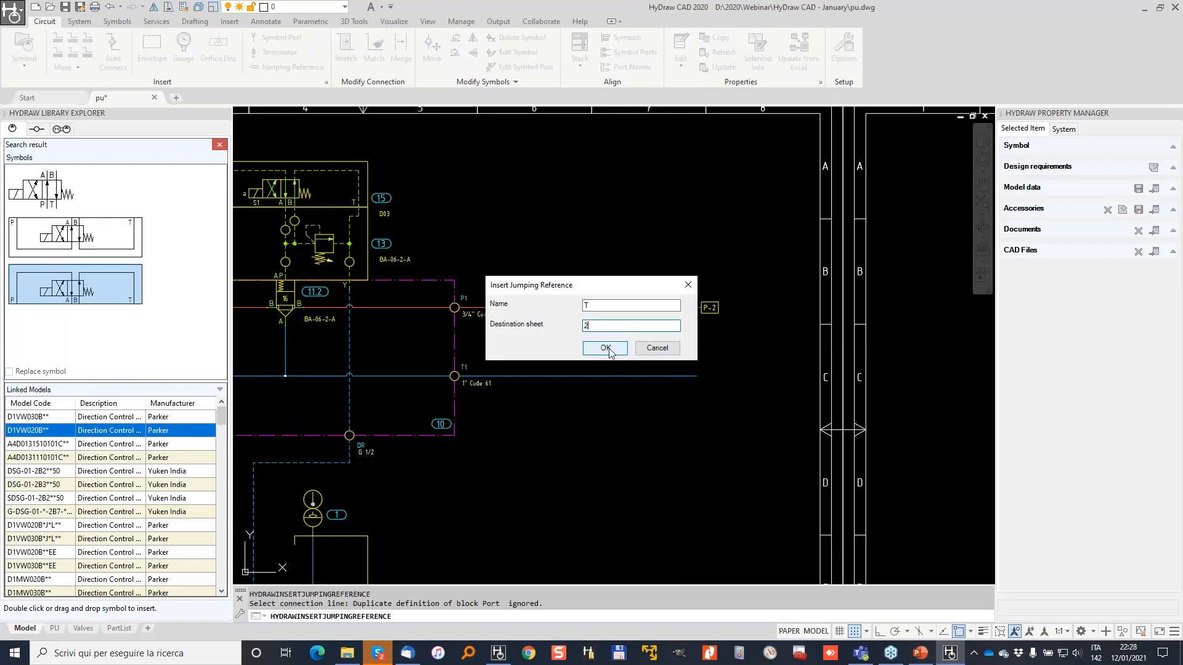
type("2")
left_click(606, 348)
key("Escape")
key("Escape")
scroll(552, 308, "down", 6)
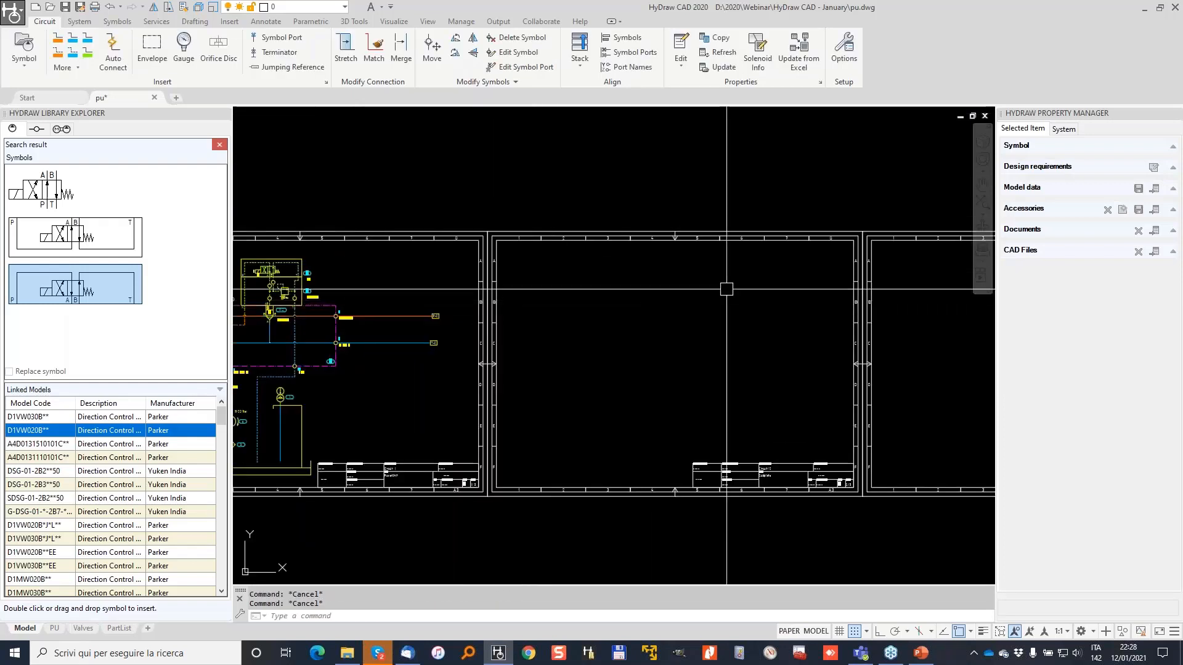
Insert the four-station NG6 stack module sub-system on the empty second sheet.
left_click(60, 129)
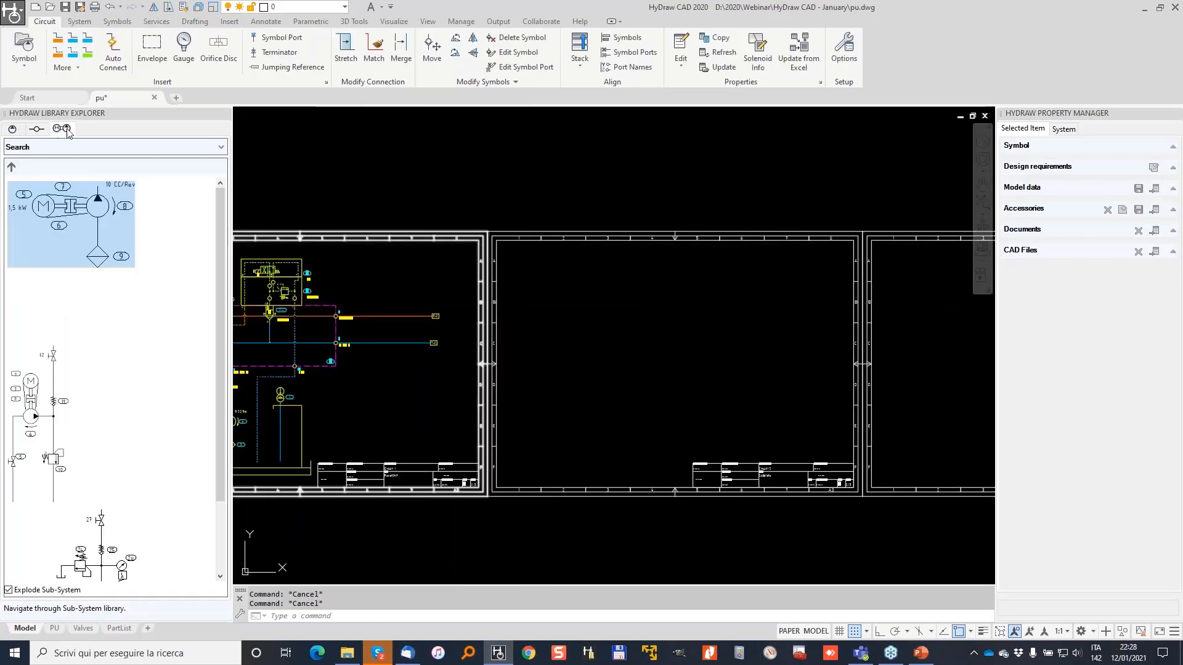
left_click(10, 171)
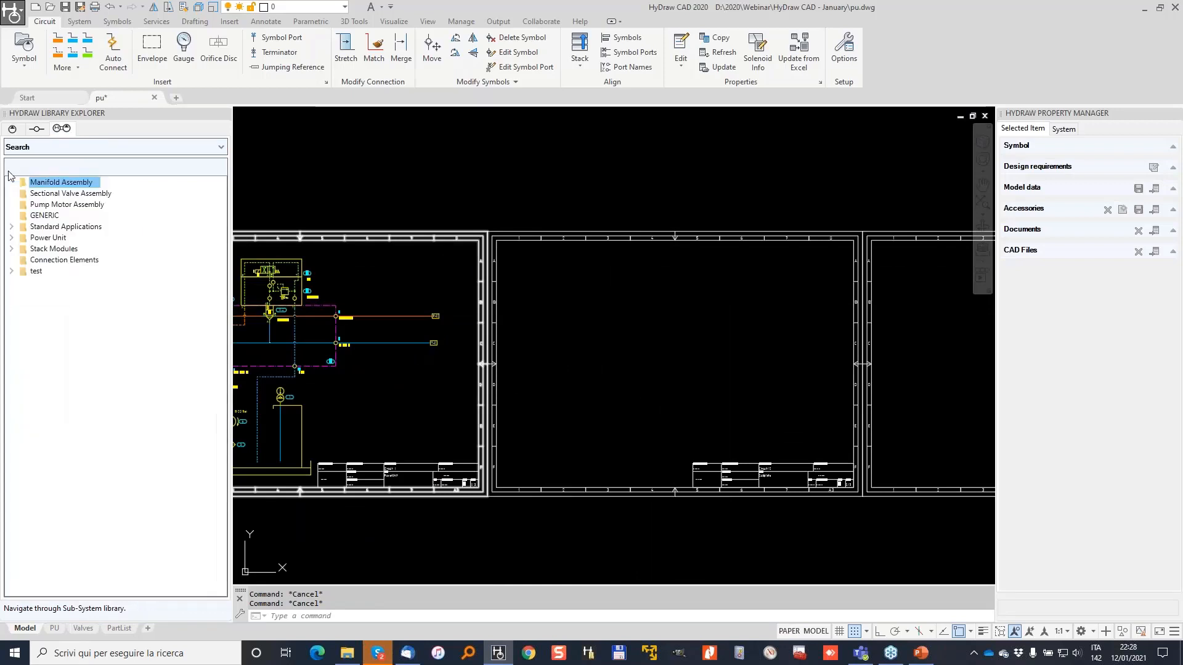
left_click(12, 250)
double_click(47, 259)
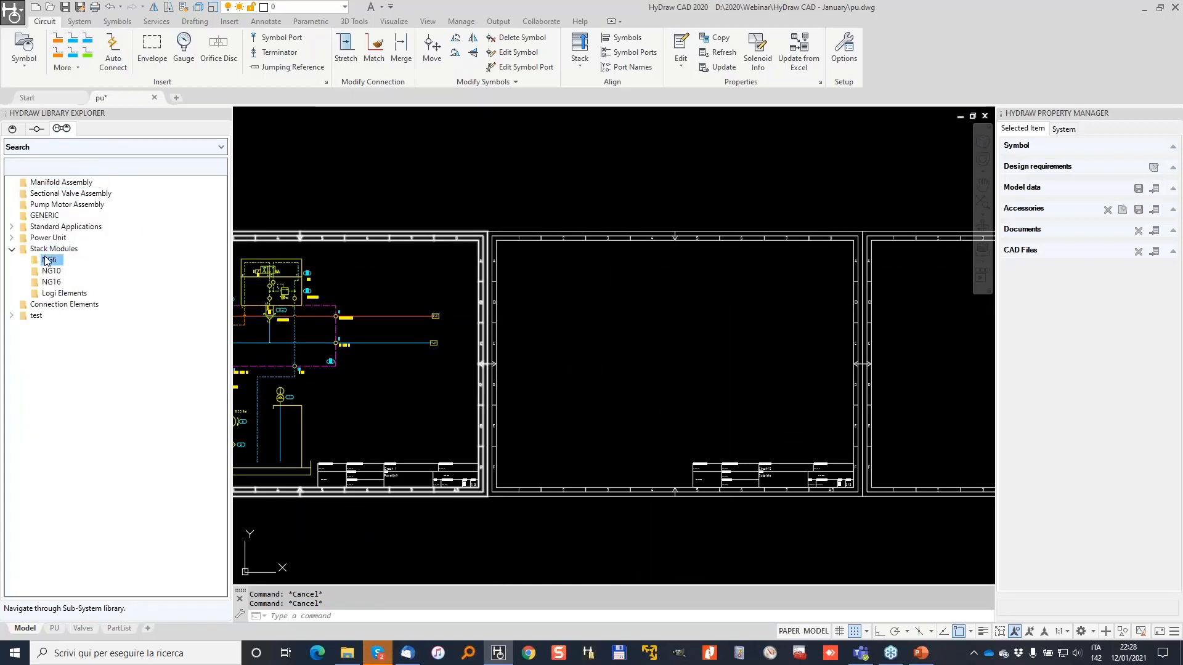
double_click(85, 194)
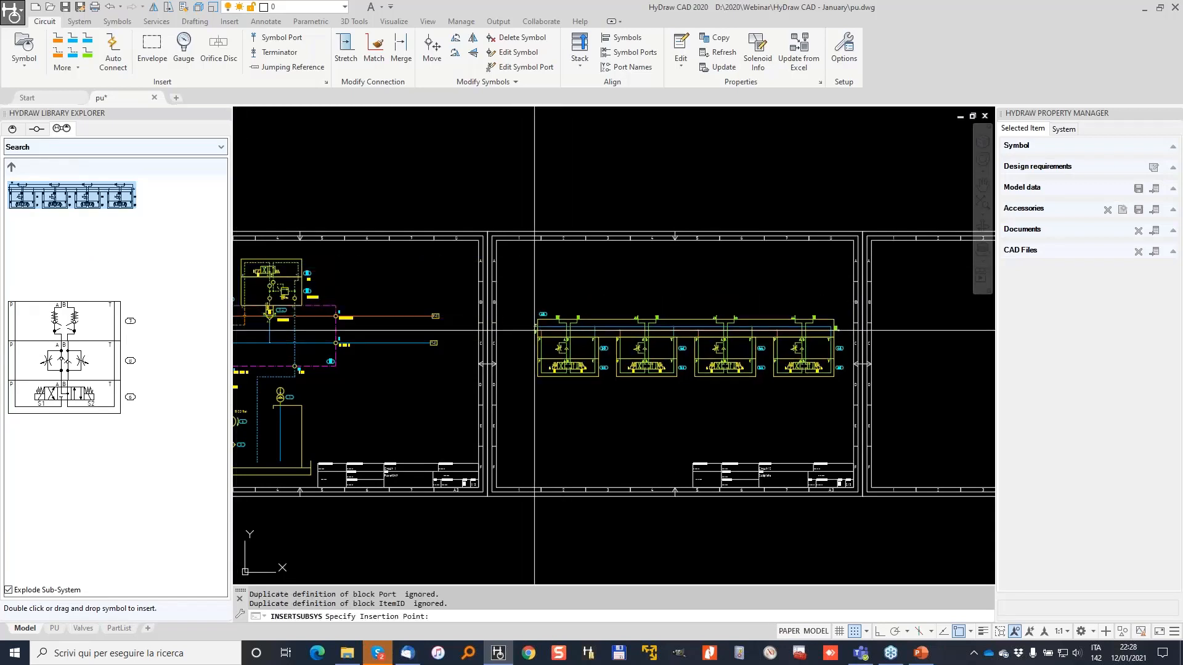
left_click(545, 329)
Delete the second and third stack modules from the inserted stack.
scroll(677, 299, "up", 6)
left_click(681, 297)
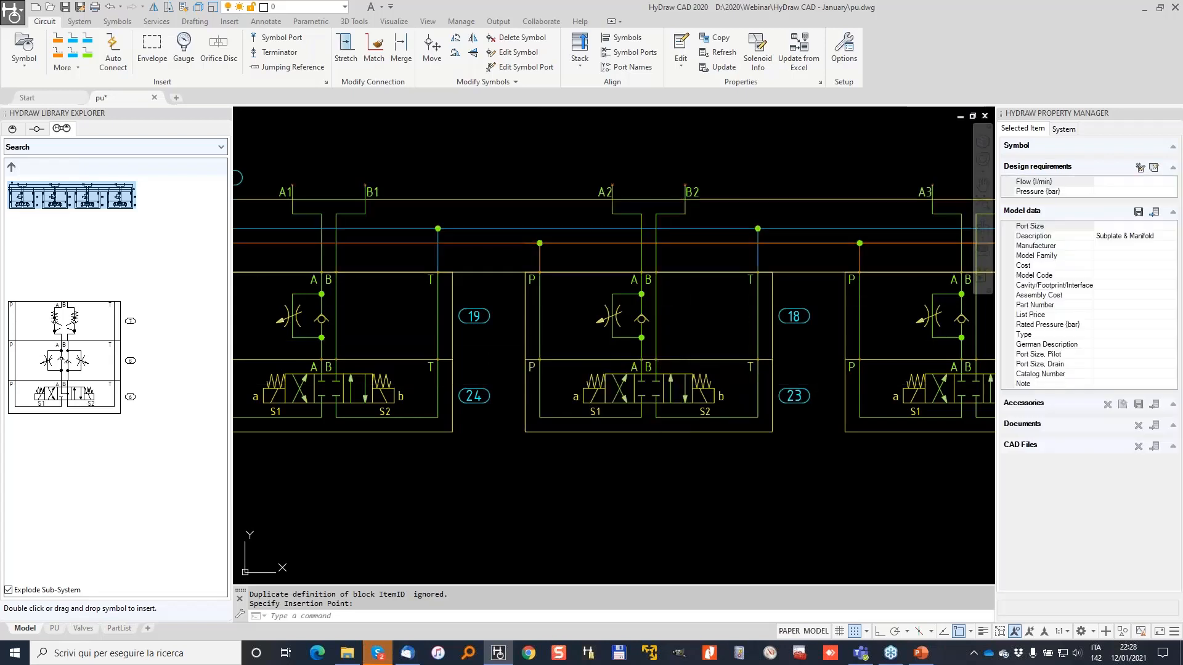
scroll(589, 232, "down", 3)
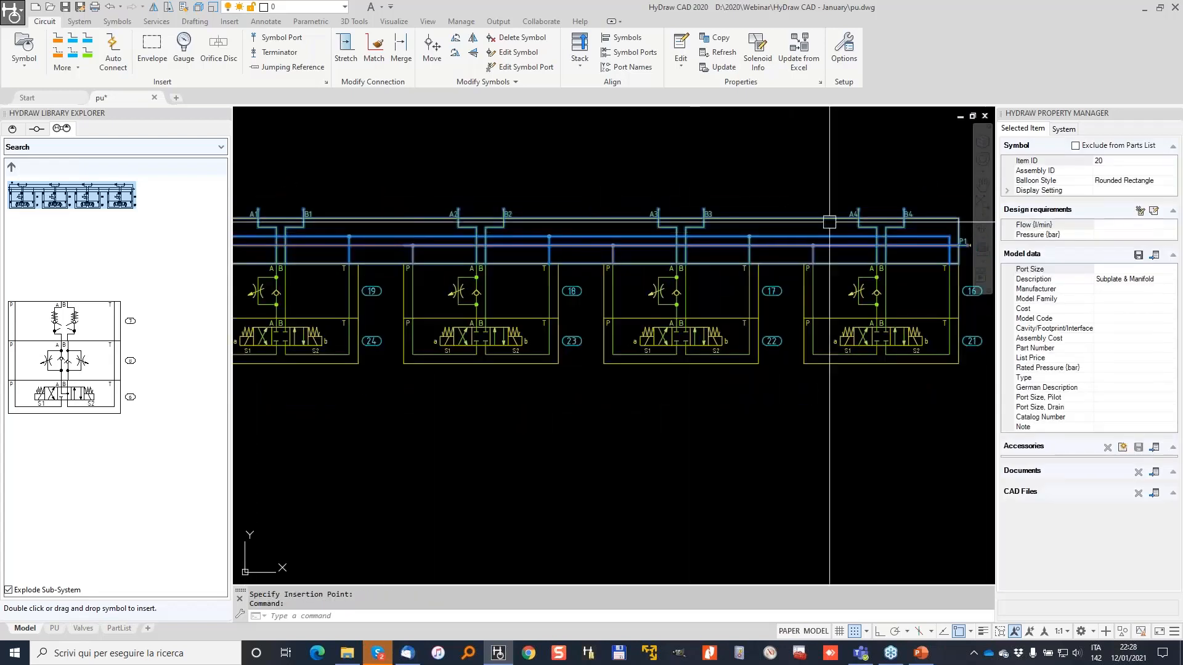
key("Escape")
left_click_drag(713, 391, 643, 290)
key("Delete")
mouse_move(621, 422)
left_mouse_down()
mouse_move(568, 362)
mouse_move(409, 257)
left_mouse_up()
key("Delete")
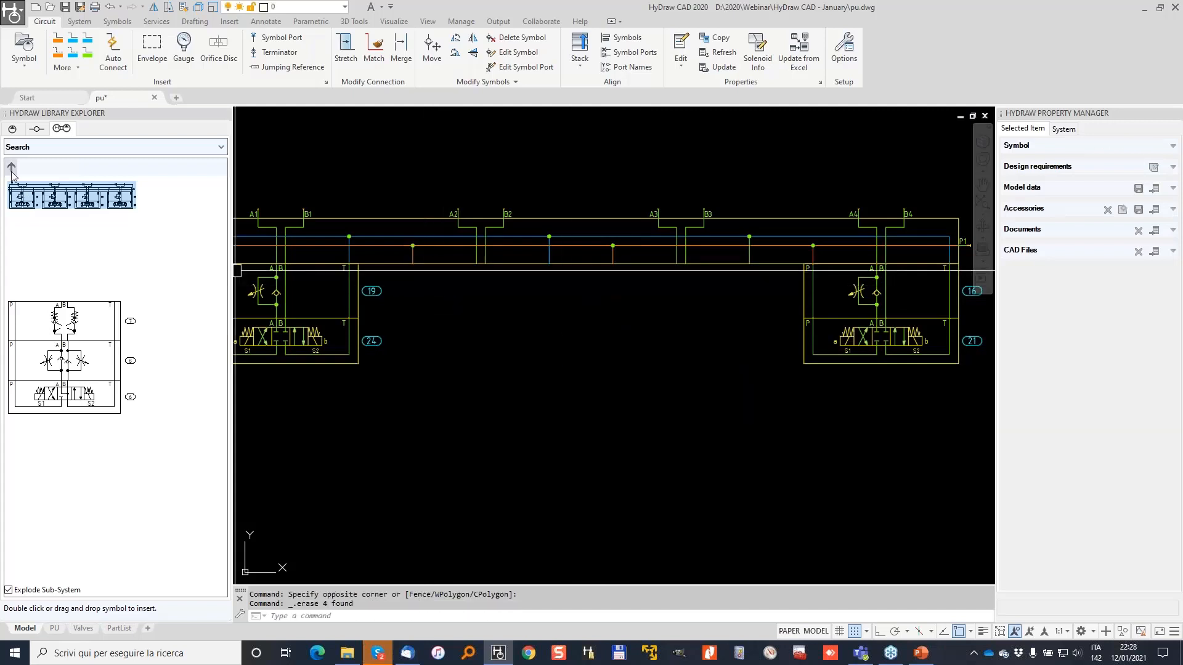
Insert the three-layer valve stack into the middle gap and select its middle and lower blocks.
double_click(65, 357)
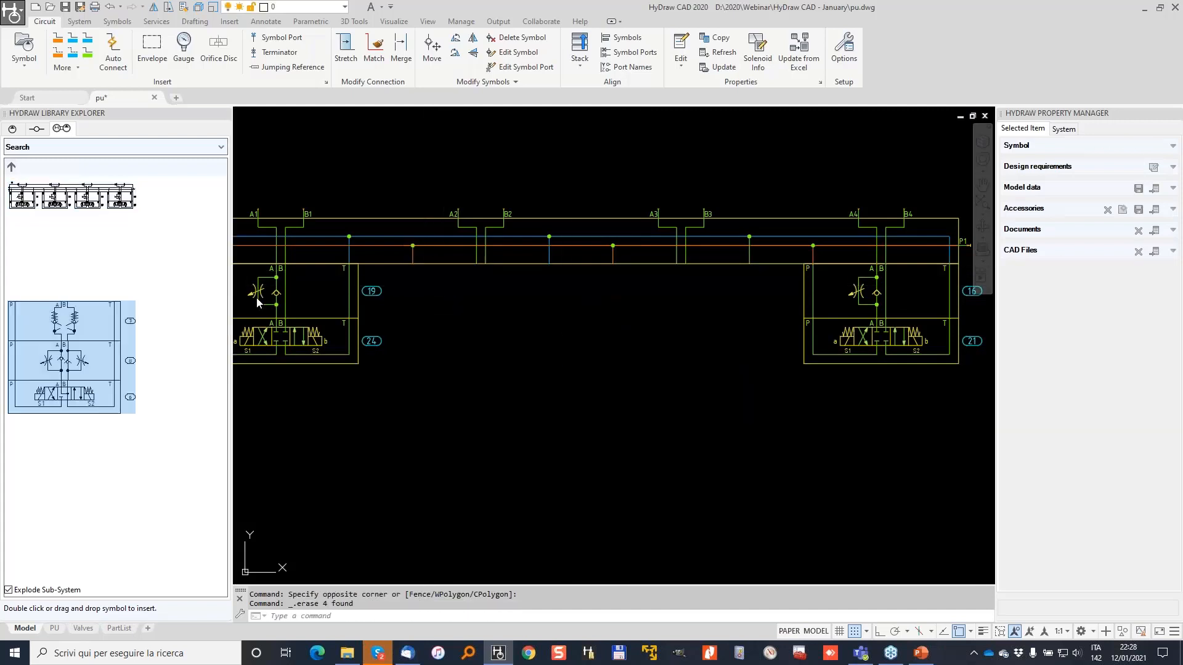
left_click(412, 264)
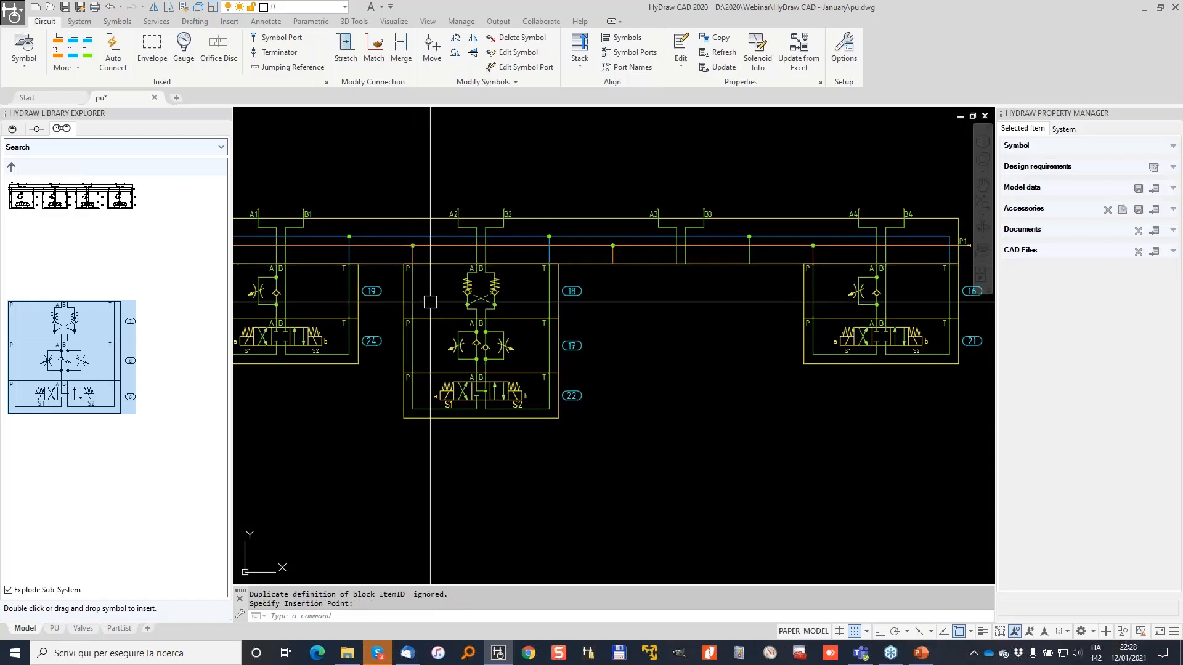
left_click(511, 454)
left_click(460, 341)
Copy the selected valve blocks from the P port and place the copy on the manifold.
right_click(459, 340)
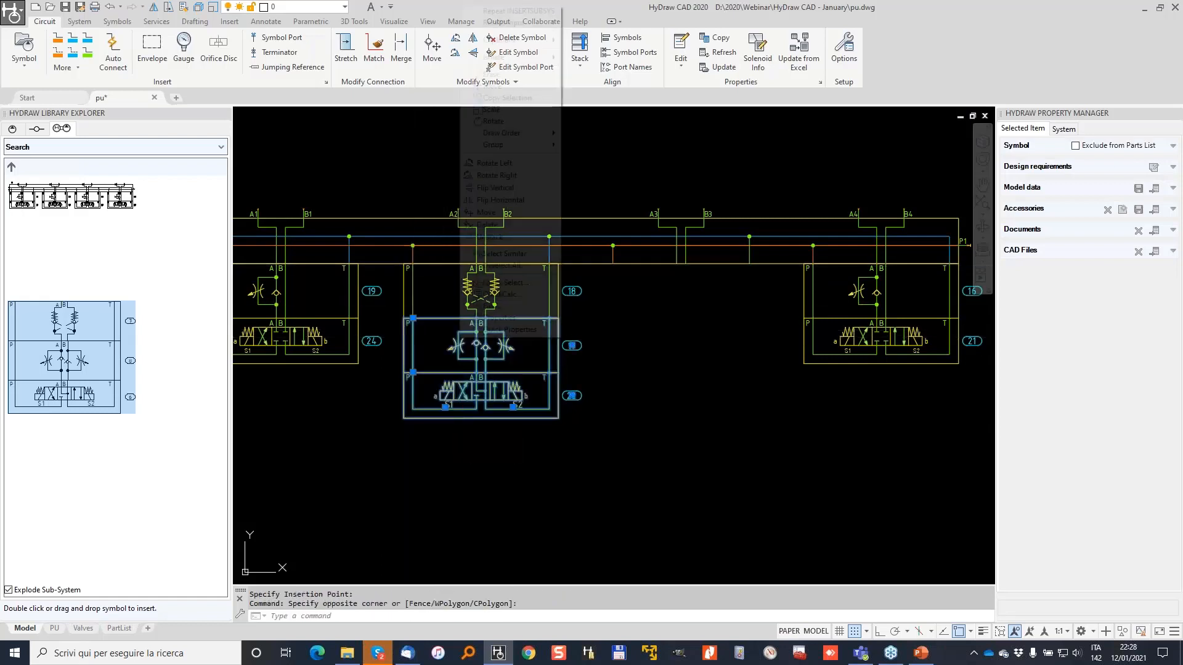
left_click(519, 102)
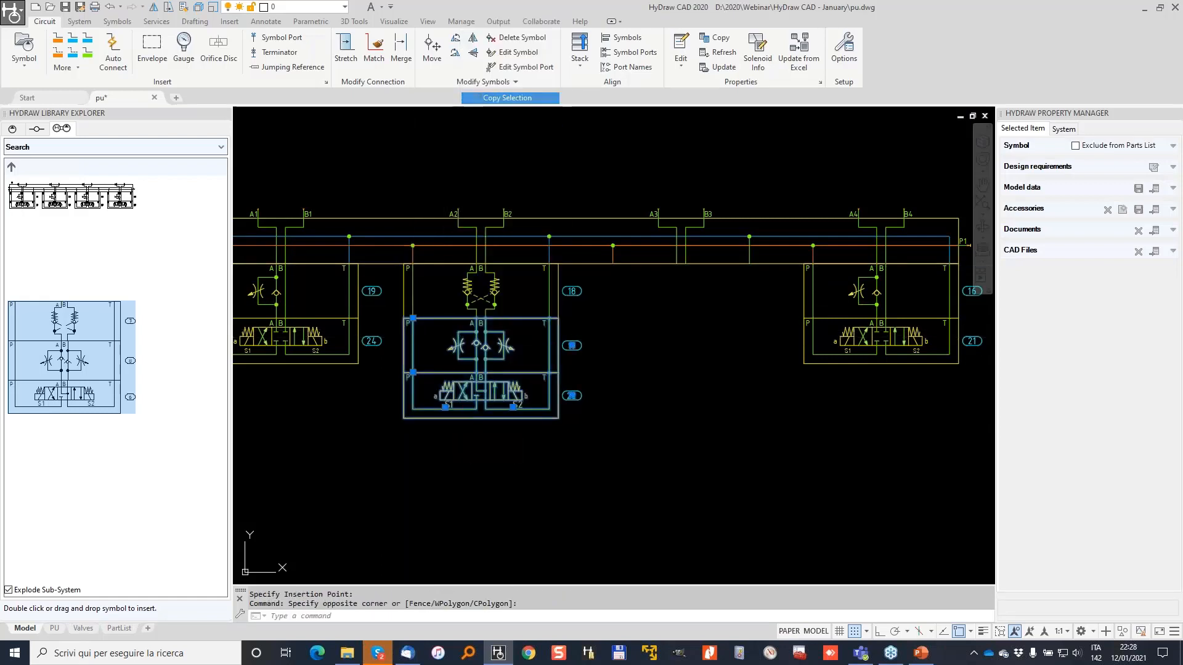
scroll(446, 295, "up", 4)
left_click(412, 319)
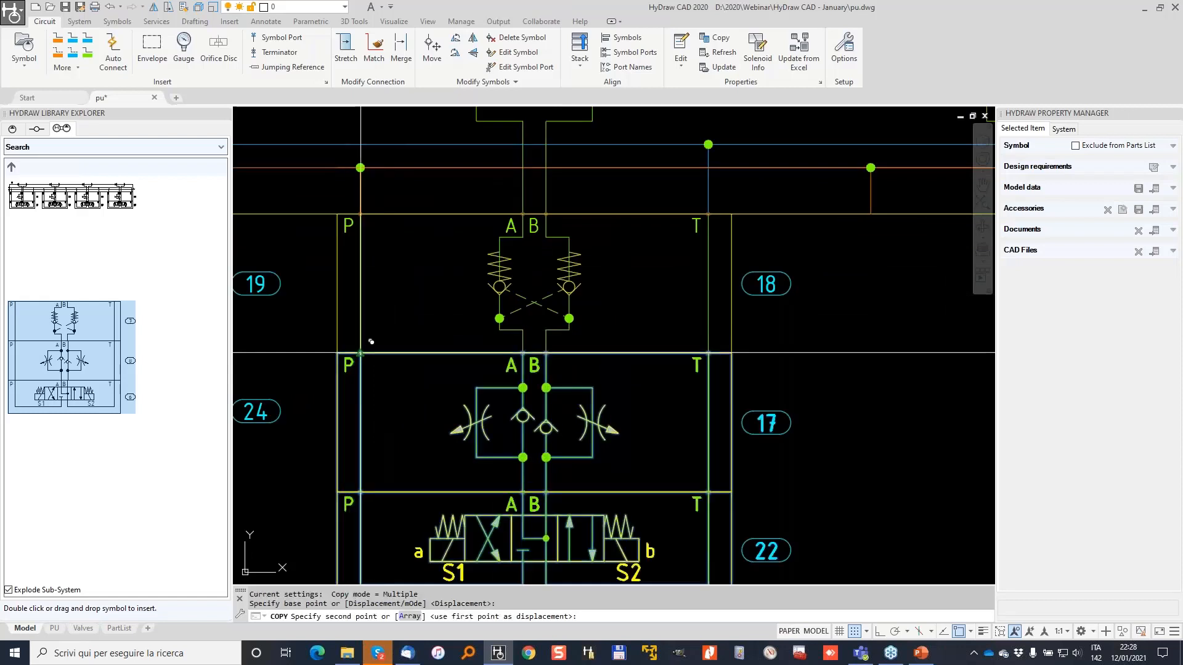
middle_click_drag(835, 214, 494, 285)
left_click(561, 285)
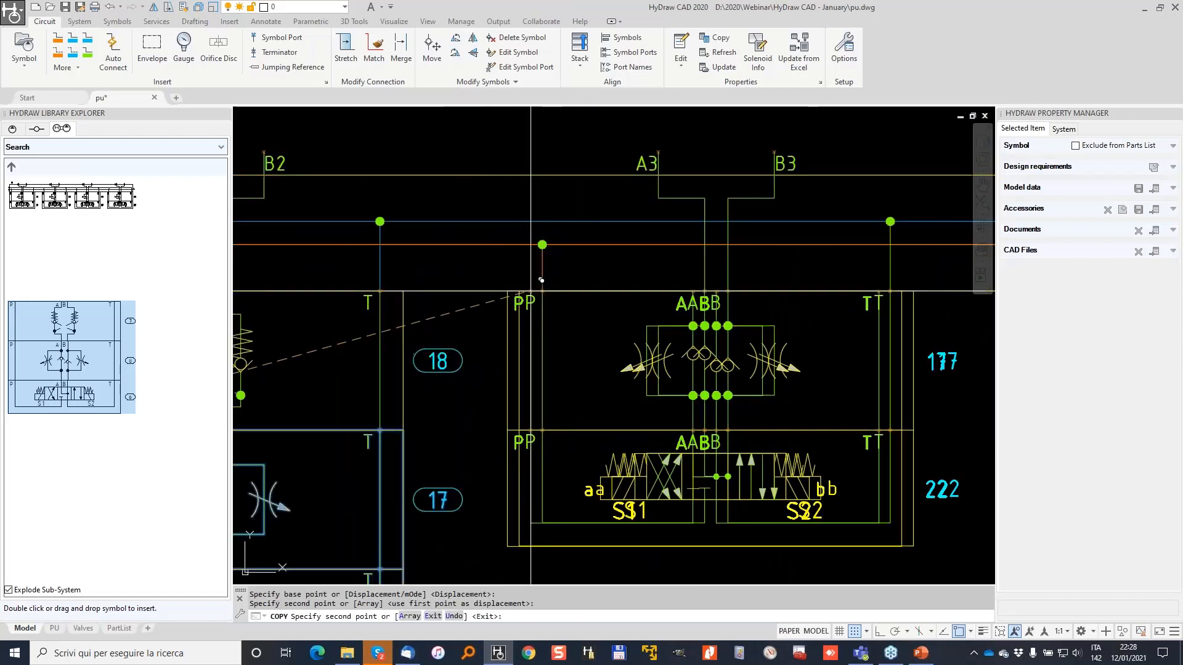
scroll(559, 283, "down", 4)
scroll(558, 283, "down", 3)
key("Return")
middle_click_drag(414, 349, 502, 326)
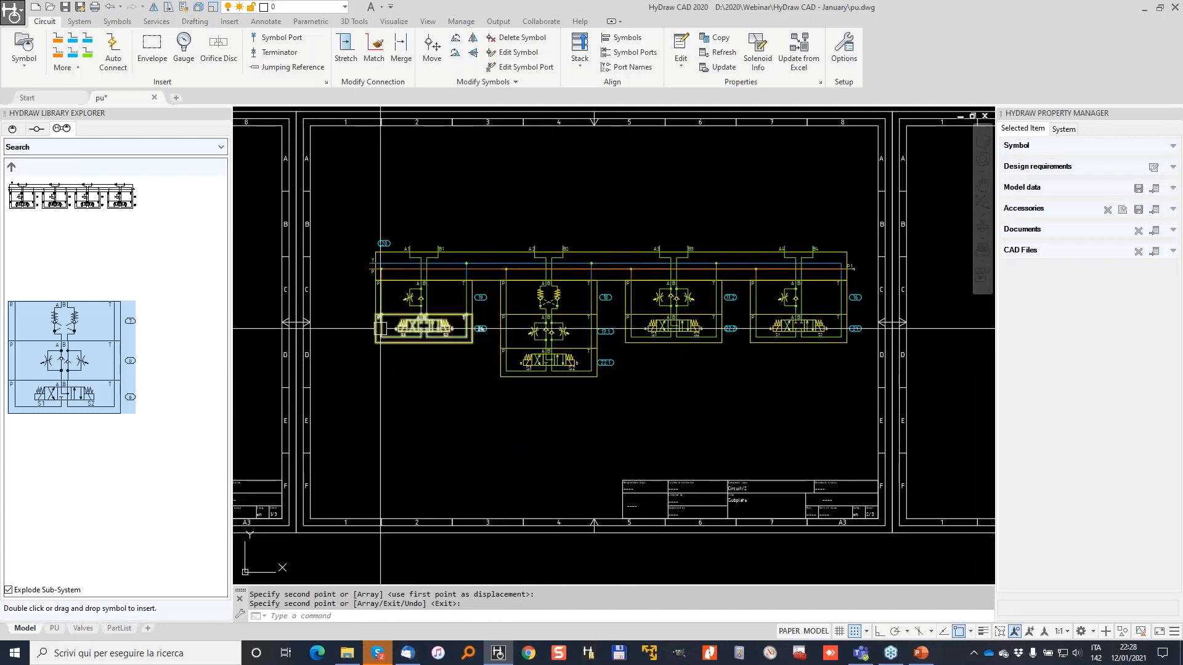
Open the NG10 stack module folder in the library to preview its modules.
left_click(11, 168)
double_click(55, 281)
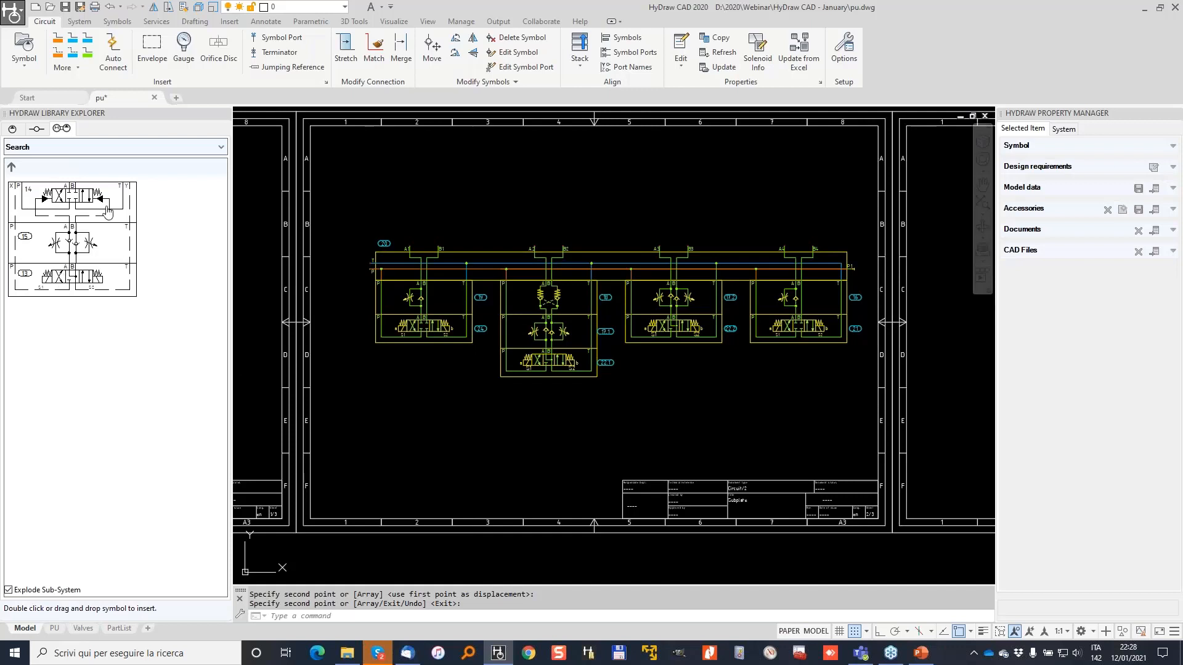
left_click(13, 171)
double_click(51, 272)
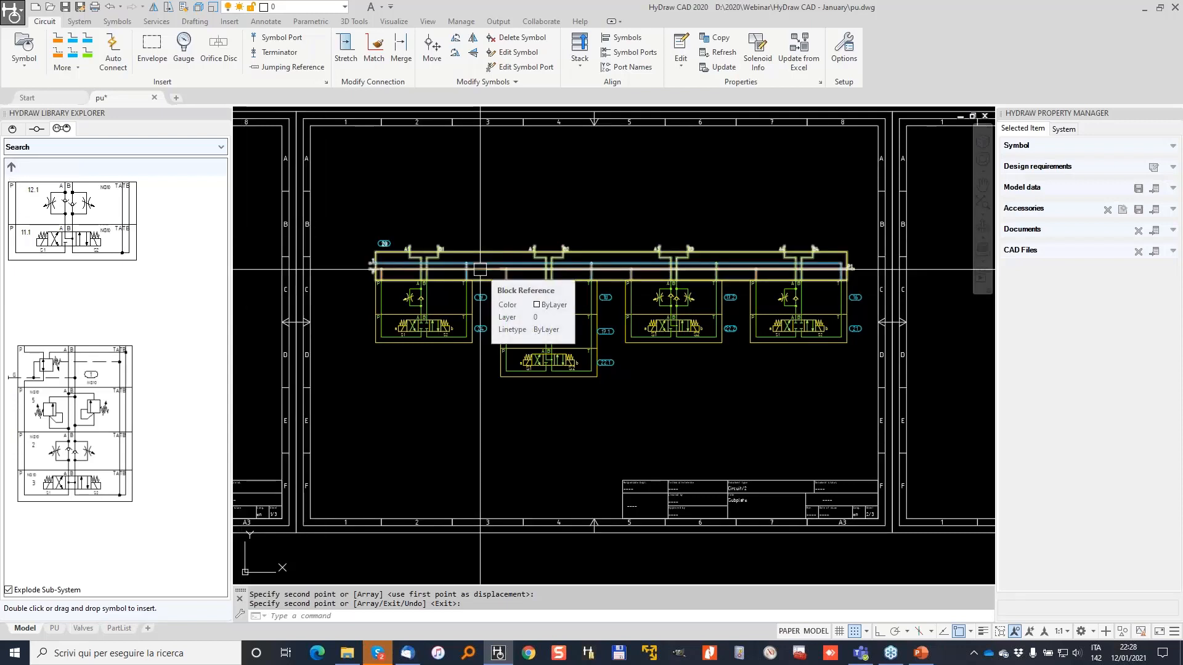
key("Escape")
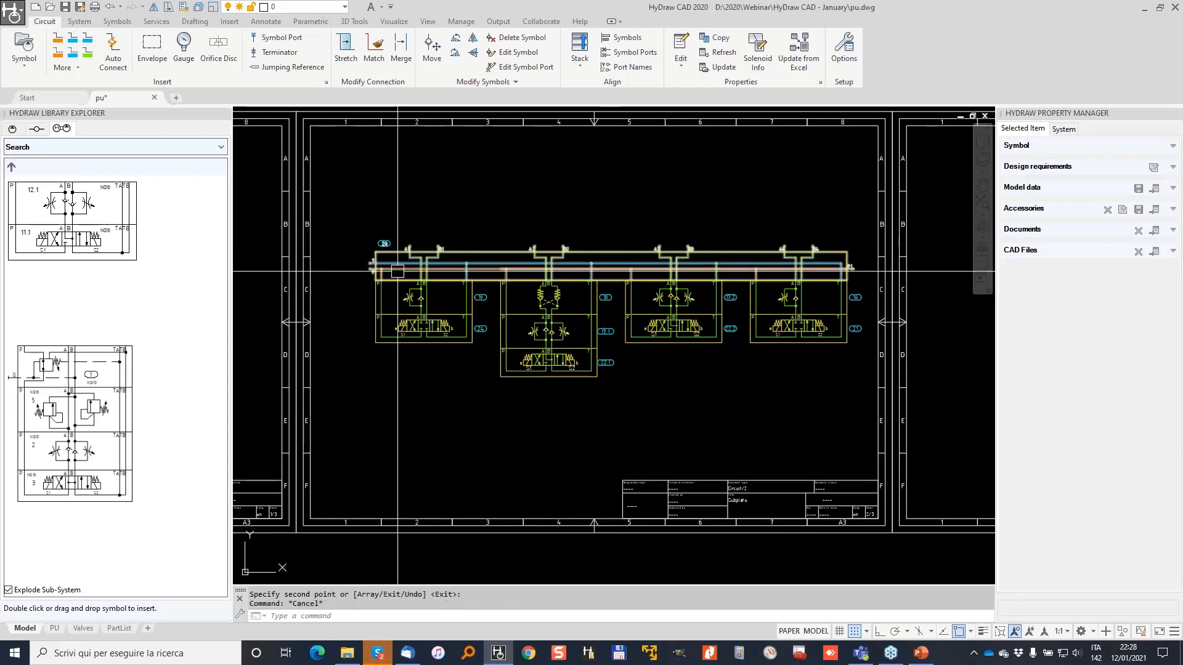
middle_click_drag(378, 251, 637, 271)
key("Escape")
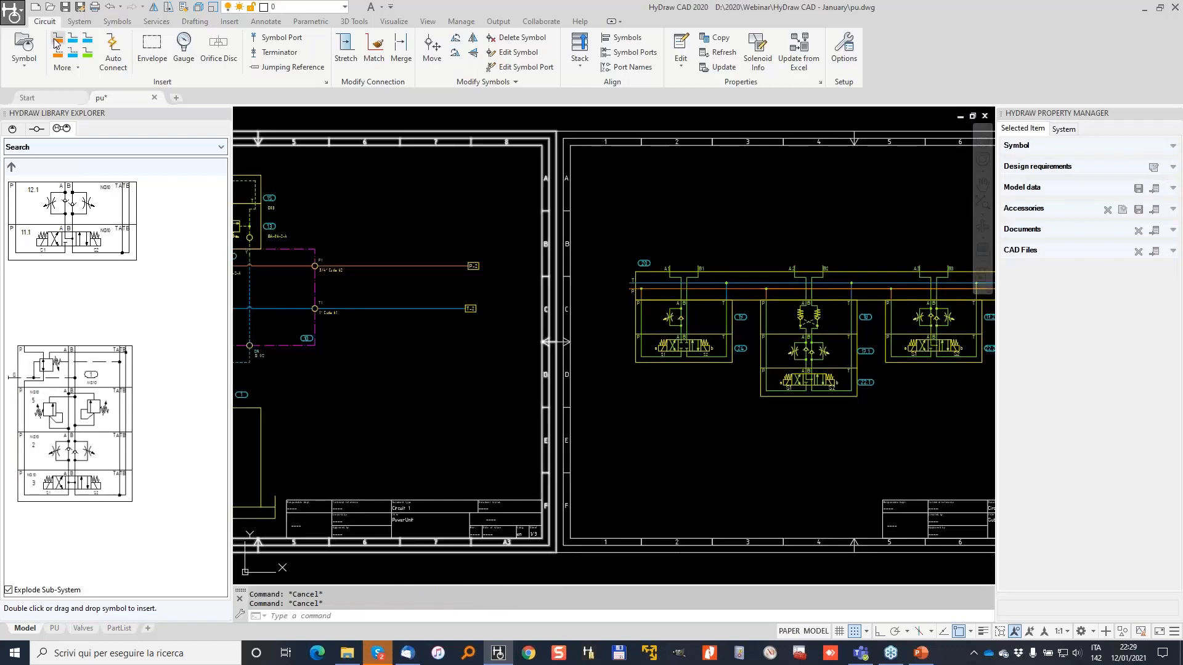
Draw a pressure line from the first station's P port and tag it with jumping reference P-1.
left_click(56, 42)
scroll(595, 243, "up", 4)
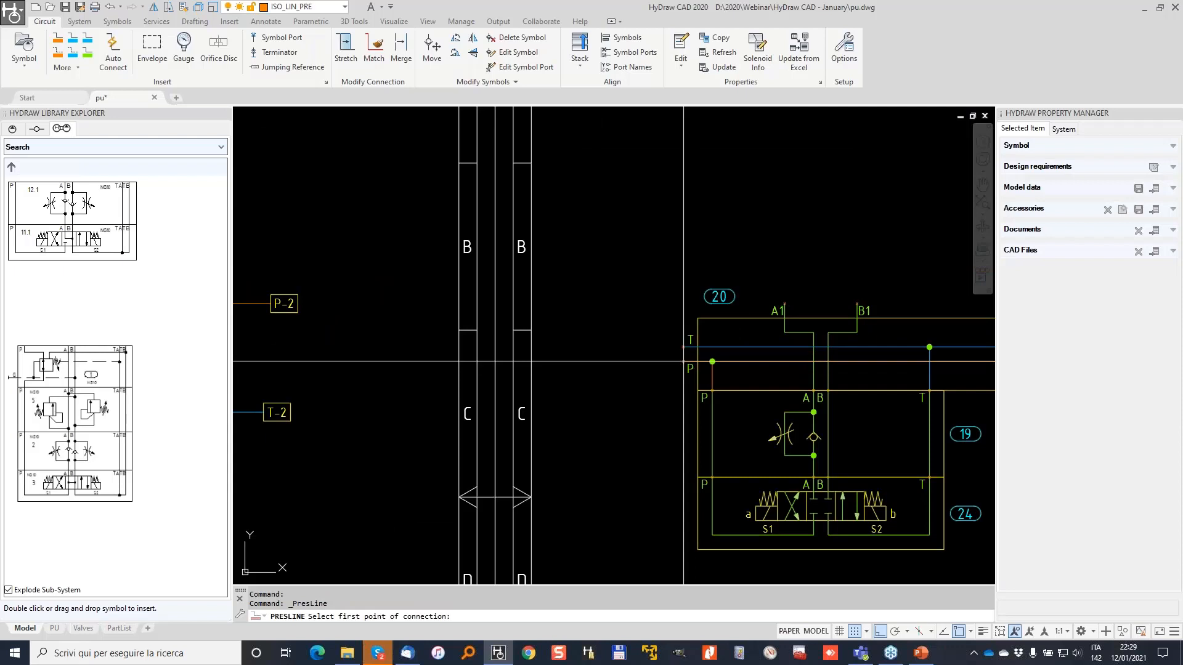
left_click(640, 361)
left_click(641, 398)
left_click(574, 397)
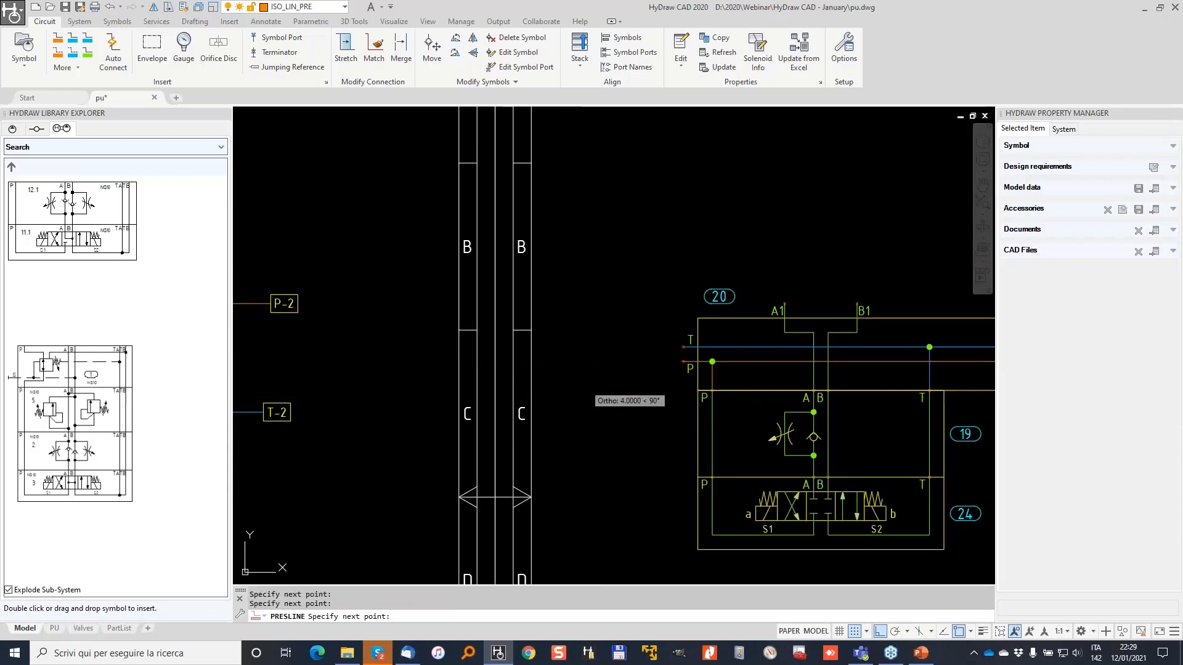
key("Return")
left_click(293, 66)
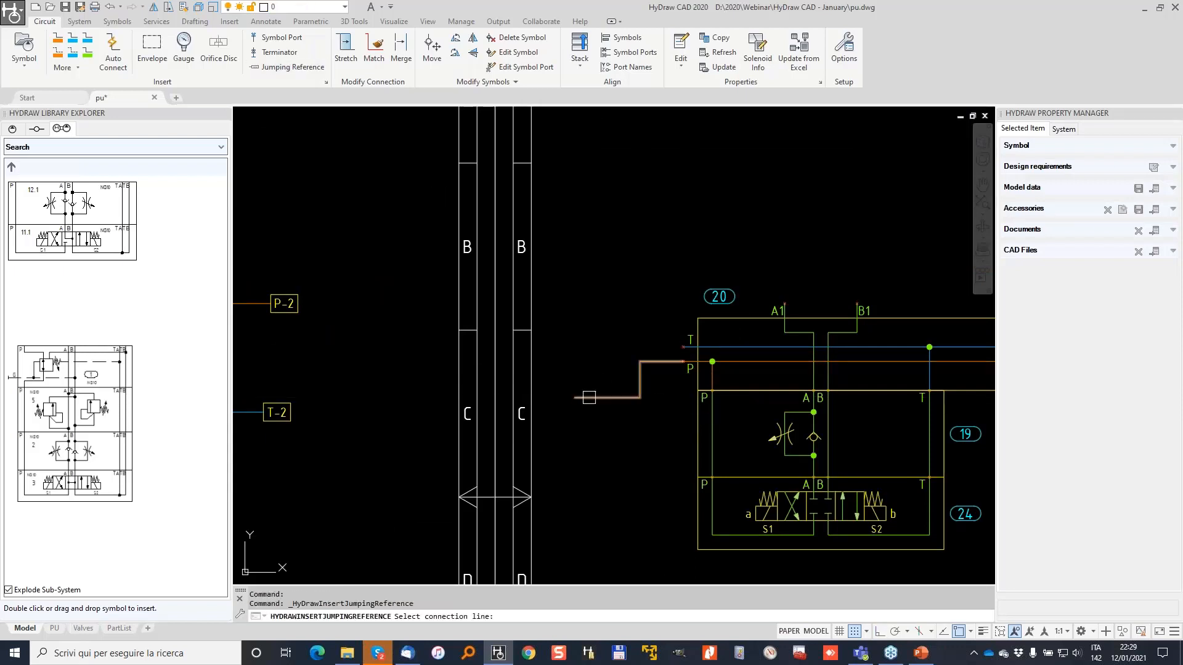
left_click(601, 397)
type("P")
key("Tab")
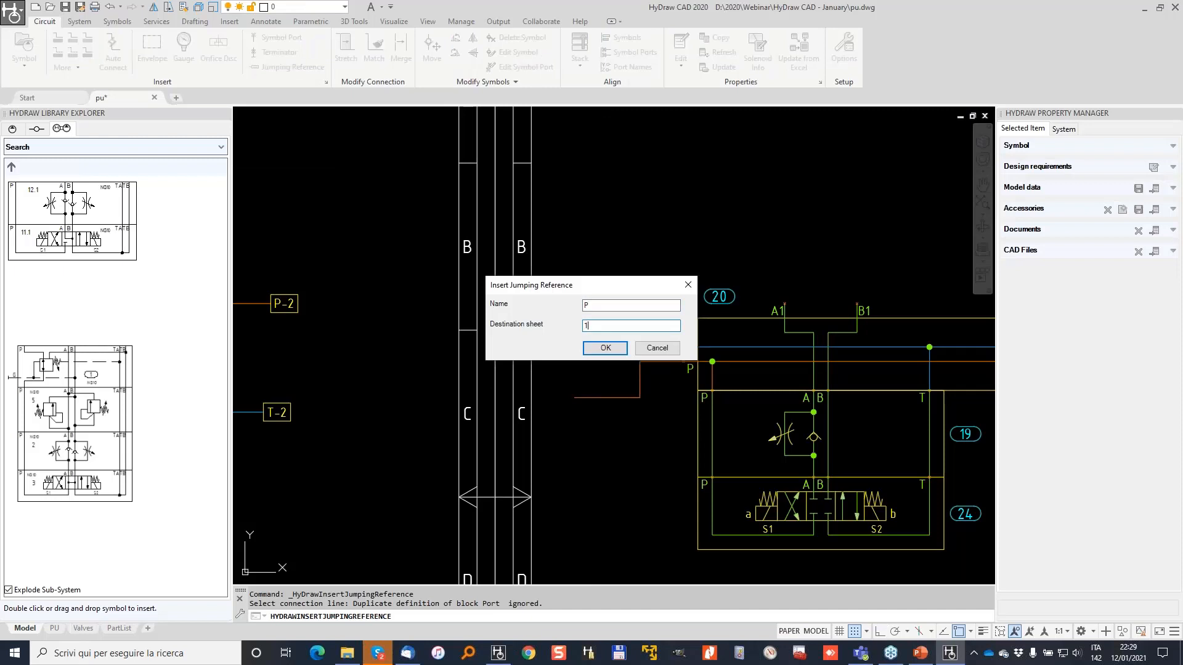
left_click(593, 349)
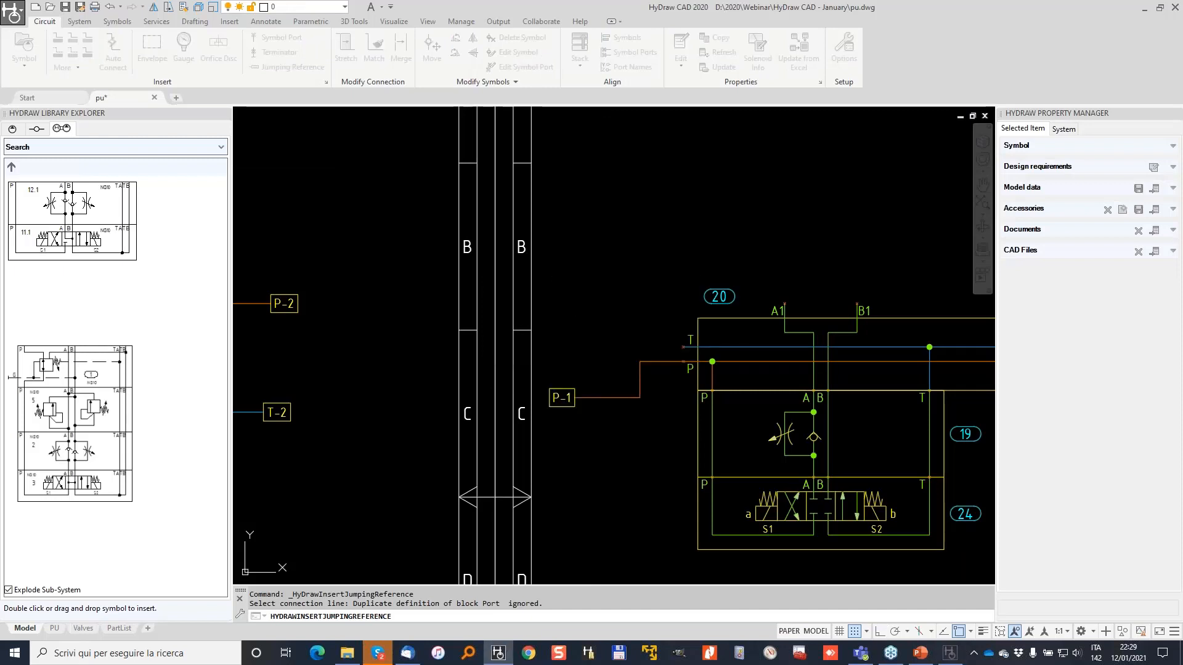
Draw a tank line from the T port and tag it with jumping reference T-1.
left_click(74, 38)
left_click(683, 347)
left_click(641, 347)
left_click(641, 295)
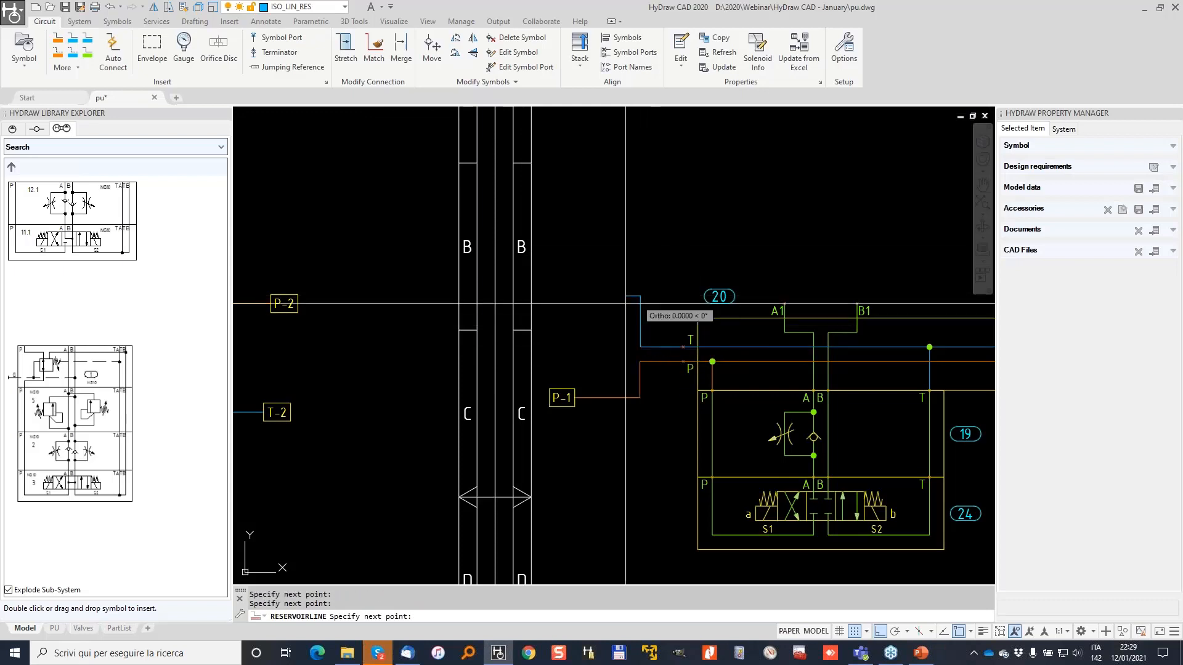
left_click(588, 297)
key("Return")
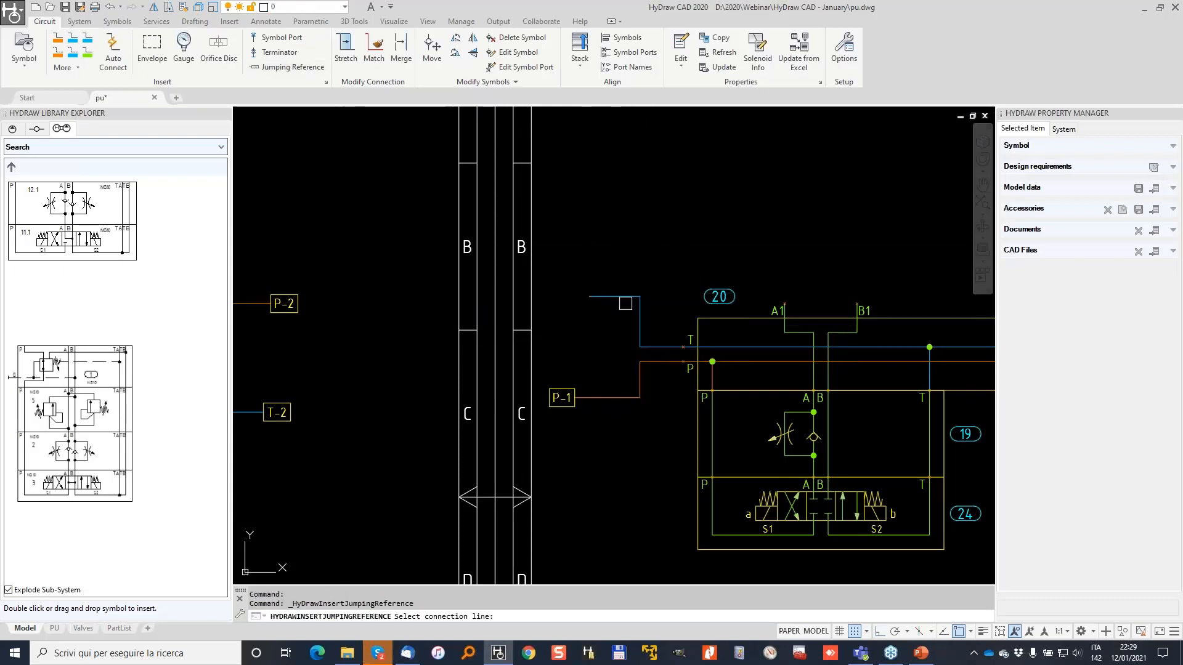
left_click(611, 296)
type("T")
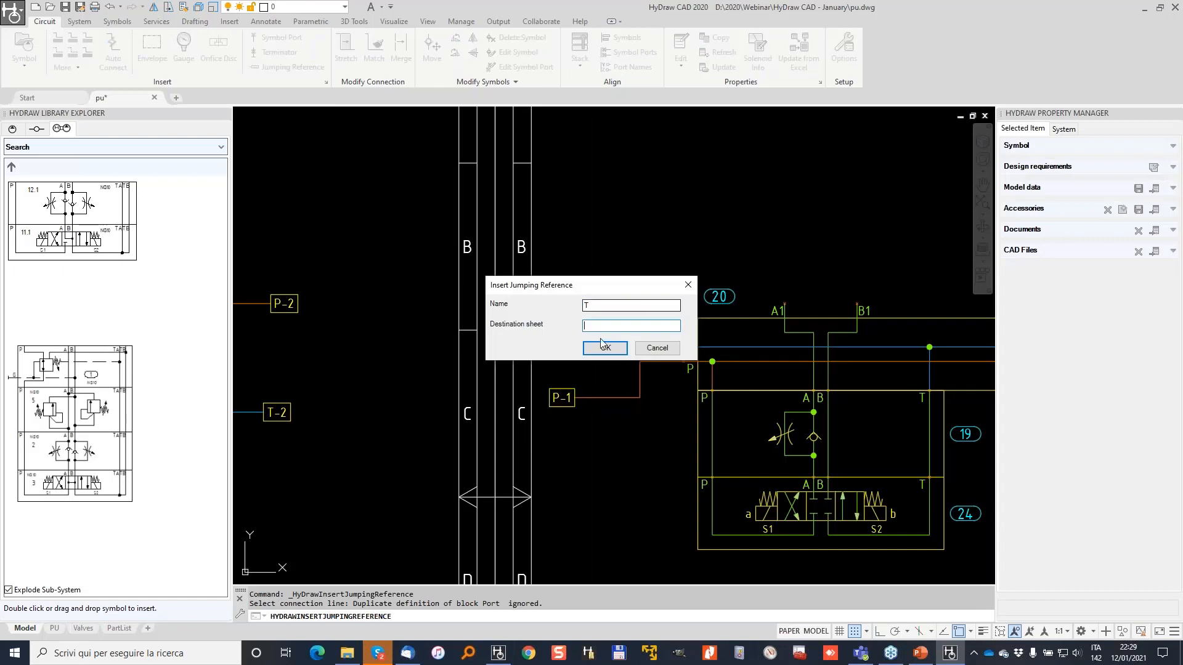
left_click(606, 348)
key("Escape")
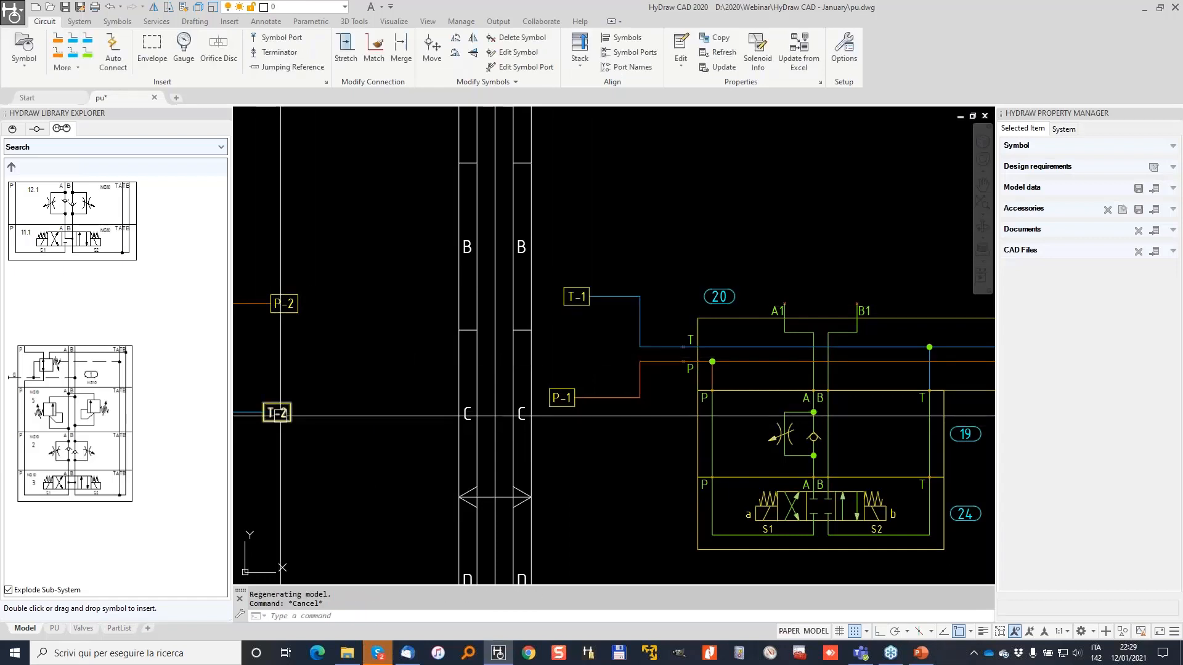
middle_click_drag(282, 412, 605, 338)
scroll(604, 333, "up", 2)
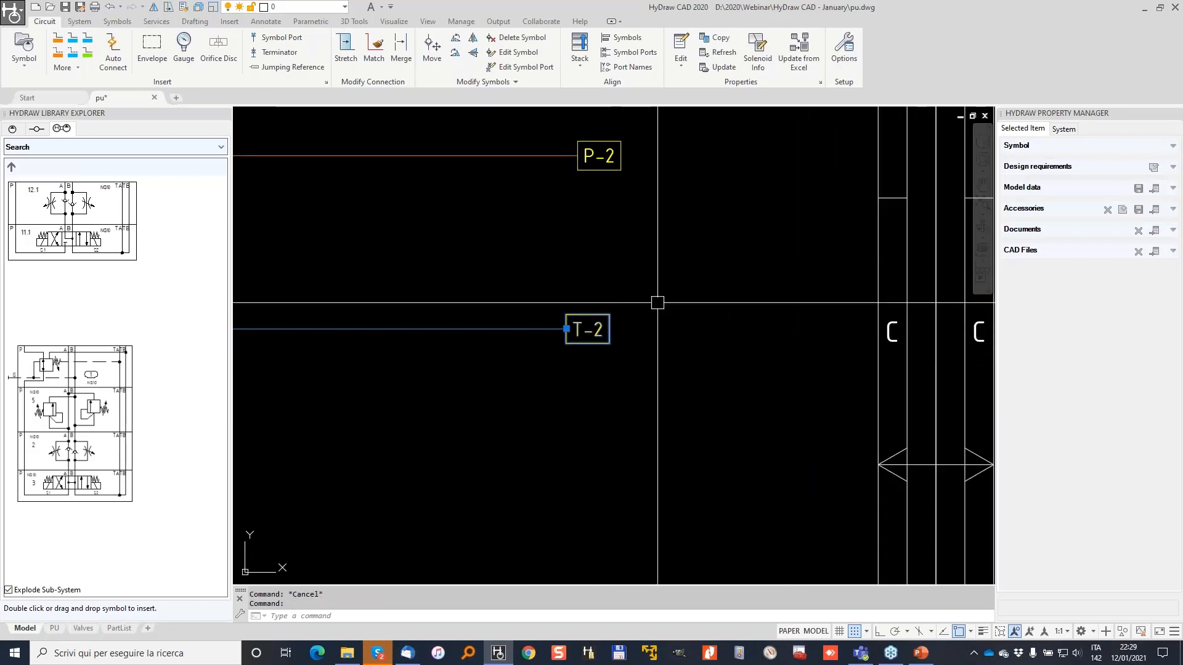
right_click(605, 328)
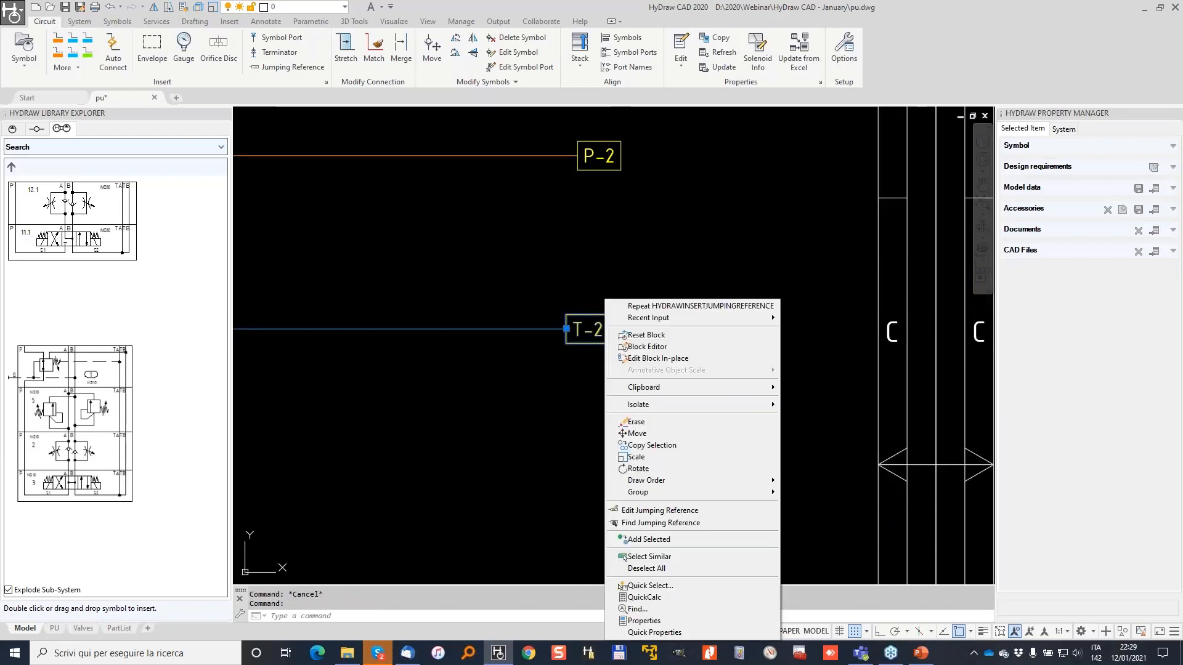
left_click(648, 524)
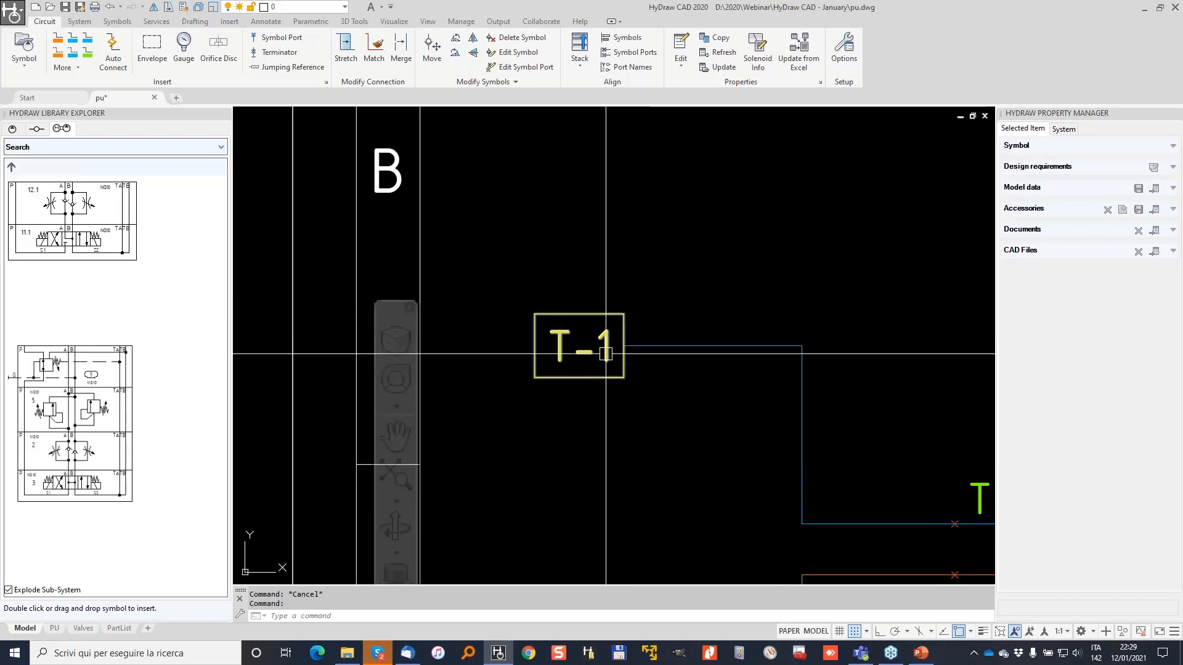
right_click(606, 345)
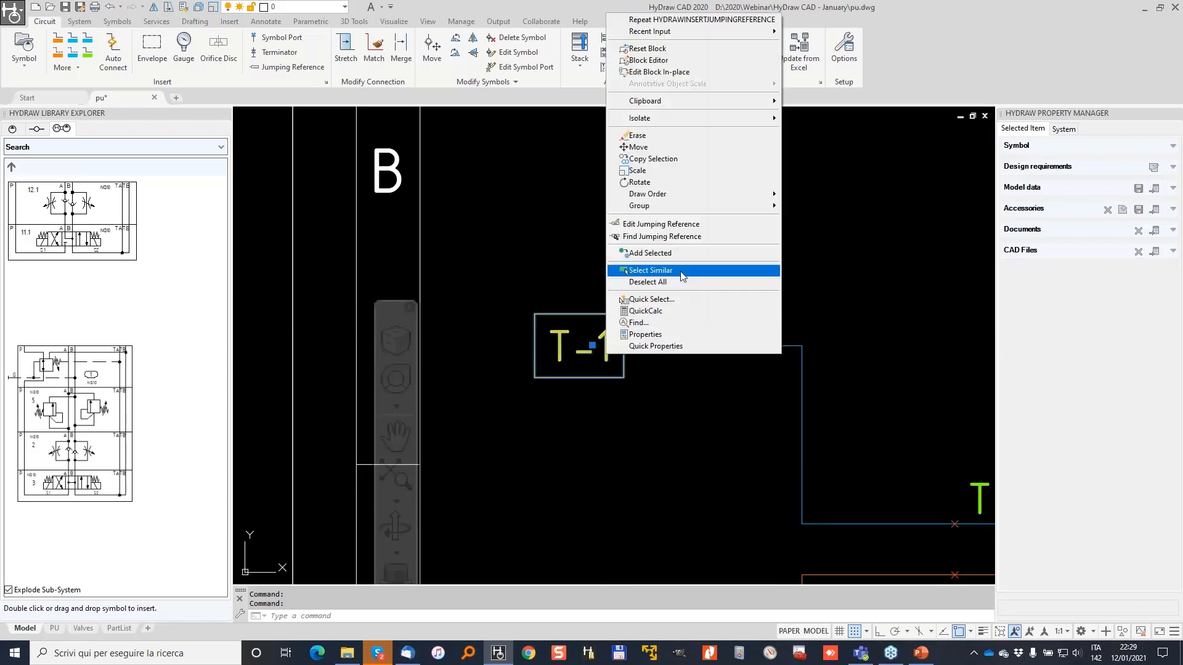
left_click(675, 238)
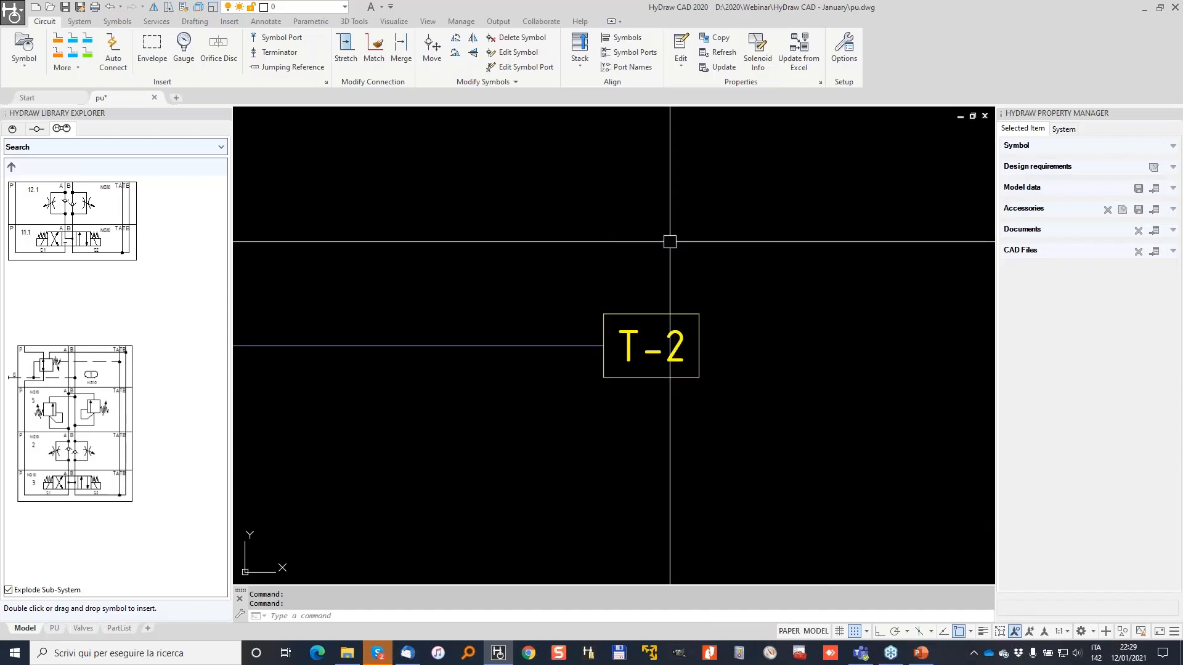
scroll(600, 336, "down", 6)
scroll(702, 289, "up", 4)
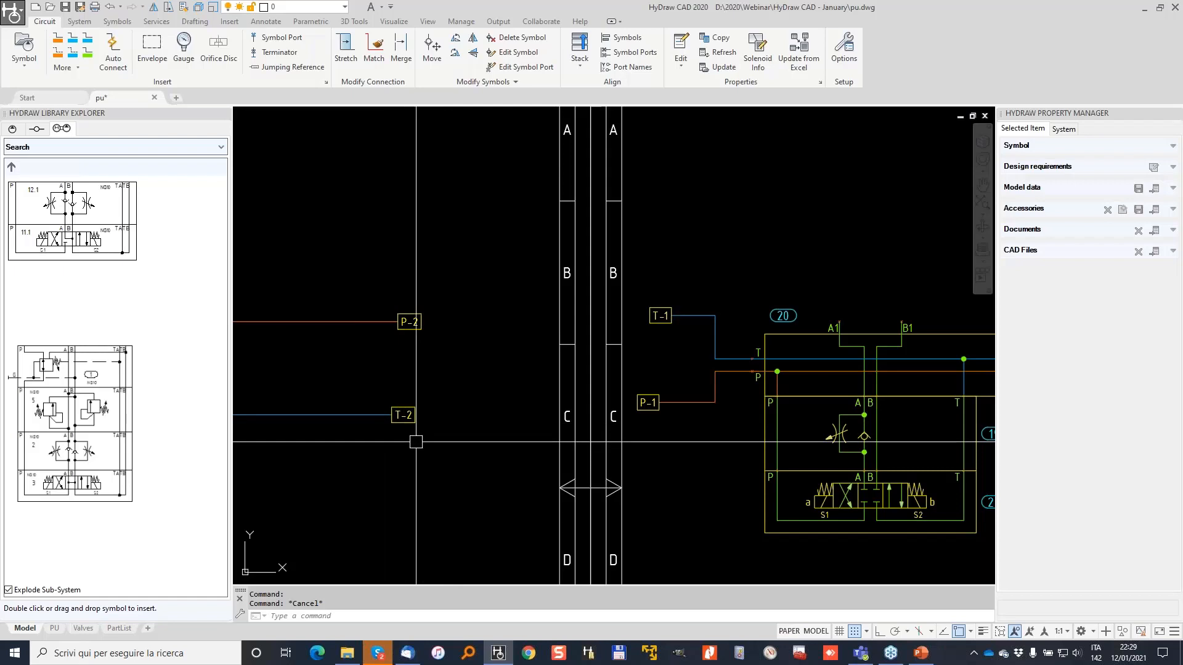
Search the library for CYL and place a Double-Acting cylinder above the first valve station.
scroll(699, 314, "down", 2)
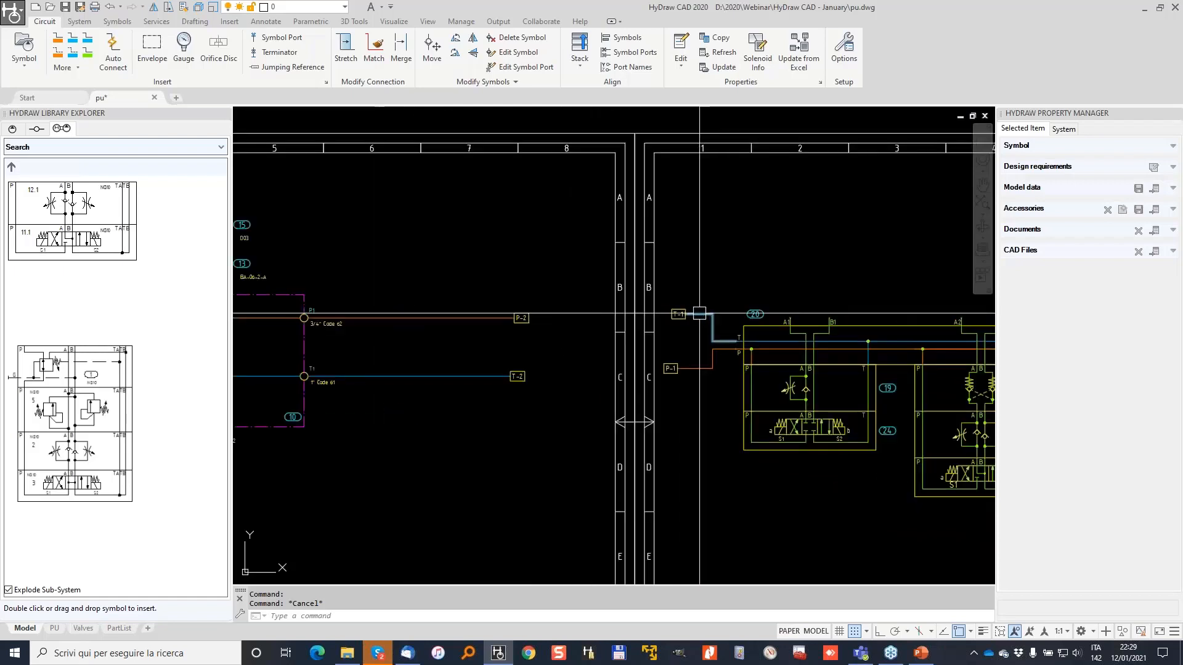
scroll(727, 255, "down", 2)
scroll(726, 255, "down", 2)
scroll(641, 283, "up", 4)
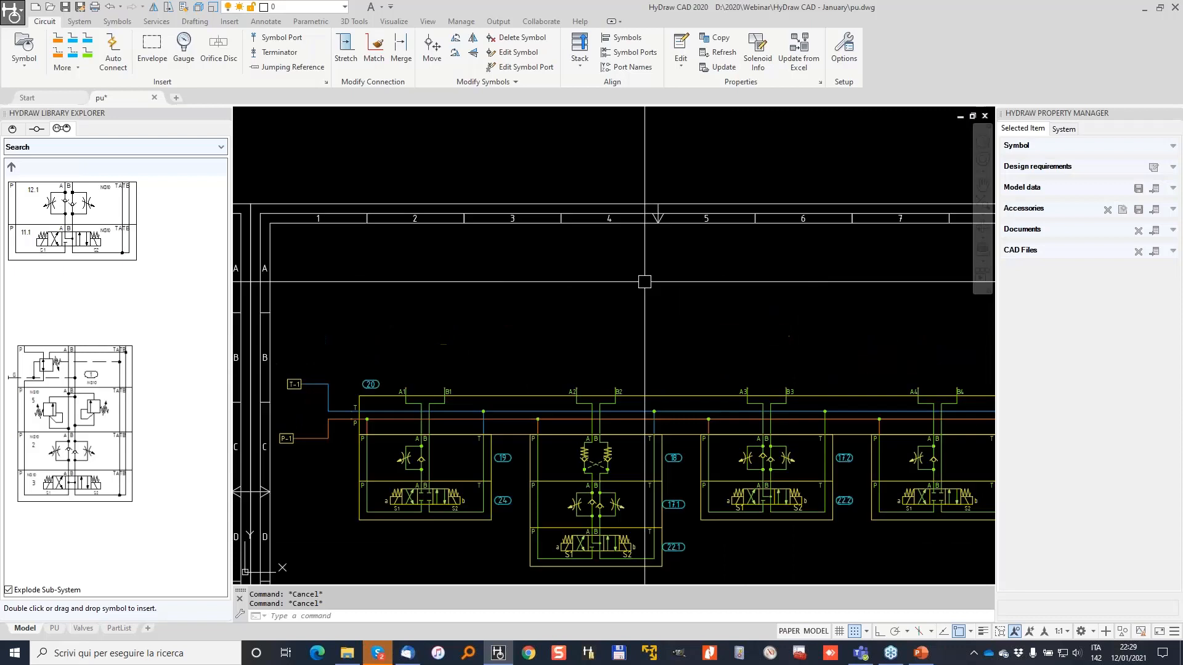
left_click(12, 127)
left_click(220, 145)
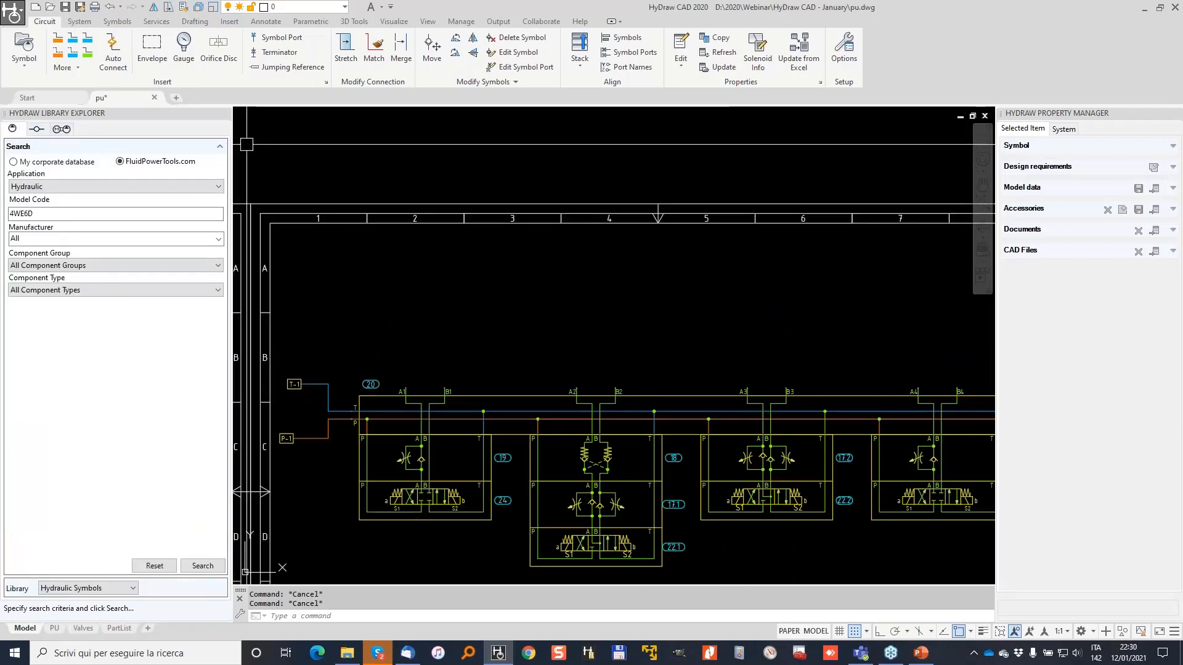
left_click(219, 145)
left_click(87, 149)
type("CYLI")
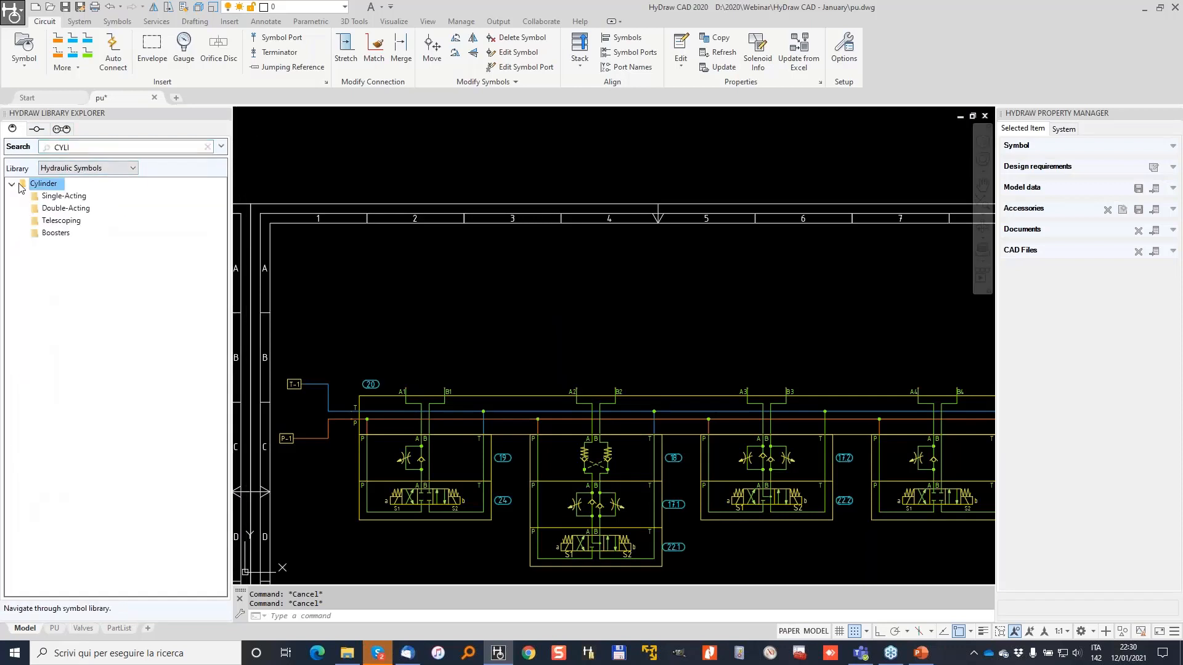
double_click(66, 209)
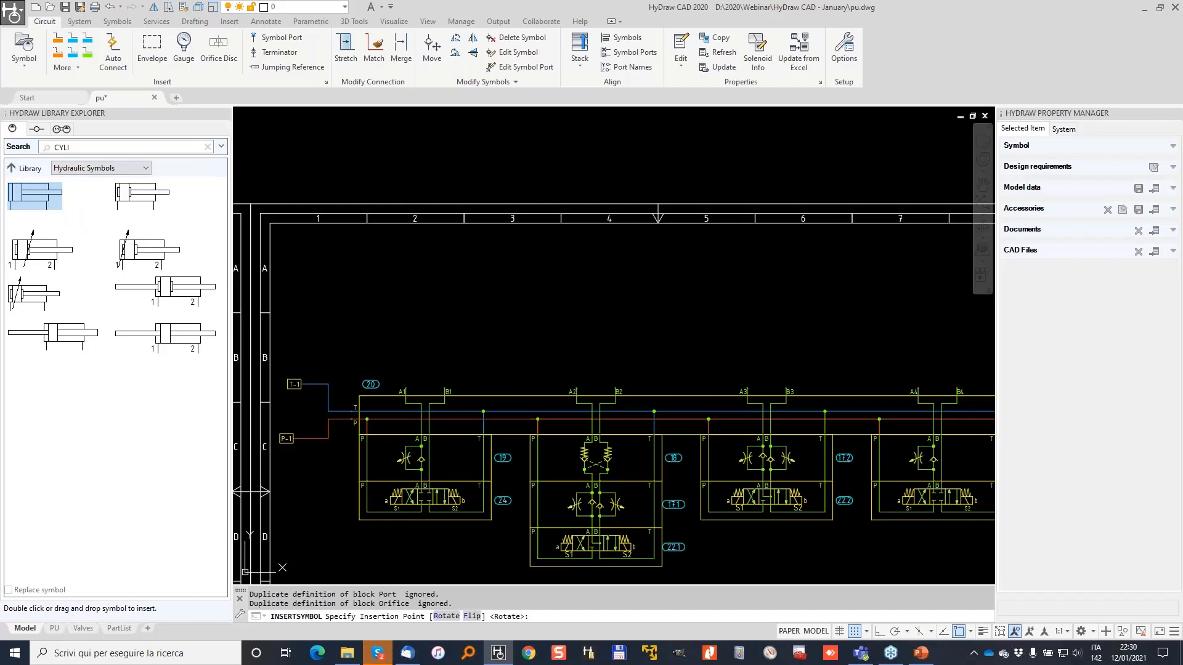
left_click(409, 322)
scroll(439, 287, "up", 3)
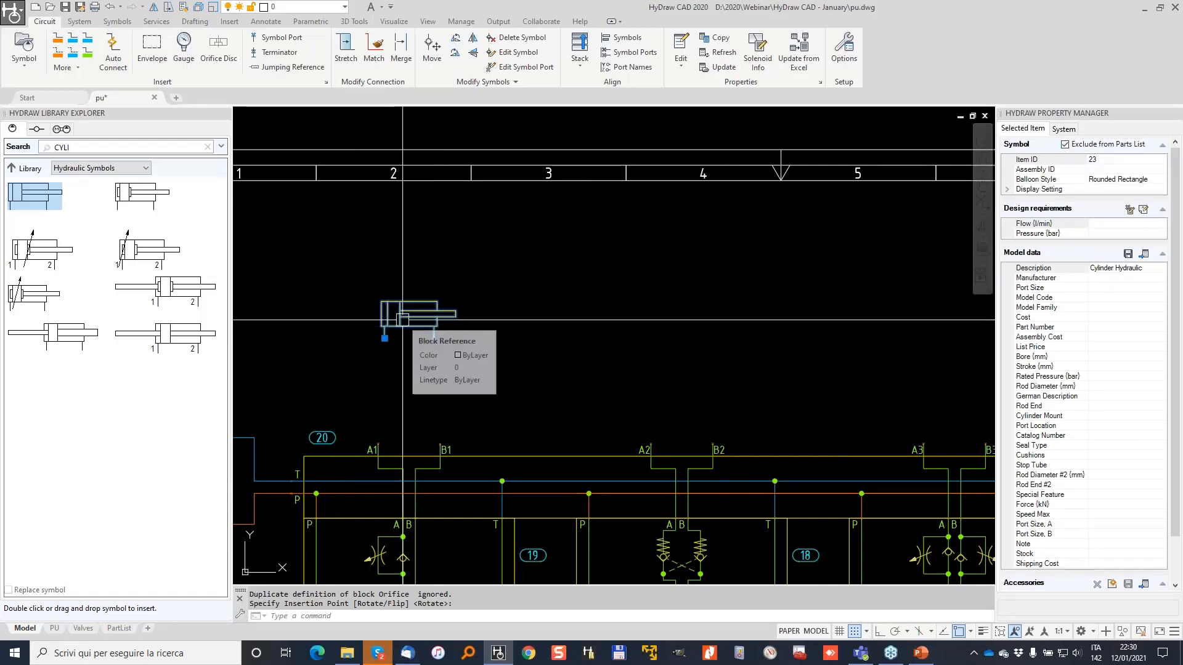
Connect the cylinder's ports to valve ports A1 and B1.
left_click(113, 48)
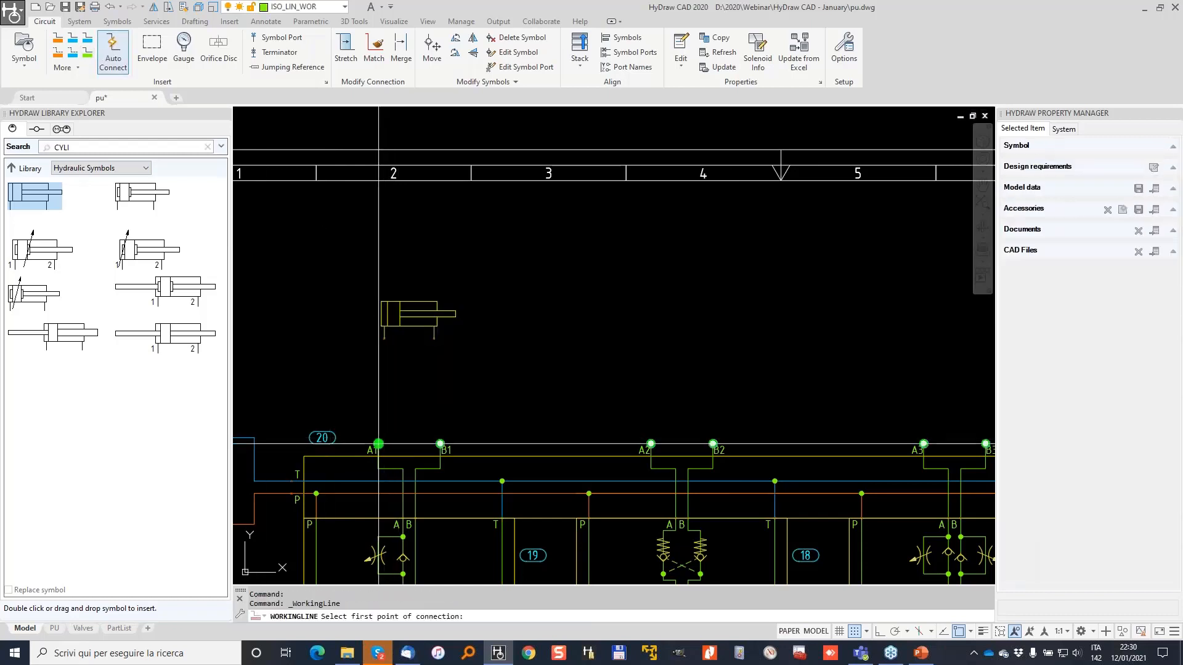
left_click(384, 338)
key("Return")
left_click(440, 443)
left_click(434, 339)
Copy the cylinder and its lines from port A1 to ports A2, A3 and A4.
left_click(476, 368)
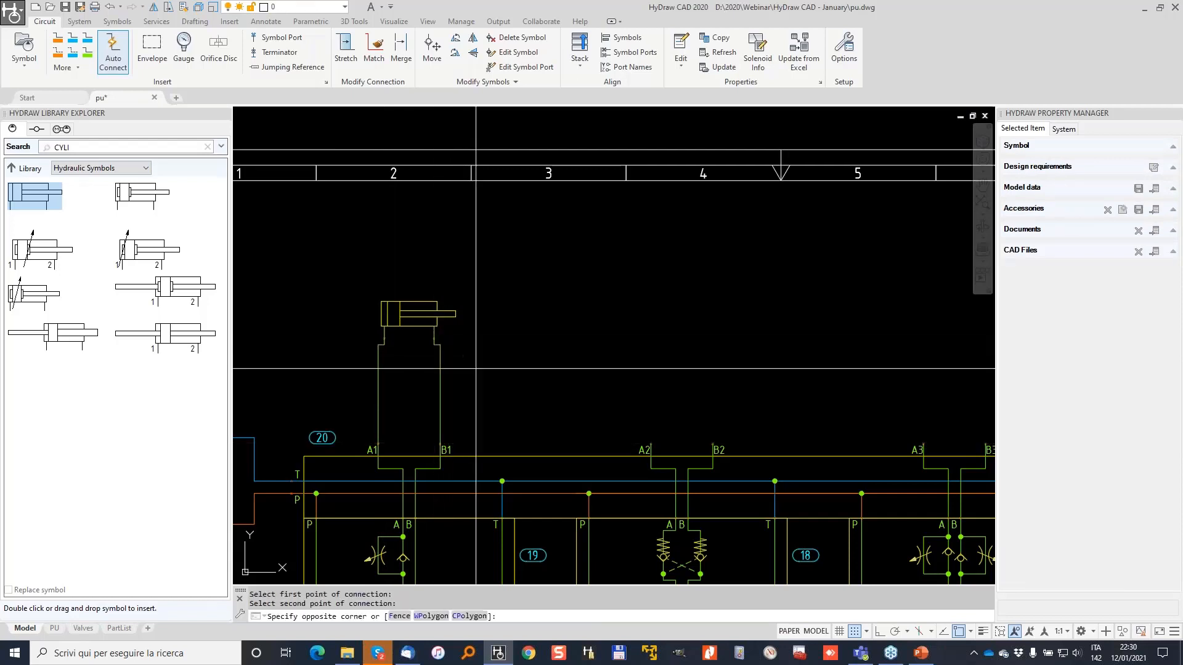
left_click(385, 301)
type("C")
key("Return")
left_click(377, 456)
left_click(650, 456)
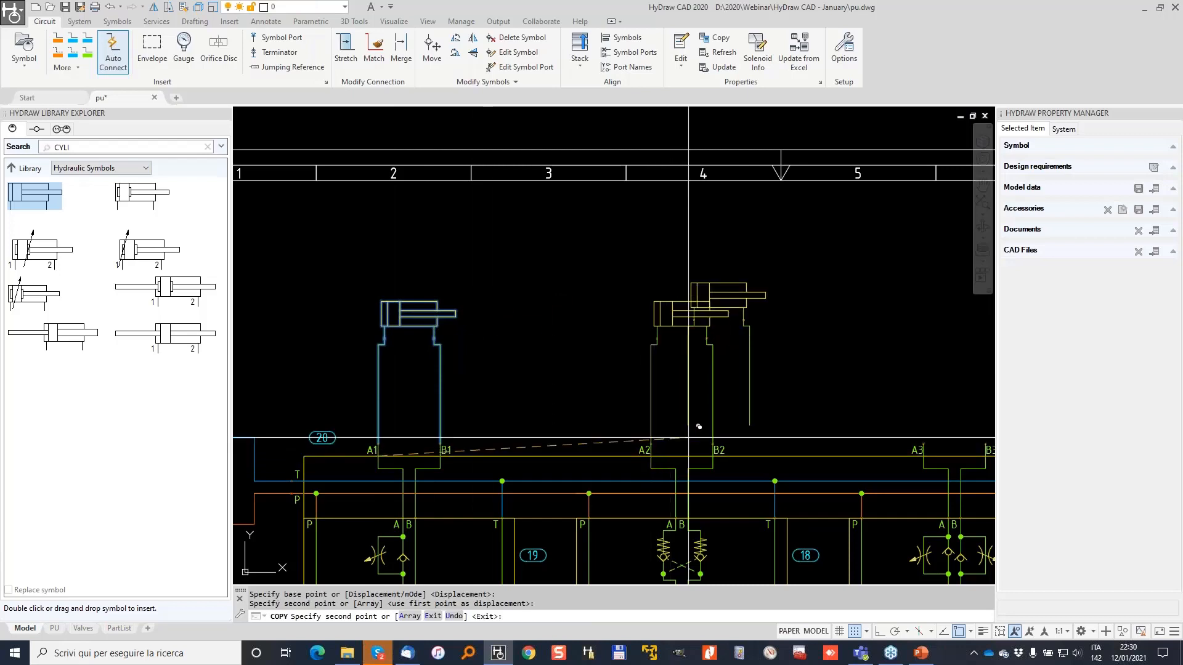
middle_click_drag(799, 375, 444, 295)
left_click(567, 377)
left_click(840, 377)
key("Return")
Copy the first cylinder again to four more positions across the sheet.
scroll(684, 275, "down", 3)
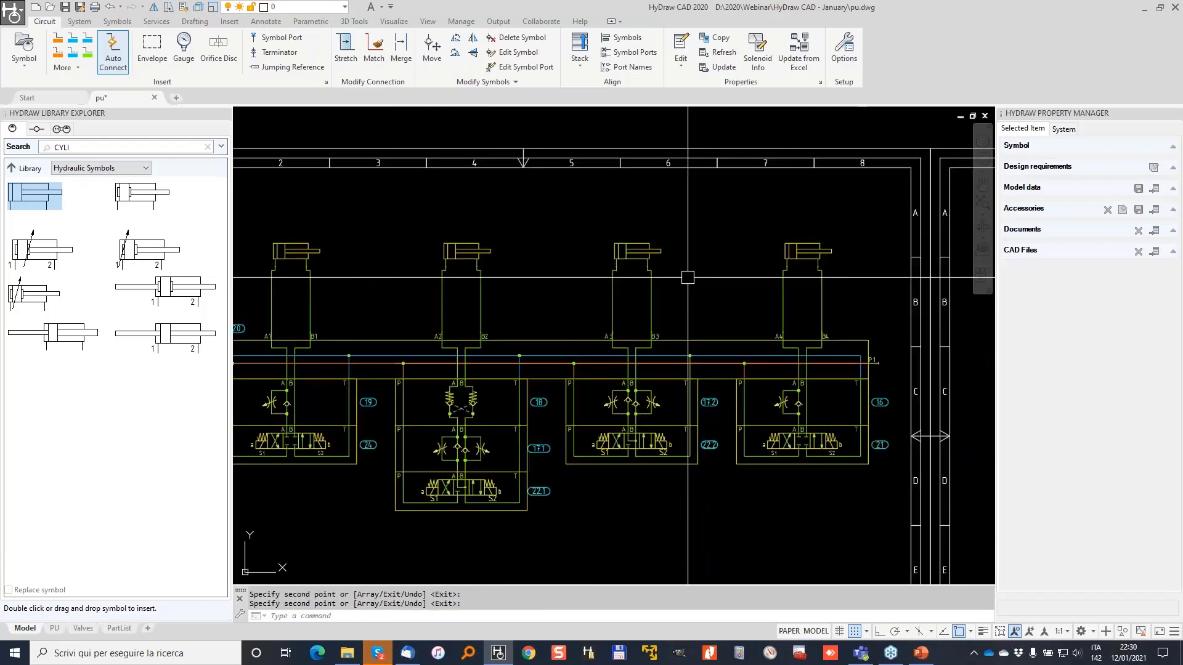
left_click(475, 282)
left_click(374, 194)
type("c")
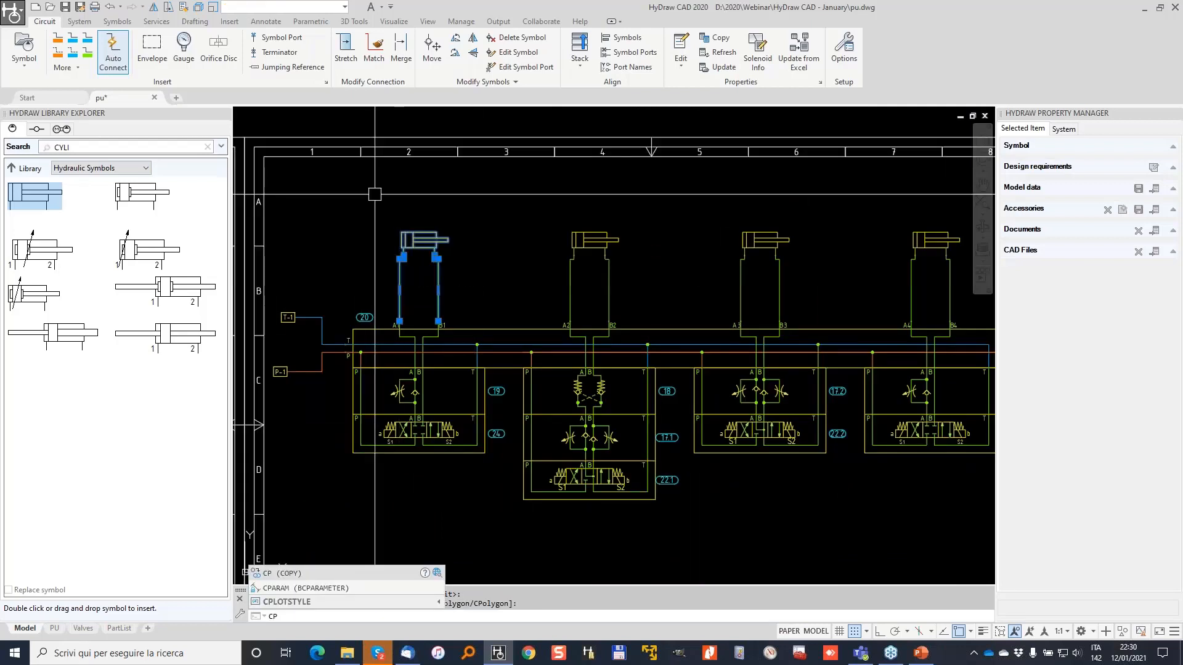
key("Return")
left_click(341, 212)
left_click(423, 166)
left_click(609, 177)
left_click(783, 174)
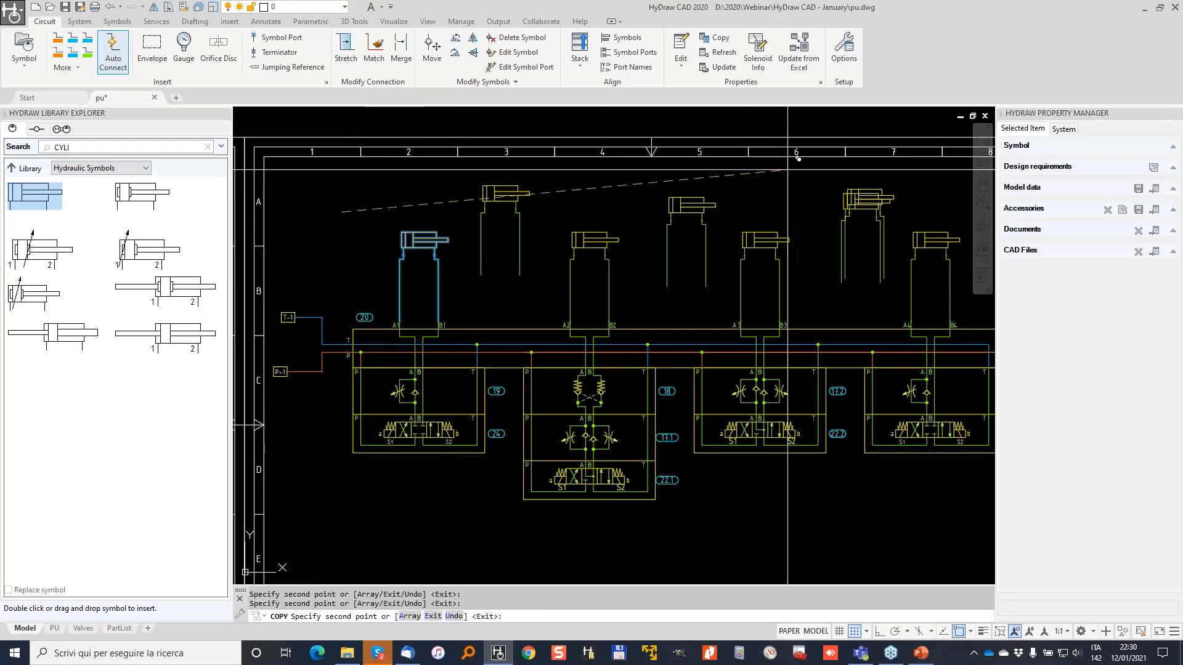
middle_click_drag(970, 177, 654, 229)
left_click(674, 229)
key("Return")
Erase the surplus right-hand cylinder copies and the stray column-7 cylinder.
left_click(674, 224)
left_click(976, 449)
key("Delete")
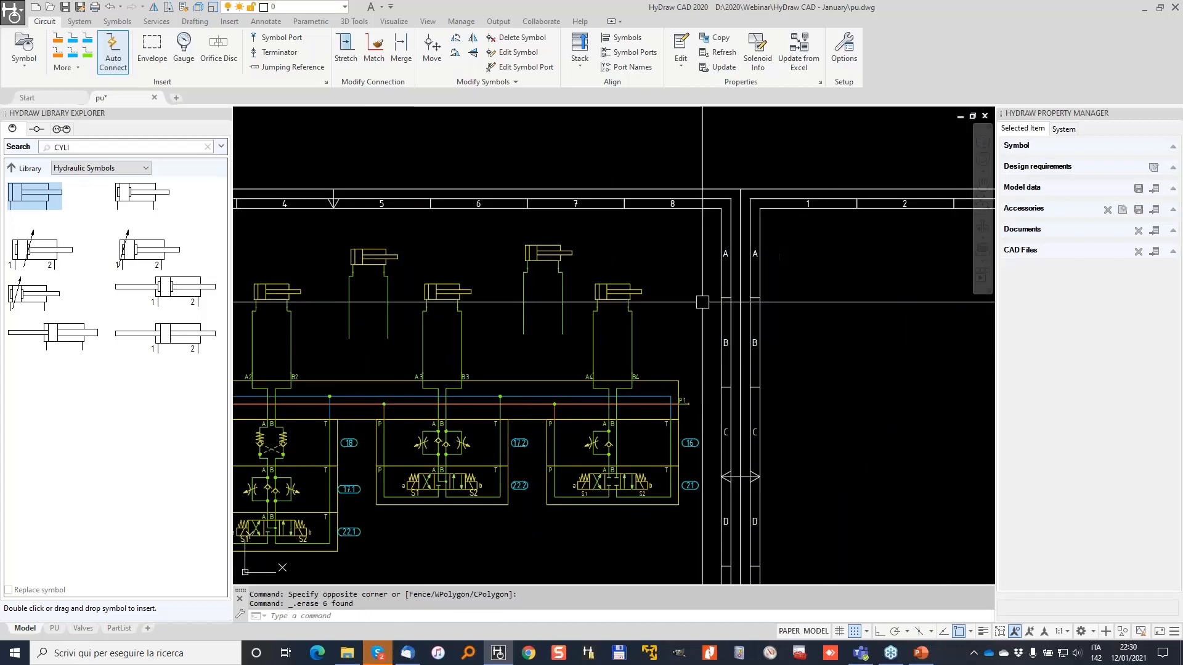
middle_click_drag(476, 219, 749, 238)
left_click(767, 241)
left_click(859, 350)
key("Delete")
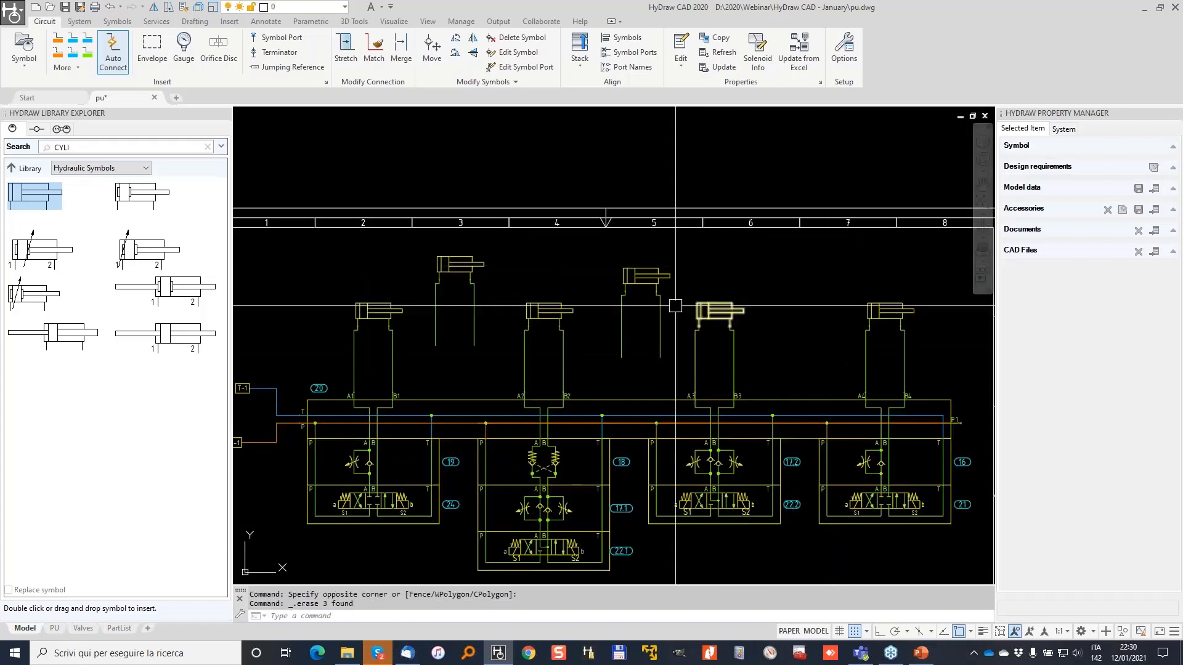
Erase the stray column-5 cylinder and cancel the leftover column-3 selection.
left_click(711, 382)
left_click(608, 261)
key("Delete")
left_click(511, 343)
left_click(434, 241)
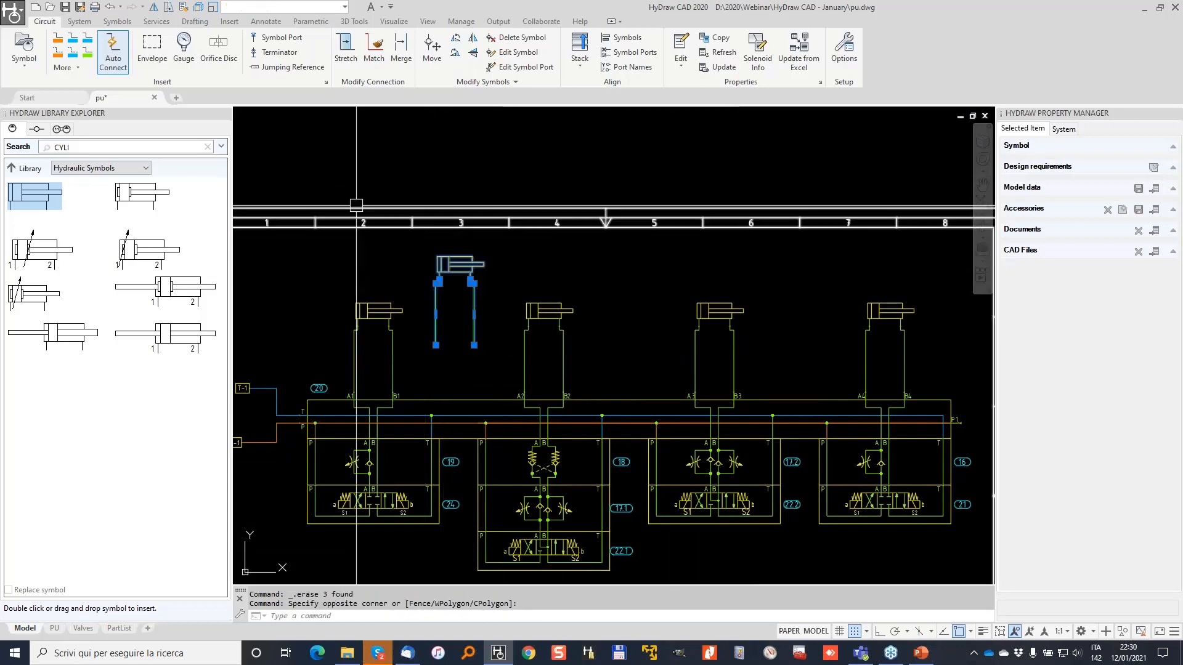
key("Escape")
scroll(456, 265, "down", 3)
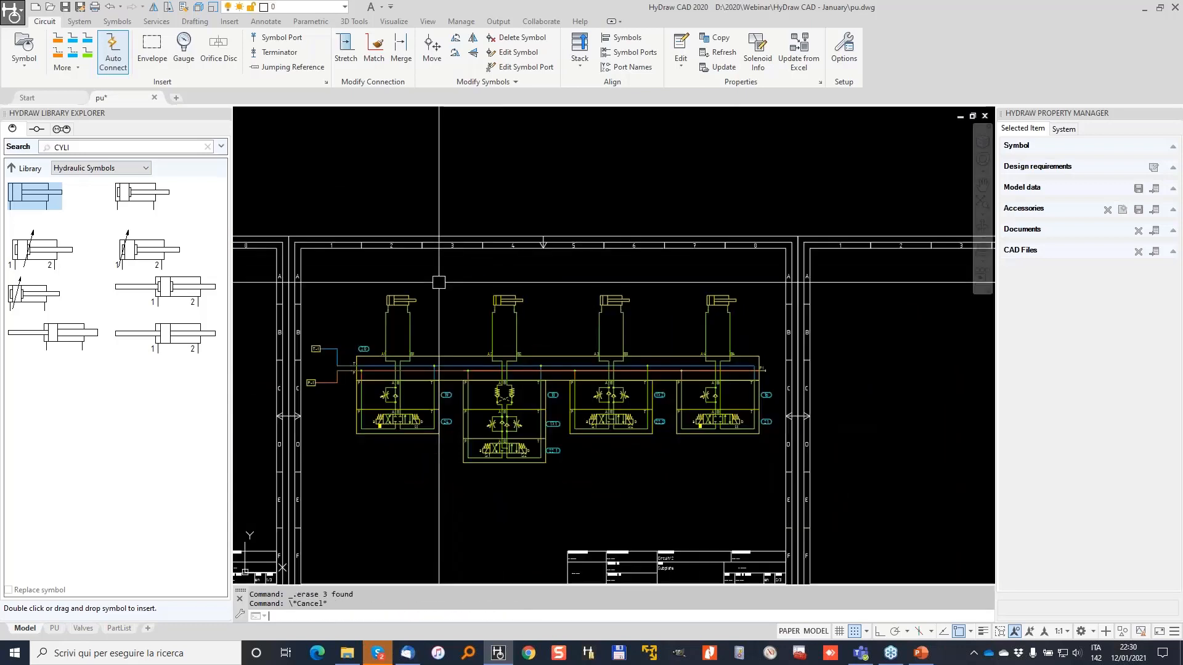
key("Escape")
scroll(403, 325, "down", 2)
middle_click_drag(403, 323, 563, 288)
Set cartridge cover block 13's pressure setting to 280 bar.
middle_click_drag(410, 305, 645, 283)
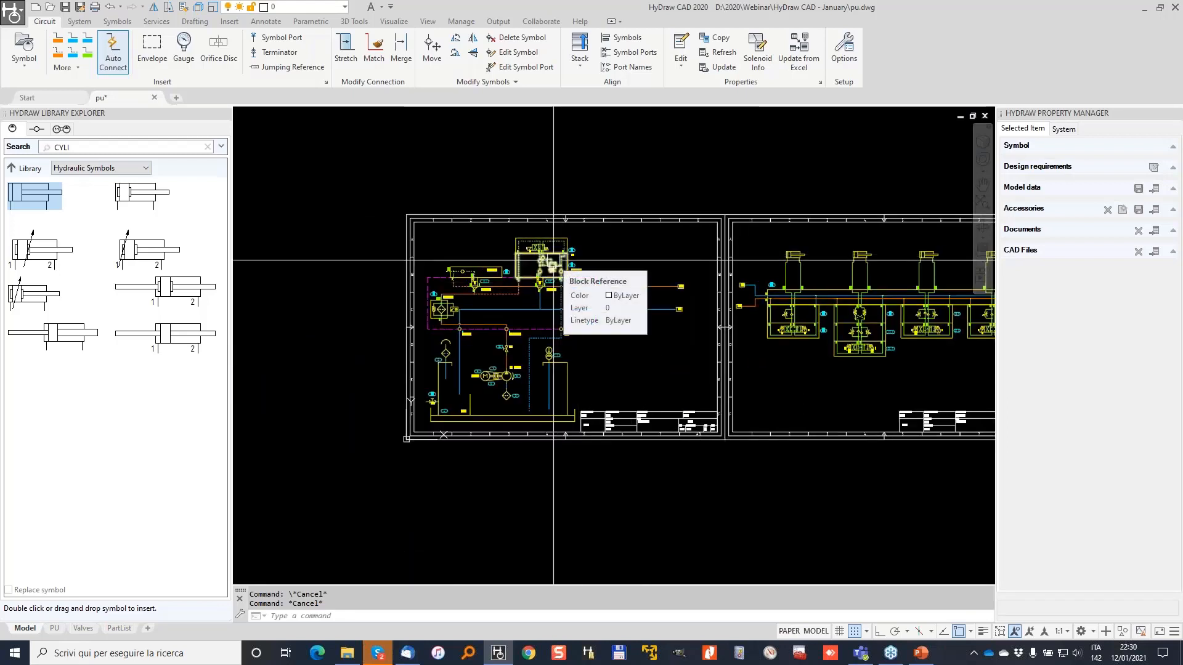
scroll(527, 296, "up", 2)
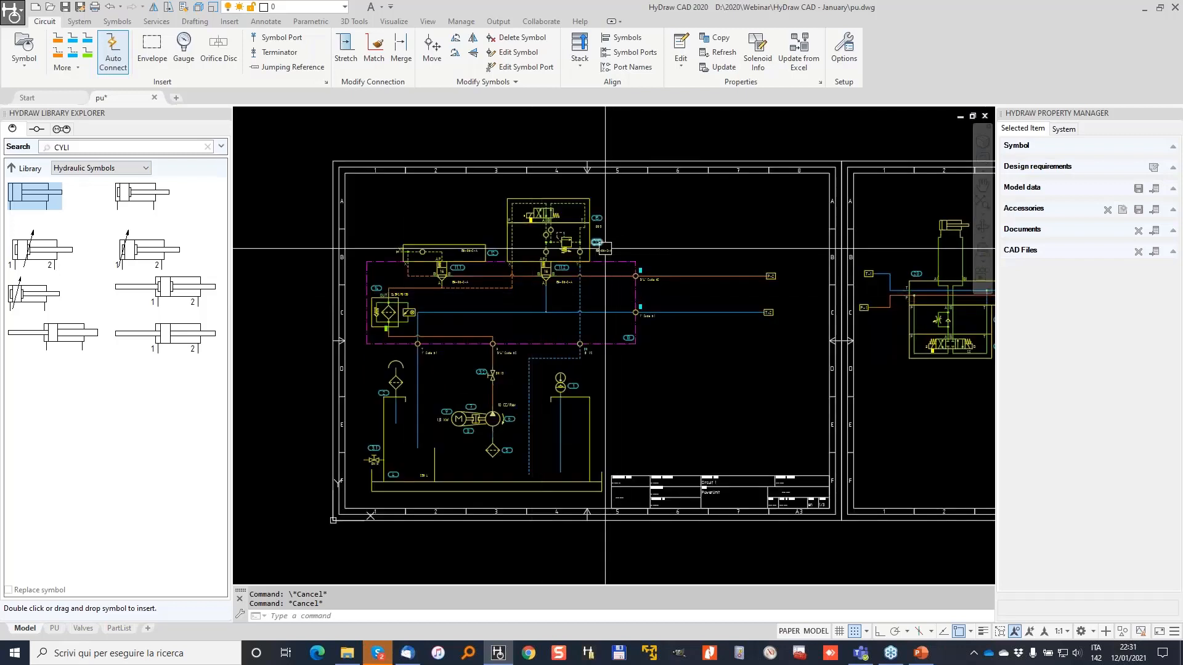
scroll(537, 245, "up", 3)
left_click(537, 245)
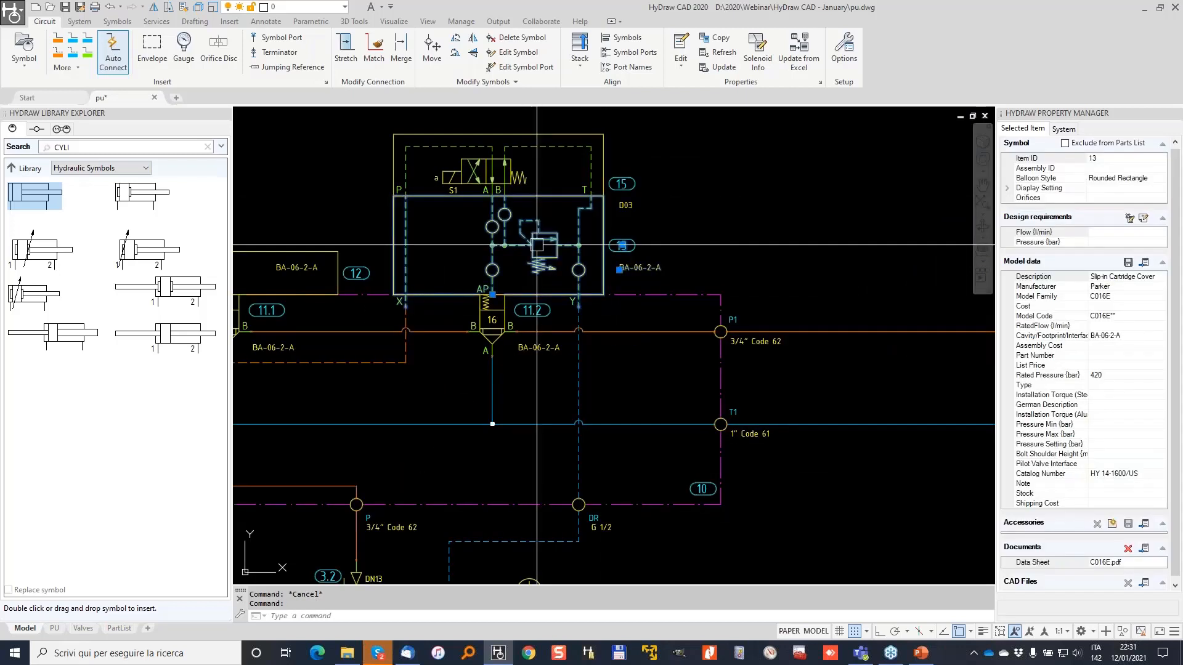
scroll(537, 245, "up", 2)
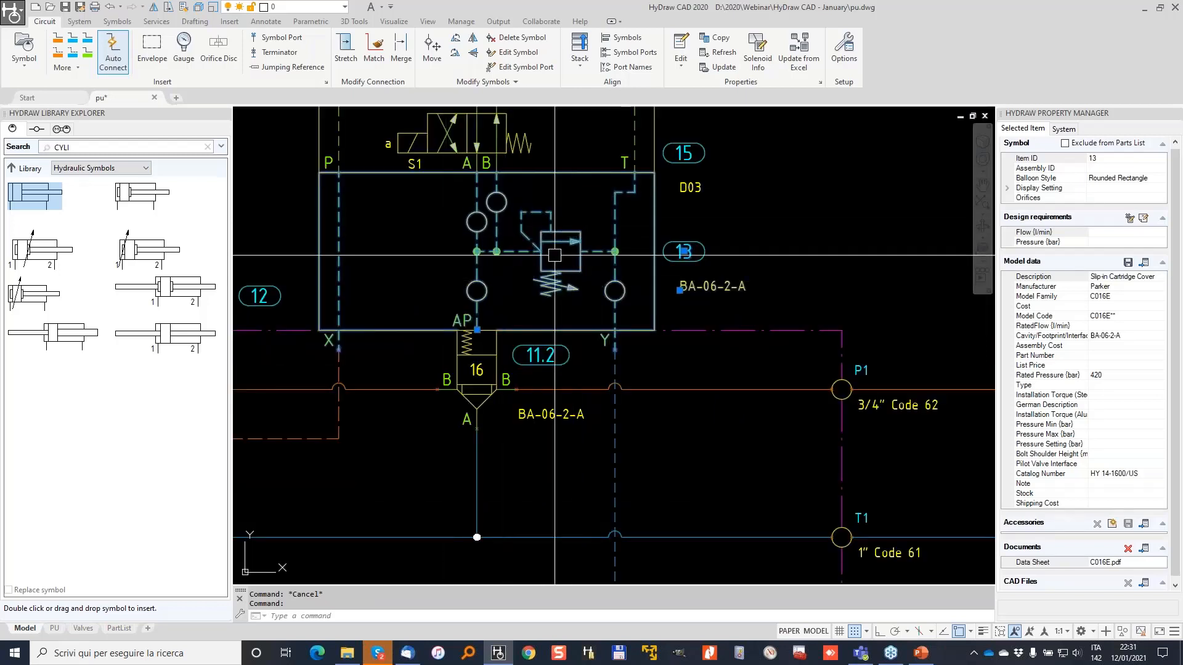
scroll(552, 245, "up", 2)
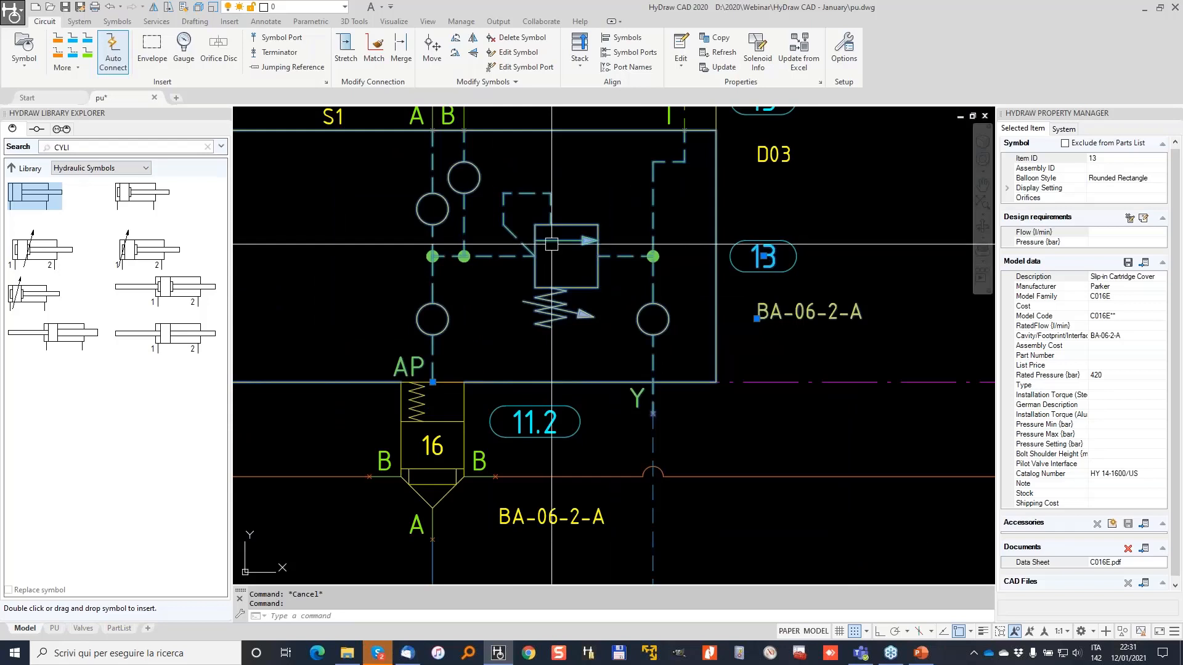
middle_click_drag(546, 239, 719, 349)
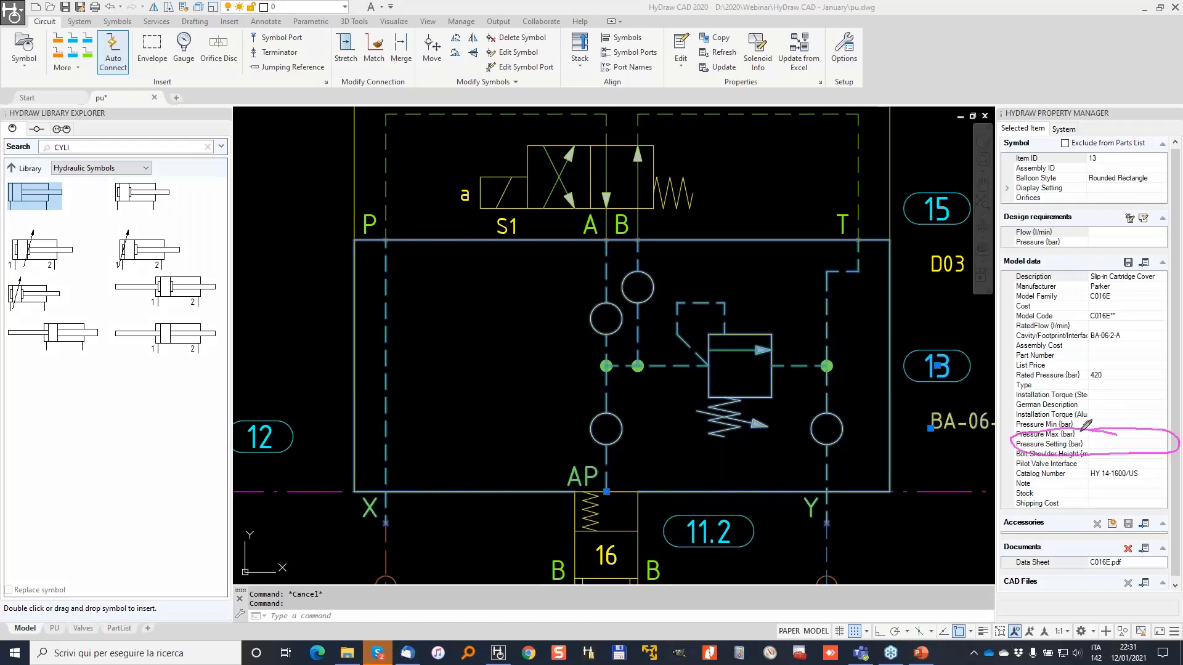
key("Escape")
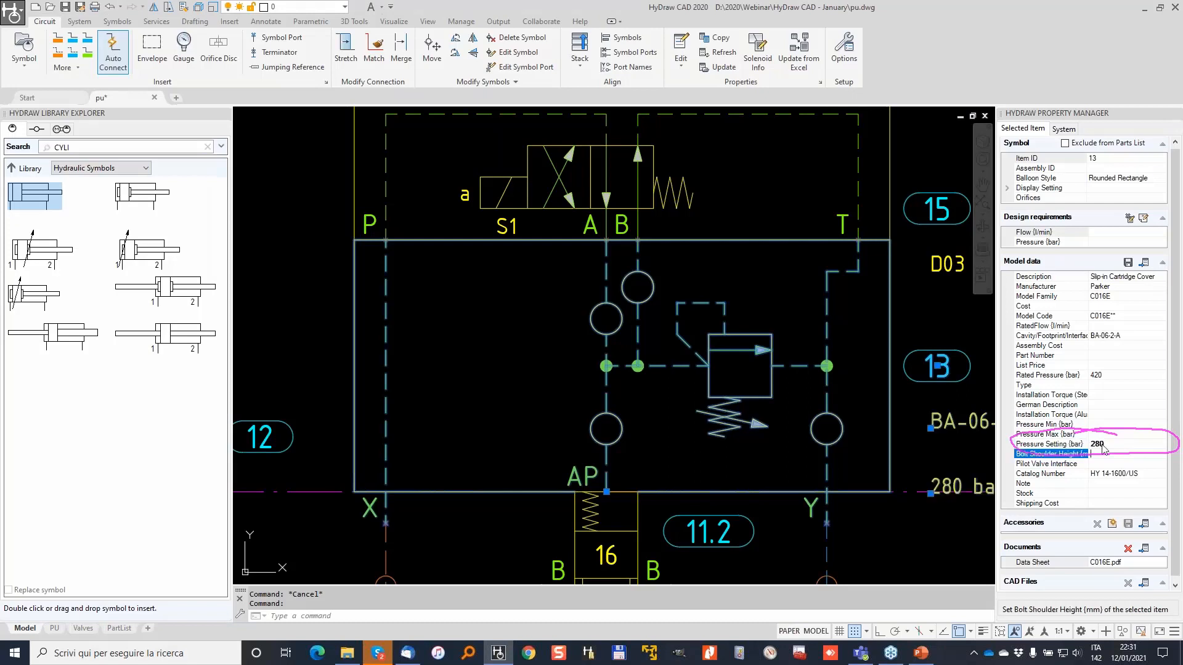
Move the 280 bar and BA-06-2-A labels inside the valve block, then grab the D03 label.
middle_click_drag(923, 465, 829, 421)
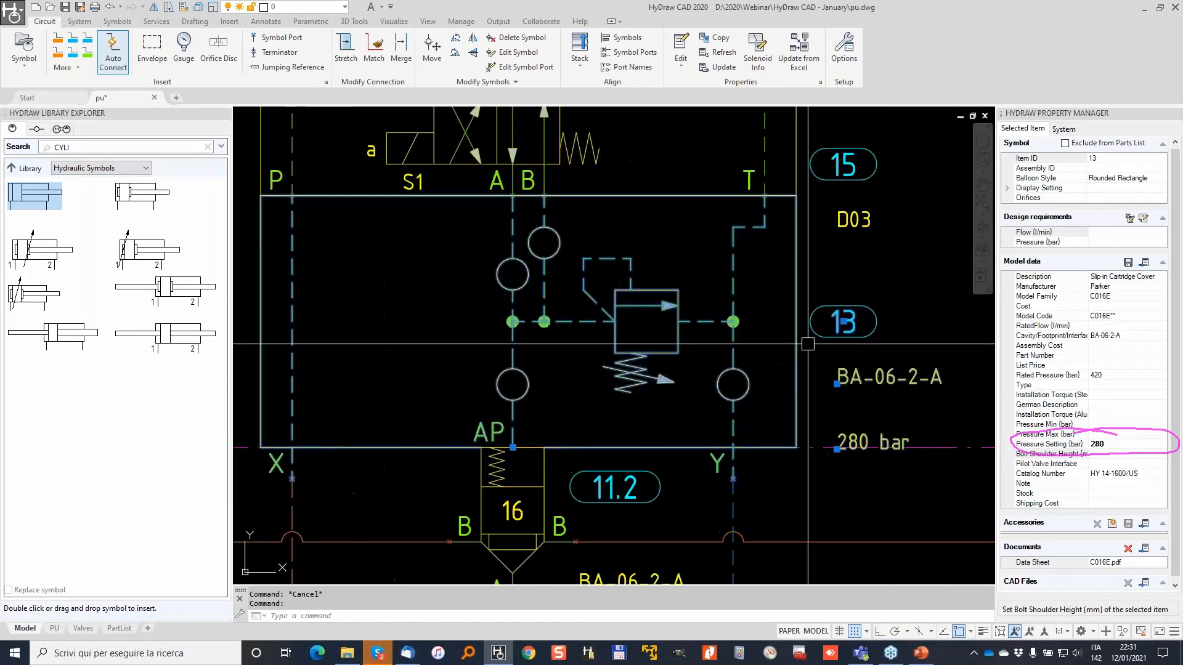
left_click(836, 449)
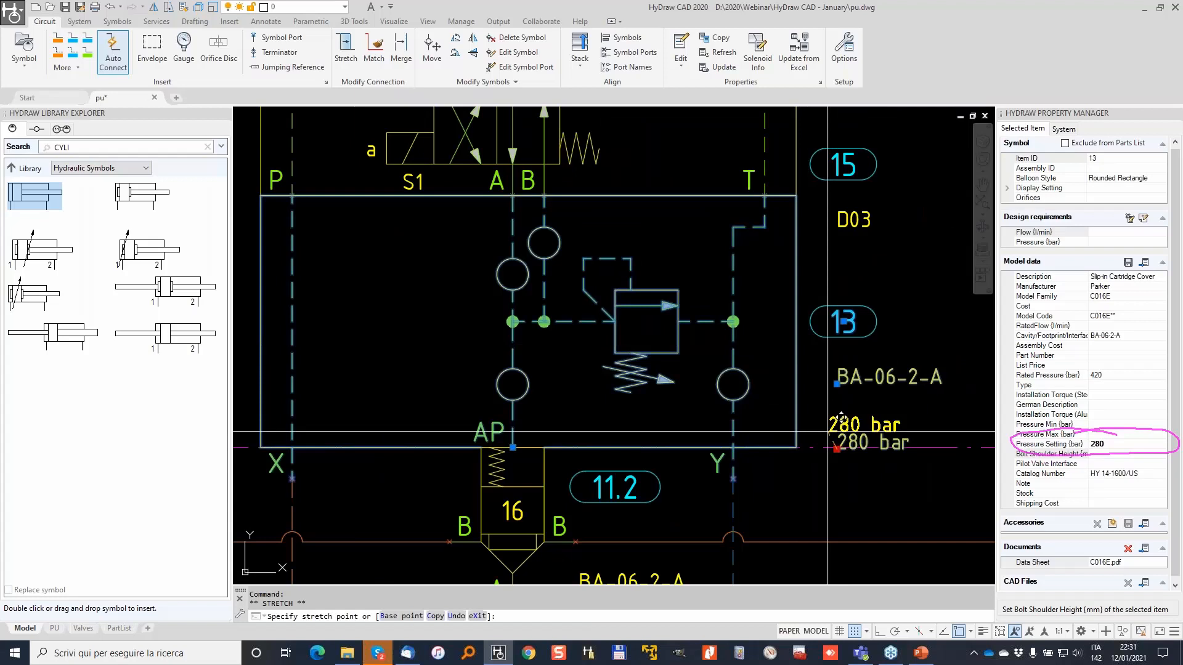
left_click(638, 273)
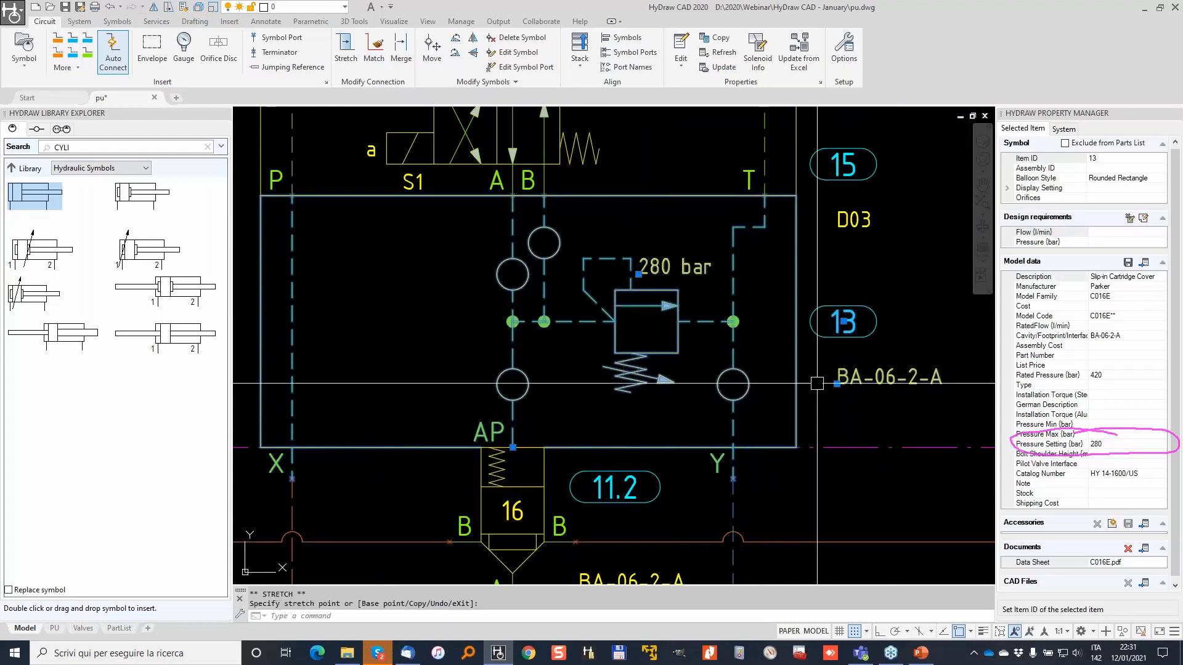
left_click(836, 385)
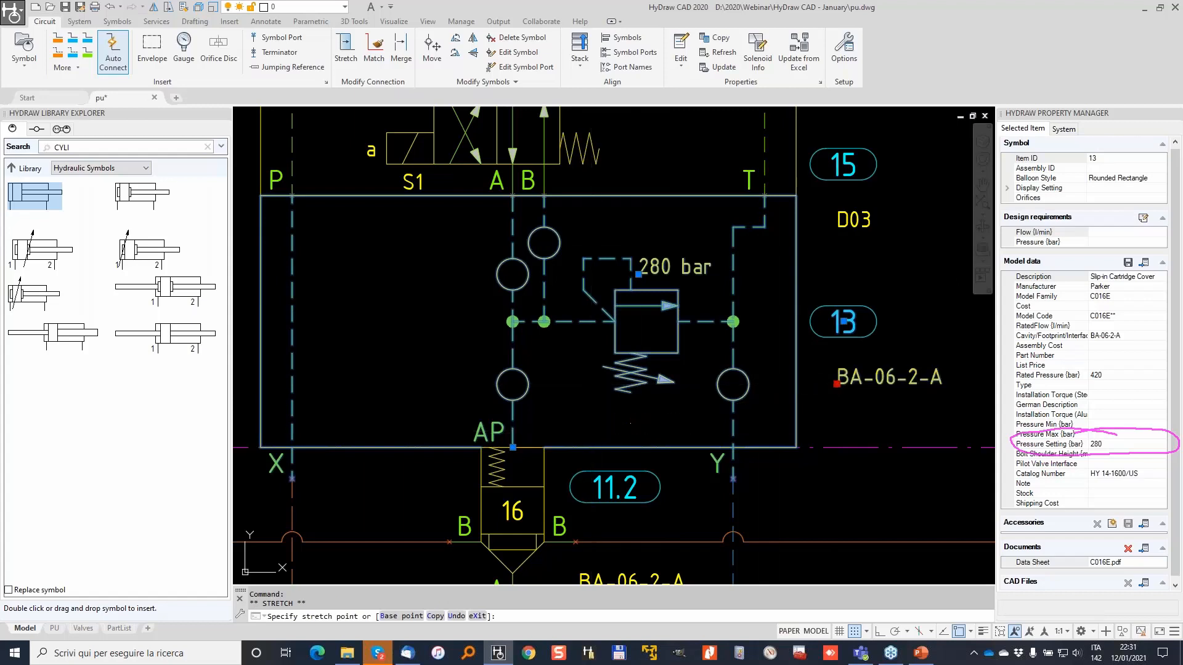
left_click(591, 431)
left_click(853, 219)
left_click(835, 226)
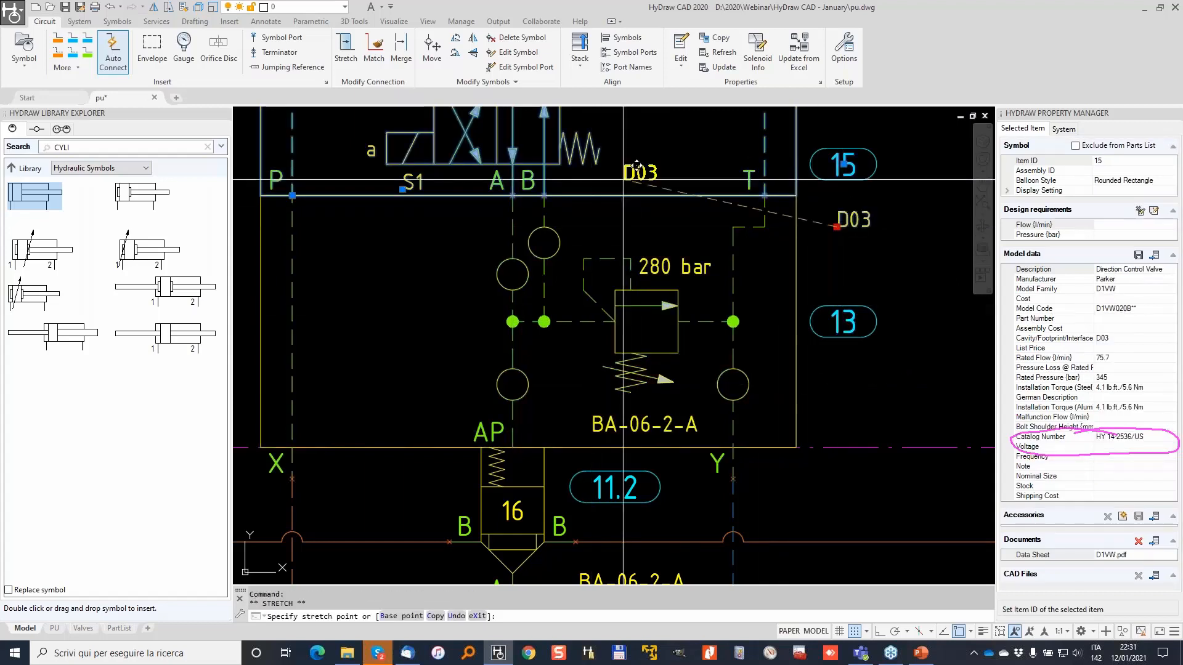
left_click(608, 180)
key("Escape")
scroll(611, 166, "down", 2)
middle_click_drag(615, 170, 664, 200)
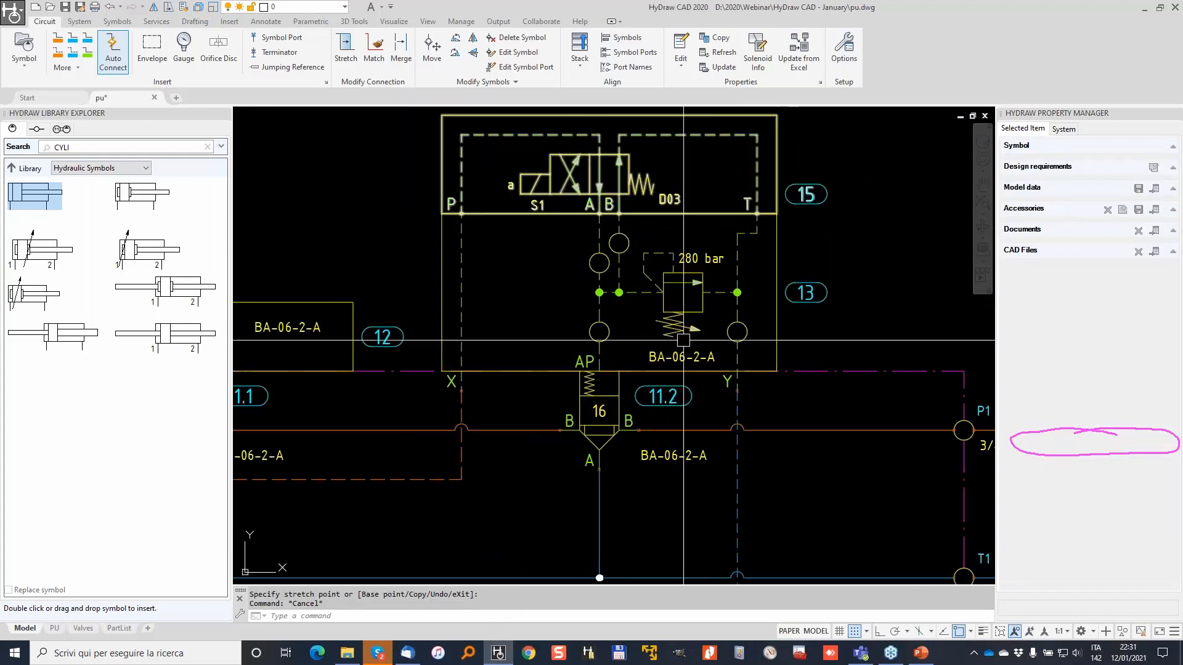
left_click(629, 190)
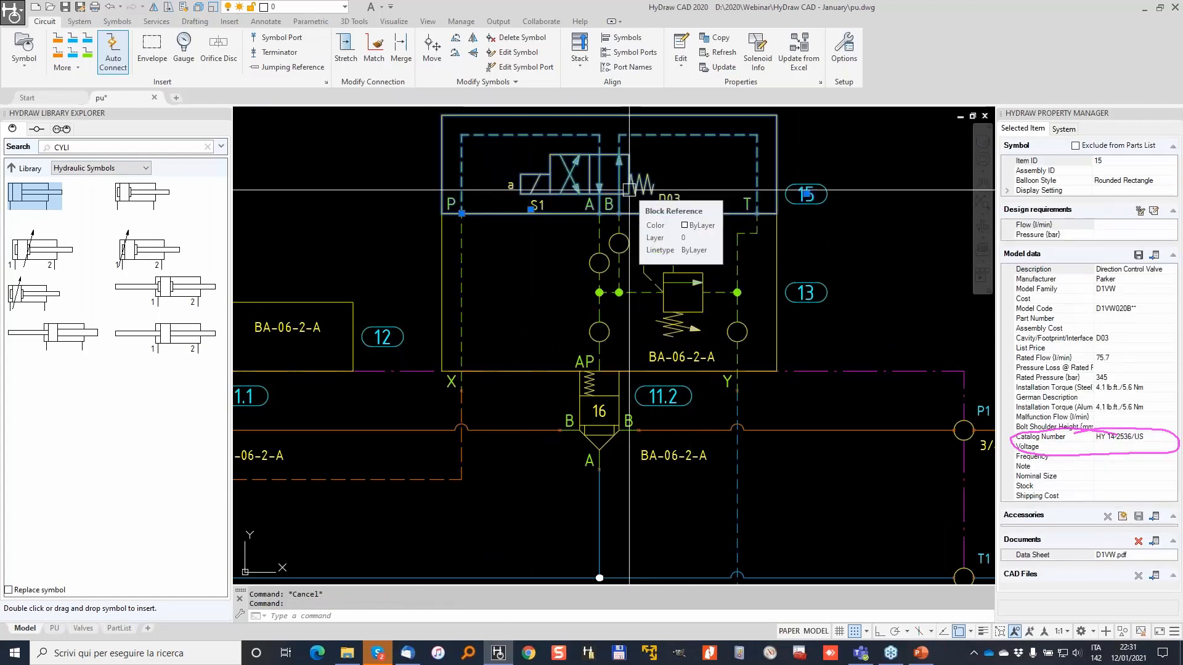
left_click(1009, 189)
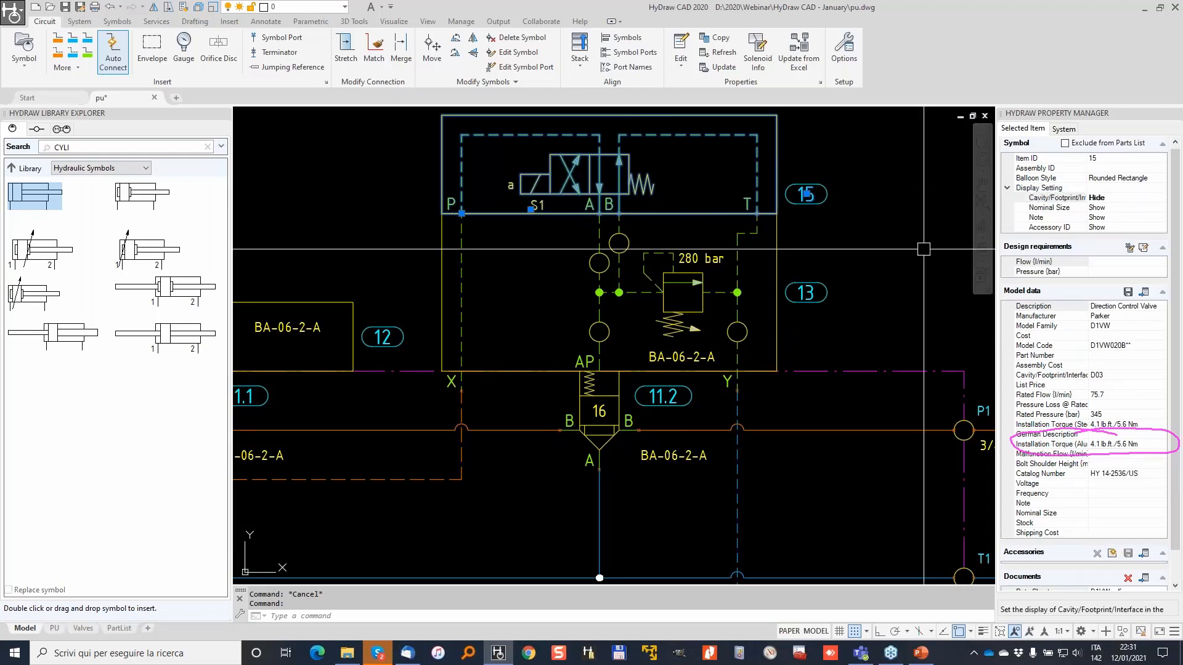
left_click(660, 294)
left_click(1007, 189)
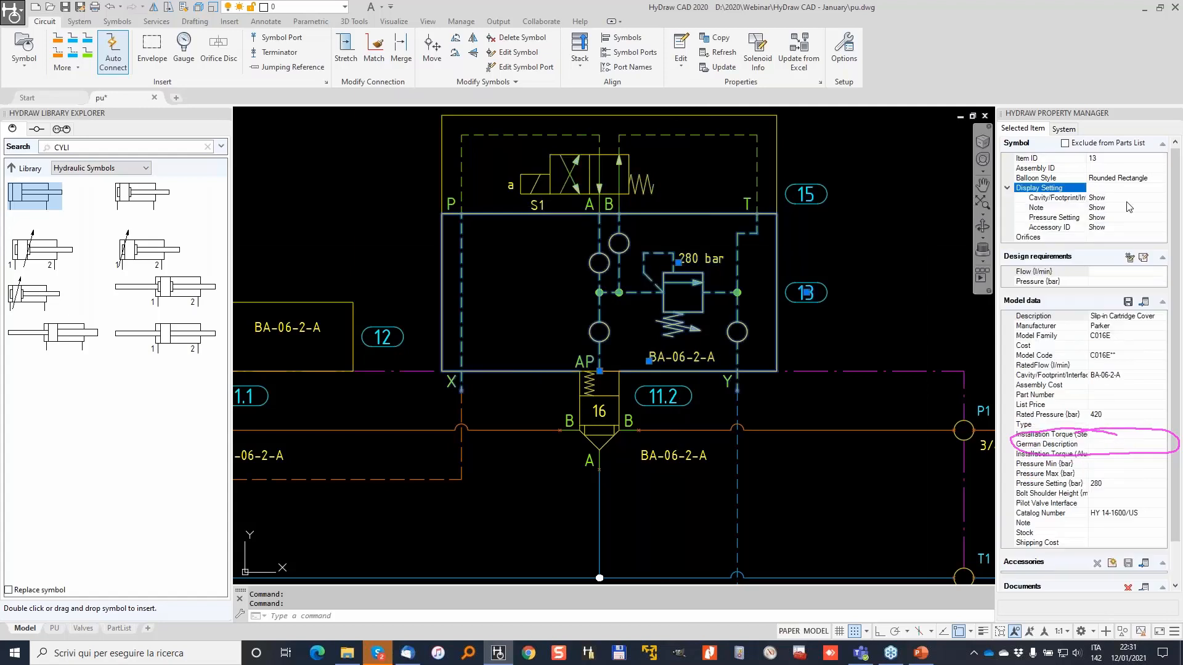
key("Escape")
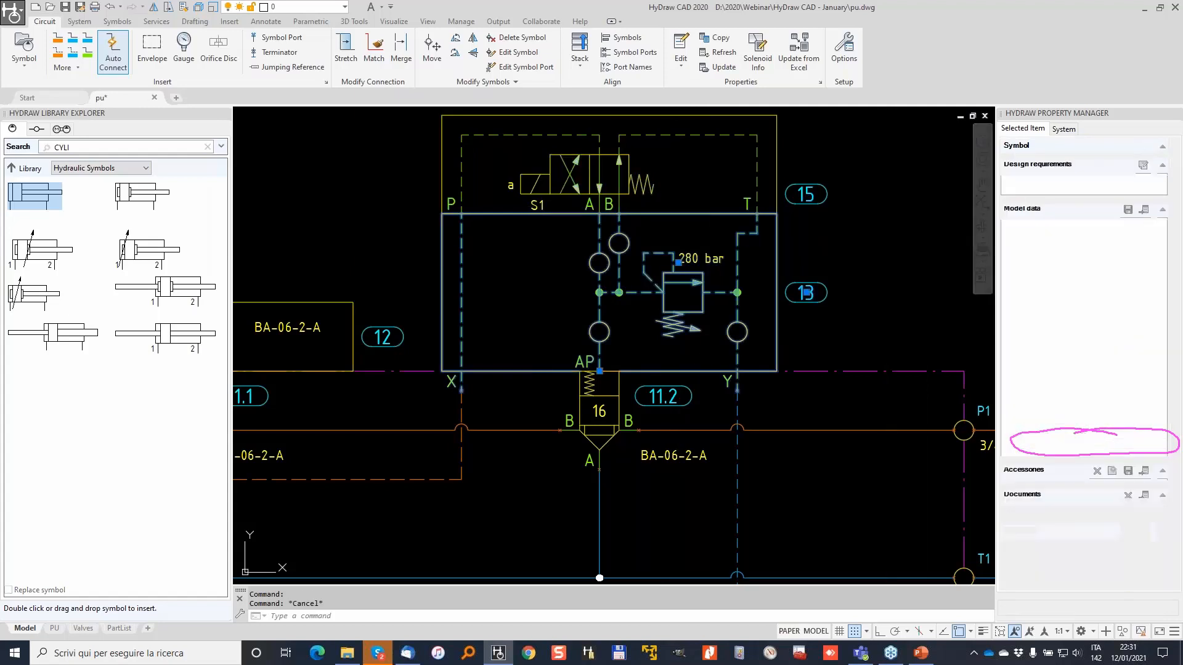
scroll(739, 283, "down", 4)
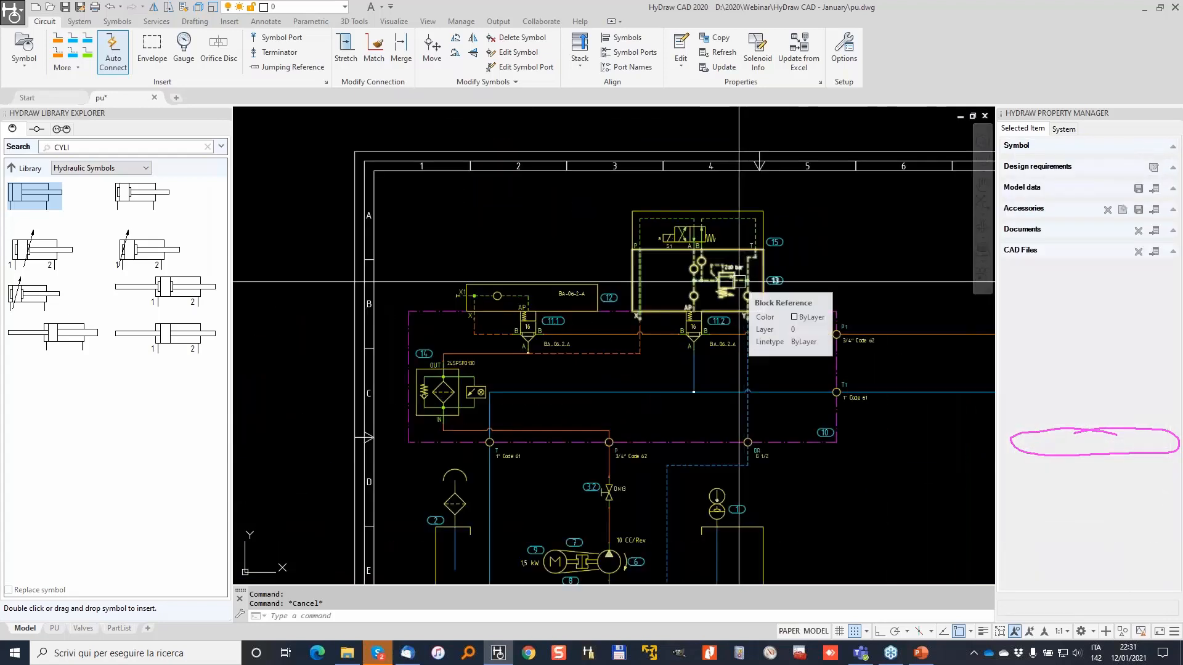
scroll(738, 283, "up", 3)
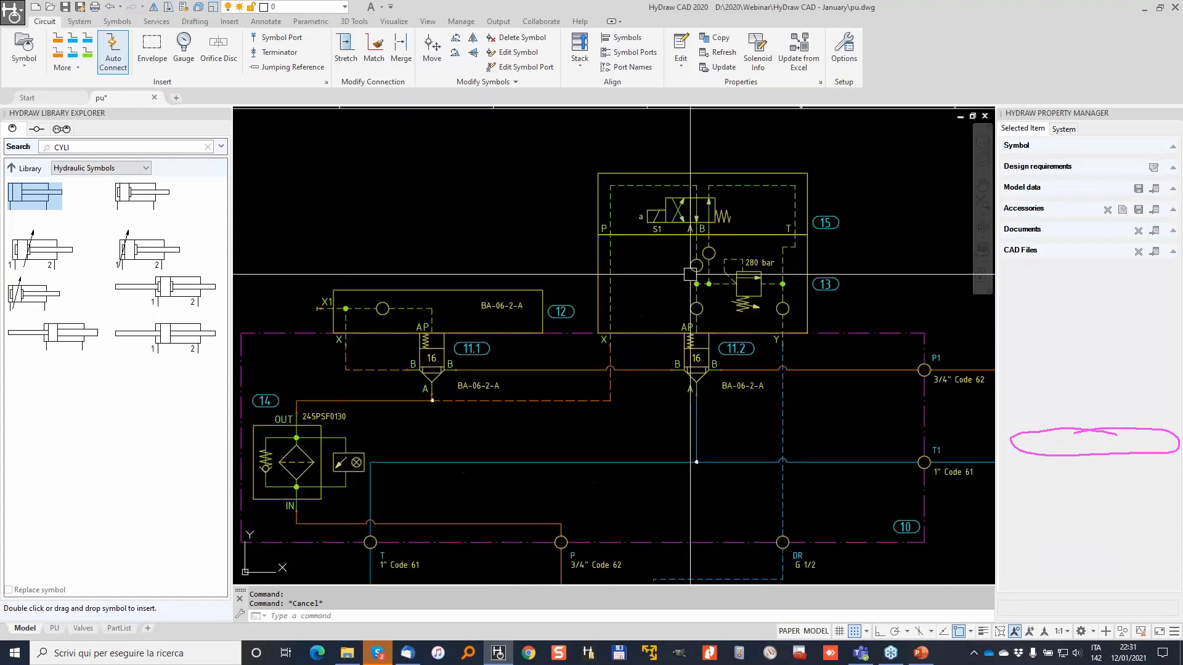
scroll(494, 251, "down", 5)
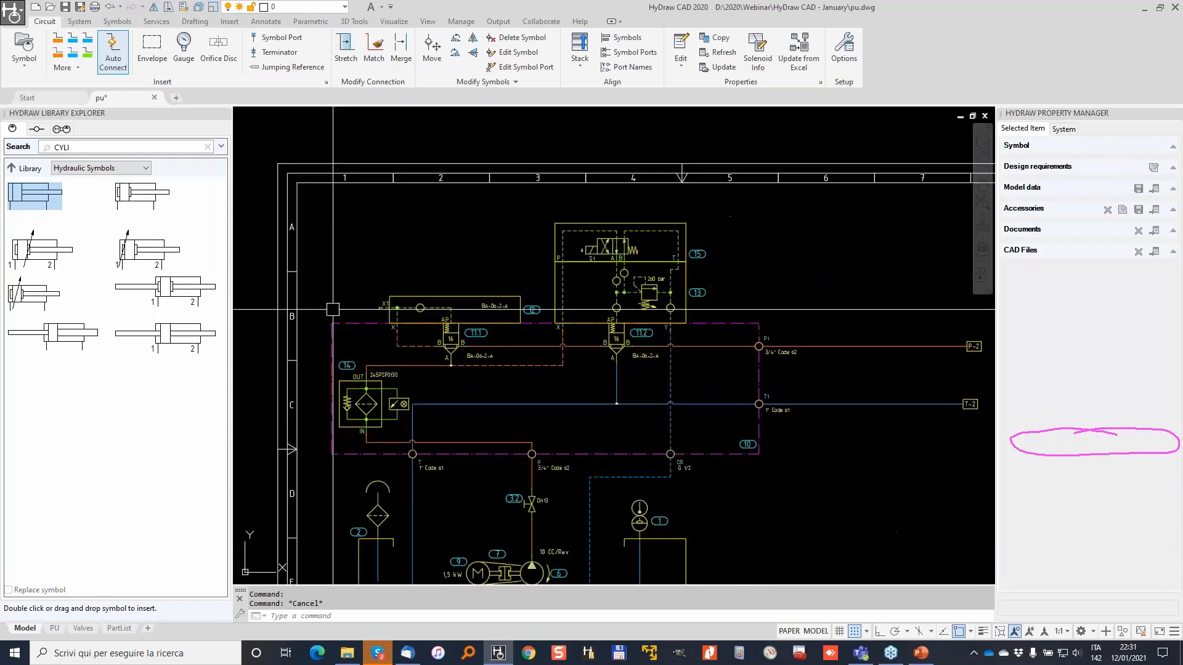
key("Escape")
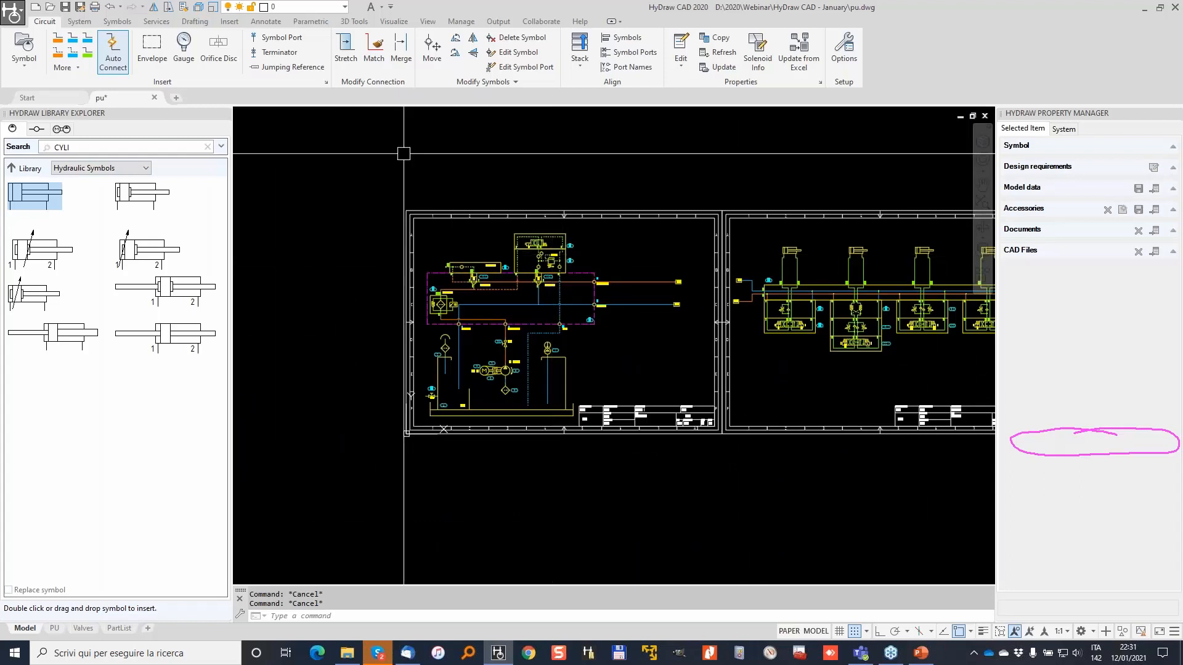
Apply the Show/Hide property display settings to all symbols and connections of the left schematic.
left_click(81, 22)
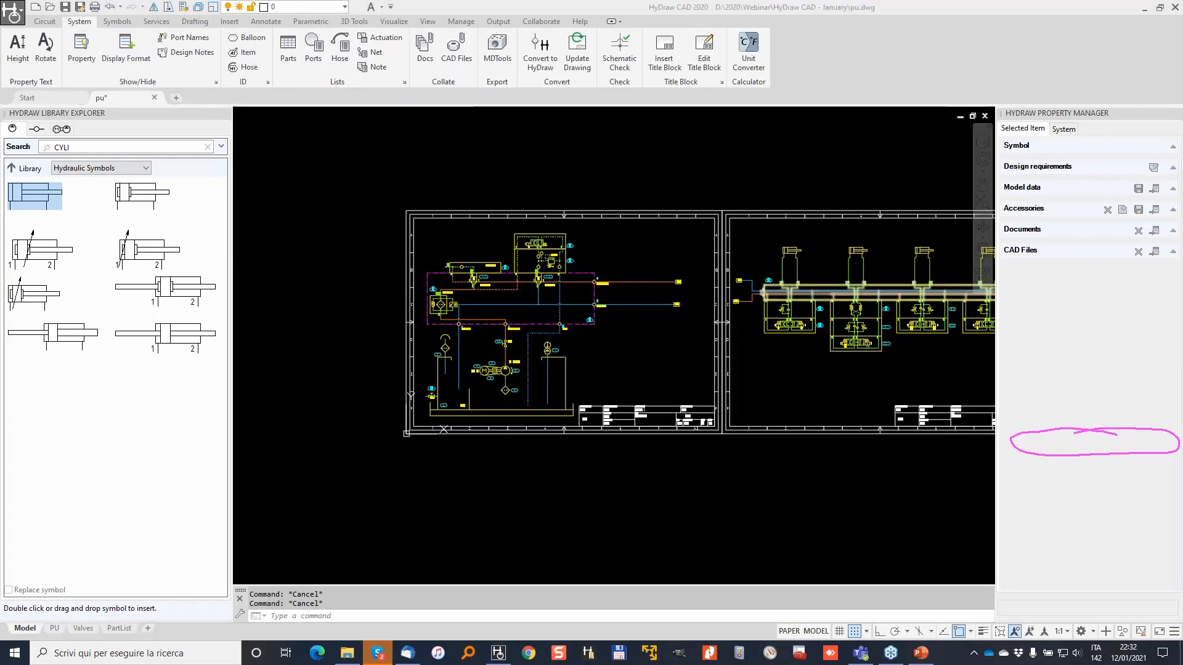
left_click_drag(88, 17, 104, 21)
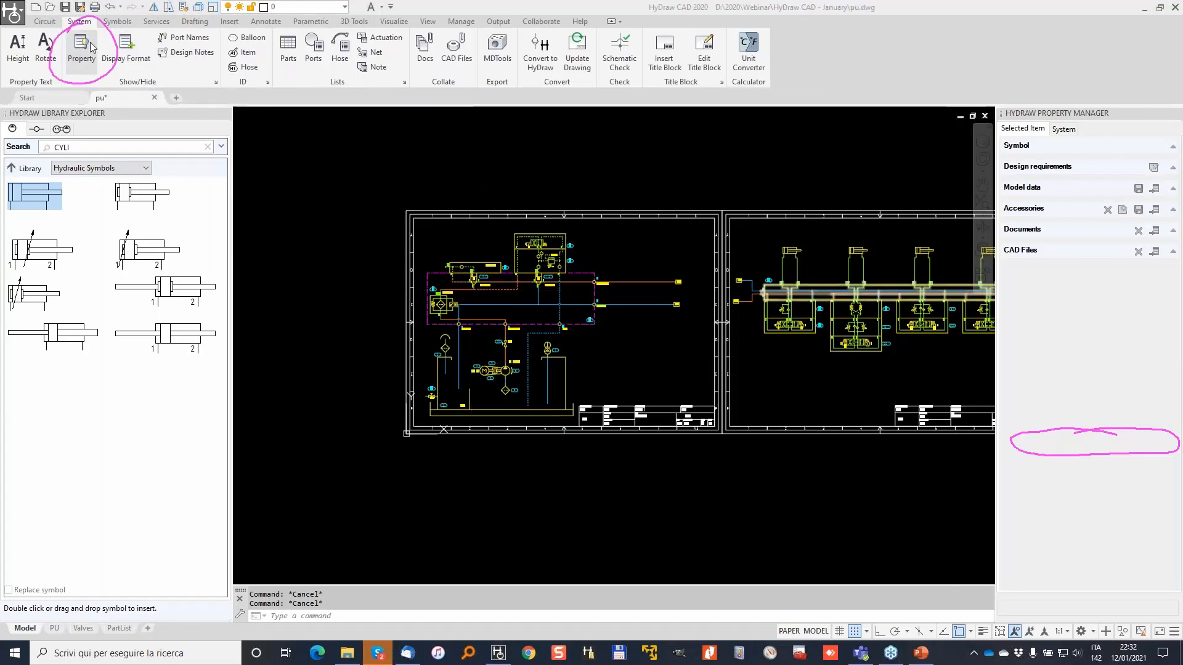
left_click(79, 44)
left_click(345, 162)
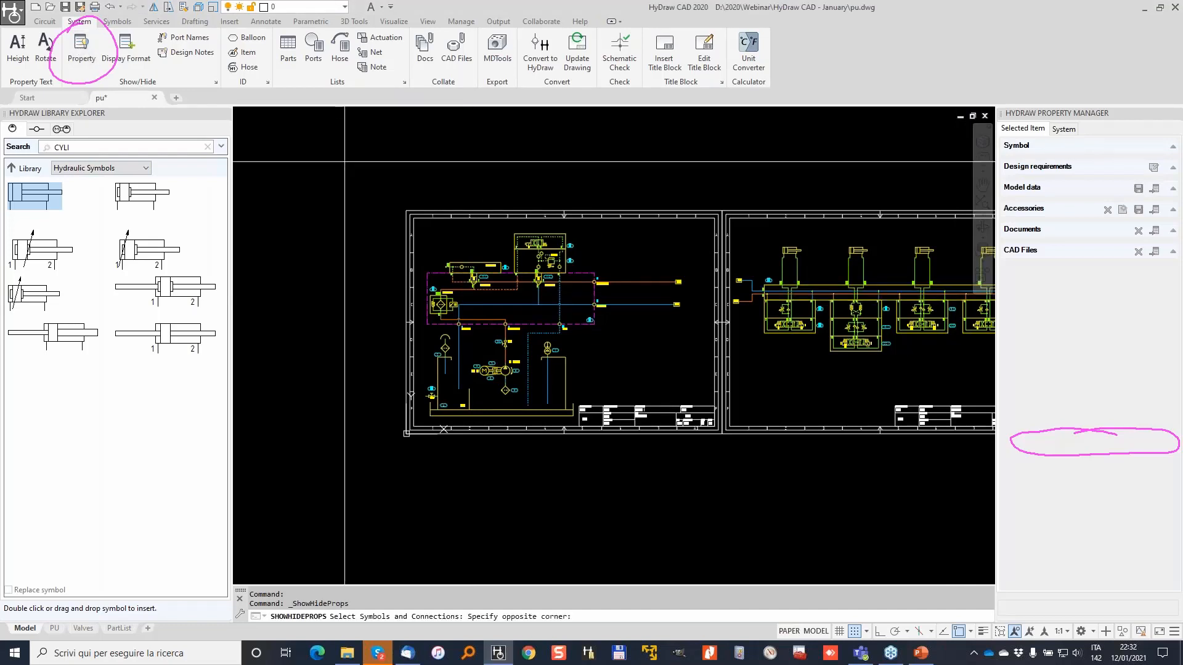
left_click(706, 456)
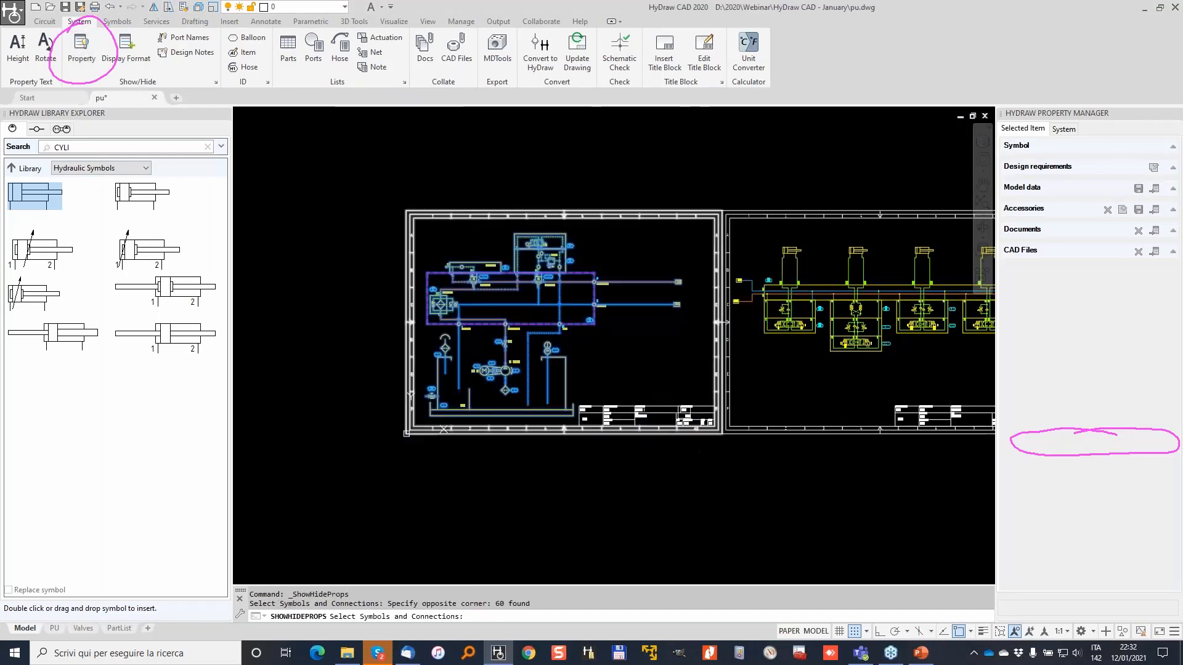
key("Return")
left_click_drag(841, 209, 654, 157)
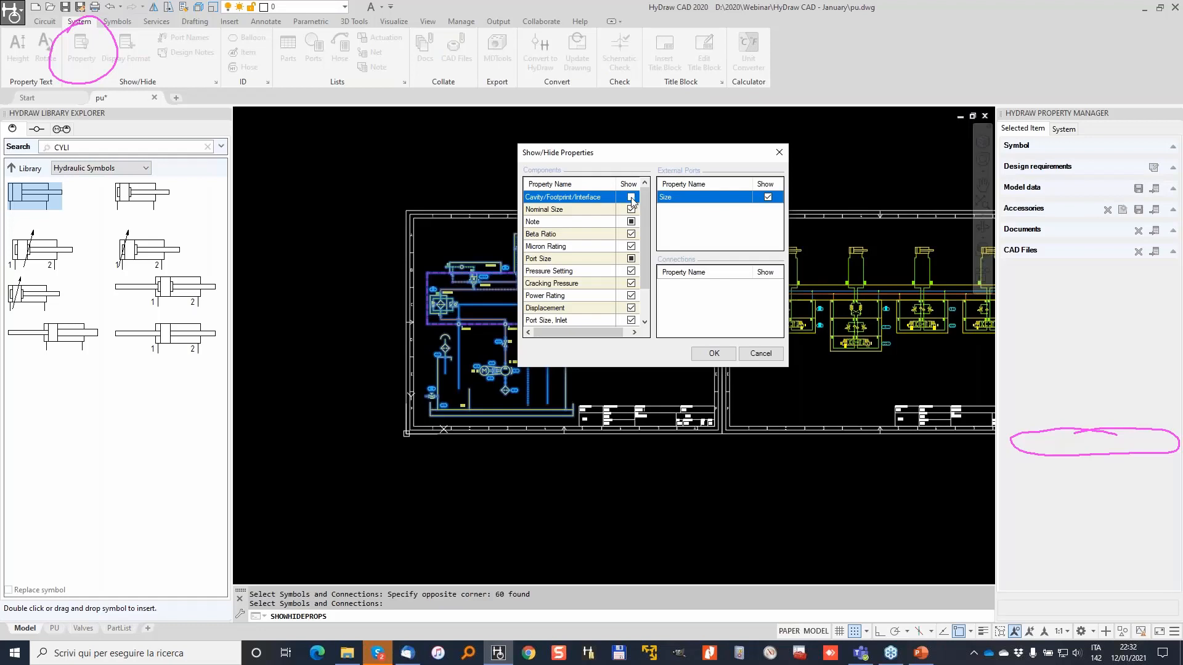
left_click(713, 353)
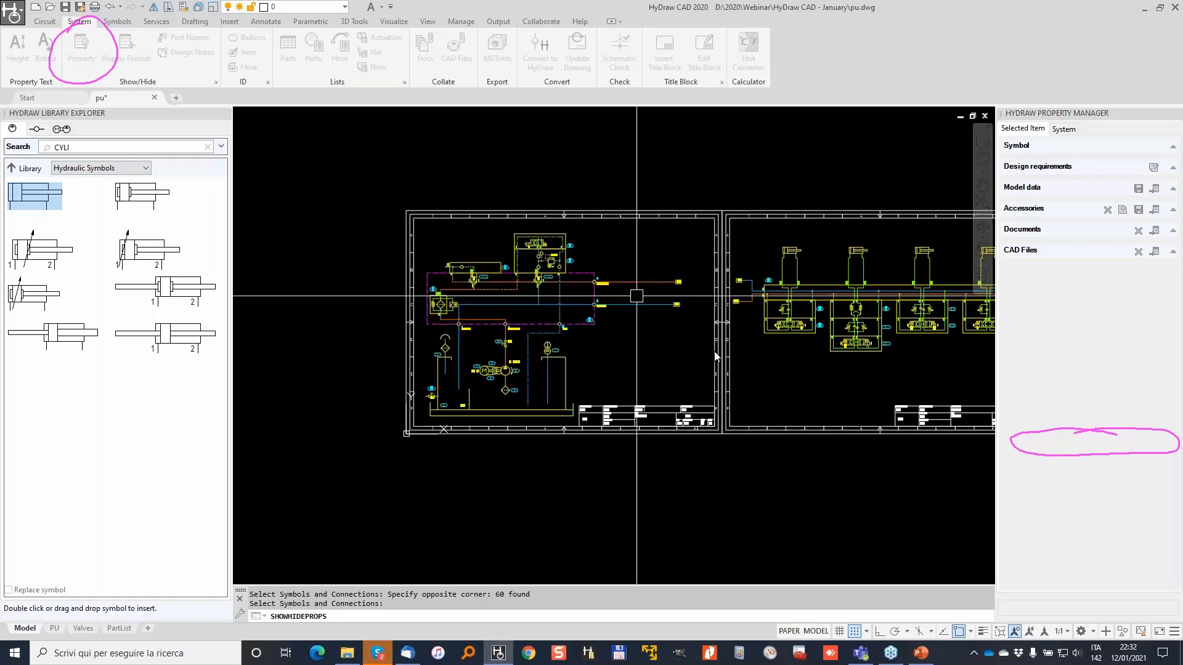
Pan over the pump, motor, tank, title block and the second sheet's cylinders.
scroll(358, 336, "up", 3)
scroll(358, 336, "up", 3)
middle_click_drag(358, 336, 371, 312)
middle_click_drag(514, 451, 610, 245)
mouse_move(704, 431)
middle_mouse_down()
mouse_move(553, 321)
mouse_move(495, 306)
mouse_move(478, 338)
middle_mouse_up()
scroll(544, 282, "down", 2)
middle_click_drag(711, 249, 379, 383)
middle_click_drag(769, 299, 391, 312)
scroll(734, 289, "down", 2)
Cancel the leftover selection and zoom back to the left sheet's valve block.
key("Escape")
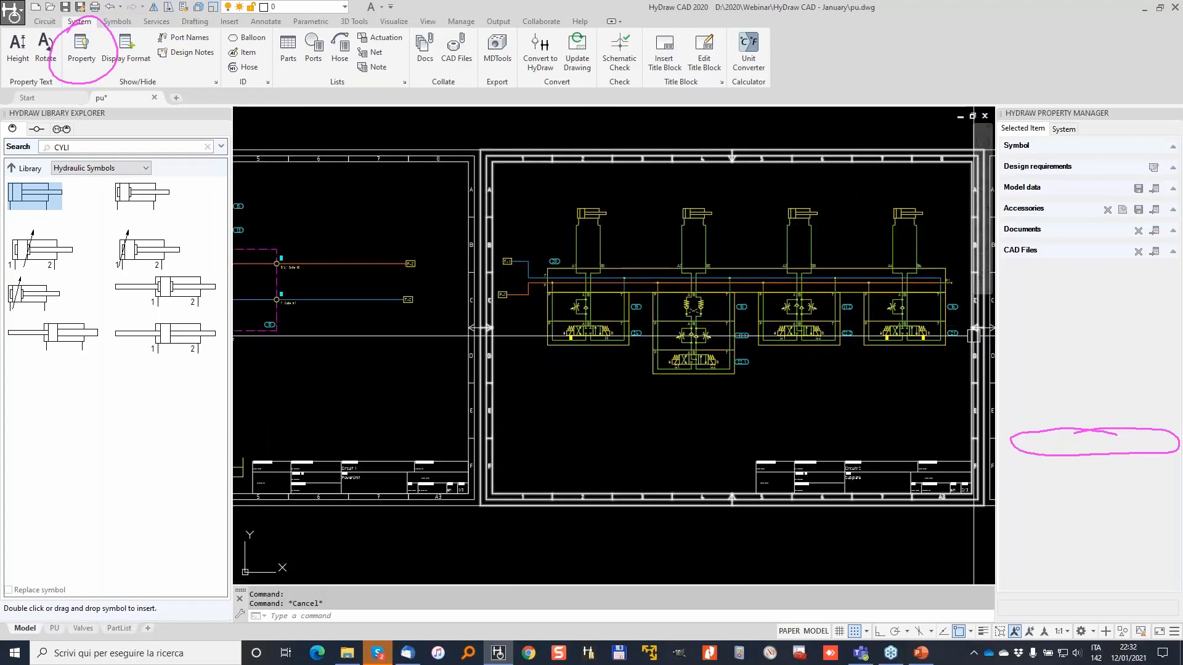
left_click(719, 461)
key("Escape")
scroll(481, 317, "down", 2)
middle_click_drag(478, 307, 712, 306)
scroll(581, 210, "up", 3)
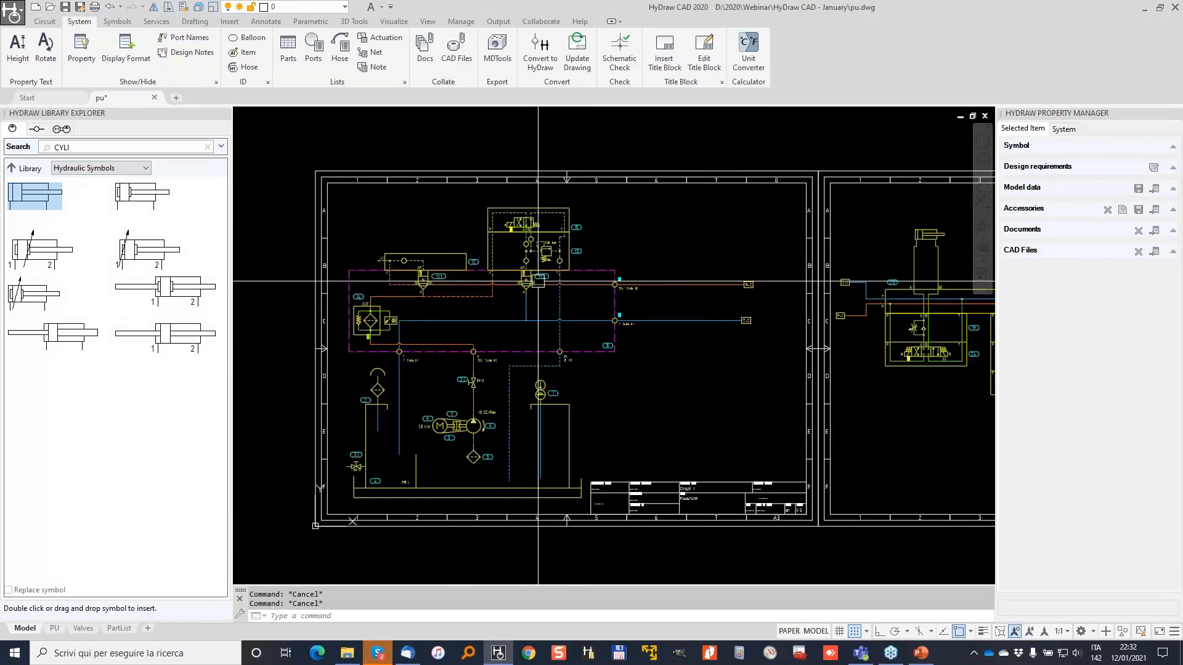
scroll(487, 210, "up", 2)
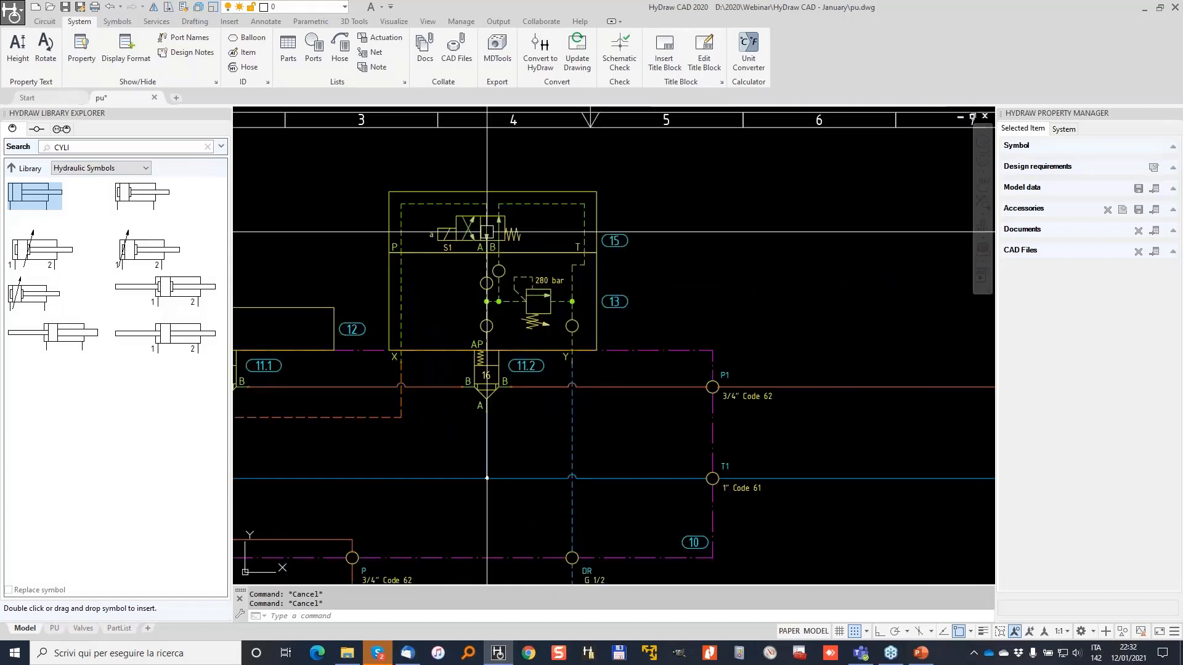
Rename directional valve 15's solenoid S1 to Y001.
scroll(486, 206, "up", 2)
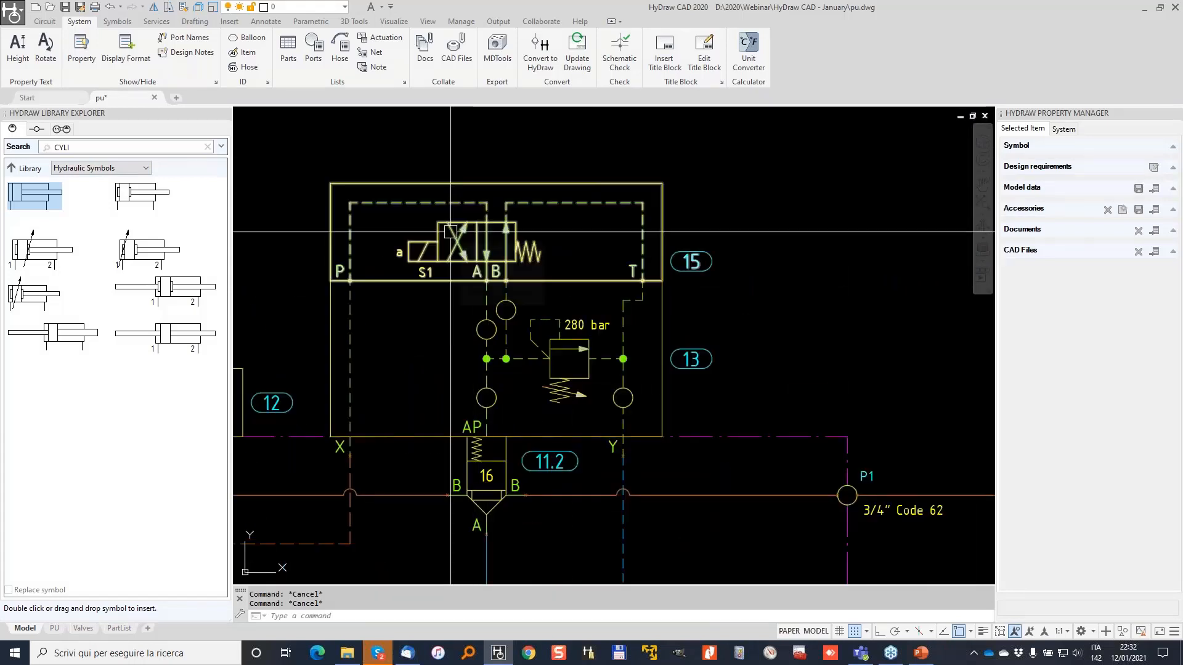
left_click(365, 199)
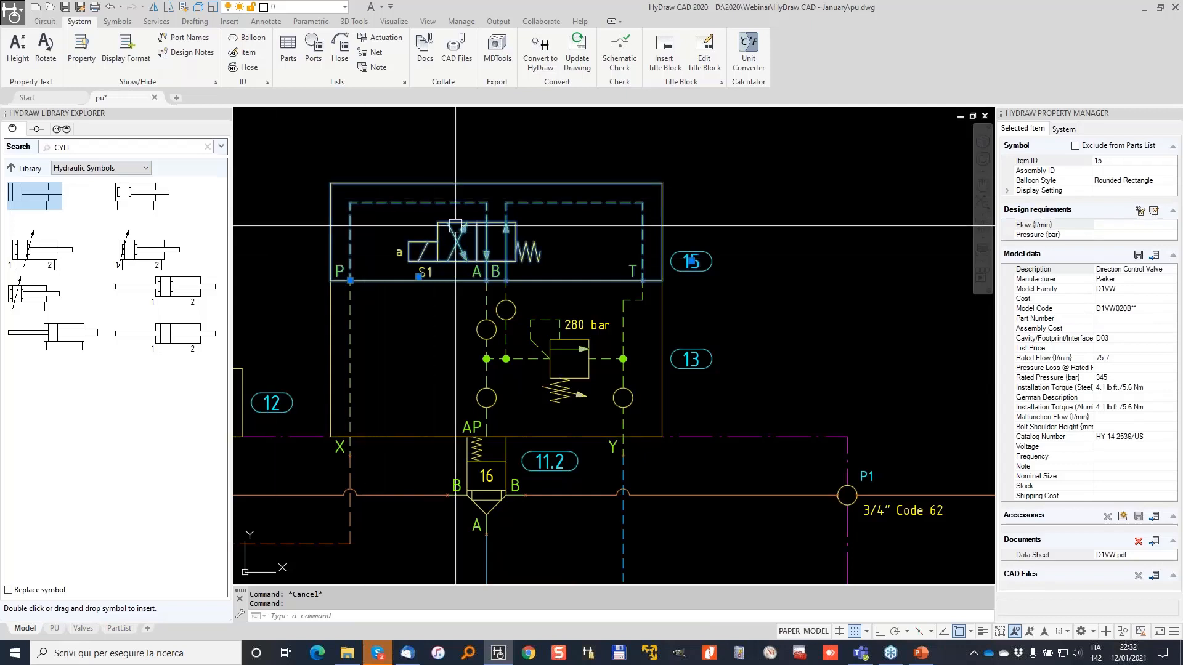
scroll(466, 231, "down", 2)
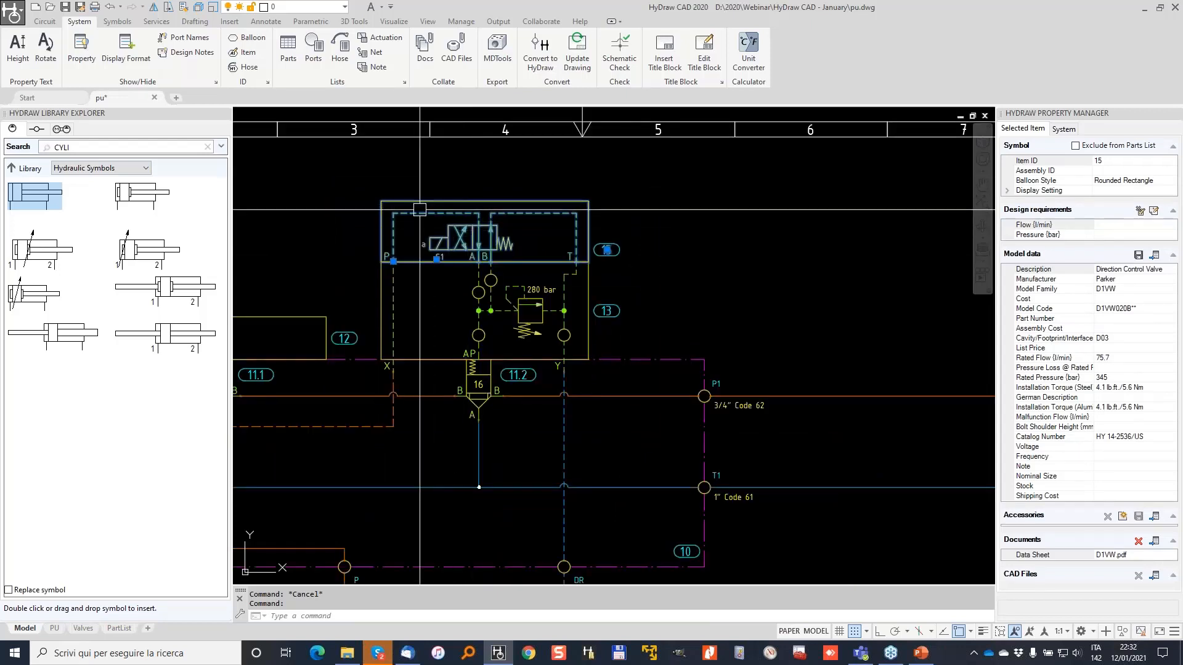
left_click(45, 22)
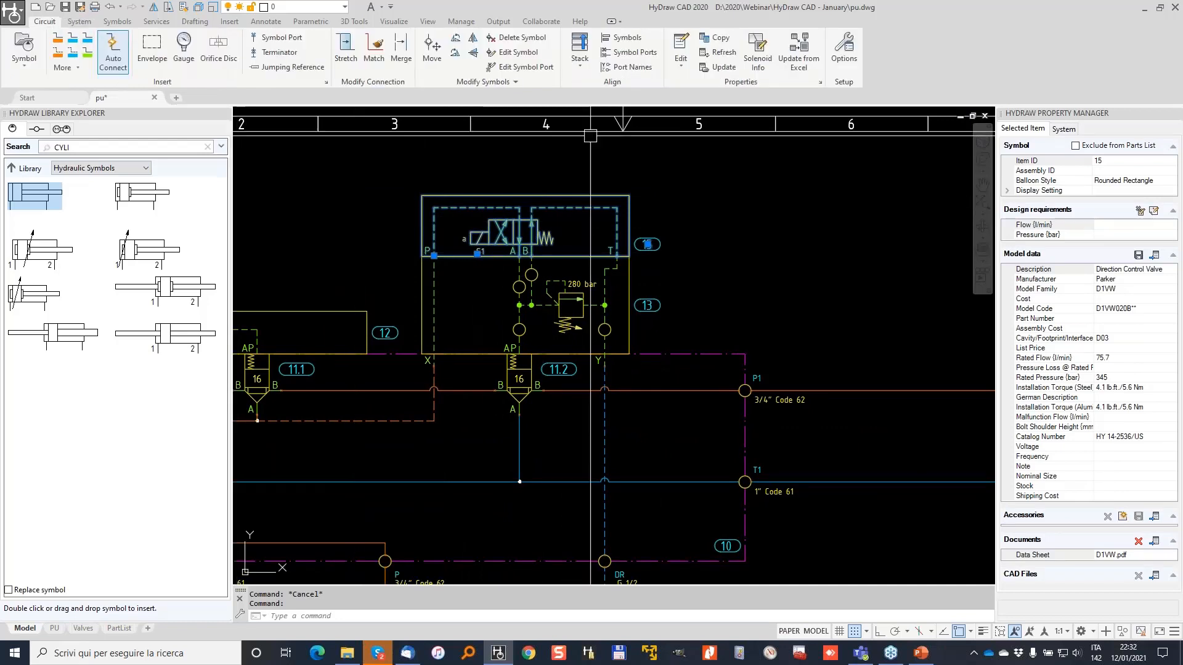
left_click(757, 49)
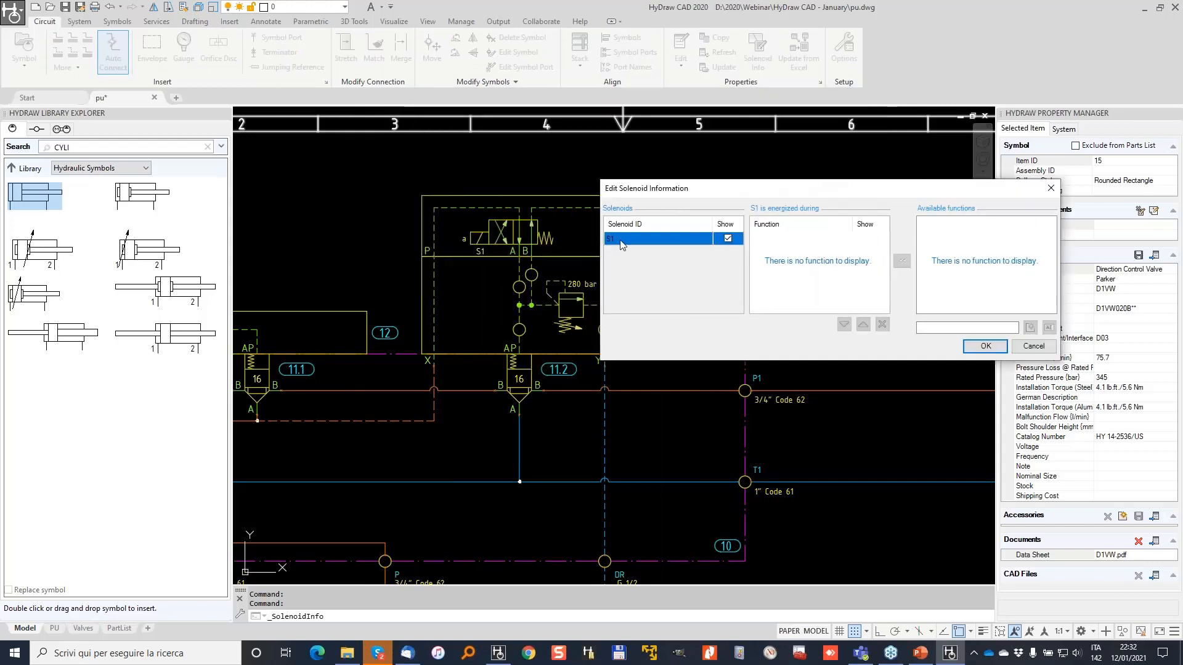
left_click(618, 239)
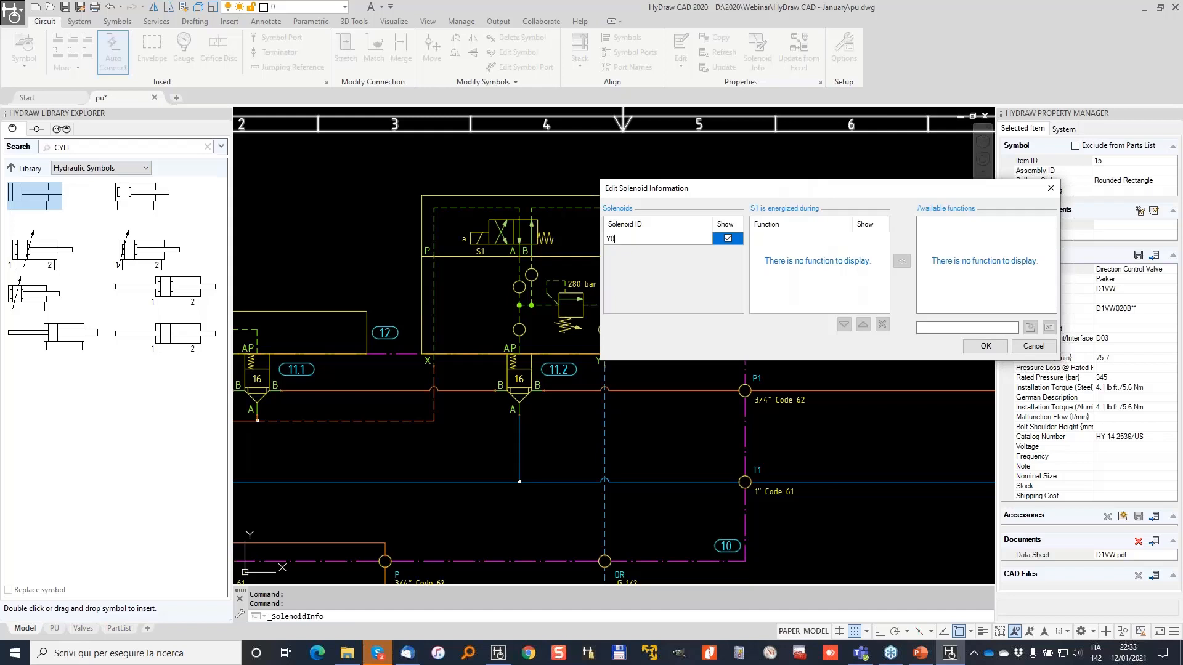
type("Y001")
left_click(943, 328)
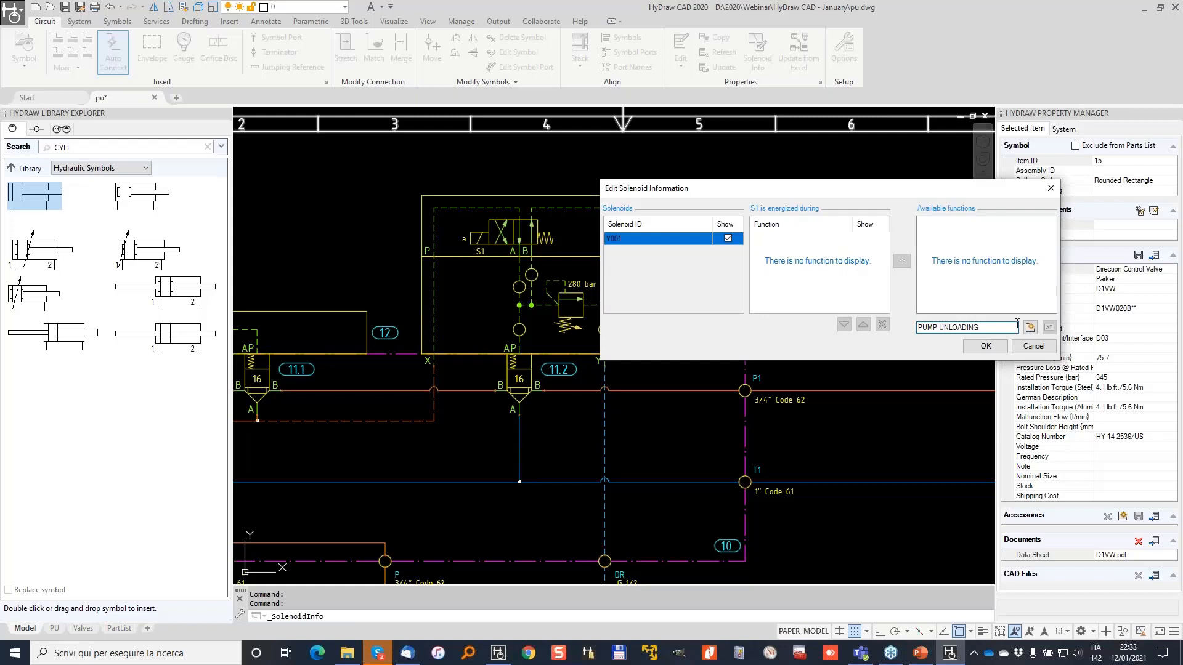
Assign the function PUMP UNLOADING to solenoid Y001 and confirm.
left_click(1031, 328)
left_click(947, 221)
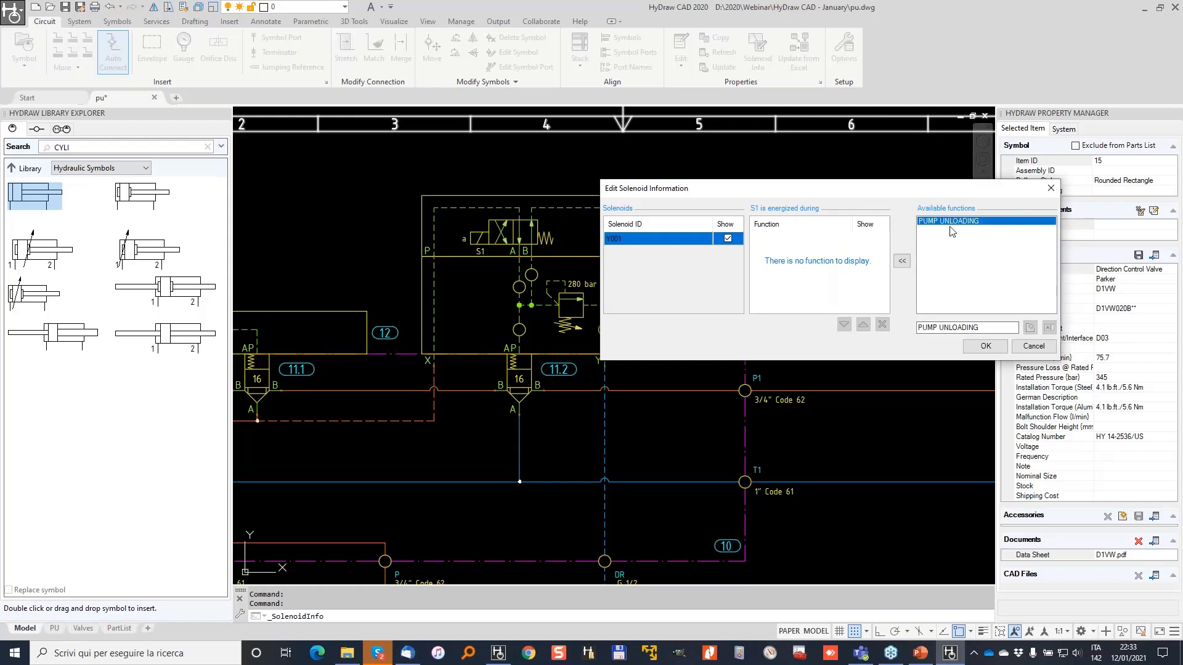
left_click(902, 261)
left_click(986, 346)
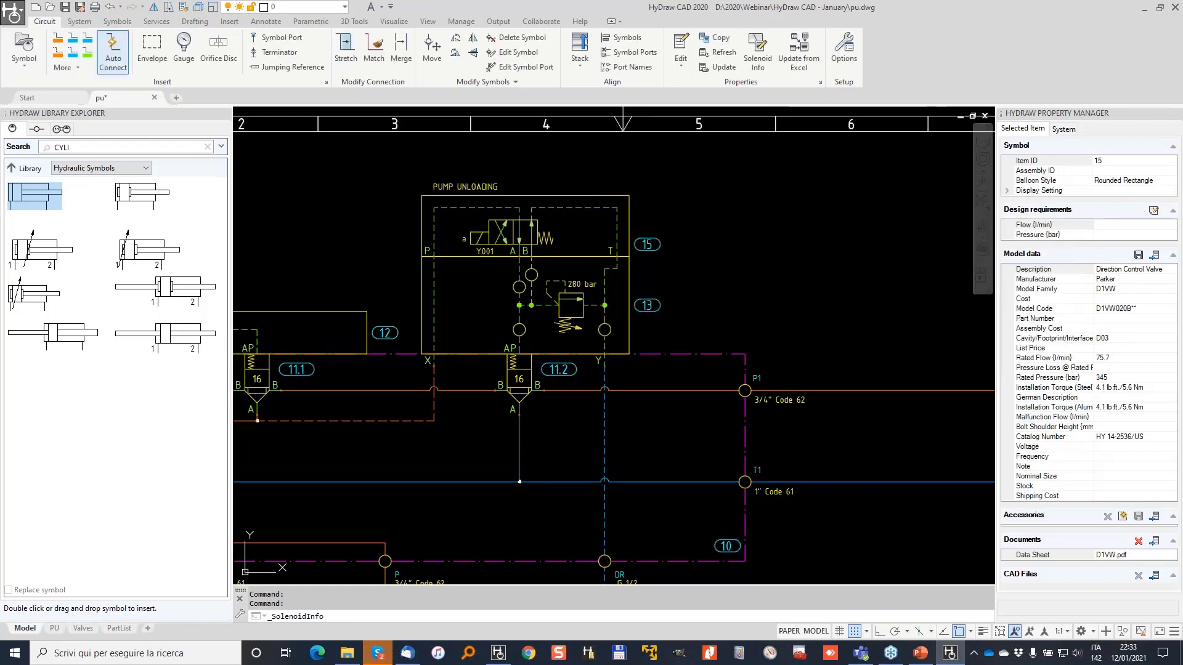
Shift the valve's PUMP UNLOADING label slightly to the right.
scroll(442, 169, "up", 3)
left_click(417, 190)
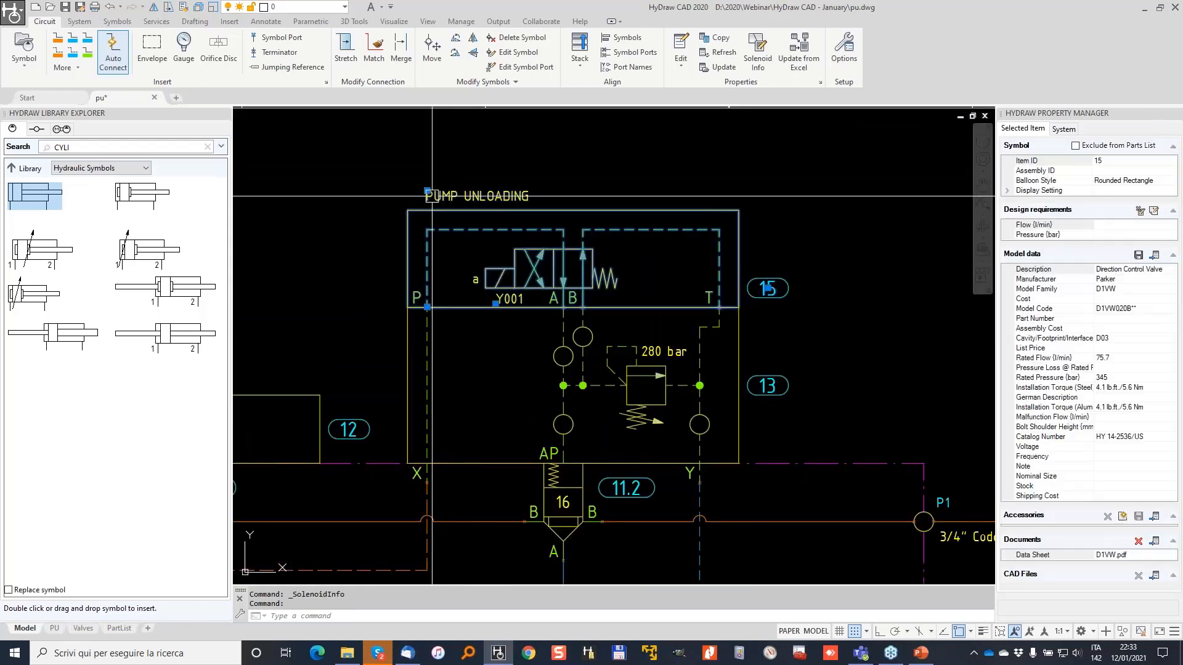
left_click(427, 191)
scroll(427, 219, "up", 2)
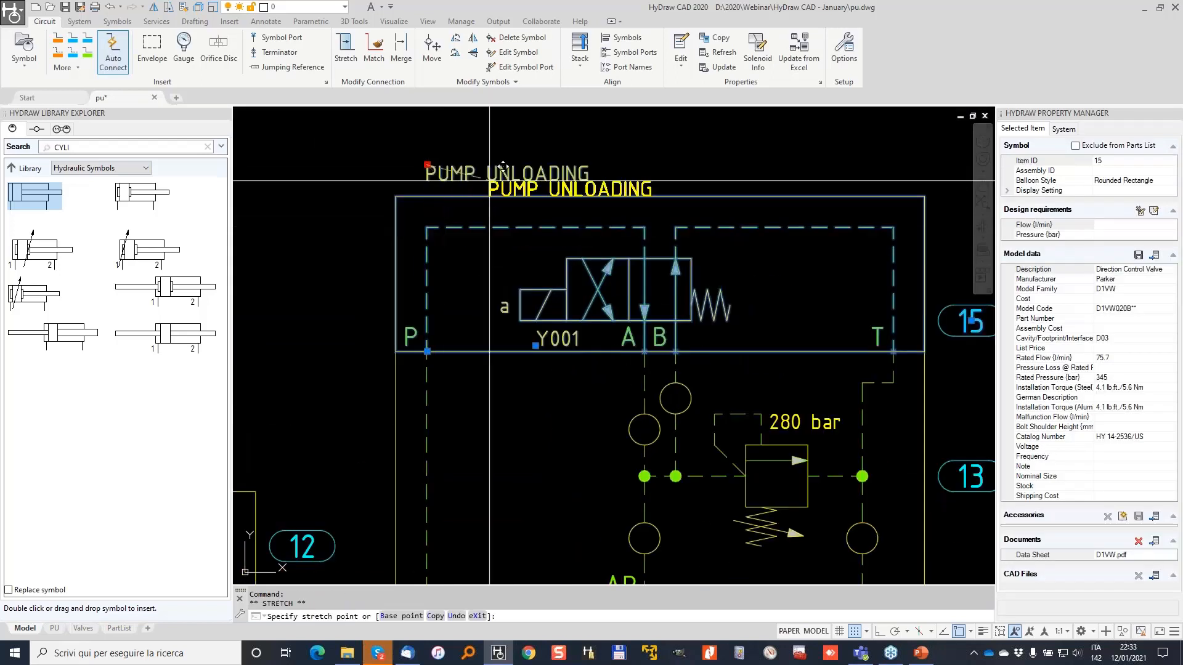
left_click(442, 165)
key("Escape")
scroll(483, 179, "down", 6)
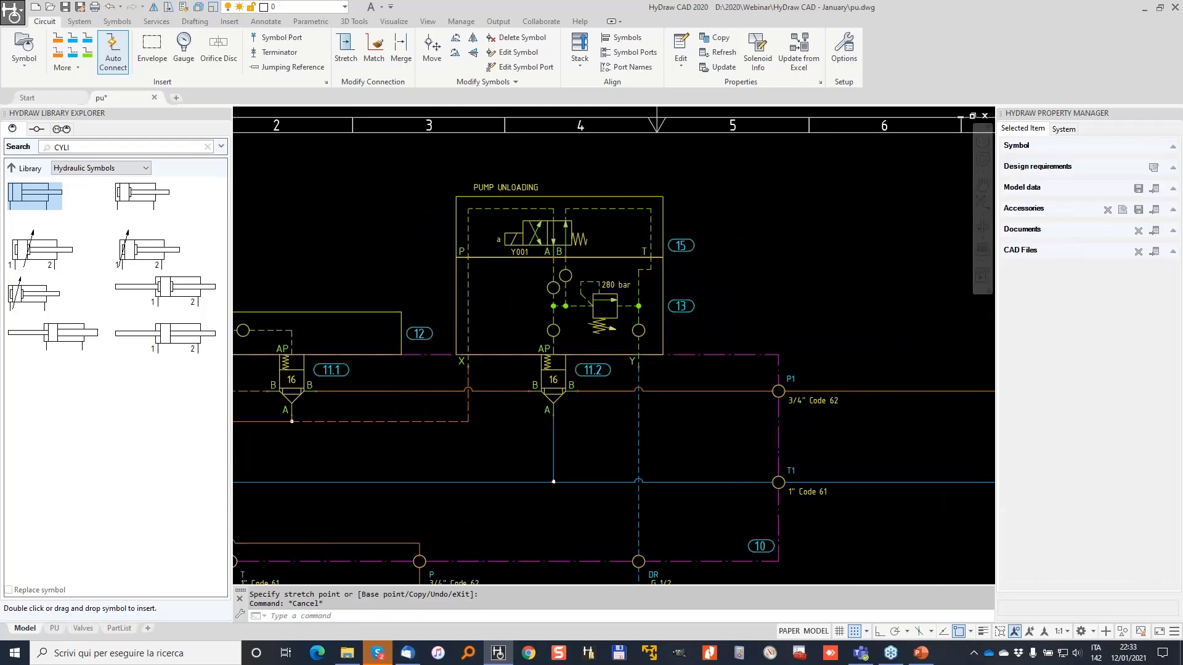
middle_click_drag(890, 315, 549, 259)
middle_click_drag(794, 346, 496, 269)
Assign the function LIFT UP to the first subplate valve's solenoid S1.
middle_click_drag(780, 291, 553, 285)
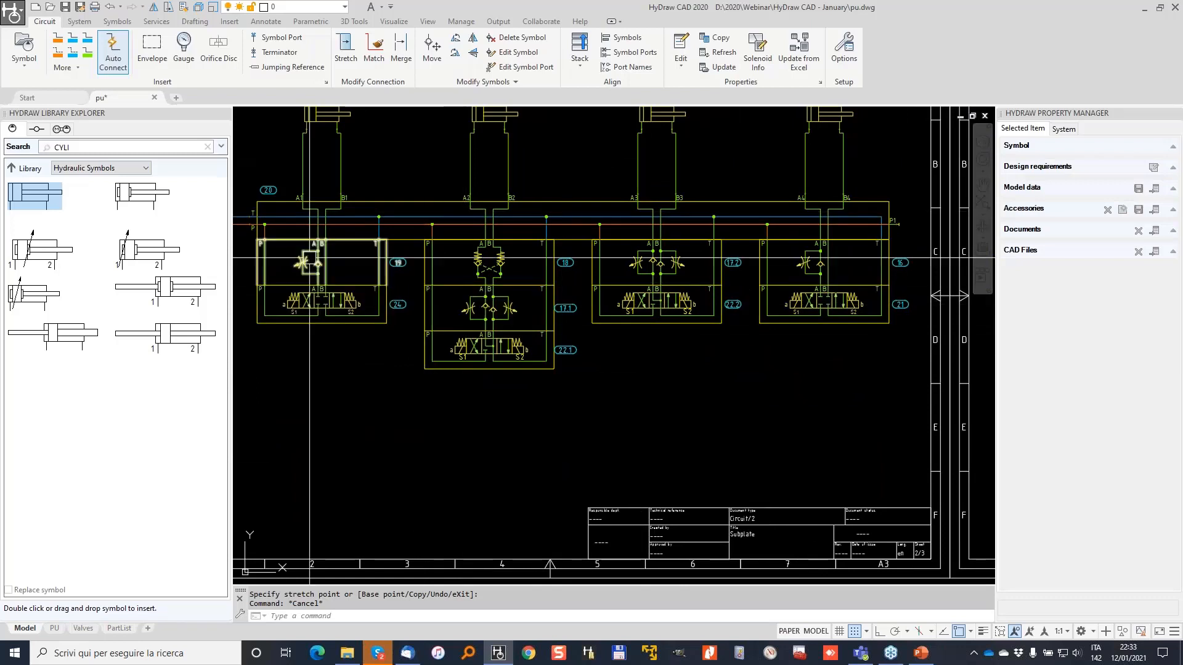
left_click(756, 56)
left_click(681, 288)
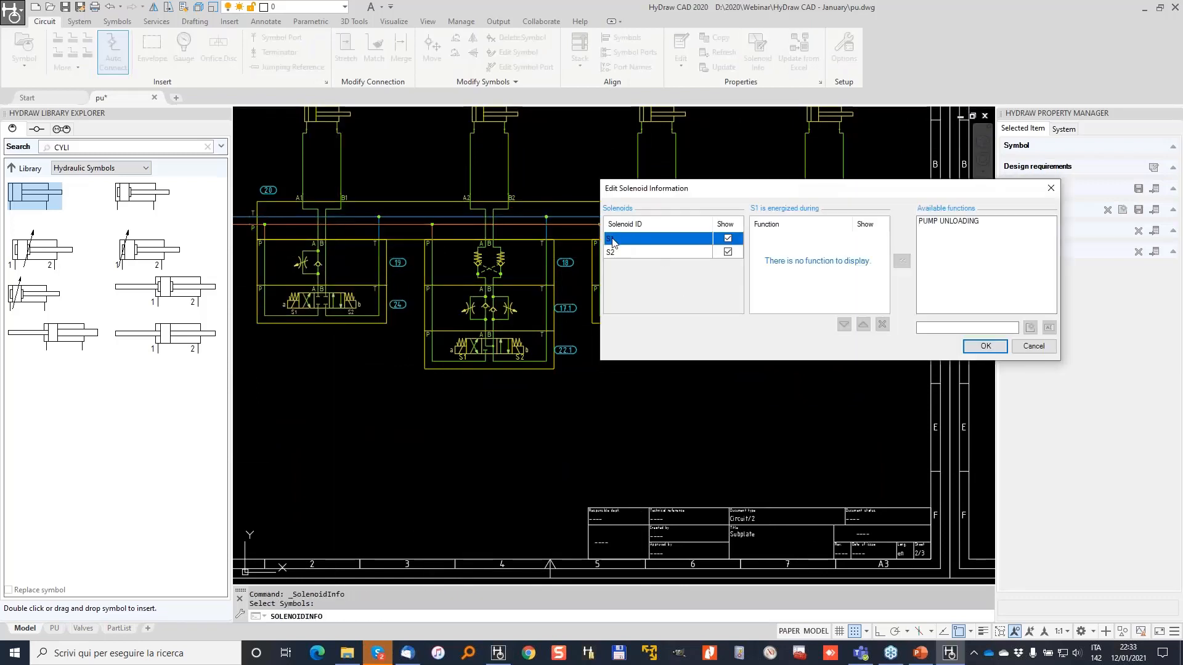
left_click(950, 327)
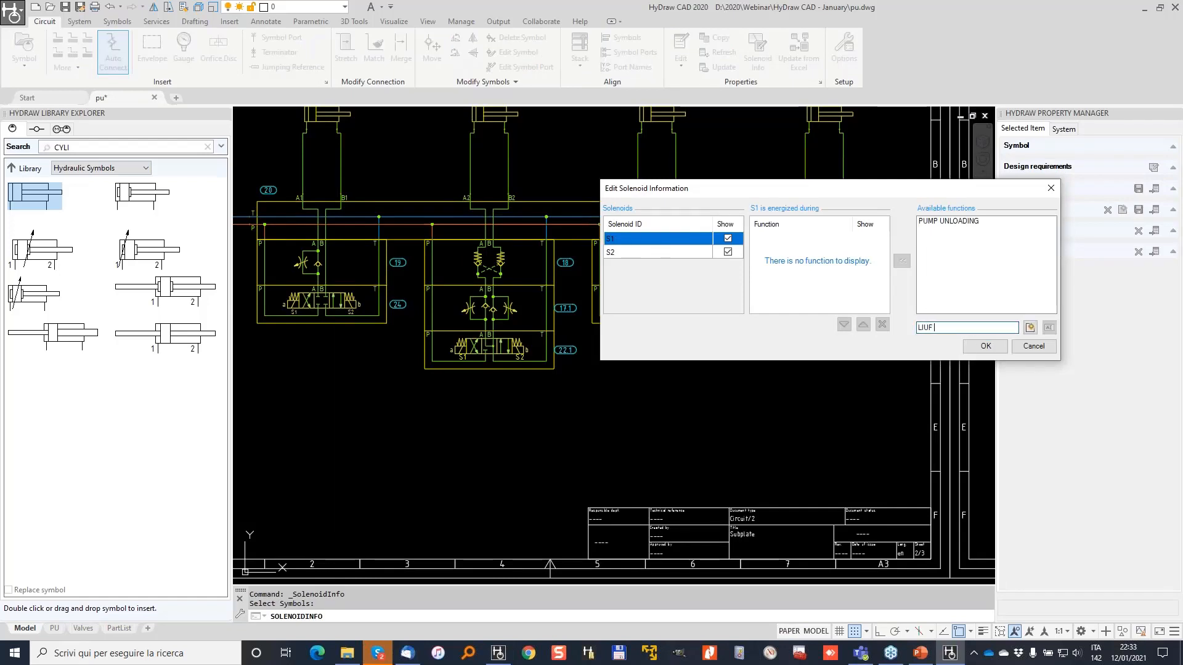
left_click(1031, 327)
left_click(941, 230)
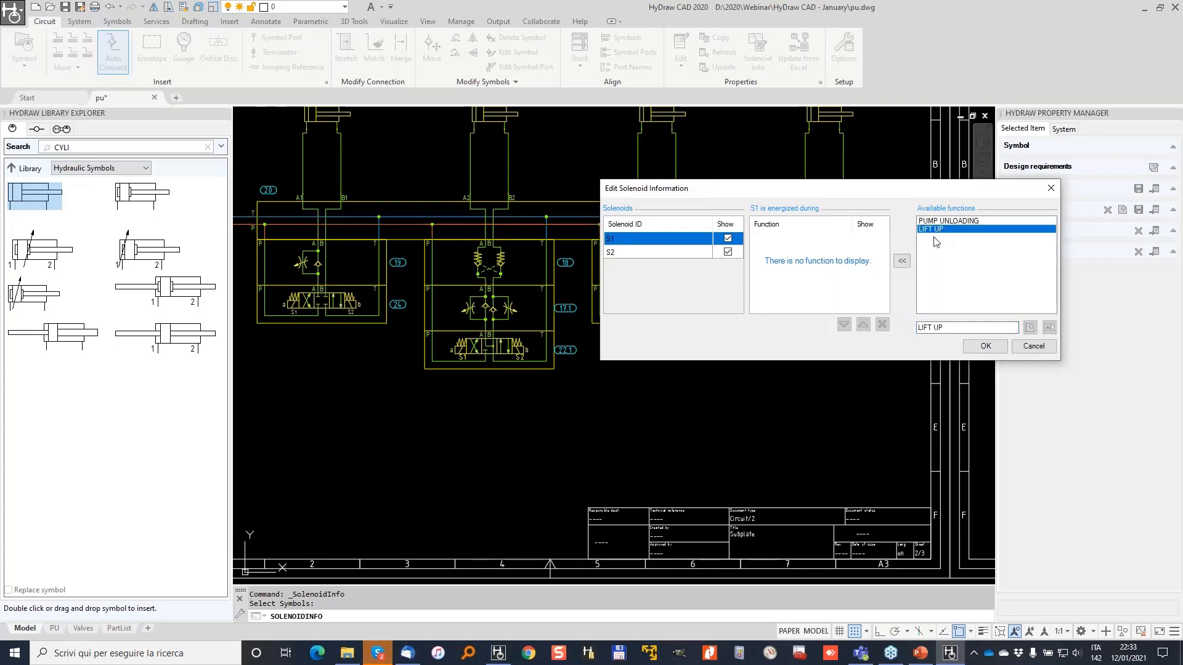
left_click(902, 262)
Assign LIFT DOWN to solenoid S2 and confirm the solenoid changes.
left_click(670, 253)
left_click(956, 328)
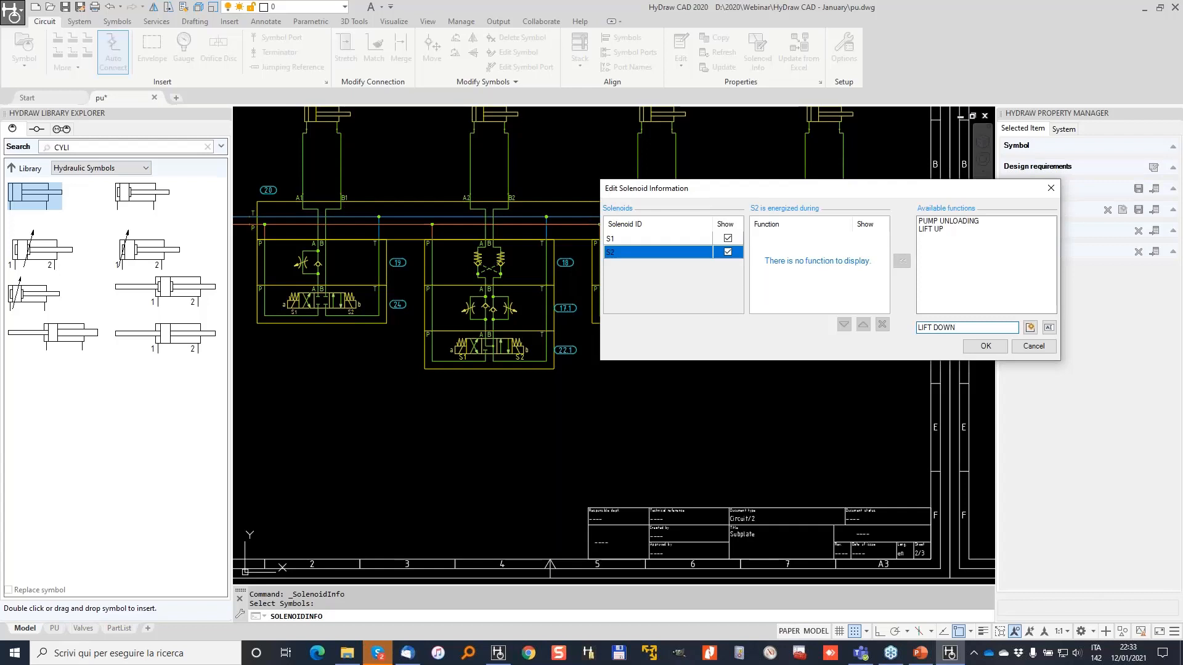
left_click(1028, 329)
left_click(937, 238)
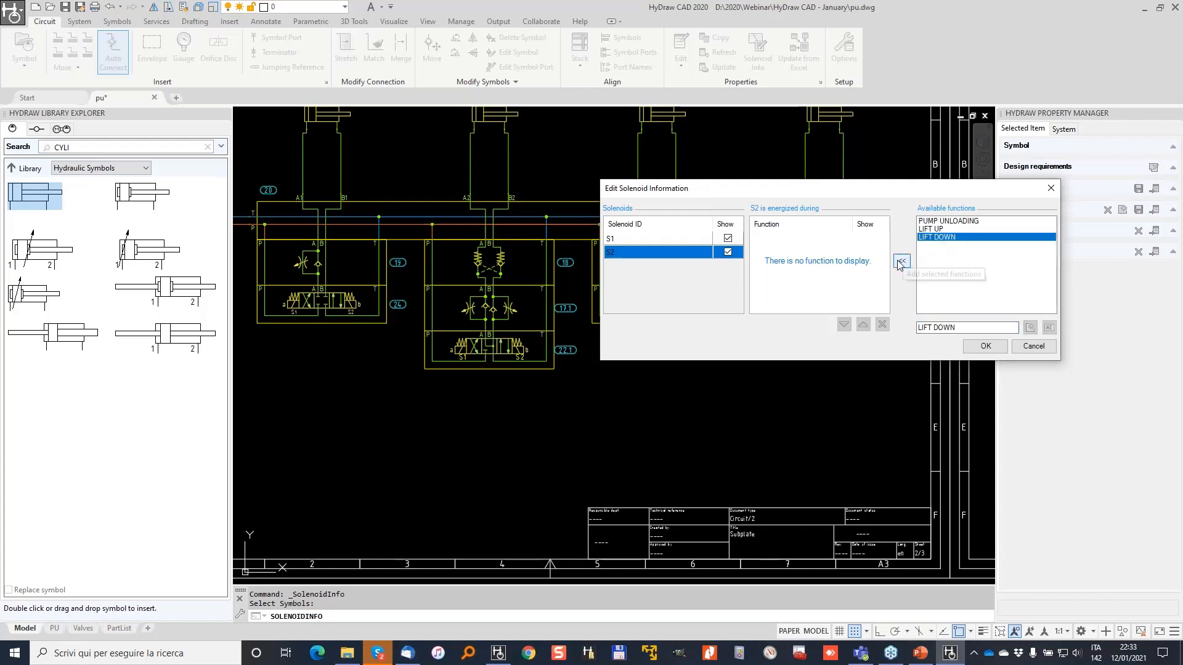
left_click(901, 262)
left_click(986, 346)
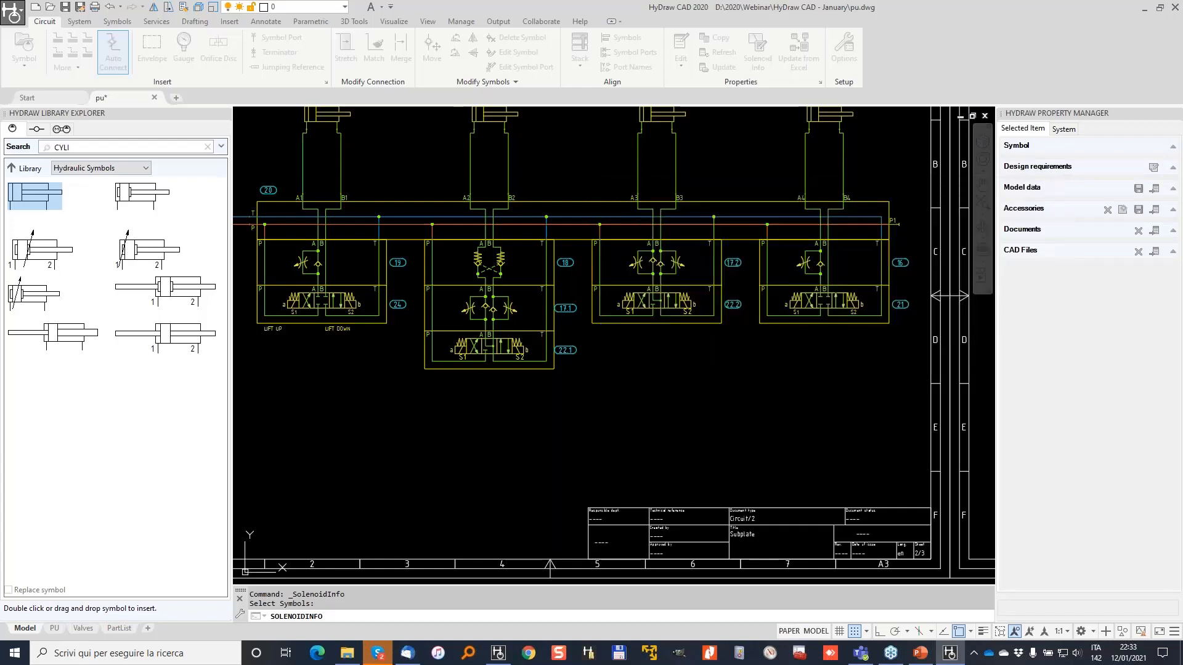
scroll(725, 344, "up", 4)
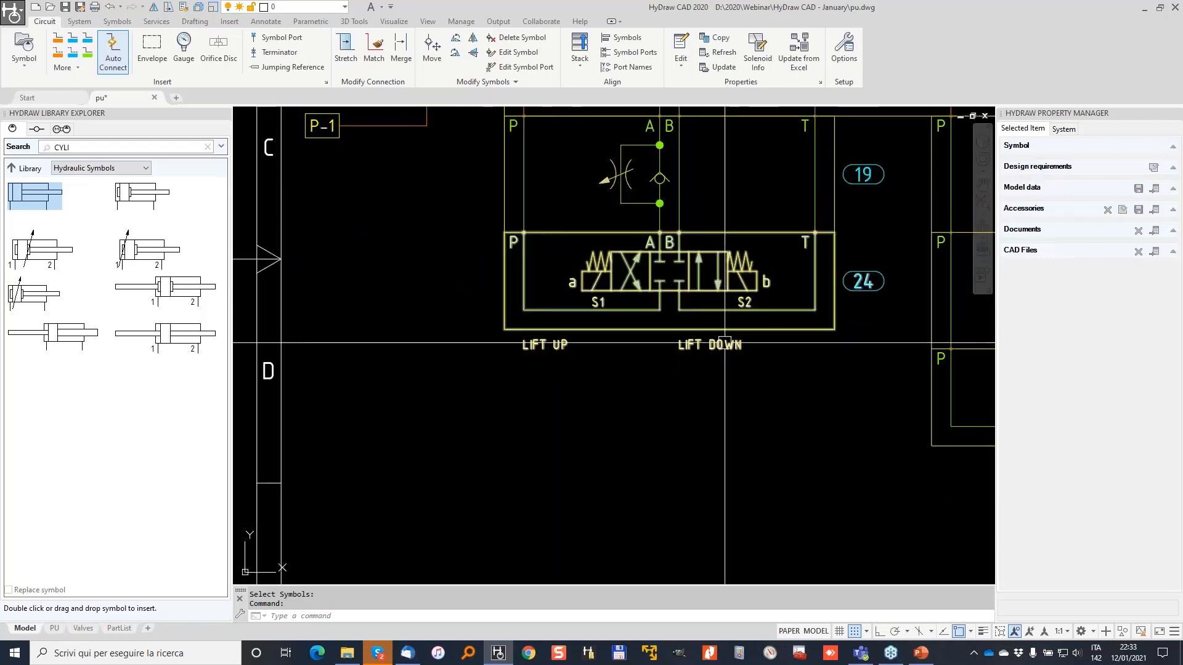
Build the solenoid actuation list from every symbol on both sheets.
left_click(679, 339)
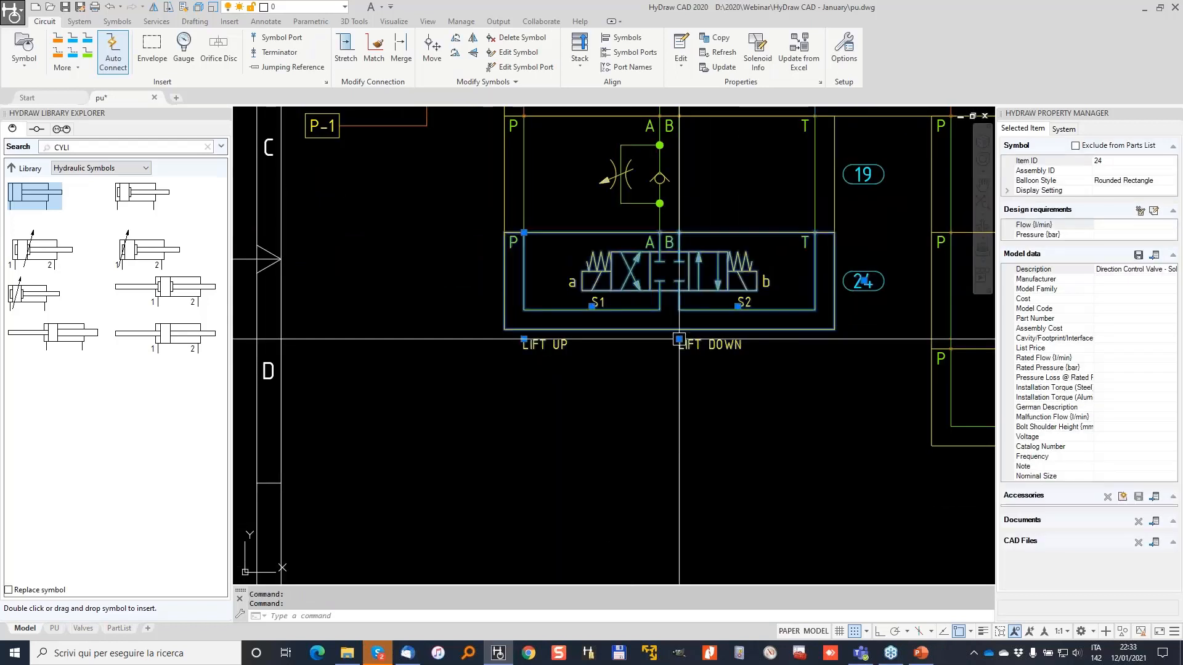
scroll(719, 298, "down", 5)
key("Escape")
key("Escape")
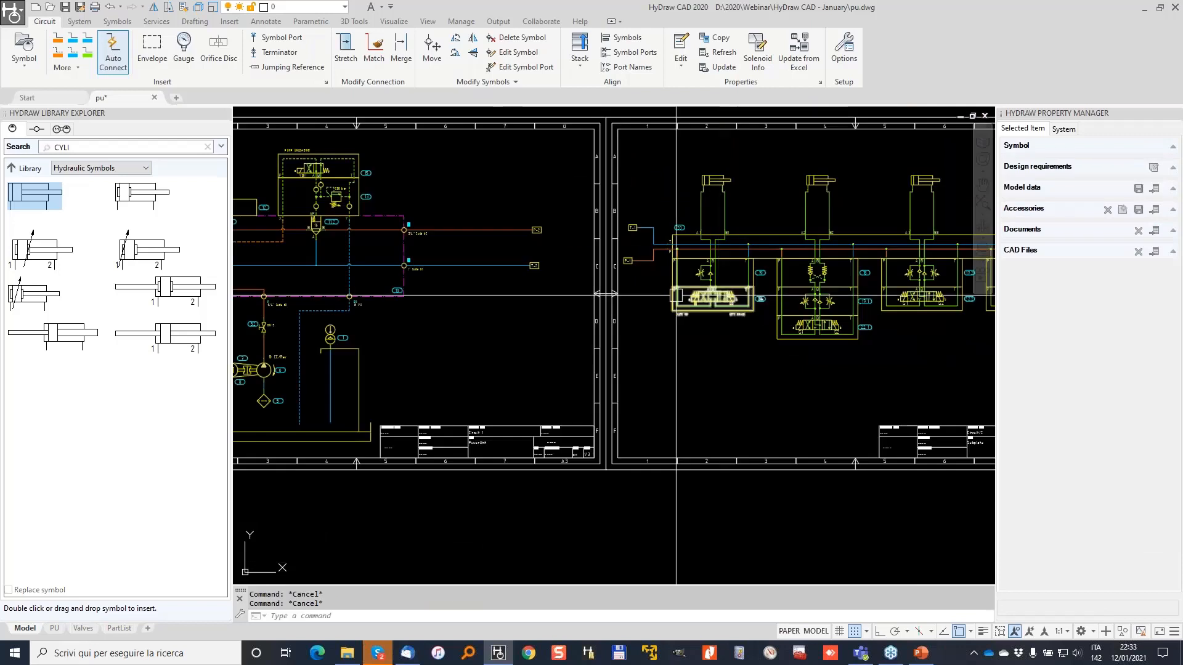
left_click(79, 22)
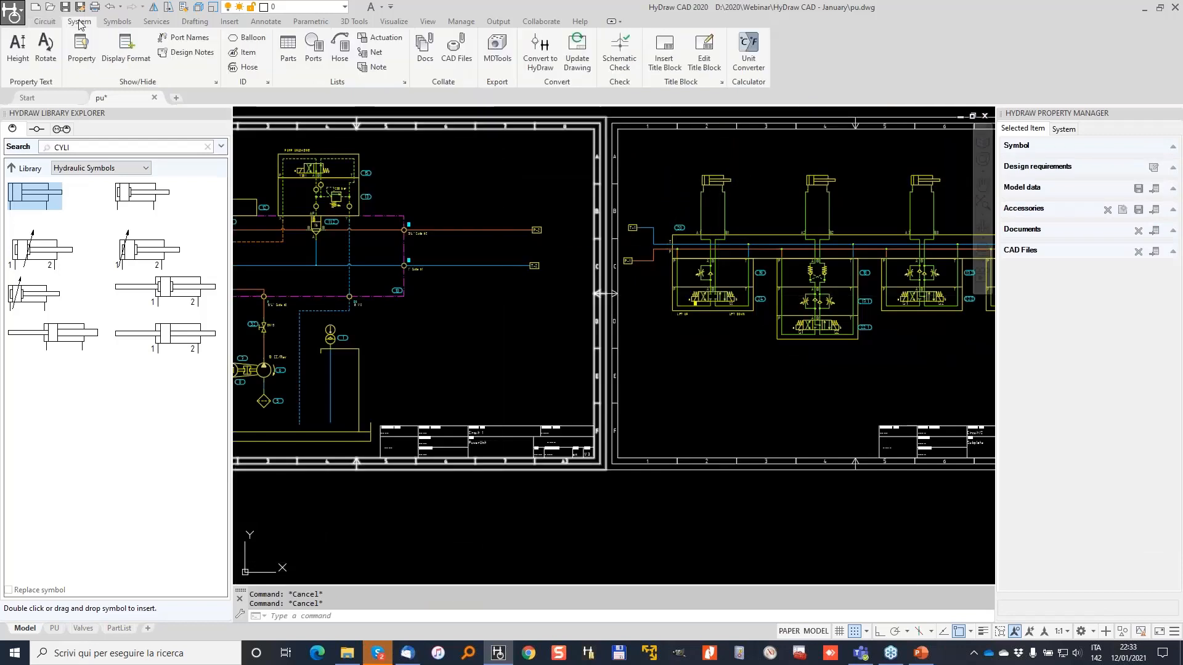
left_click(386, 38)
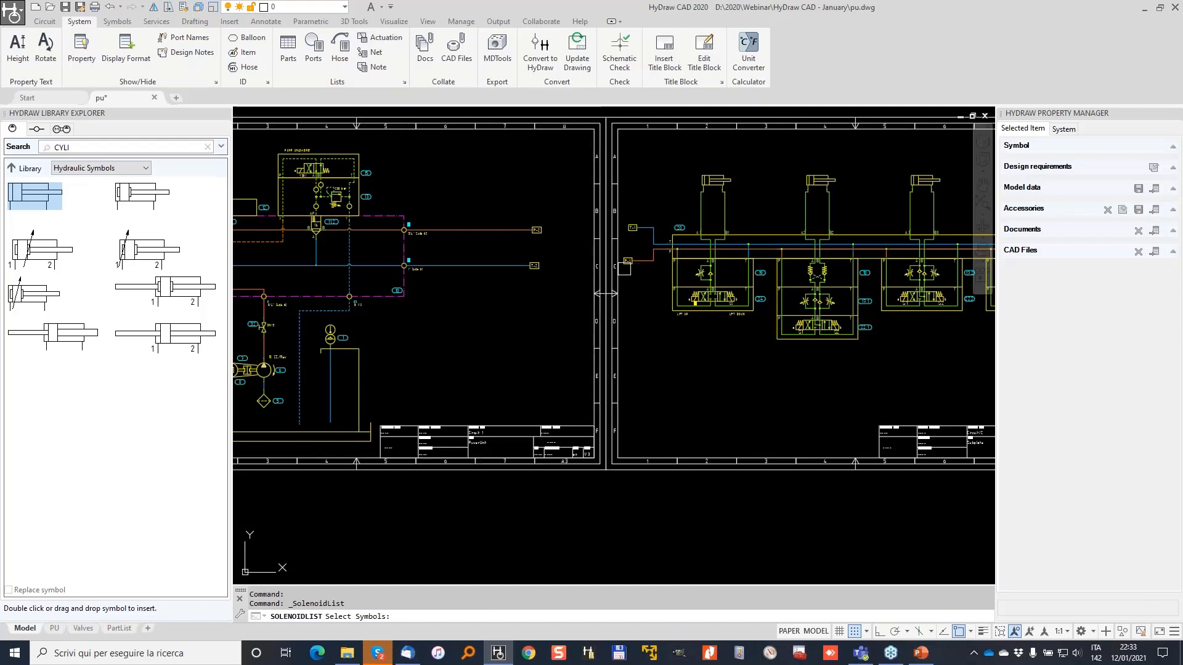
scroll(625, 268, "down", 3)
left_click(829, 390)
left_click(434, 199)
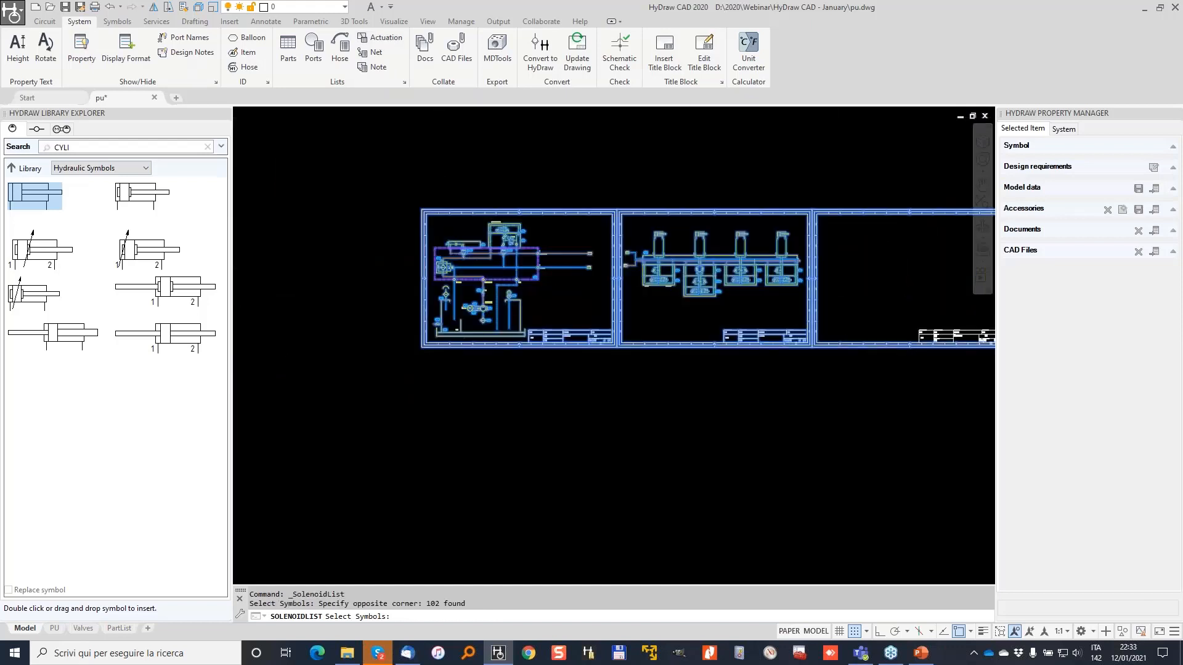
scroll(575, 199, "up", 2)
key("Return")
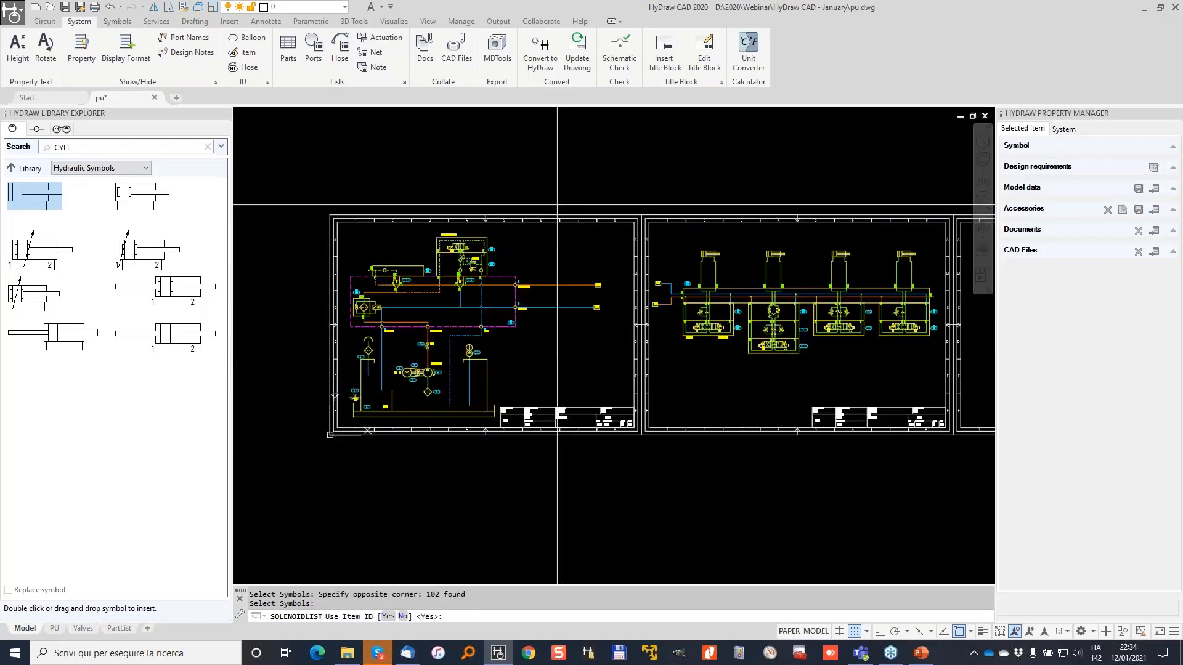
Use item IDs in the solenoid names and insert the actuation chart.
left_click(388, 616)
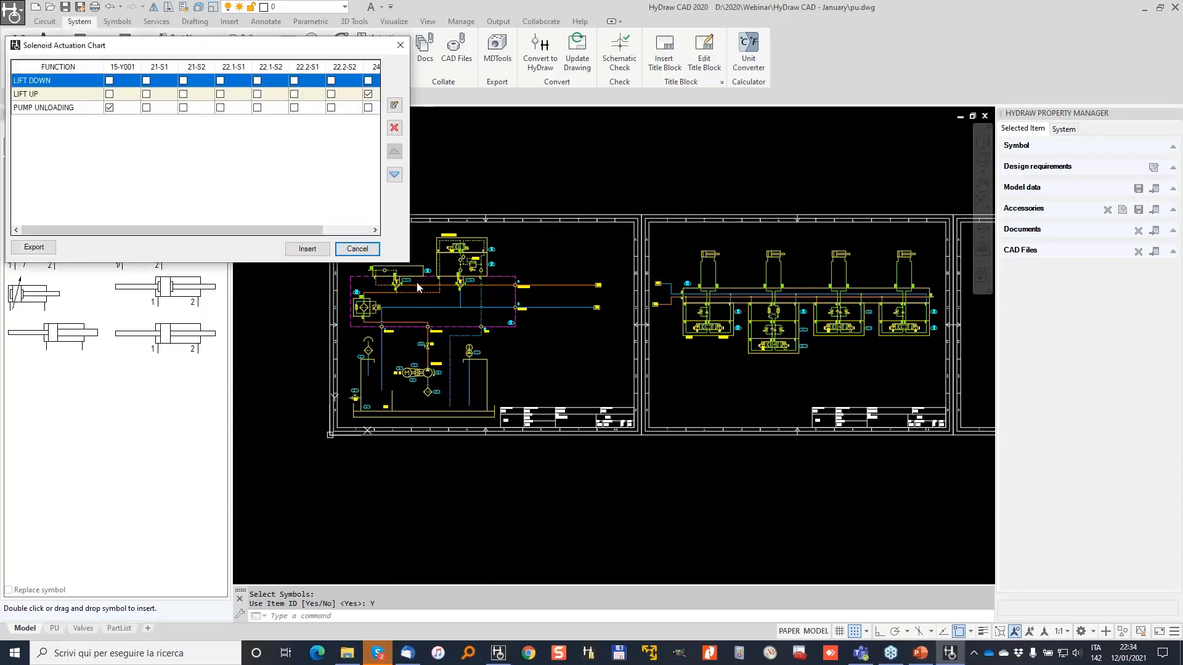
left_click_drag(172, 47, 221, 46)
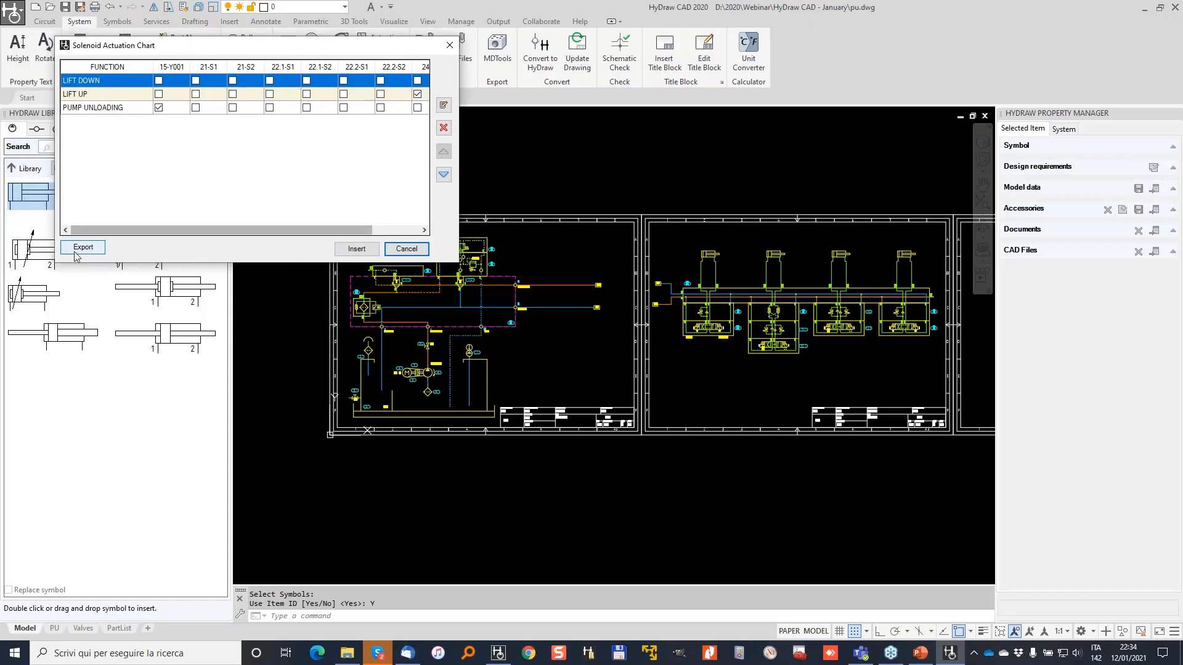
left_click(356, 249)
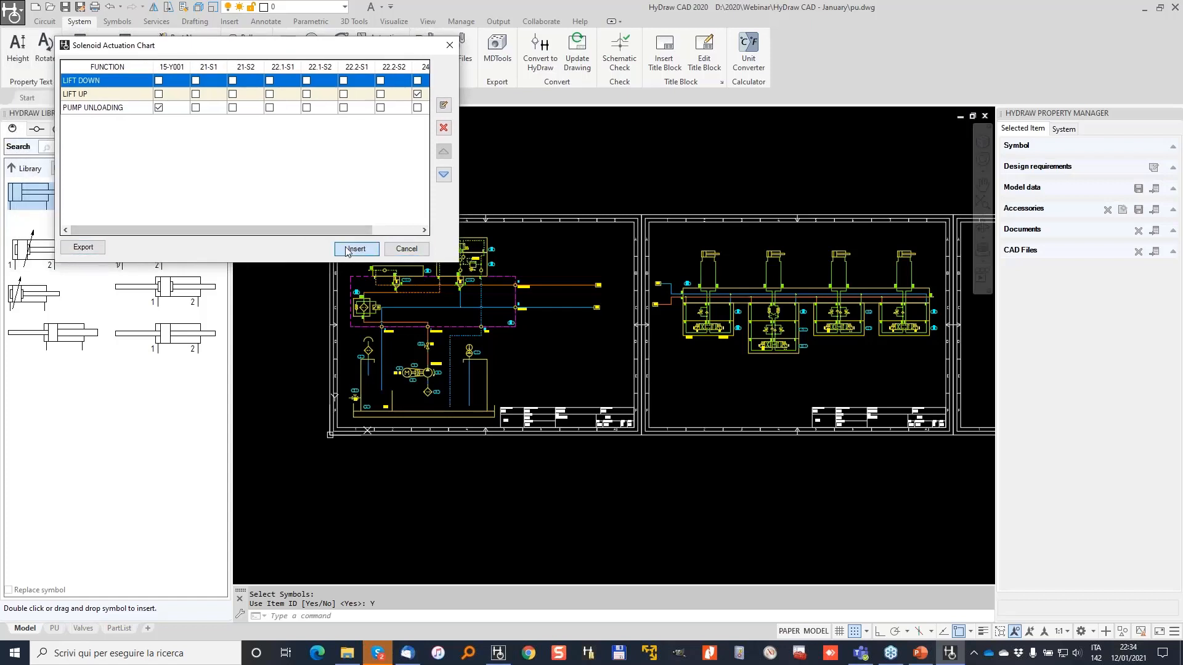
scroll(608, 263, "up", 5)
Fit the actuation table into the area under the valve circuit and inspect its placement.
left_click(468, 304)
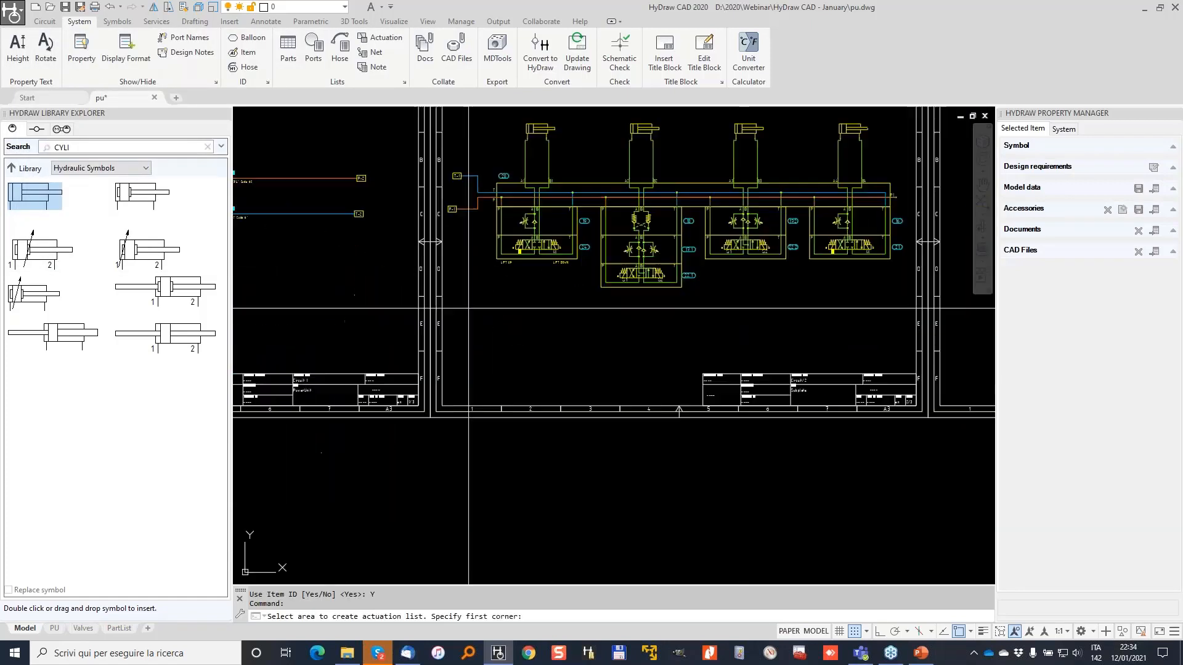
left_click(871, 357)
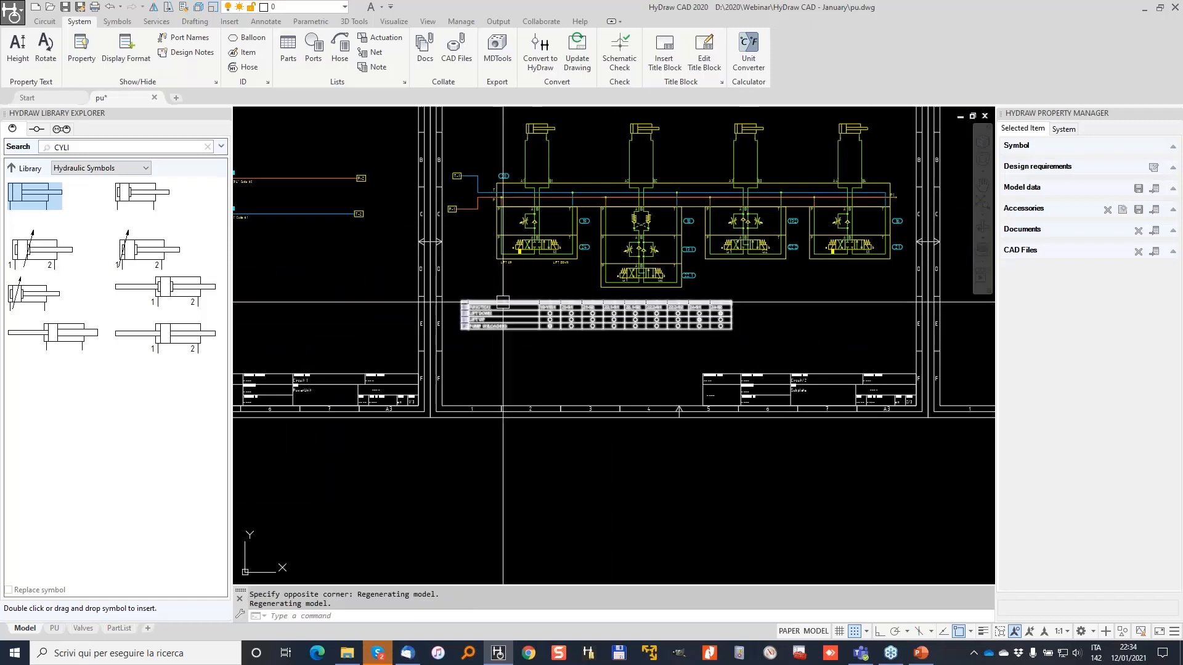
scroll(454, 306, "up", 4)
middle_click_drag(563, 299, 526, 256)
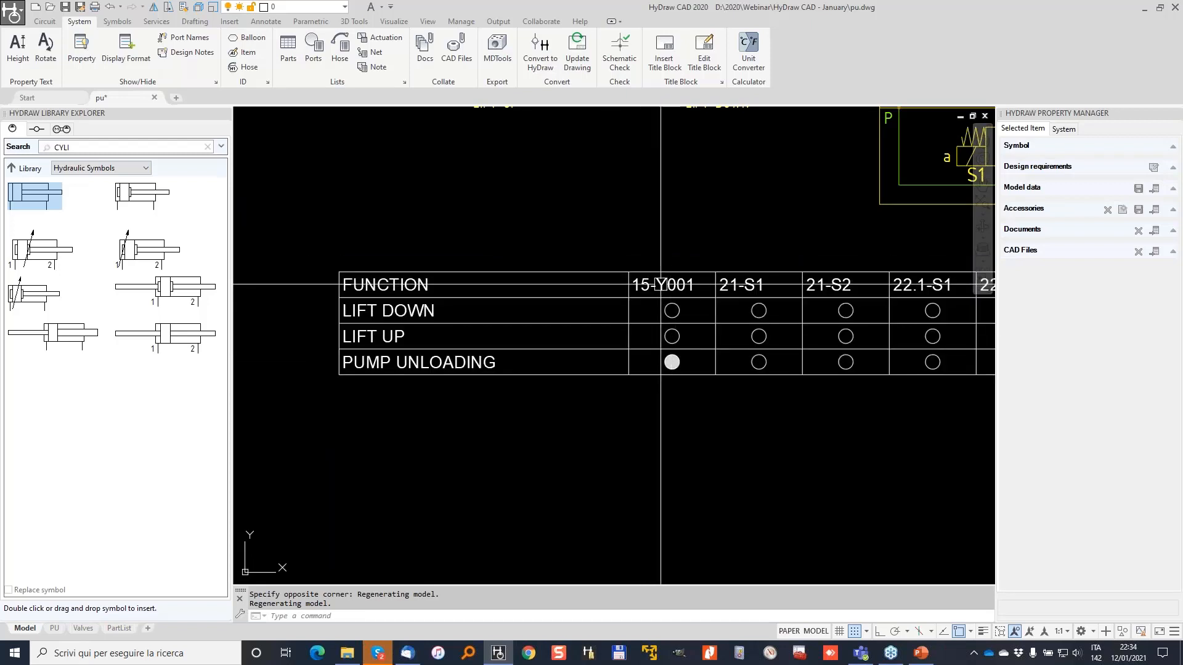
scroll(788, 316, "down", 5)
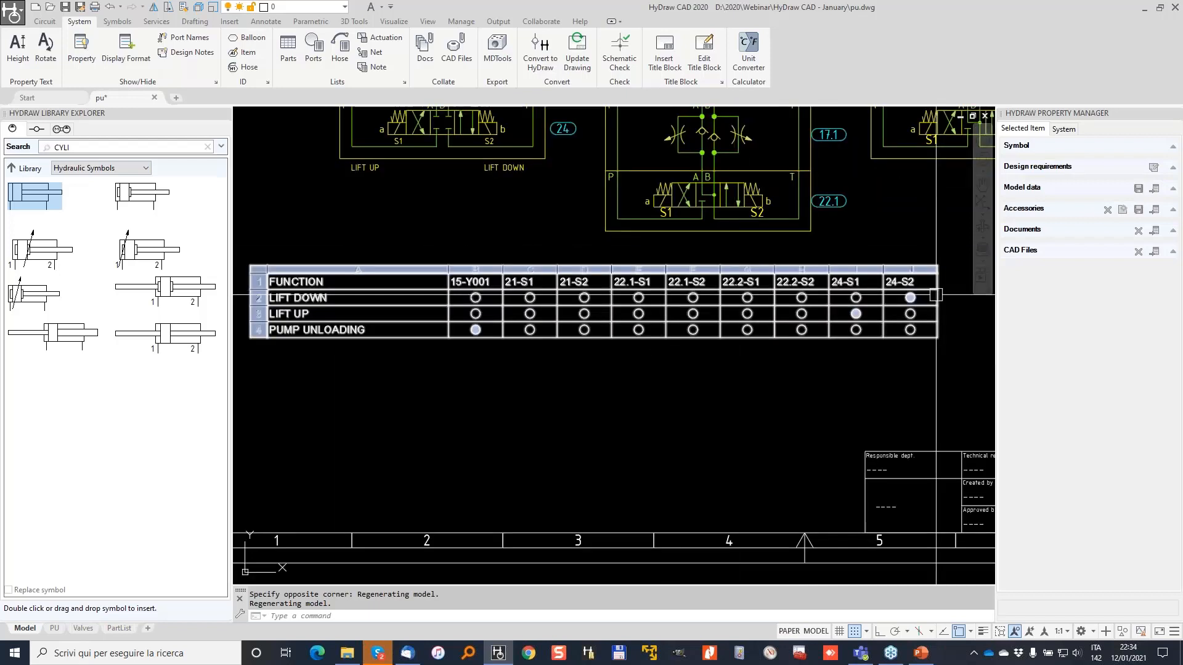
scroll(825, 286, "down", 2)
Clear the selection and window-select the entire actuation table.
key("Escape")
left_click(556, 350)
left_click(476, 278)
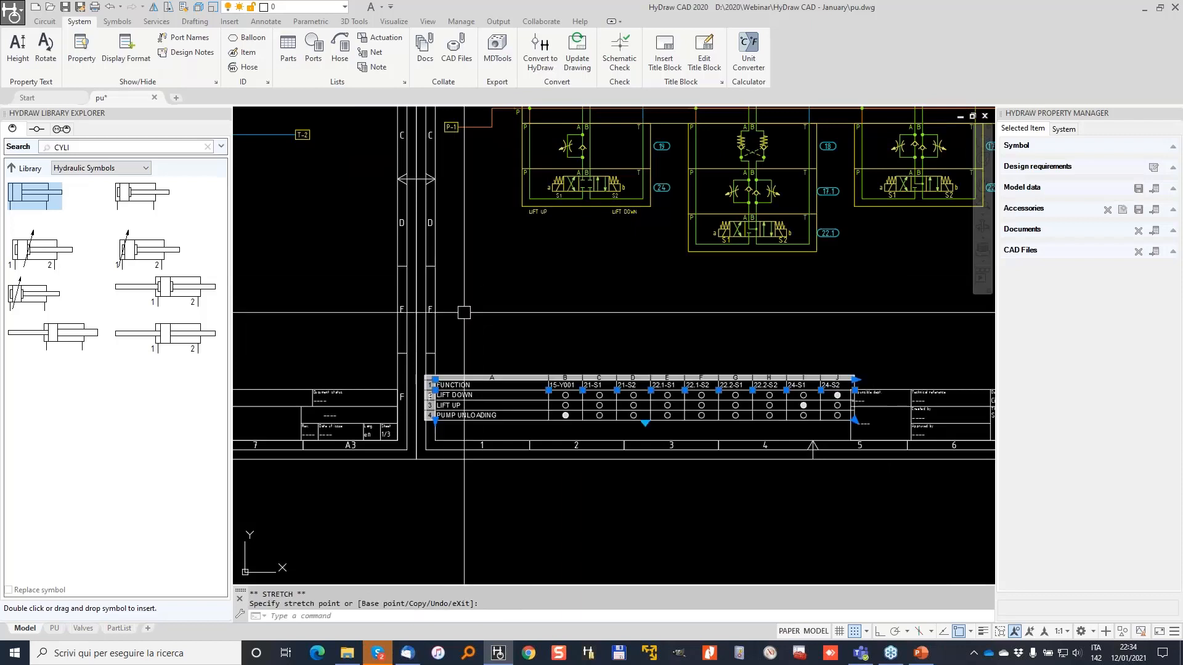
scroll(425, 311, "down", 2)
middle_click_drag(424, 311, 771, 349)
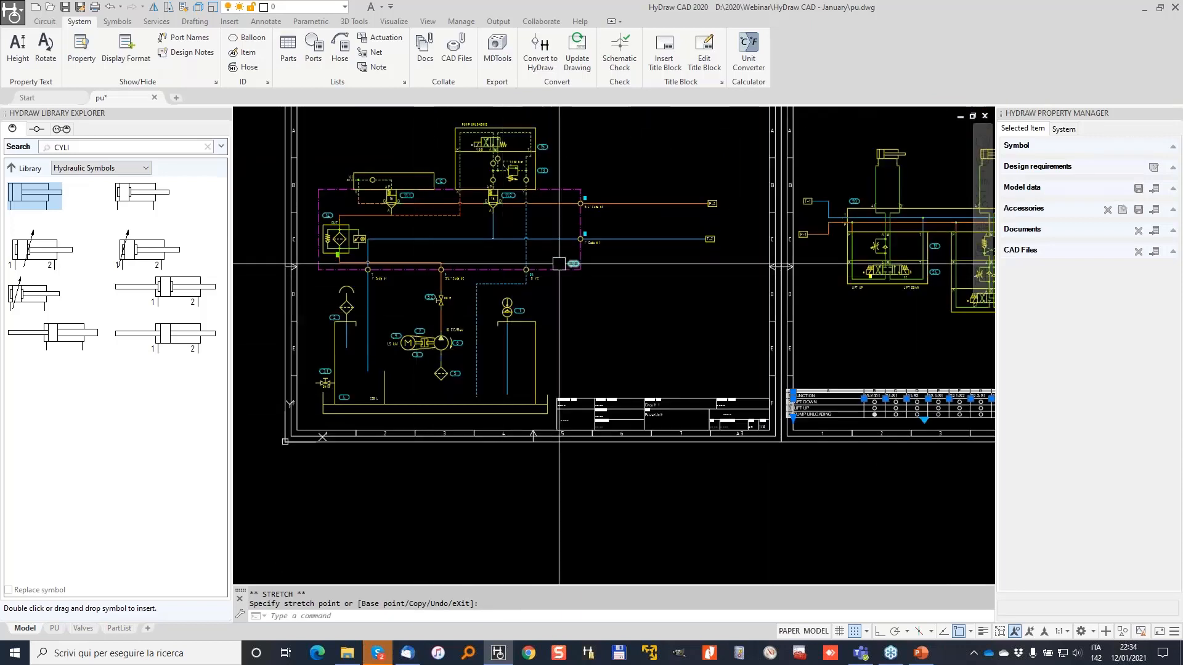
scroll(436, 310, "up", 2)
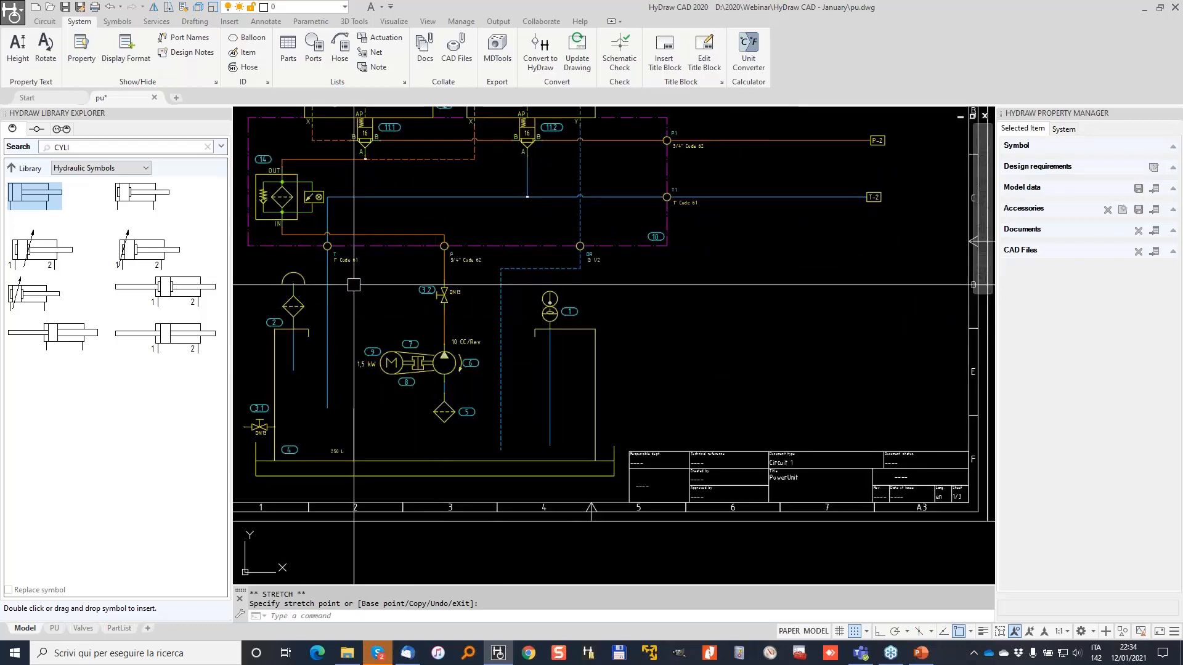
scroll(350, 284, "up", 3)
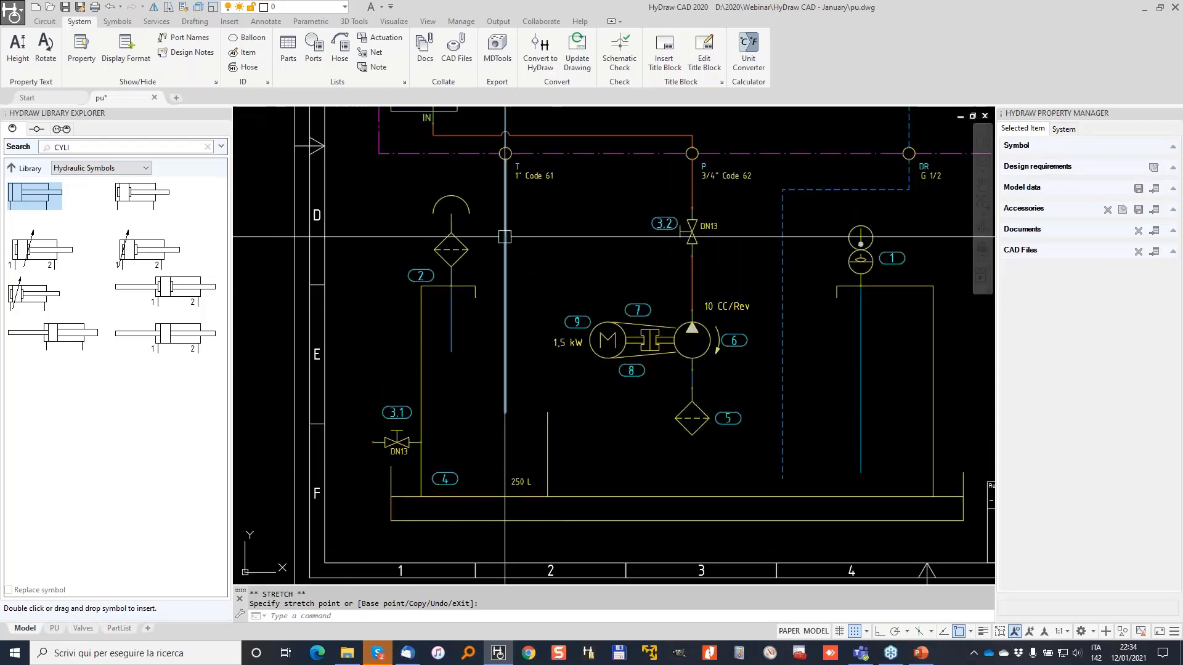
key("Escape")
key("Escape")
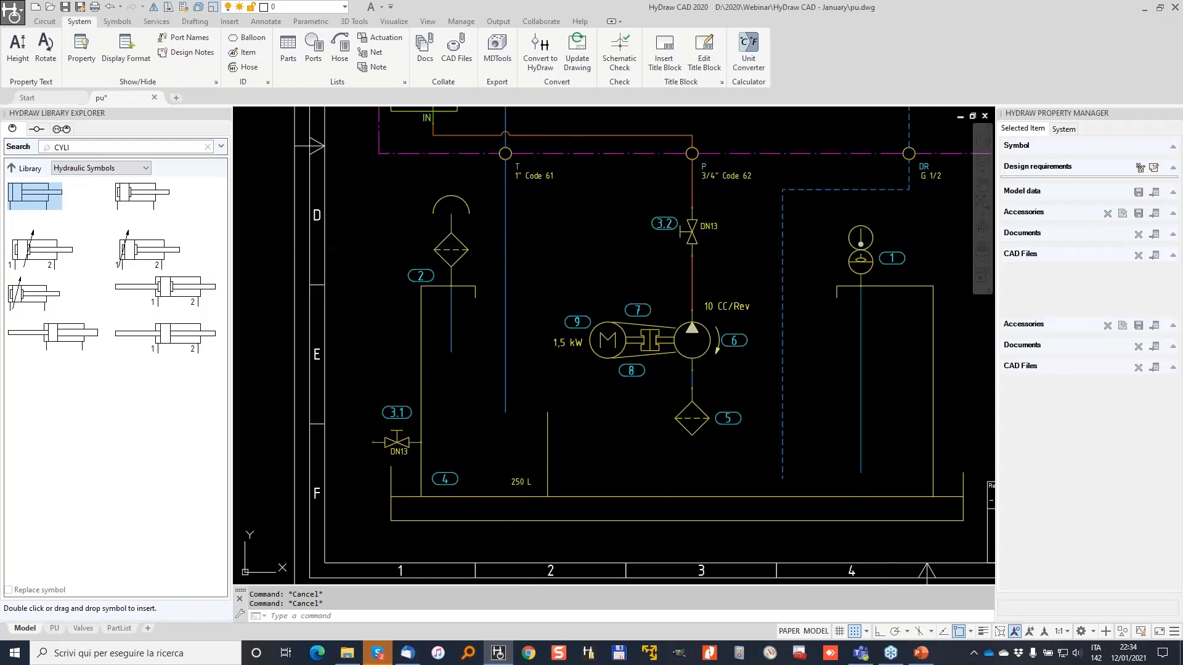
left_click(862, 260)
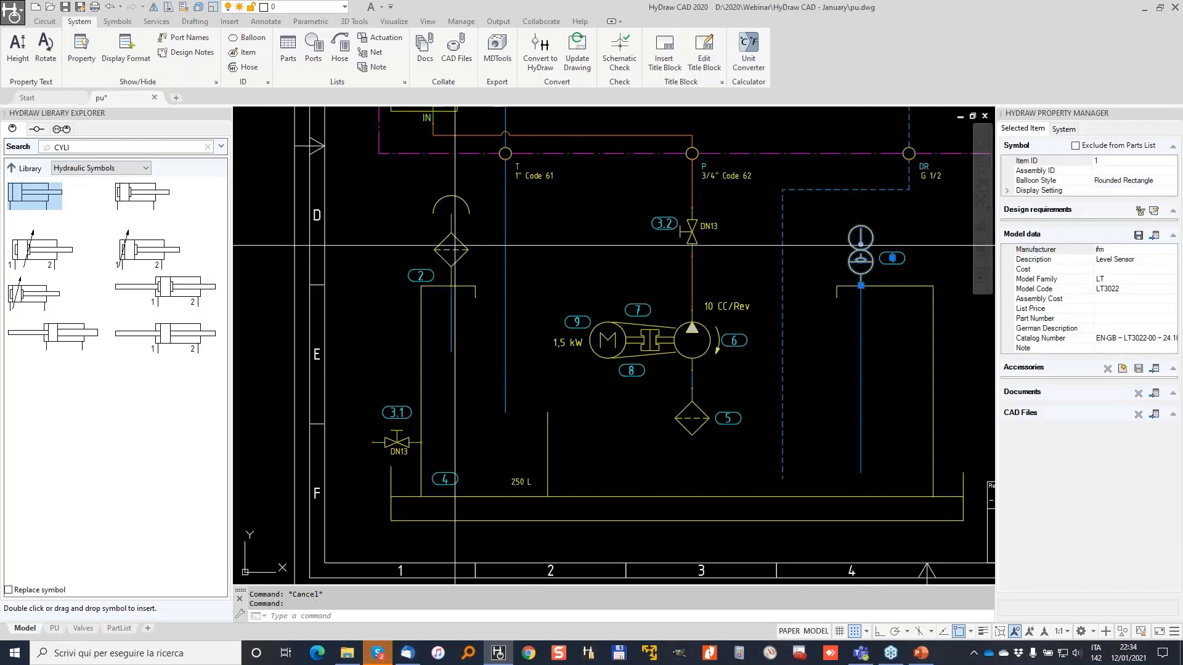
key("Escape")
left_click(475, 503)
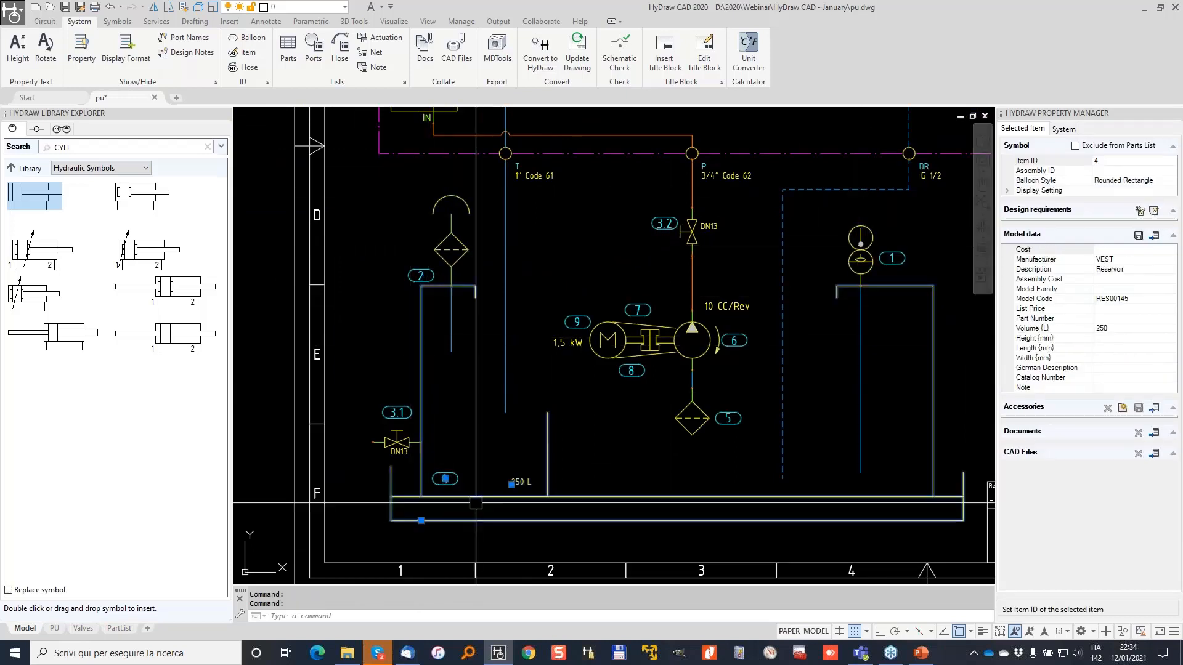
scroll(462, 339, "down", 2)
key("Escape")
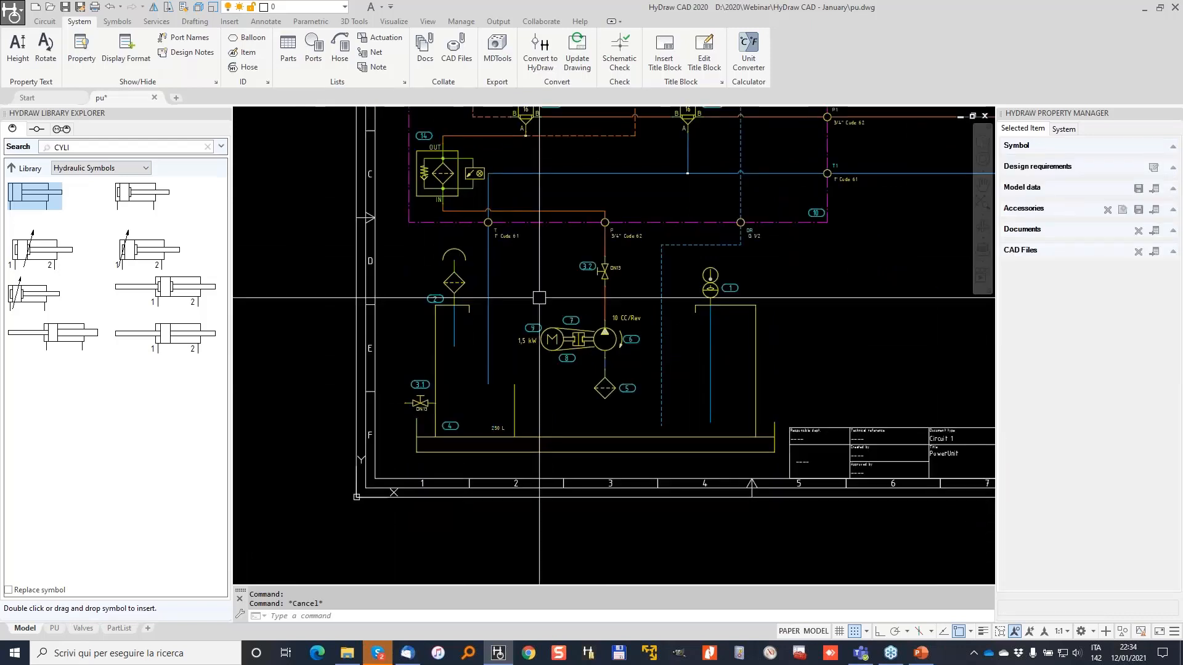
scroll(539, 298, "down", 3)
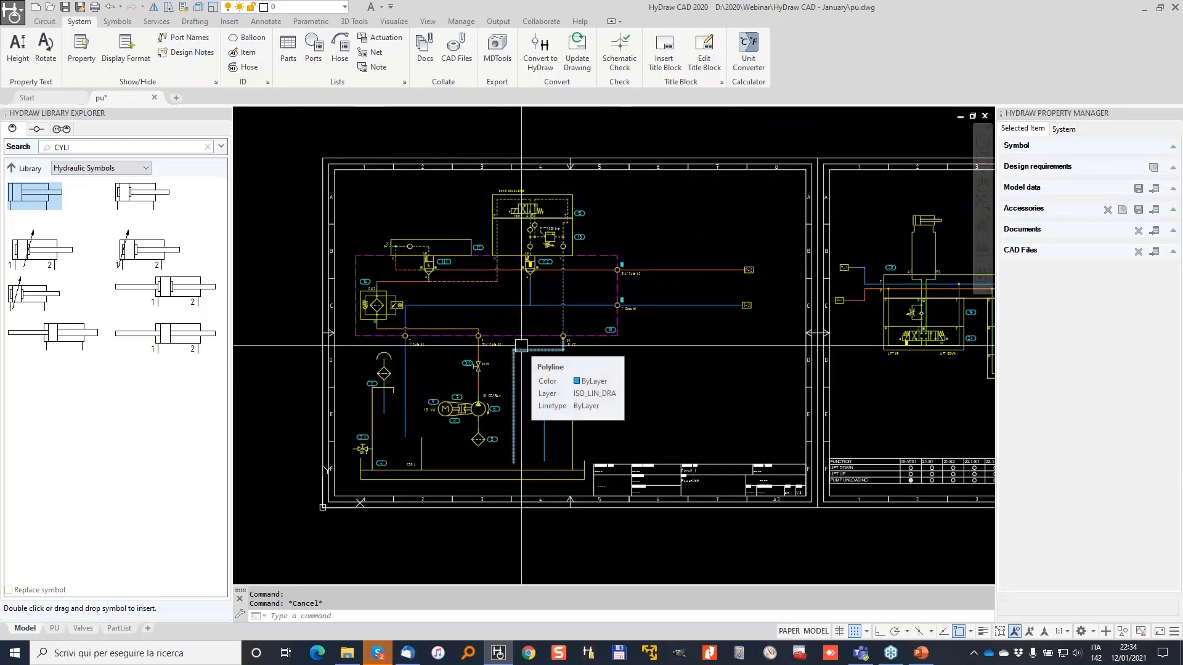
key("Escape")
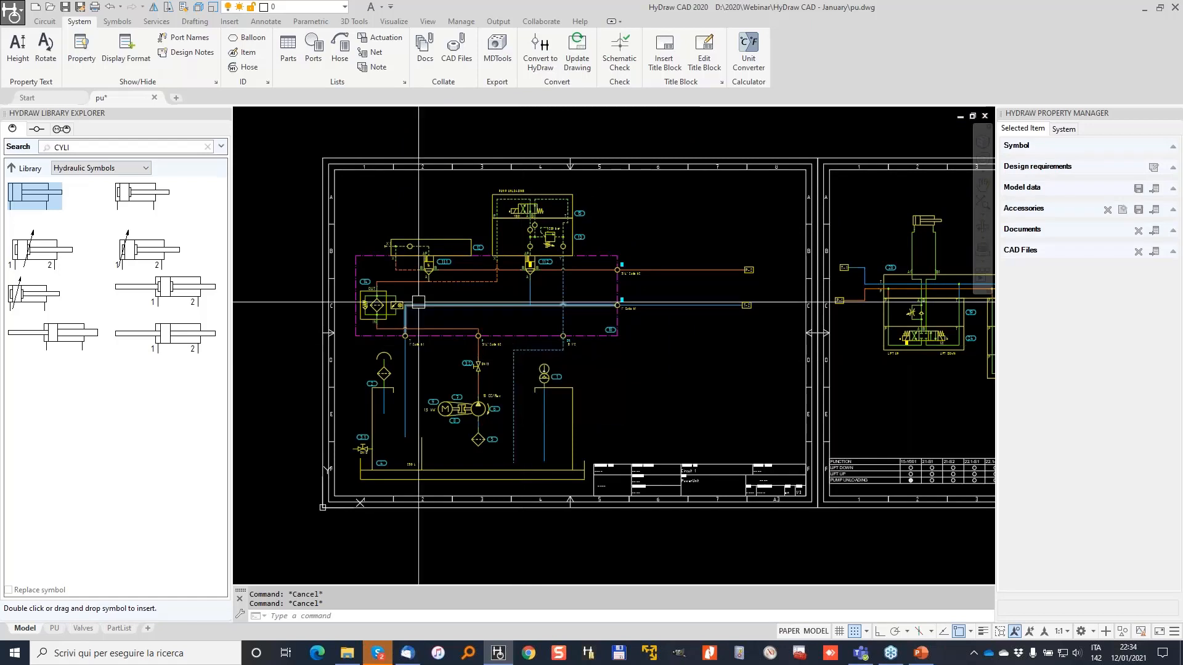
scroll(528, 283, "down", 2)
mouse_move(528, 283)
middle_mouse_down()
mouse_move(625, 289)
mouse_move(667, 270)
middle_mouse_up()
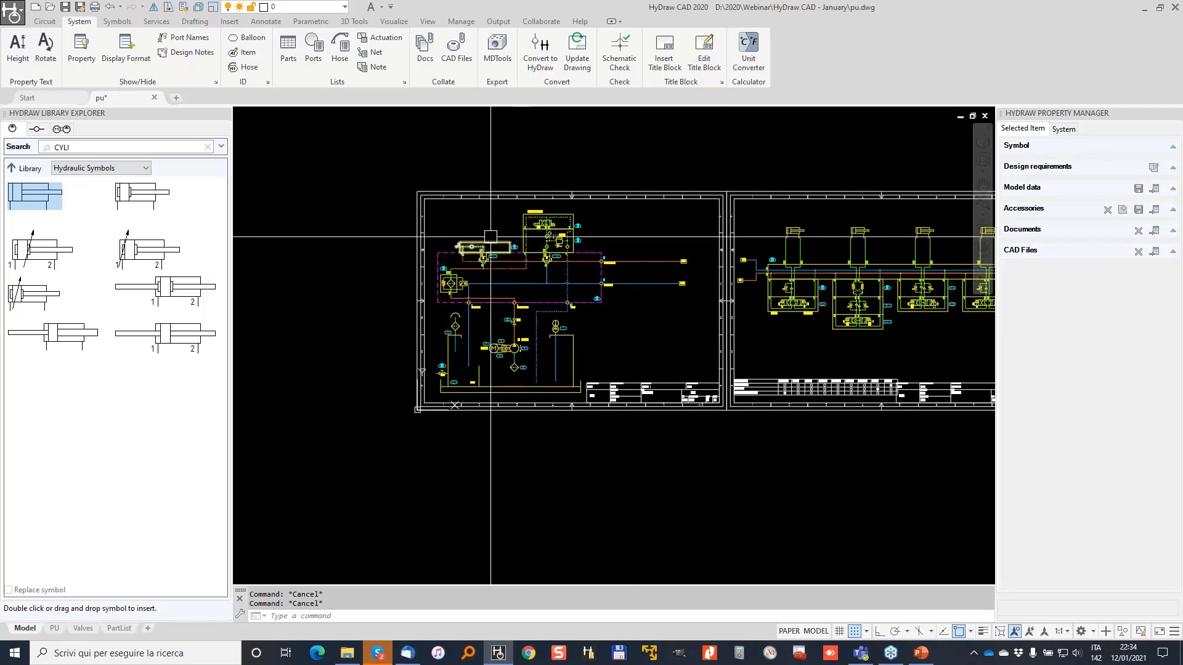
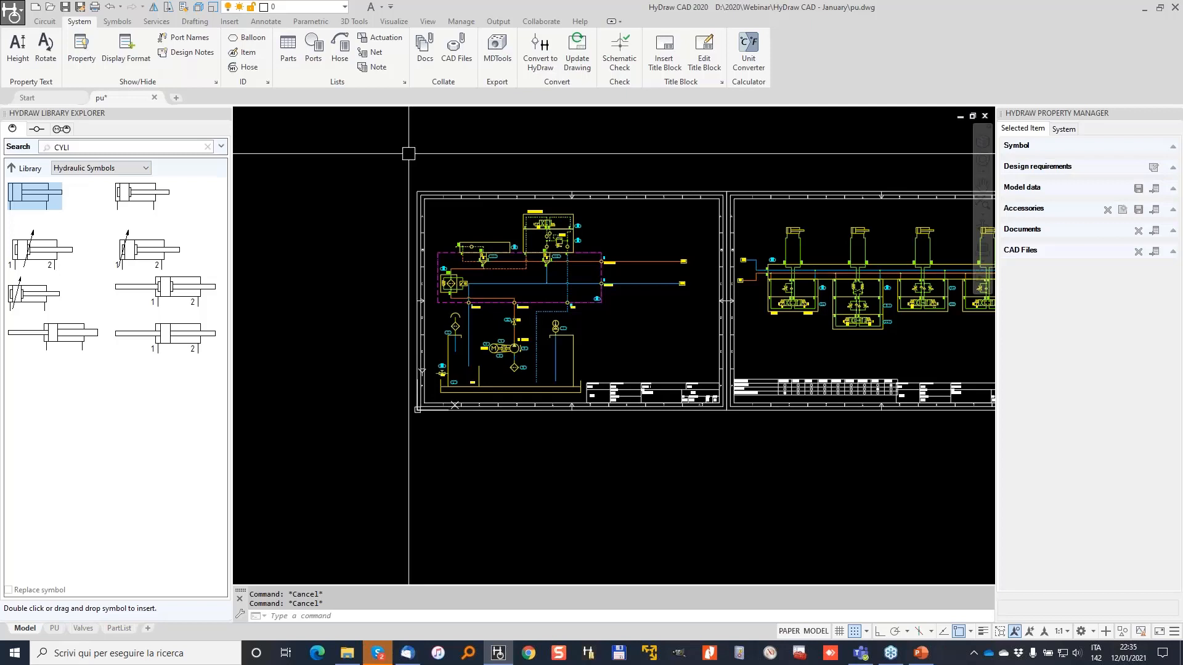
Renumber the first sheet's 60 symbols with item IDs starting at 100.
left_click(242, 59)
left_click(387, 155)
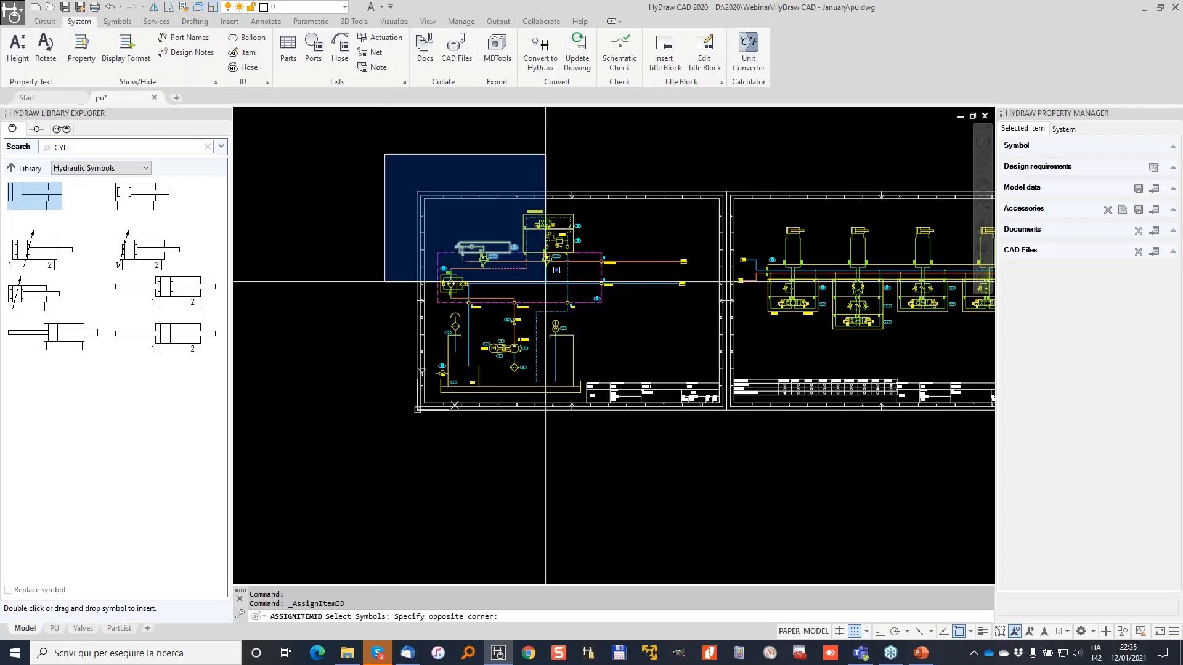
left_click(702, 425)
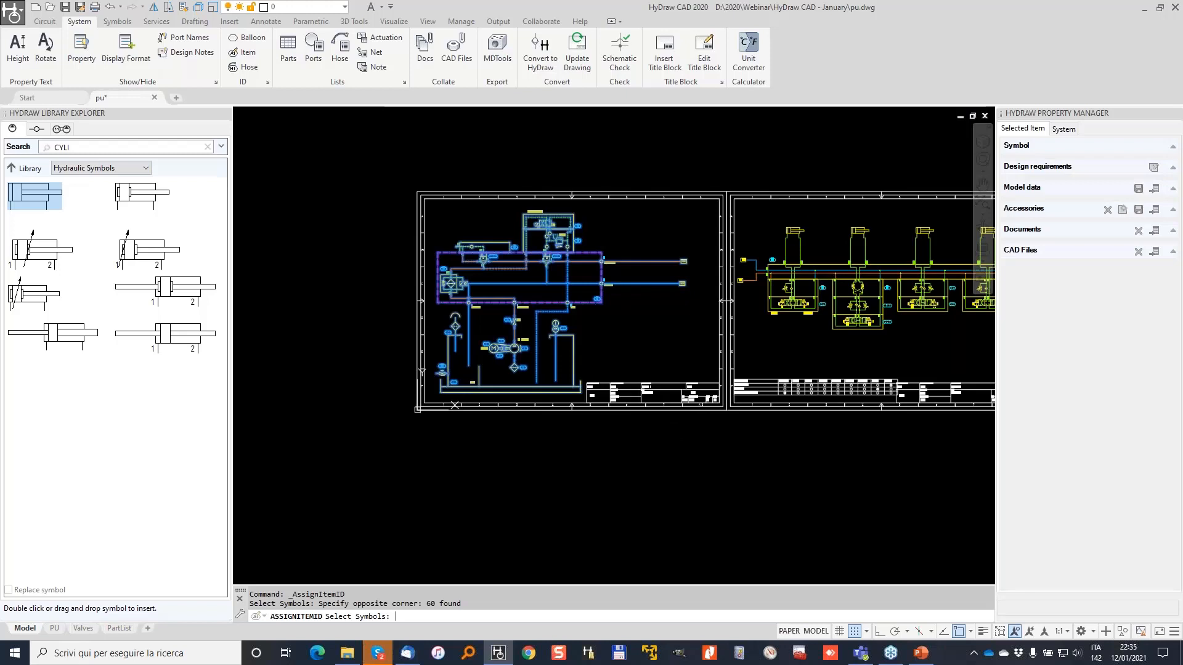
key("Return")
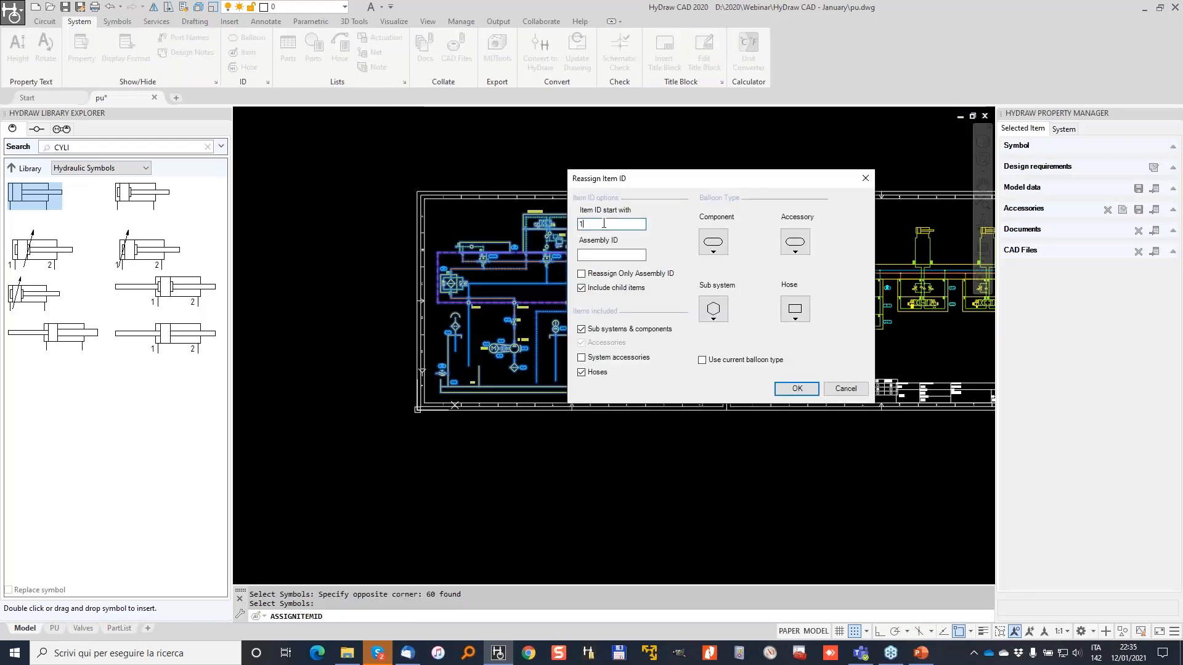
type("00")
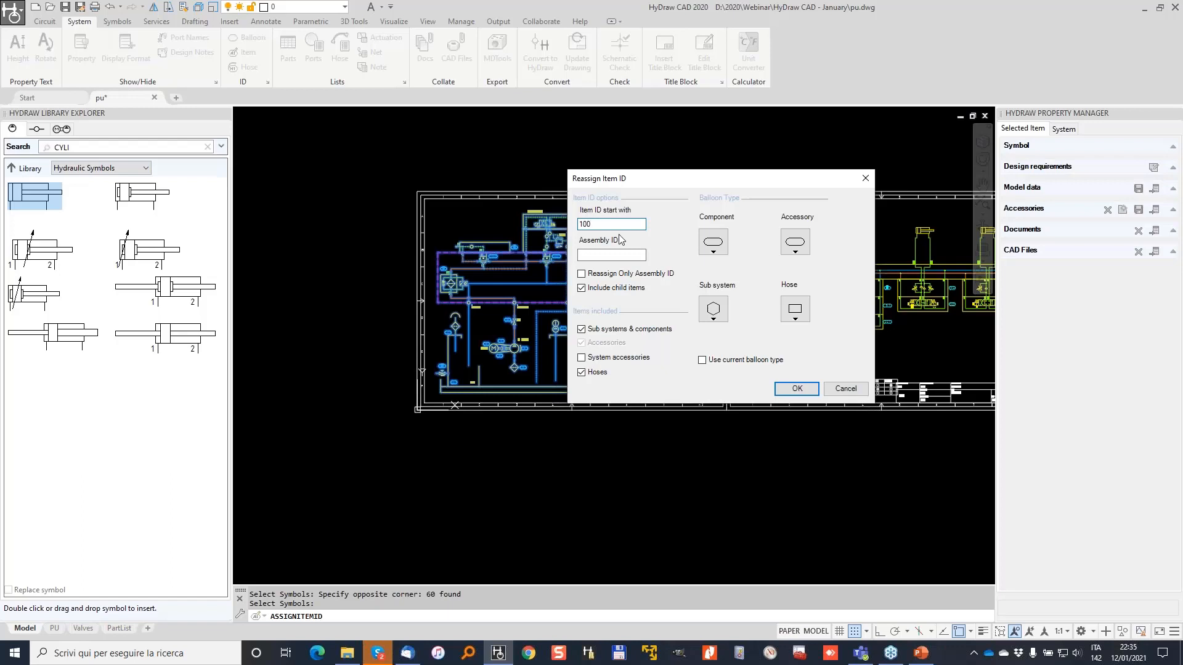
left_click(798, 388)
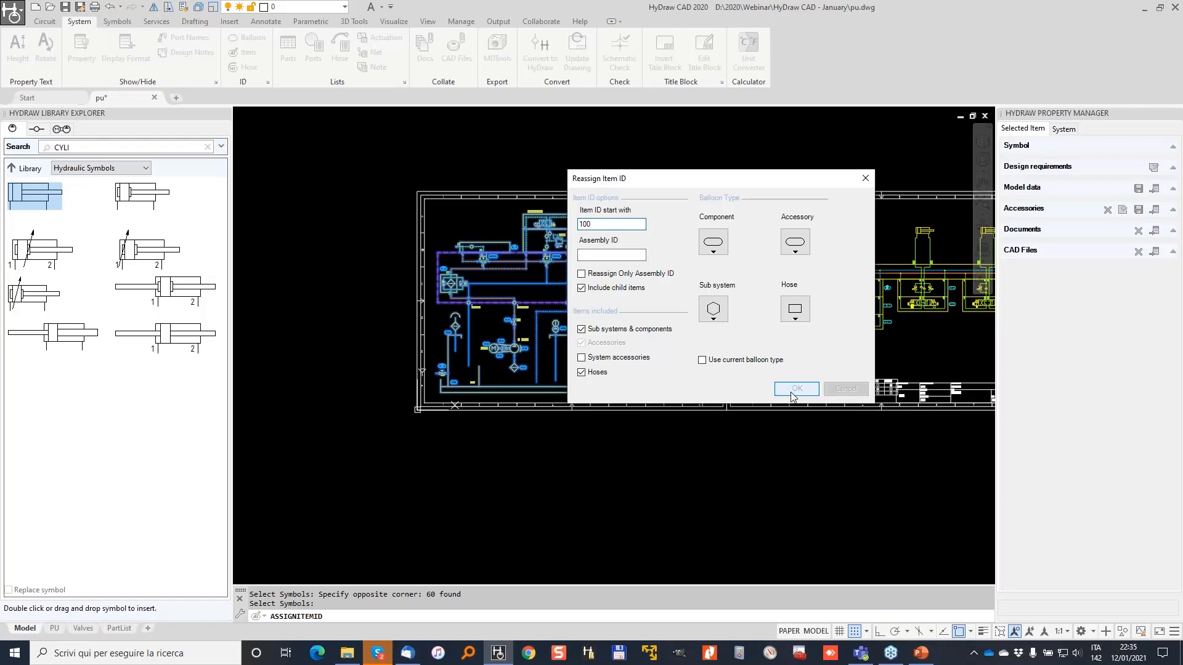
Renumber the second sheet's 40 valve symbols with item IDs starting at 200.
middle_click_drag(810, 169, 554, 196)
key("Return")
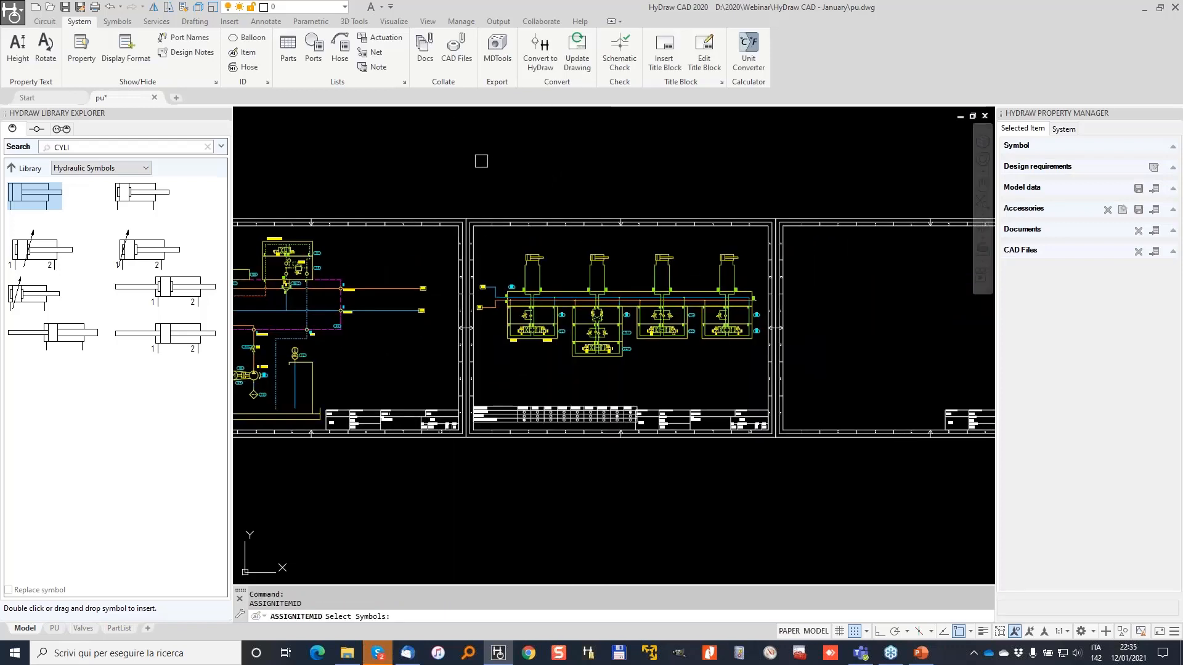
left_click(465, 166)
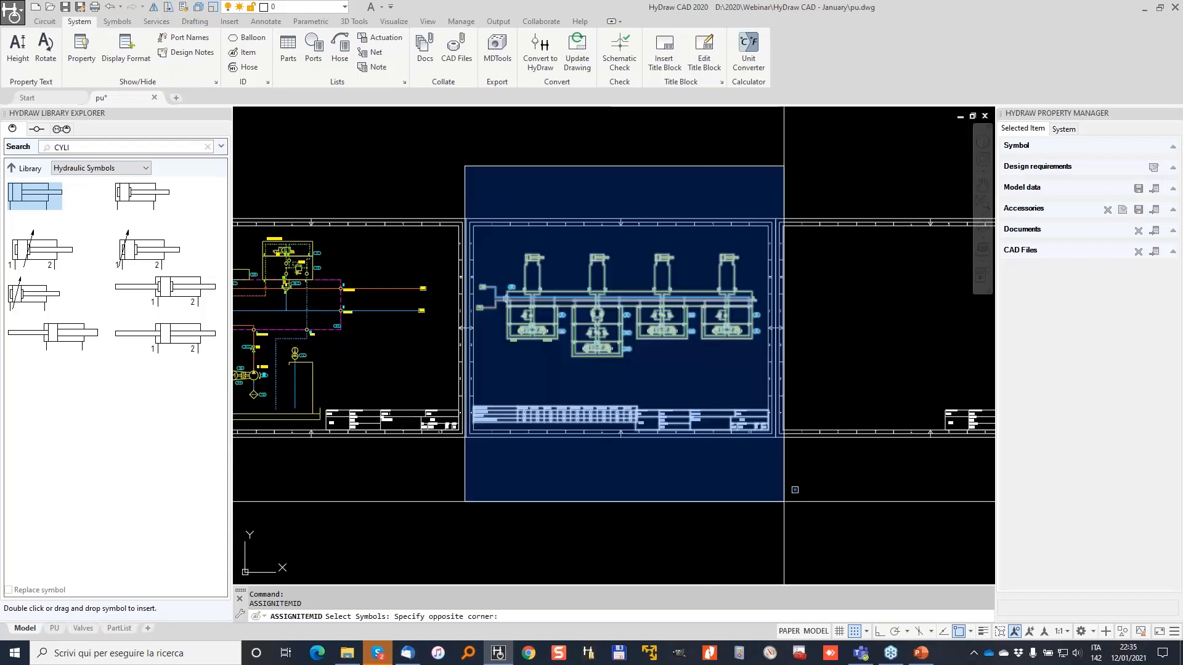
left_click(781, 440)
key("Return")
double_click(592, 224)
type("2")
key("Return")
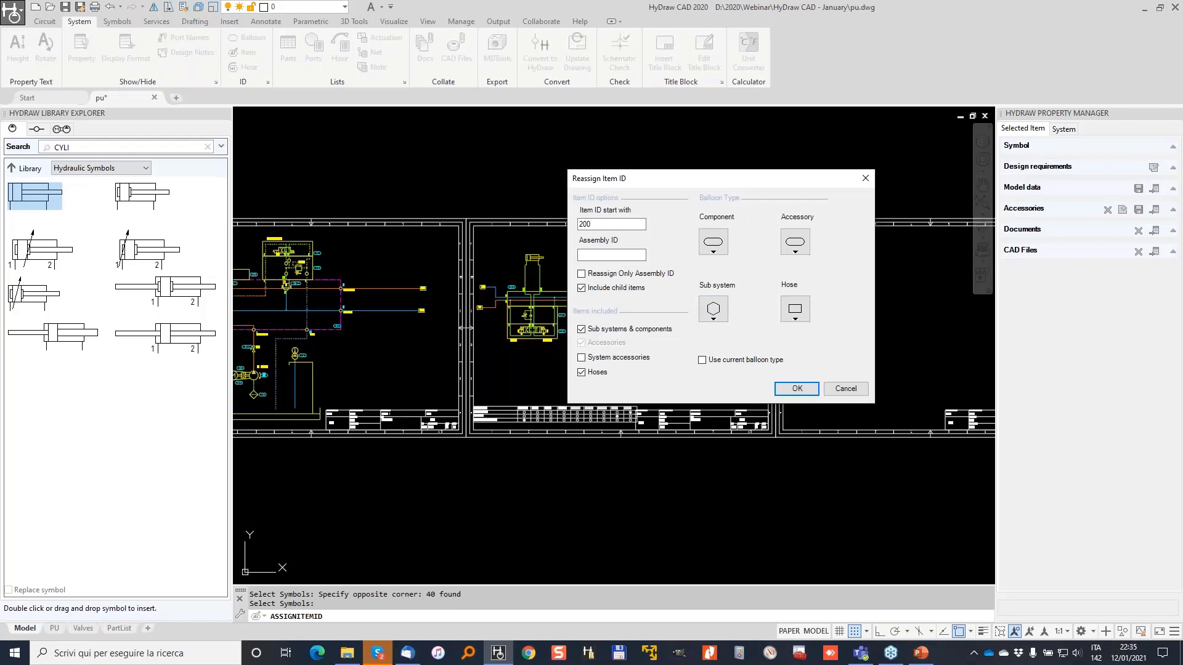
scroll(486, 289, "up", 6)
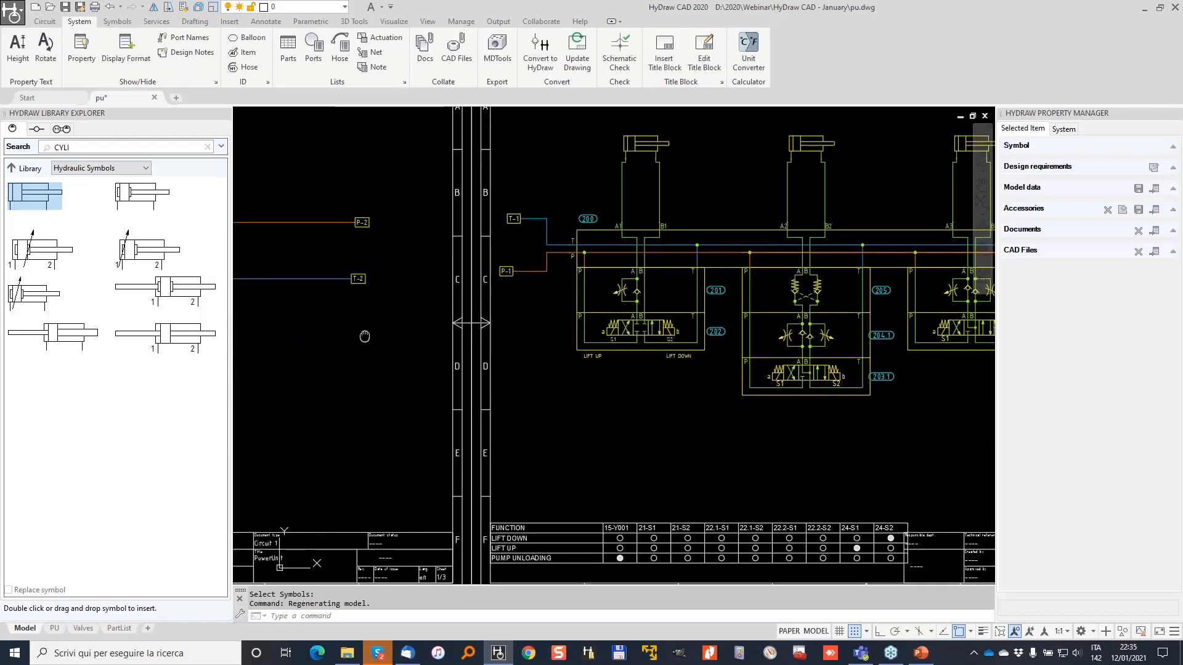
Nudge balloon 203.1 slightly right, clear of its valve symbol.
scroll(708, 239, "down", 2)
middle_click_drag(905, 254, 579, 258)
mouse_move(804, 382)
middle_mouse_down()
mouse_move(552, 414)
mouse_move(242, 406)
middle_mouse_up()
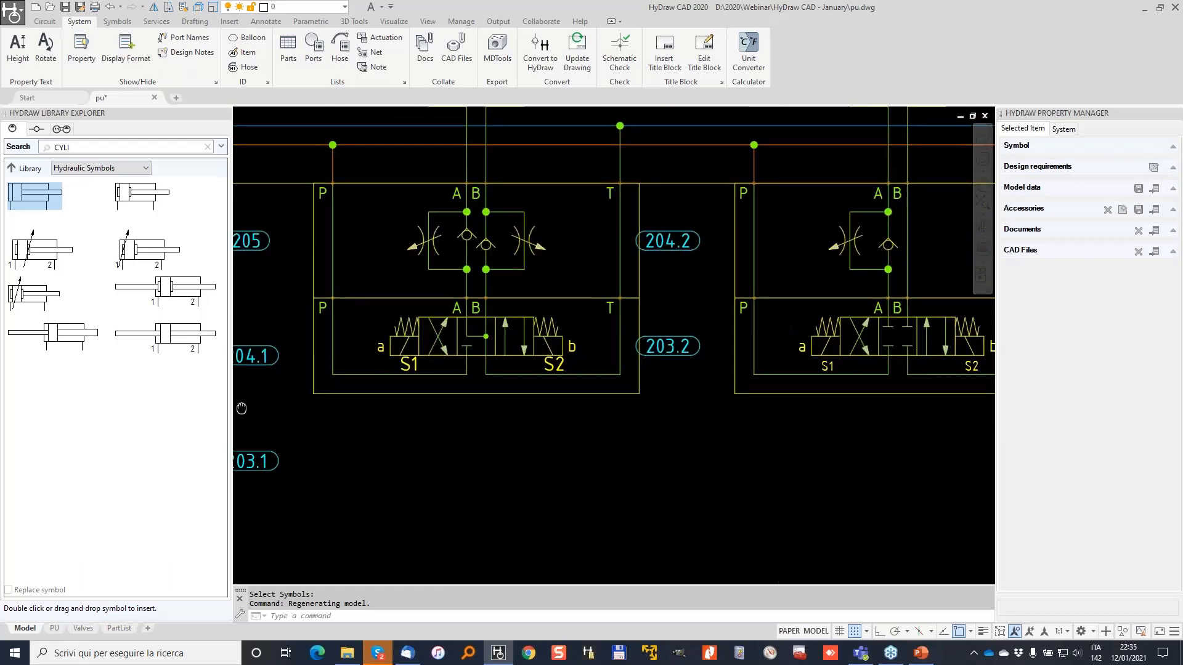
scroll(535, 322, "down", 2)
scroll(382, 406, "up", 4)
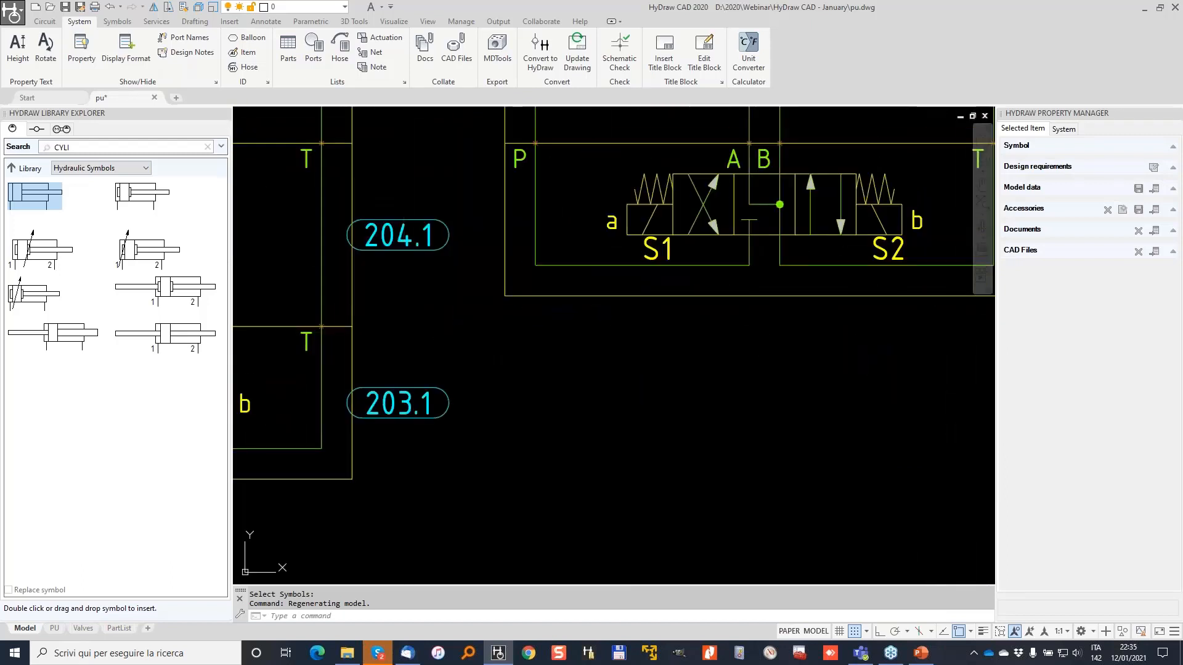
left_click(398, 403)
left_click(398, 403)
left_click(413, 402)
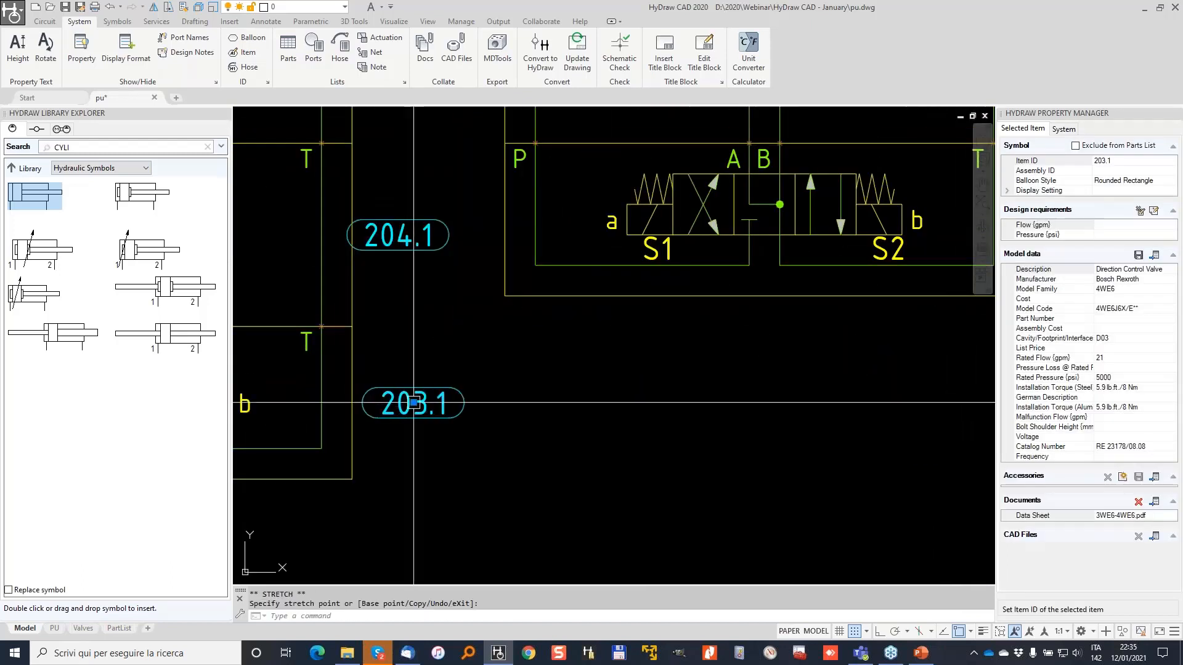
Shift balloons 204.2 and 203.2 further right, then clear the selection.
left_click(399, 234)
left_click(399, 235)
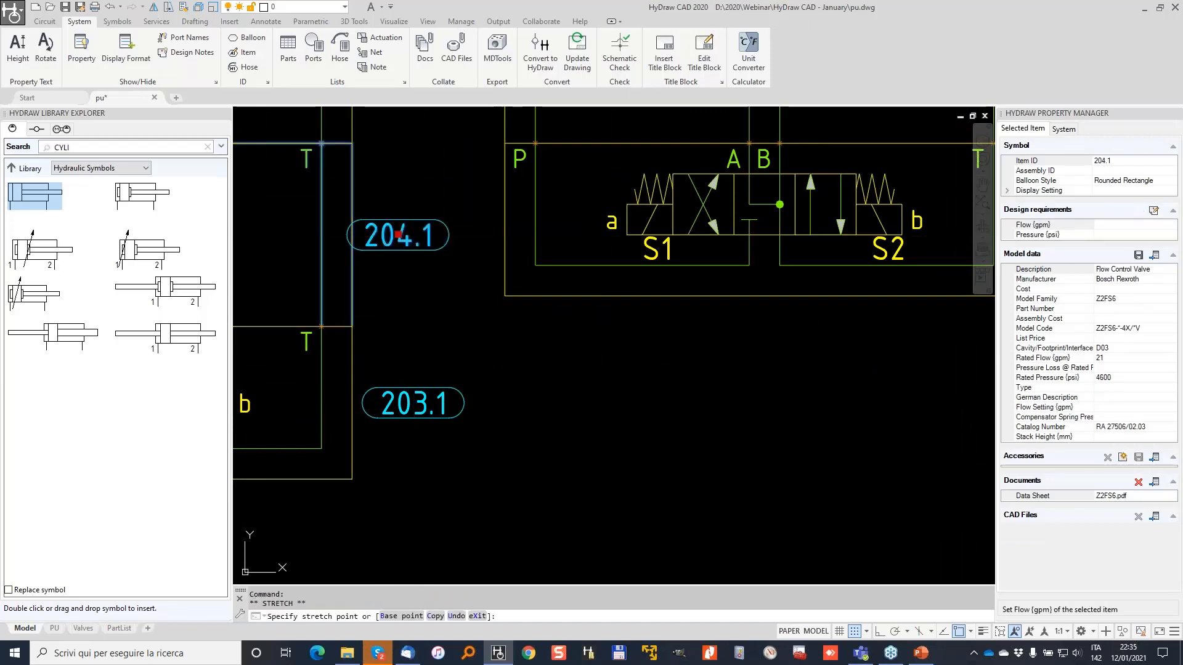
scroll(438, 231, "down", 4)
scroll(699, 150, "up", 2)
left_click(687, 162)
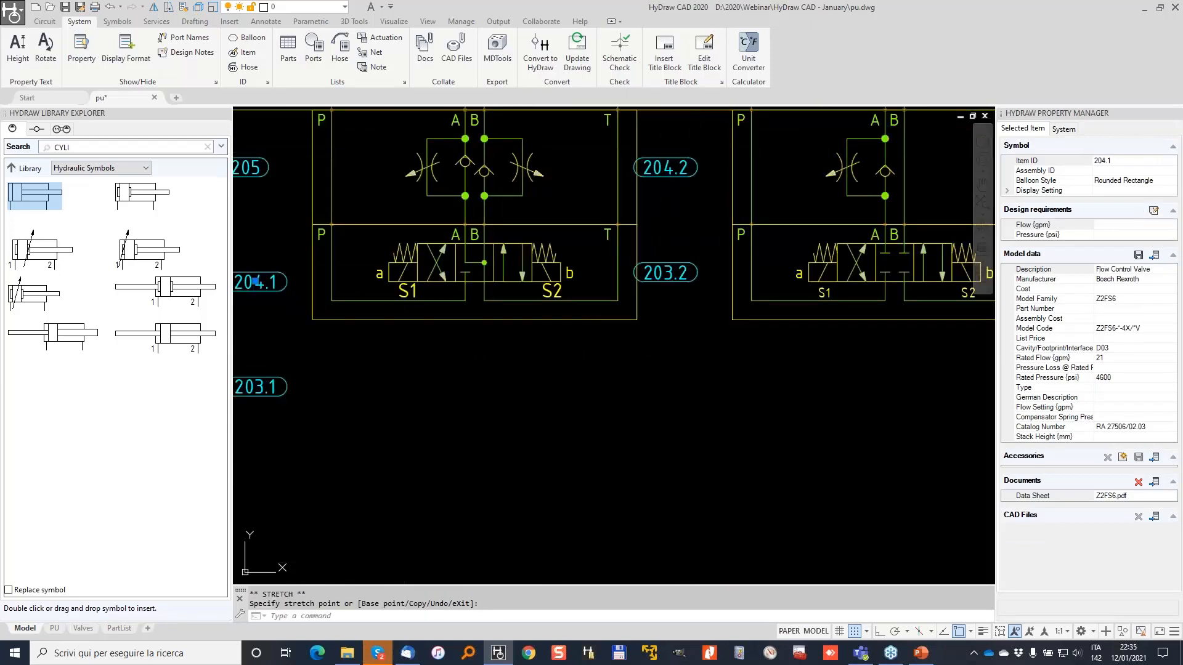
left_click(666, 167)
left_click(675, 167)
left_click(670, 273)
left_click(665, 272)
left_click(675, 273)
scroll(567, 255, "down", 2)
key("Escape")
key("Escape")
scroll(530, 234, "down", 6)
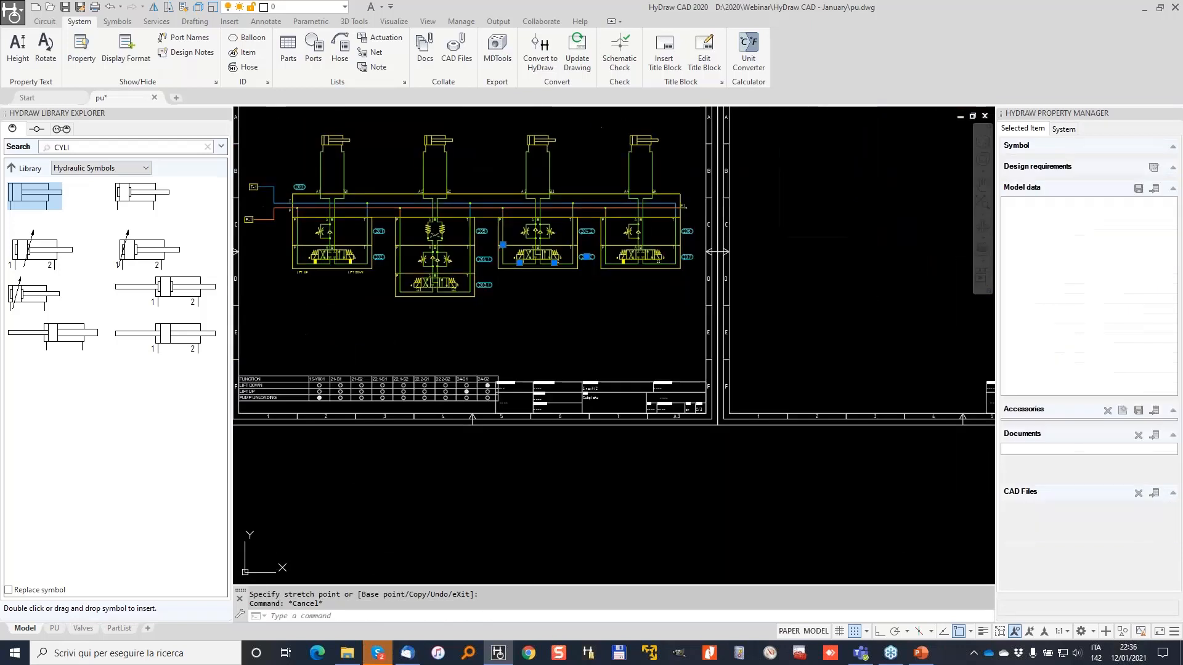
scroll(462, 211, "up", 2)
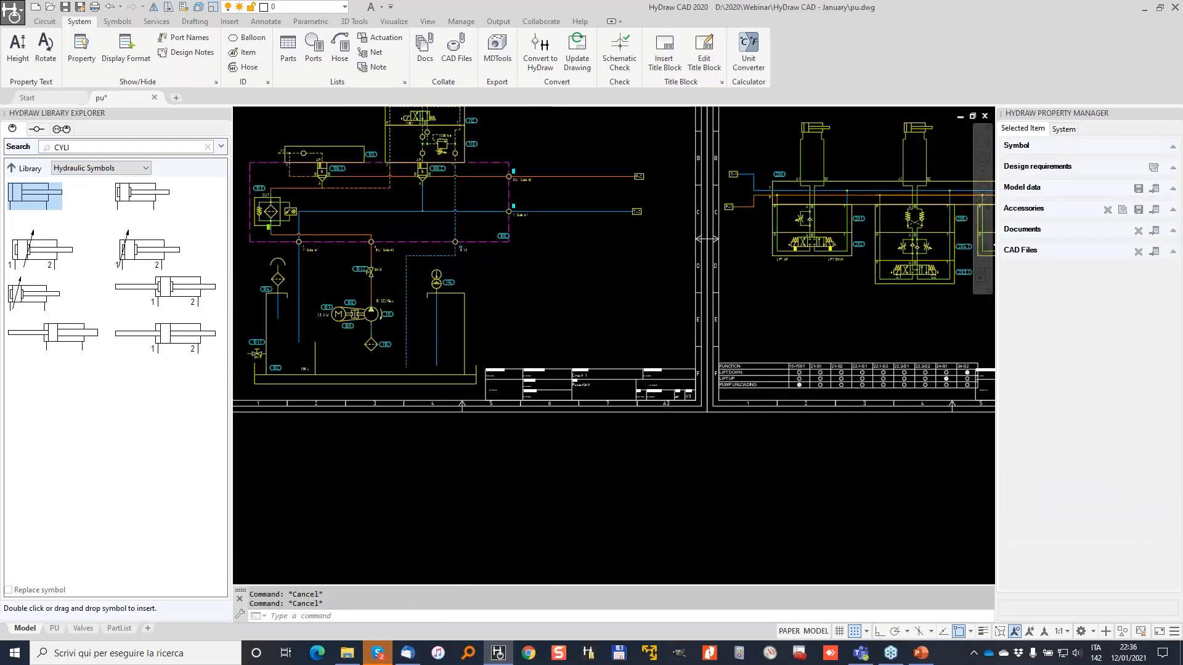
scroll(462, 216, "down", 2)
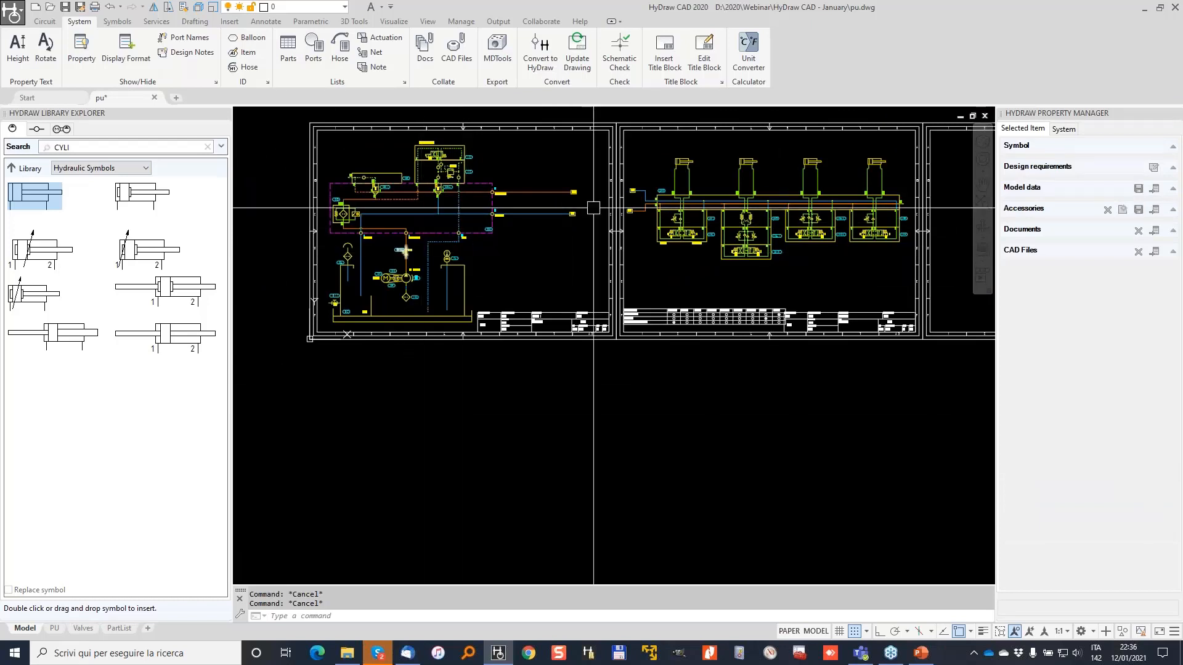
middle_click_drag(587, 213, 584, 287)
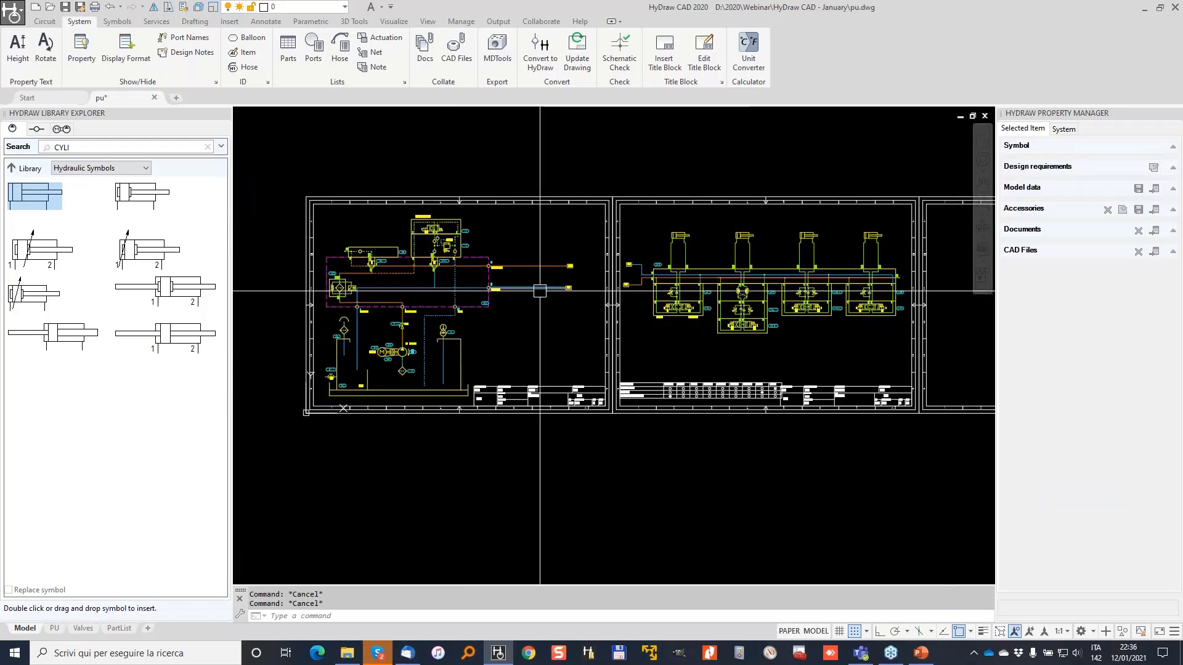
Generate a parts list from all 102 symbols on both sheets.
left_click(288, 45)
left_click(292, 148)
left_click(932, 425)
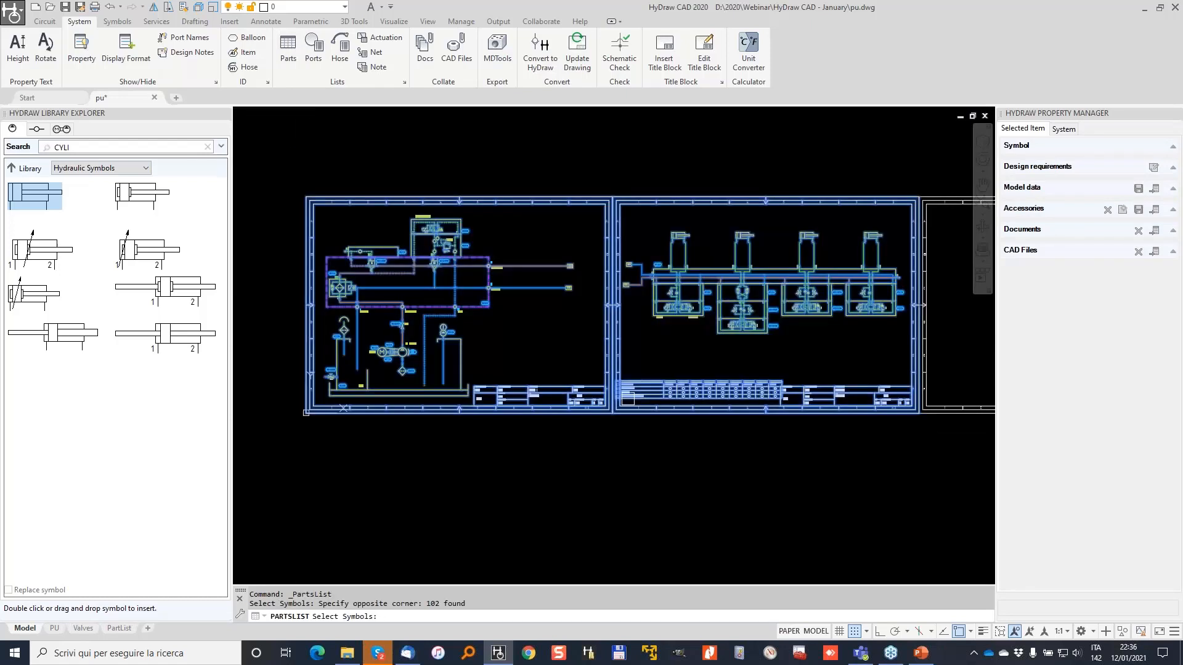
key("Return")
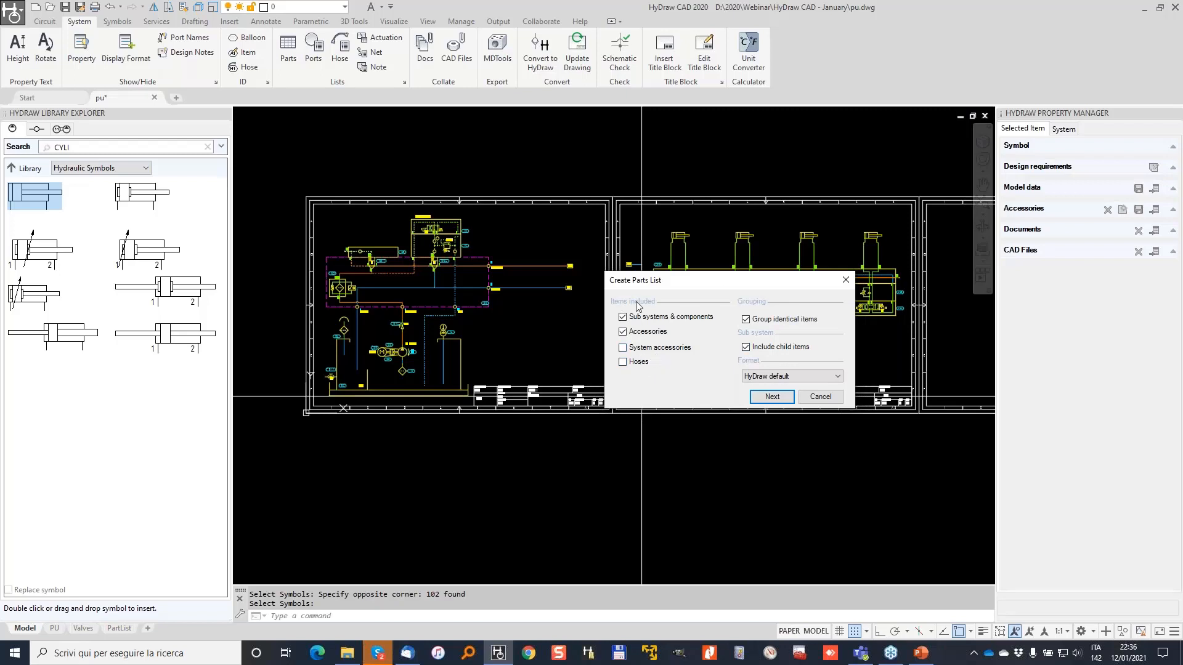
left_click(772, 397)
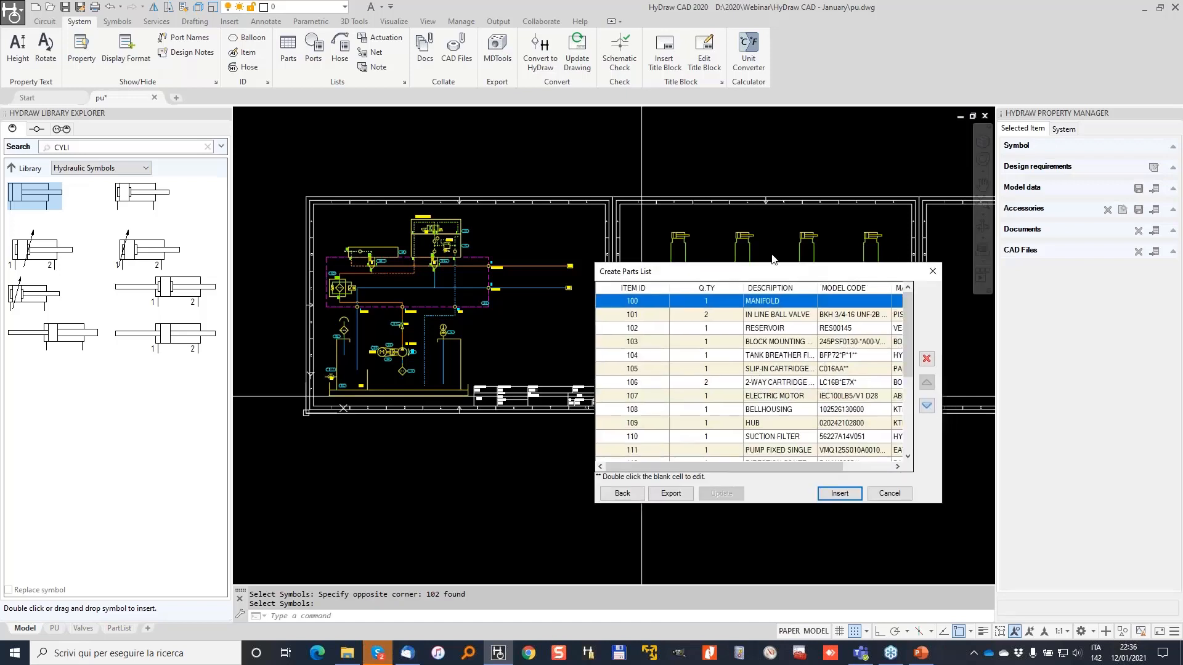
Move and enlarge the parts list window so every row is visible.
left_click_drag(772, 255, 651, 159)
left_click_drag(800, 369, 1180, 373)
left_click_drag(962, 391, 988, 599)
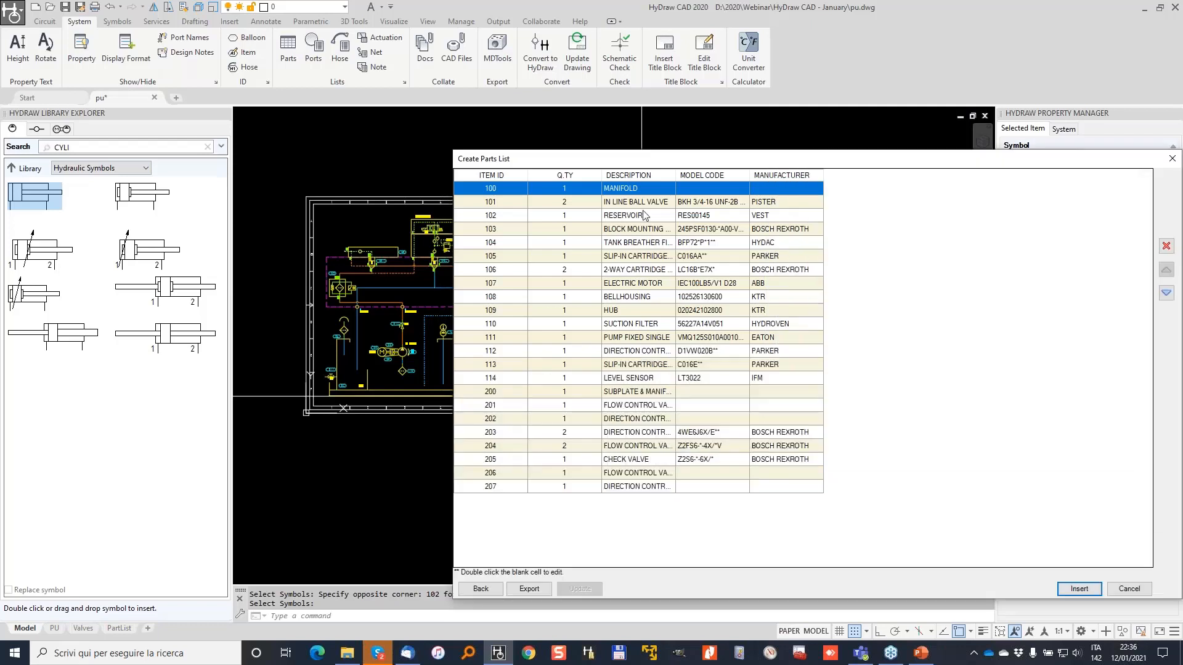
Enter EZ23456/EUROFLUID for item 100 and 123445/PARKER for item 200, then update the drawing.
double_click(695, 185)
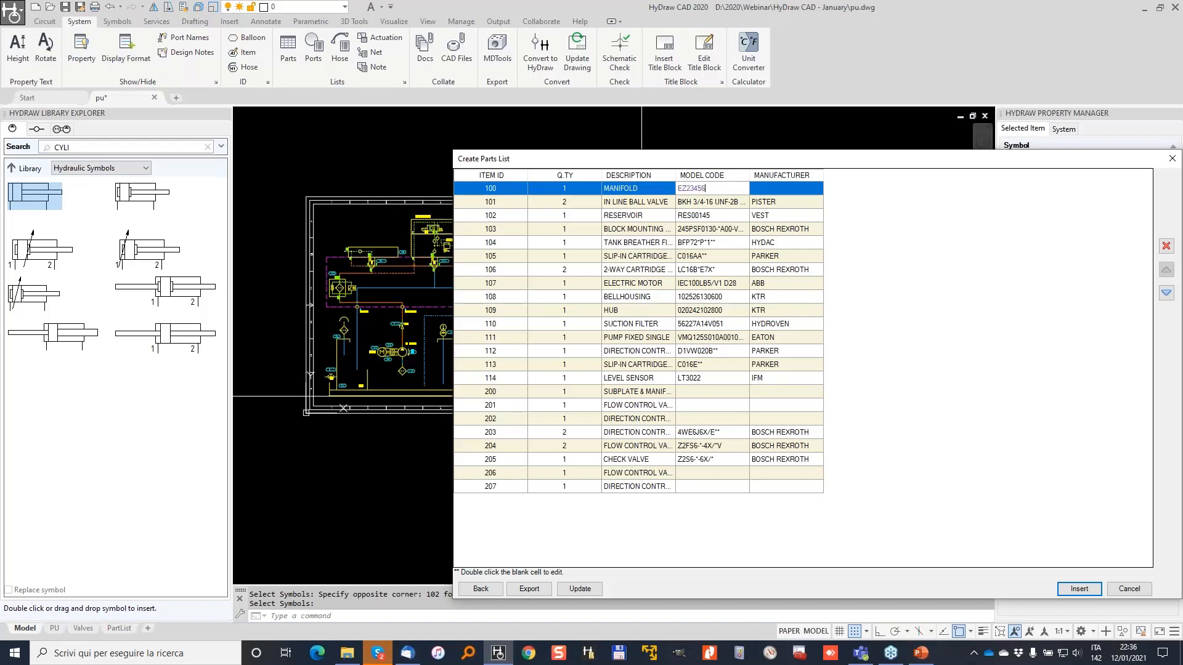
double_click(791, 186)
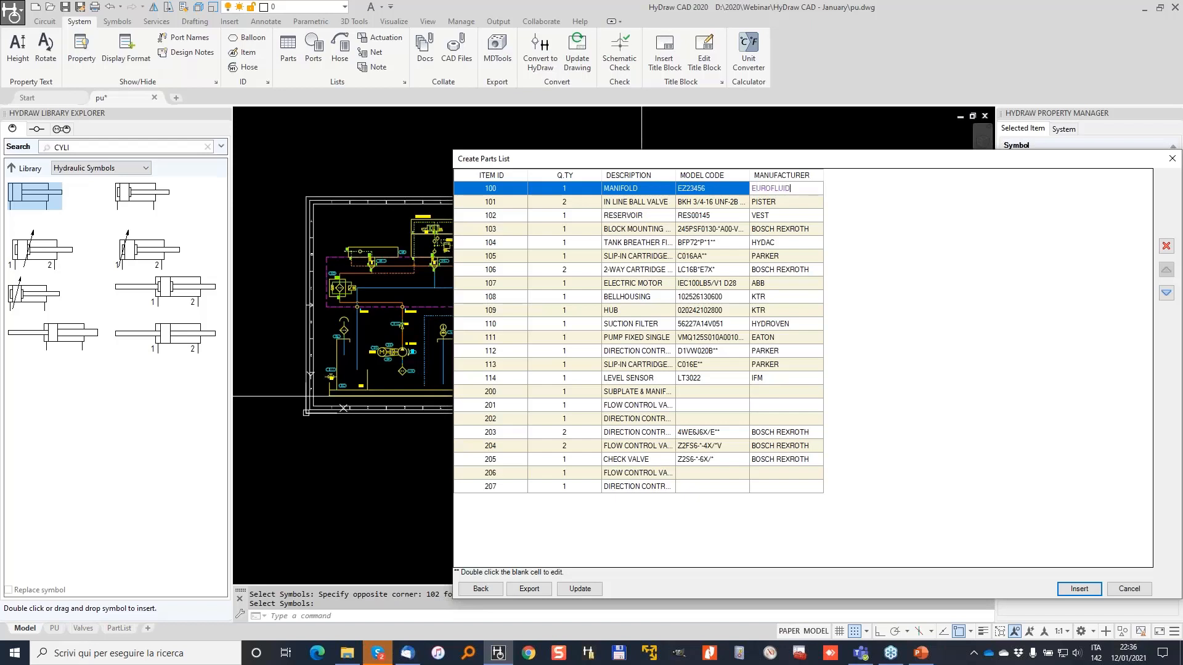
double_click(704, 392)
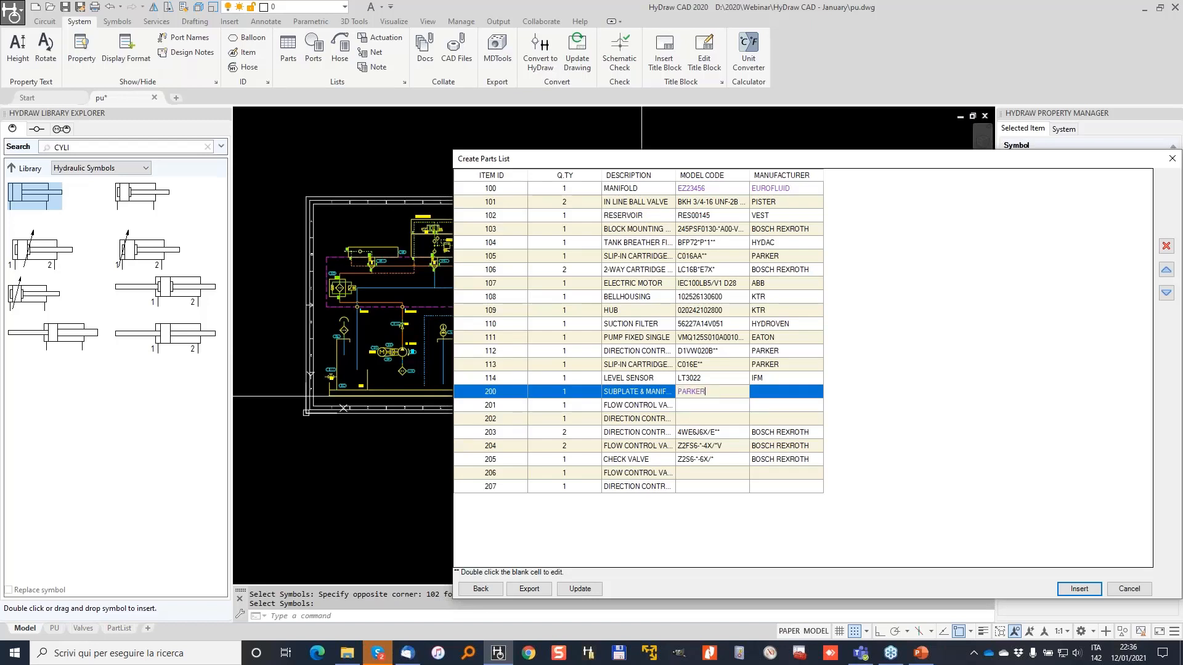
double_click(779, 393)
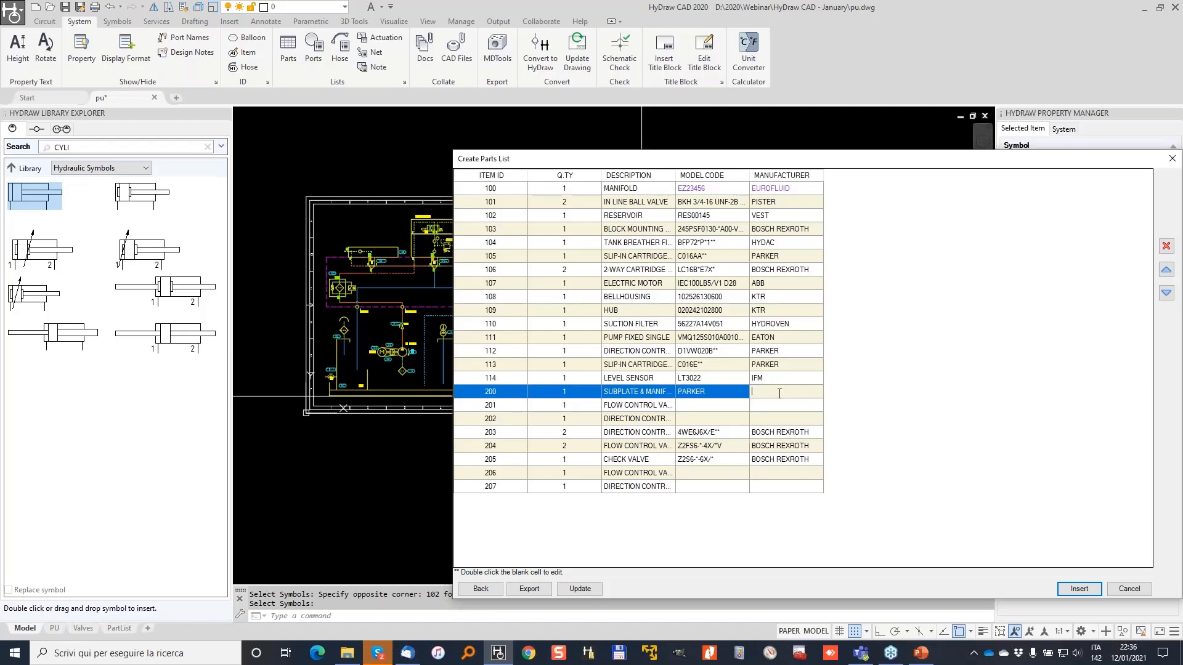
double_click(724, 393)
type("123445")
left_click(725, 407)
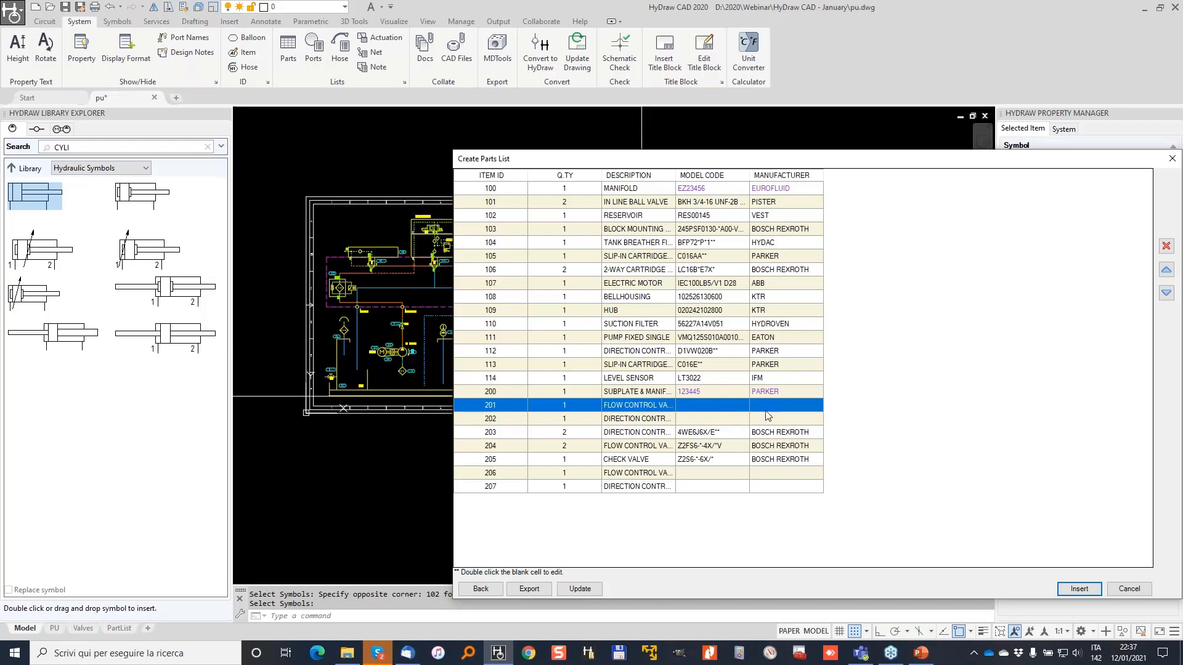
left_click(580, 589)
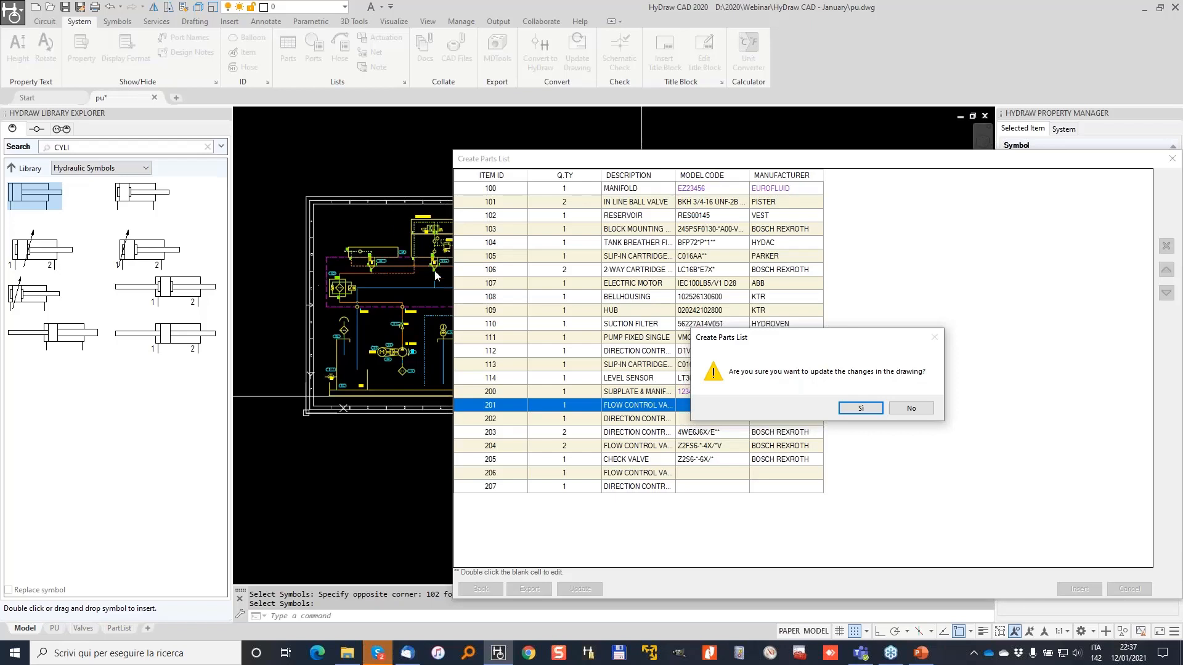
left_click(861, 409)
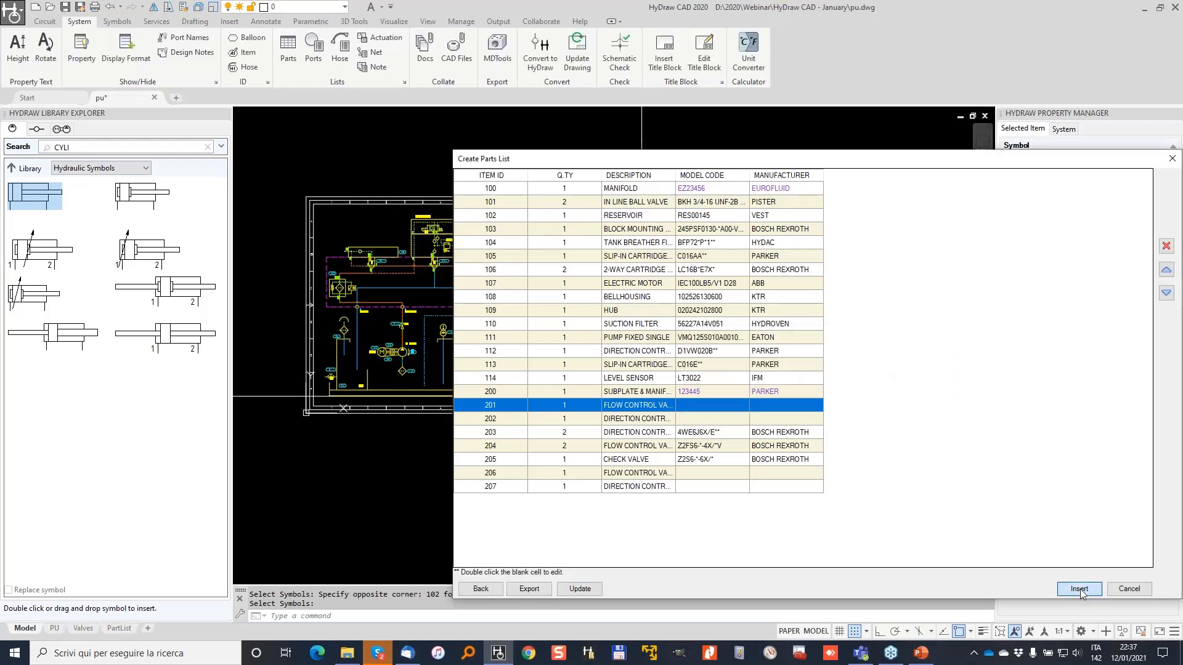
Place the parts list table for items 100–114 and 200–207 on the empty third sheet.
left_click(1080, 589)
middle_click_drag(880, 308, 566, 327)
left_click(627, 231)
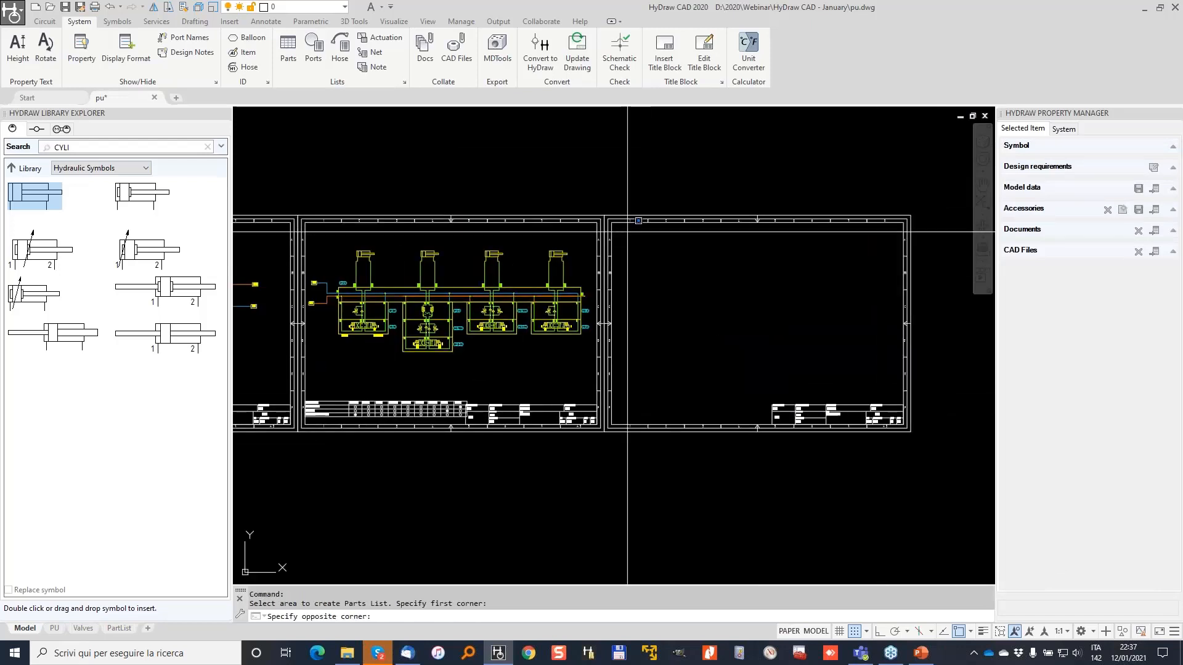
left_click(863, 386)
scroll(677, 268, "up", 4)
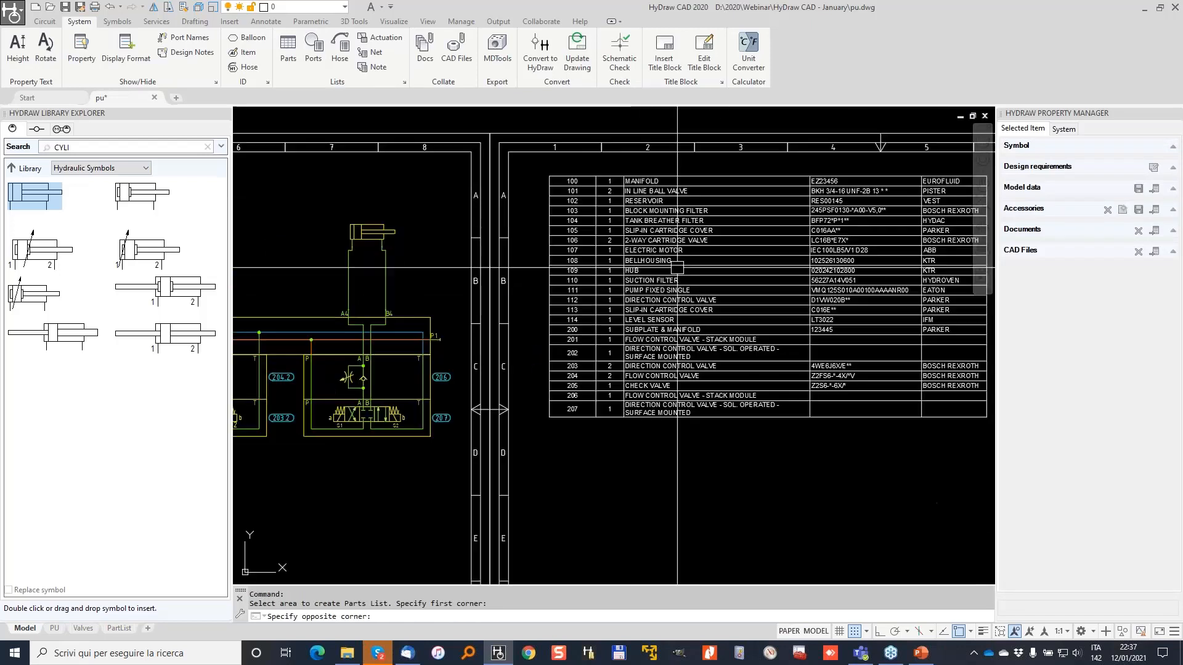
key("Escape")
scroll(657, 185, "up", 2)
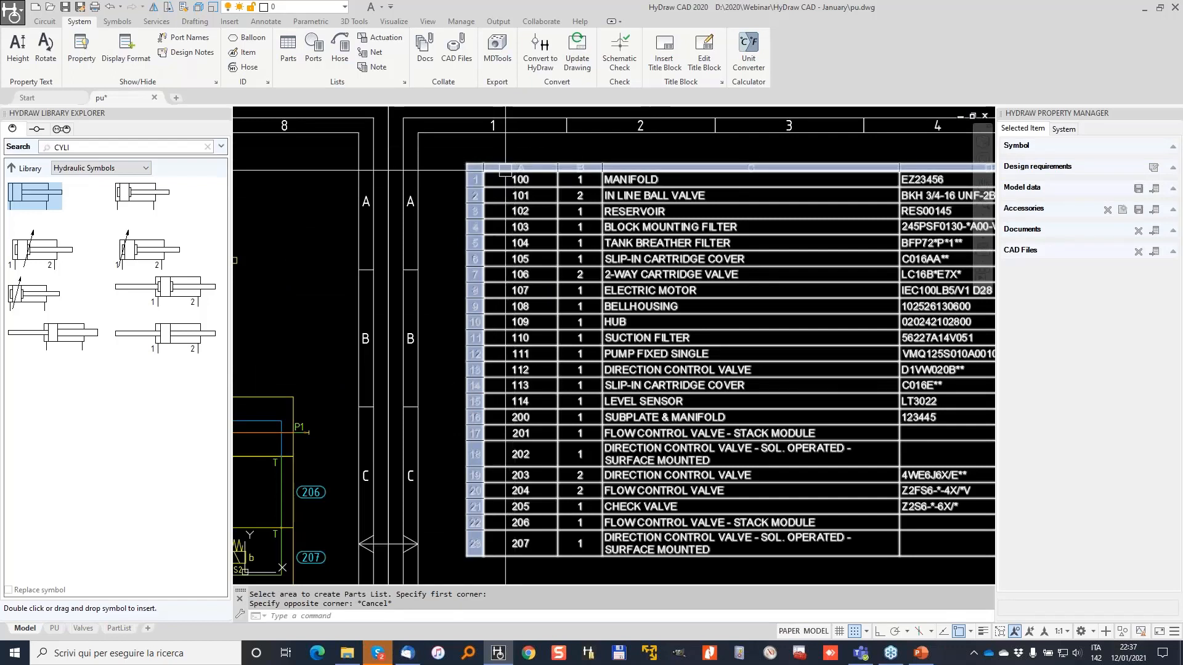
scroll(512, 448, "down", 4)
key("Escape")
key("Escape")
middle_click_drag(503, 443, 722, 350)
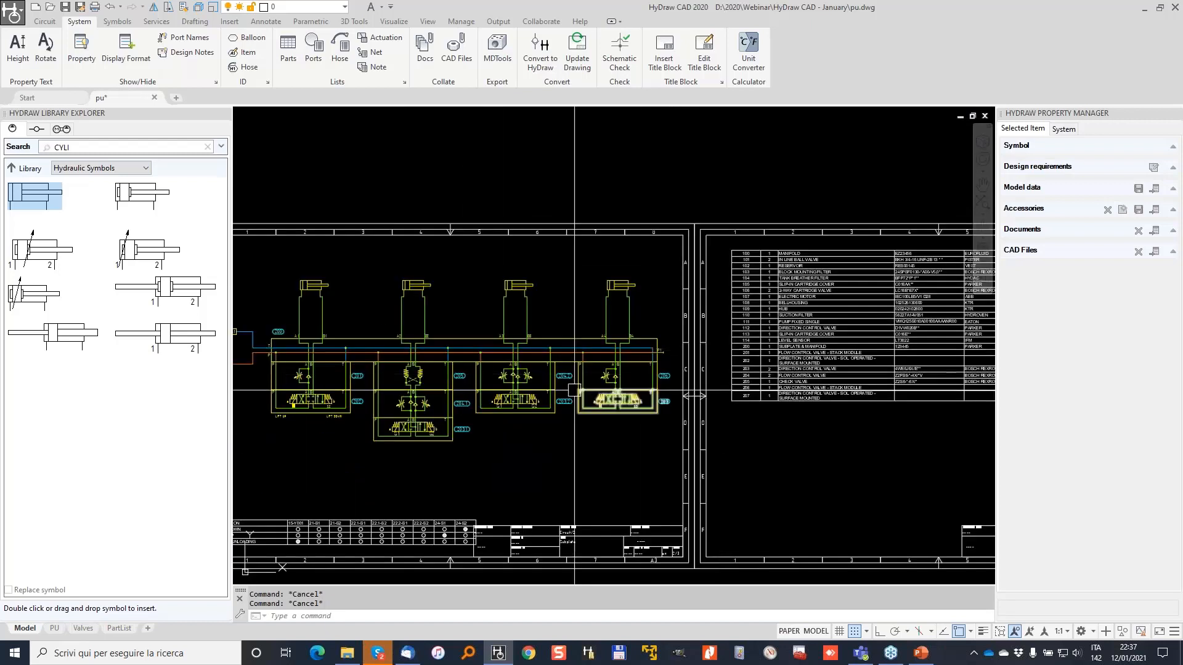
Erase the switching function table beneath the valve circuit.
middle_click_drag(395, 409, 628, 327)
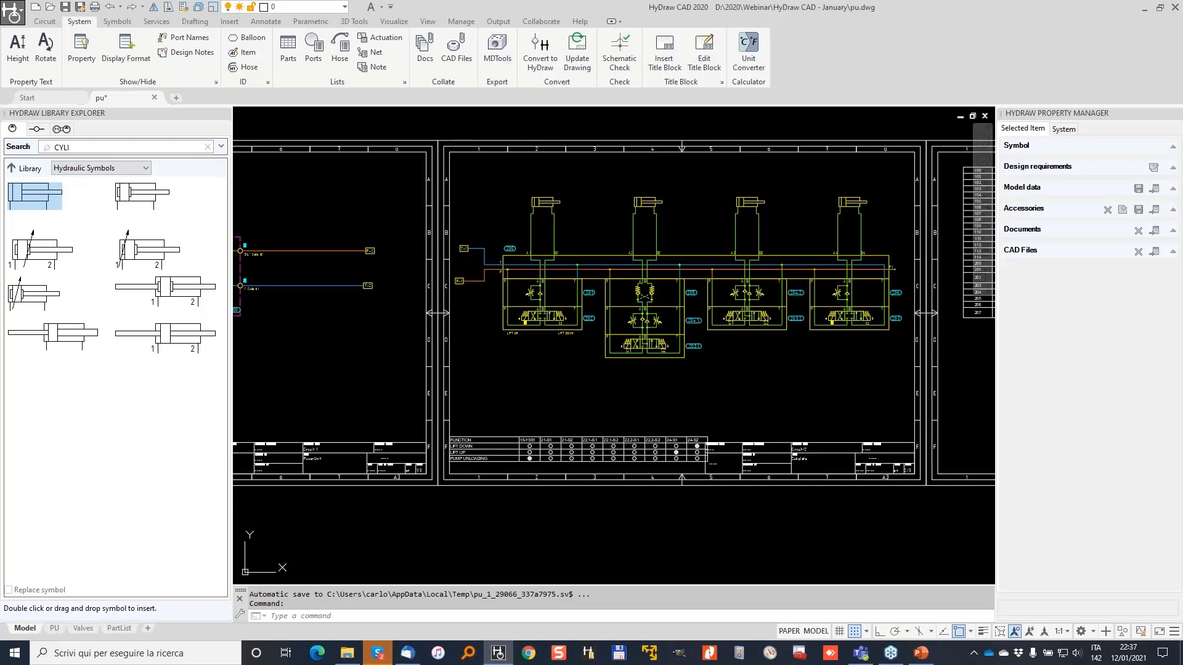
scroll(606, 437, "up", 4)
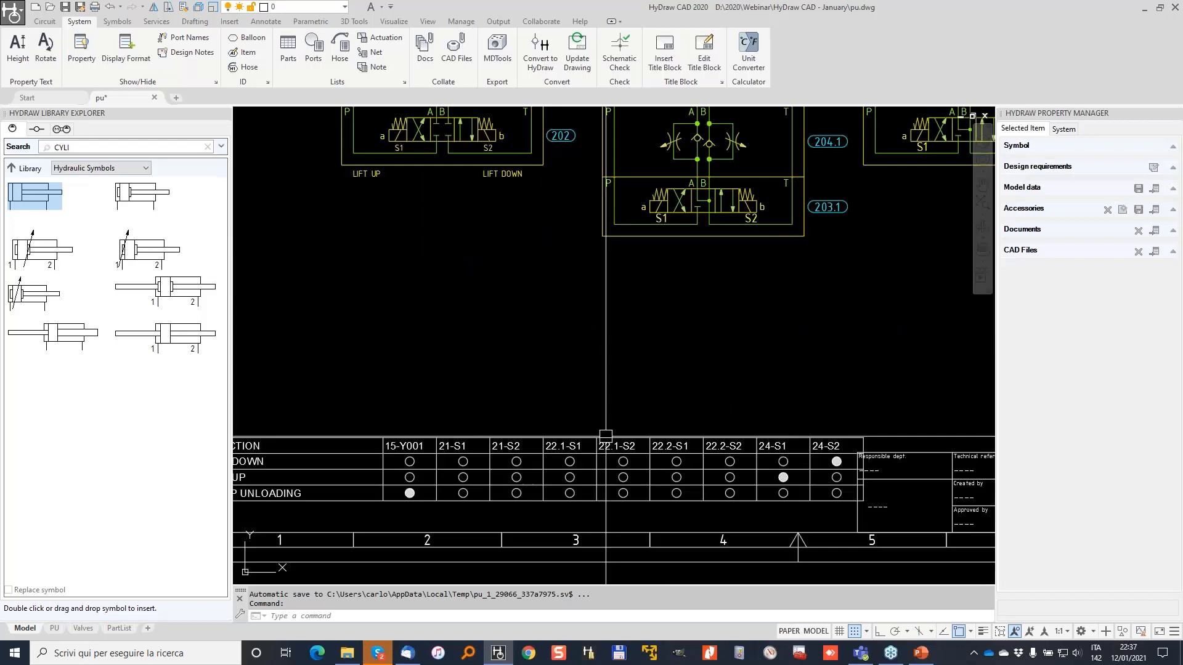
left_click(605, 444)
left_click(560, 415)
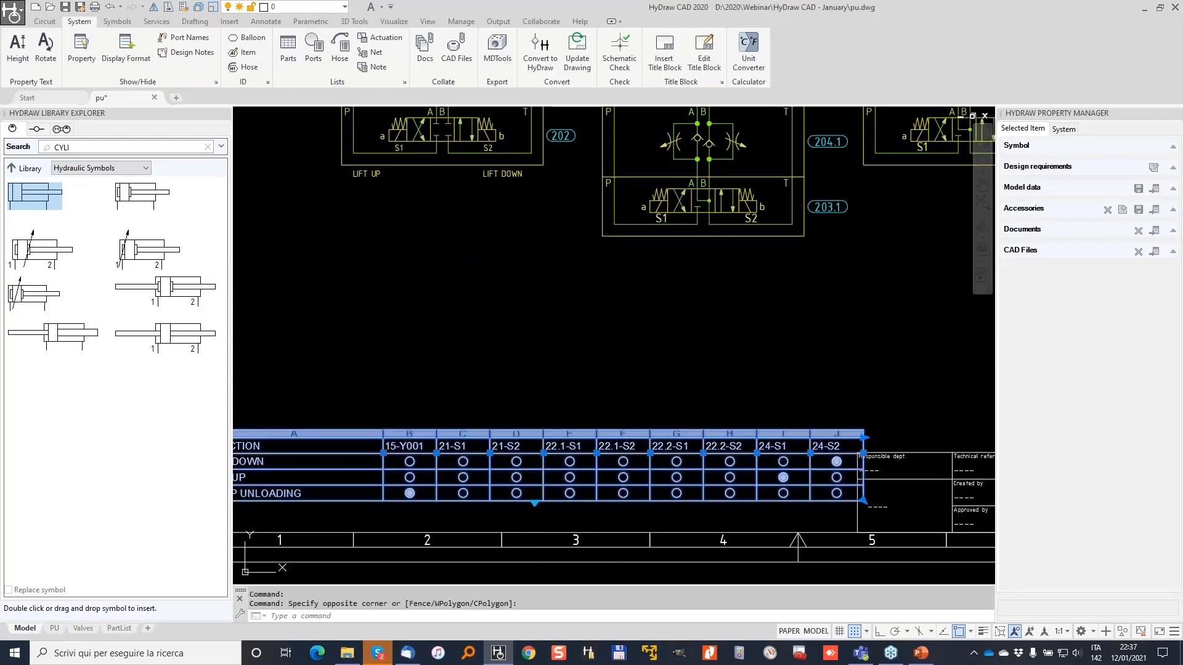
key("Delete")
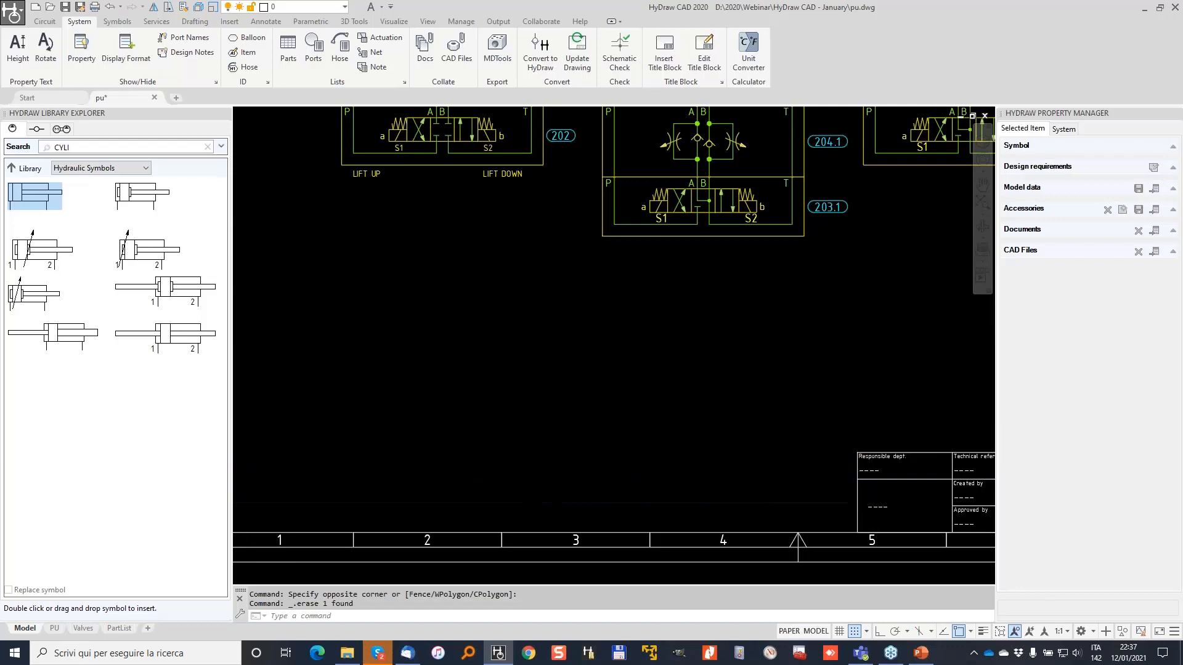
scroll(549, 399, "down", 3)
Save the drawing and bring up the application menu's print options.
left_click(64, 11)
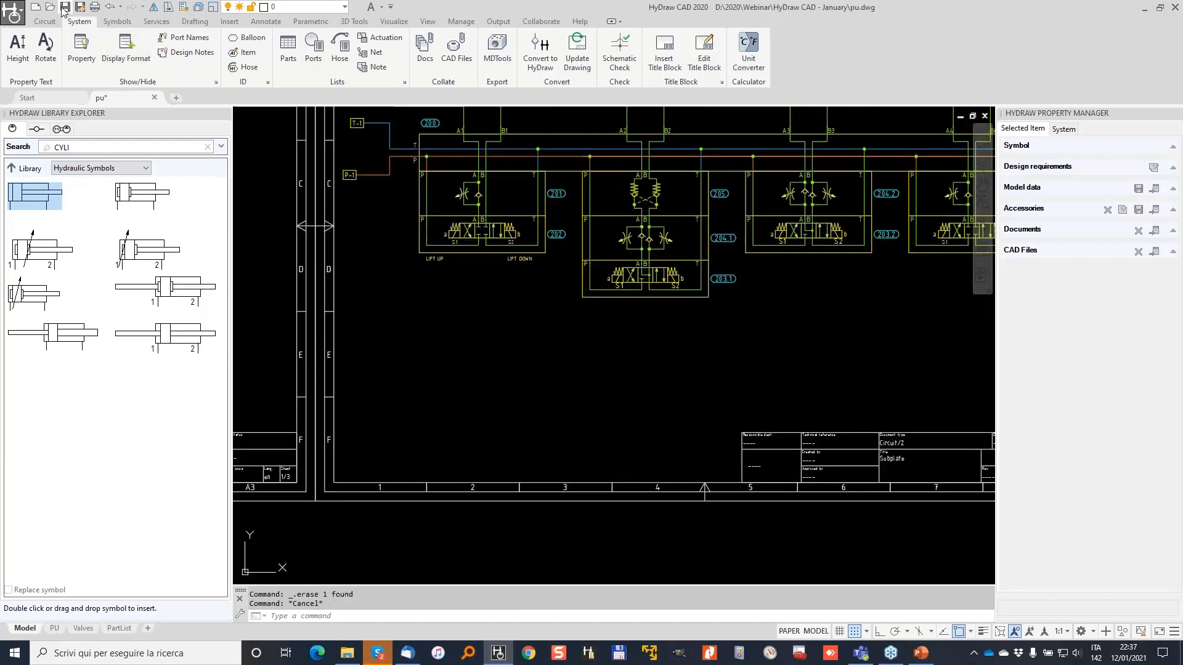
scroll(407, 252, "down", 5)
mouse_move(408, 254)
middle_mouse_down()
mouse_move(612, 267)
mouse_move(652, 294)
middle_mouse_up()
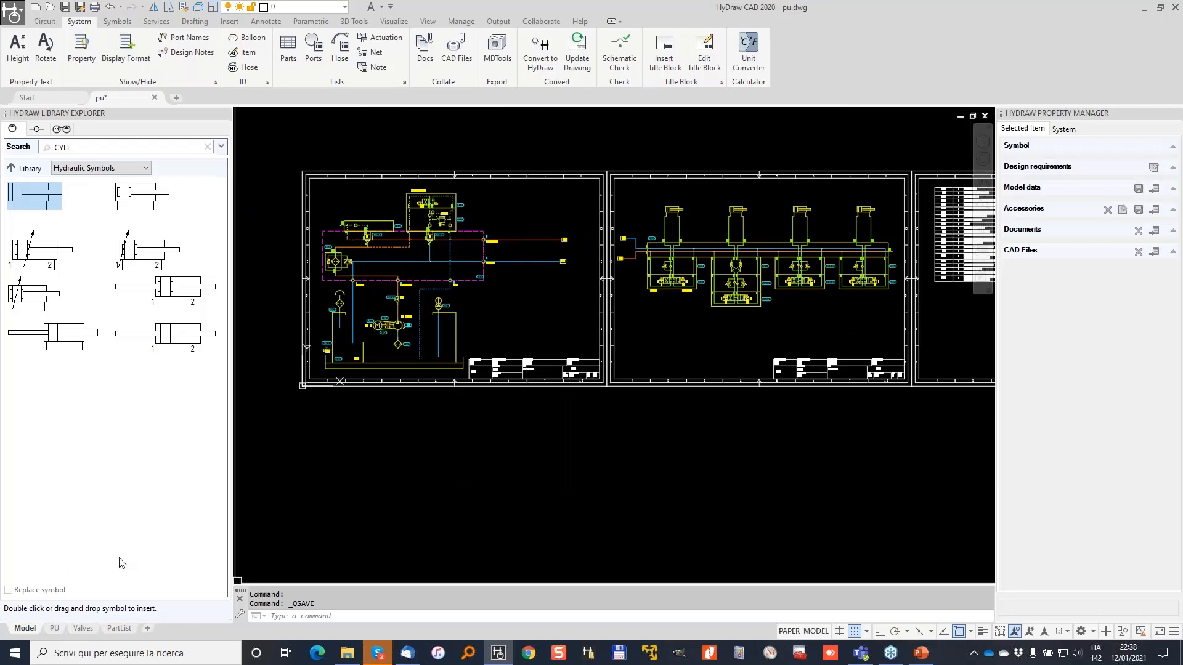
left_click(15, 12)
mouse_move(43, 248)
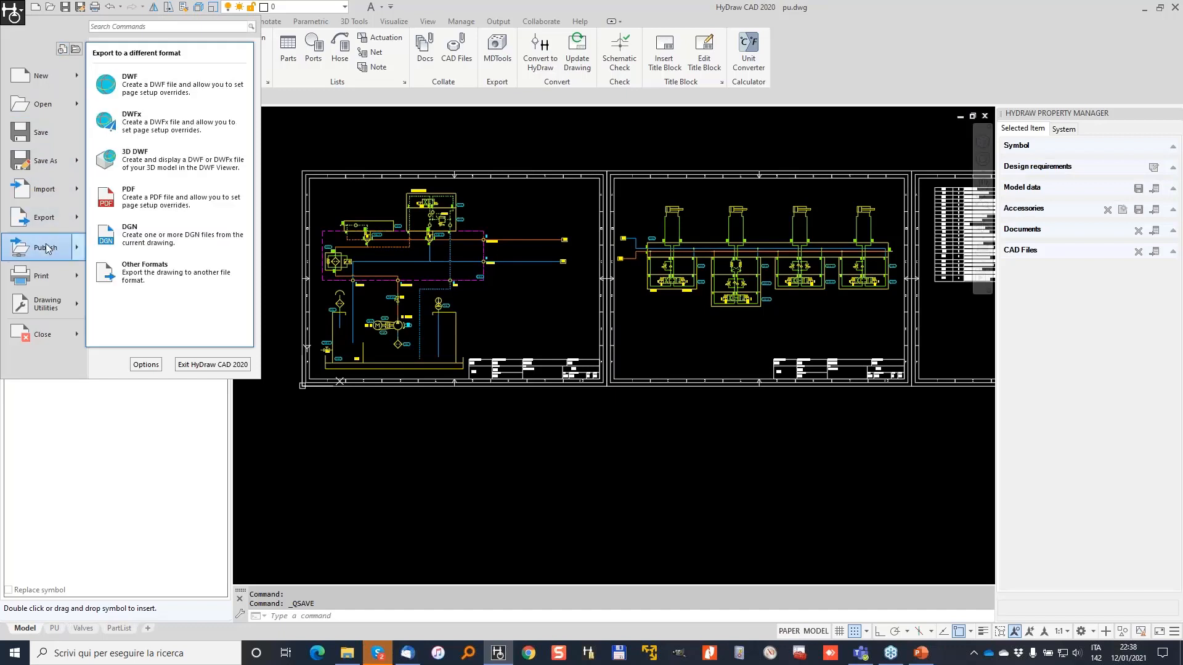
Set up a batch plot of pu-PU, pu-Valves and pu-PartList to PDF, removing pu-Model.
mouse_move(48, 278)
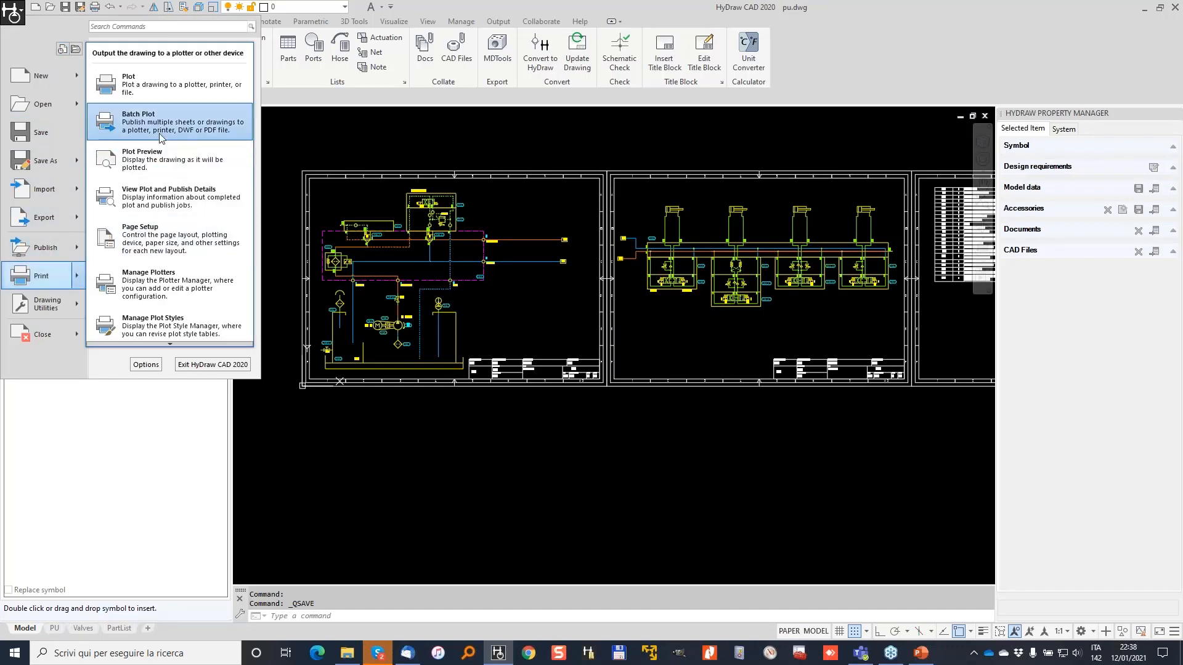
left_click(138, 120)
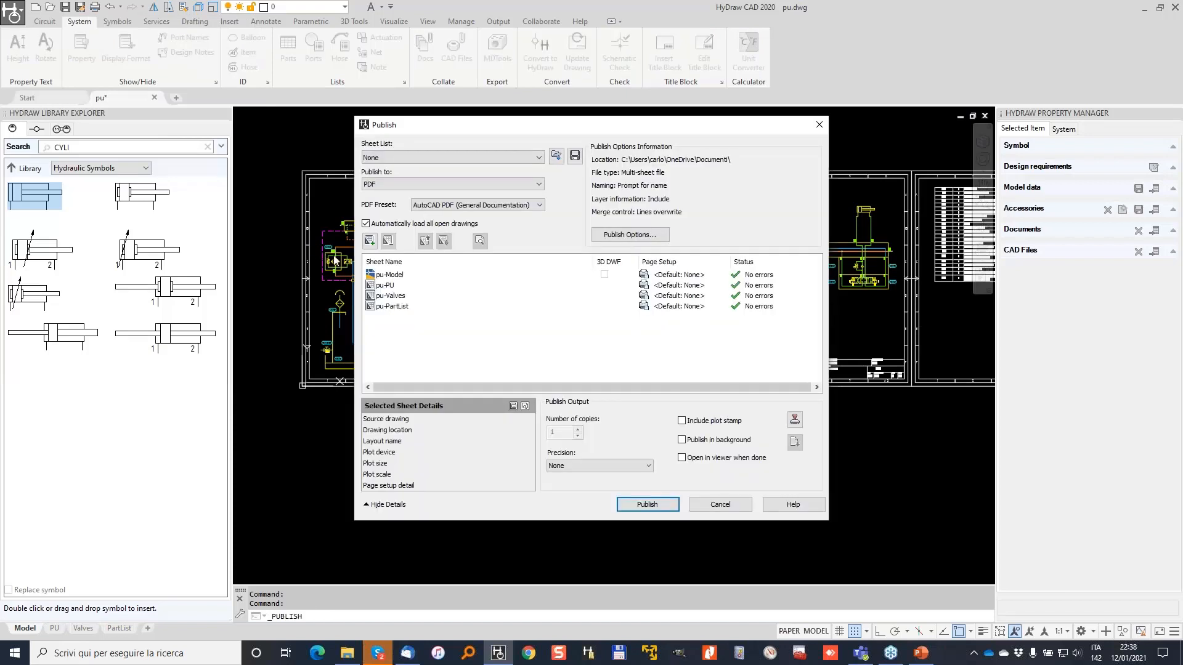
left_click(387, 275)
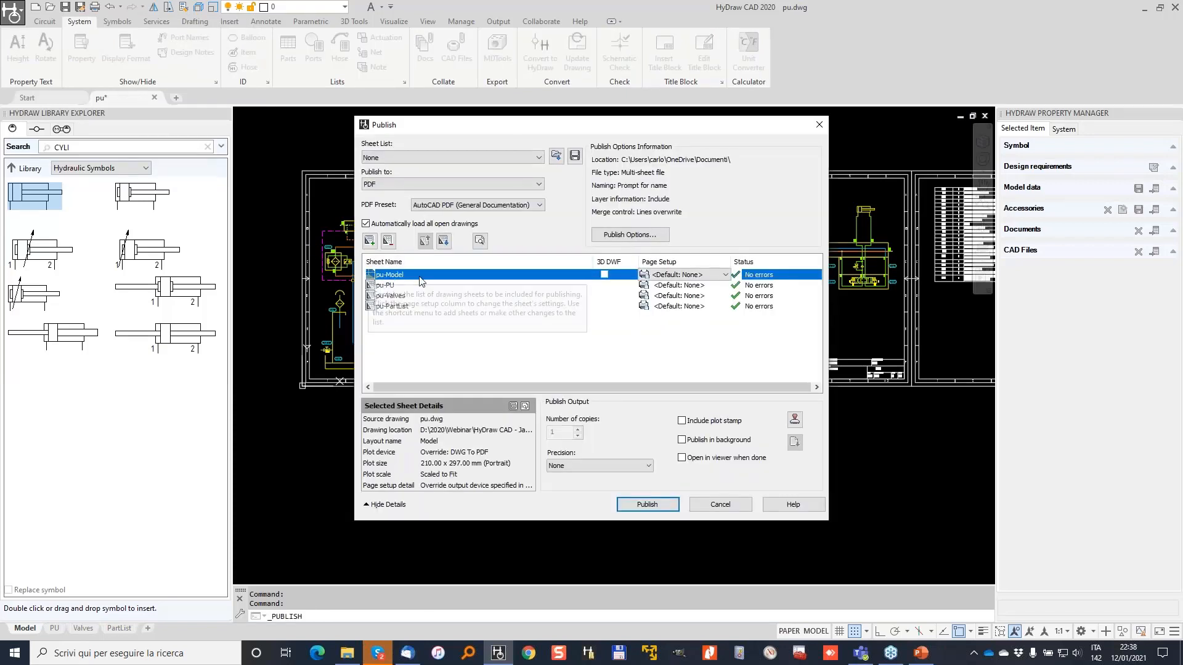
left_click(388, 240)
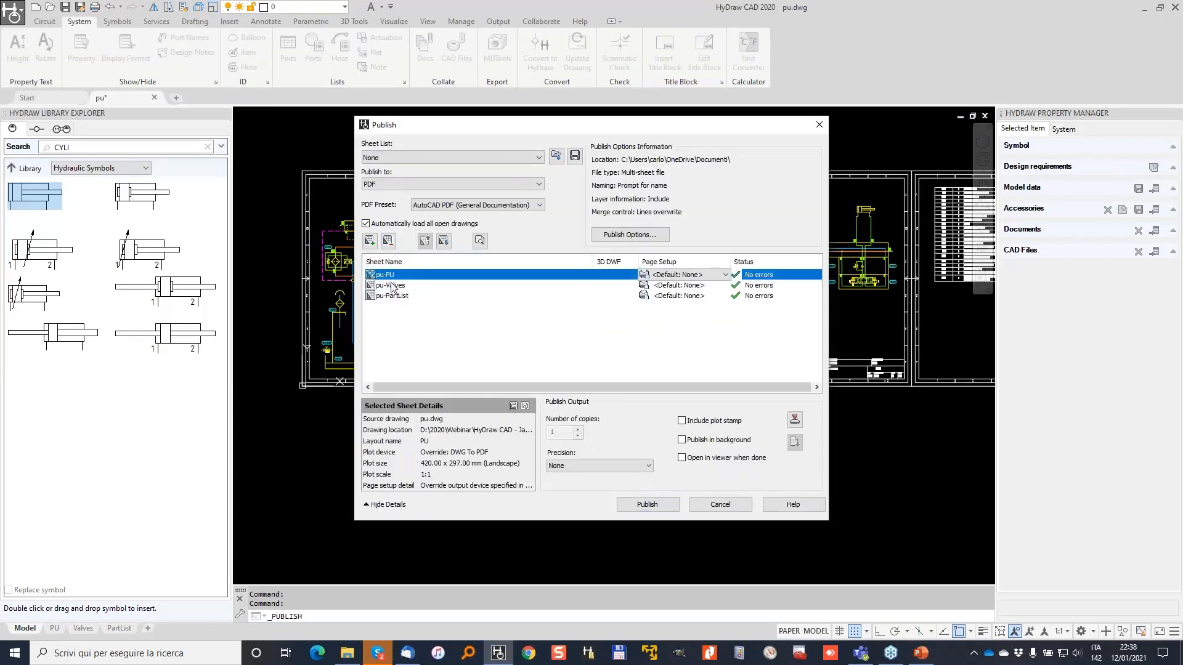
left_click(395, 286)
left_click(399, 296)
left_click(388, 275)
left_click(392, 286)
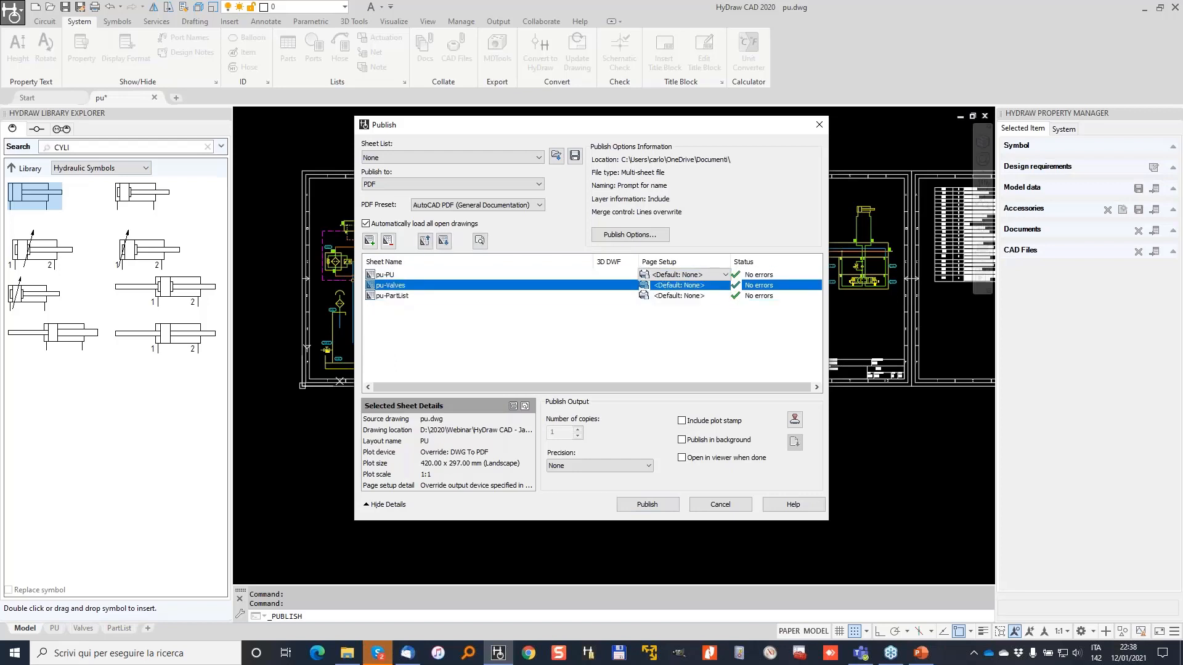
left_click(400, 295)
left_click(414, 185)
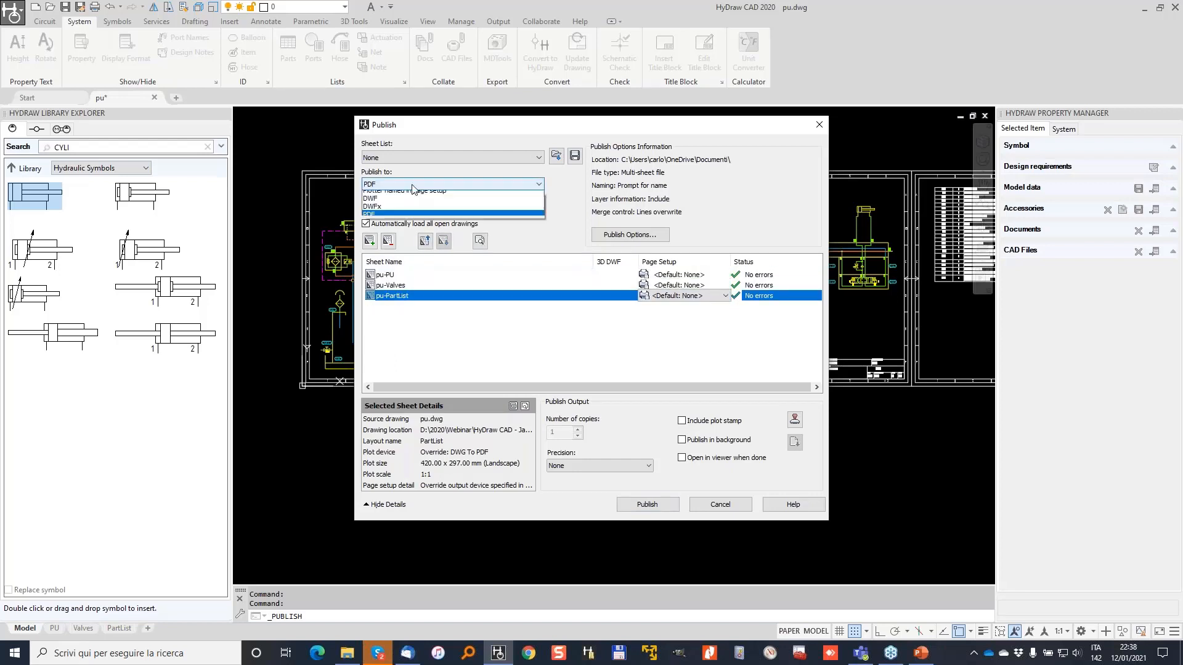
left_click(478, 335)
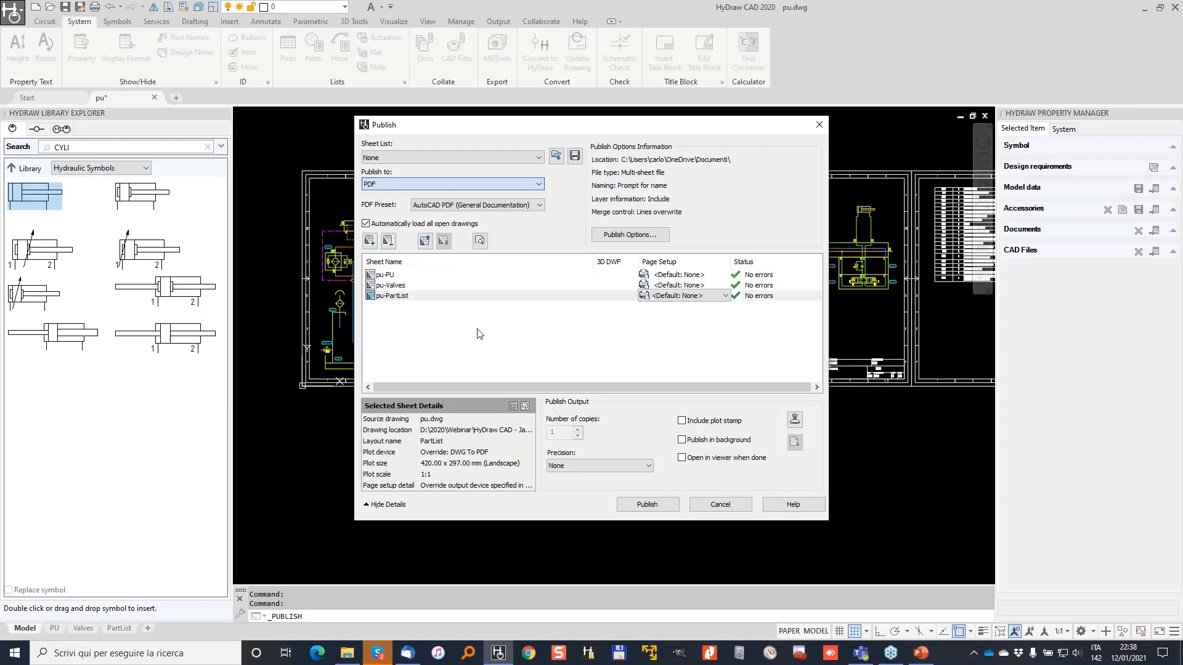
Publish the sheets as pu.pdf in the HyDraw CAD - January folder without saving the sheet list.
left_click(647, 504)
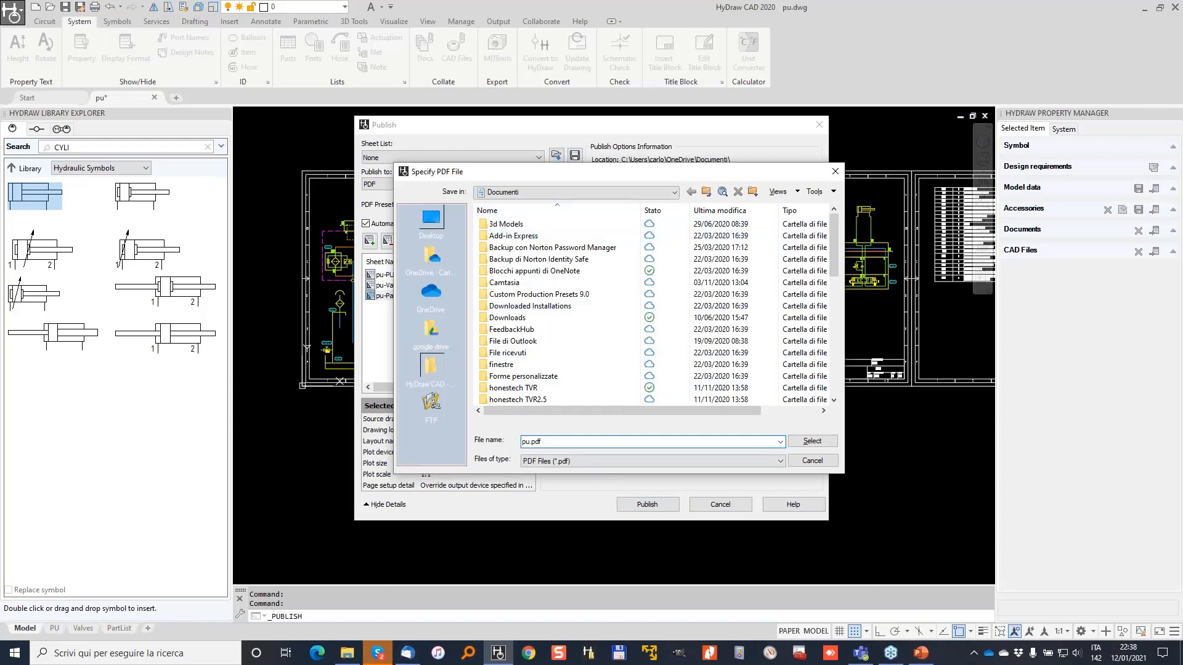
left_click(430, 369)
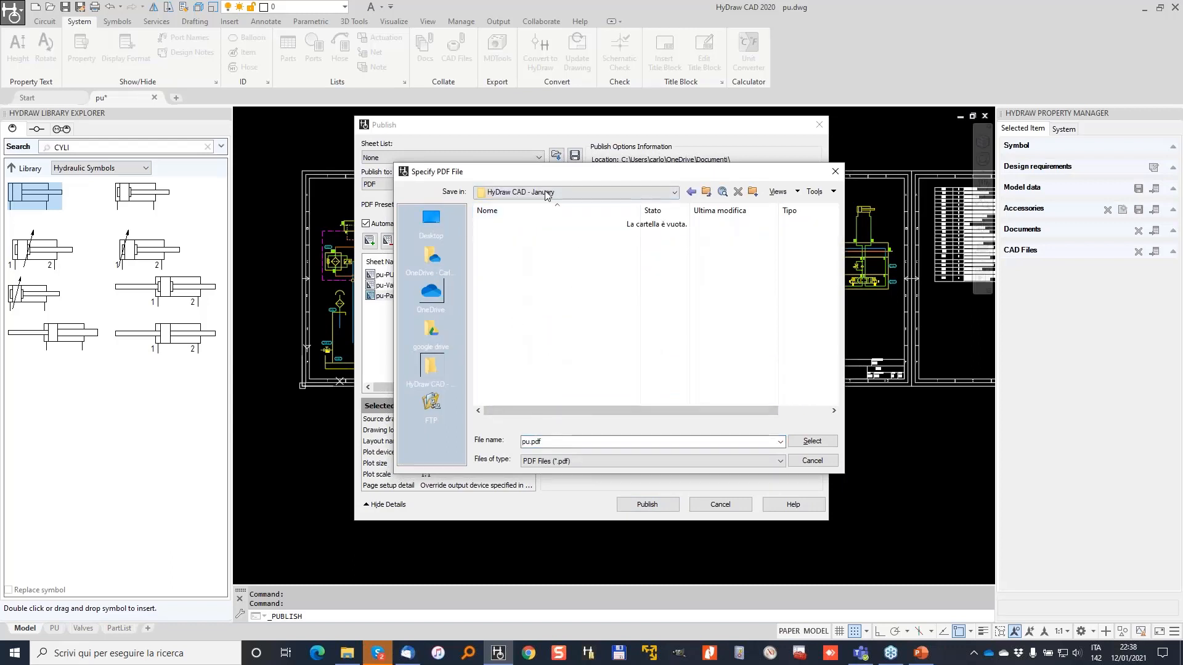
double_click(539, 442)
left_click(811, 441)
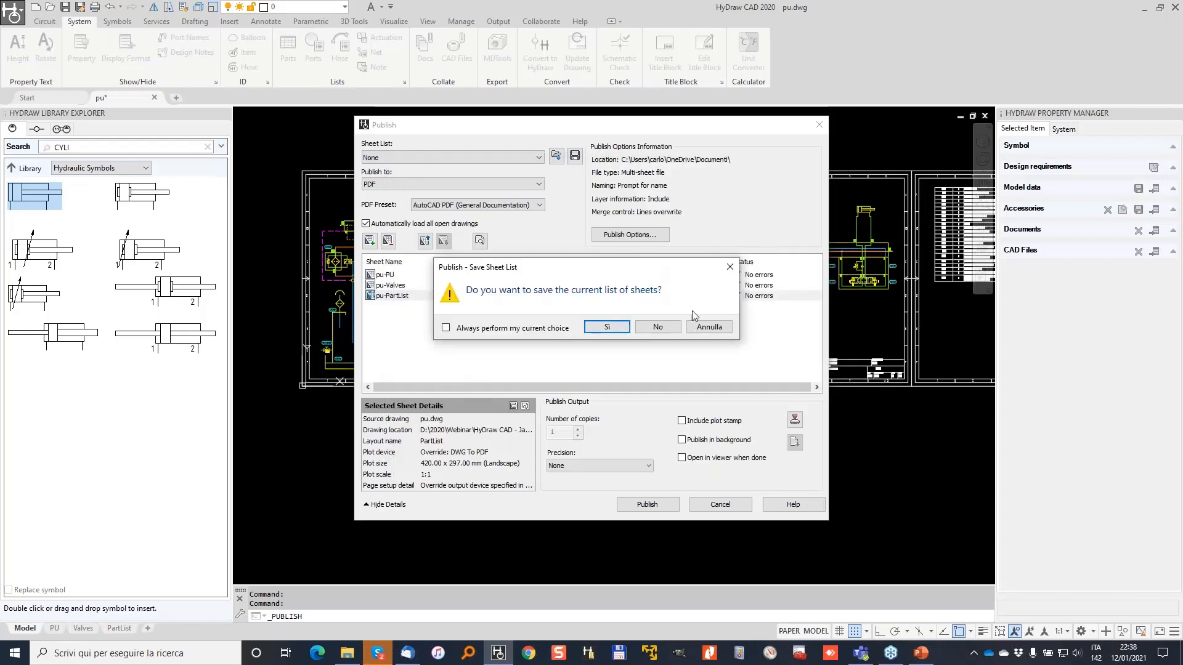
left_click(658, 328)
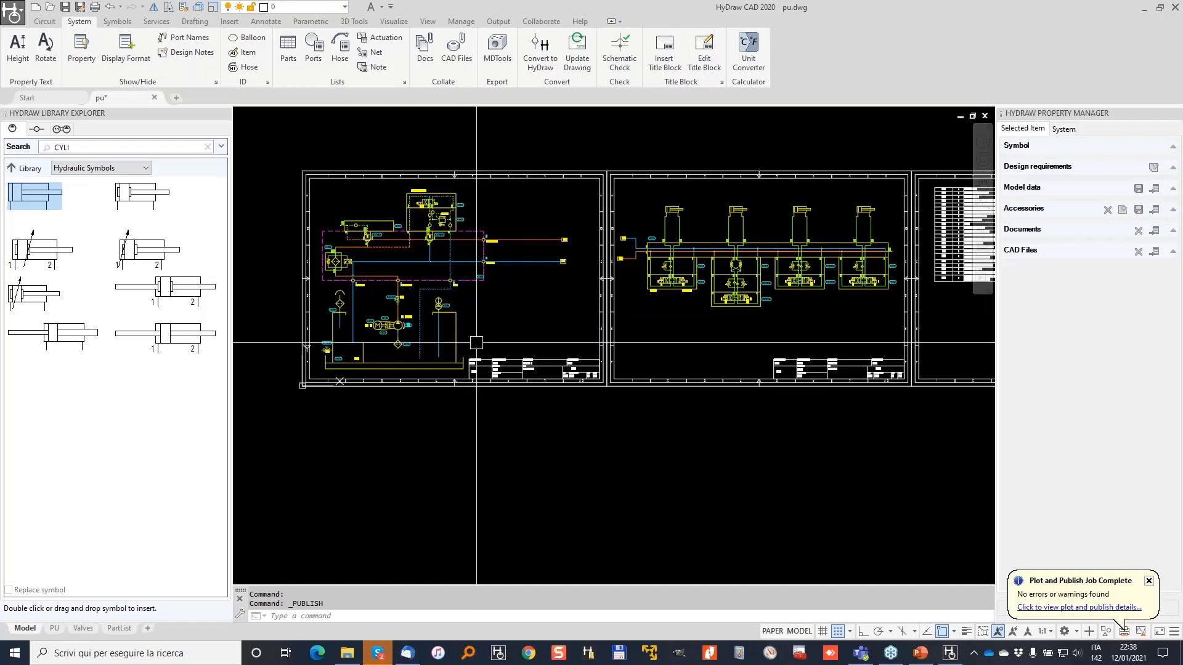
Locate pu.dwg through Quick Access recent files and open pu.pdf from its folder.
left_click(712, 654)
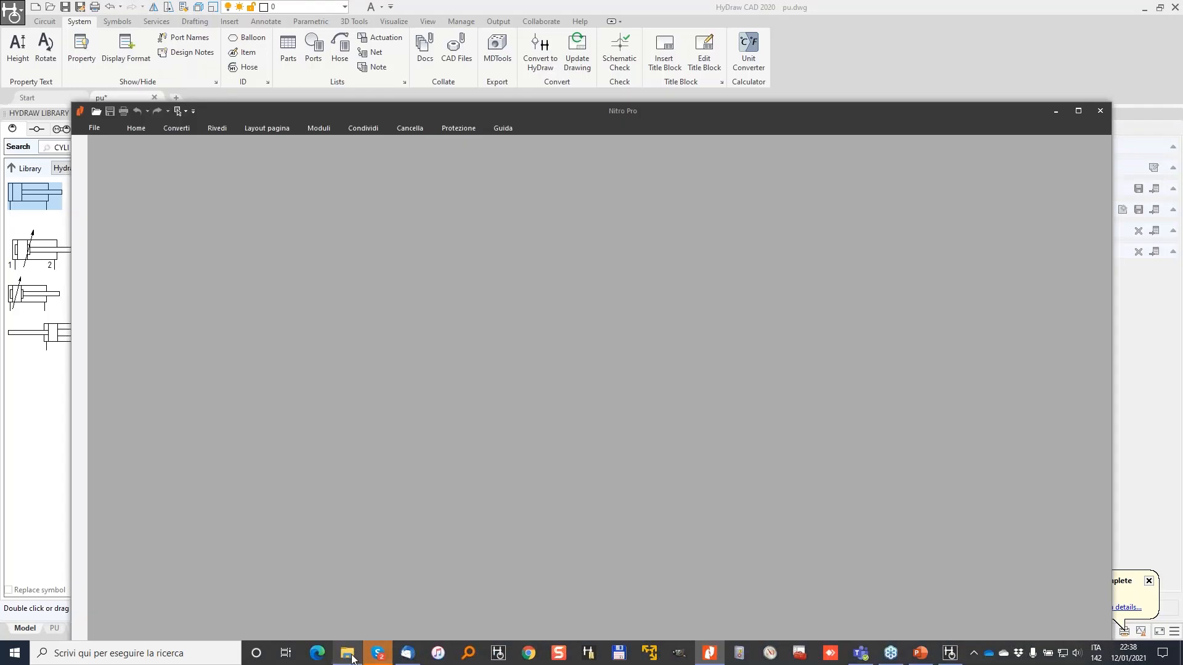
left_click(351, 657)
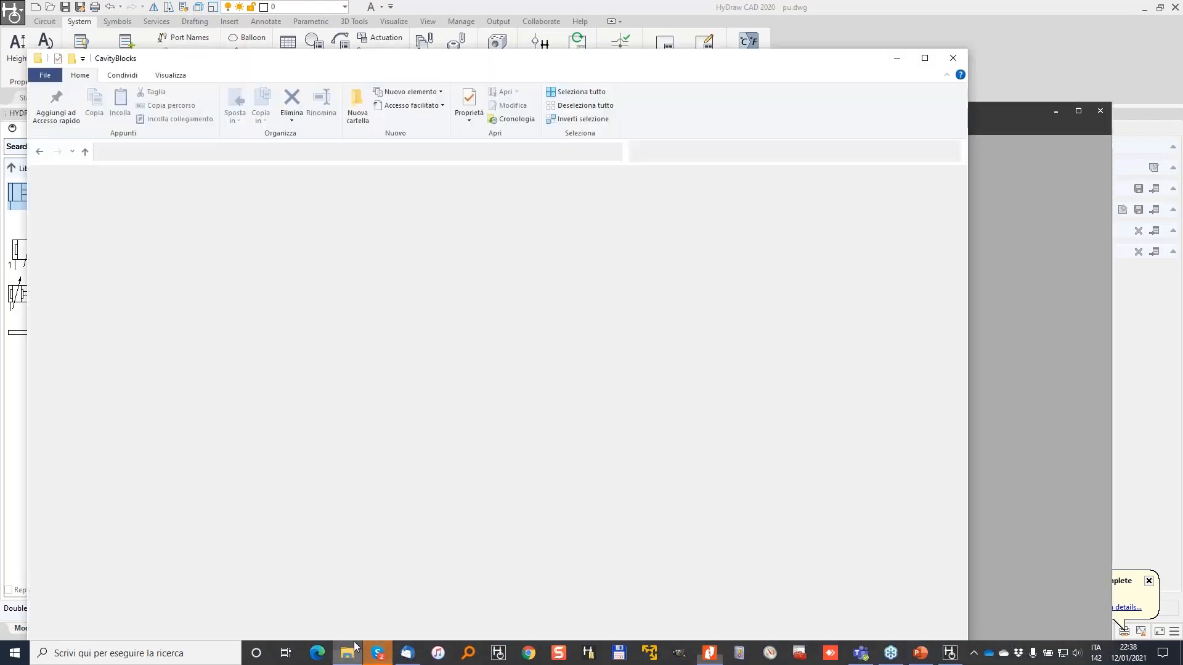
left_click(85, 185)
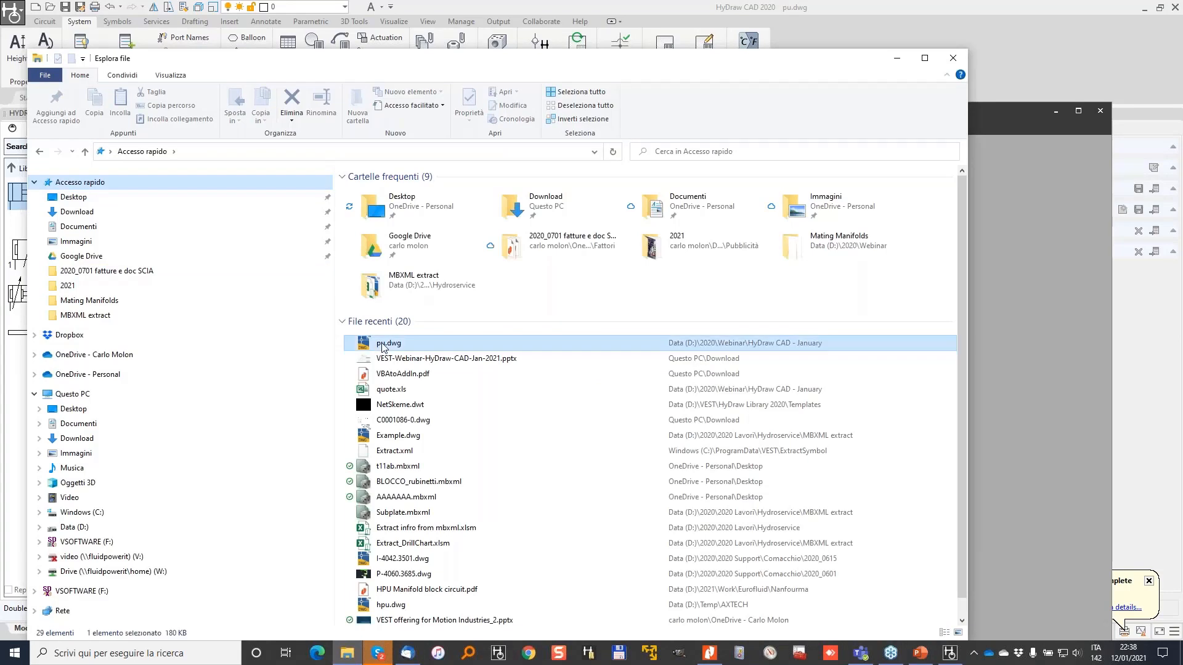
right_click(380, 343)
left_click(442, 573)
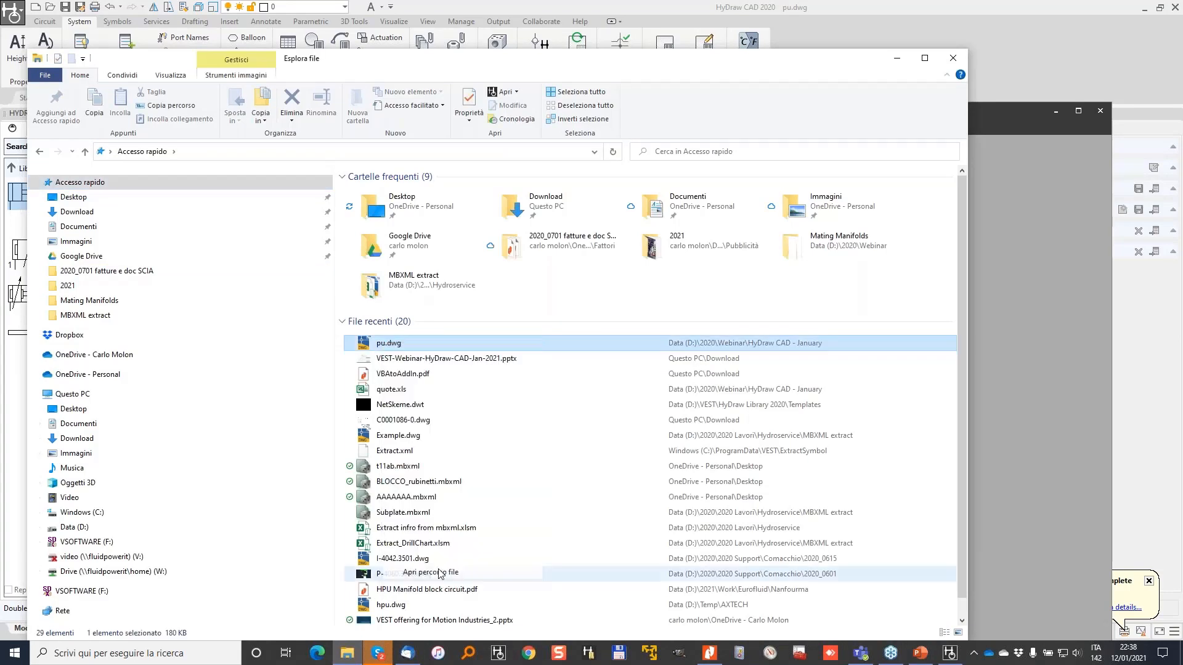
double_click(377, 218)
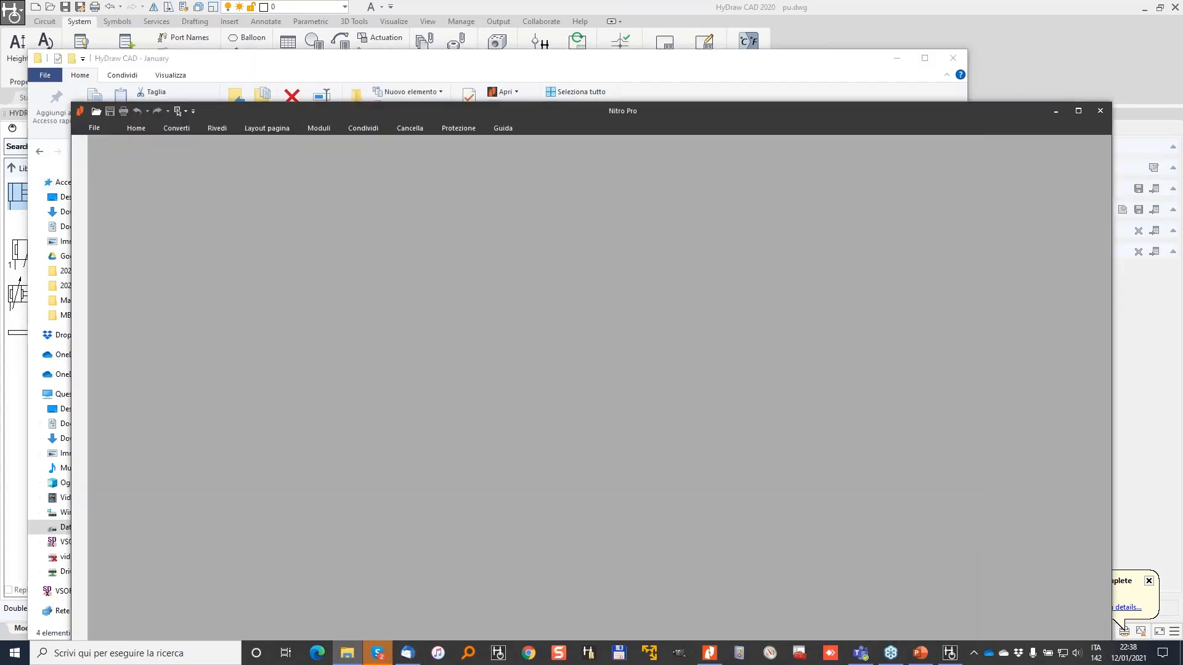
Maximize Nitro Pro and browse the pu-Valves and pu-PartList bookmark pages.
left_click(1076, 110)
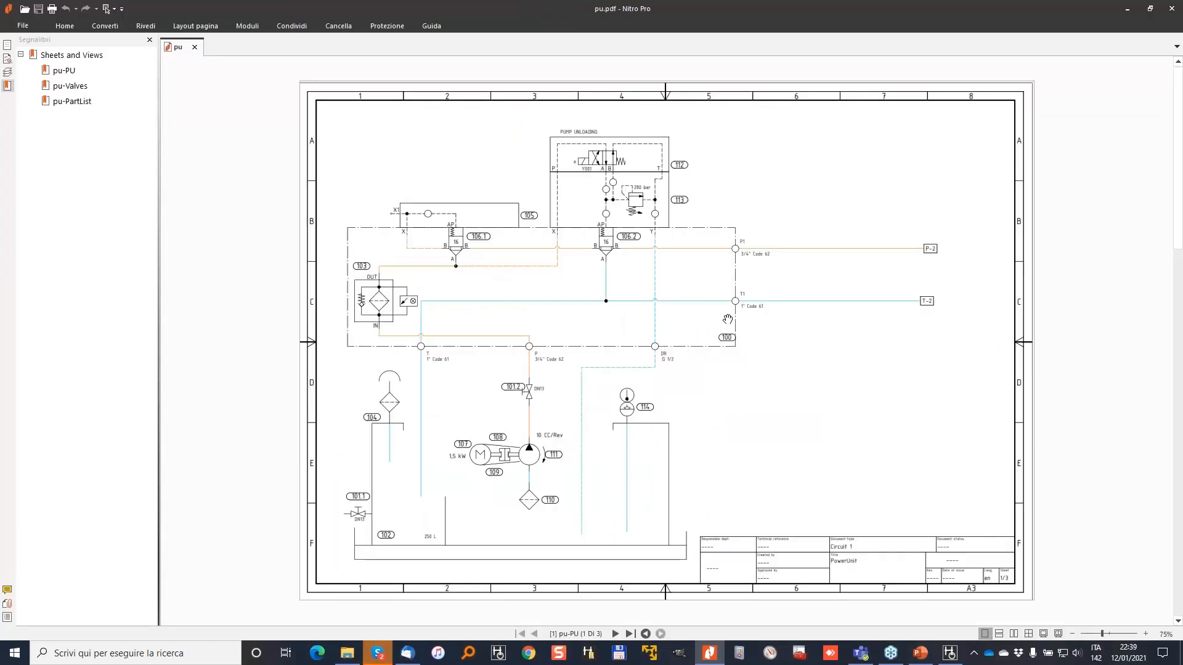
left_click(74, 86)
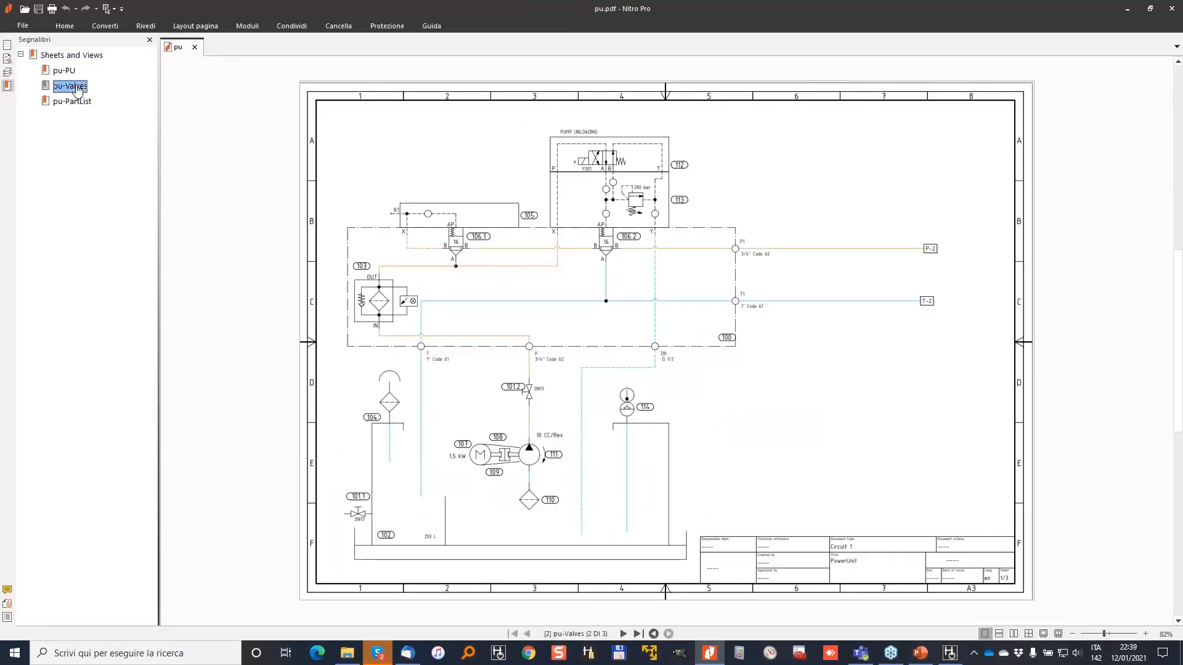
left_click(71, 102)
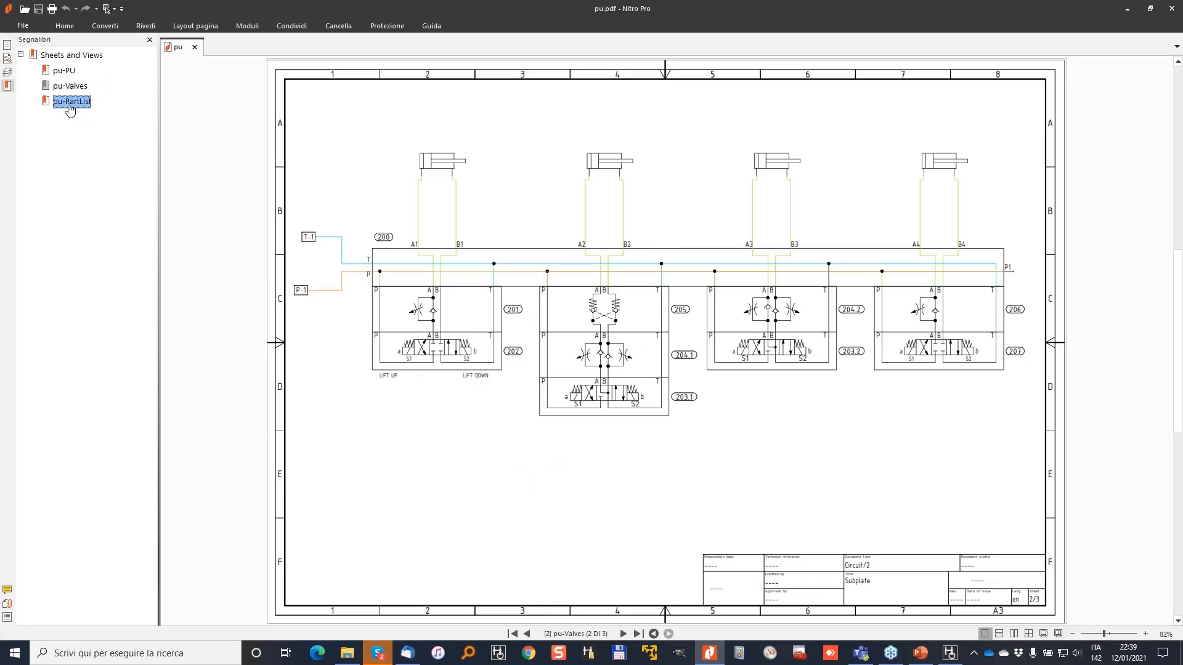
left_click(75, 106)
left_click(64, 135)
left_click(44, 101)
left_click(44, 107)
left_click(69, 102)
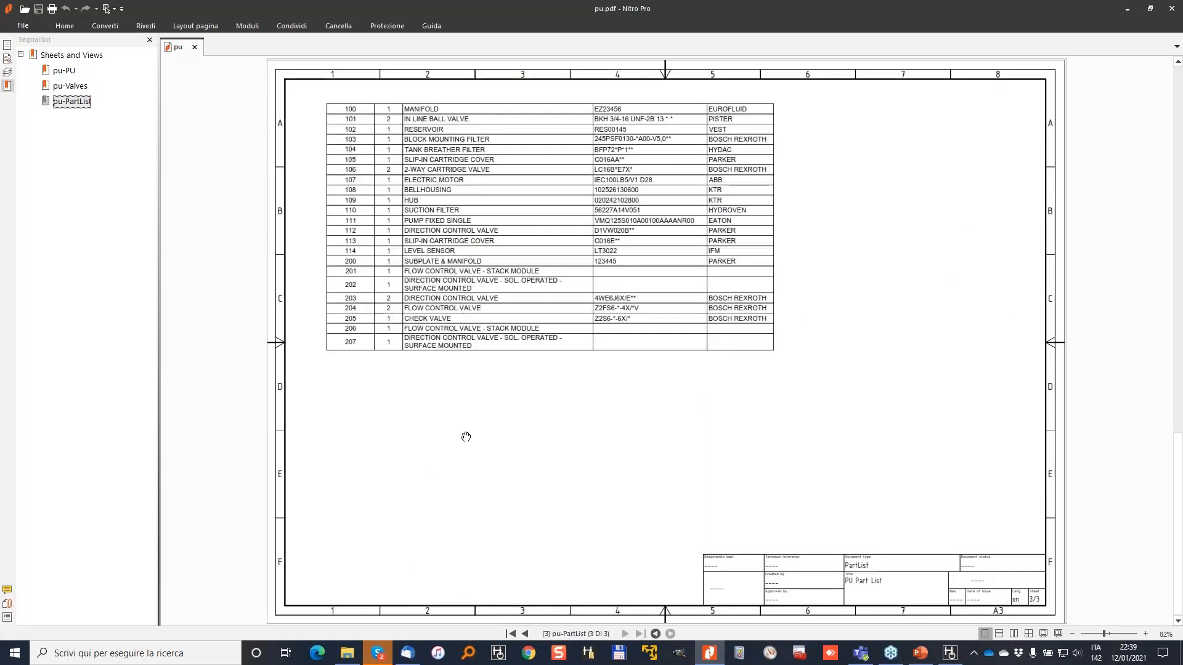
Zoom in on the hydraulic circuit on page 1, then return to the HyDraw drawing.
key("Home")
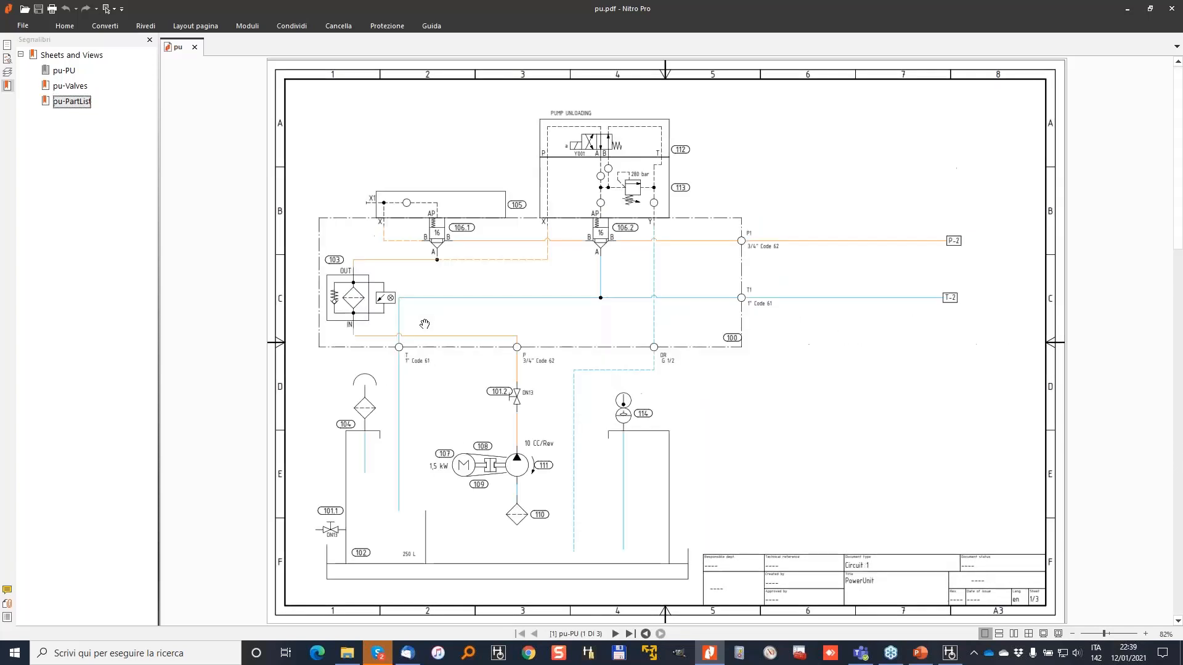
scroll(516, 299, "up", 6, "ctrl")
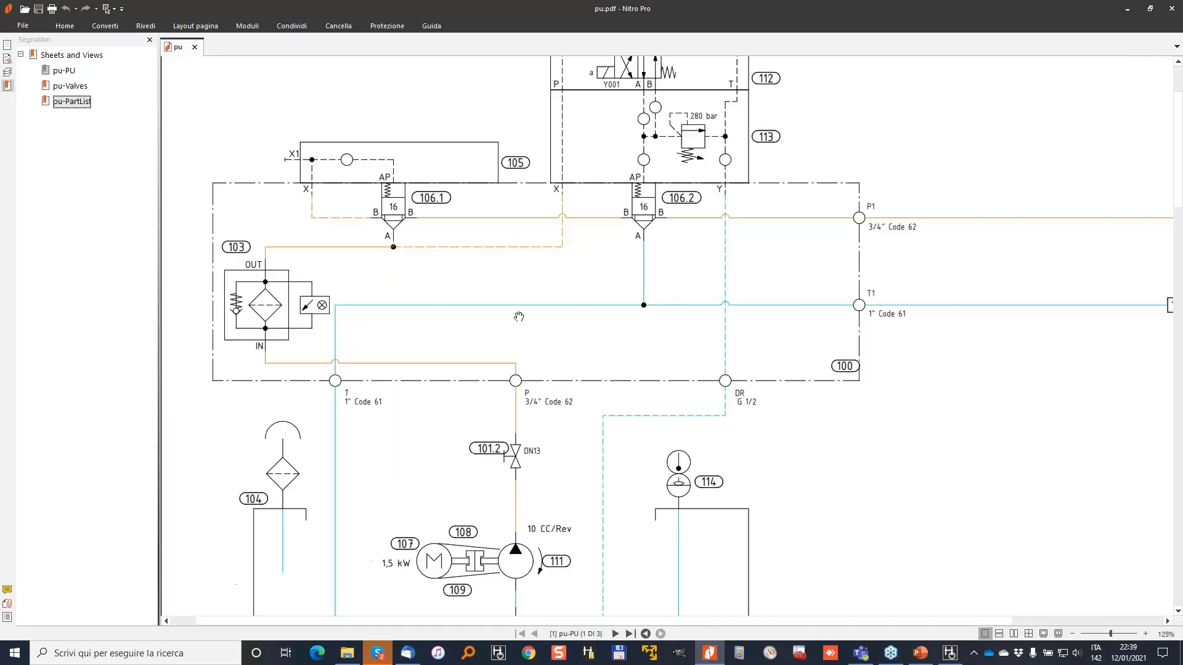
scroll(742, 245, "down", 4, "ctrl")
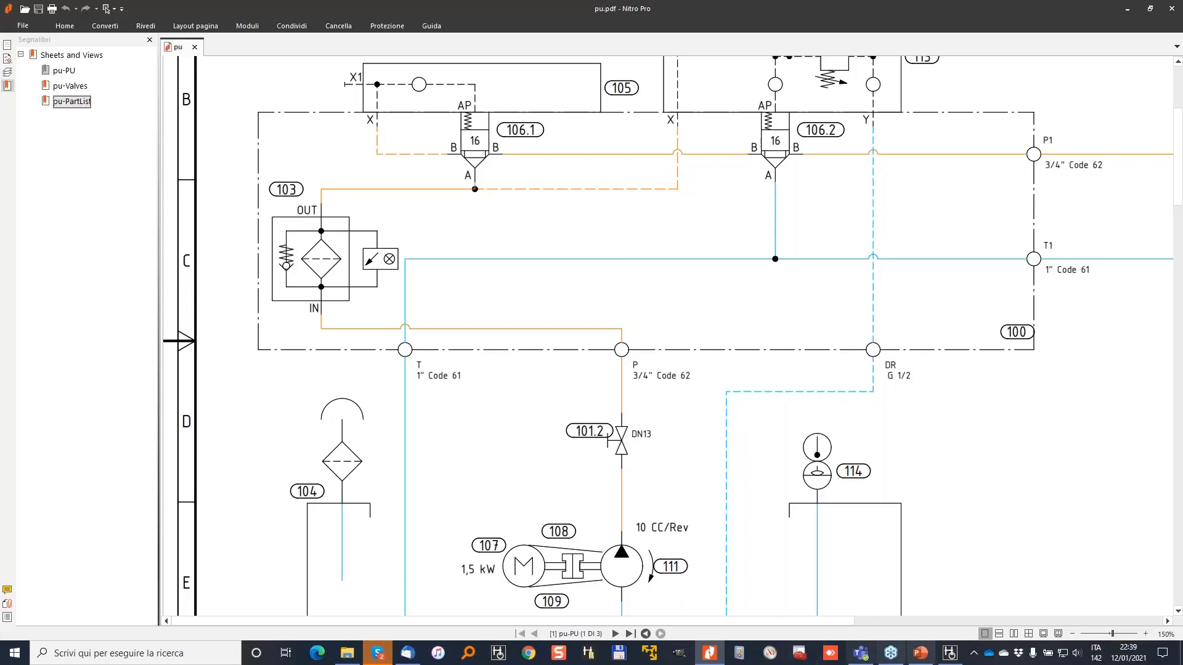
left_click(950, 653)
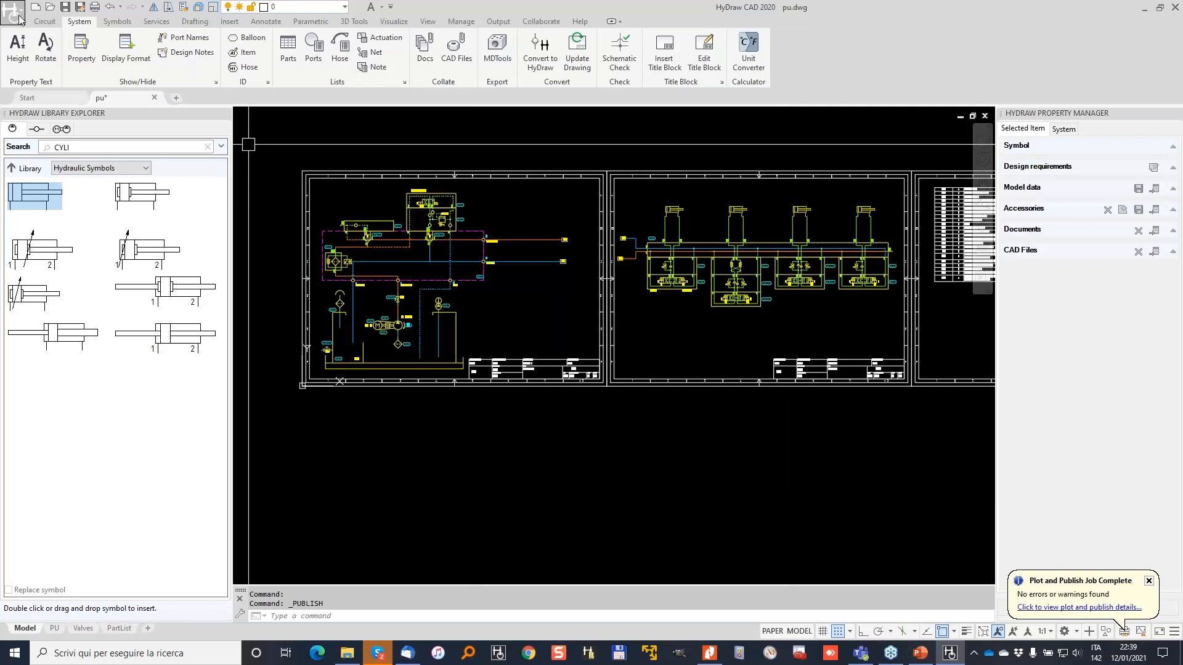
Switch to the PU sheet layout and look over its page setup without changes.
right_click(55, 628)
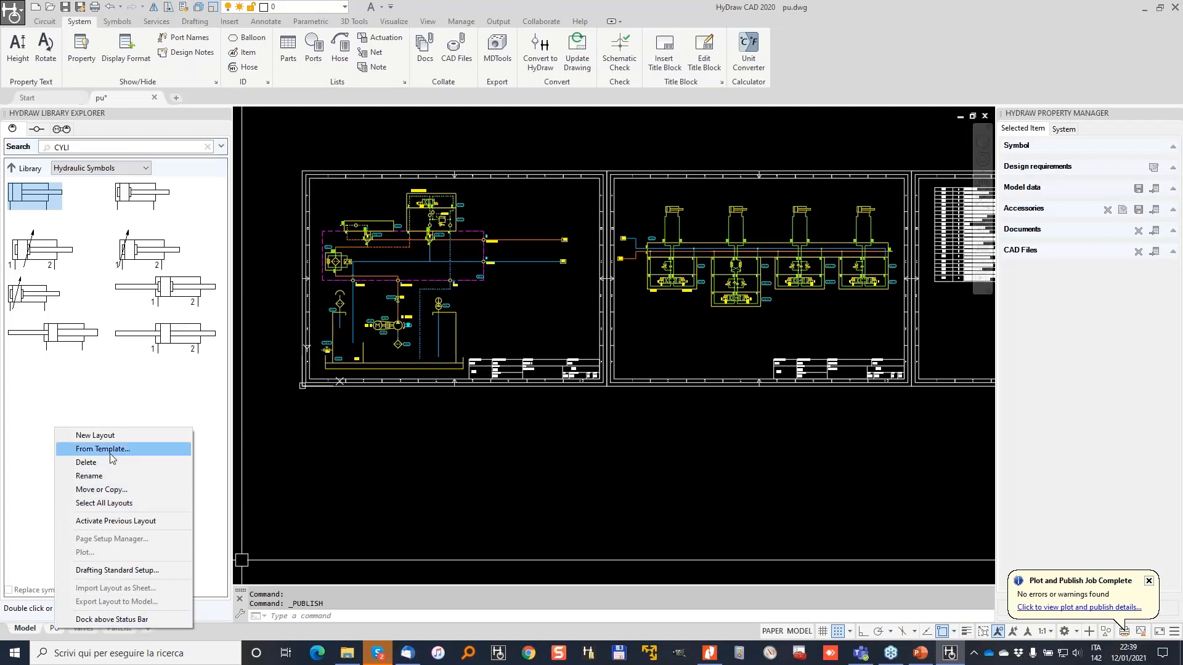
left_click(54, 629)
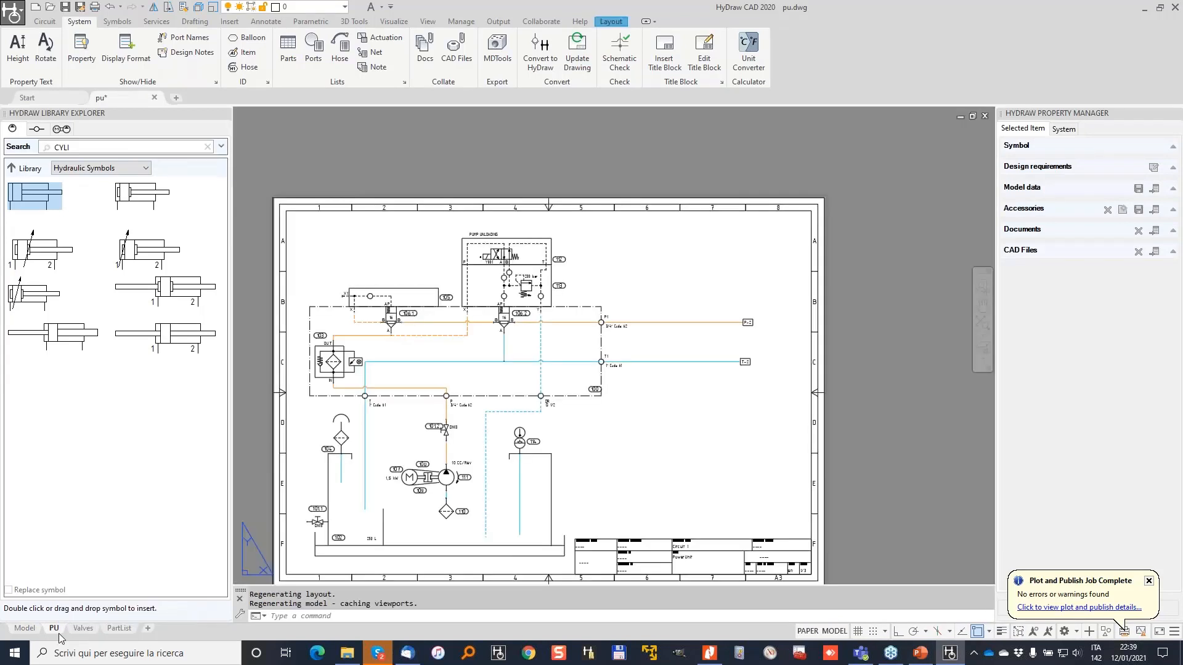
right_click(56, 629)
left_click(119, 544)
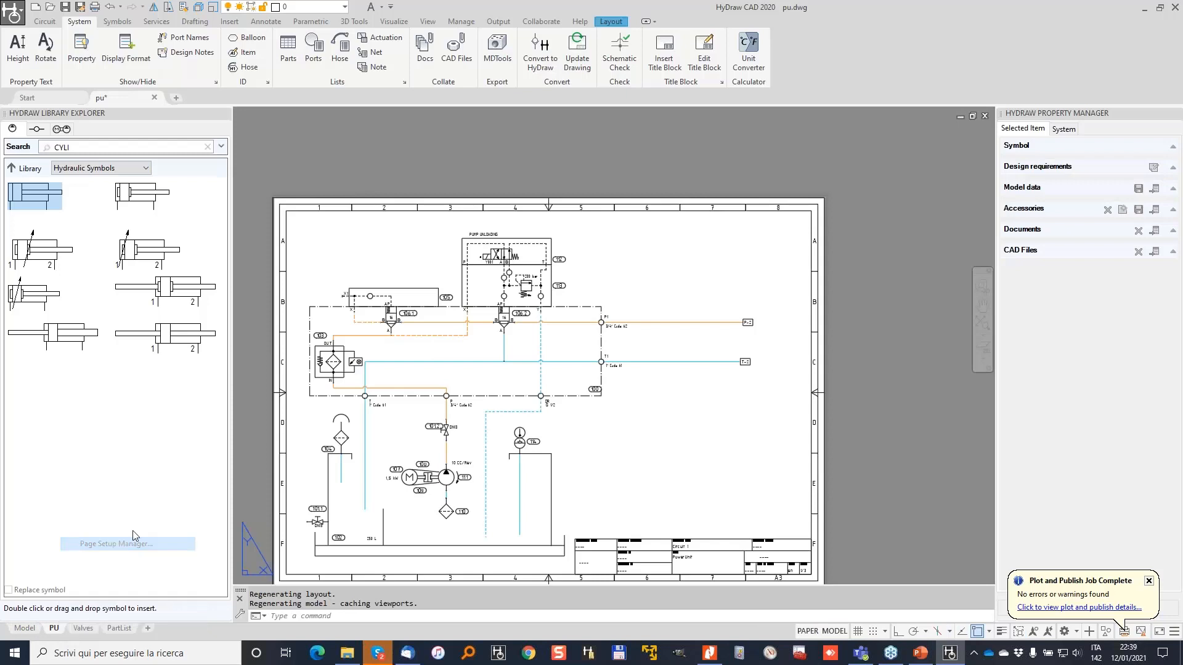
left_click(641, 487)
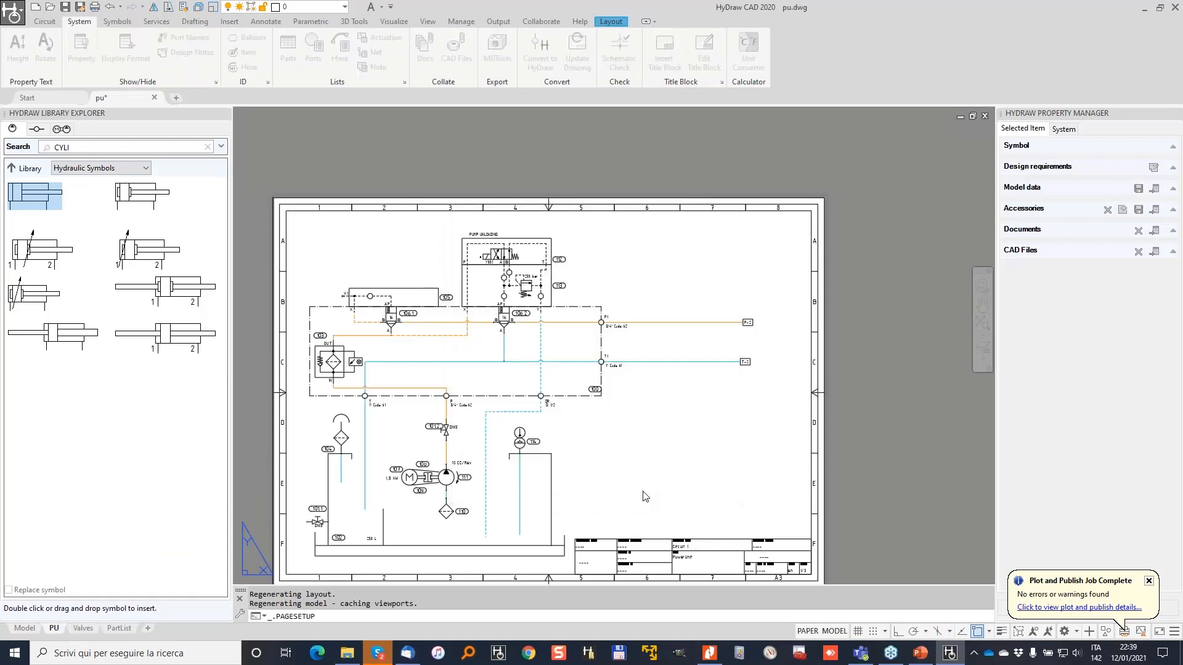
Set the PU sheet's plot style table to monochrome.stb.
right_click(55, 630)
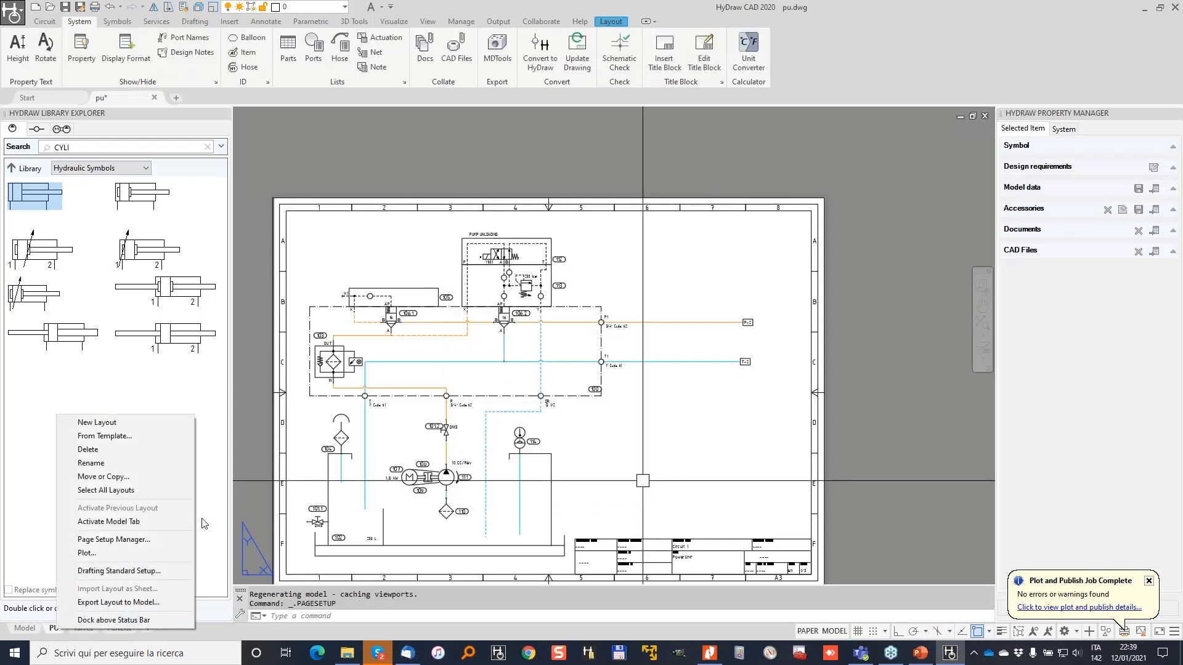
left_click(108, 554)
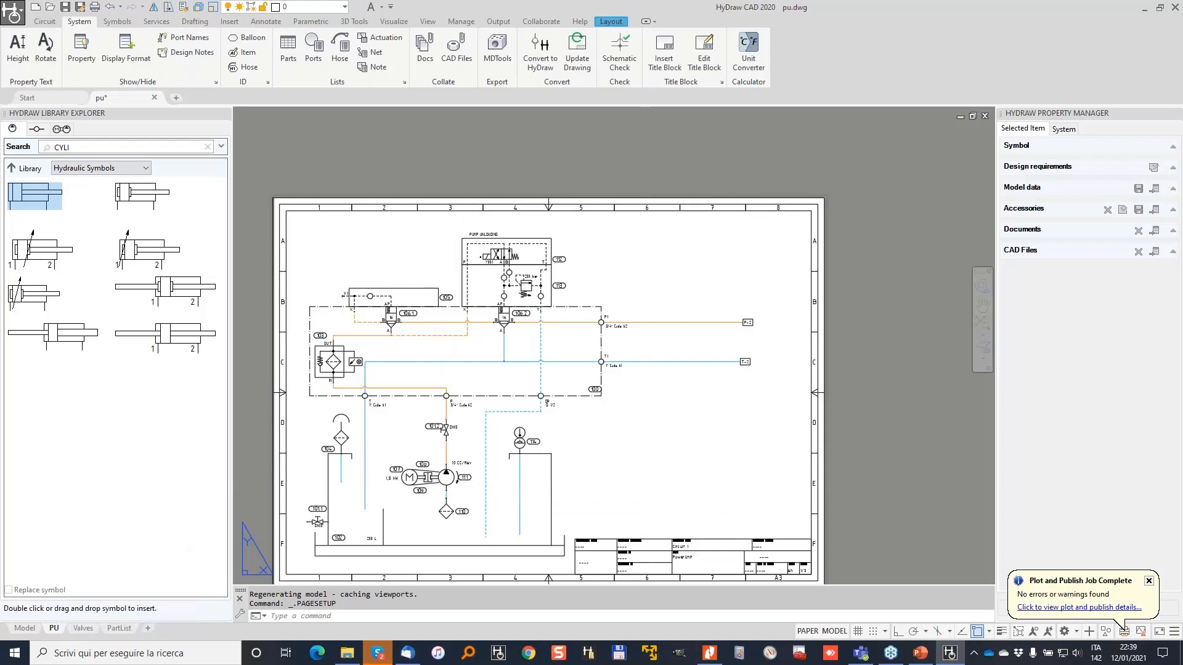
left_click(775, 197)
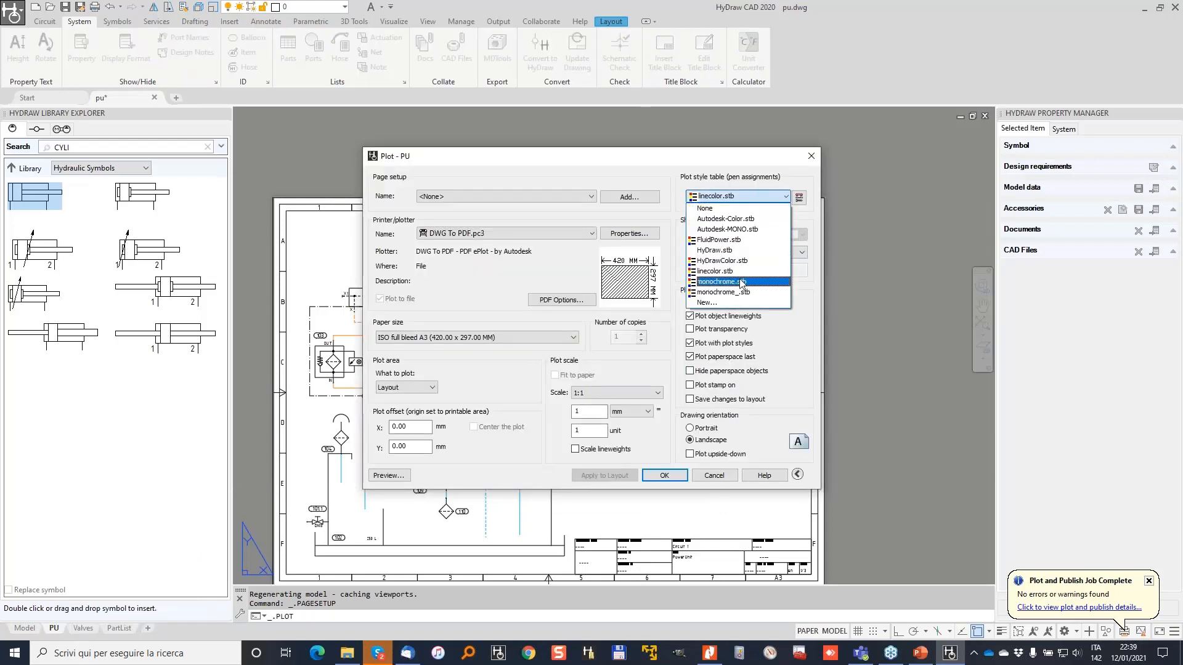
left_click(749, 185)
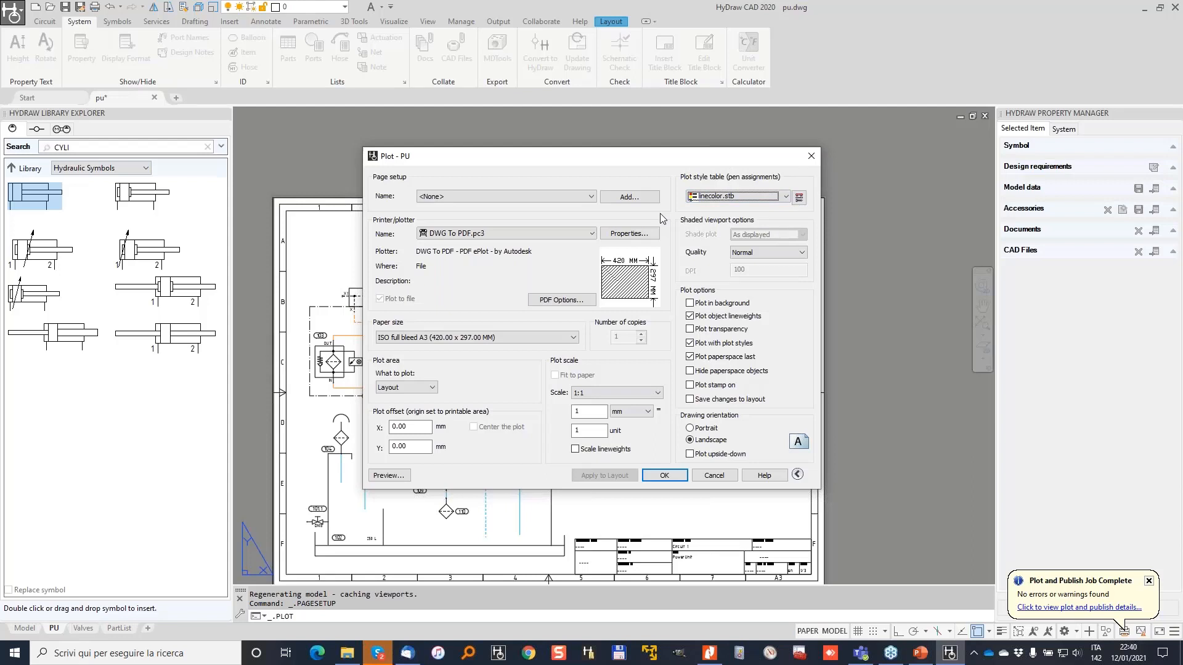
left_click(781, 197)
left_click(745, 282)
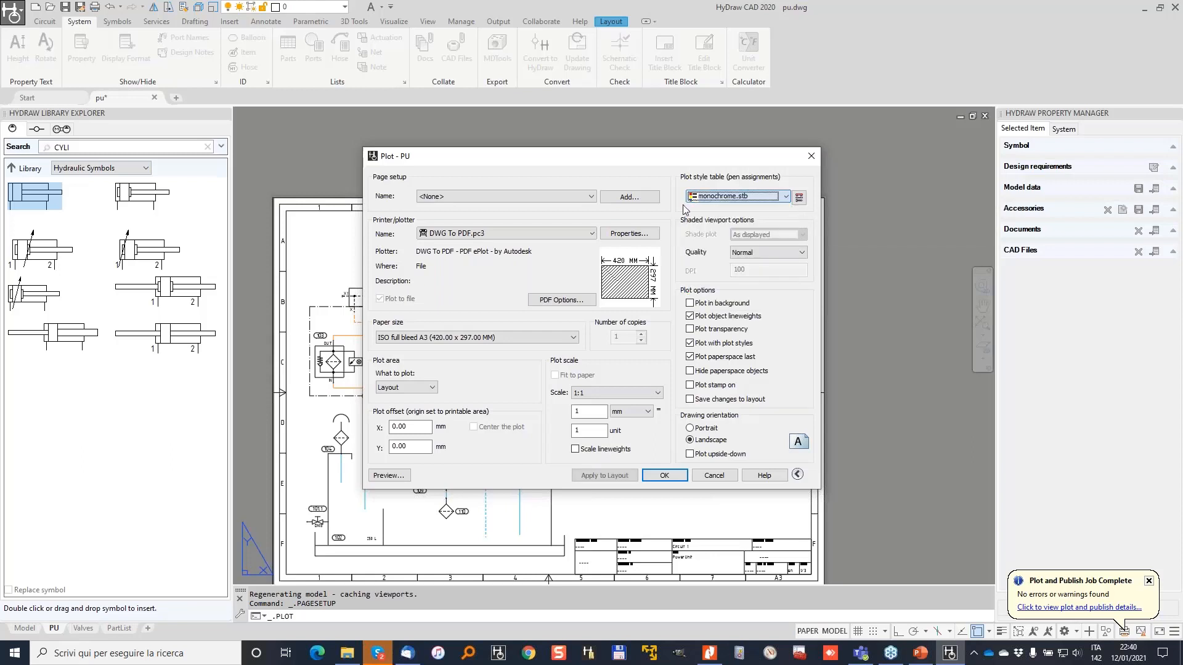
Preview the black-and-white plot of the PU sheet, then close the preview.
left_click(389, 475)
scroll(399, 341, "up", 2)
scroll(399, 341, "up", 2)
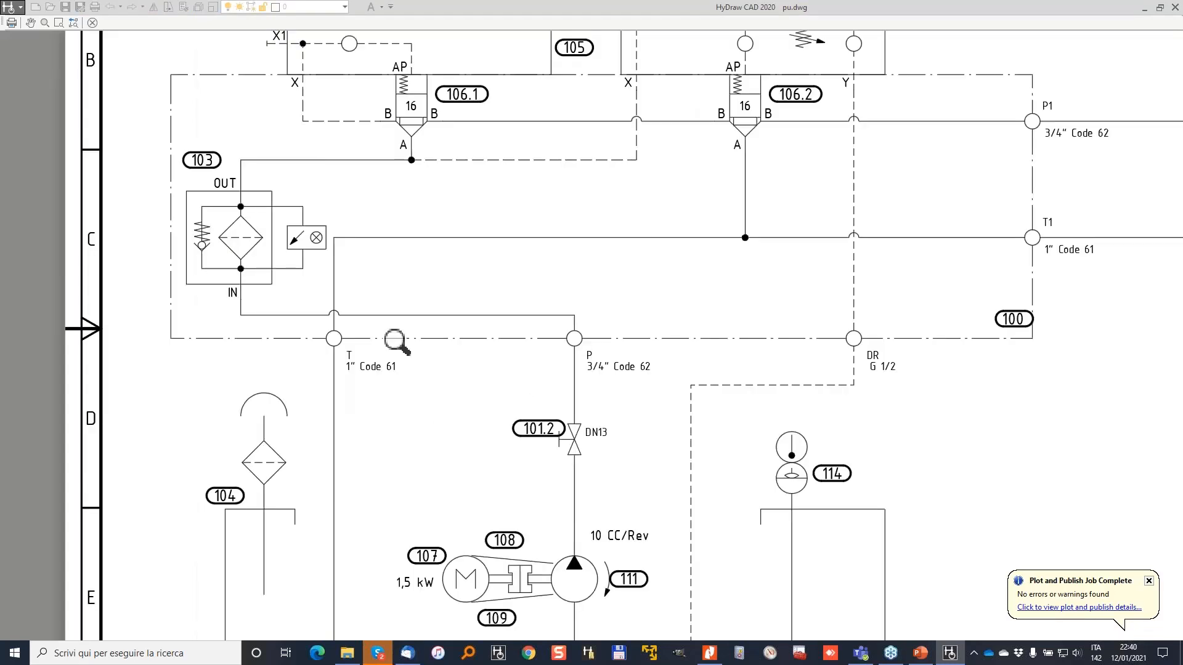
scroll(398, 343, "down", 4)
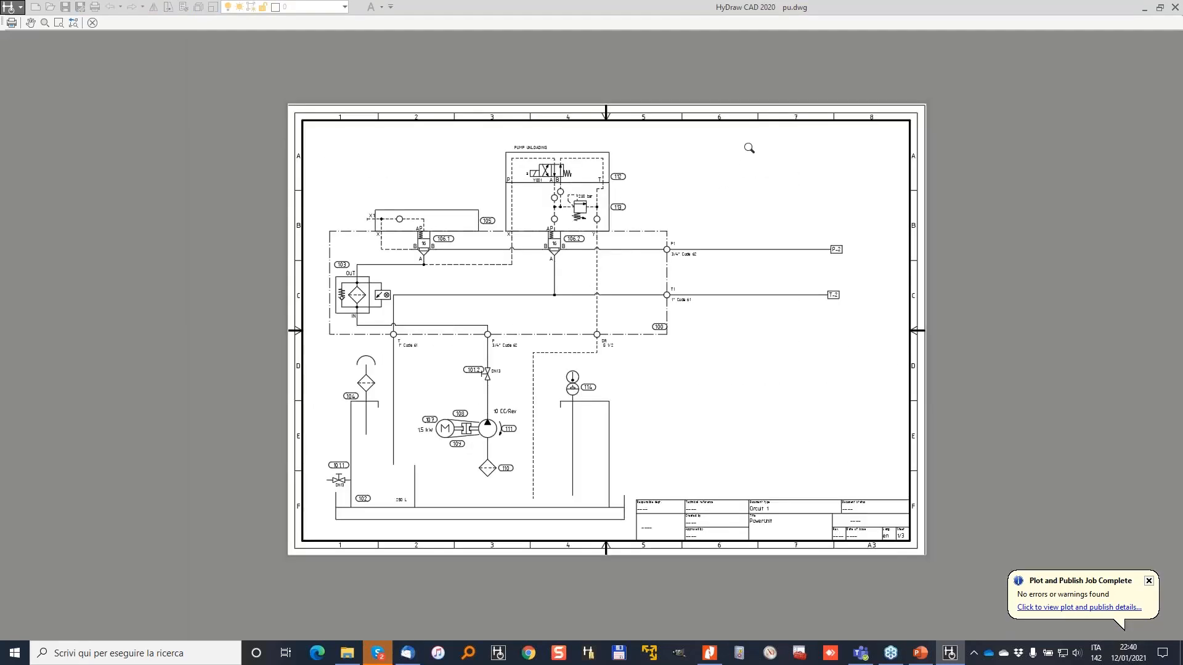
key("Escape")
key("Escape")
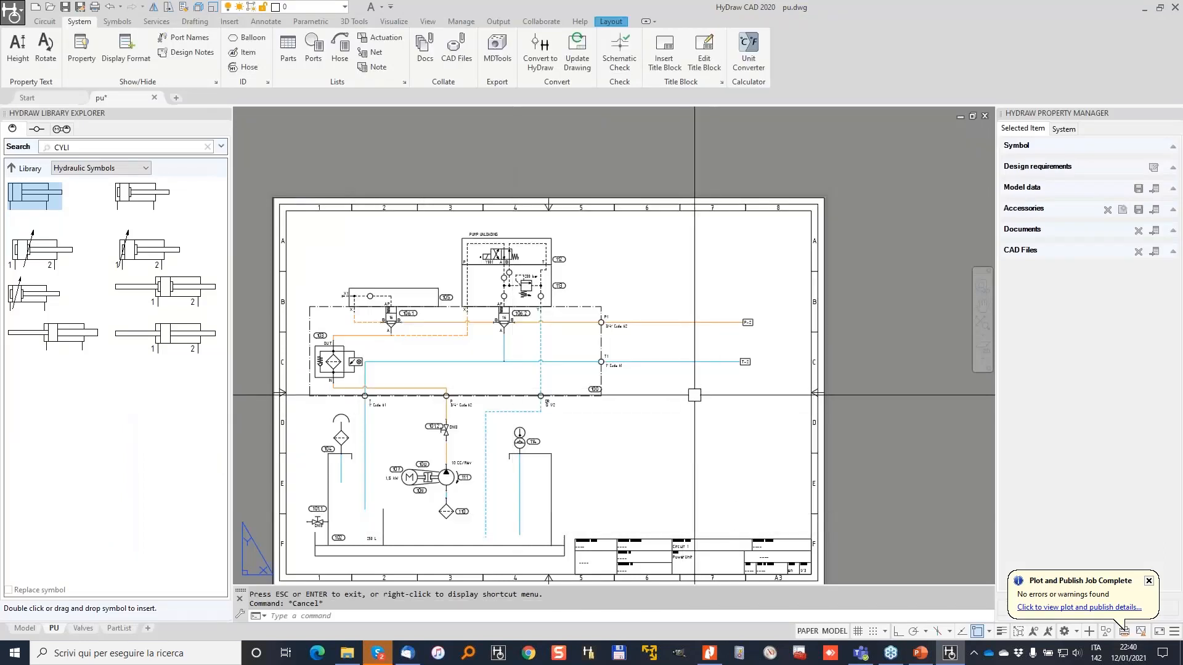
Bring pu.pdf forward in Nitro Pro and search it for balloon 101.2.
left_click(709, 653)
scroll(751, 362, "down", 1)
scroll(751, 362, "down", 3, "ctrl")
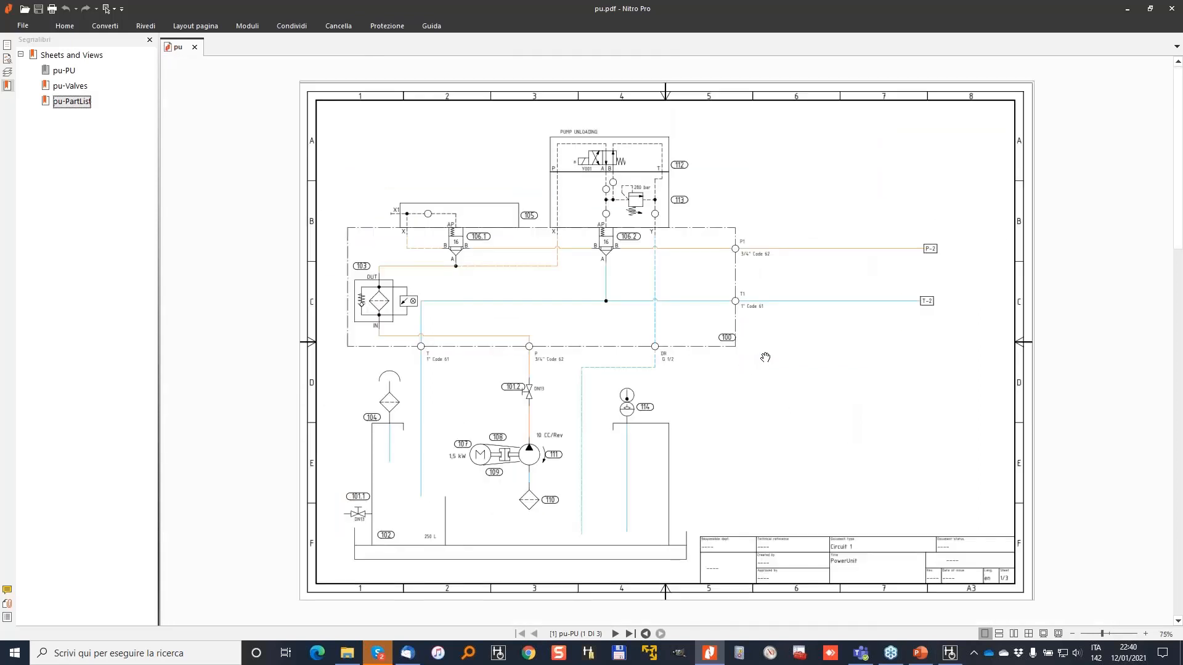
scroll(436, 213, "up", 8, "ctrl")
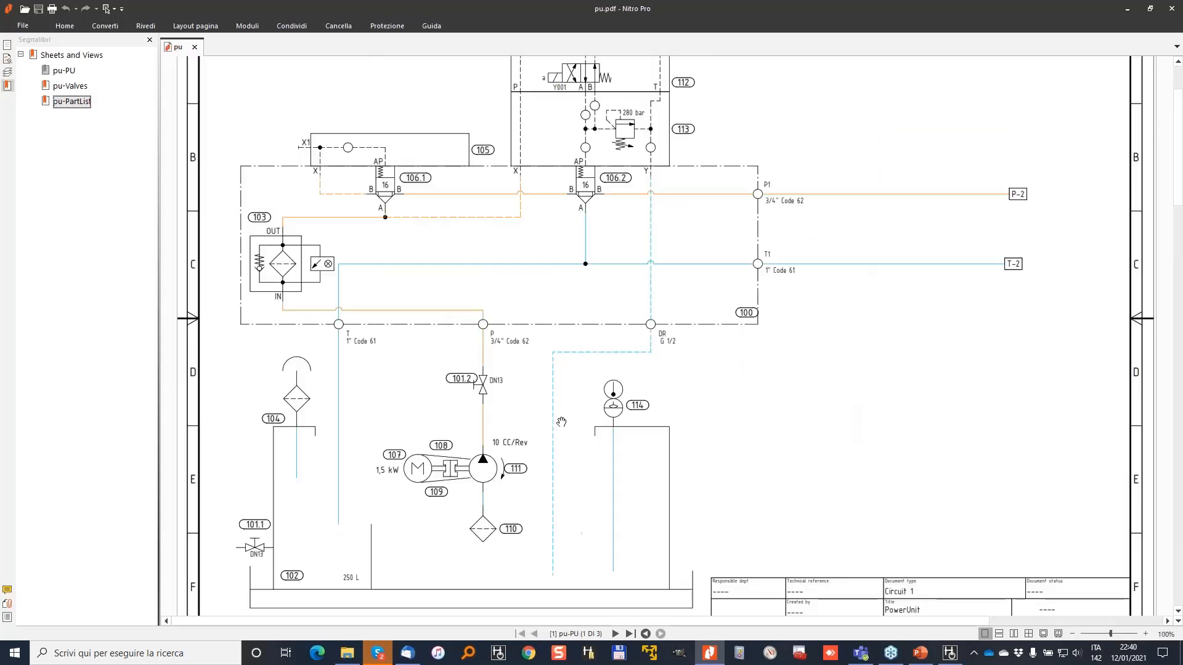
left_click(7, 58)
type("101.2")
key("Return")
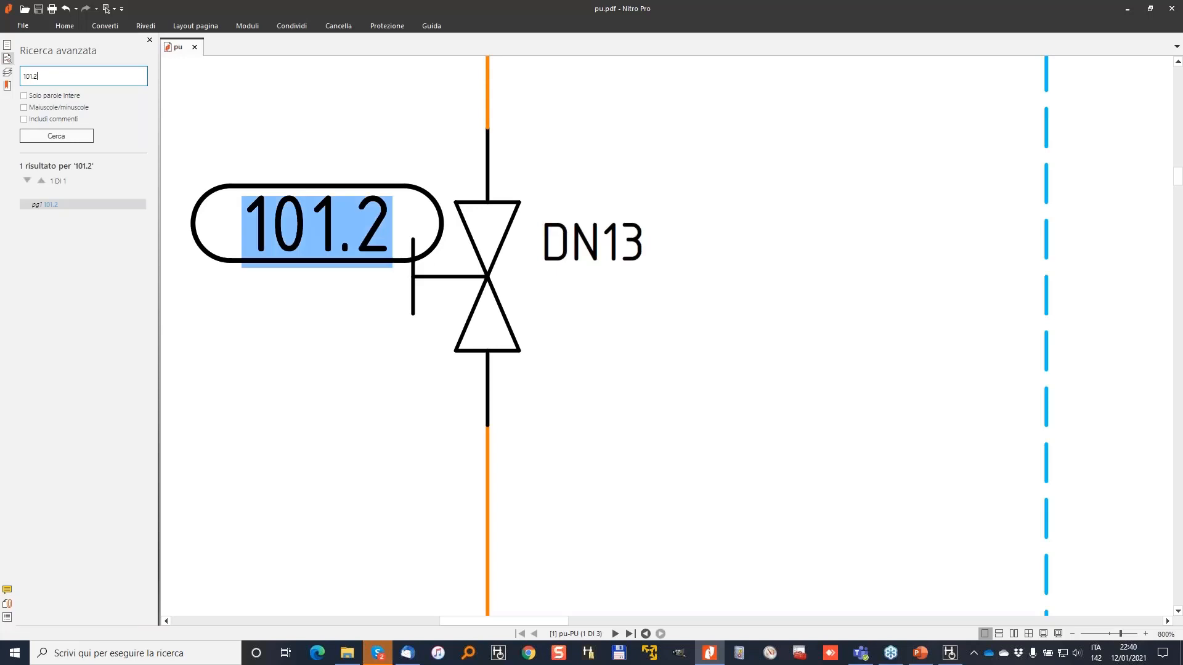
Search the PDF for 100, pan to its balloon, then minimize Nitro Pro.
double_click(44, 77)
type("1")
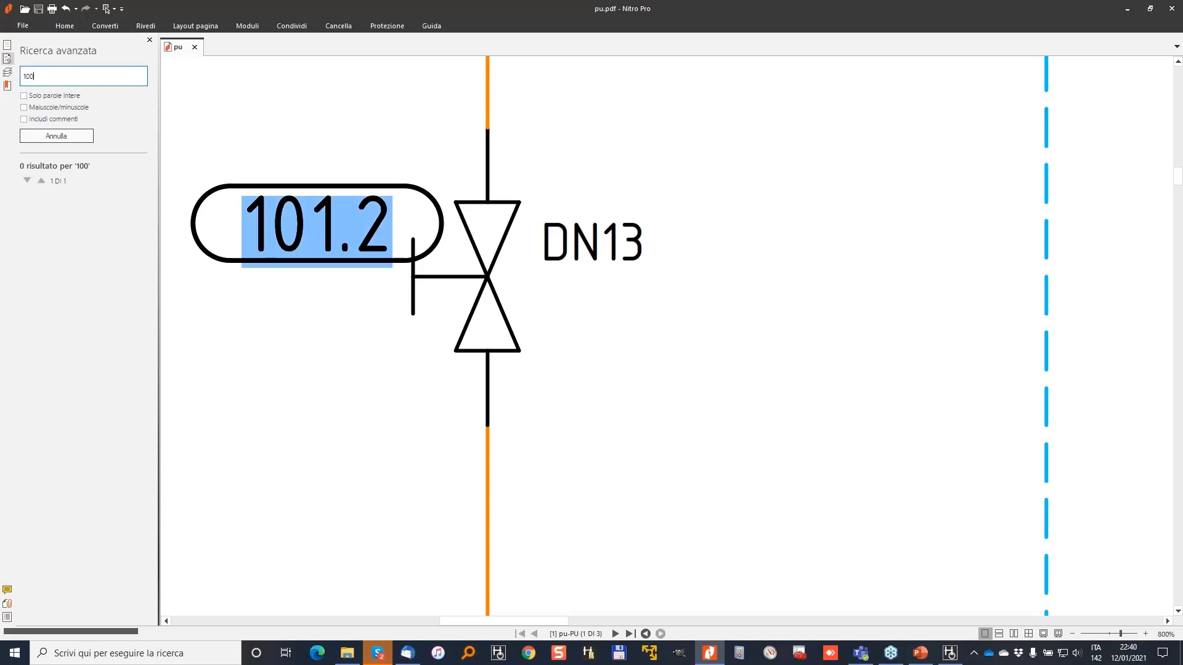
type("00")
key("Return")
scroll(448, 188, "down", 2, "ctrl")
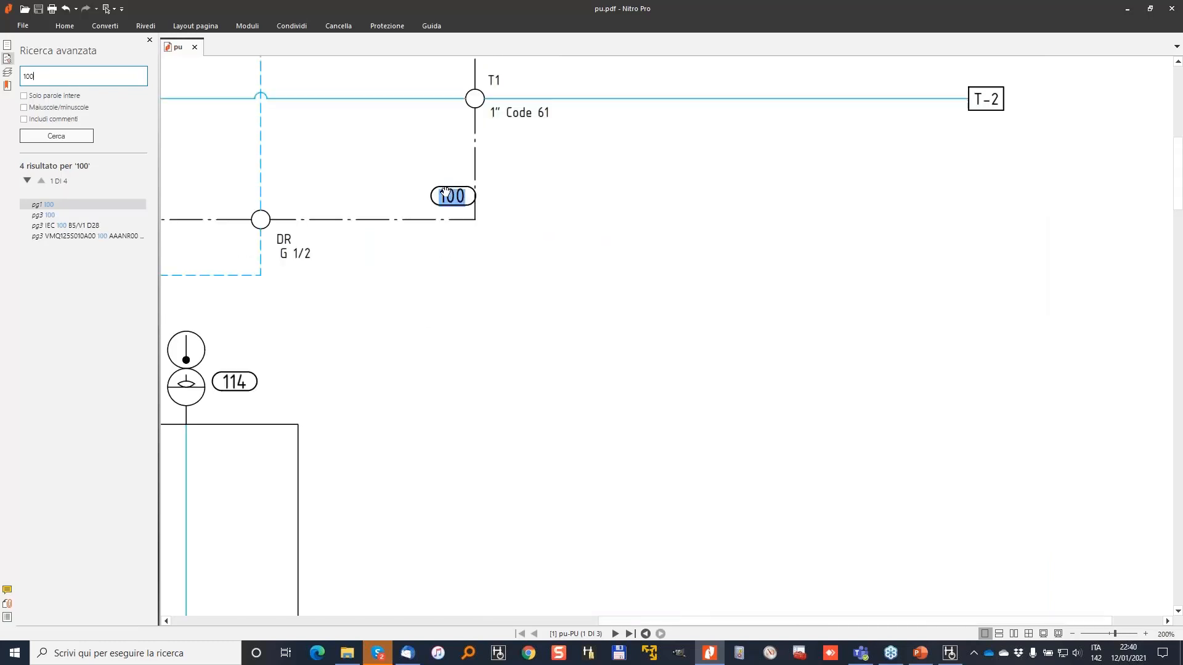
left_click_drag(381, 163, 748, 358)
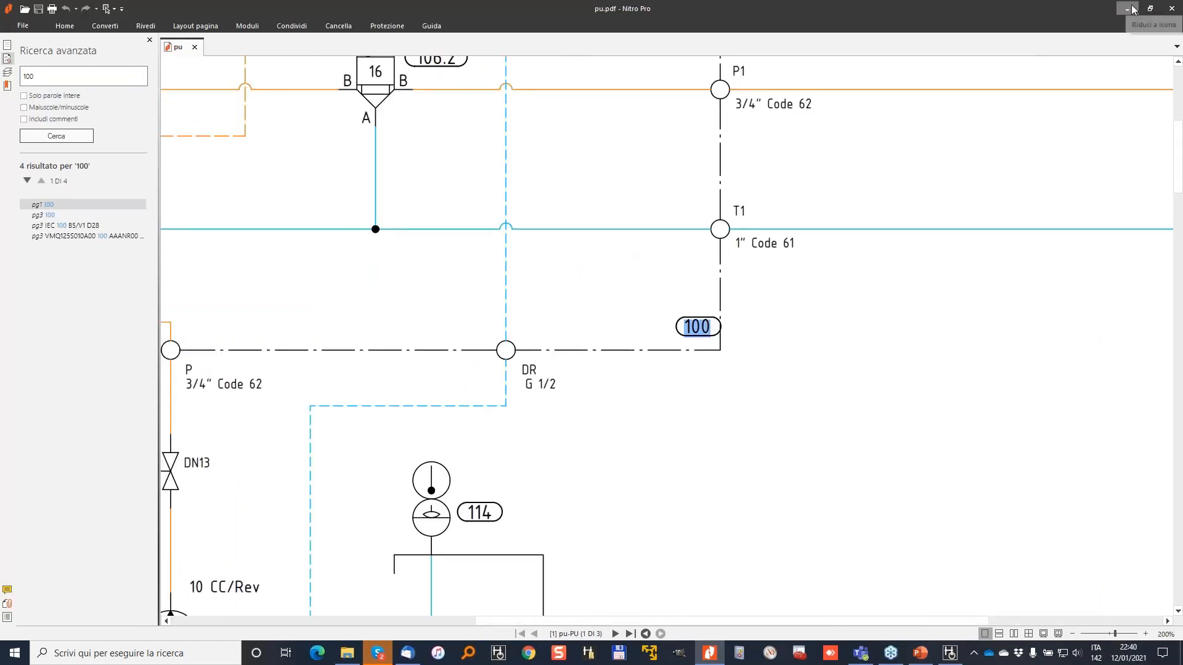
left_click(1128, 9)
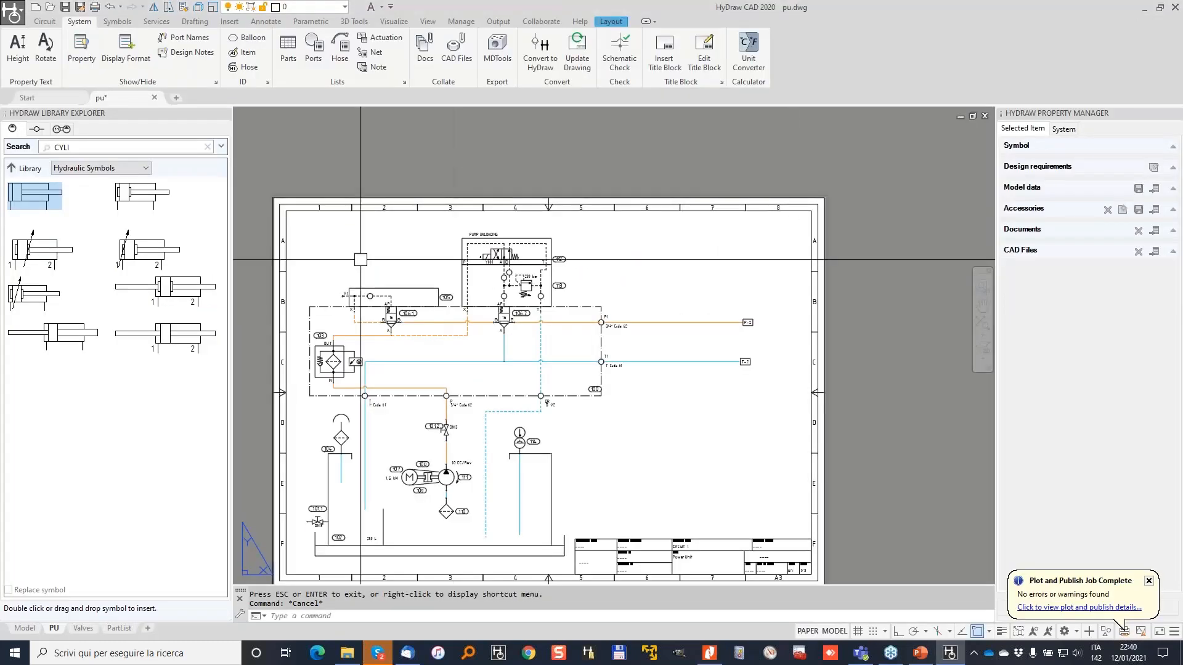
Return to model space and open the HyDraw options with YO, closing them unchanged.
middle_click_drag(395, 275, 417, 230)
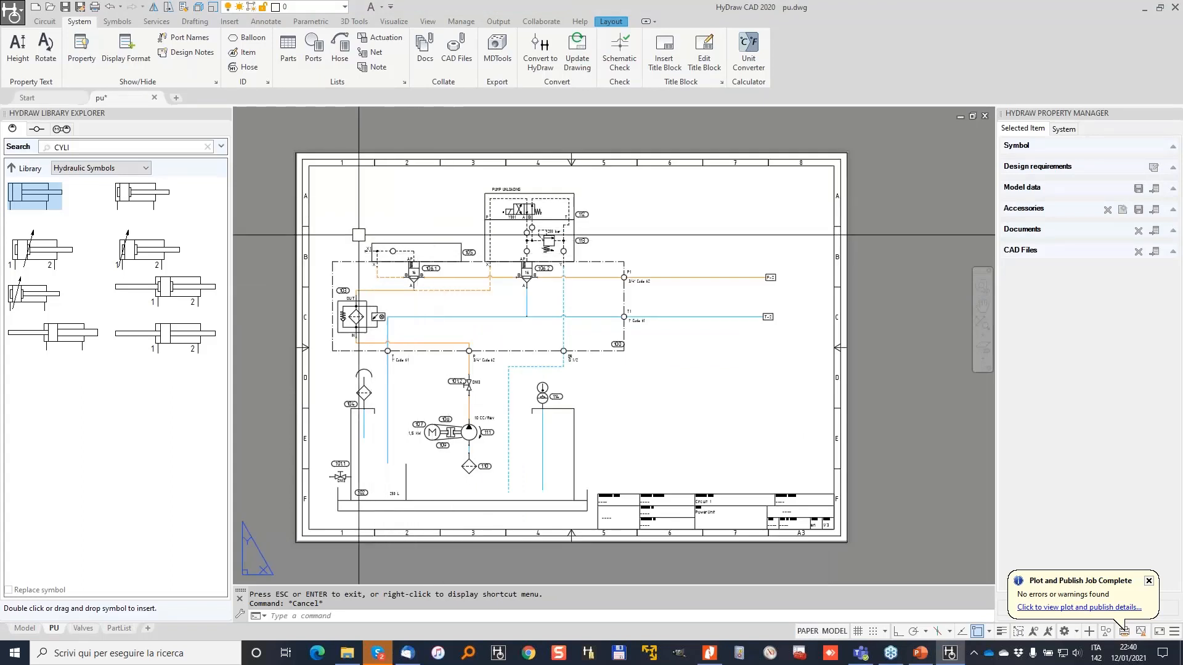
left_click(25, 629)
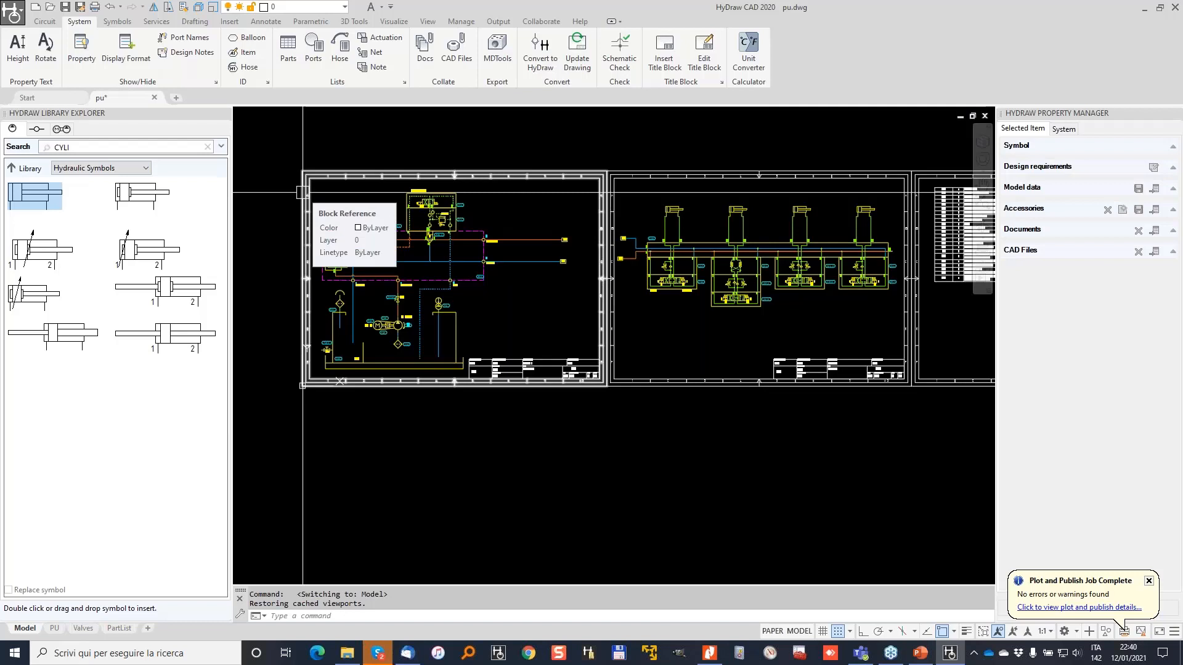
type("YO")
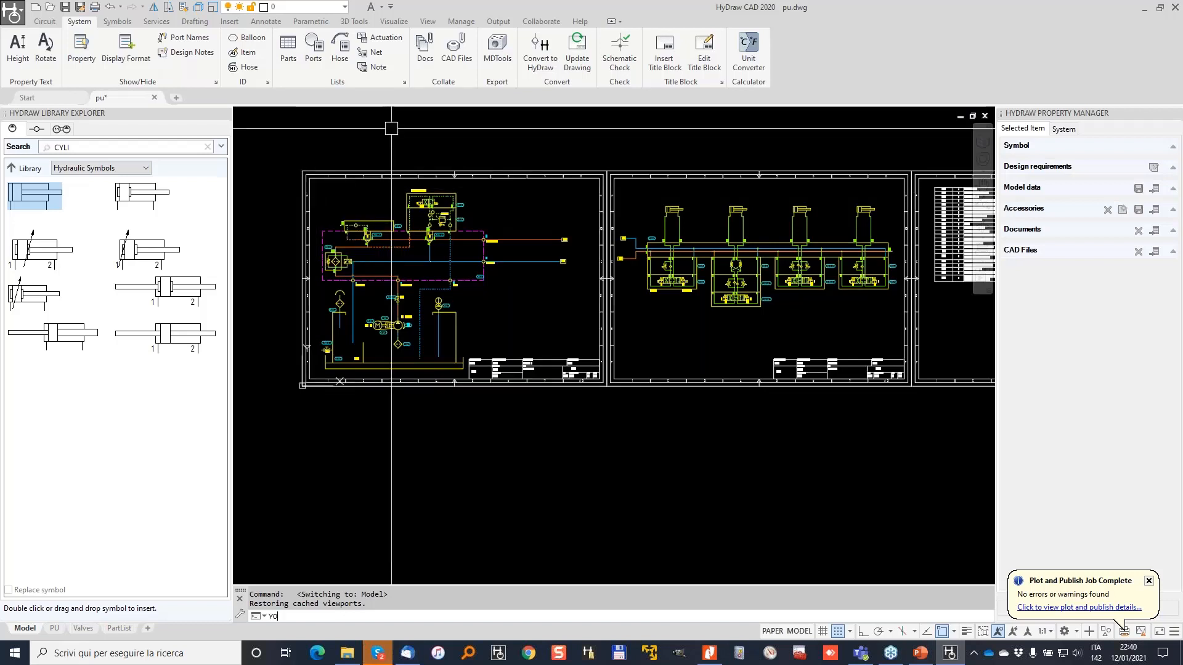
key("Return")
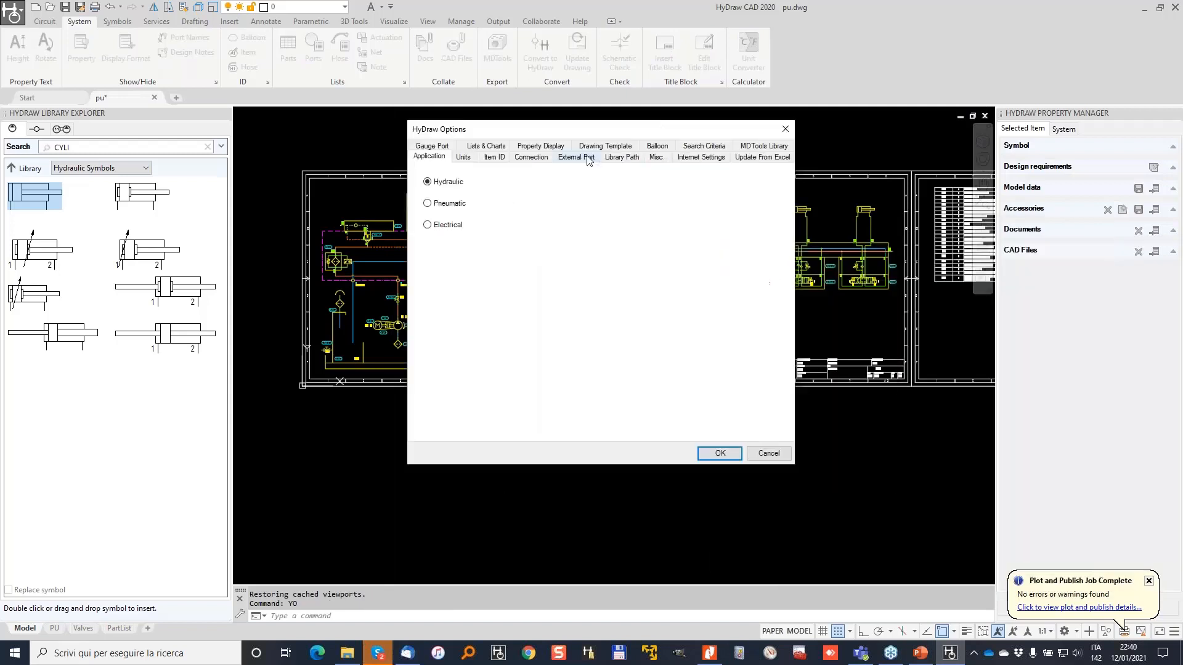
left_click(773, 455)
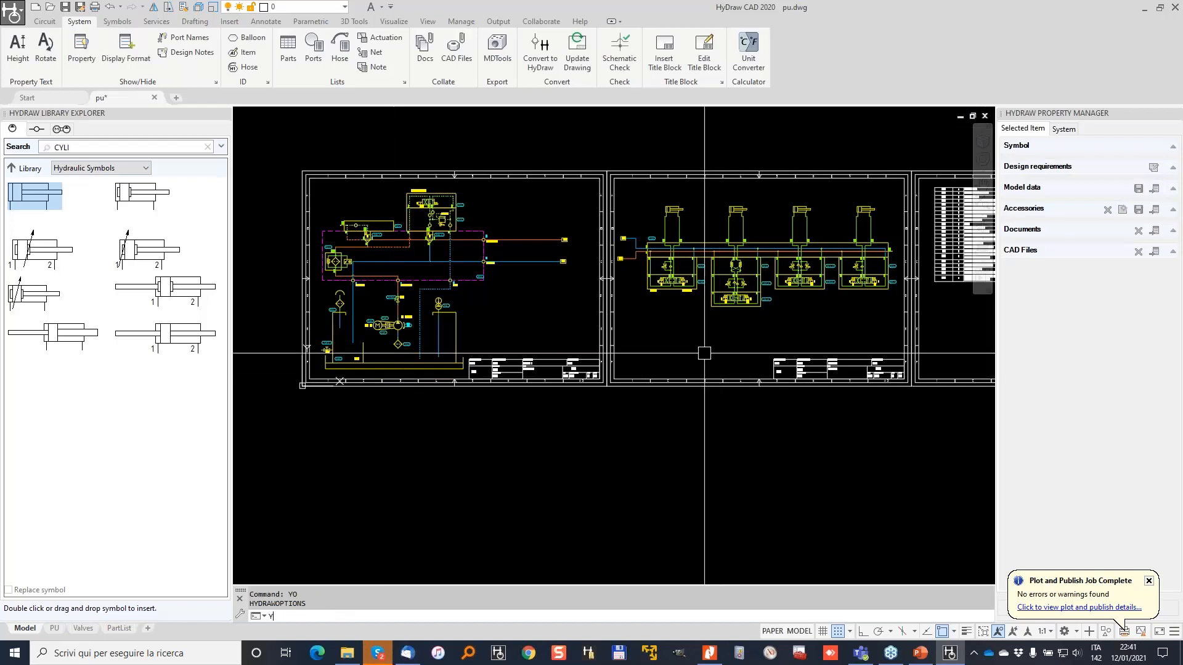
Reopen and dismiss the YO options, then open Options from the Circuit tab's Setup panel.
type("YO")
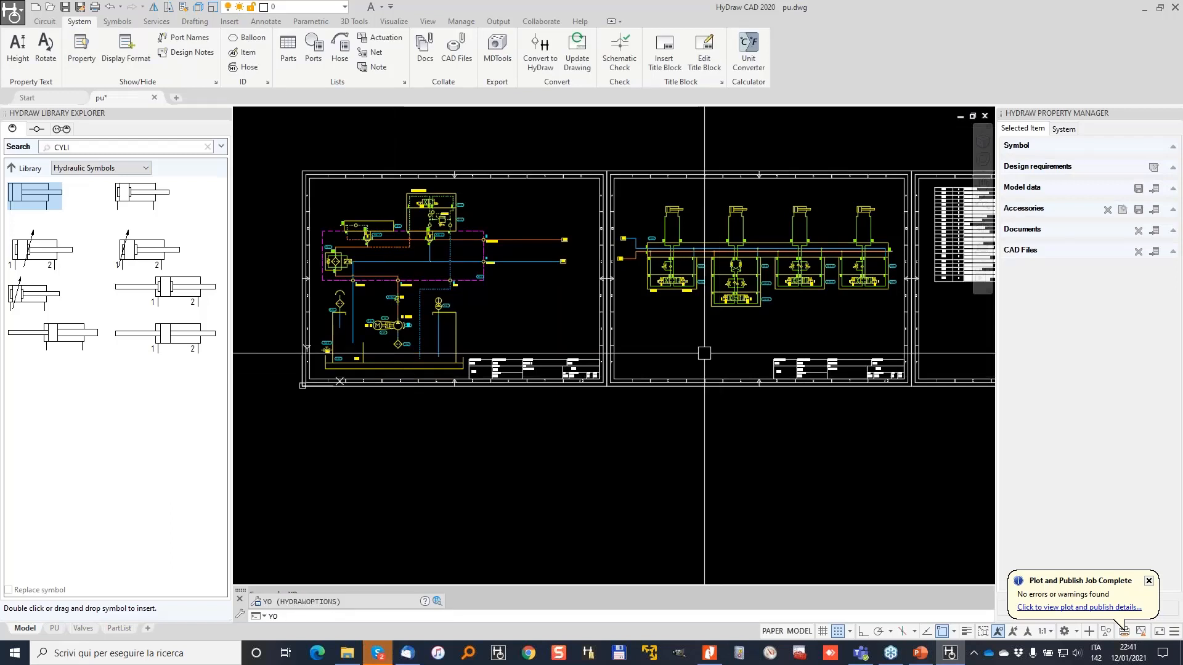
key("Return")
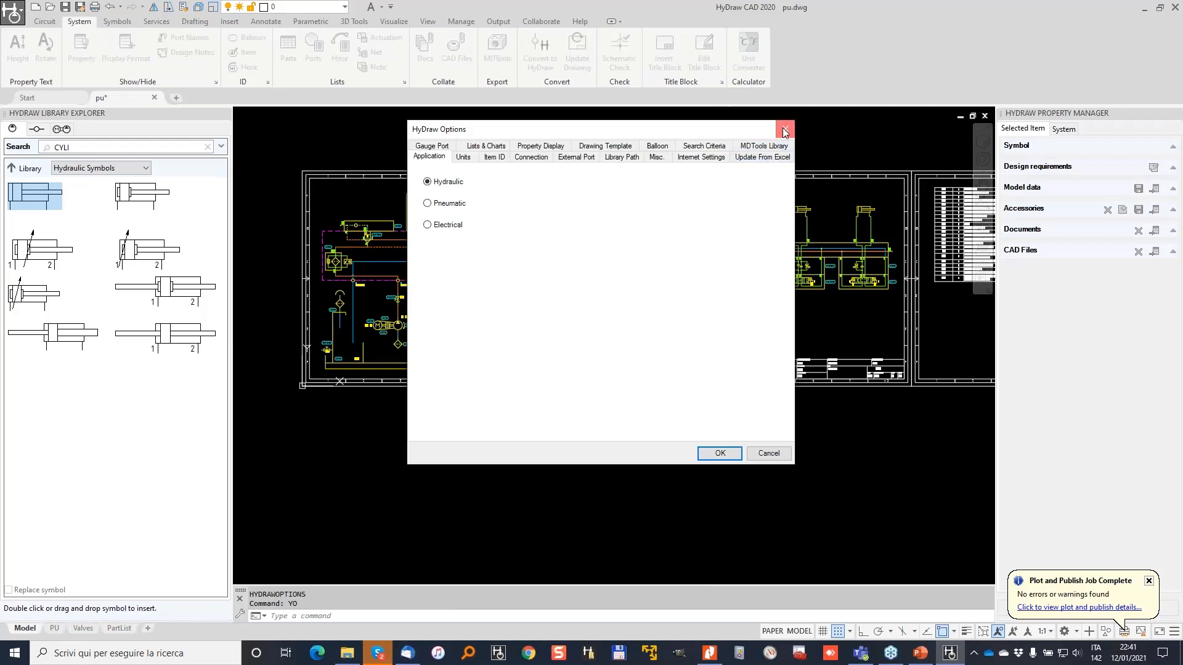
left_click(784, 130)
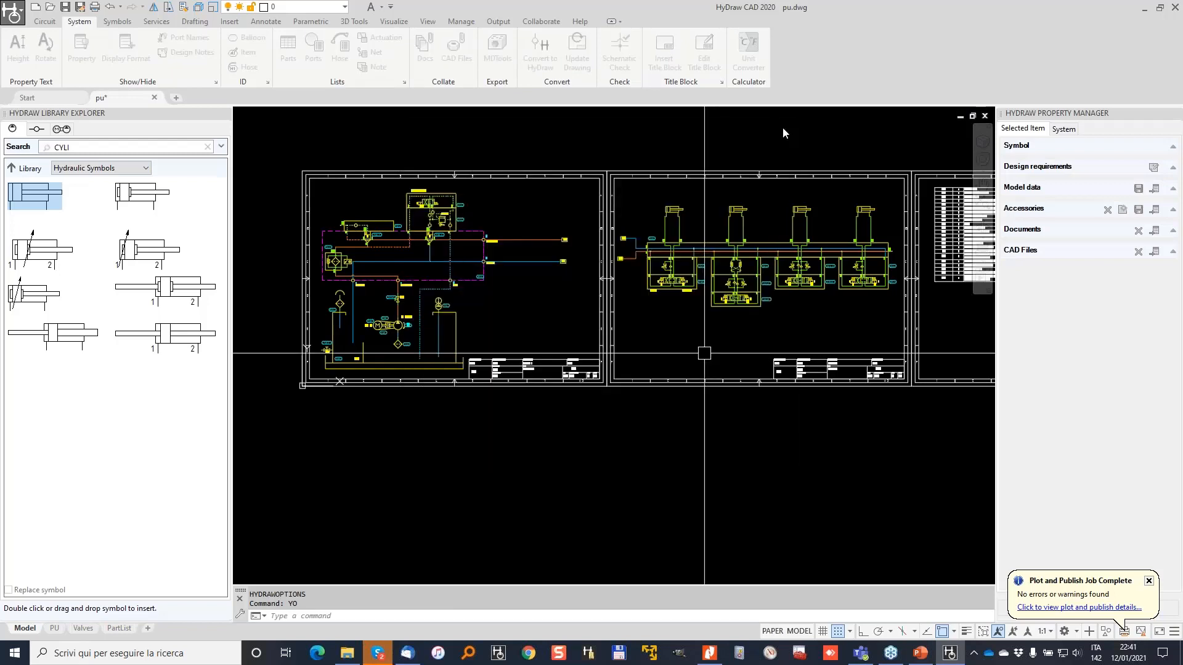
left_click(44, 22)
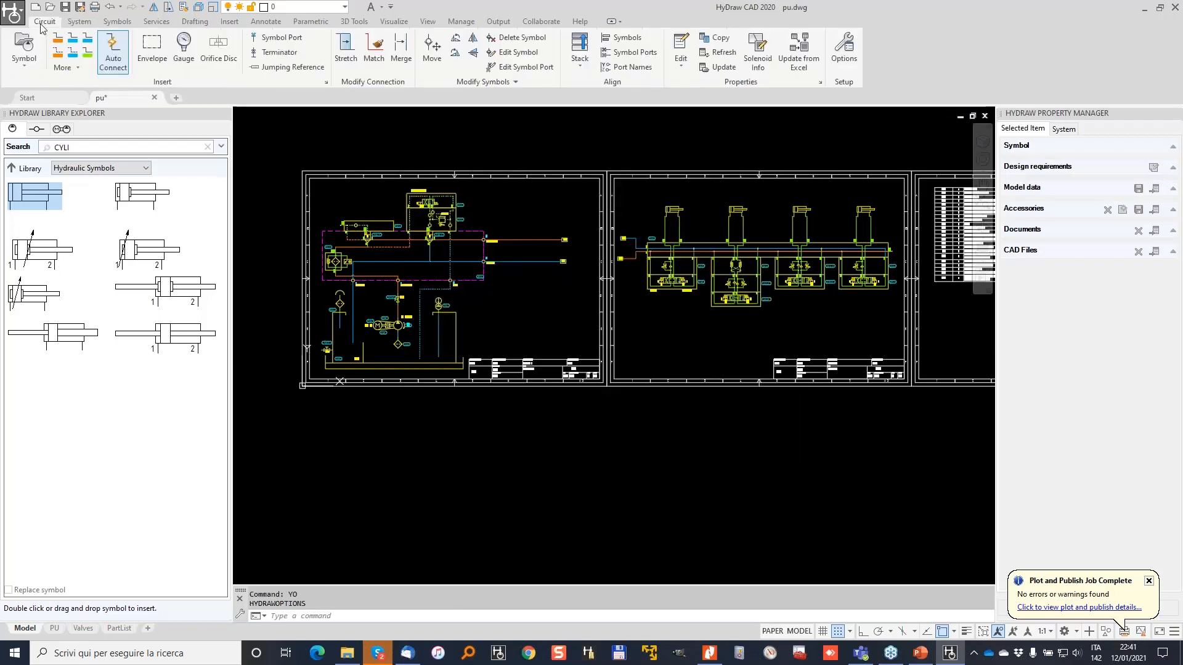
left_click(848, 47)
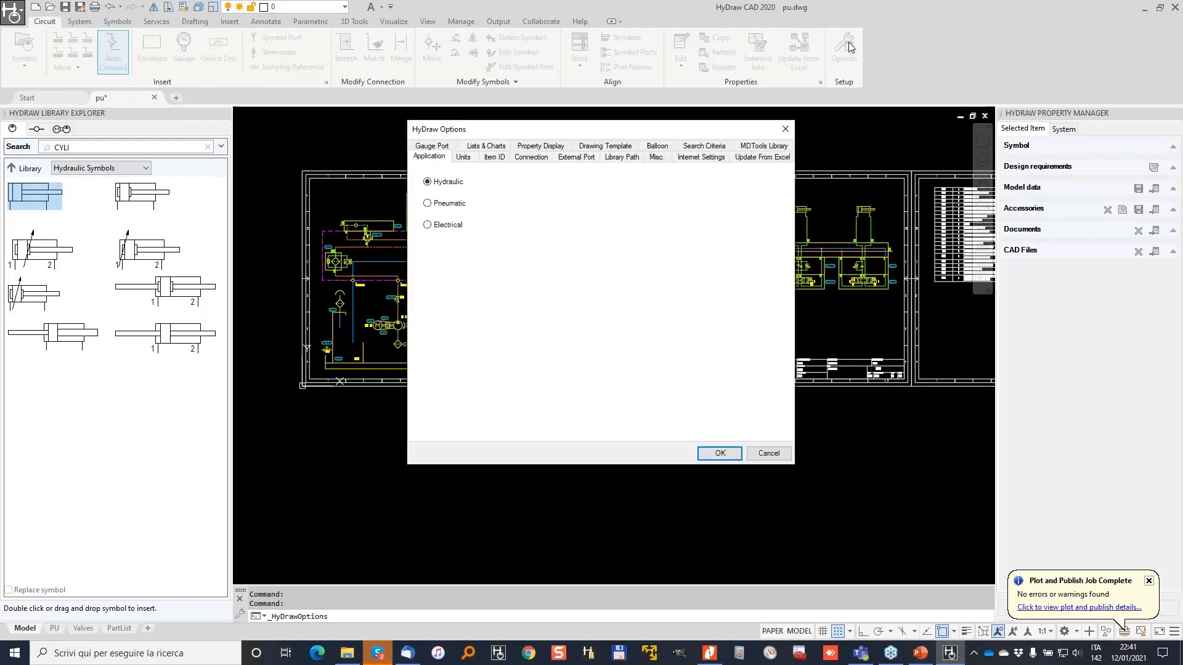
Copy the ERP DATA.xlsx path from Update From Excel settings and open it via File Explorer.
left_click(762, 159)
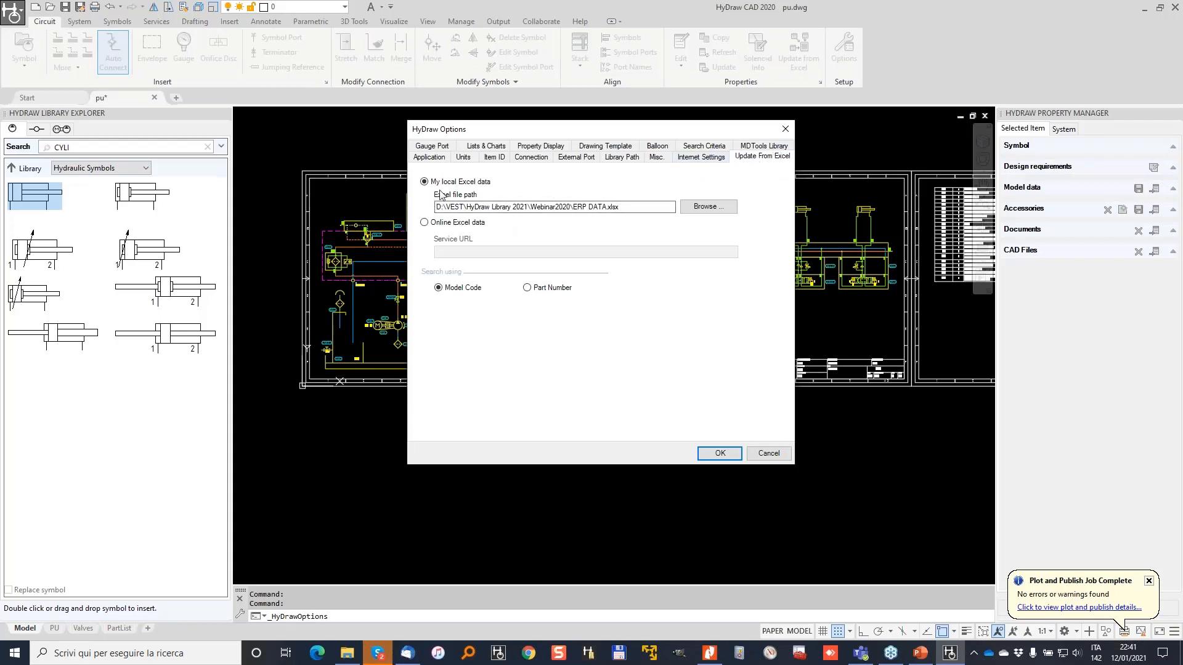
left_click_drag(631, 206, 434, 207)
key("ctrl+c")
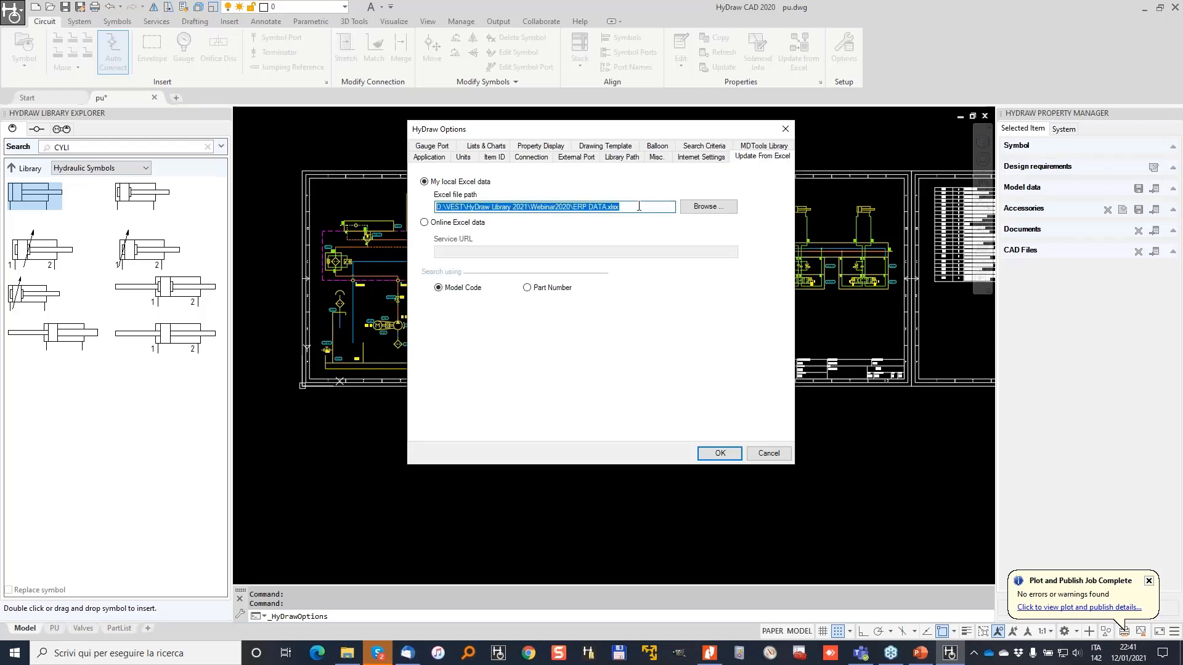
left_click(346, 653)
left_click(382, 151)
key("ctrl+v")
key("Return")
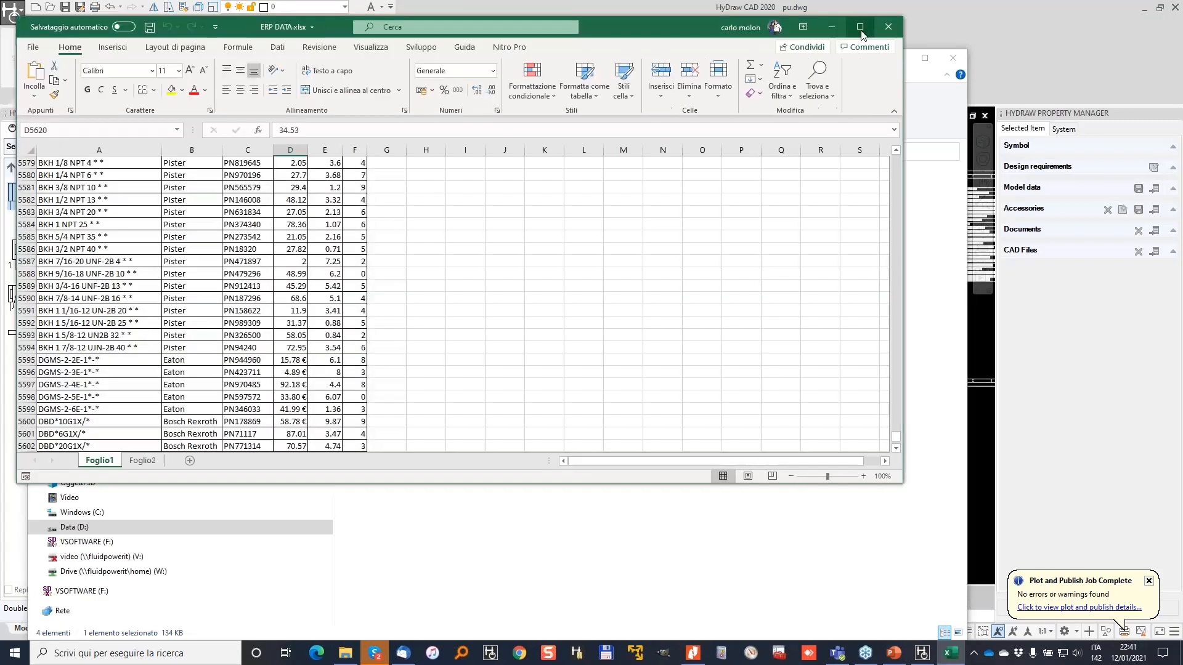
Maximize Excel and browse the ModelCode column down to the last data row.
left_click(860, 27)
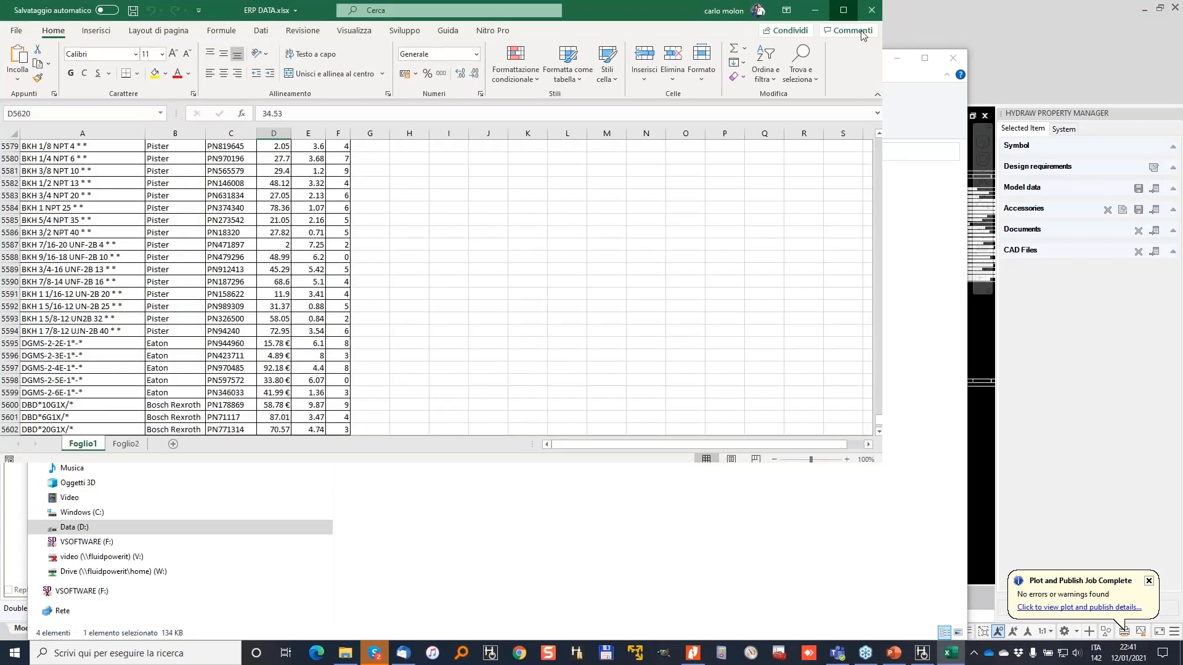
scroll(126, 332, "up", 2)
left_click(122, 331)
key("Page_Up")
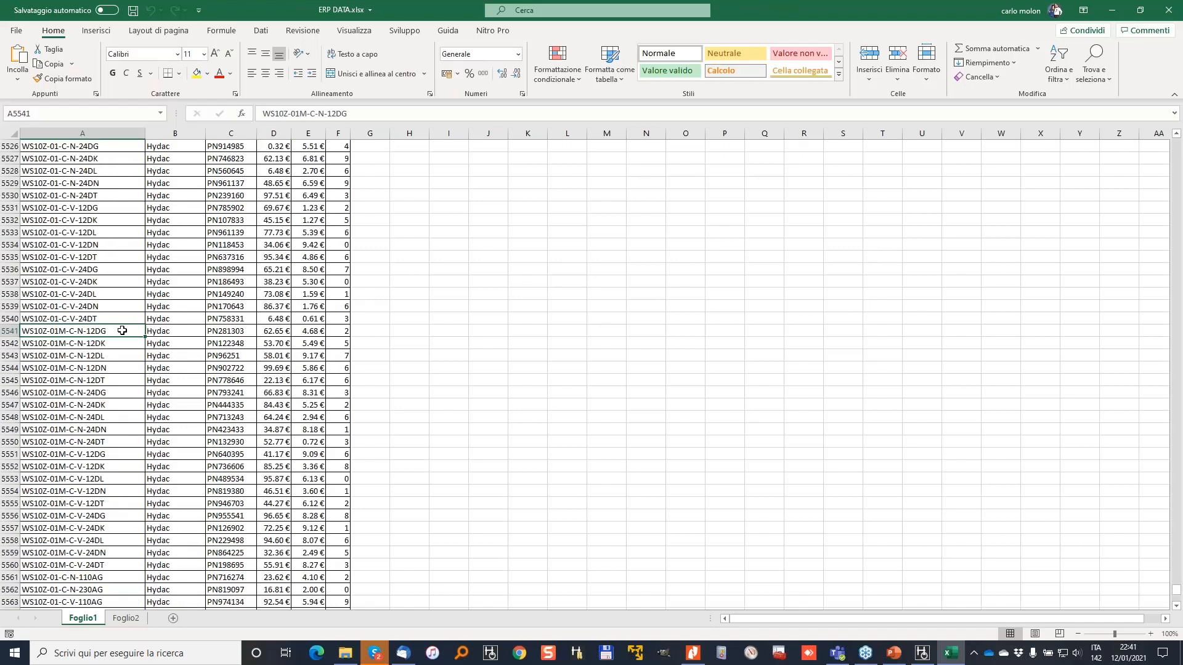
key("ctrl+Home")
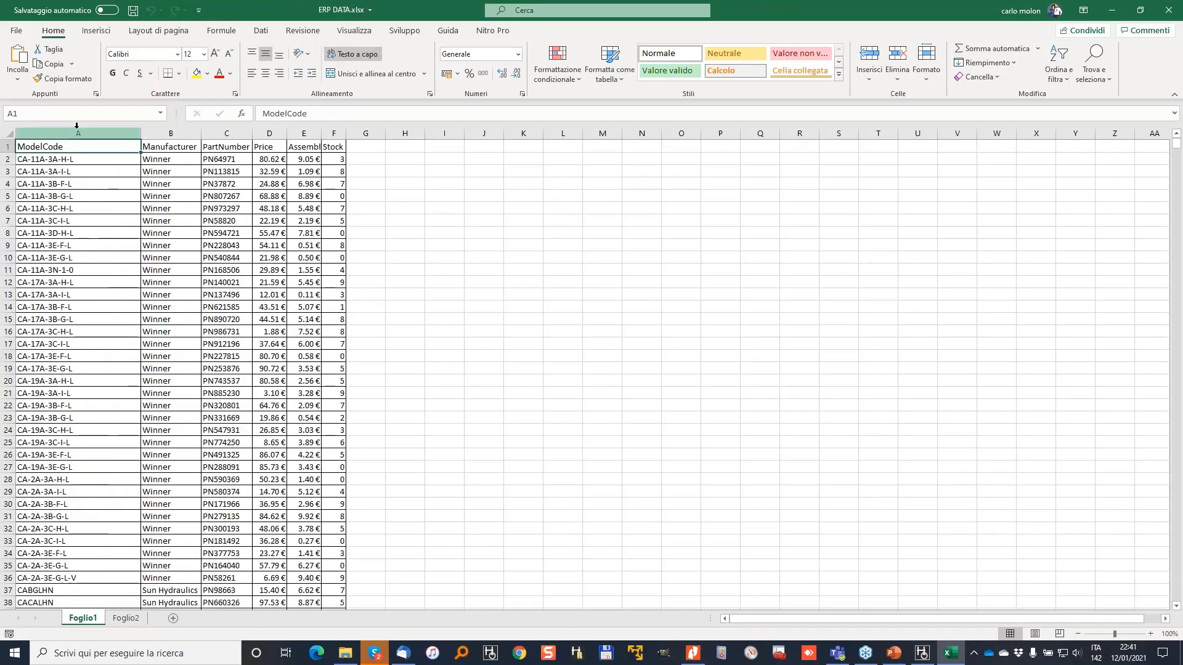
left_click(34, 183)
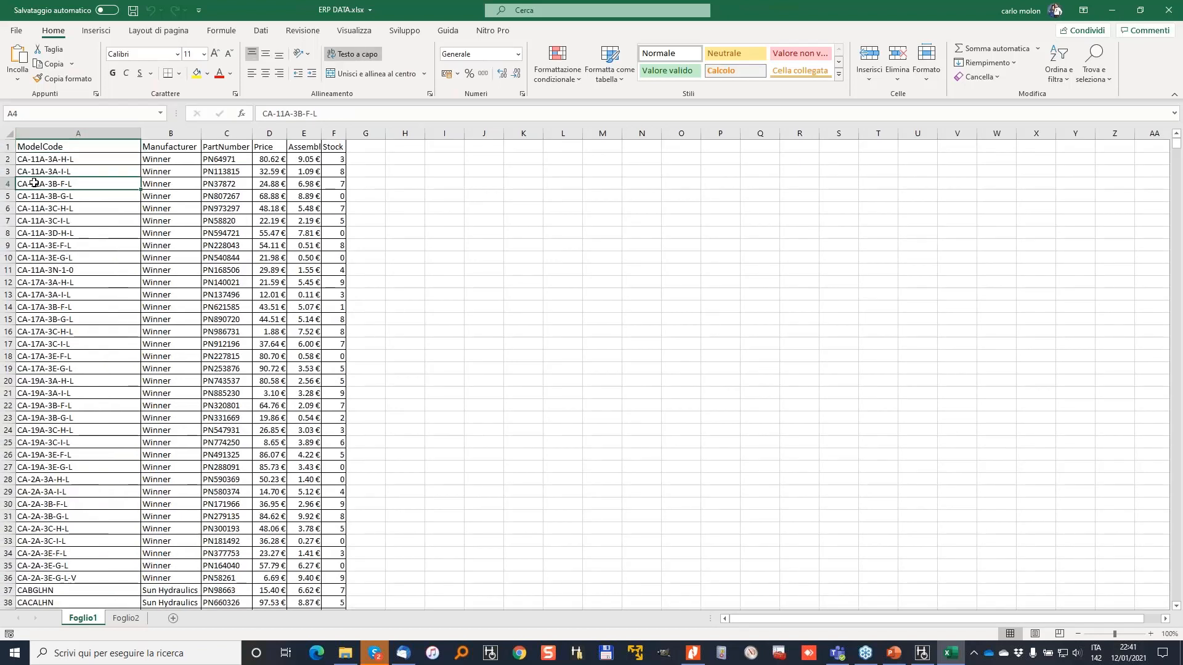
key("ctrl+Down")
key("Down")
key("Up")
key("Down")
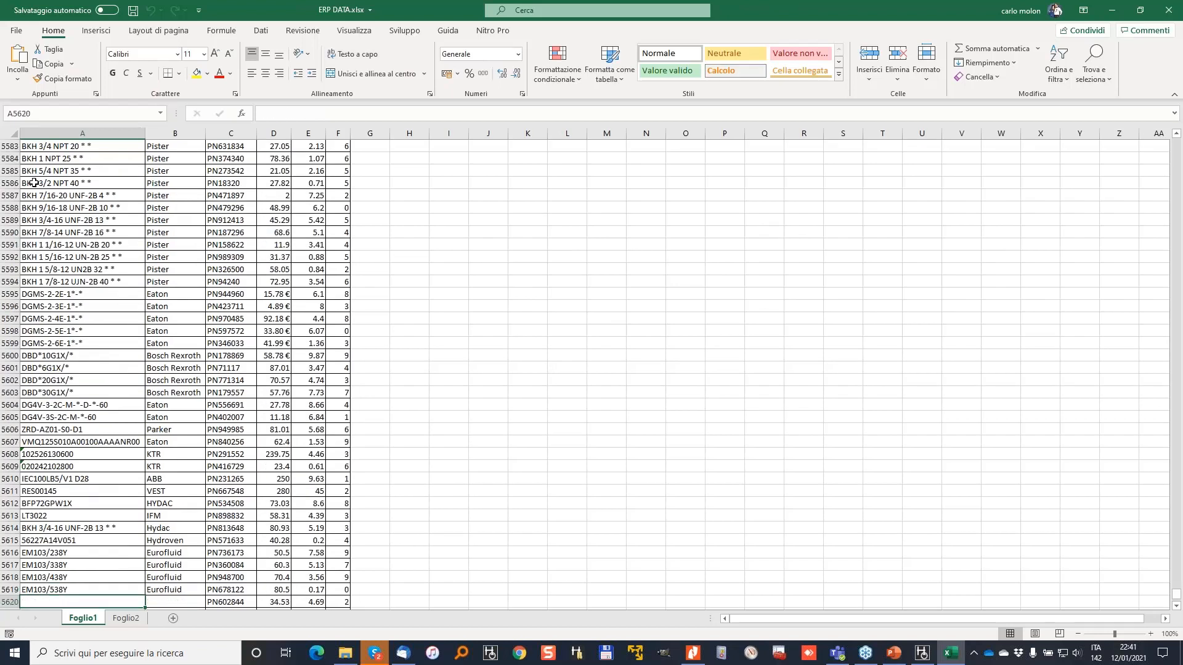
key("Down")
key("Down")
key("Down")
key("Down")
key("Down")
key("ctrl+Up")
Inspect PartNumber, Price and AssemblyCost values, and autofit column E to show its header.
key("Up")
key("Up")
key("Up")
key("Right")
key("Right")
key("Left")
key("ctrl+Up")
key("Down")
key("Right")
key("Right")
key("Left")
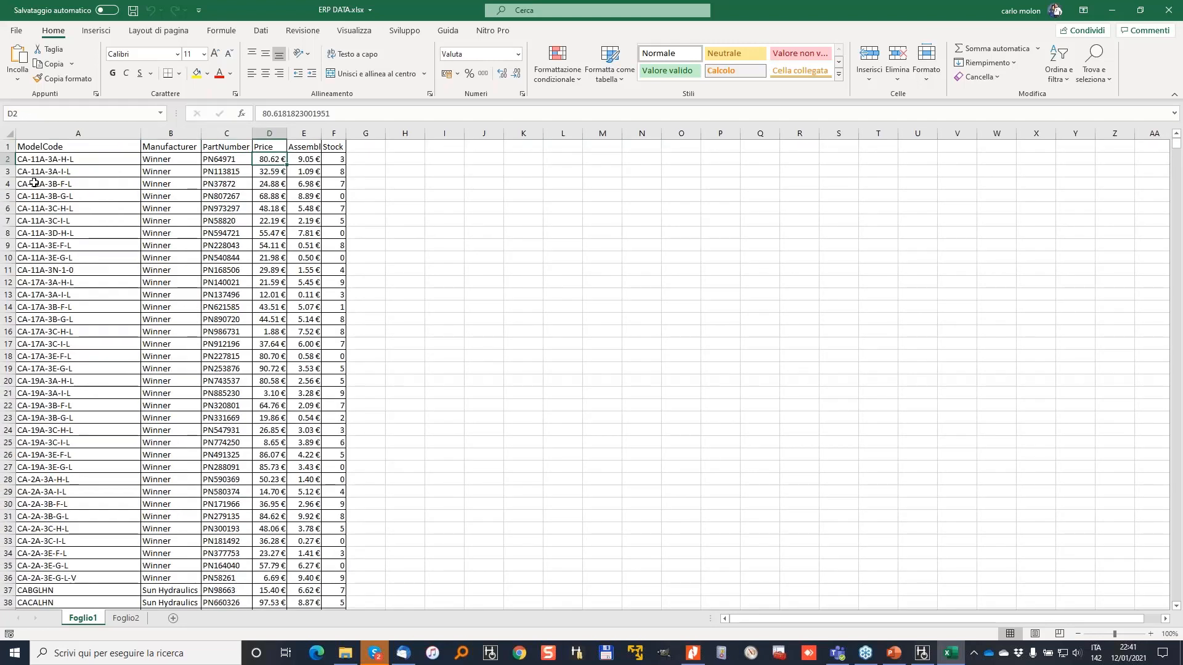
key("Right")
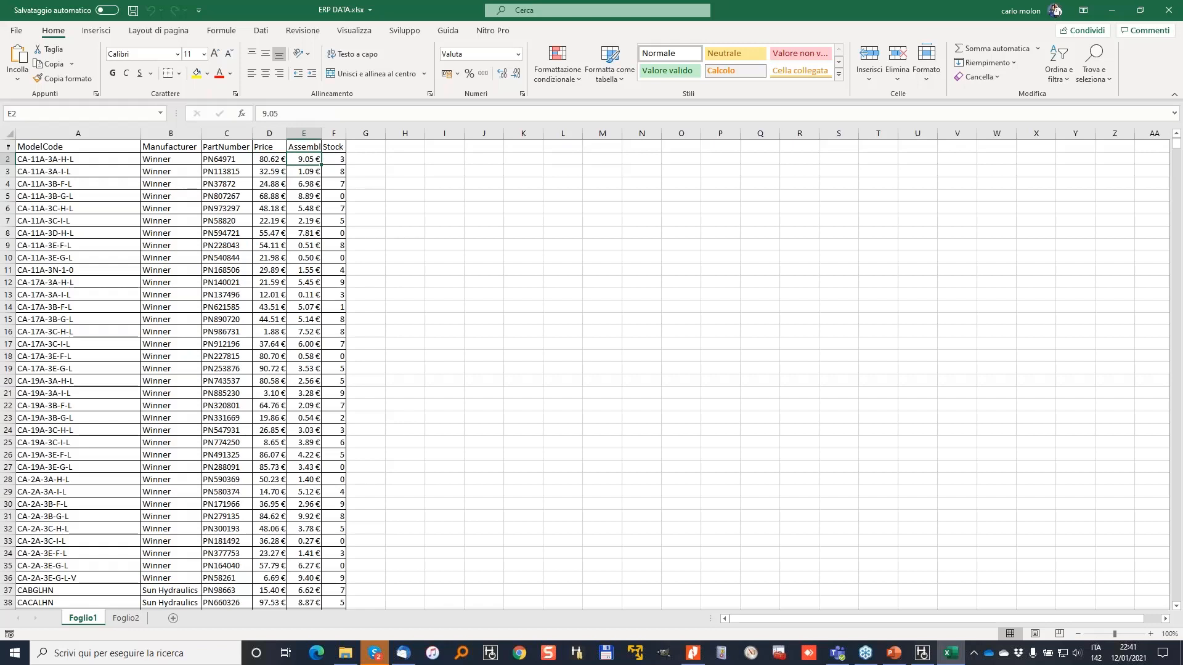
double_click(323, 131)
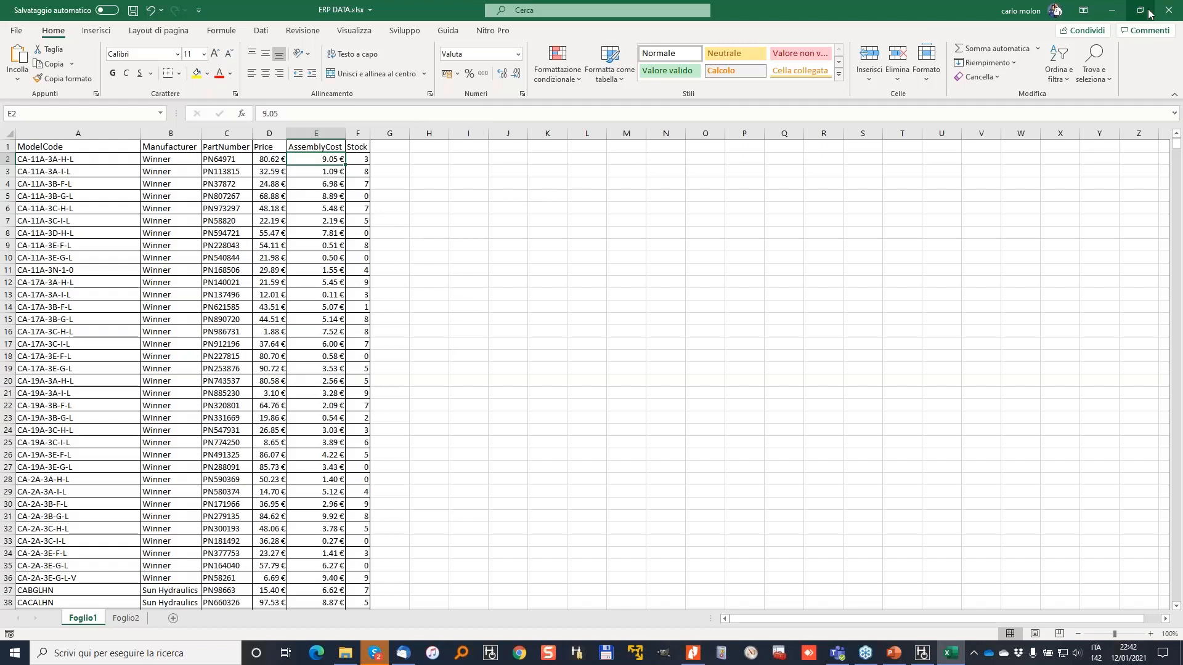
Close ERP DATA.xlsx without saving and confirm the HyDraw options with OK.
left_click(1170, 13)
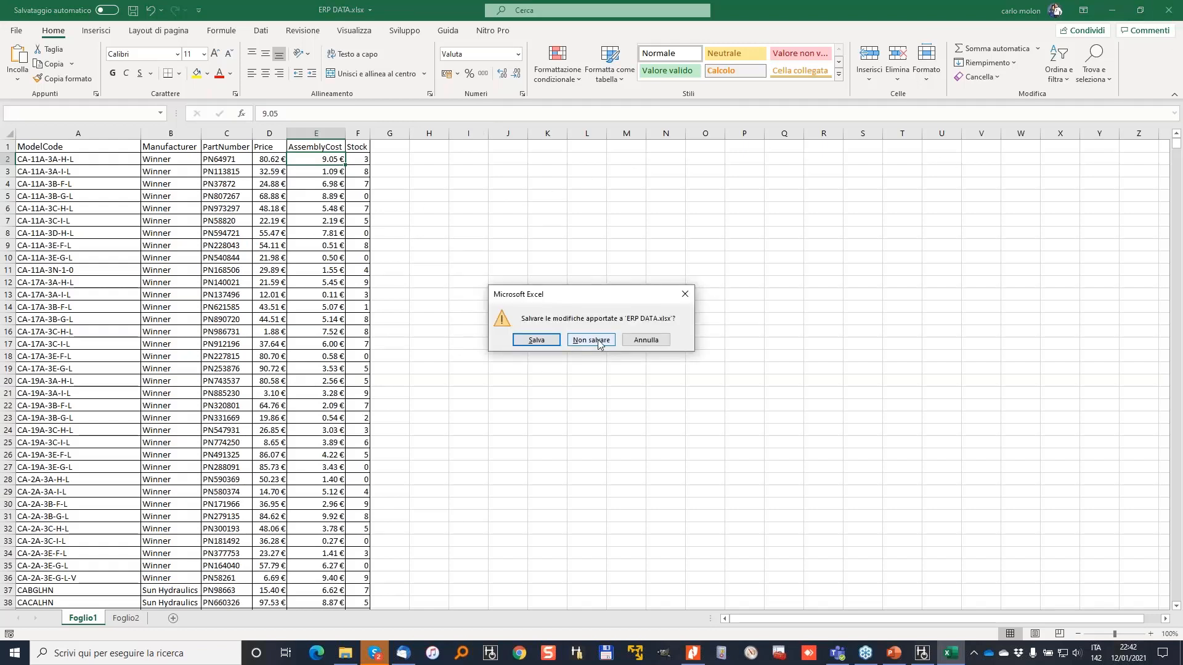
left_click(598, 341)
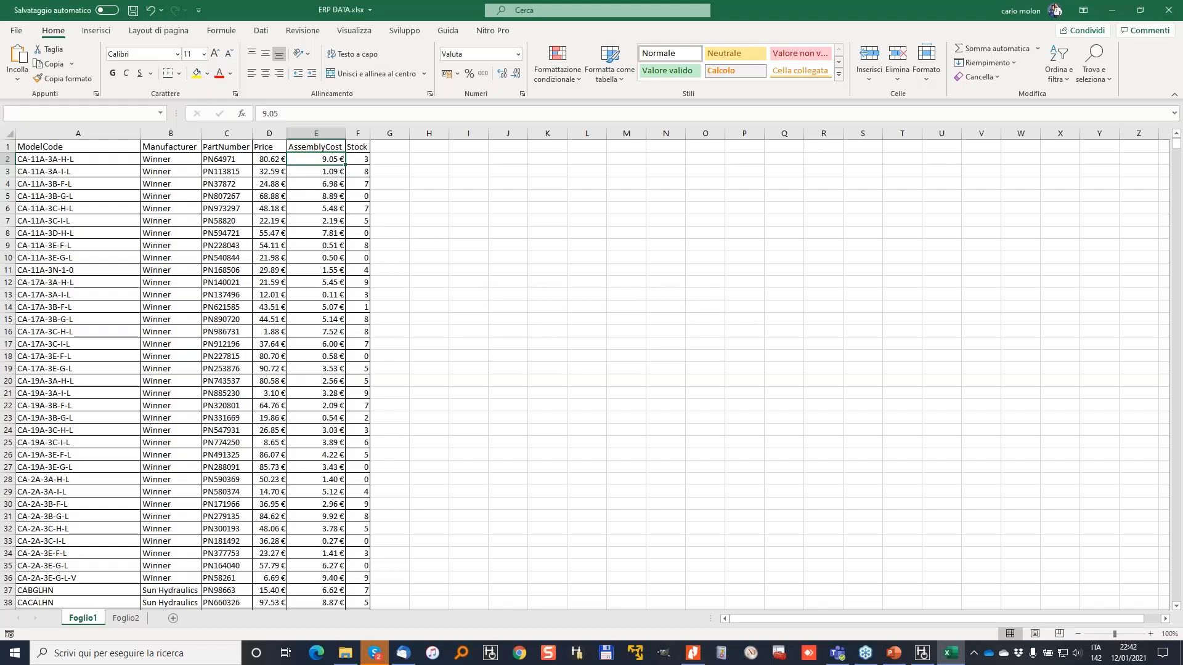
left_click(1052, 49)
left_click(719, 453)
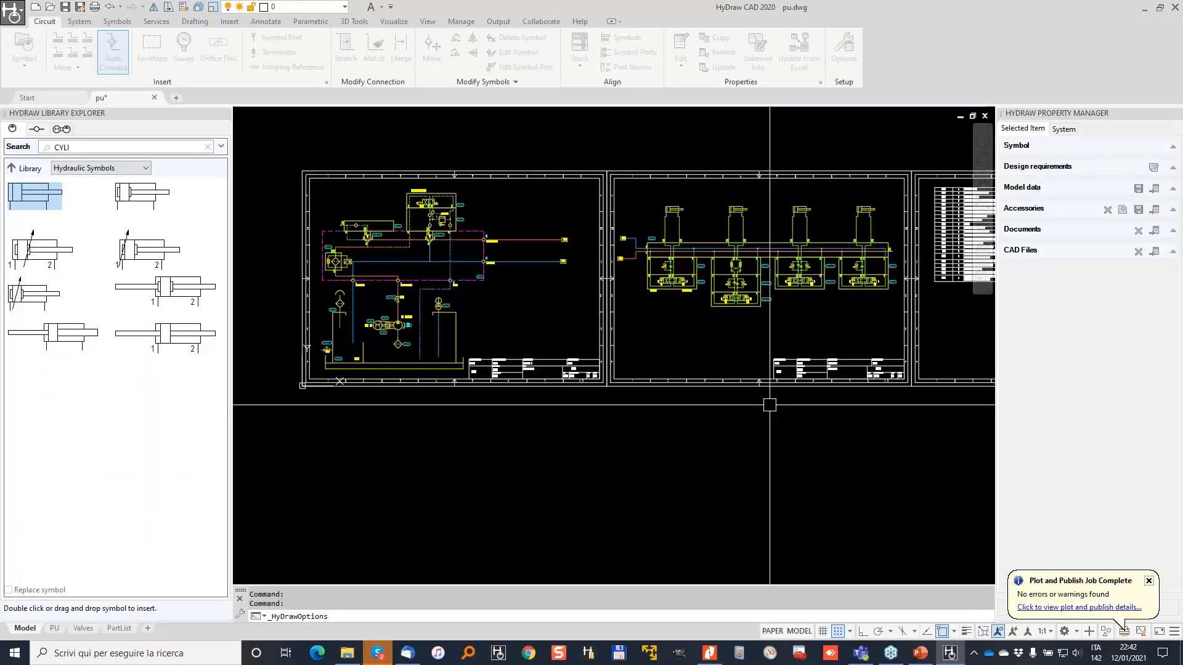
Start Update from Excel, window-select all 102 symbols, and include all item types (I).
left_click(813, 53)
left_click(912, 137)
left_click(289, 423)
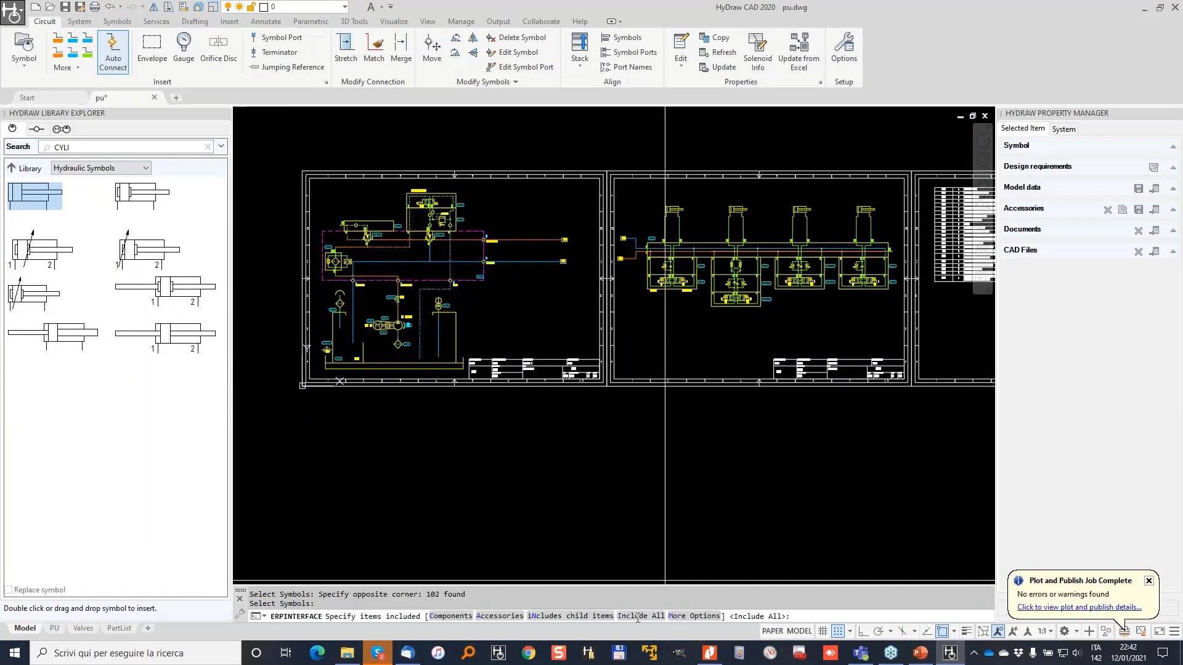
type("I")
key("Return")
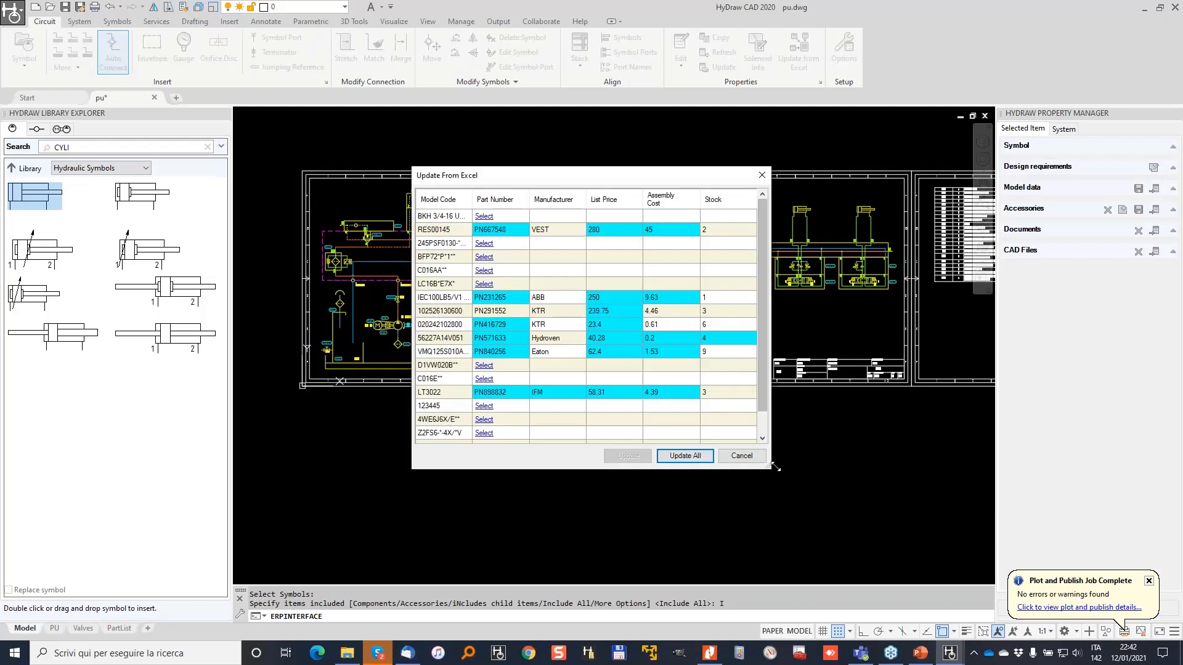
left_click_drag(875, 528, 891, 535)
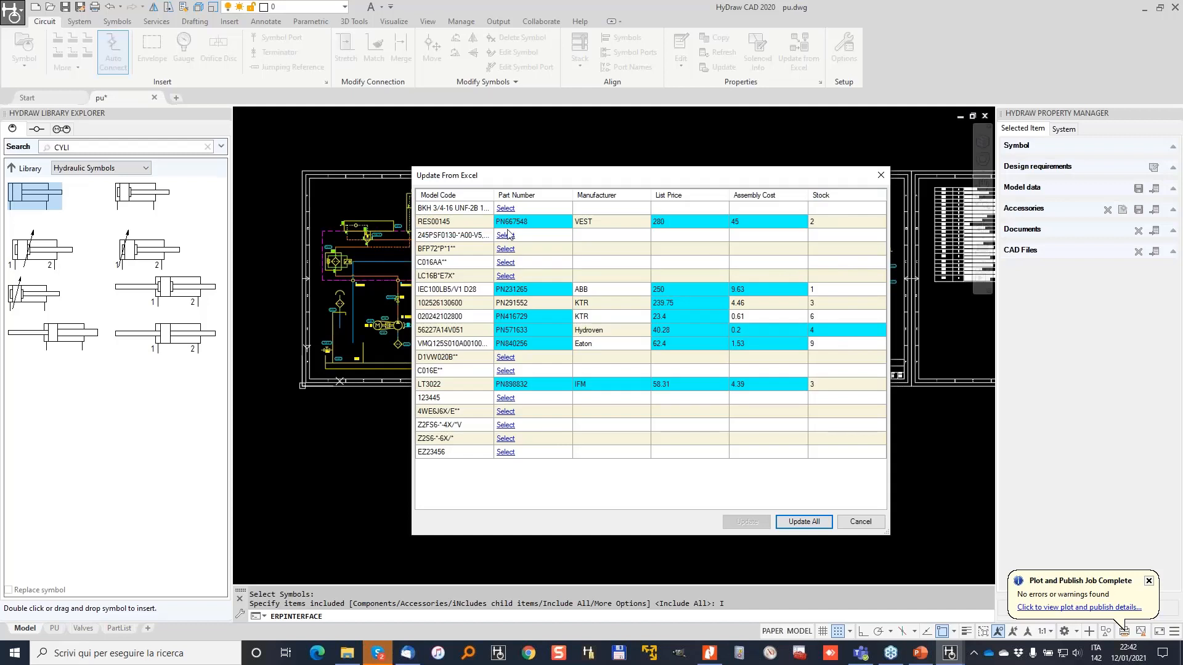
Match BKH 3/4-16 to the Pister model and the Z2FS6 and Z2S6 valves to Parker.
left_click(505, 209)
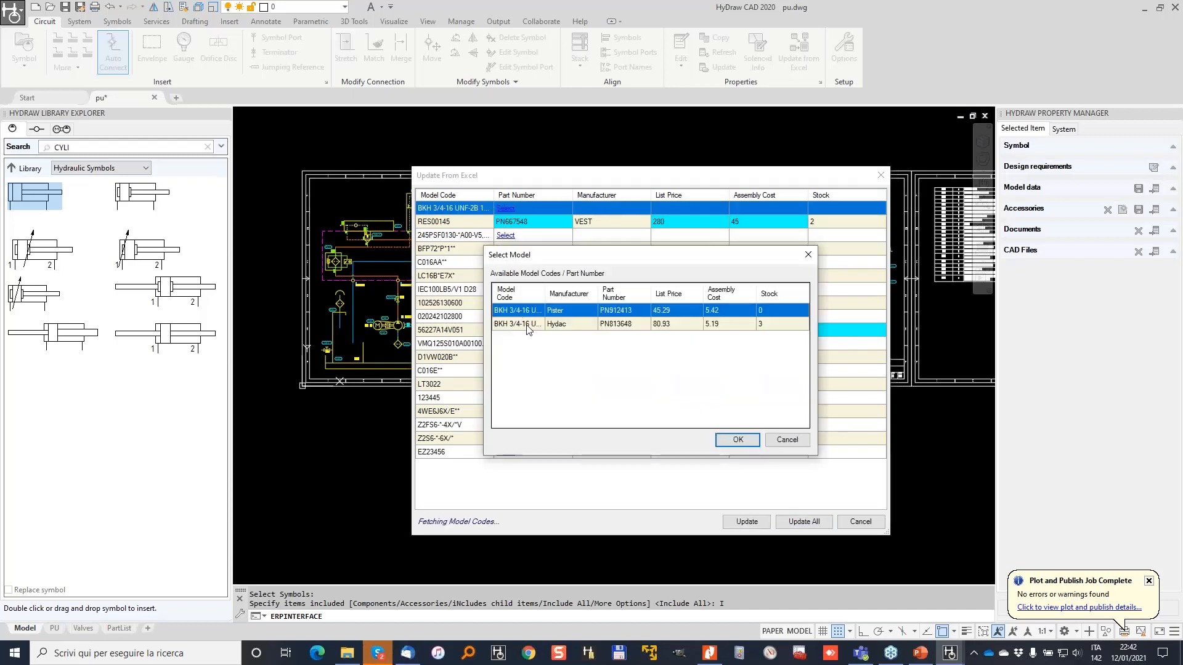
left_click(528, 324)
left_click(736, 440)
left_click(503, 425)
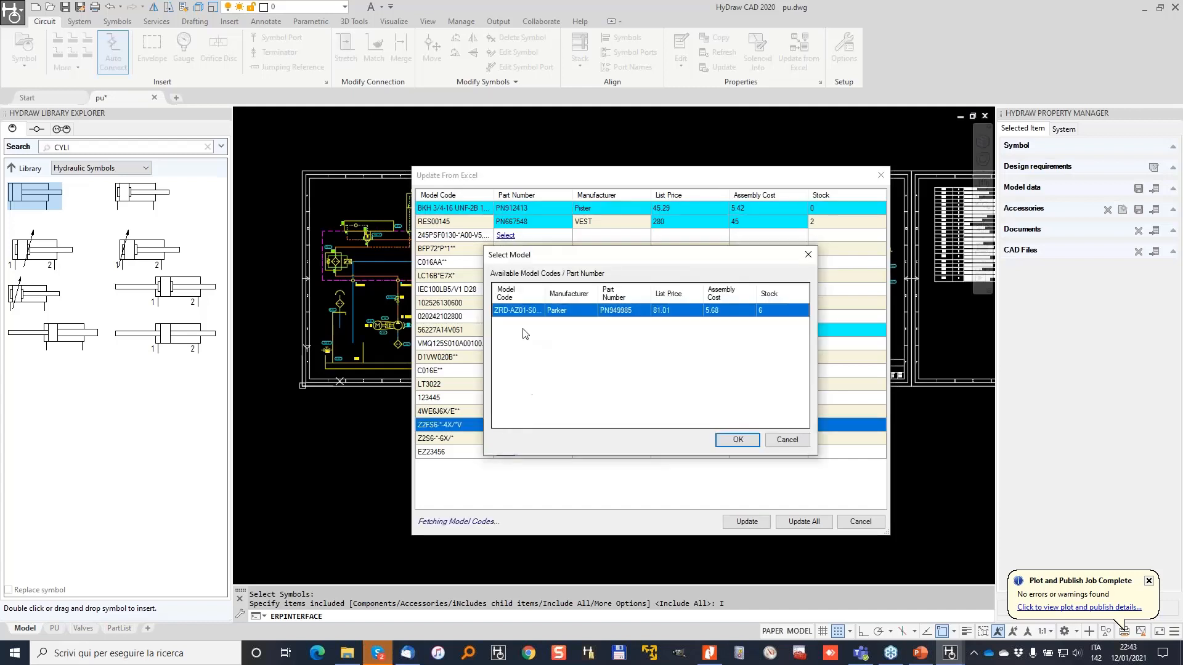
left_click(742, 441)
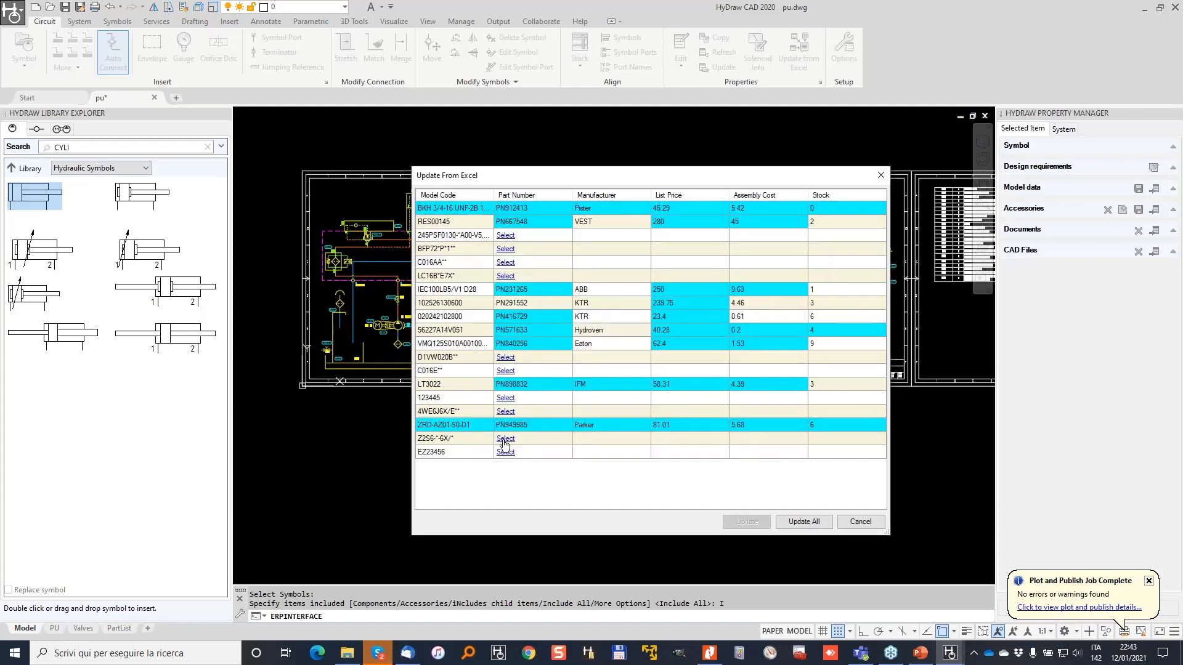
left_click(504, 439)
left_click(742, 440)
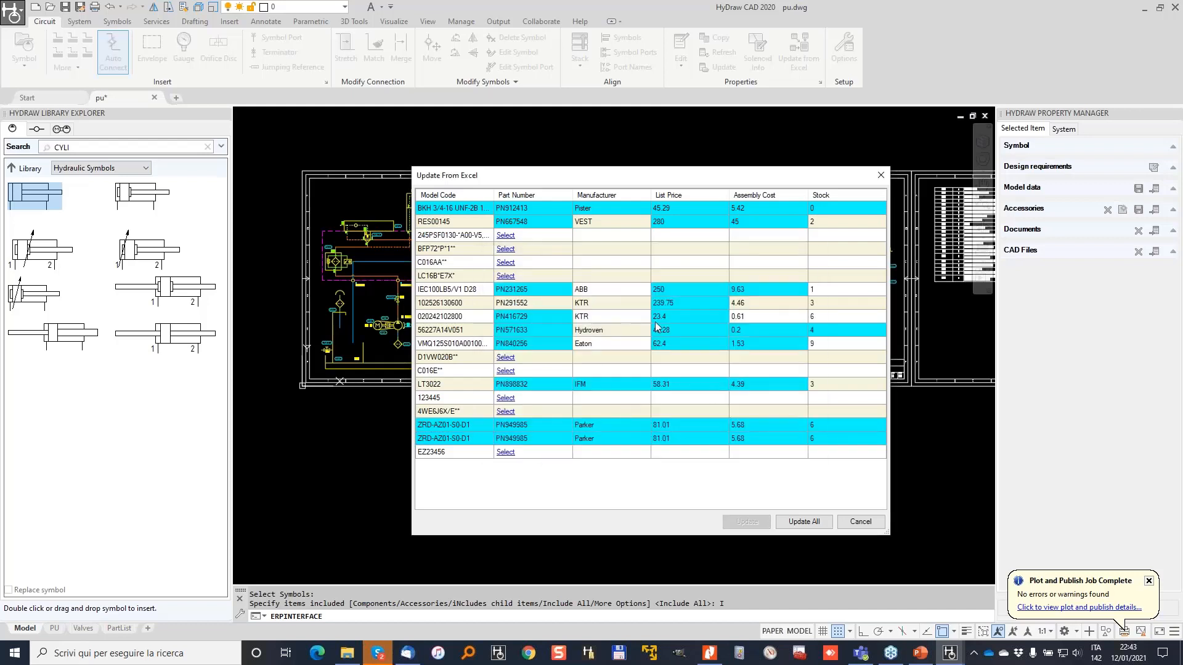
Check 4WE6J6X/E and D1VW020B, which have no ERP match, then apply Update All.
left_click(505, 411)
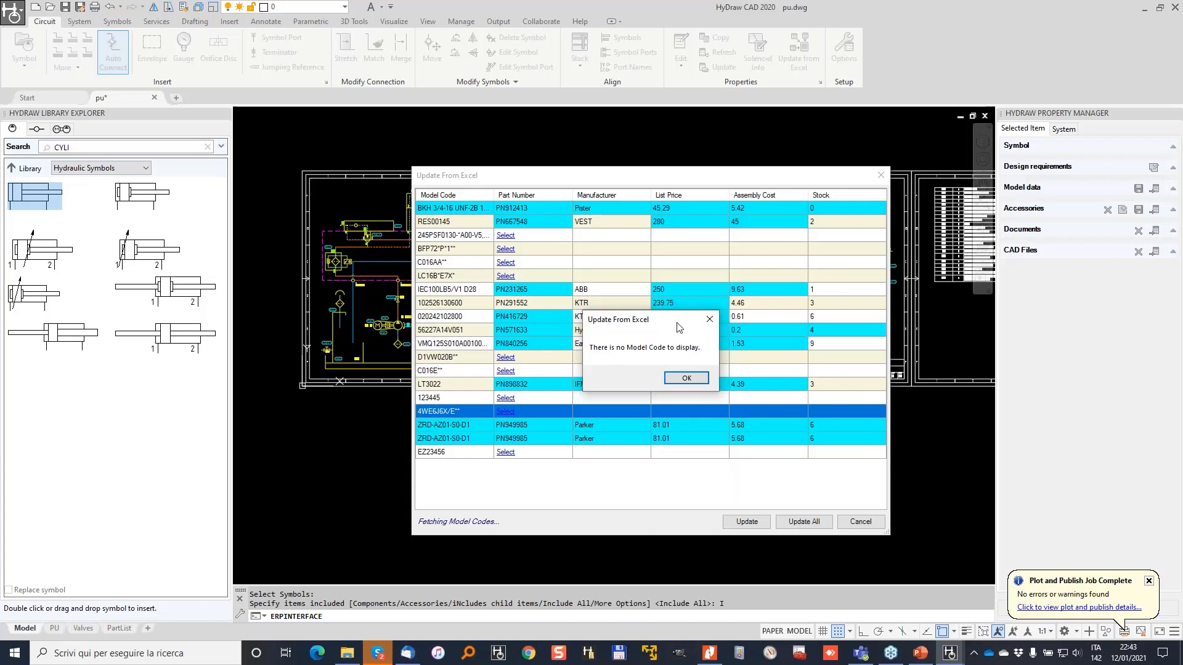
left_click(686, 379)
left_click(509, 362)
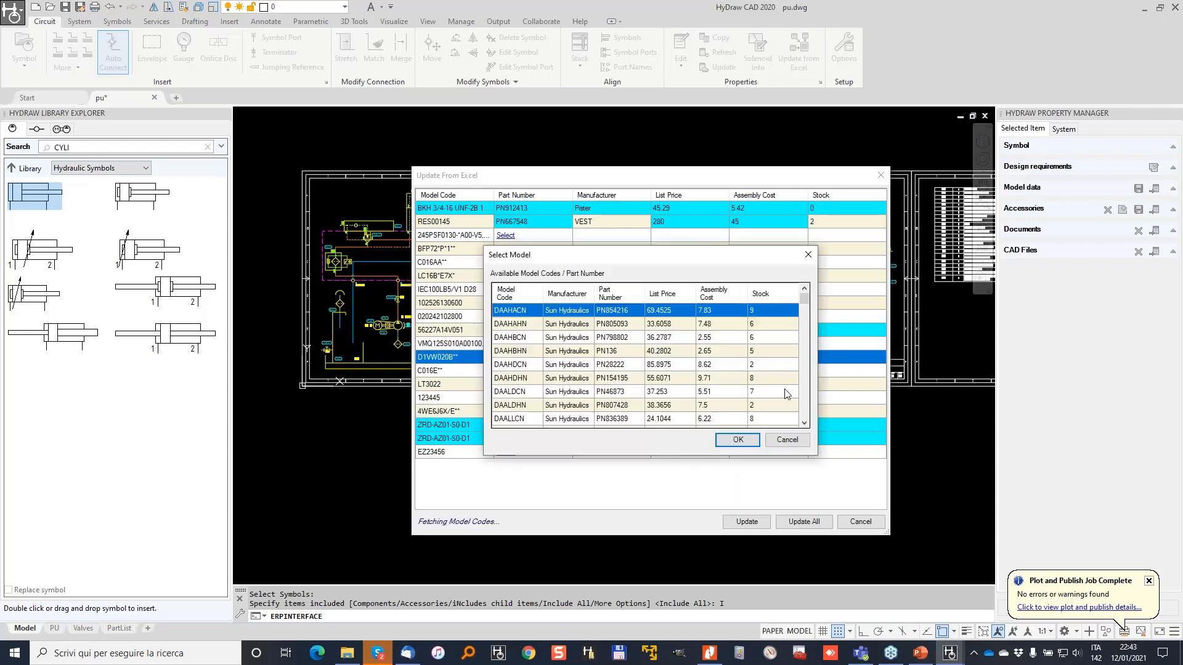
left_click(786, 442)
left_click(505, 359)
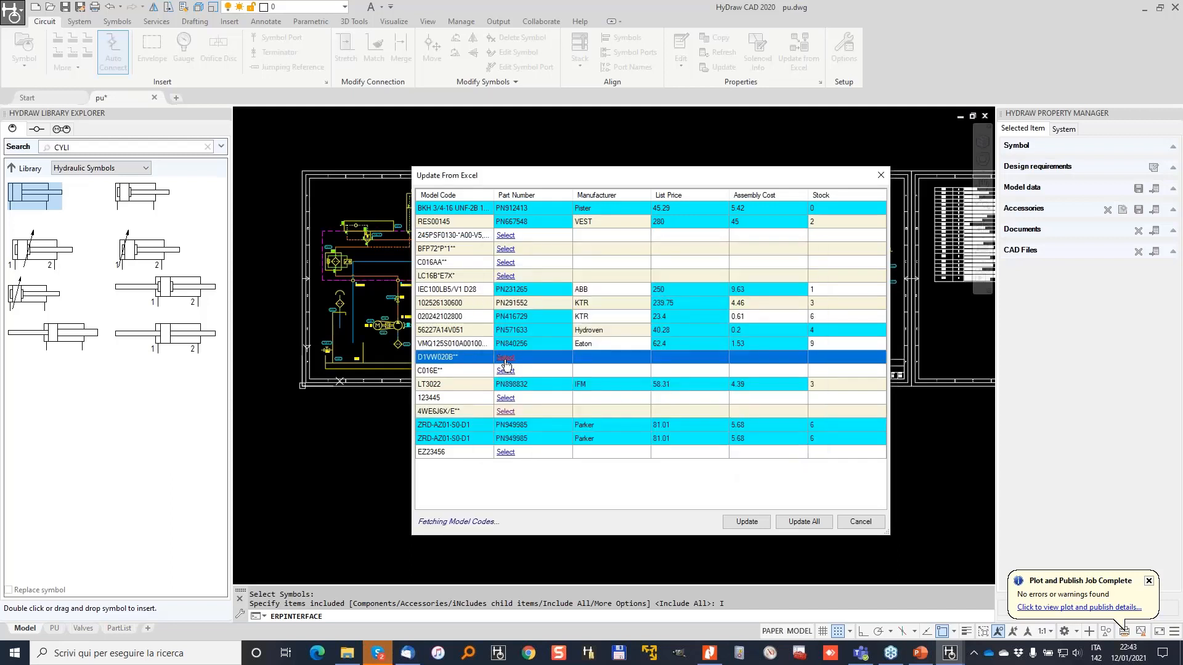
left_click_drag(805, 302, 815, 387)
scroll(813, 405, "up", 10)
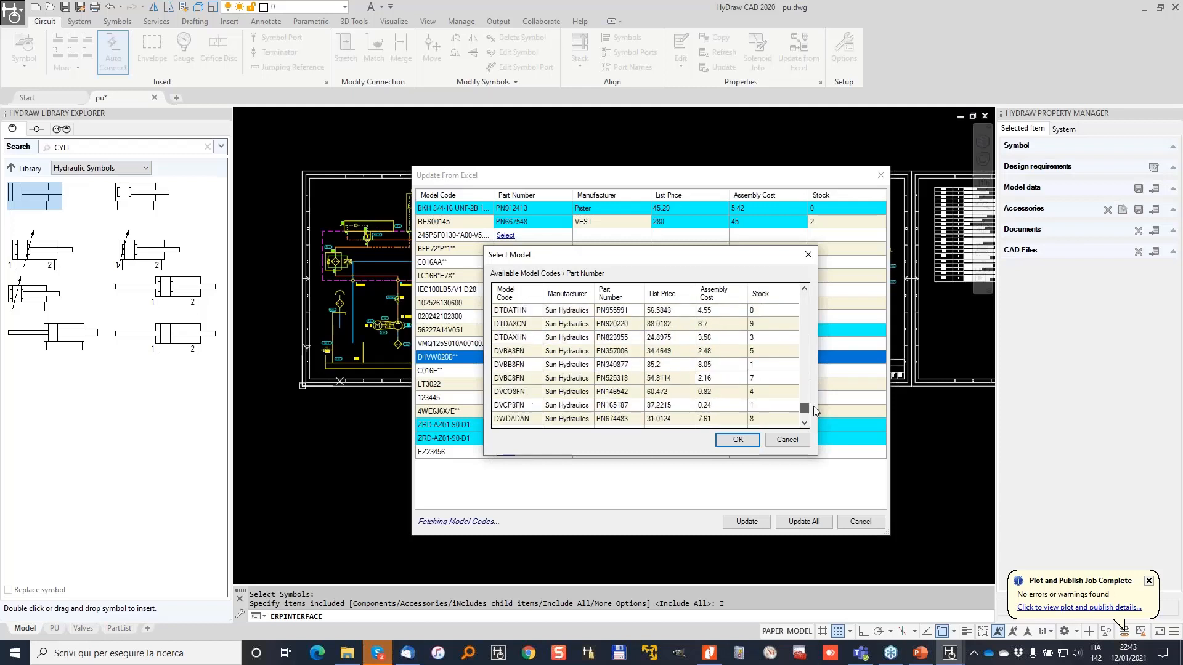
left_click(795, 439)
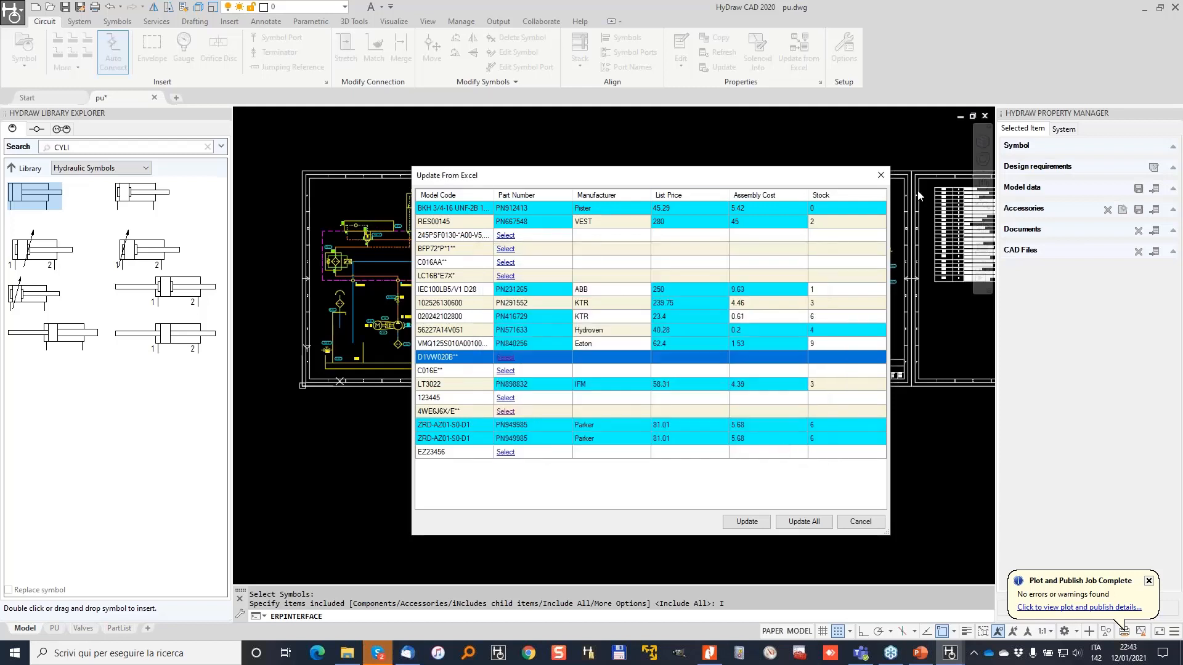
left_click(804, 522)
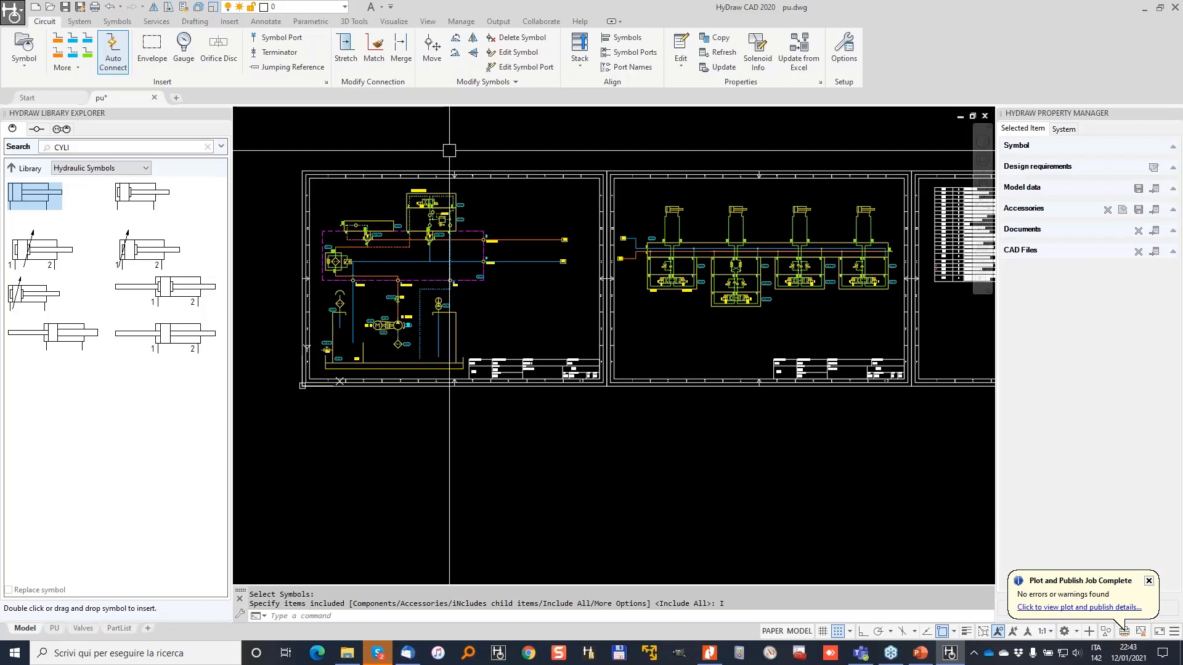
scroll(665, 284, "up", 2)
left_click(773, 303)
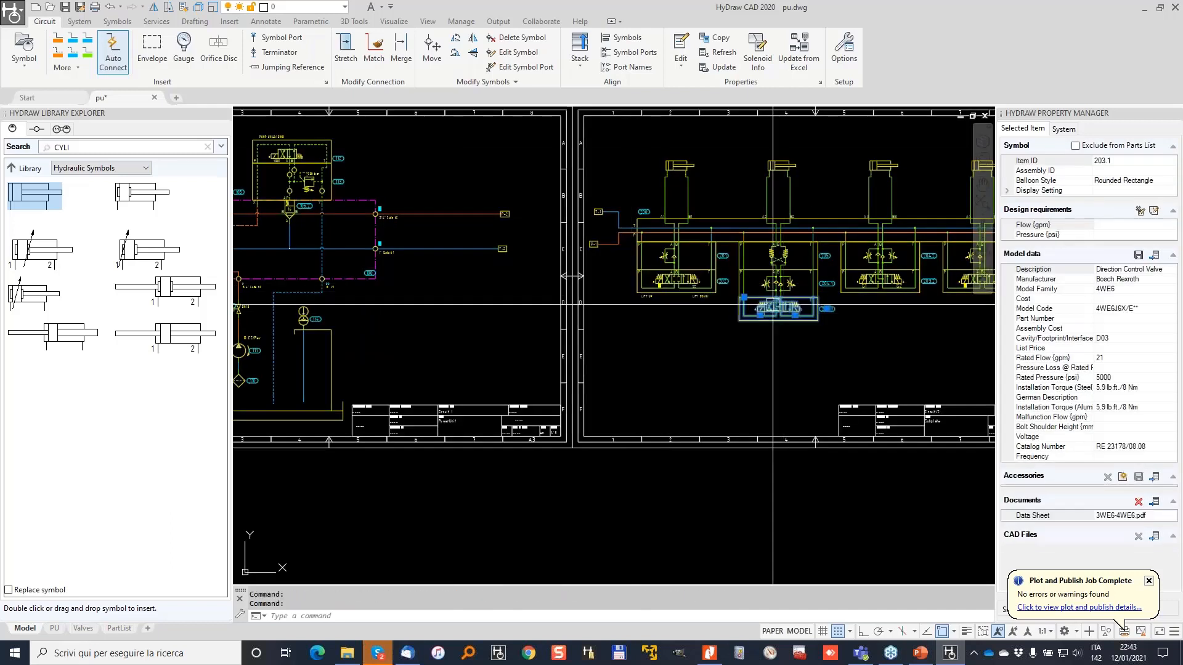
middle_click_drag(459, 326, 568, 295)
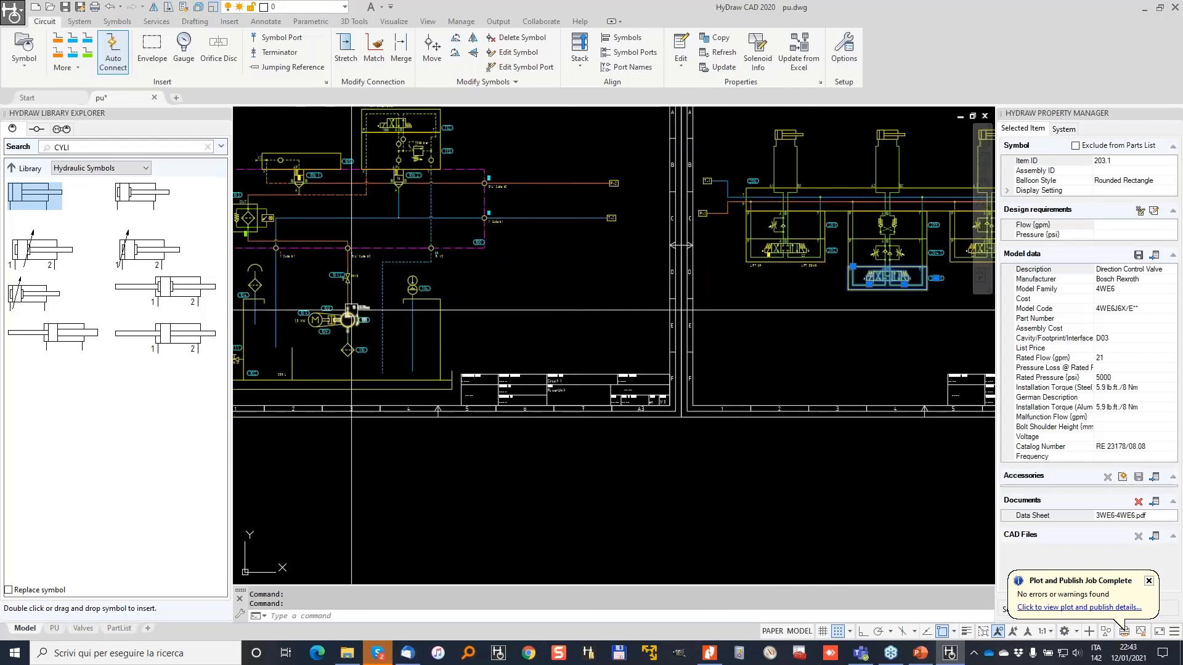
scroll(351, 311, "up", 2)
left_click(354, 319)
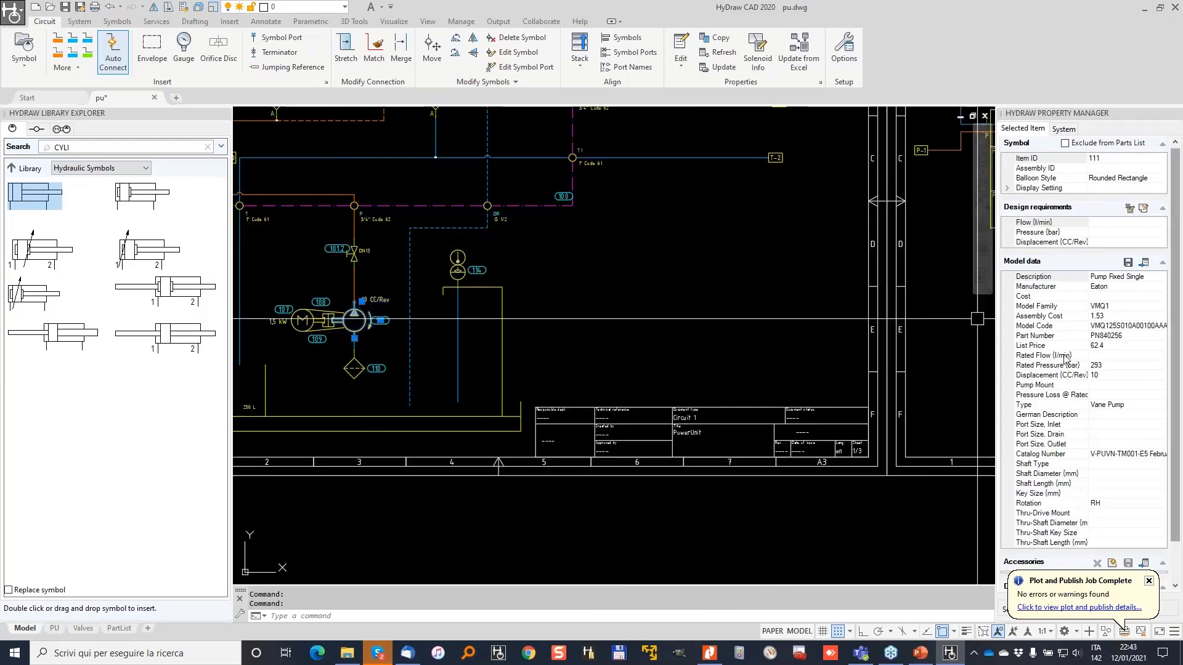
scroll(355, 319, "up", 2)
left_click(1106, 345)
left_click(1130, 336)
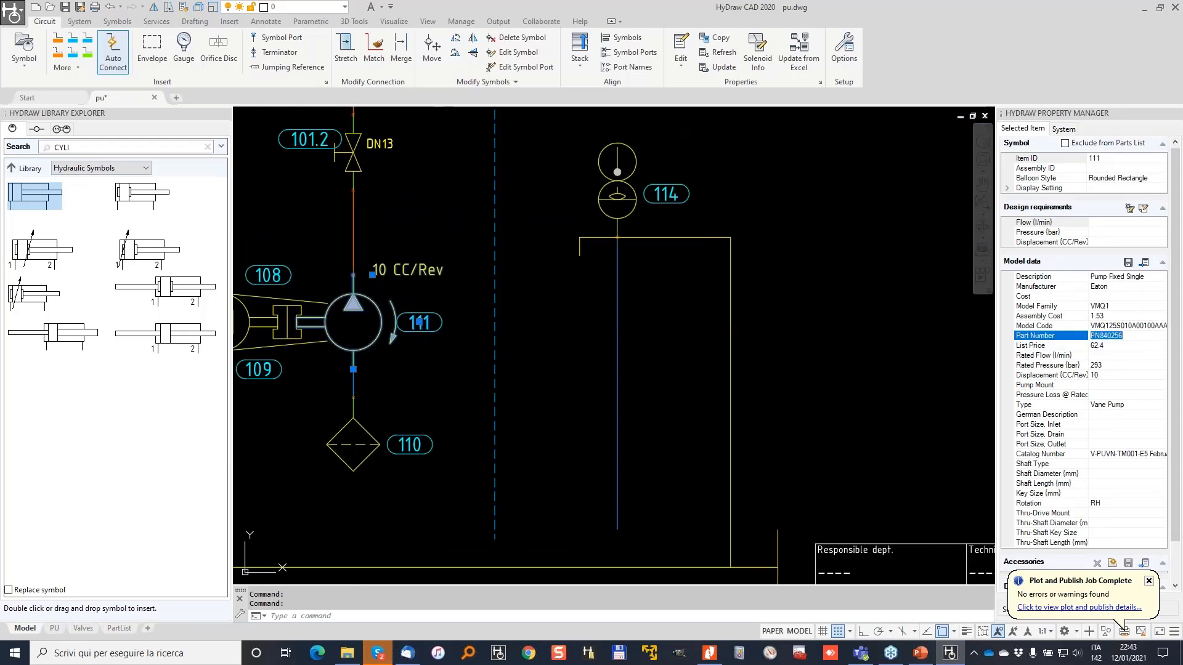
left_click(1111, 316)
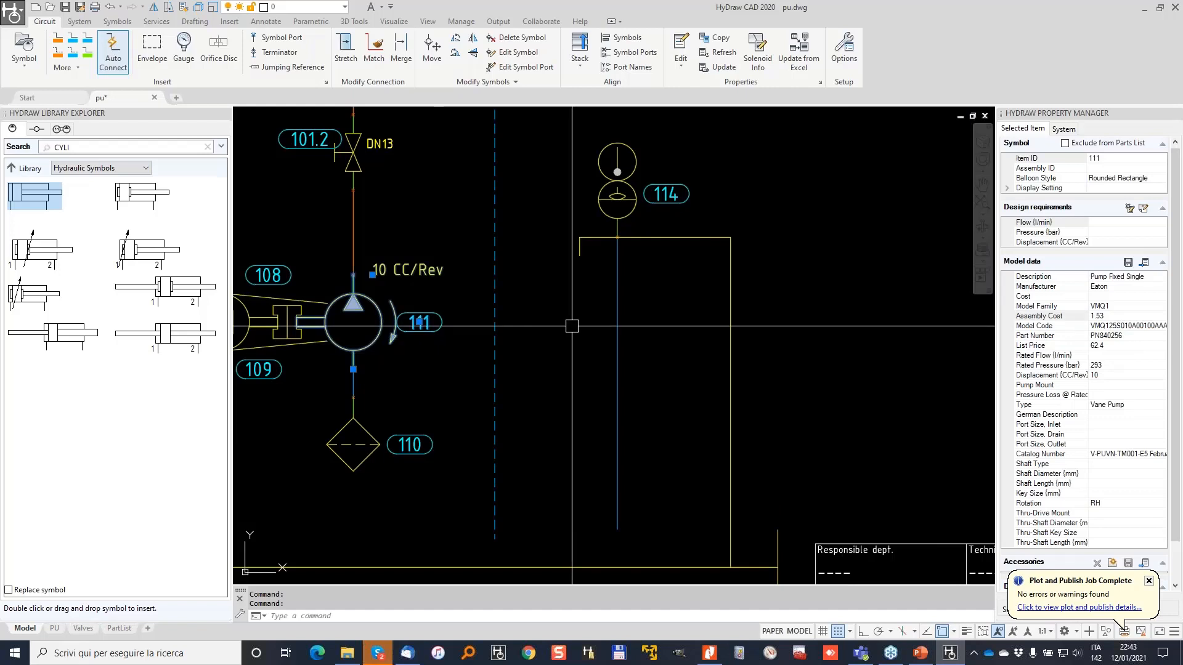
left_click(604, 197)
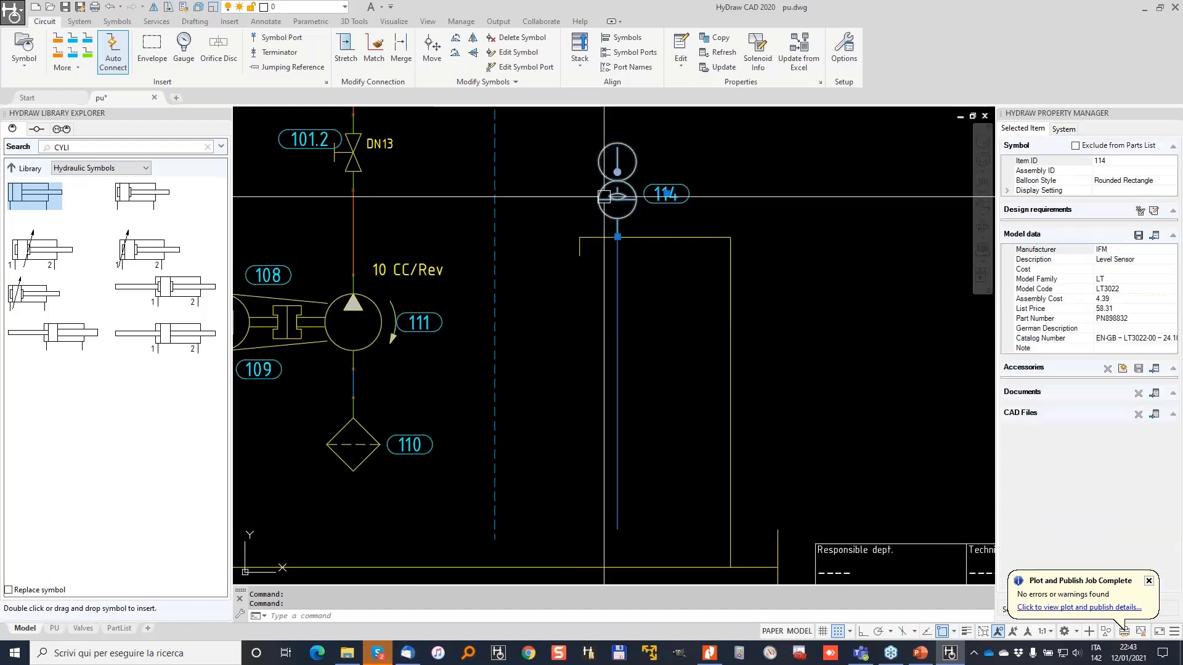
left_click(1117, 309)
key("Return")
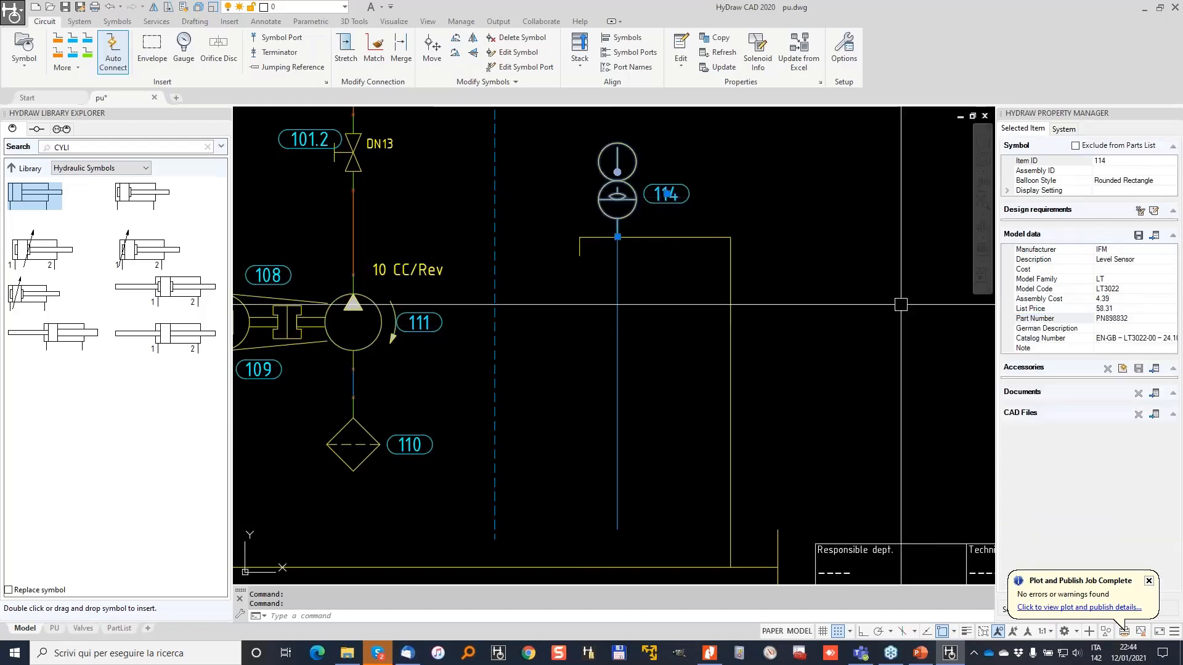
scroll(528, 251, "down", 2)
left_click(416, 181)
scroll(419, 182, "up", 4)
left_click(1130, 339)
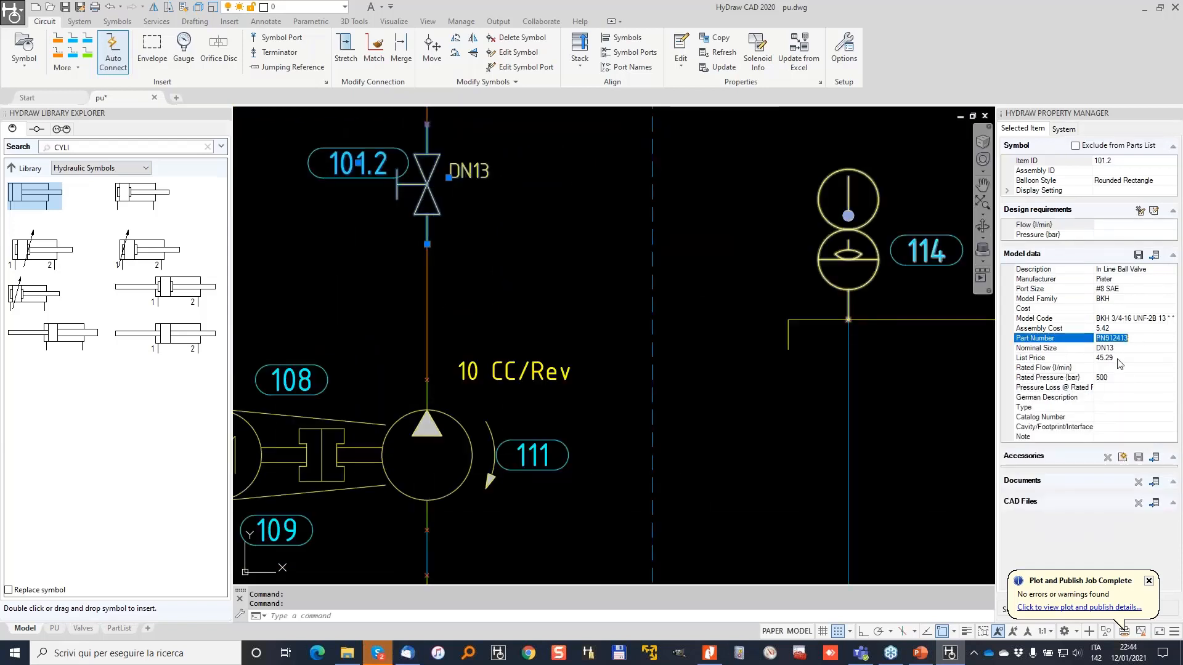
left_click(1118, 359)
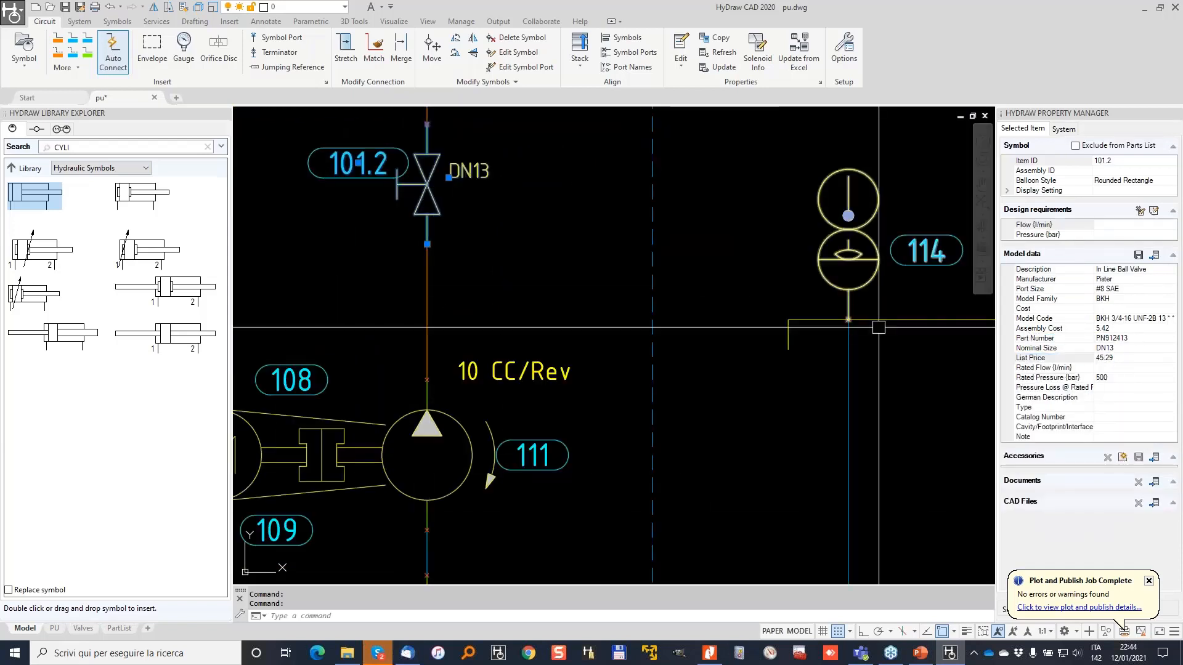
key("Escape")
key("Escape")
scroll(647, 291, "down", 6)
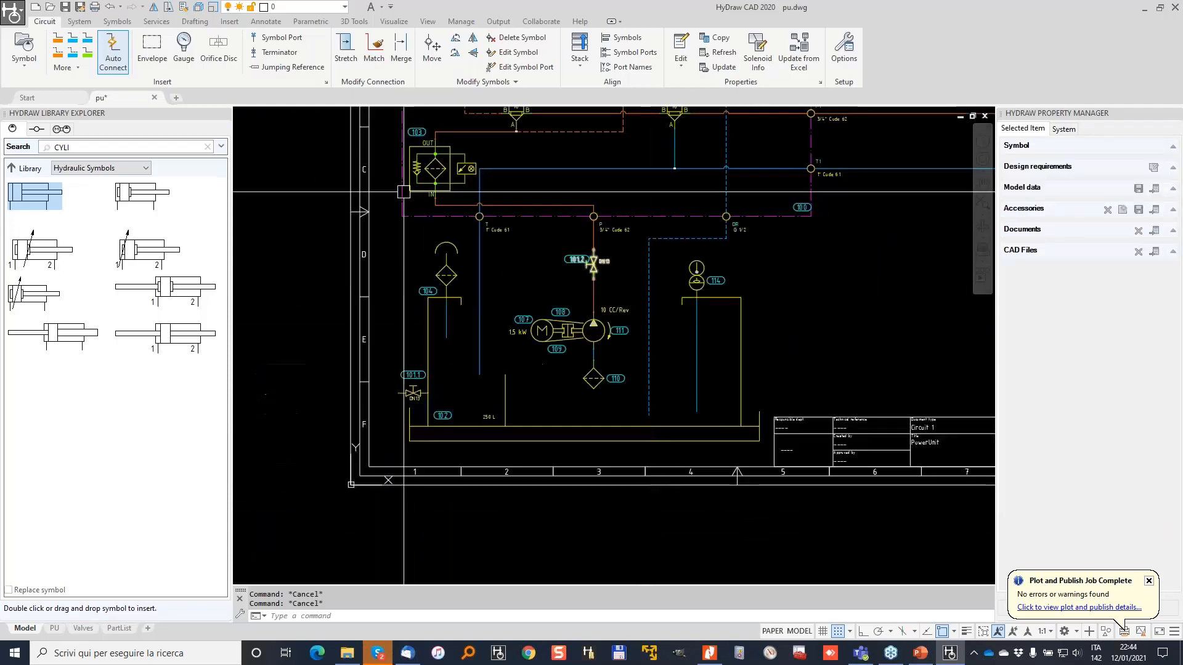
Start a parts list and window-select all symbols on both schematic sheets.
scroll(344, 76, "down", 1)
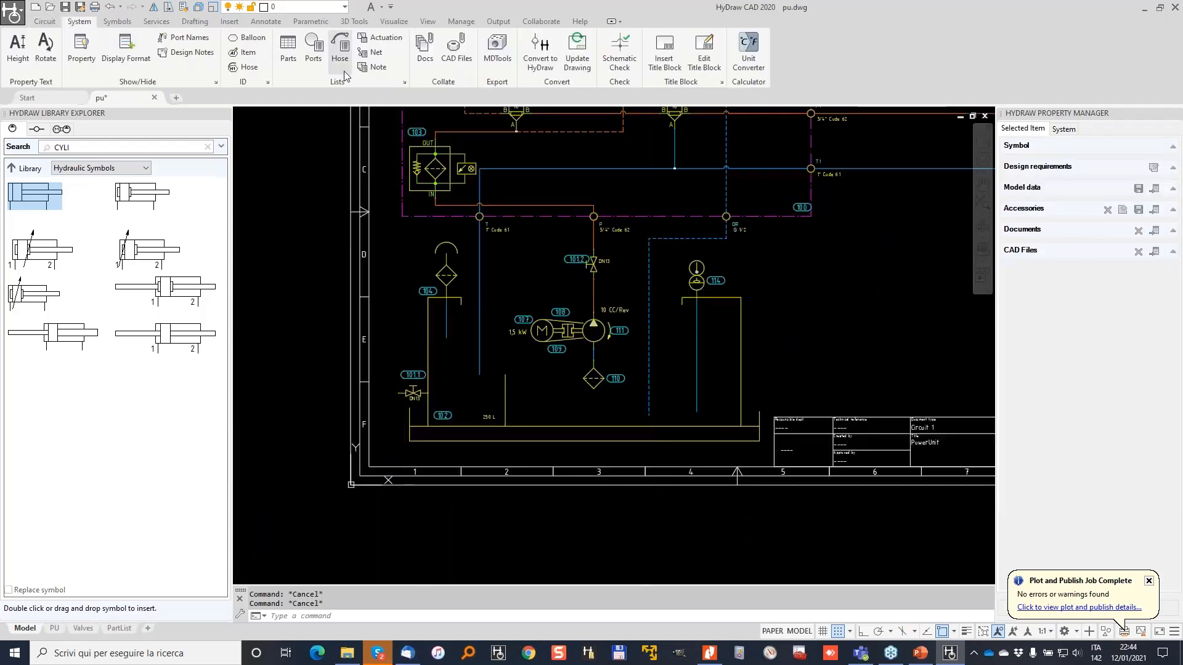
left_click(288, 48)
scroll(511, 176, "down", 5)
middle_click_drag(511, 177, 442, 273)
left_click(298, 141)
left_click(971, 441)
key("Return")
Generate the parts list in Quote format and export it, overwriting quote.xls.
left_click(678, 256)
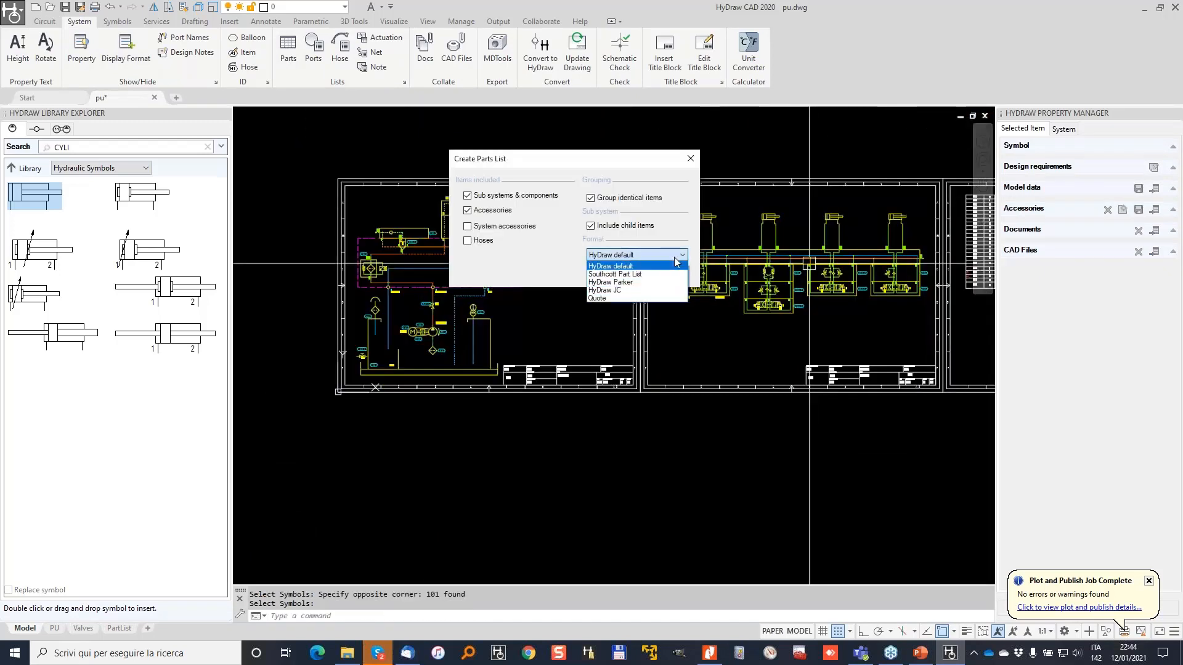
left_click(607, 297)
left_click(616, 275)
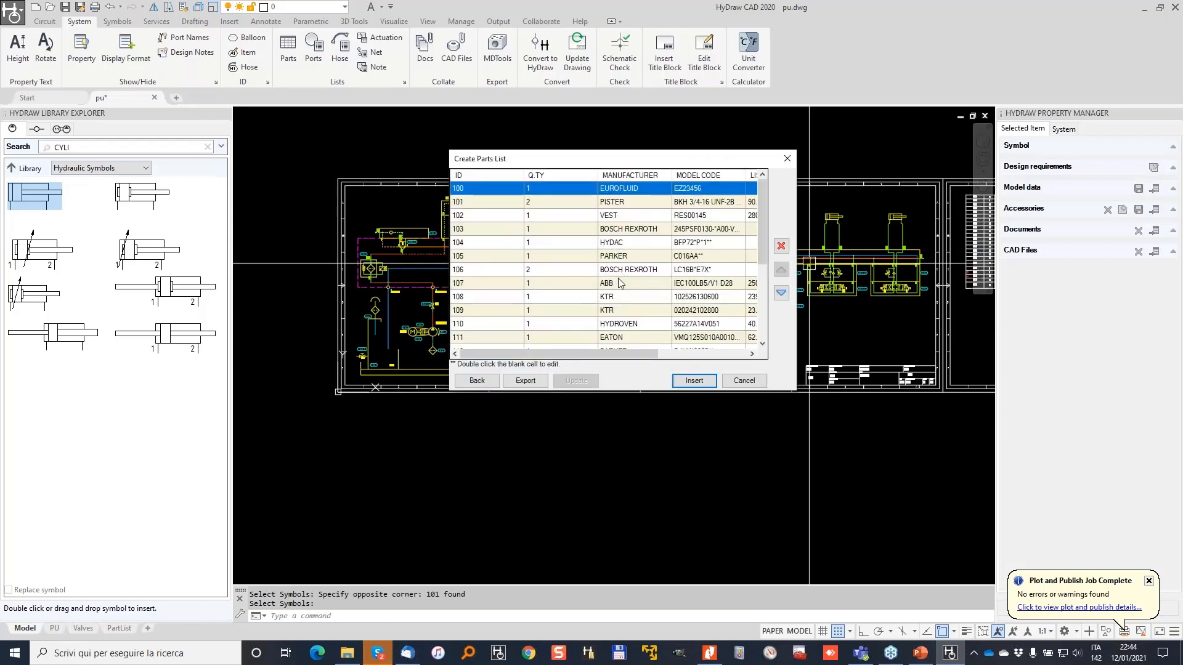
left_click(526, 382)
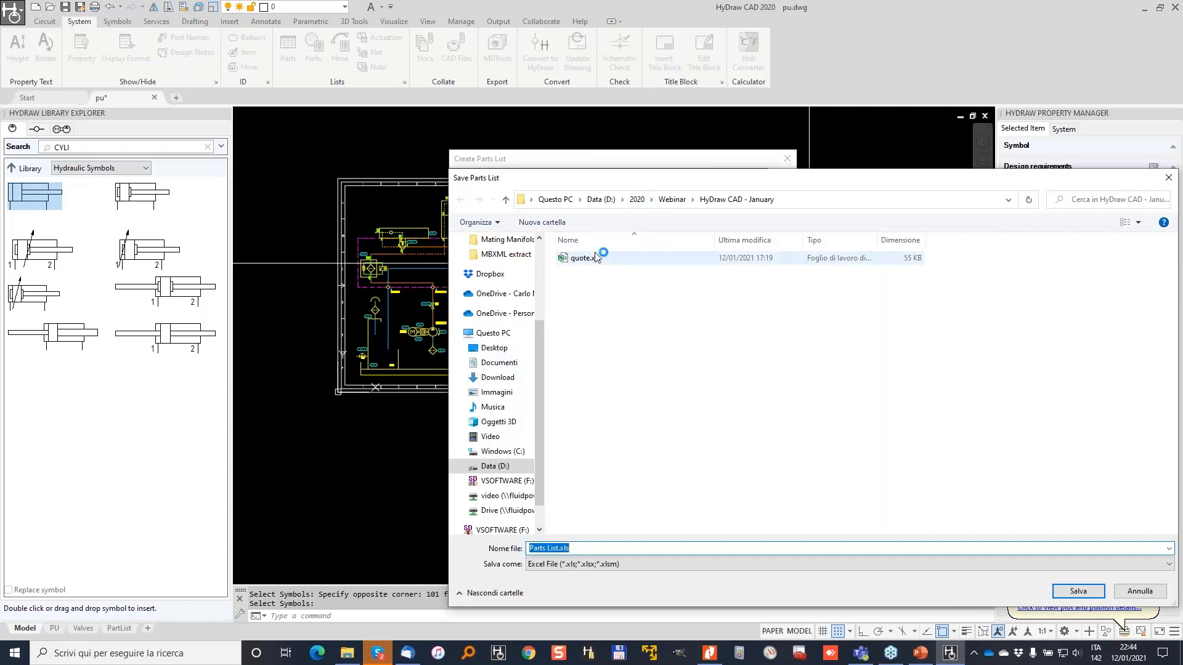
left_click(591, 260)
left_click(615, 332)
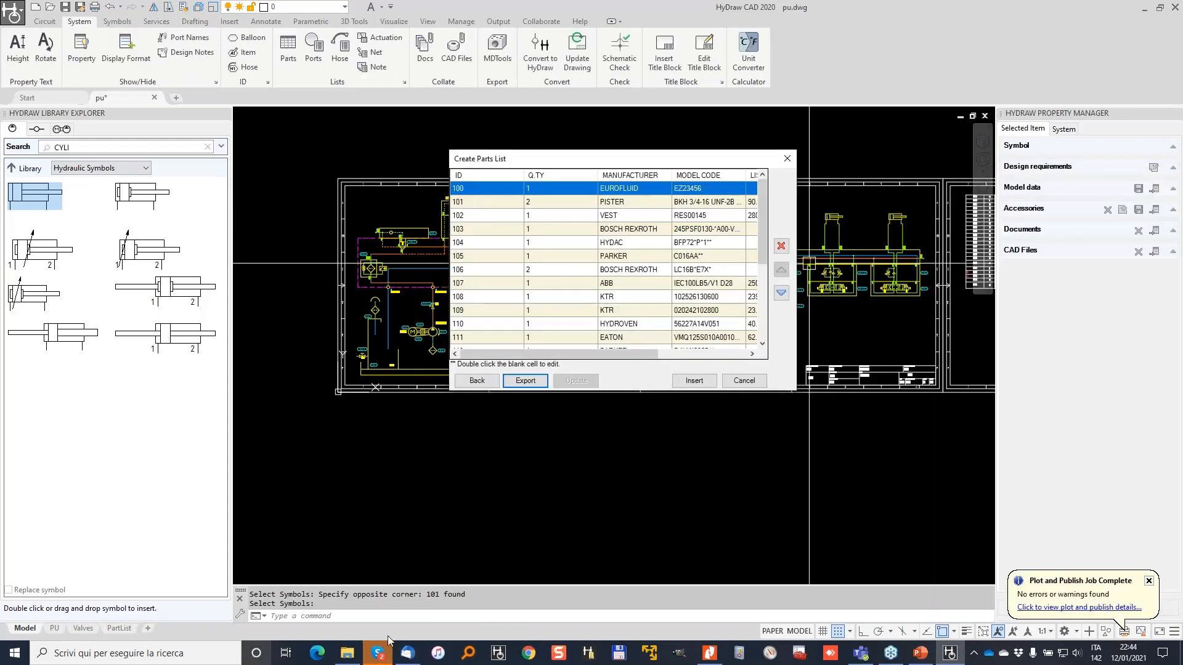
Open quote.xls and review its IDs, quantities, manufacturers, model codes, list prices and assembly costs.
mouse_move(349, 657)
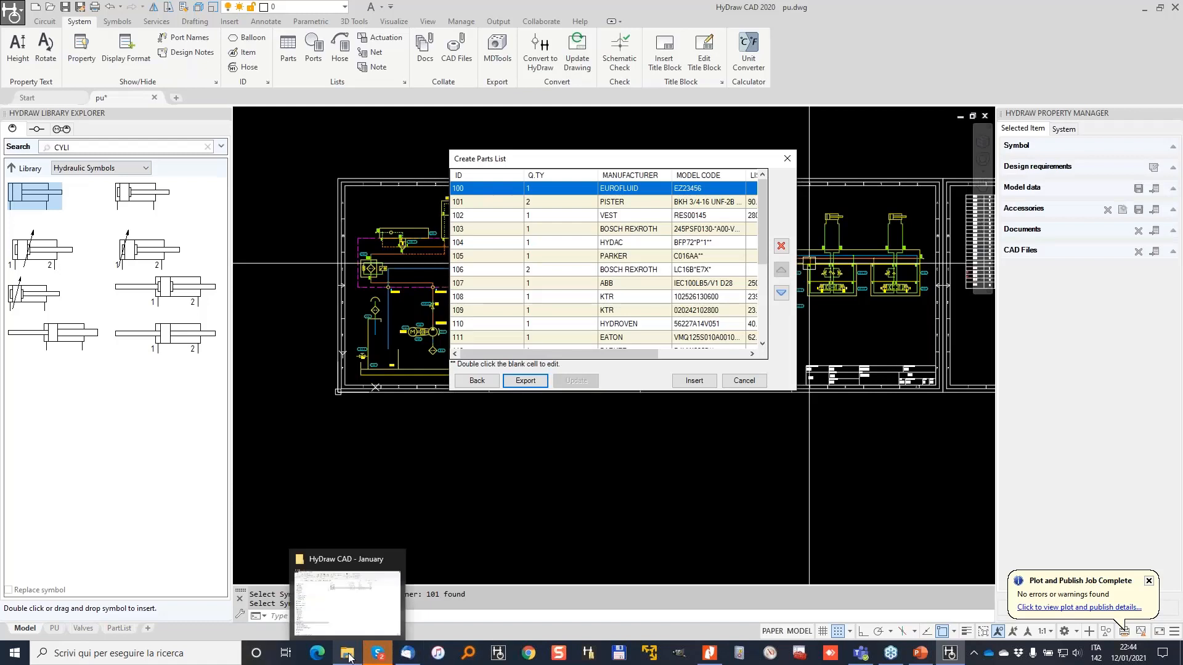
left_click(355, 574)
double_click(376, 230)
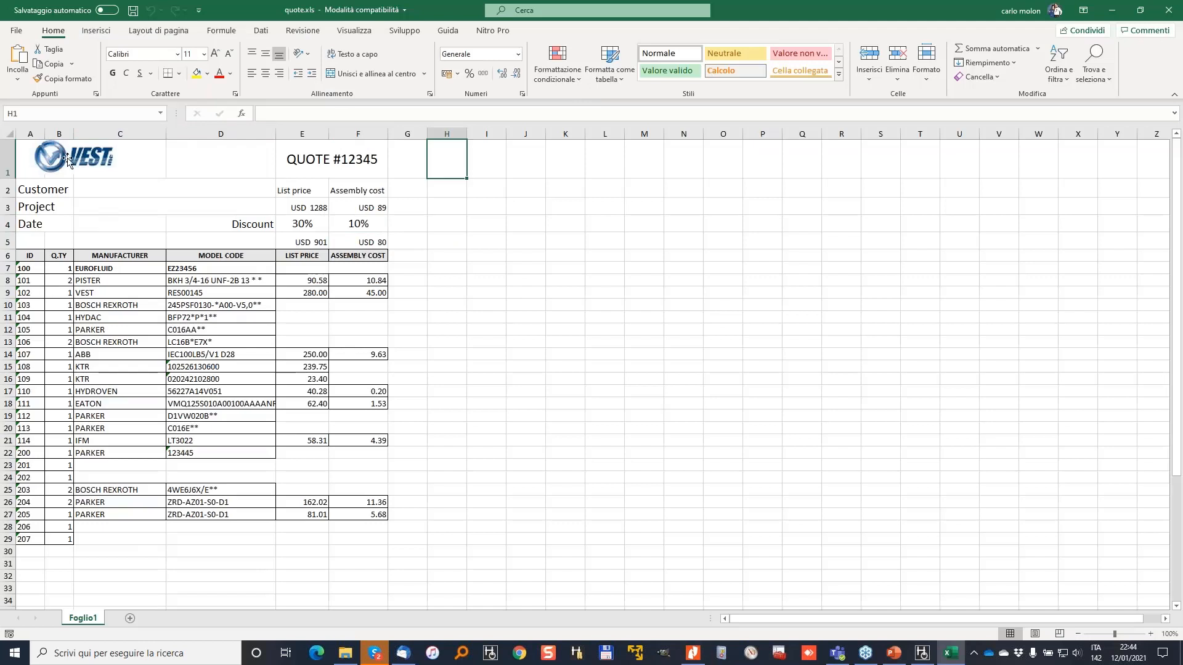
left_click_drag(33, 265, 35, 520)
left_click_drag(114, 271, 112, 503)
left_click_drag(61, 284, 62, 454)
left_click_drag(192, 259, 192, 539)
left_click_drag(316, 265, 310, 503)
left_click_drag(375, 256, 375, 507)
Check the USD 1288 list and USD 89 assembly totals and item 100's empty costs, then return to HyDraw.
left_click(360, 208)
left_click(298, 208)
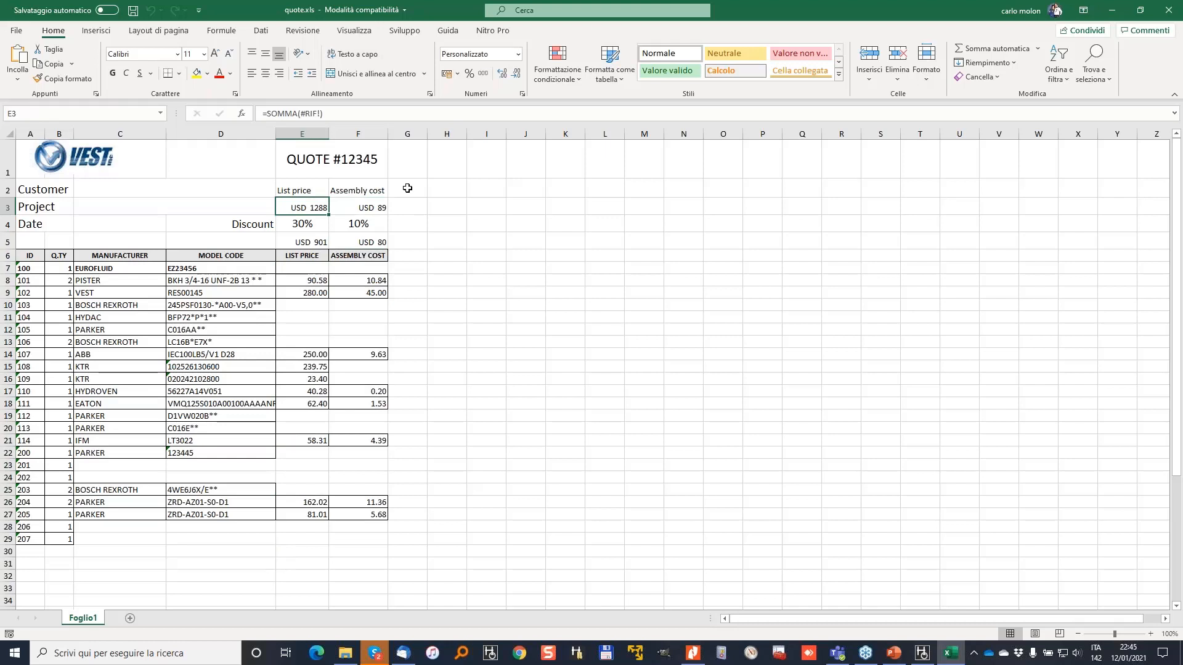
left_click(303, 269)
left_click(355, 266)
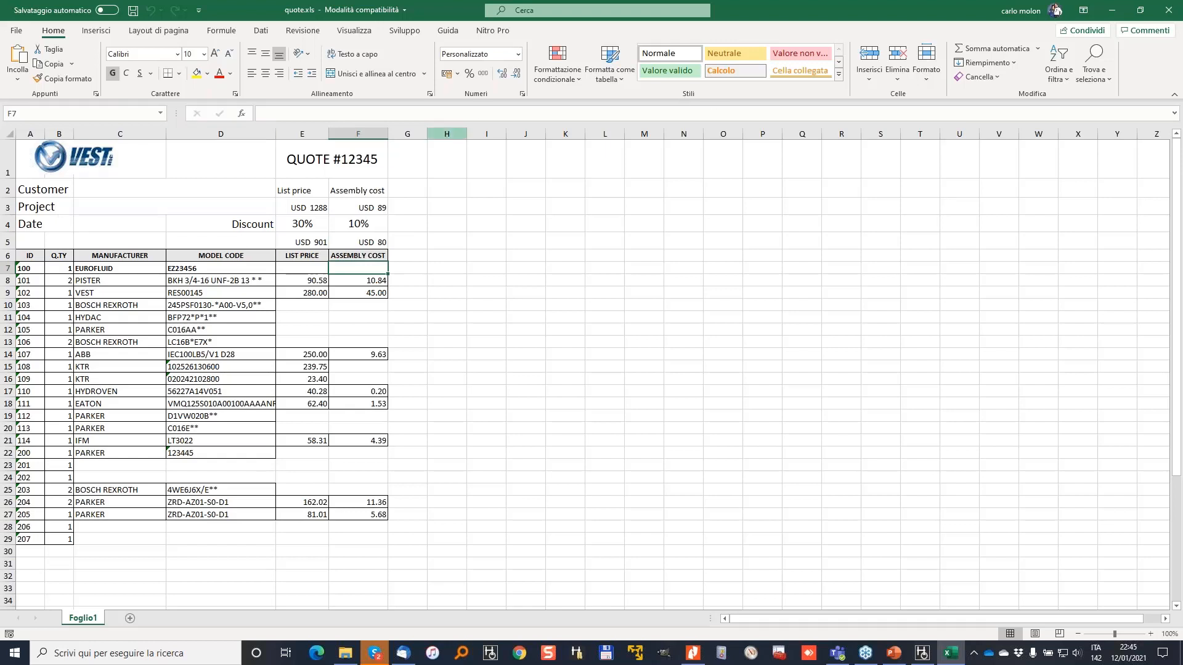
left_click(1112, 10)
left_click(958, 57)
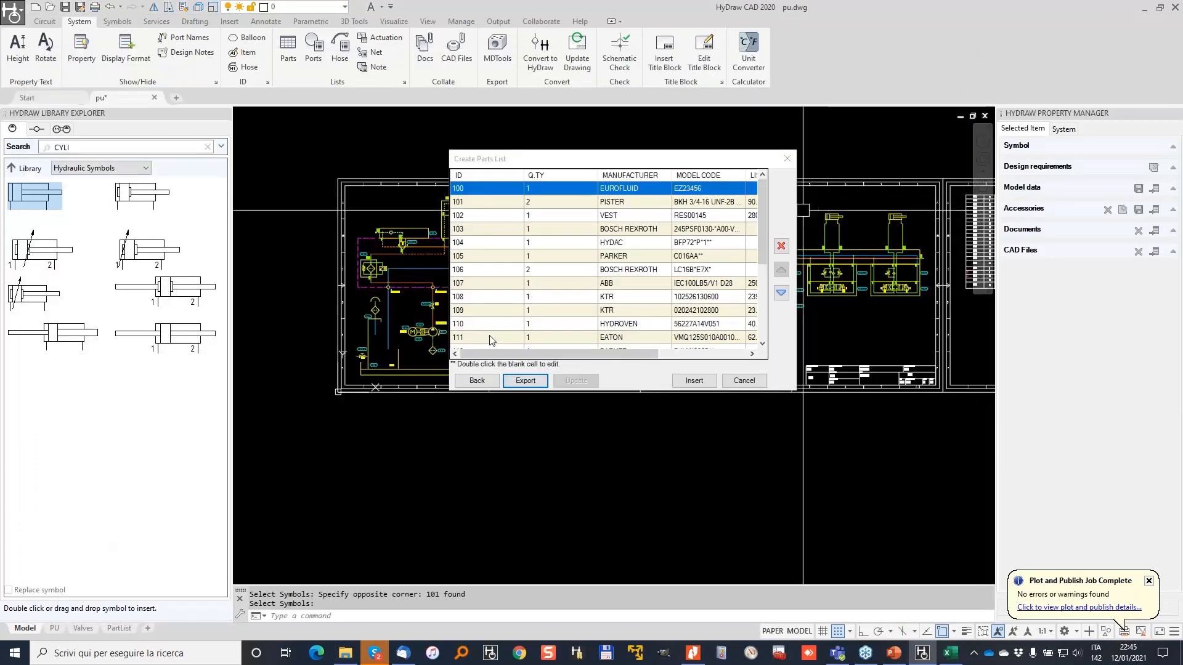
Cancel the parts list and open the Quote format under Lists & Charts in the YO options.
left_click(754, 381)
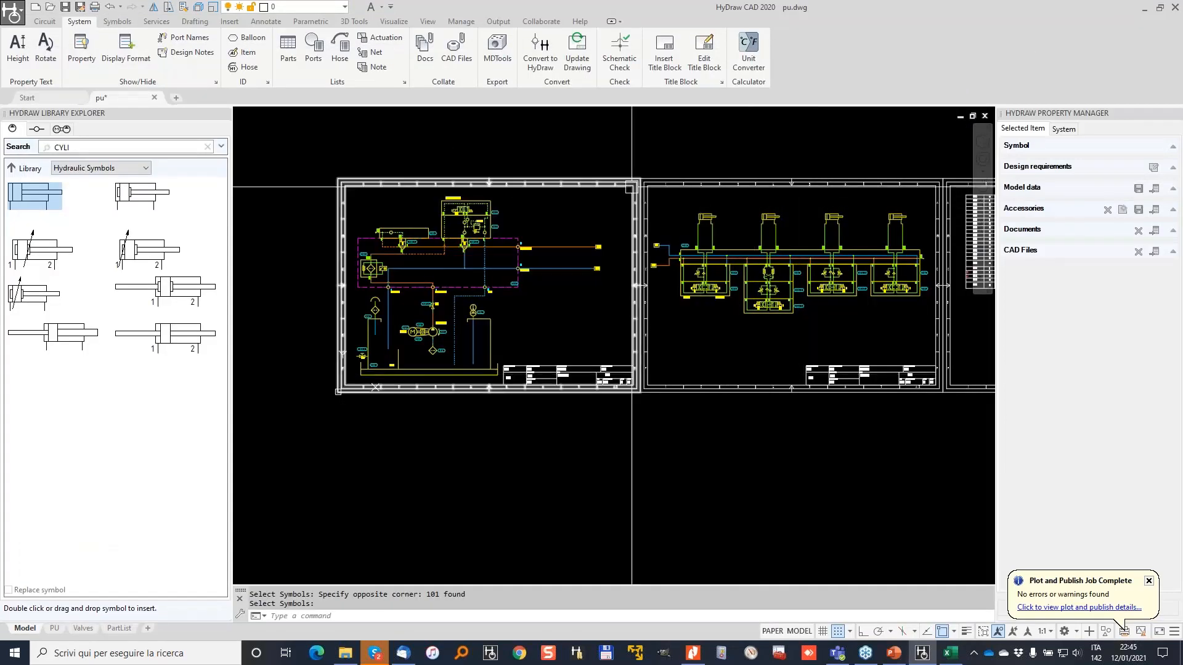
type("YO")
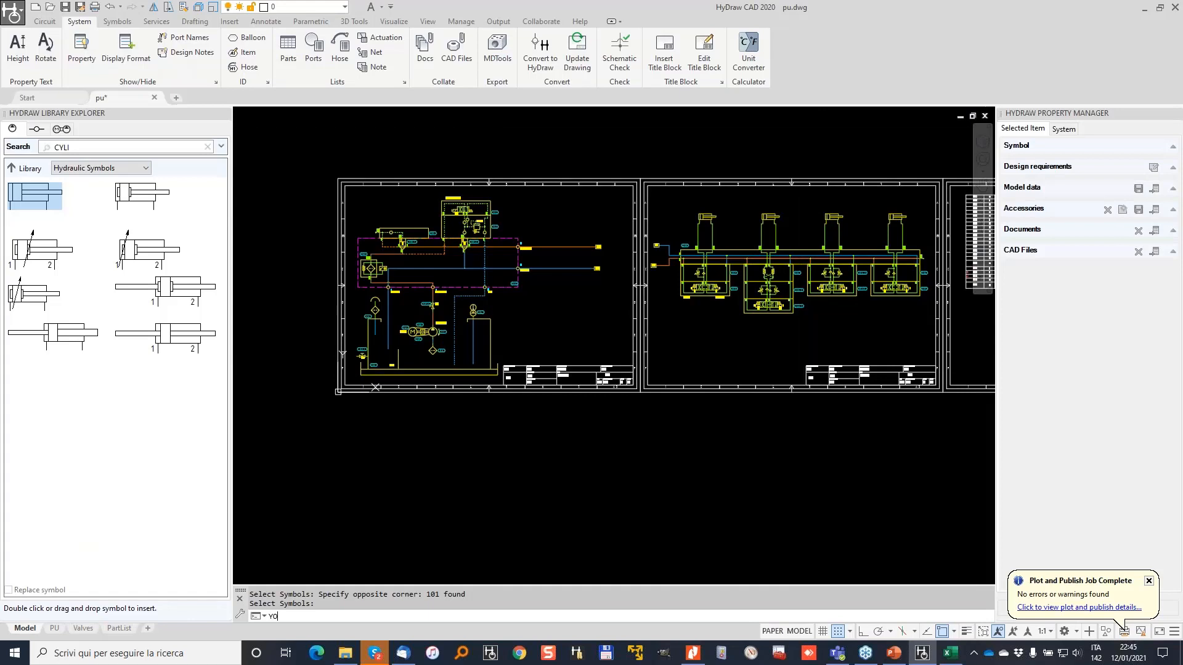
key("Return")
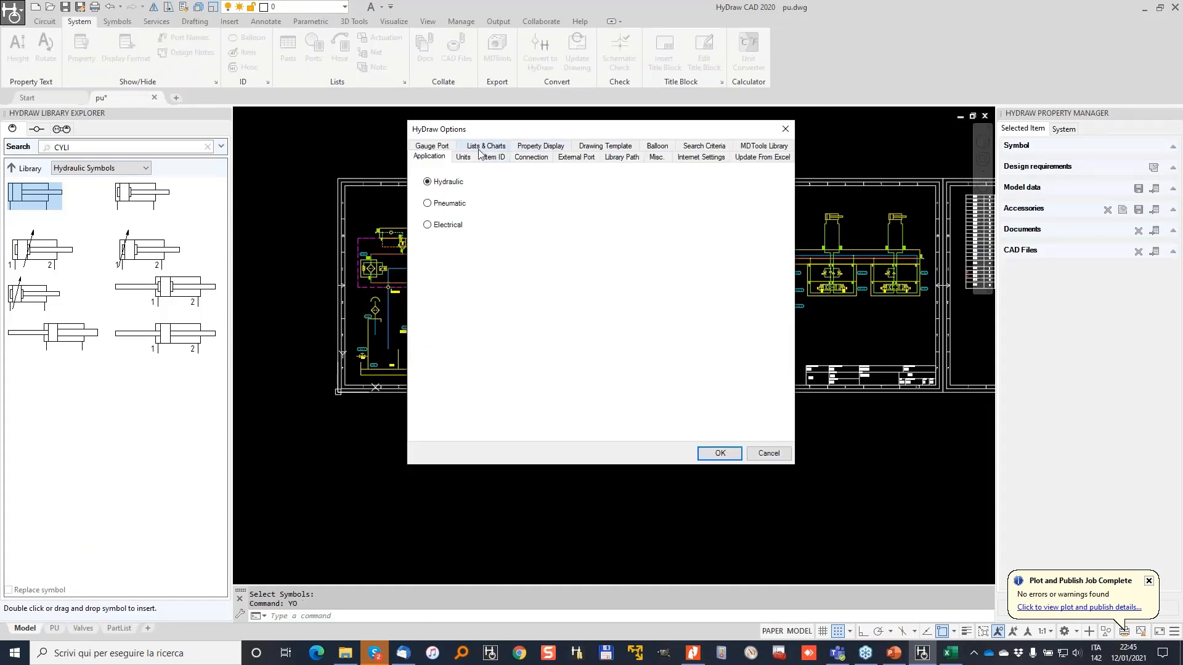
left_click(479, 148)
left_click(454, 218)
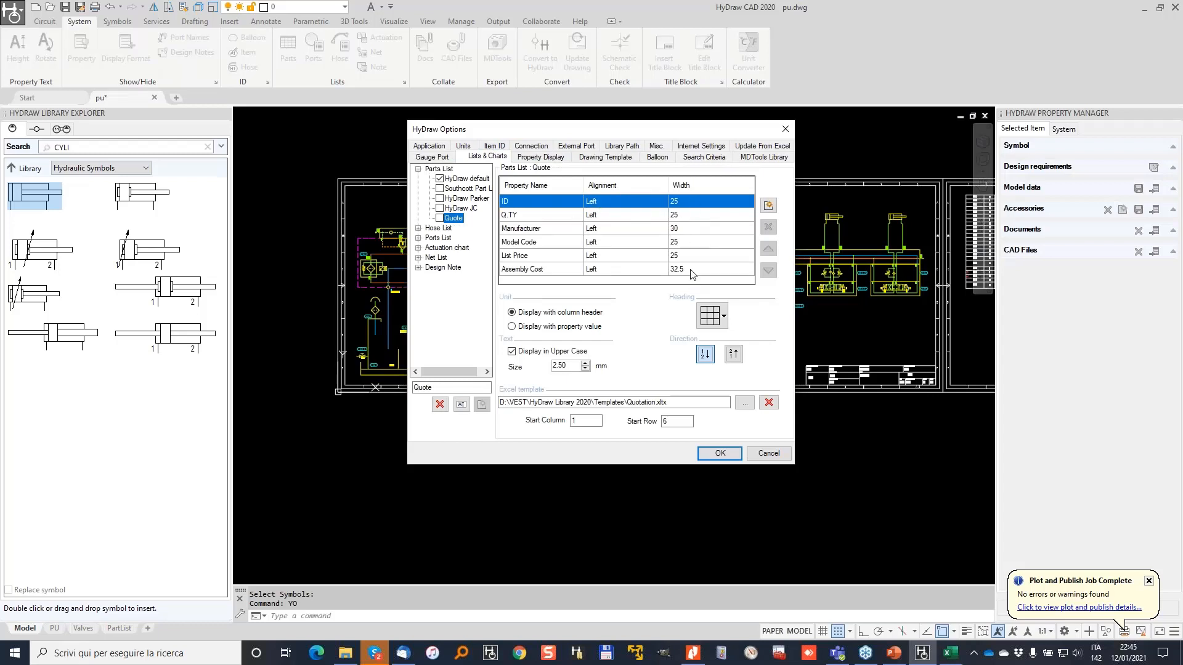
Review the Quotation.xltx template, start column 1 and start row 6, then cancel unchanged.
left_click(703, 317)
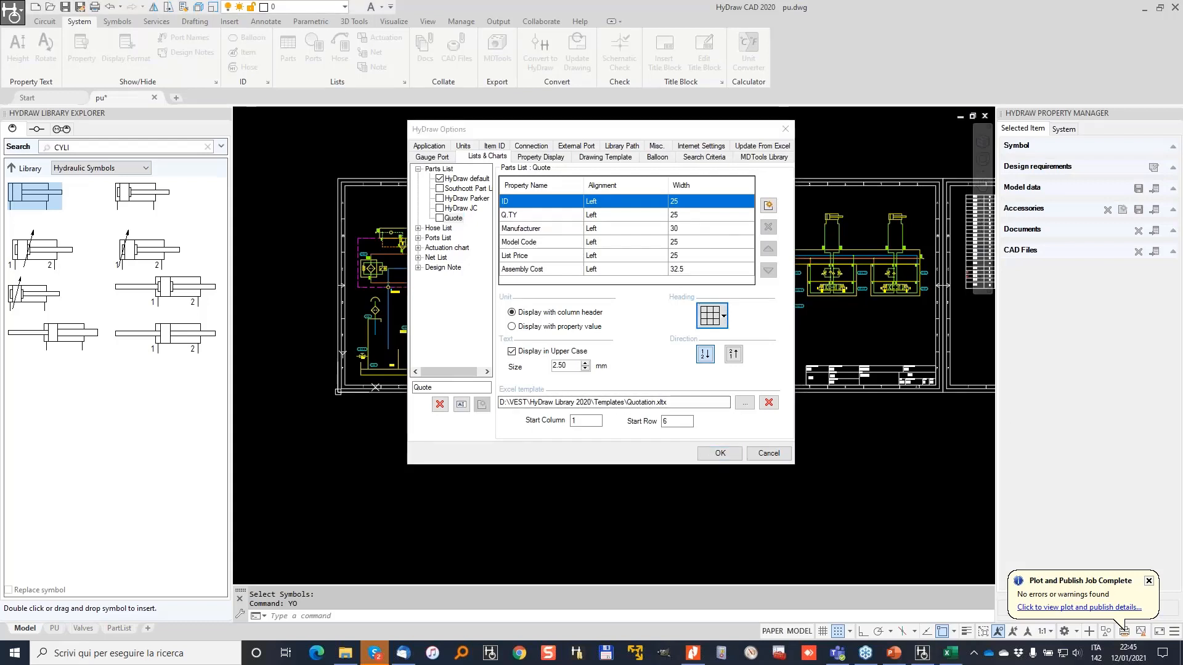
mouse_move(555, 371)
left_mouse_down()
mouse_move(486, 392)
mouse_move(703, 411)
mouse_move(658, 380)
mouse_move(488, 382)
left_mouse_up()
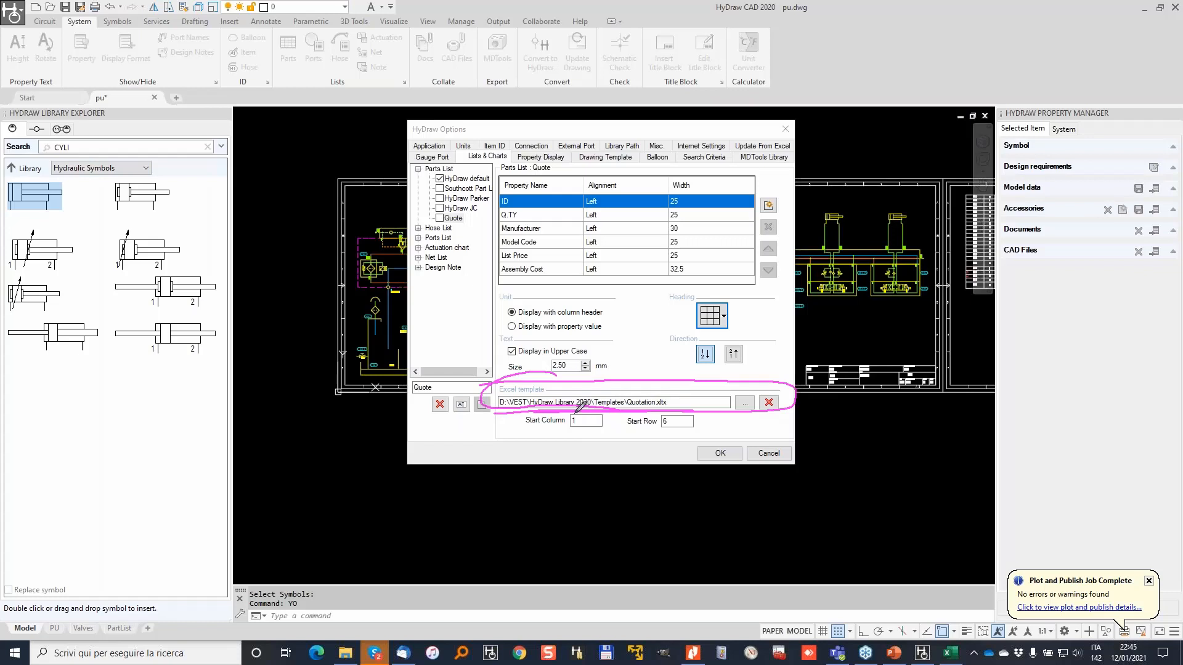
mouse_move(568, 430)
left_mouse_down()
mouse_move(590, 419)
mouse_move(561, 411)
mouse_move(570, 435)
mouse_move(589, 416)
left_mouse_up()
left_click_drag(671, 411, 673, 409)
left_click(773, 455)
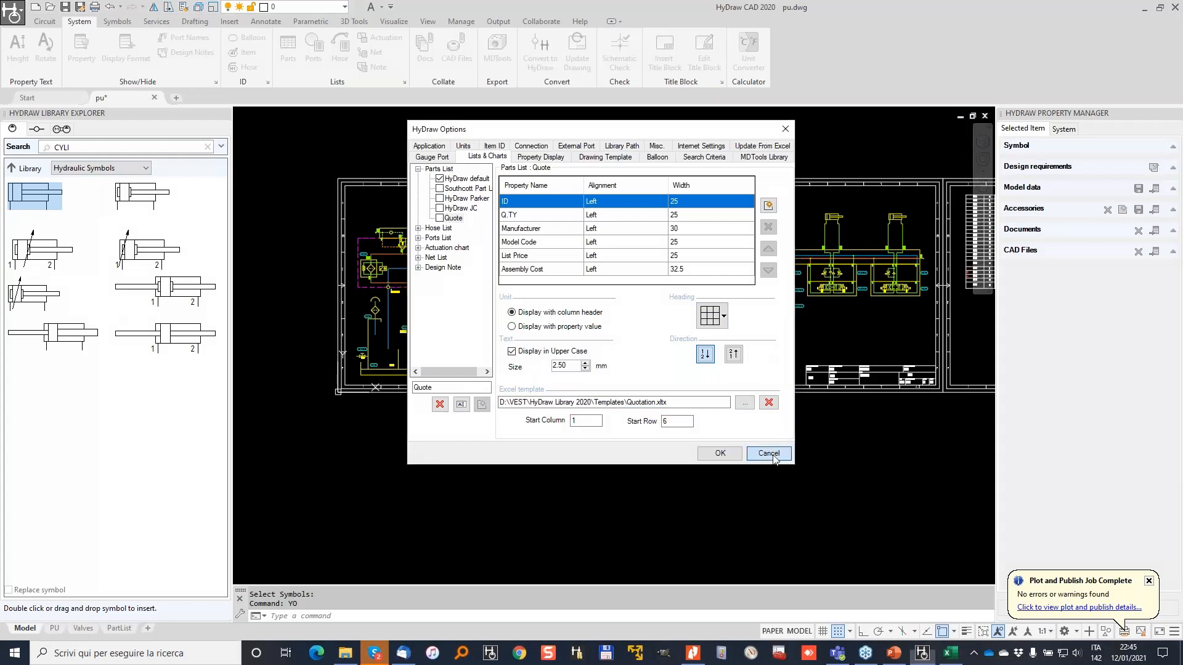